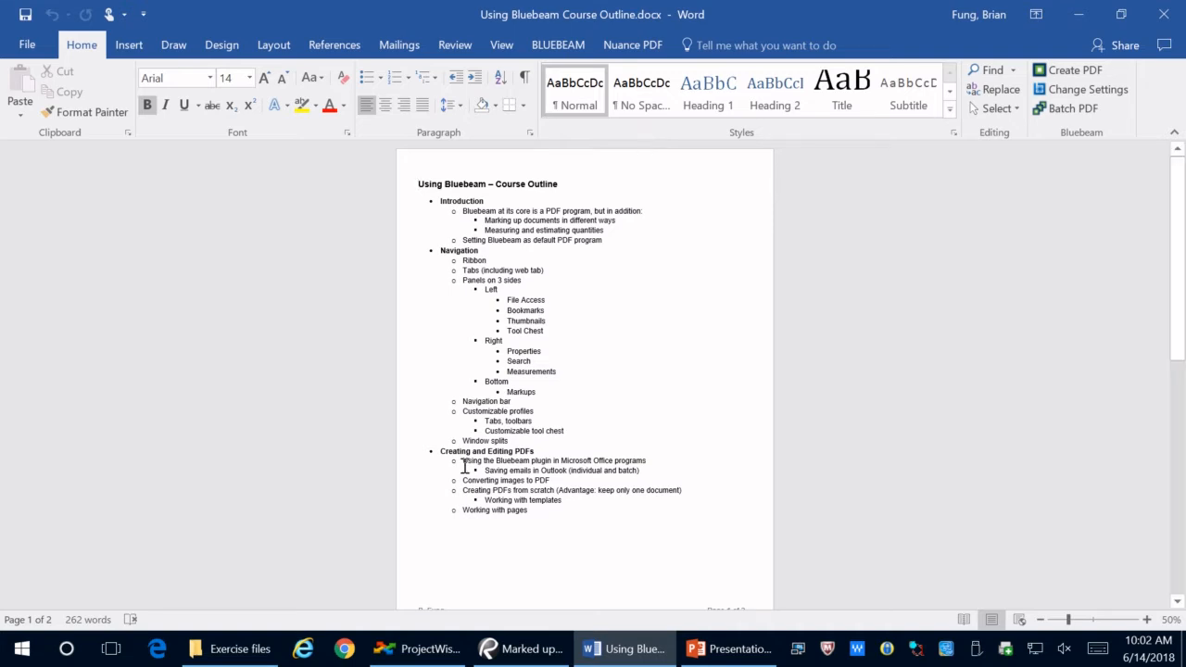
# Switch to the Exercise files folder and bring up the choice of another app for opening Altadena & Washington.pdf
pyautogui.click(227, 650)
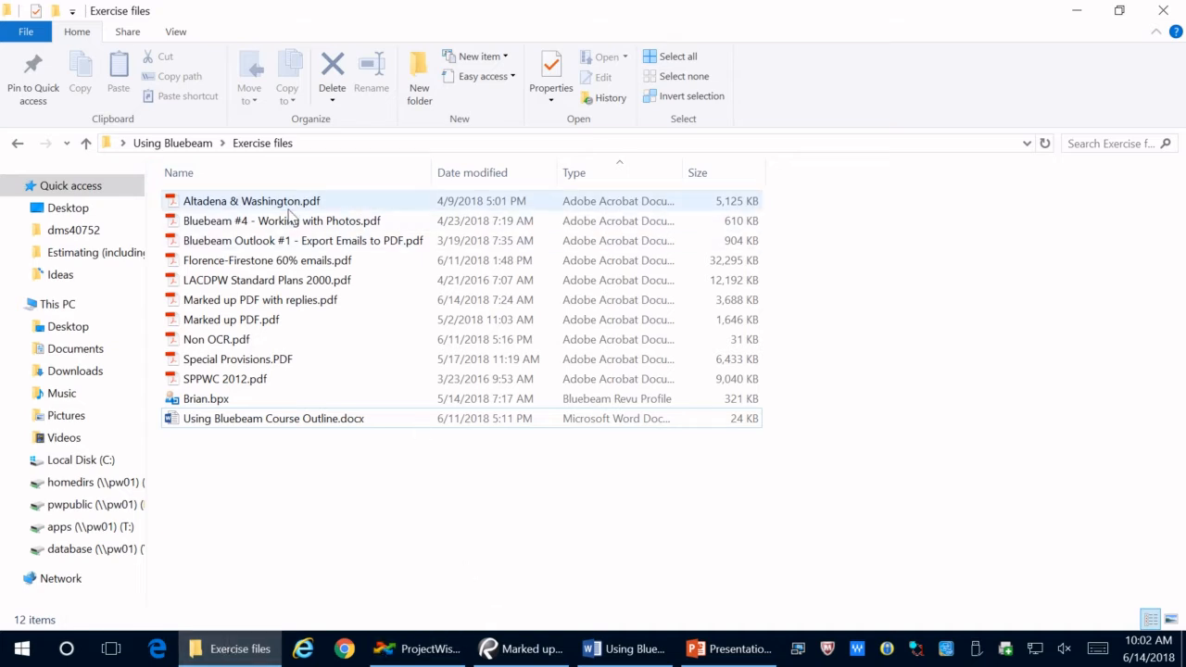
pyautogui.click(287, 201)
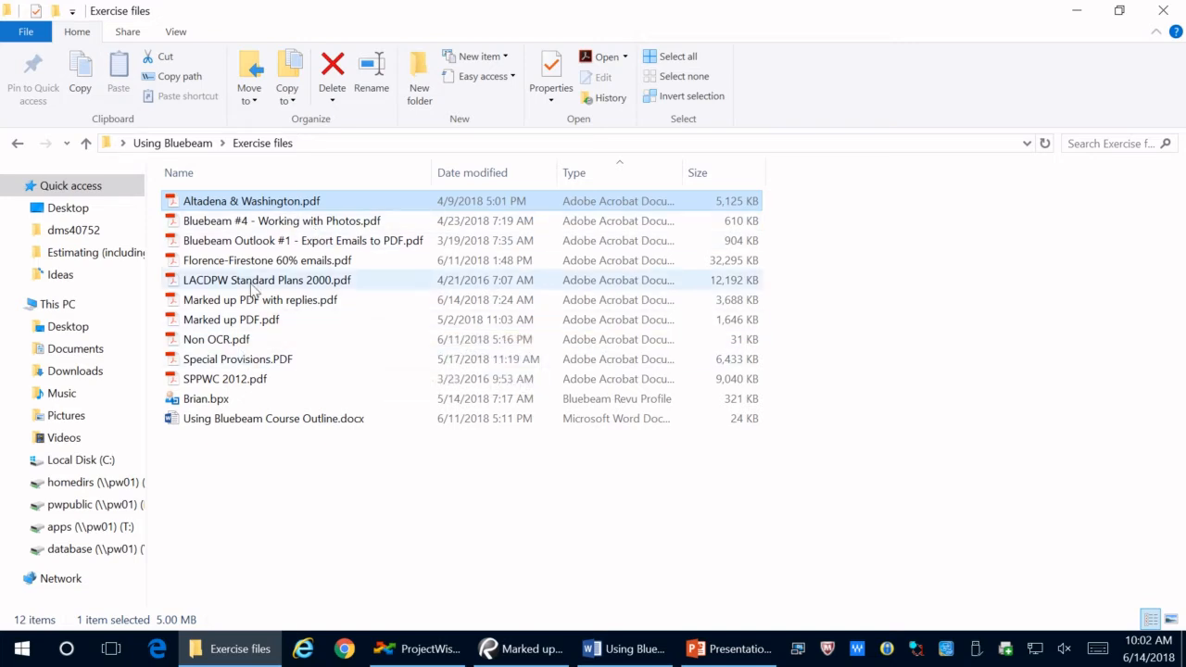
pyautogui.rightClick(244, 201)
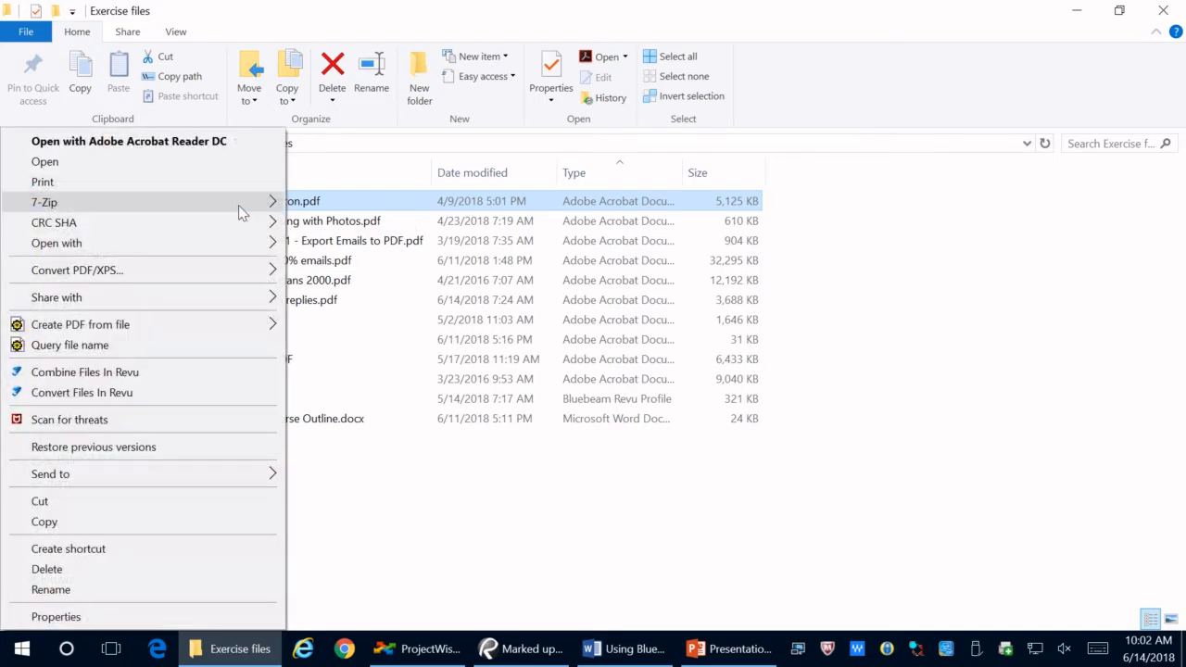
pyautogui.moveTo(248, 212)
pyautogui.moveTo(264, 253)
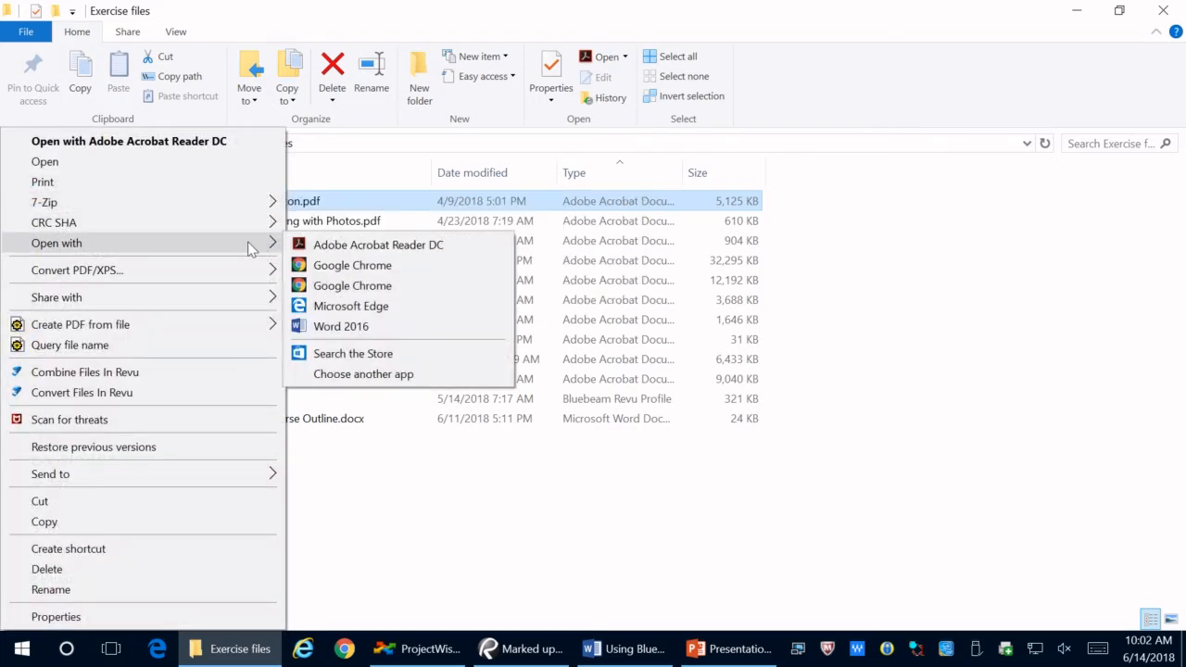
pyautogui.click(343, 374)
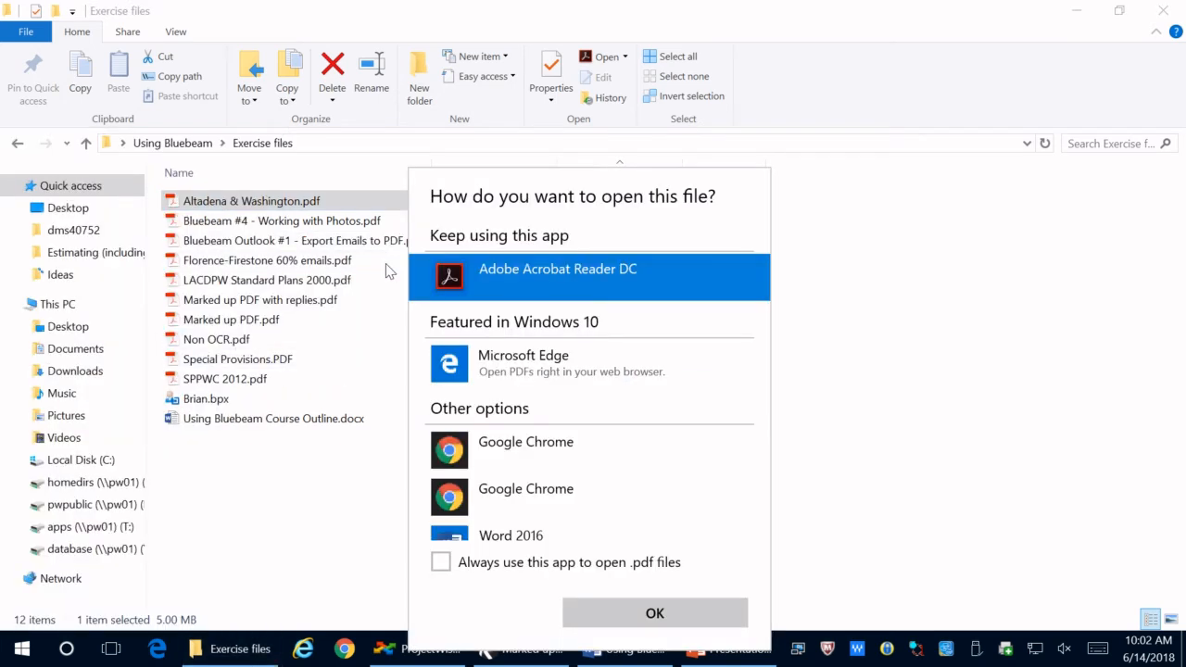
# Look through the full list of suggested apps for Bluebeam and start looking for another app on this PC
pyautogui.scroll(-3, 602, 411)
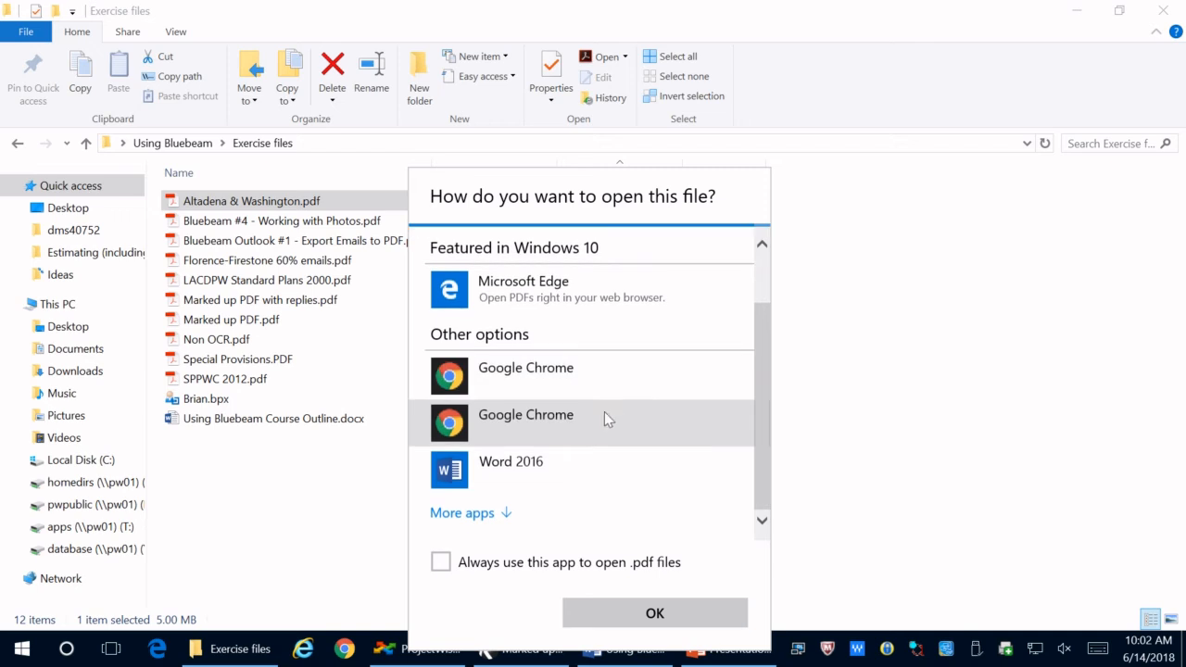
pyautogui.scroll(2, 477, 512)
pyautogui.scroll(-5, 602, 413)
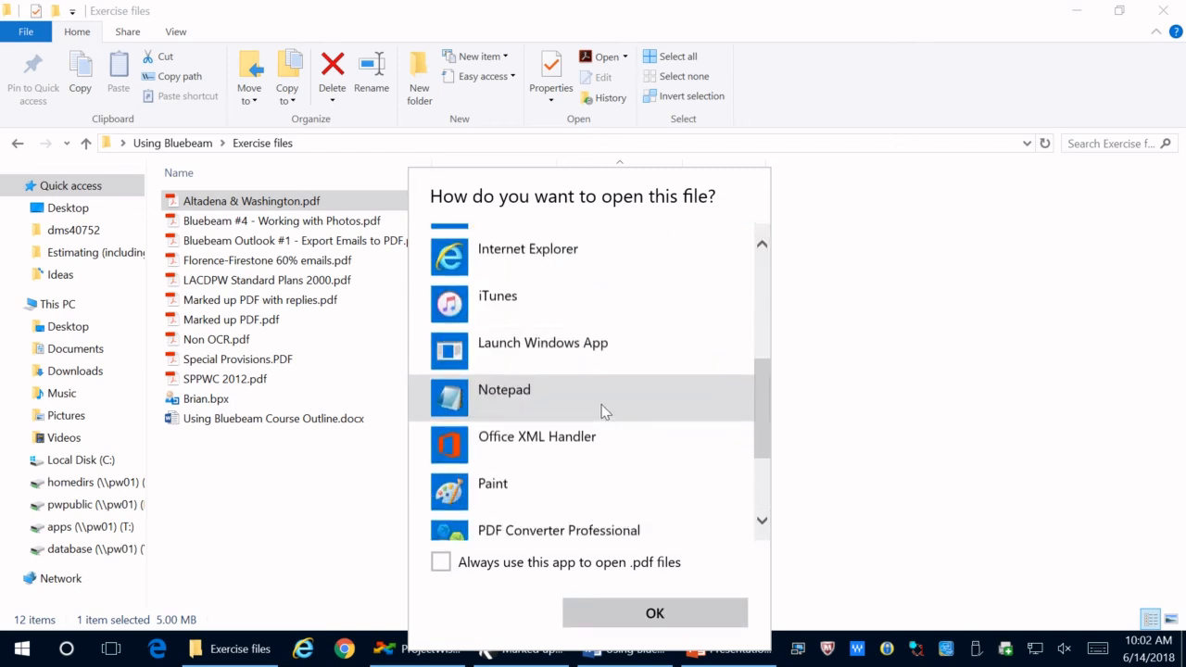
pyautogui.scroll(-1, 600, 402)
pyautogui.scroll(6, 598, 402)
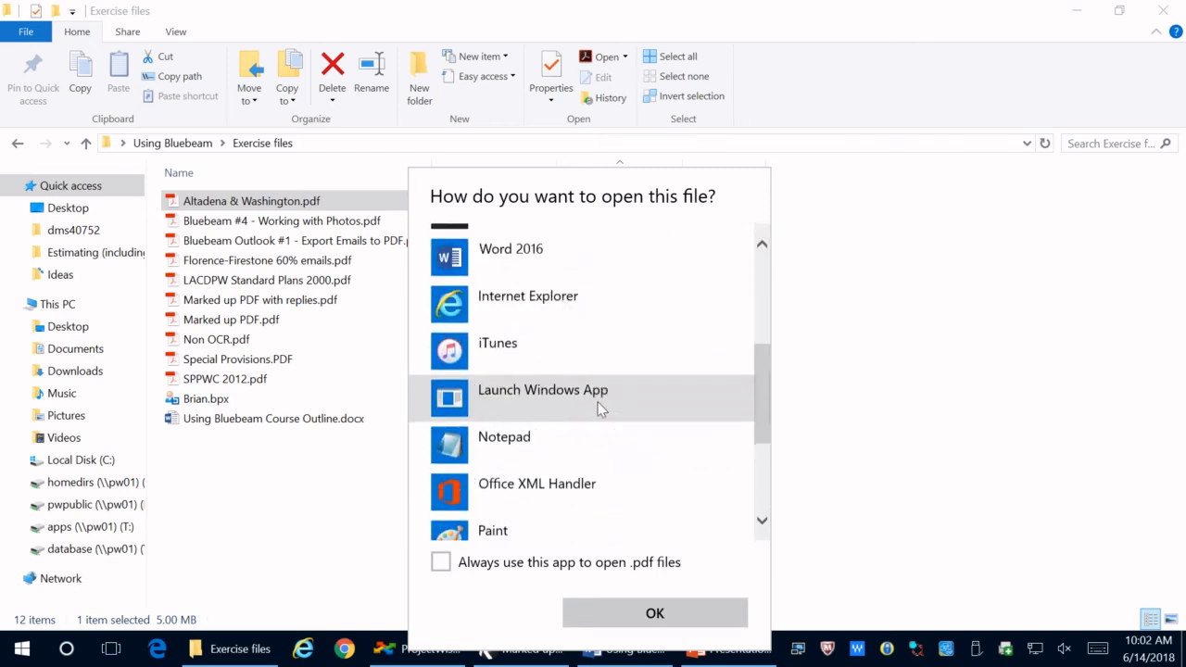
pyautogui.scroll(-6, 598, 400)
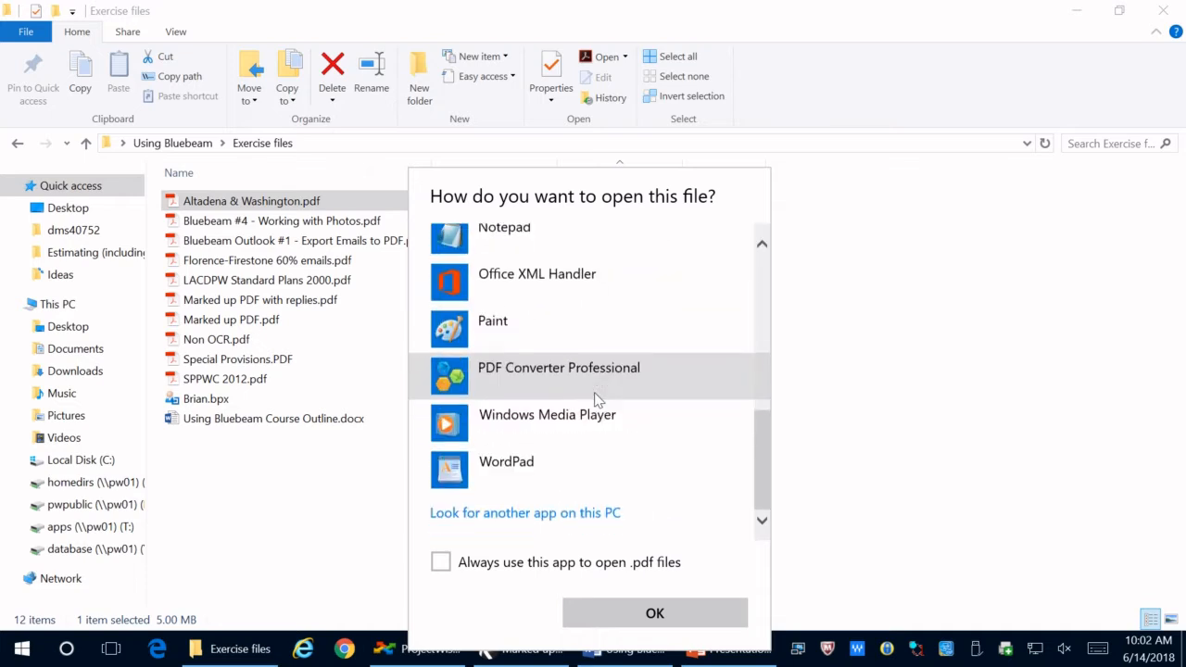
pyautogui.click(545, 516)
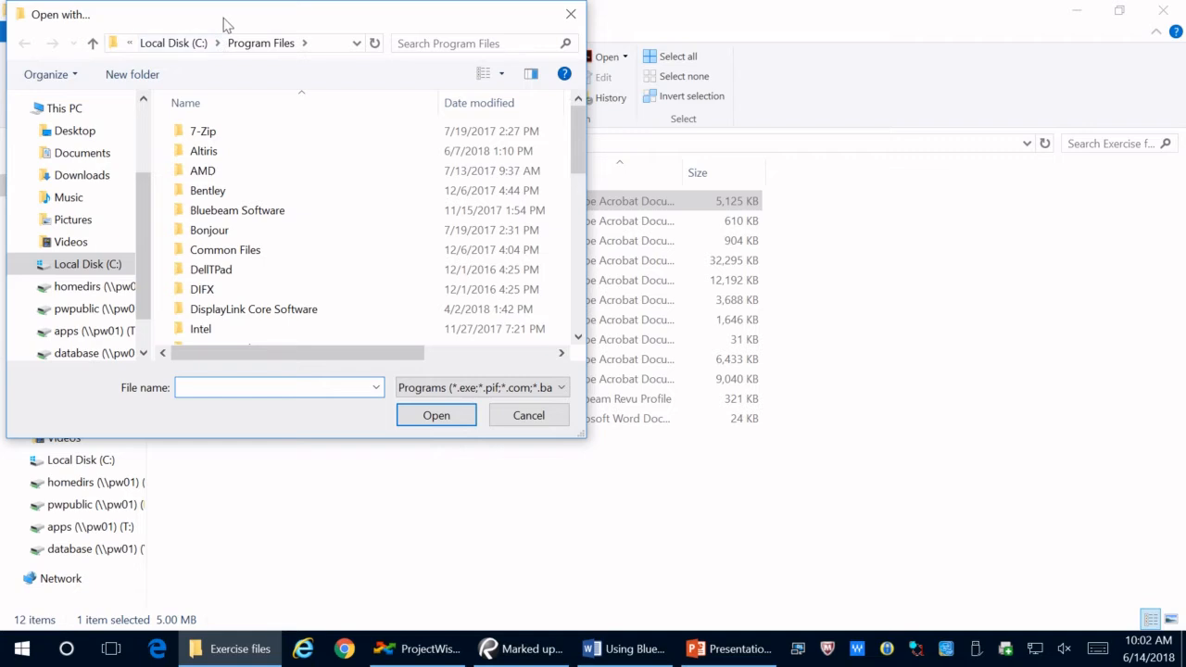
# Add Revu.exe from Program Files > Bluebeam Software > Bluebeam Revu > 2017 > Revu as an app for opening the PDF
pyautogui.moveTo(225, 21); pyautogui.dragTo(255, 80)
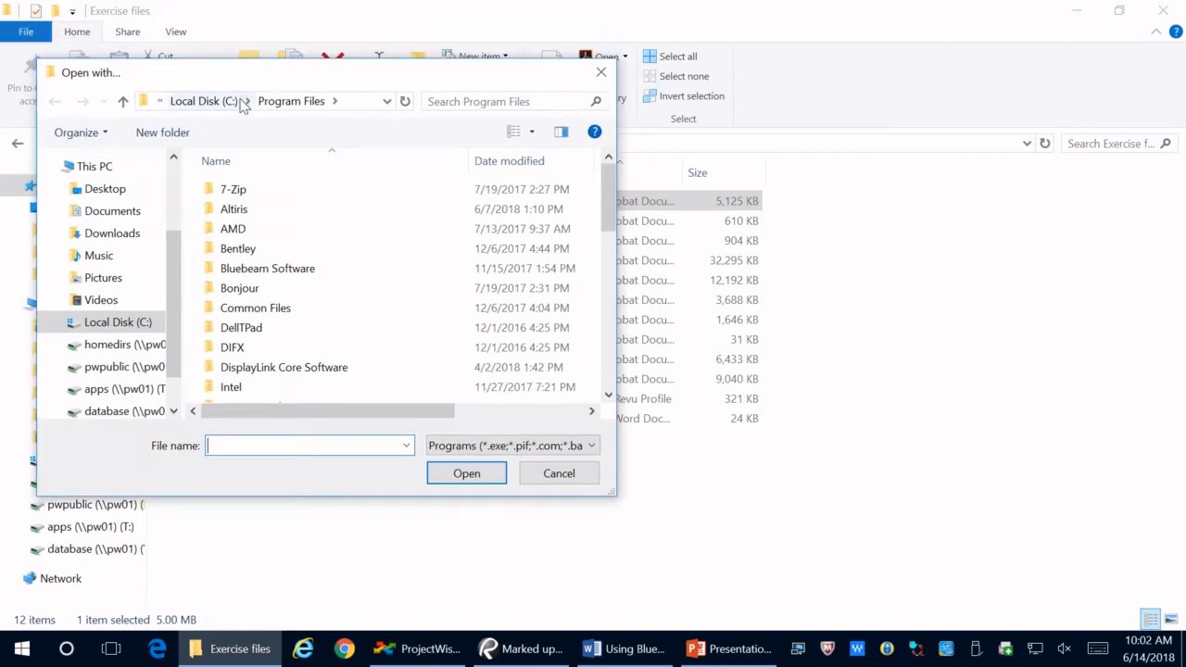
pyautogui.doubleClick(277, 268)
pyautogui.doubleClick(273, 197)
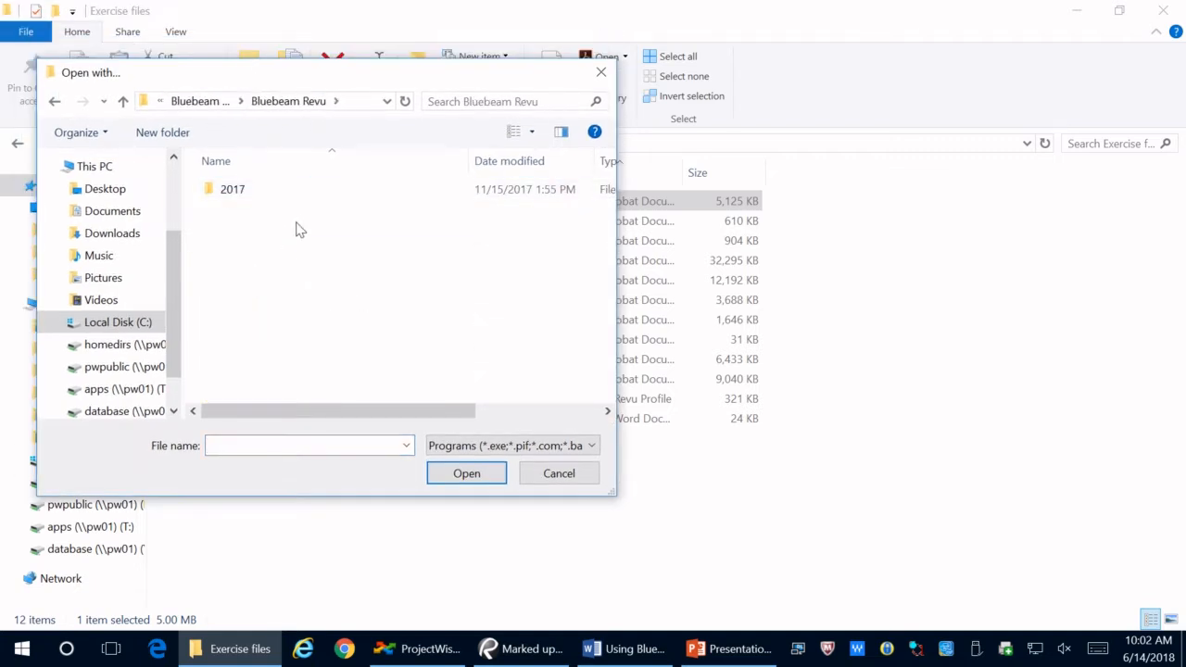
pyautogui.doubleClick(296, 199)
pyautogui.doubleClick(239, 230)
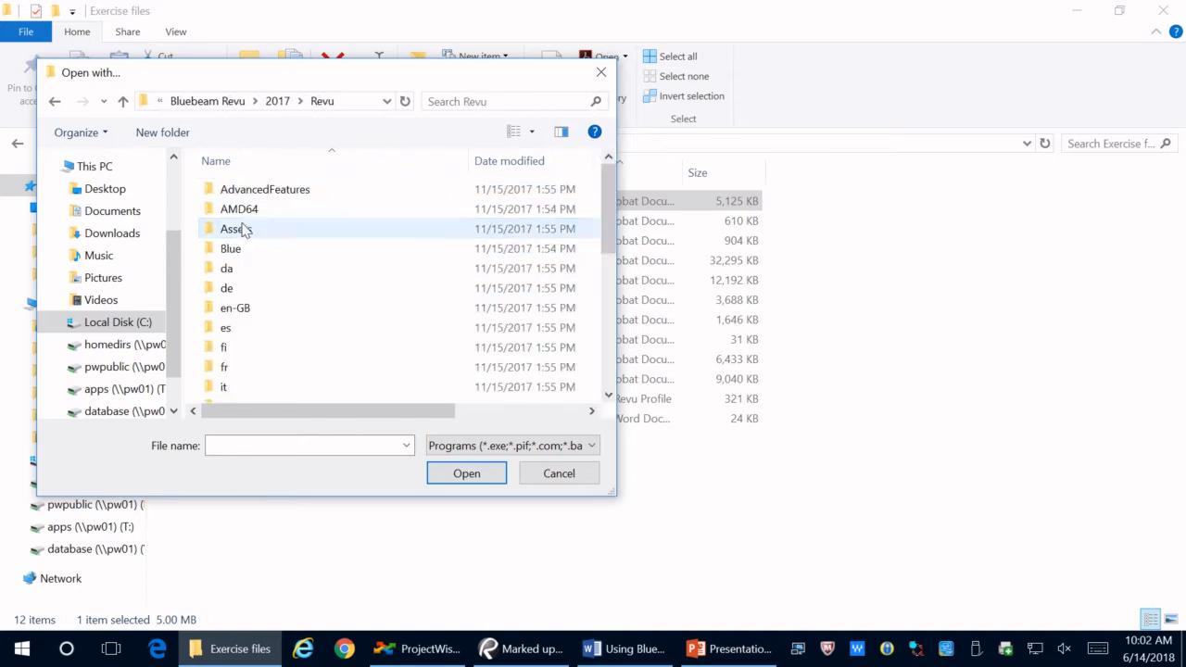
pyautogui.scroll(-5, 293, 265)
pyautogui.click(267, 336)
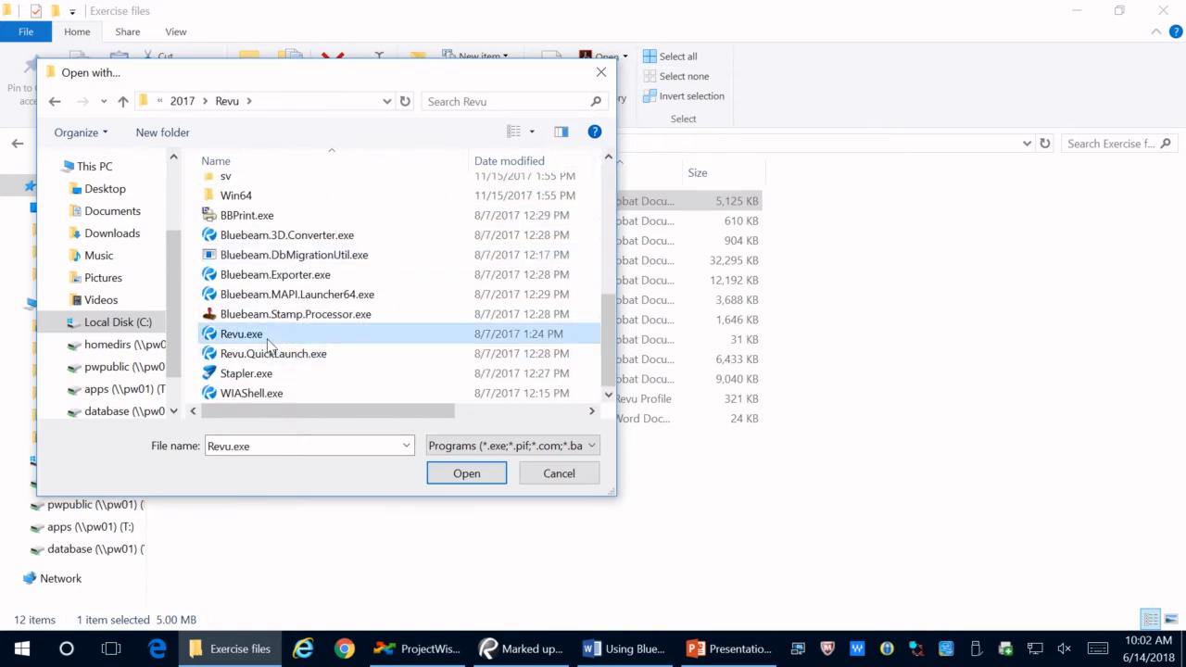
pyautogui.click(463, 472)
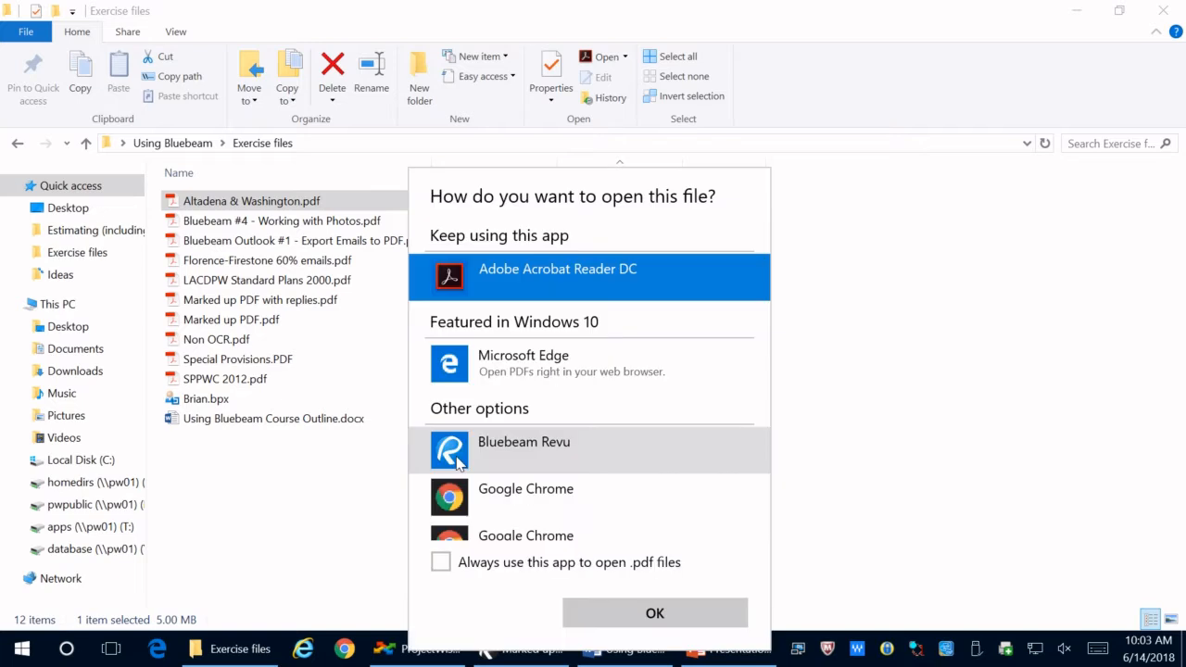
# Make Bluebeam Revu the app always used for .pdf files and open Altadena & Washington.pdf with it
pyautogui.click(465, 566)
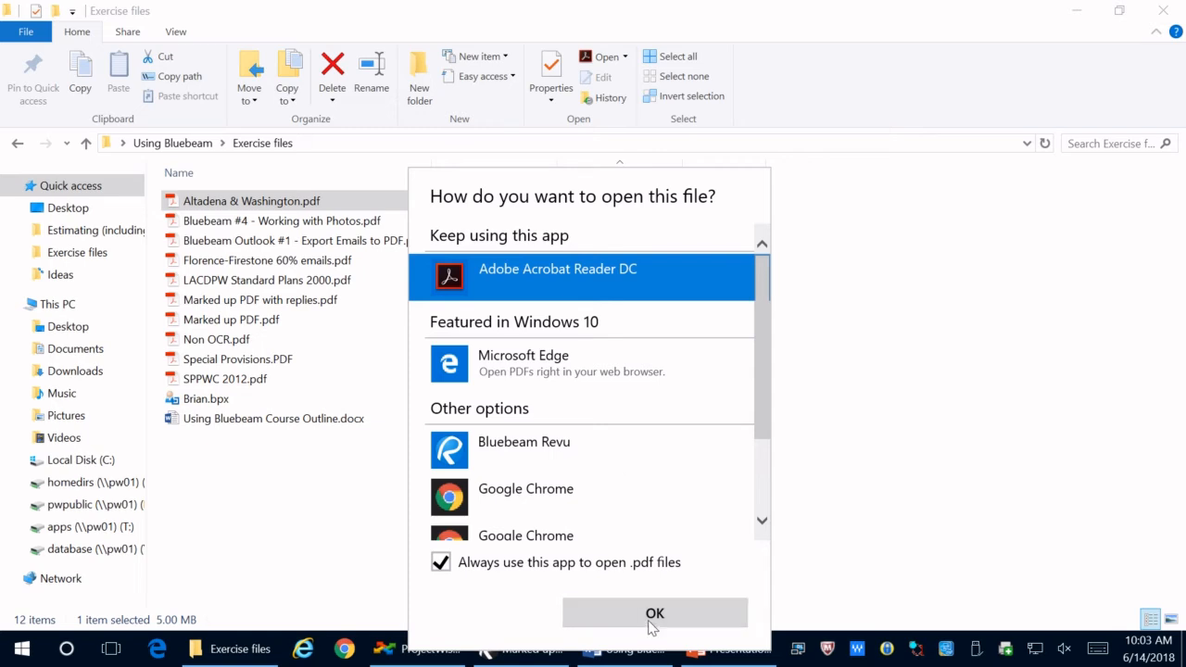
pyautogui.scroll(-3, 630, 446)
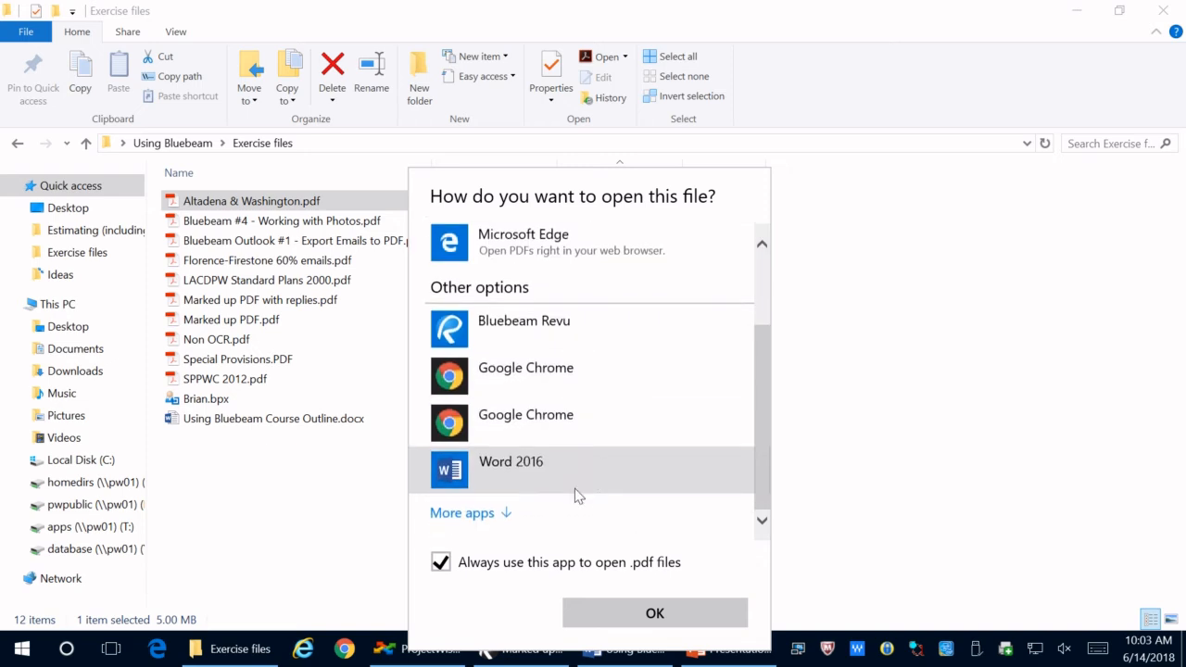
pyautogui.scroll(3, 503, 502)
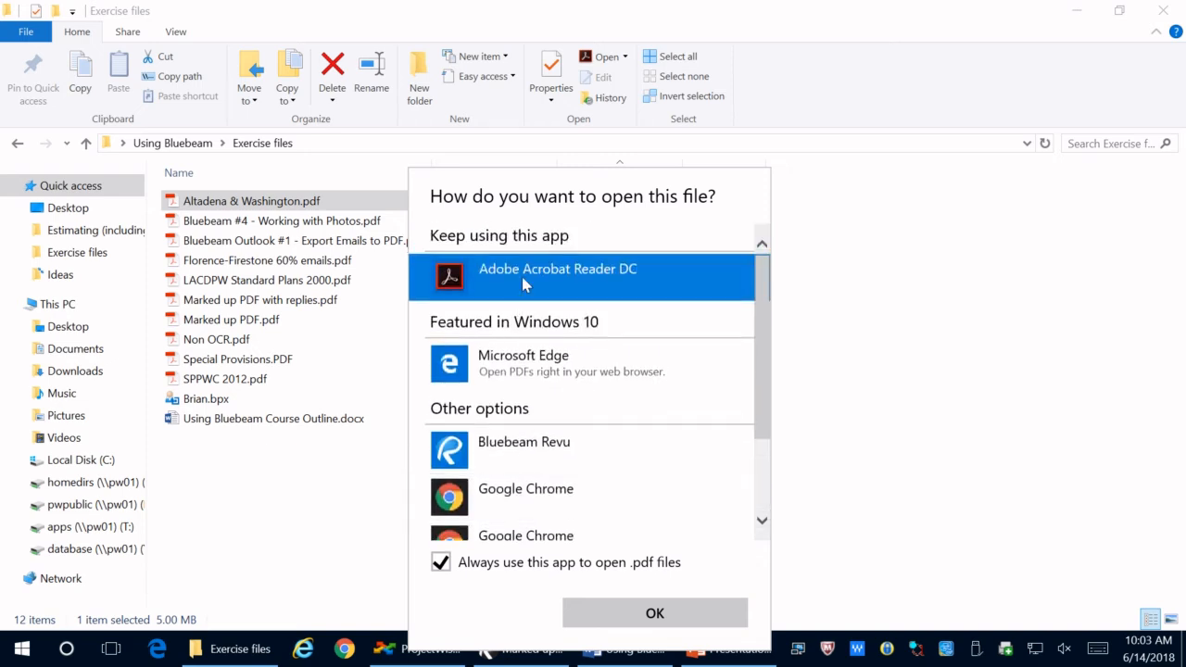
pyautogui.scroll(-3, 519, 371)
pyautogui.scroll(1, 510, 410)
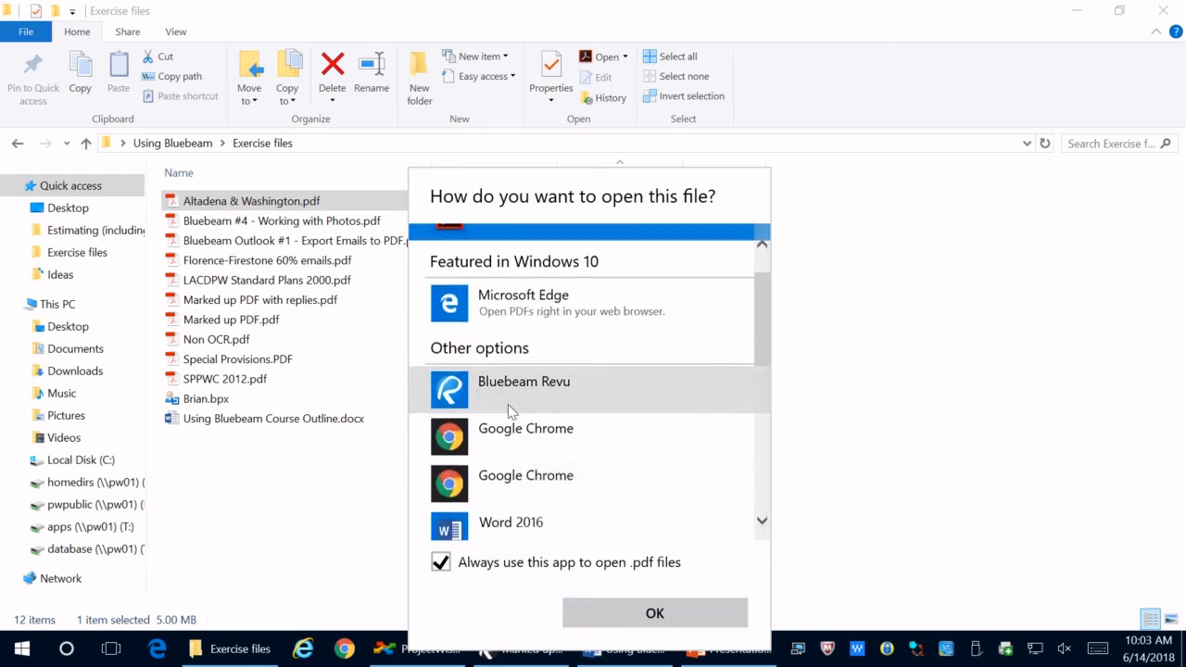
pyautogui.scroll(-5, 556, 432)
pyautogui.scroll(8, 548, 516)
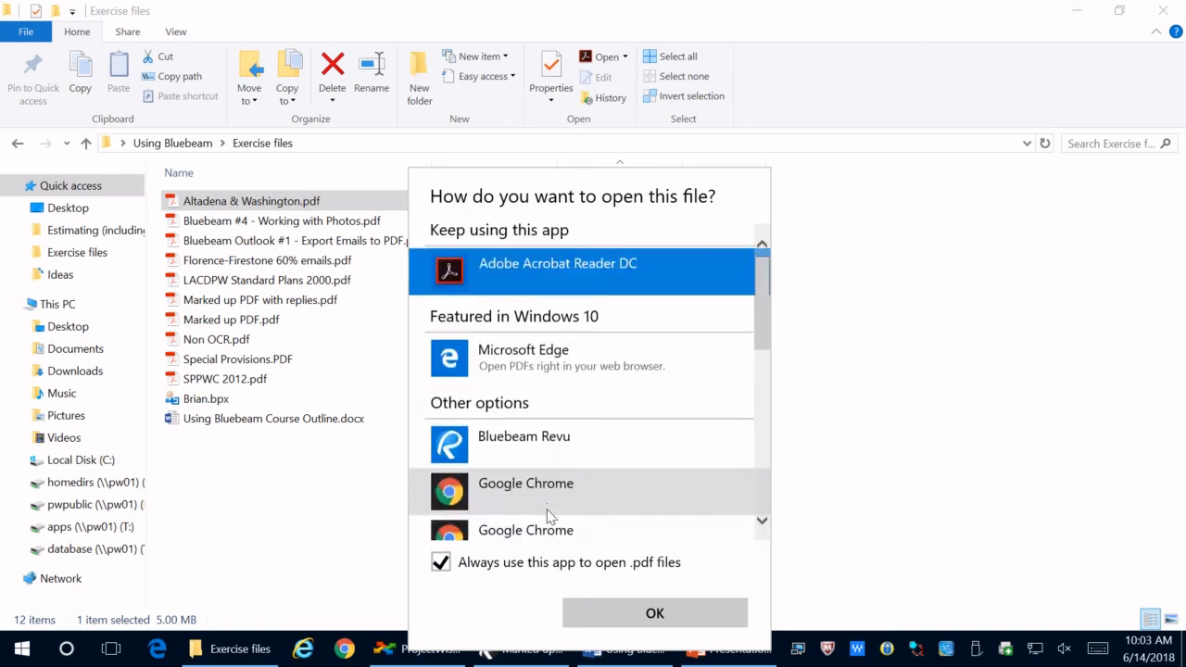
pyautogui.click(561, 454)
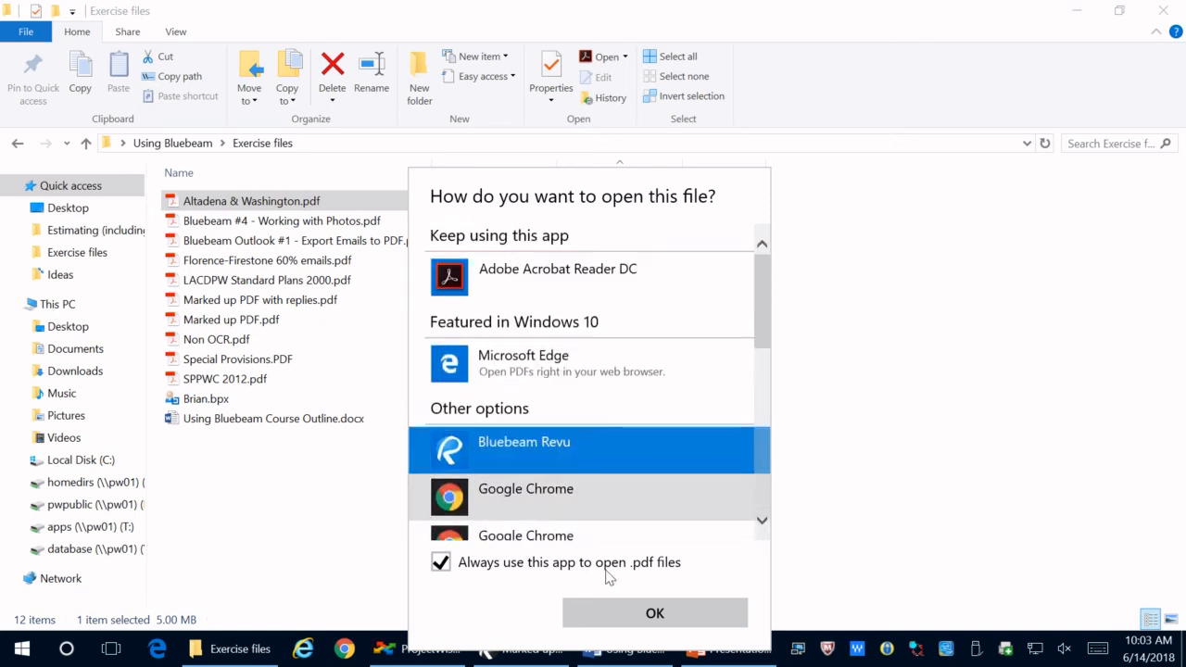
pyautogui.click(655, 614)
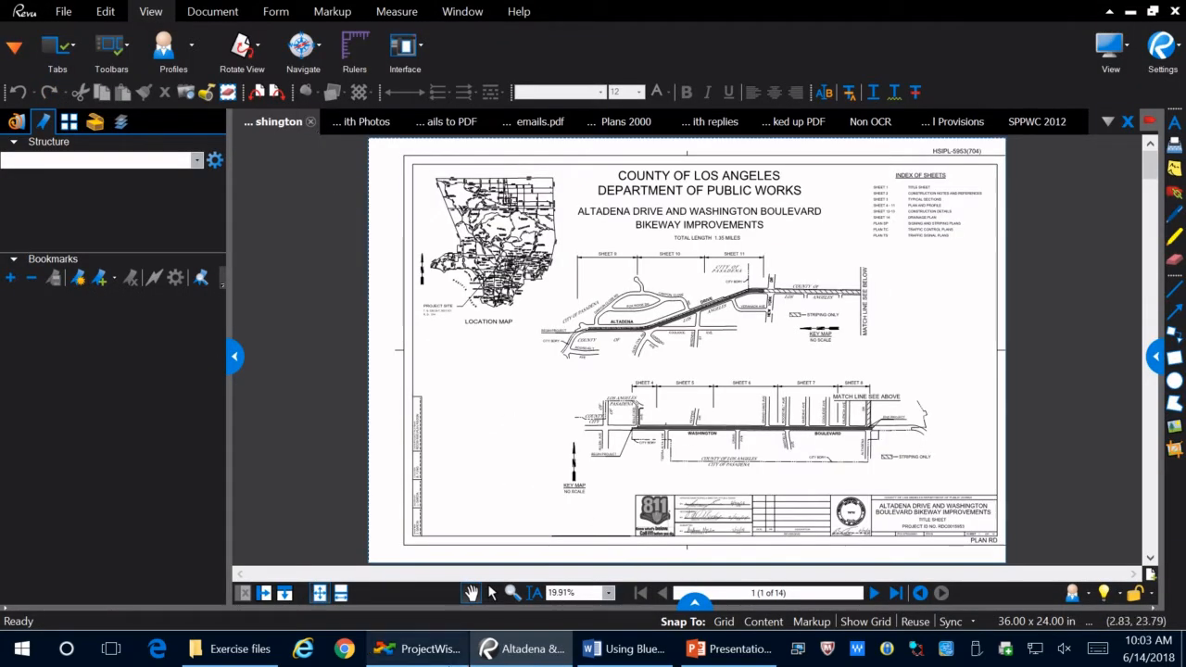
# Switch to ProjectWise Explorer and examine the Open With programs for ATTACHMENT 1 - Key Map & Sheets.pdf, widening the name column and leaving without applying
pyautogui.click(443, 654)
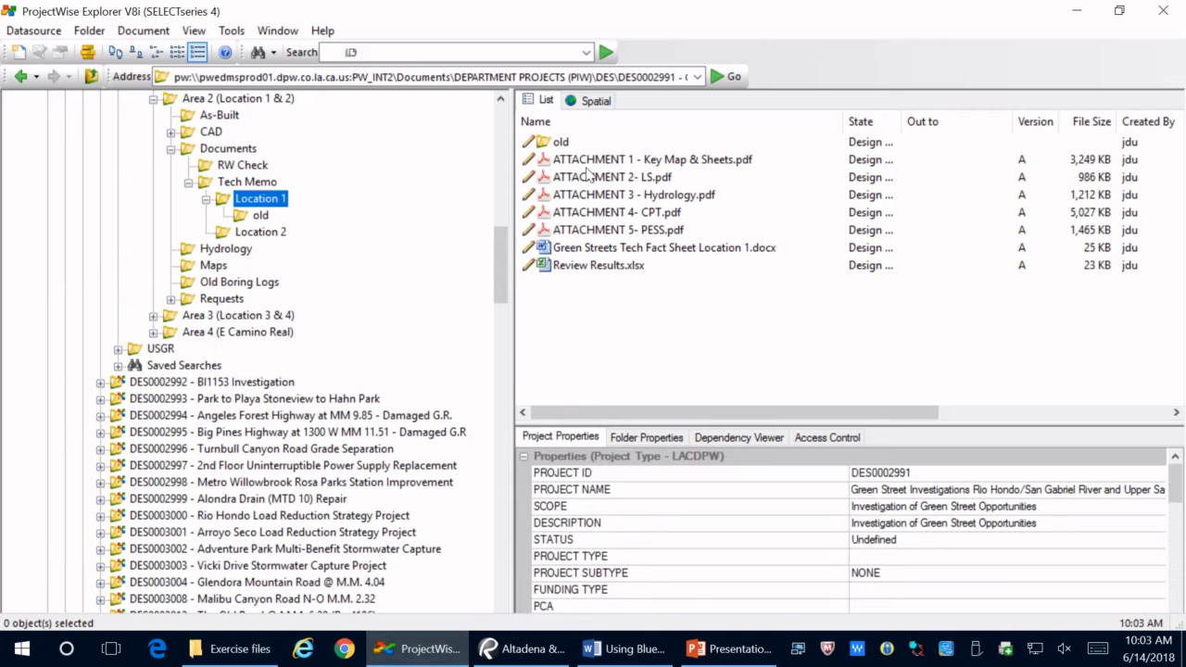
pyautogui.rightClick(547, 157)
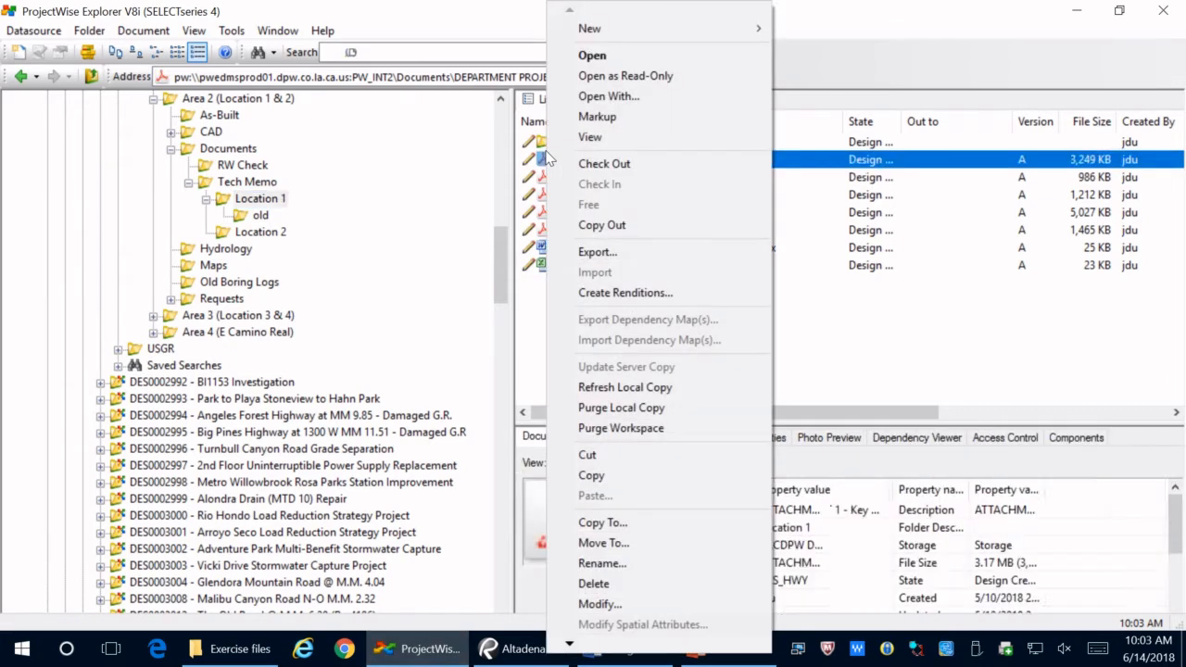
pyautogui.click(597, 97)
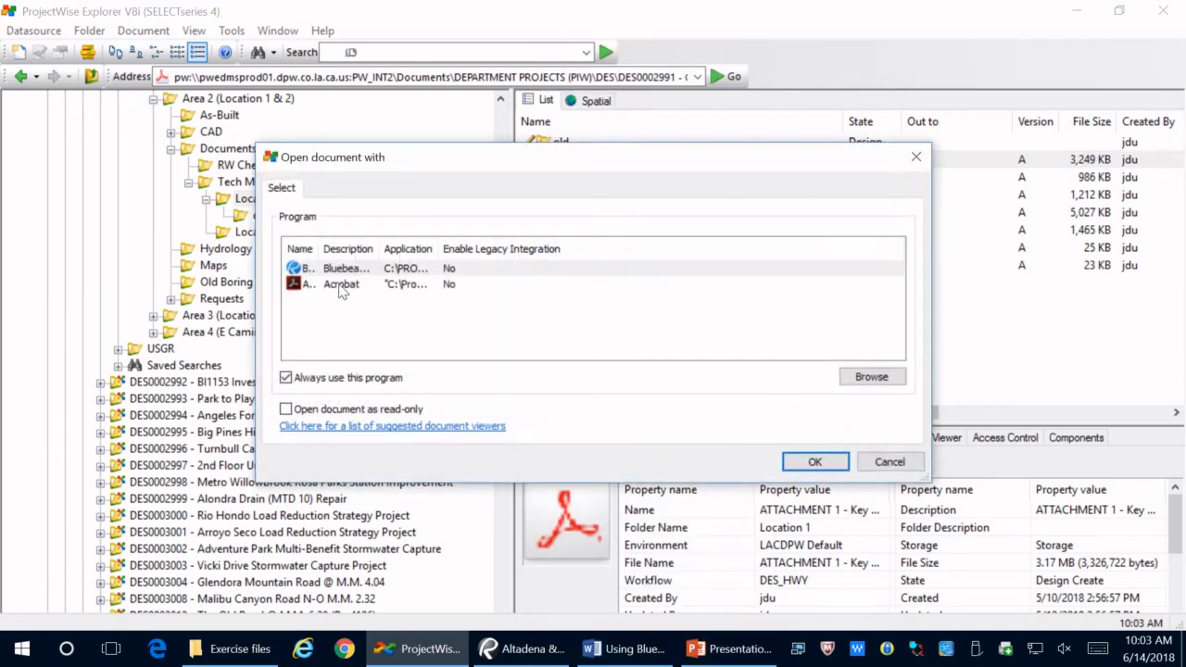
pyautogui.click(345, 268)
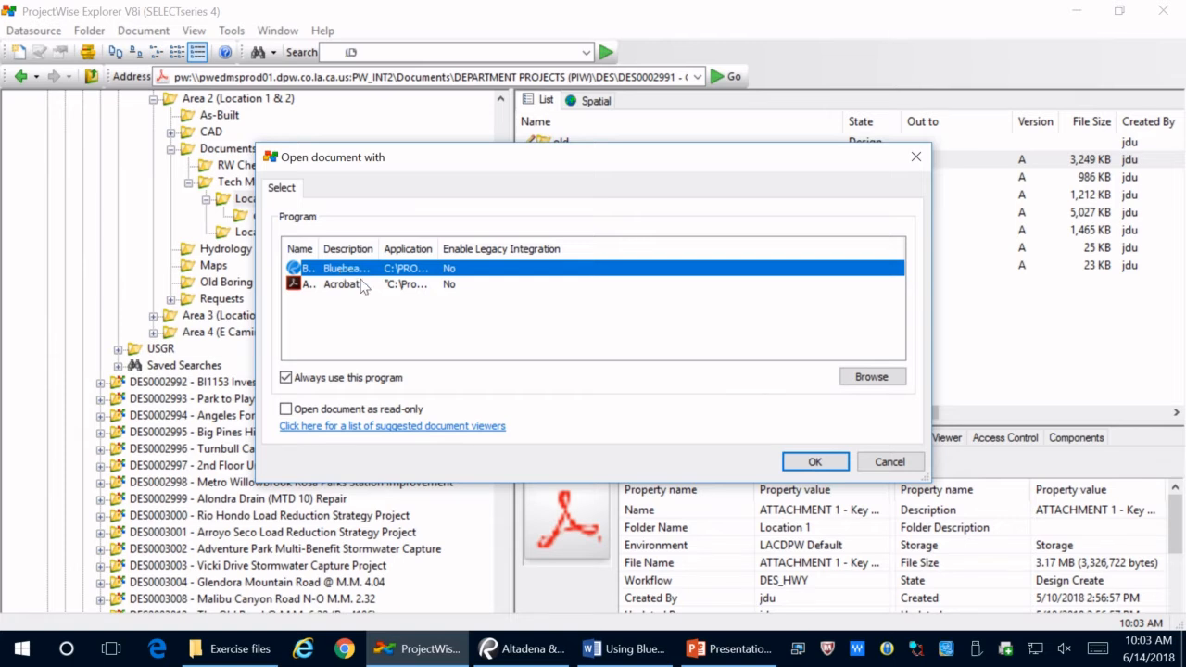
pyautogui.moveTo(319, 248); pyautogui.dragTo(391, 257)
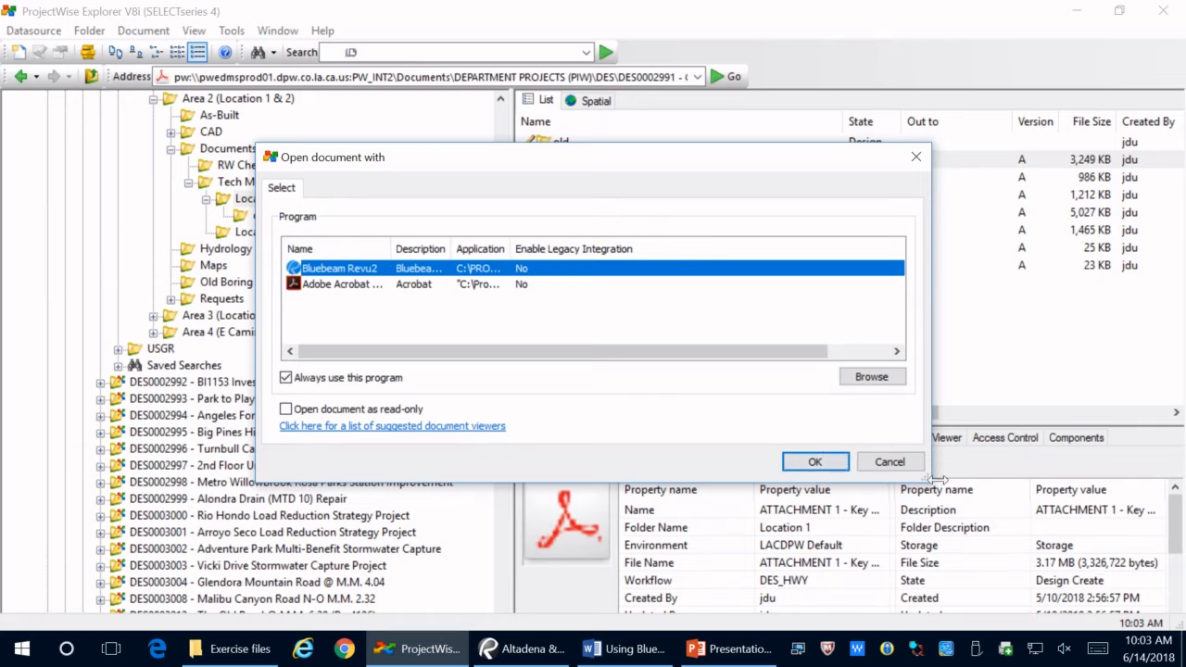
pyautogui.click(890, 462)
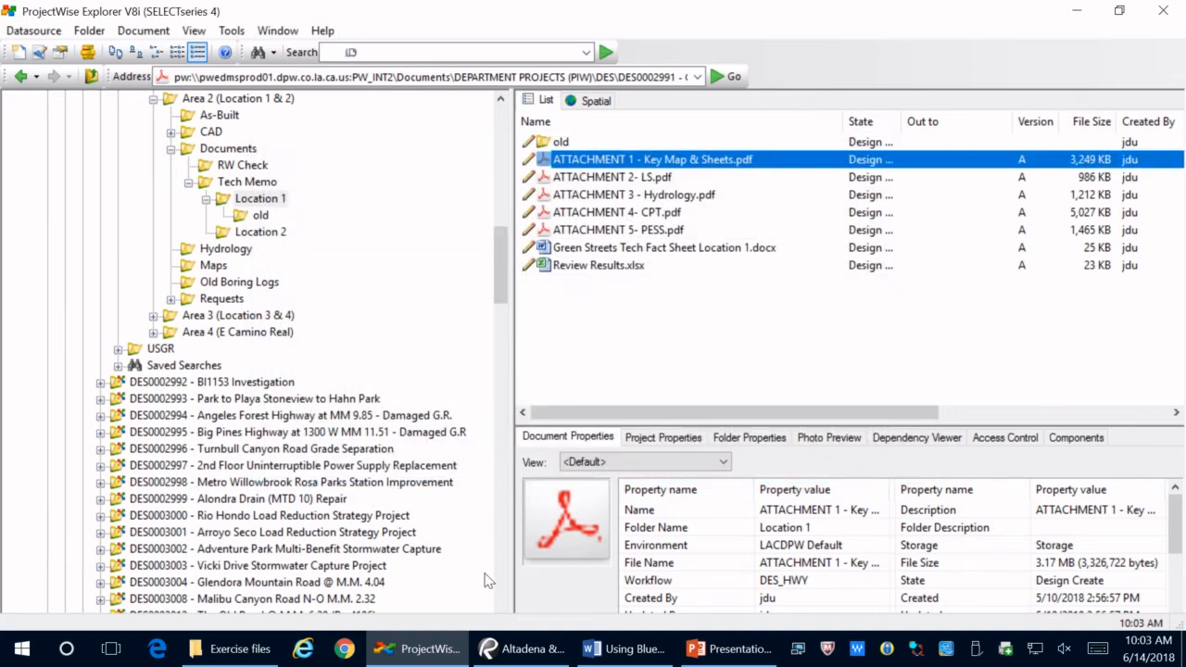
# Switch to Bluebeam Revu and view the open Working with Photos, Export Emails to PDF and Florence-Firestone 60% emails documents
pyautogui.click(500, 654)
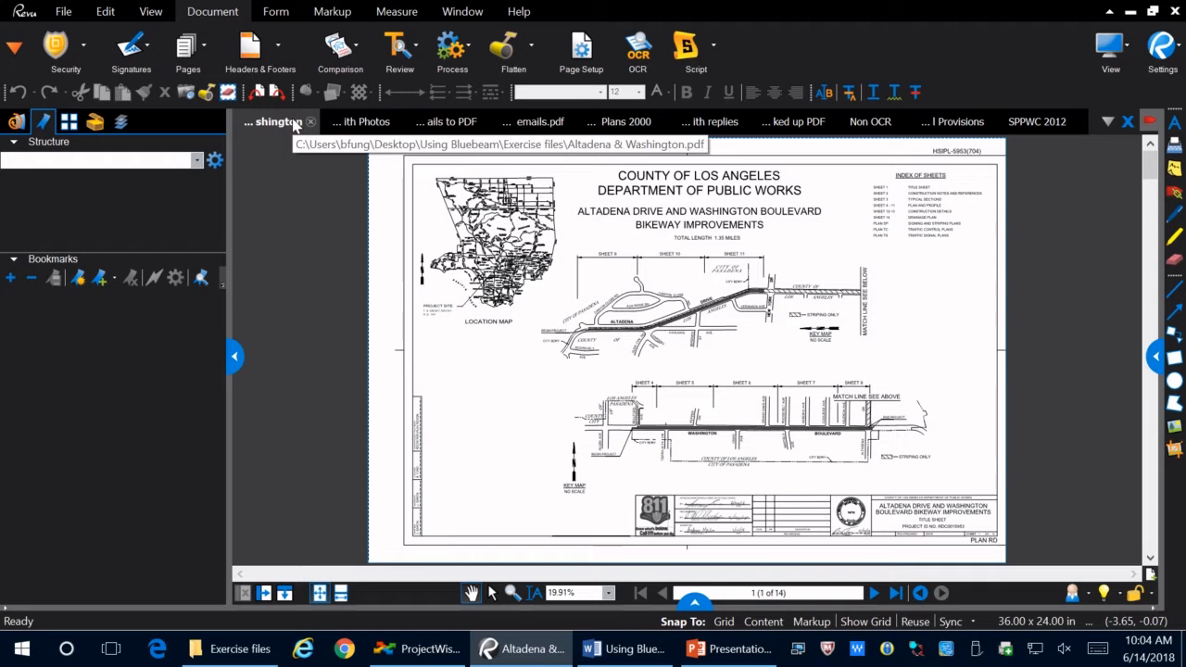
pyautogui.click(366, 127)
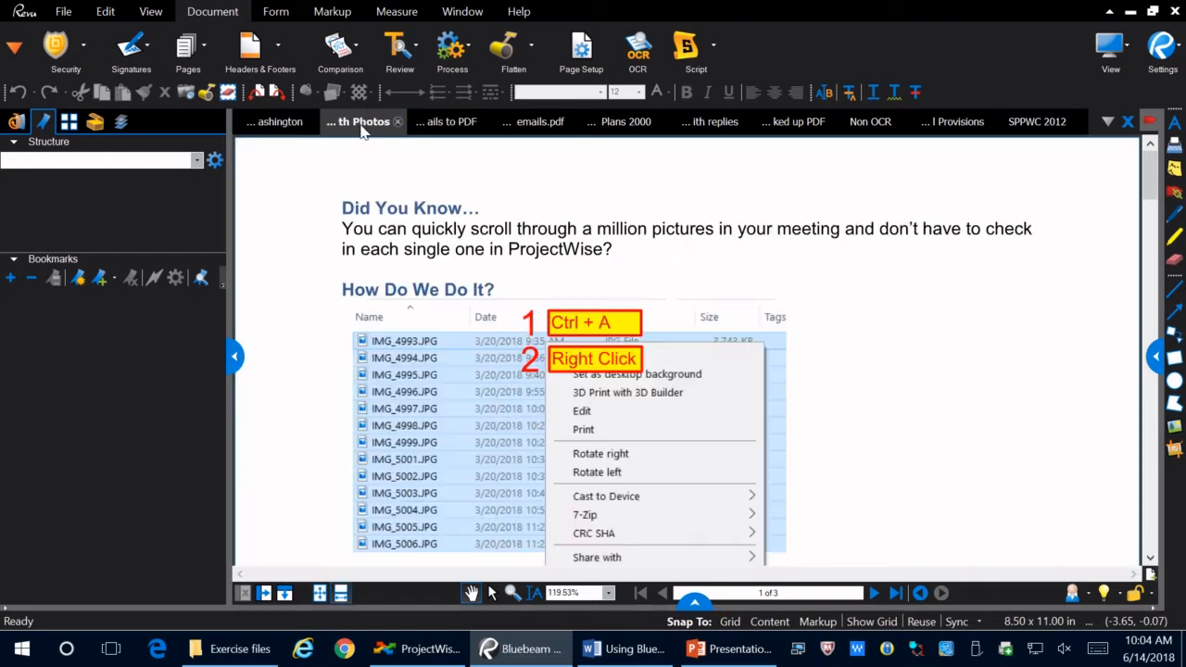
pyautogui.click(439, 128)
pyautogui.click(534, 128)
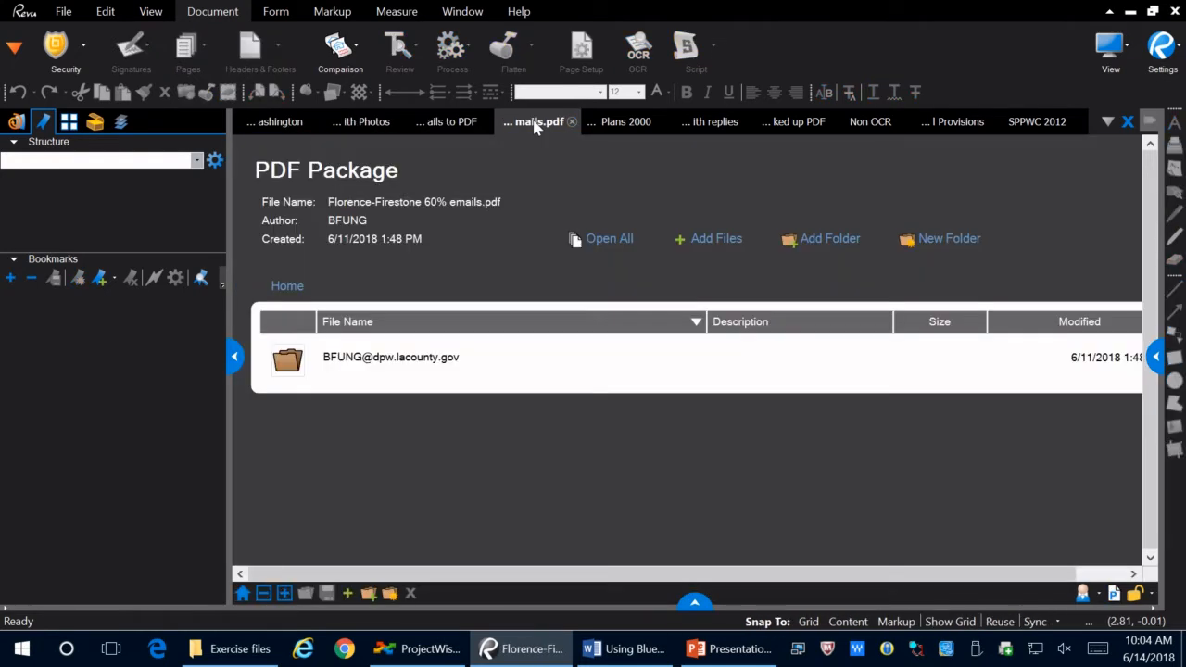
# Open a WebTab to look over the intranet home page and return to the Altadena & Washington drawing
pyautogui.click(61, 11)
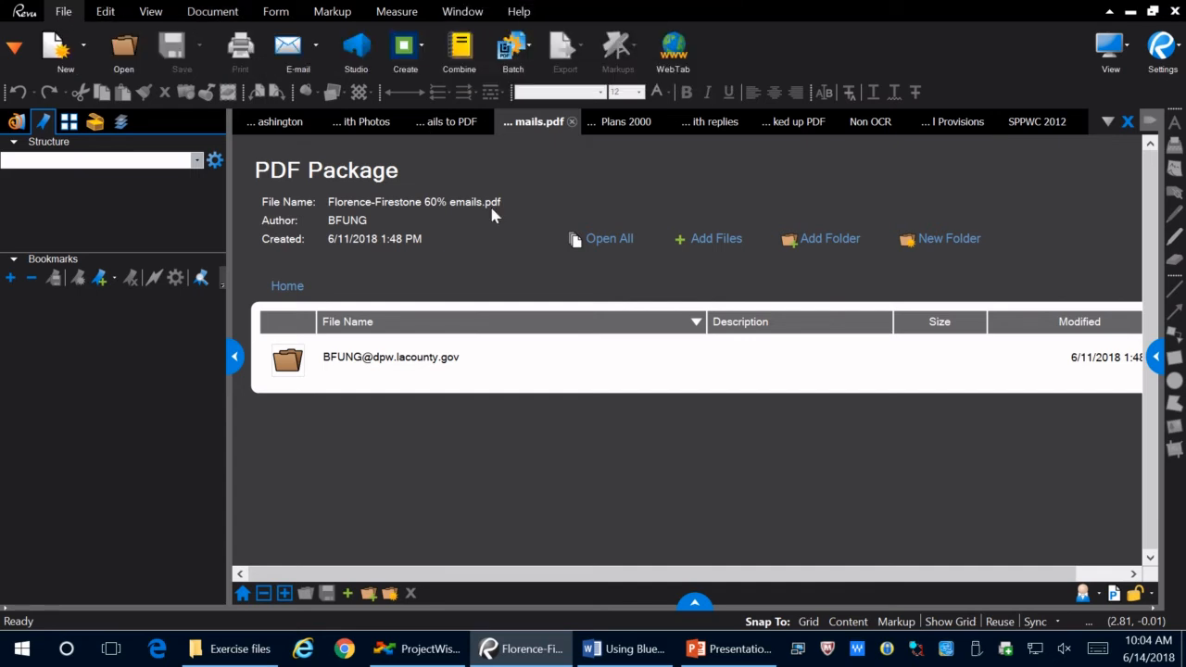
pyautogui.click(676, 65)
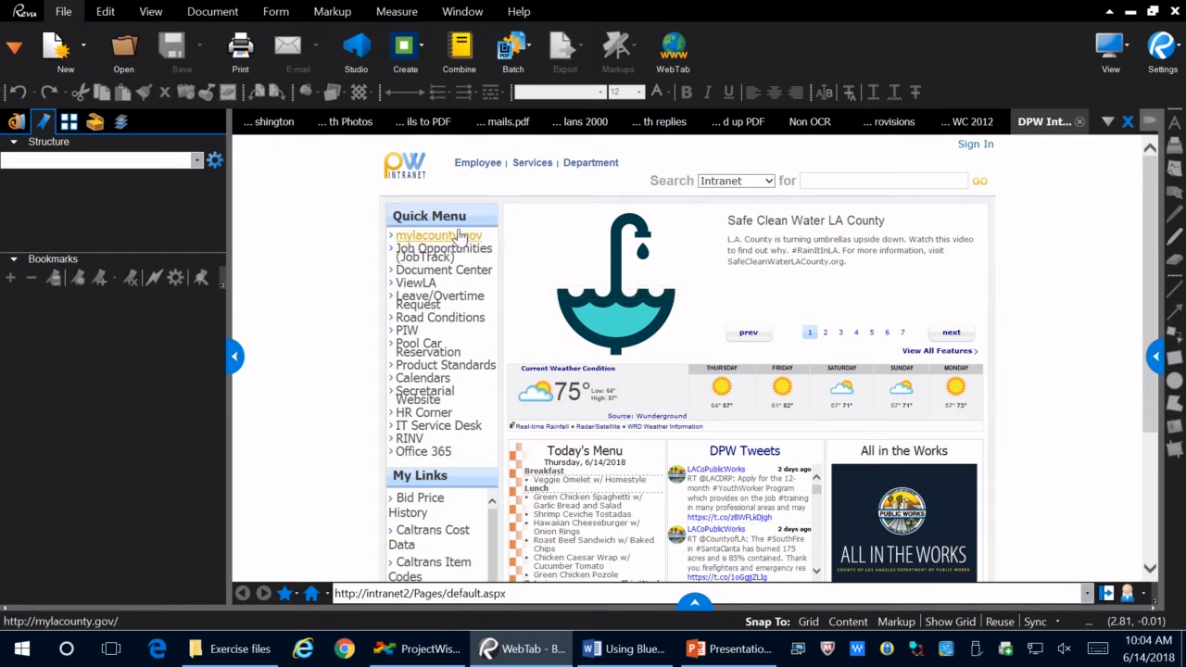
pyautogui.scroll(-3, 602, 556)
pyautogui.scroll(3, 605, 558)
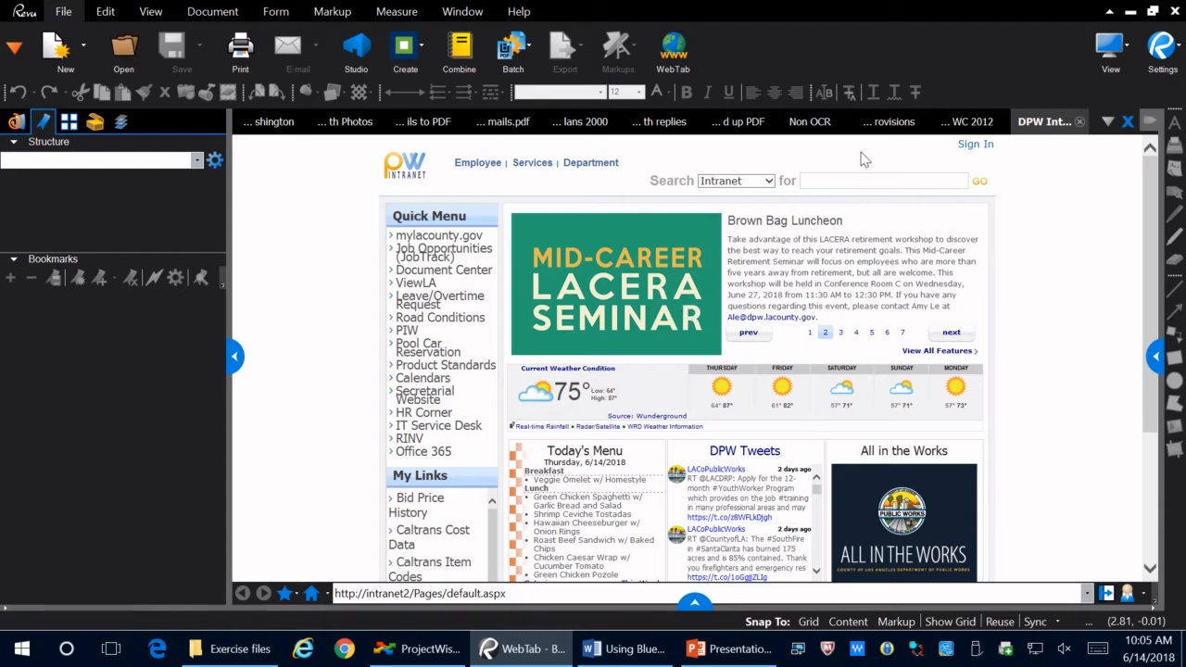
pyautogui.click(268, 127)
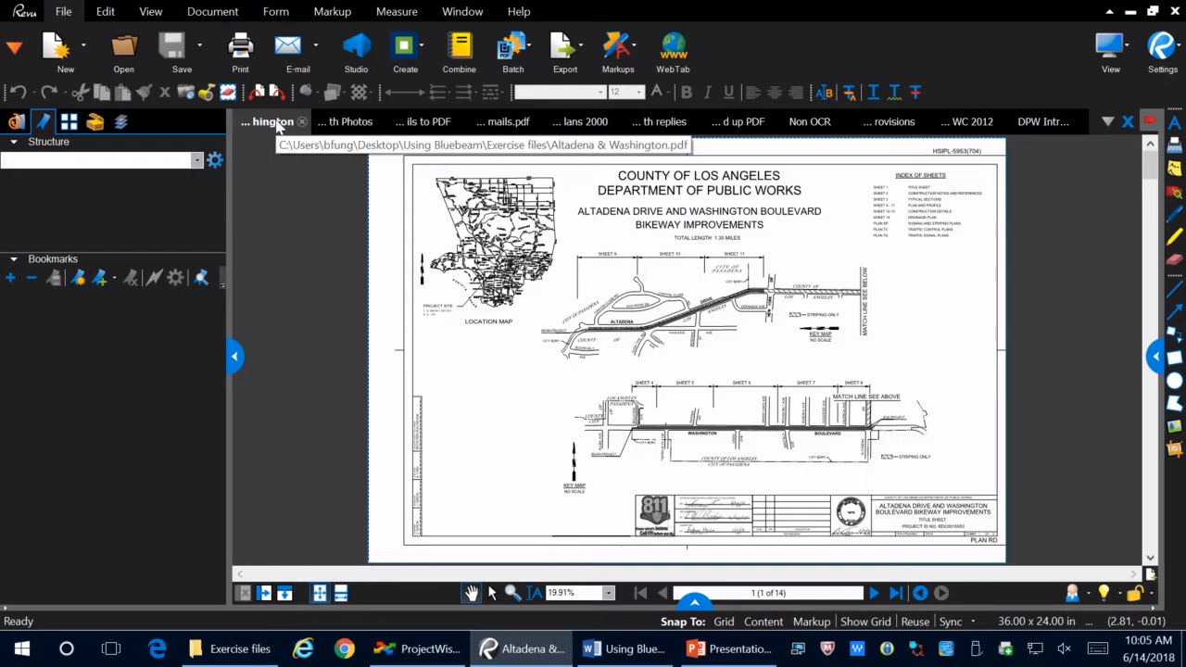
# Detach the DPW Intranet Homepage WebTab into a separate floating window and reposition it over the drawing
pyautogui.click(1038, 123)
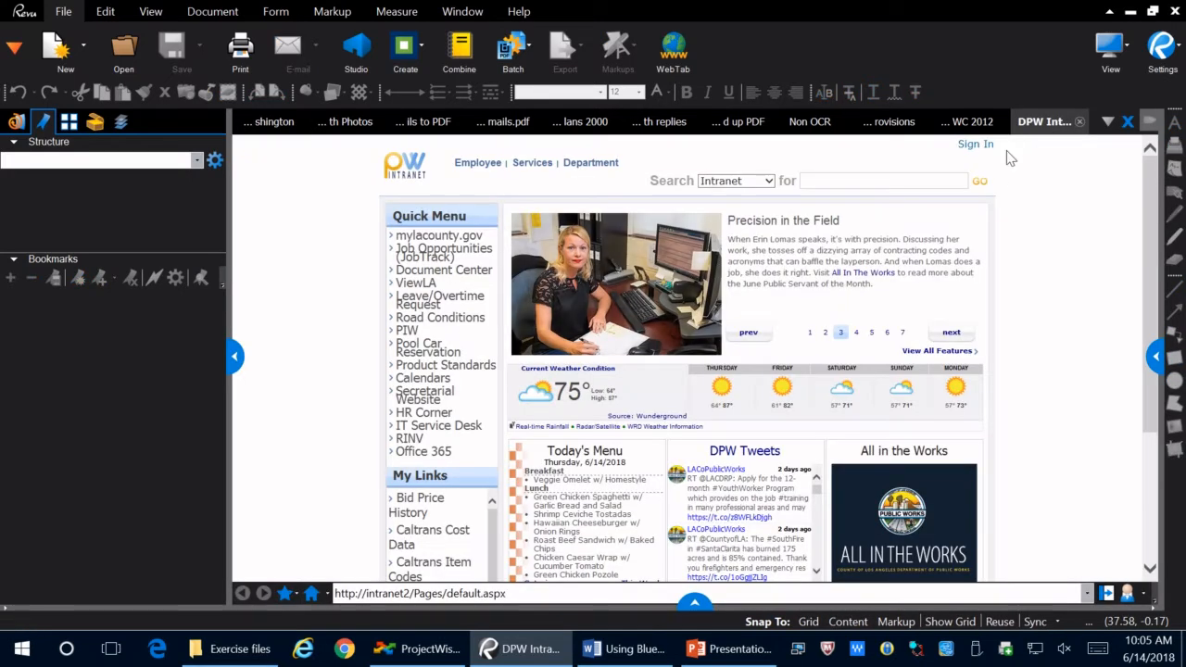
pyautogui.moveTo(1056, 124); pyautogui.dragTo(512, 226)
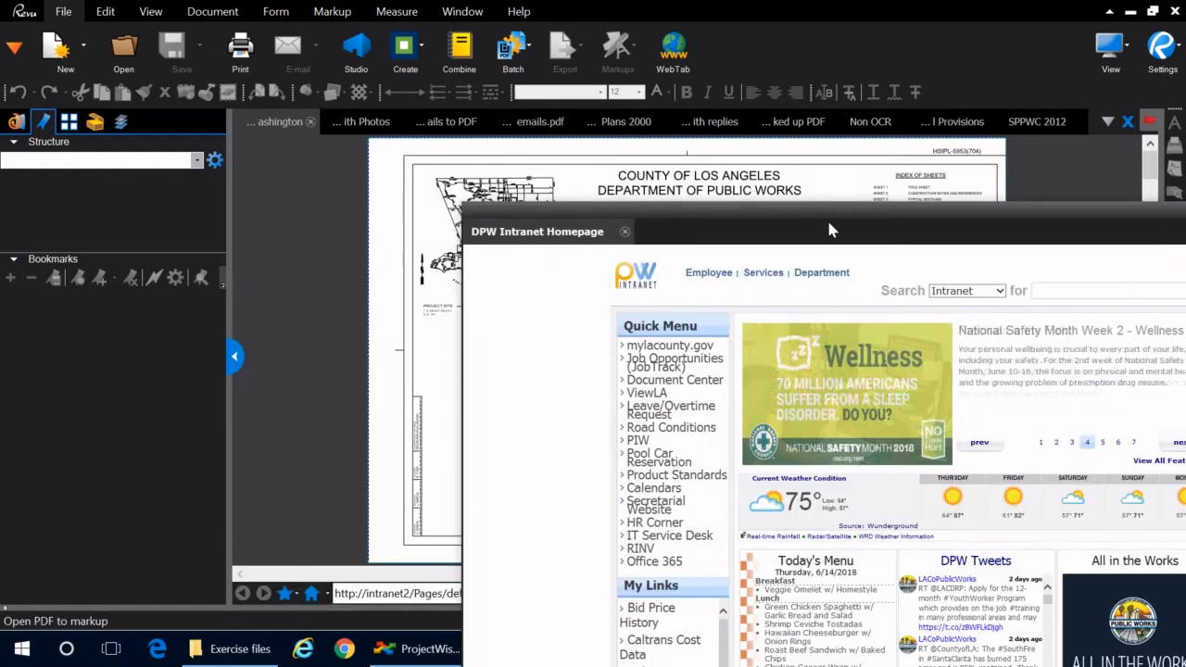
pyautogui.moveTo(829, 220); pyautogui.dragTo(745, 198)
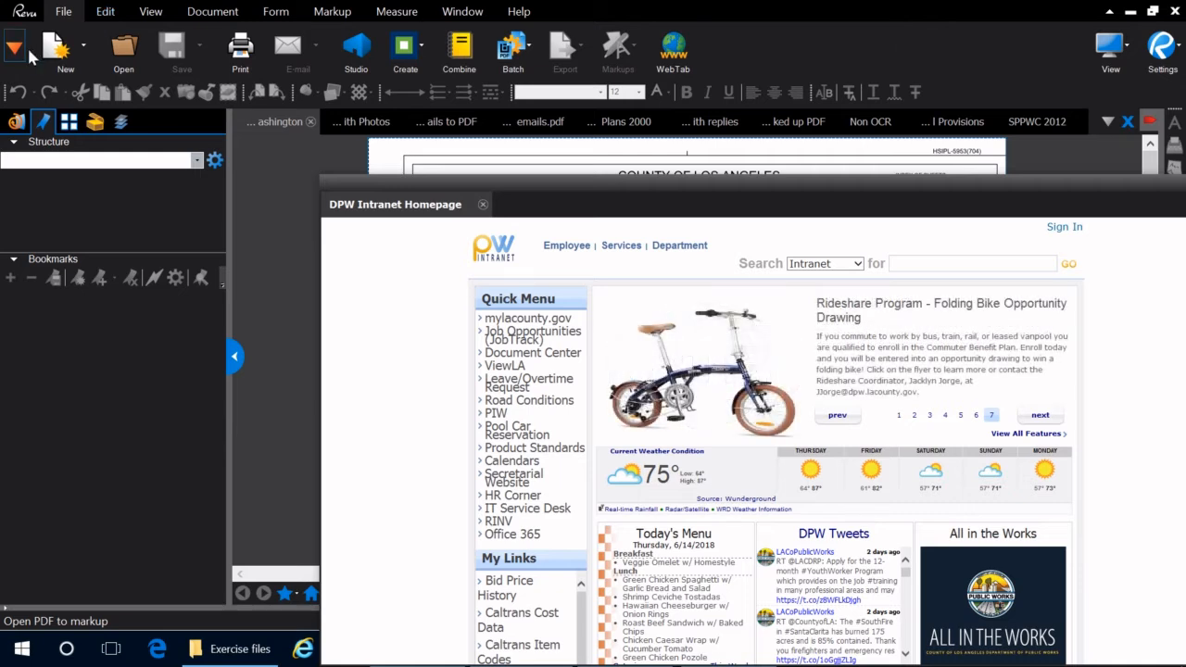
pyautogui.doubleClick(384, 203)
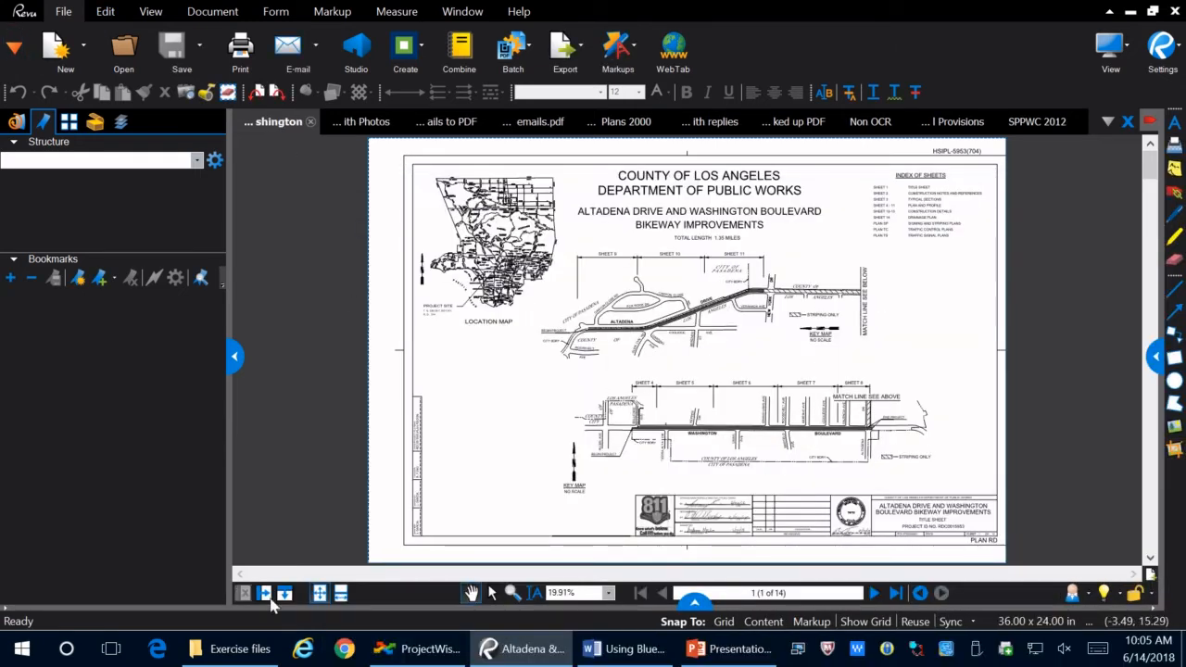
# Launch a second Bluebeam Revu 2017 (32-bit) window and decline adding the ProjectWise Client Interface
pyautogui.rightClick(542, 650)
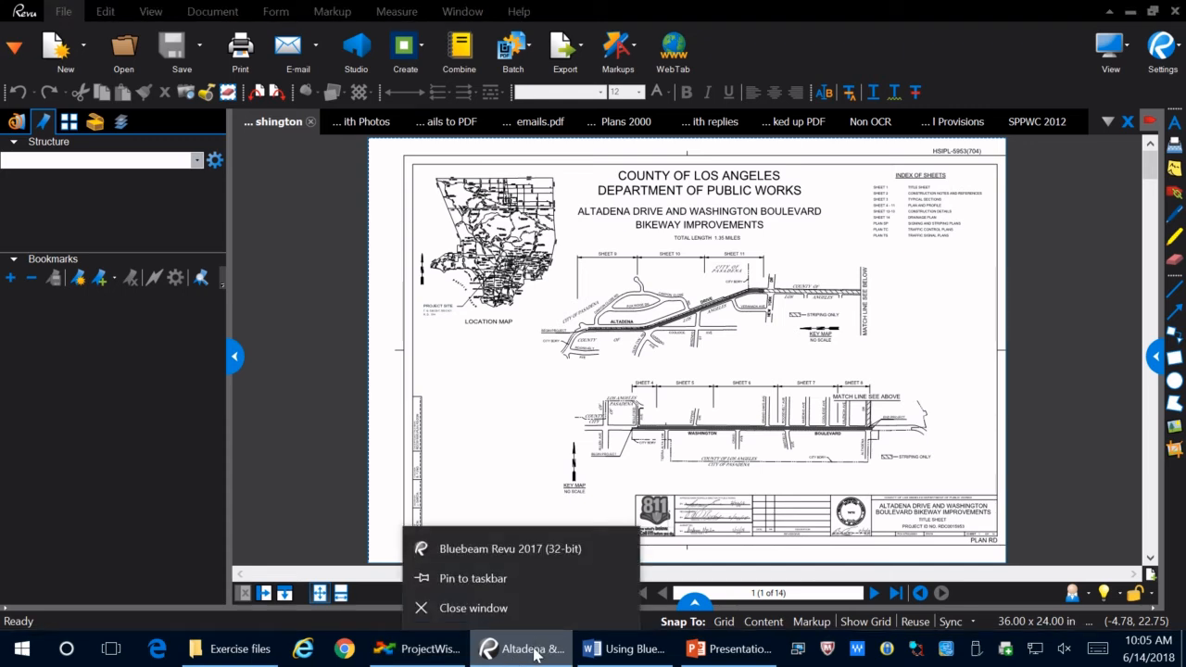
pyautogui.click(439, 554)
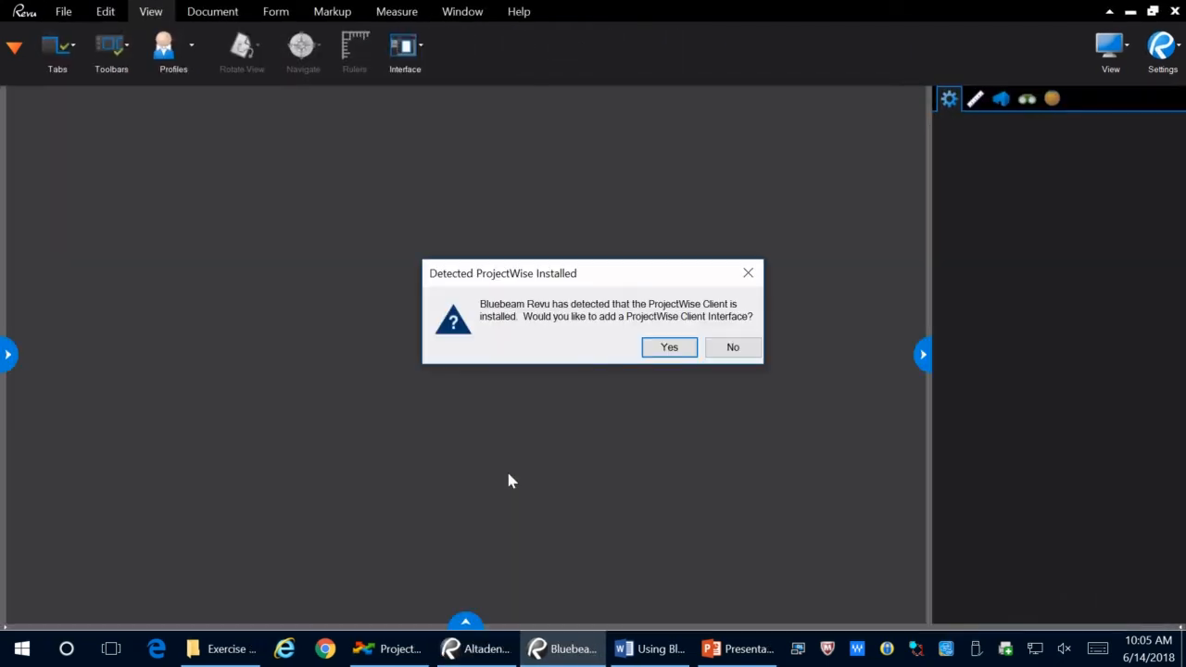
pyautogui.click(733, 347)
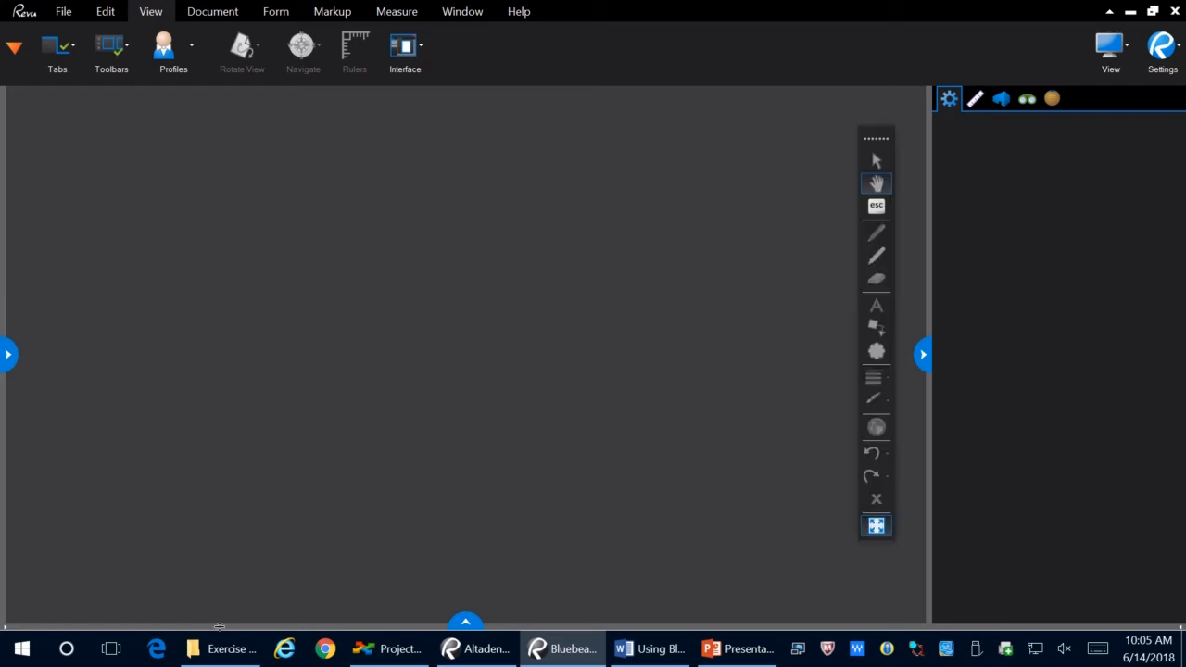
# Open a WebTab in the second Revu window, float that window over the drawing, and close it
pyautogui.click(63, 11)
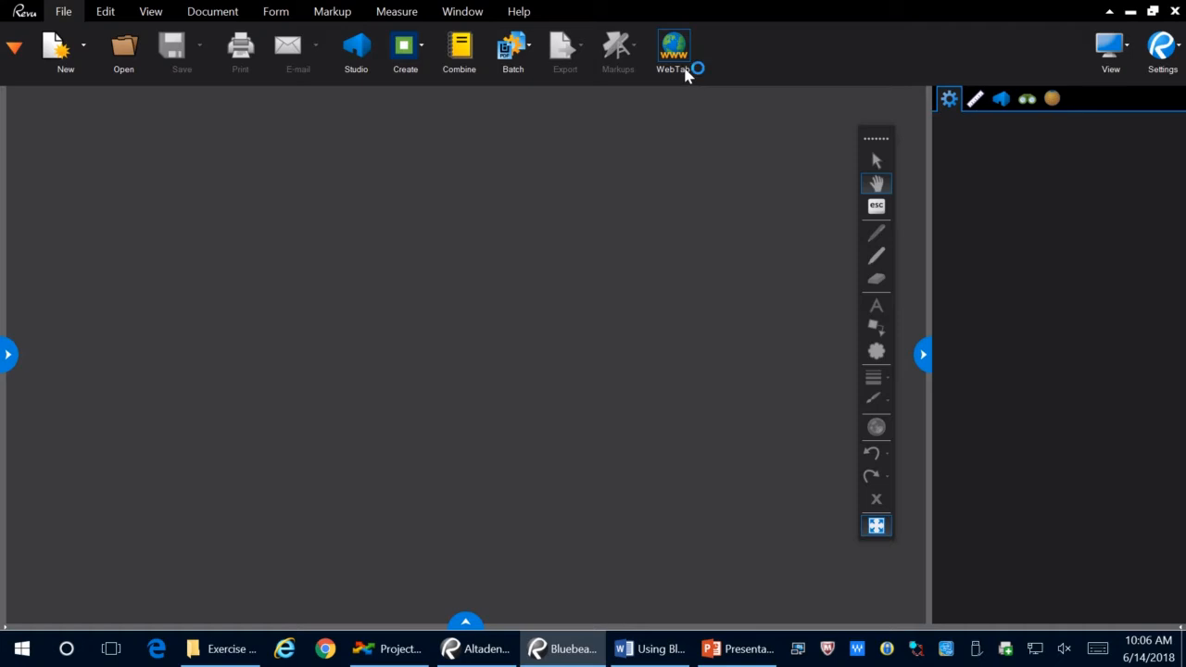
pyautogui.click(686, 70)
pyautogui.moveTo(632, 8); pyautogui.dragTo(783, 234)
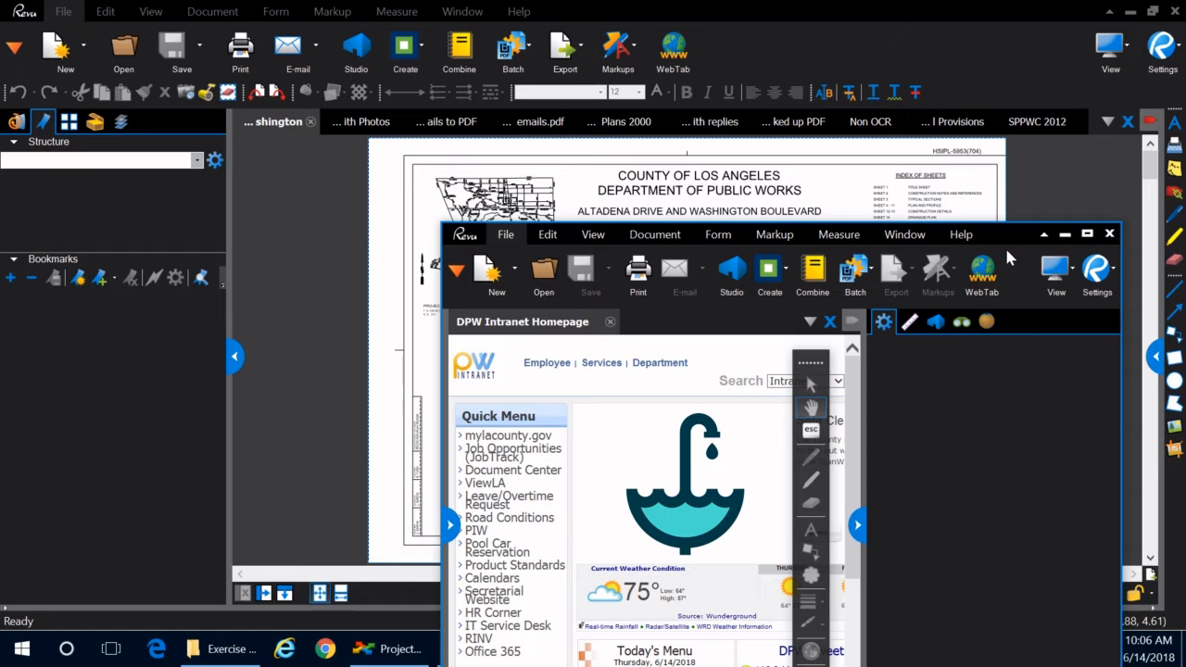
pyautogui.click(1111, 234)
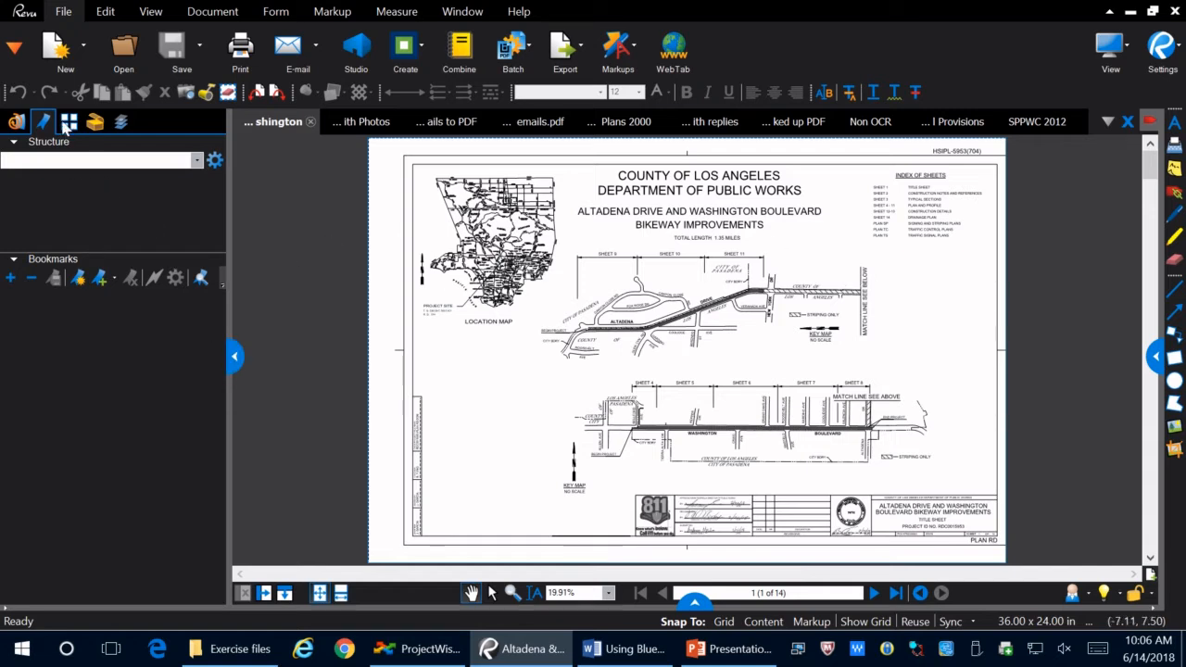
# Look at the File Access and Bookmarks panels, reveal the collapsed properties panel group, and view the Measurements panel
pyautogui.click(18, 123)
pyautogui.click(38, 121)
pyautogui.click(1155, 356)
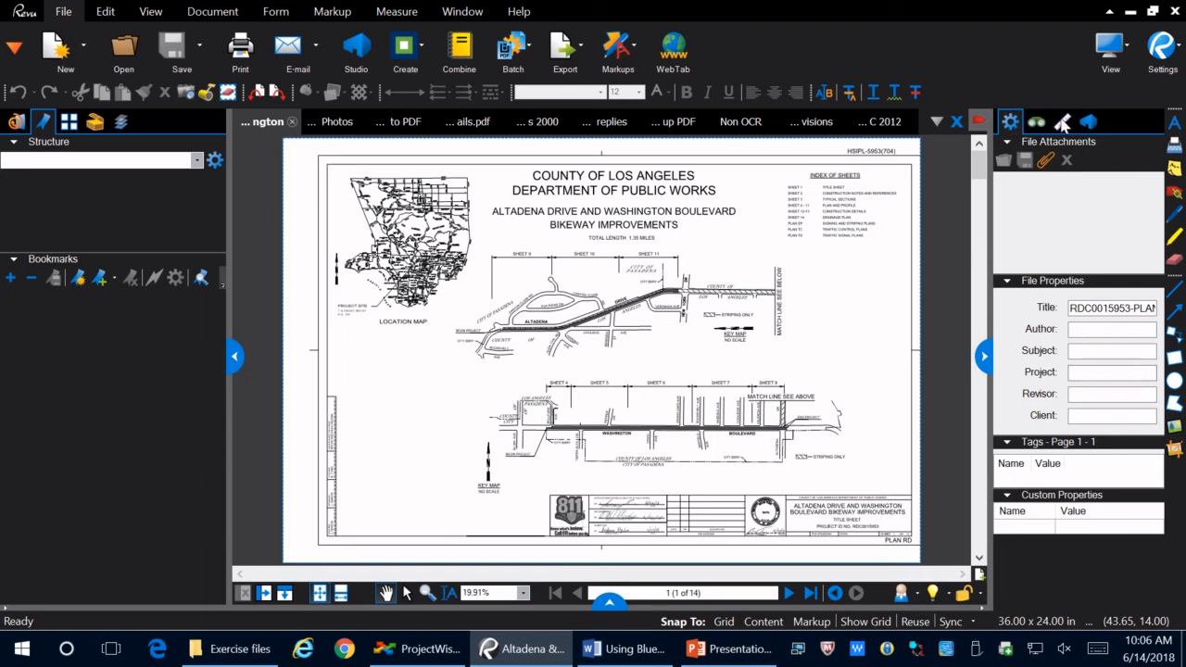
pyautogui.click(1036, 125)
pyautogui.click(1062, 123)
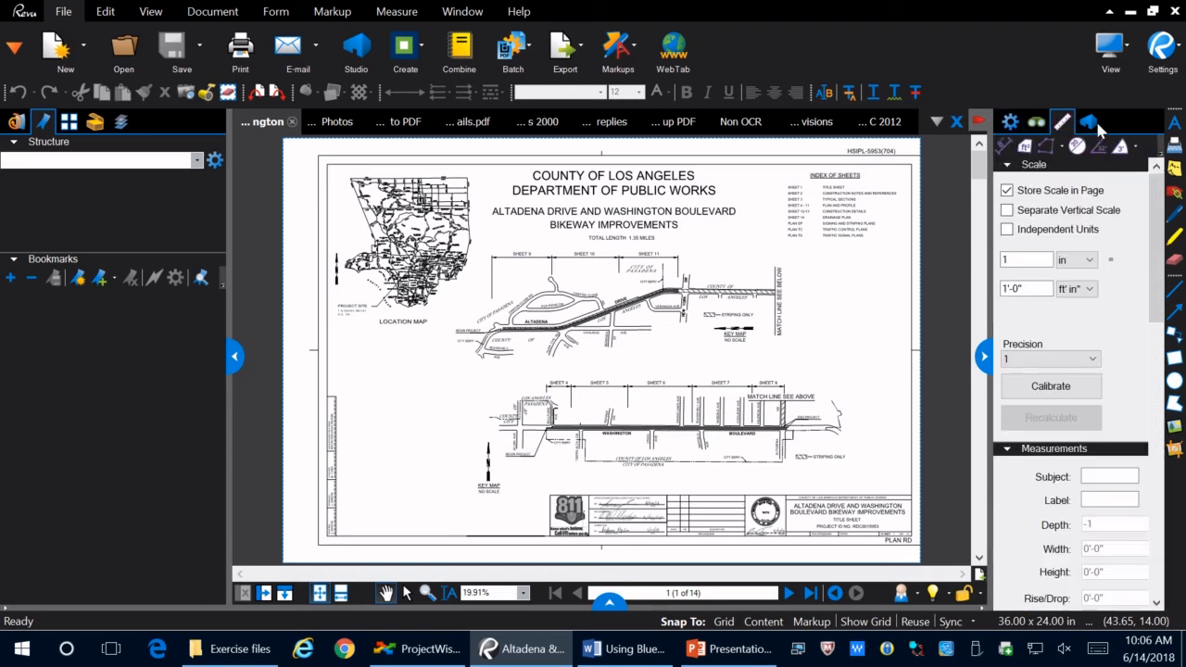
# Expand and collapse the Markups list, collapse and restore the Bookmarks panel, and widen it slightly
pyautogui.click(613, 603)
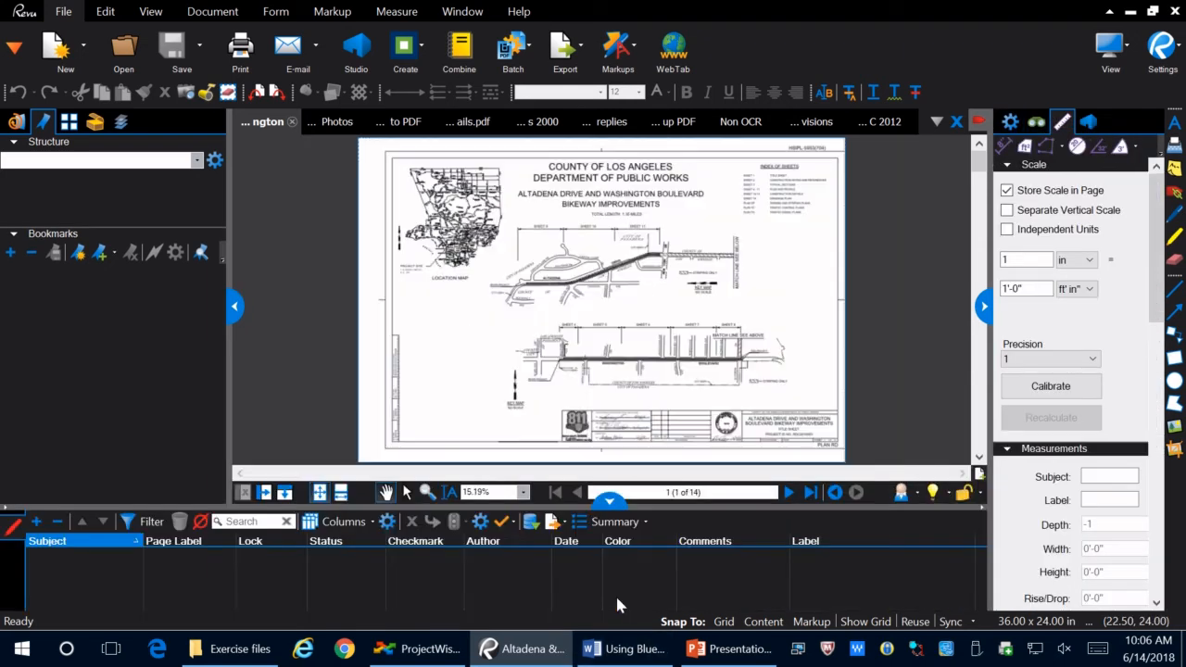
pyautogui.click(607, 503)
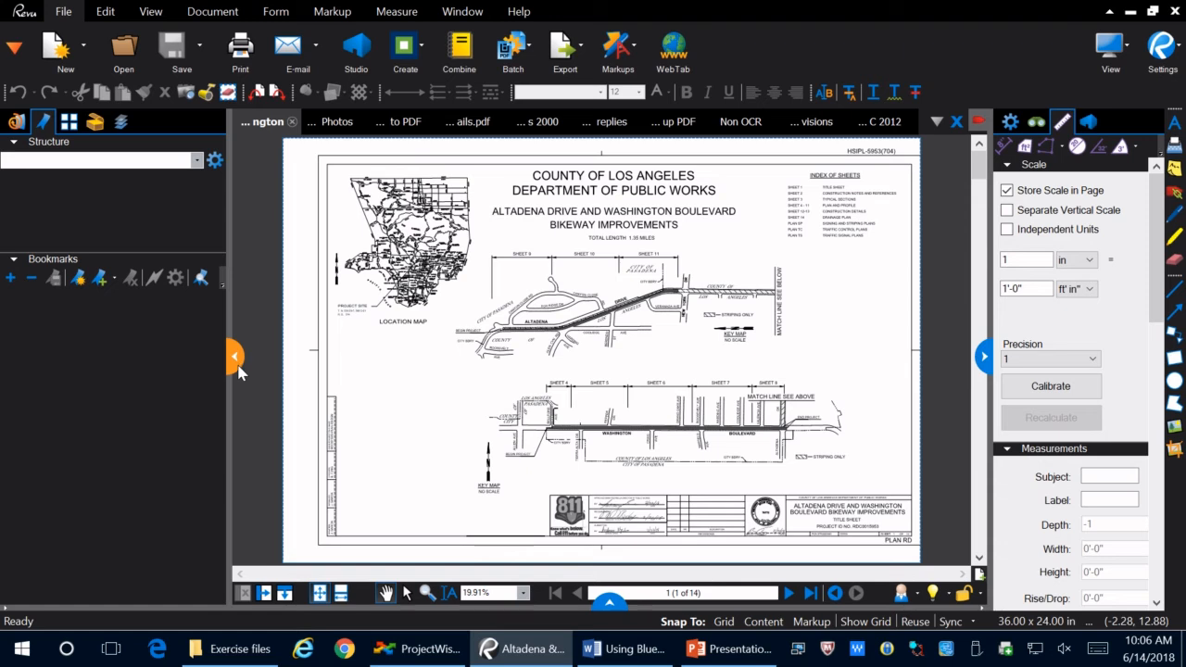
pyautogui.click(235, 360)
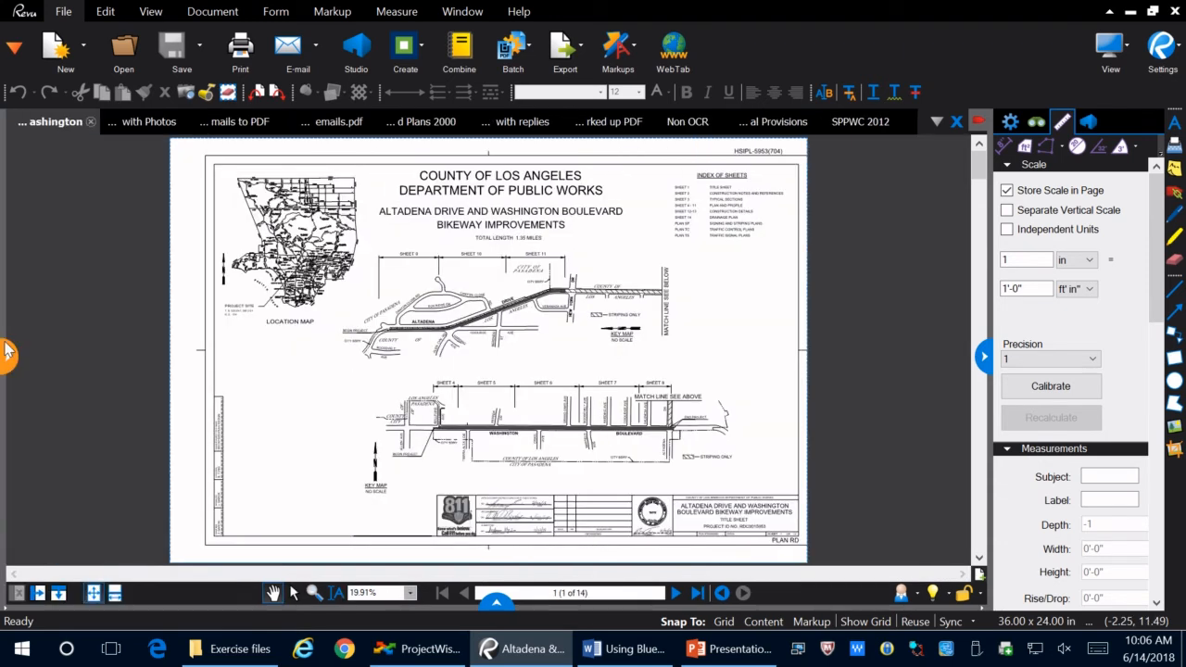
pyautogui.click(6, 357)
pyautogui.moveTo(229, 350)
pyautogui.mouseDown()
pyautogui.moveTo(132, 348)
pyautogui.moveTo(103, 331)
pyautogui.moveTo(248, 338)
pyautogui.mouseUp()
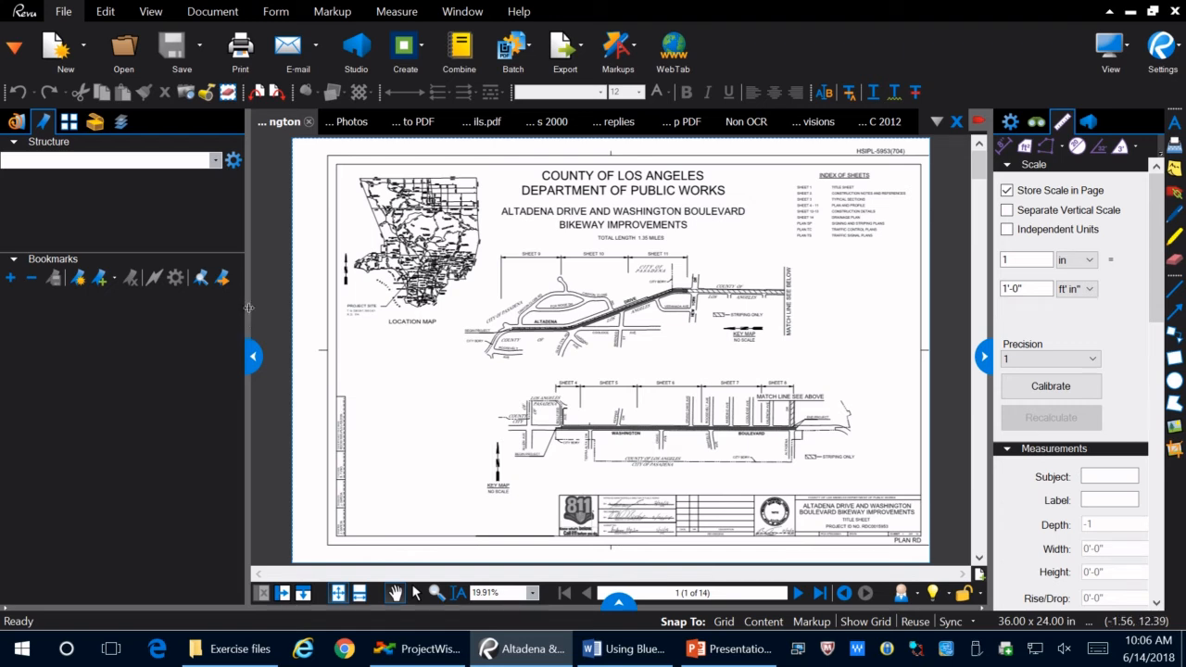
# Examine the recent files, file explorer and its file filter options in File Access, and return to Bookmarks
pyautogui.click(17, 123)
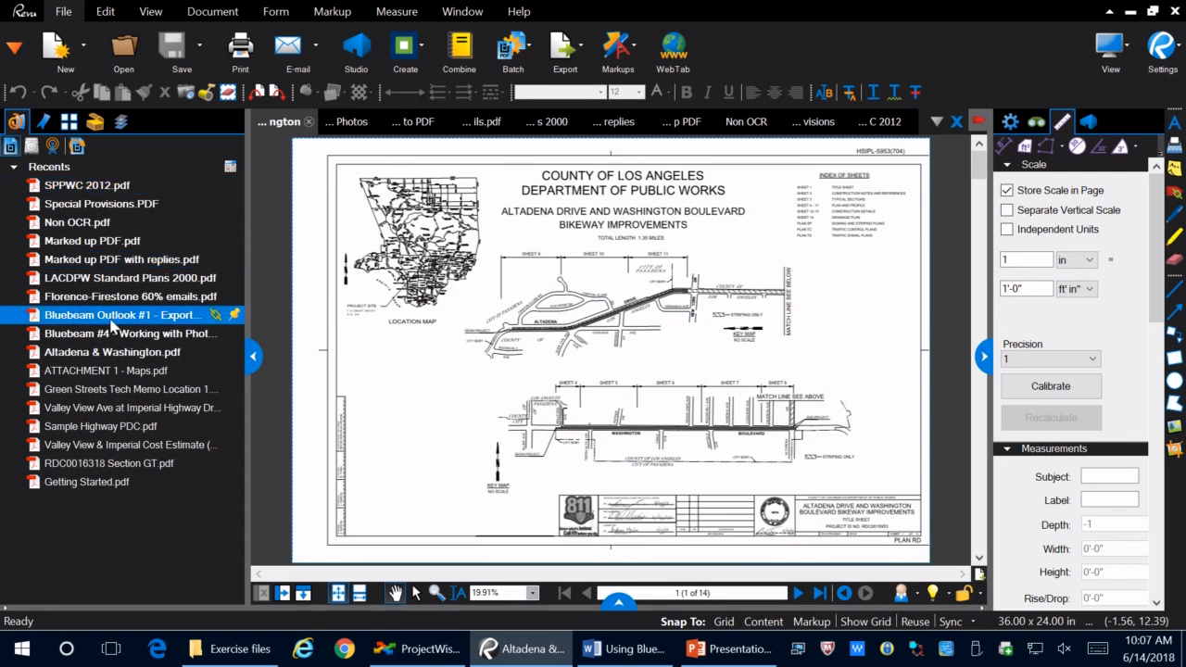
pyautogui.click(35, 148)
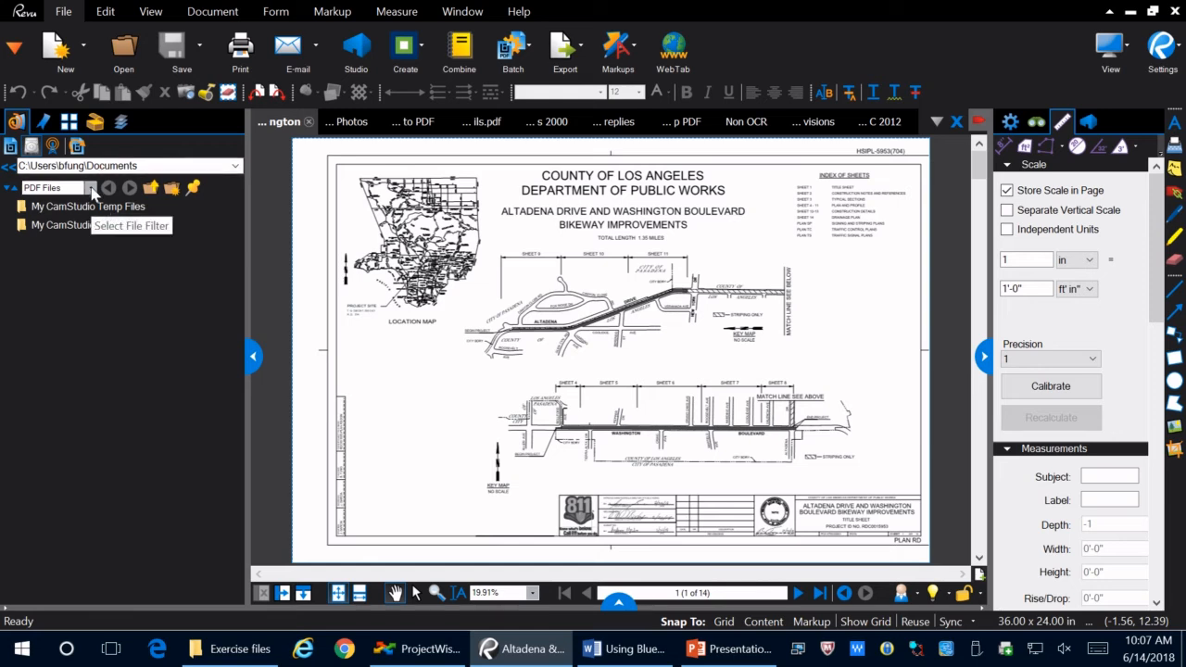
pyautogui.click(91, 188)
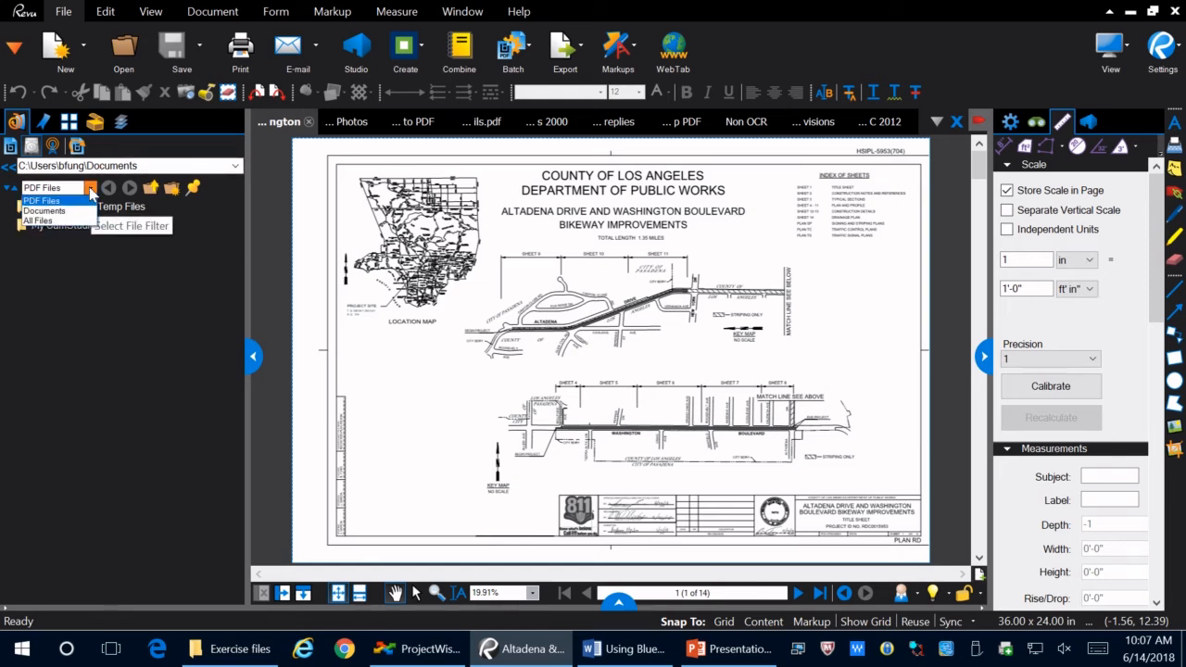
pyautogui.click(90, 190)
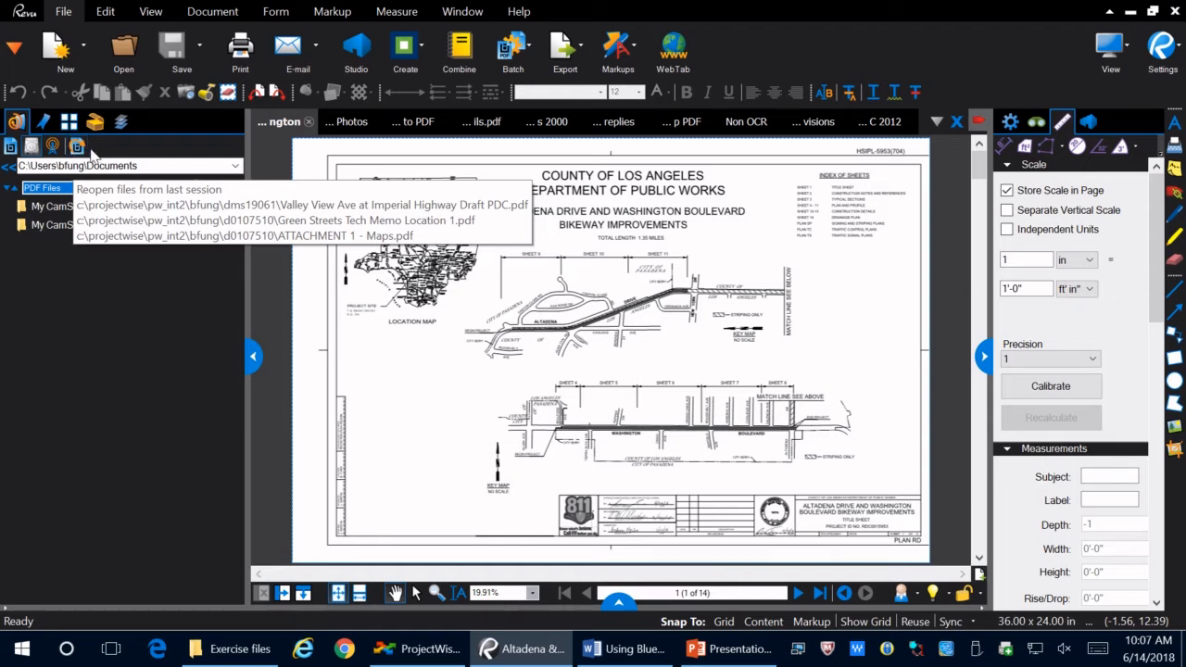
pyautogui.click(44, 123)
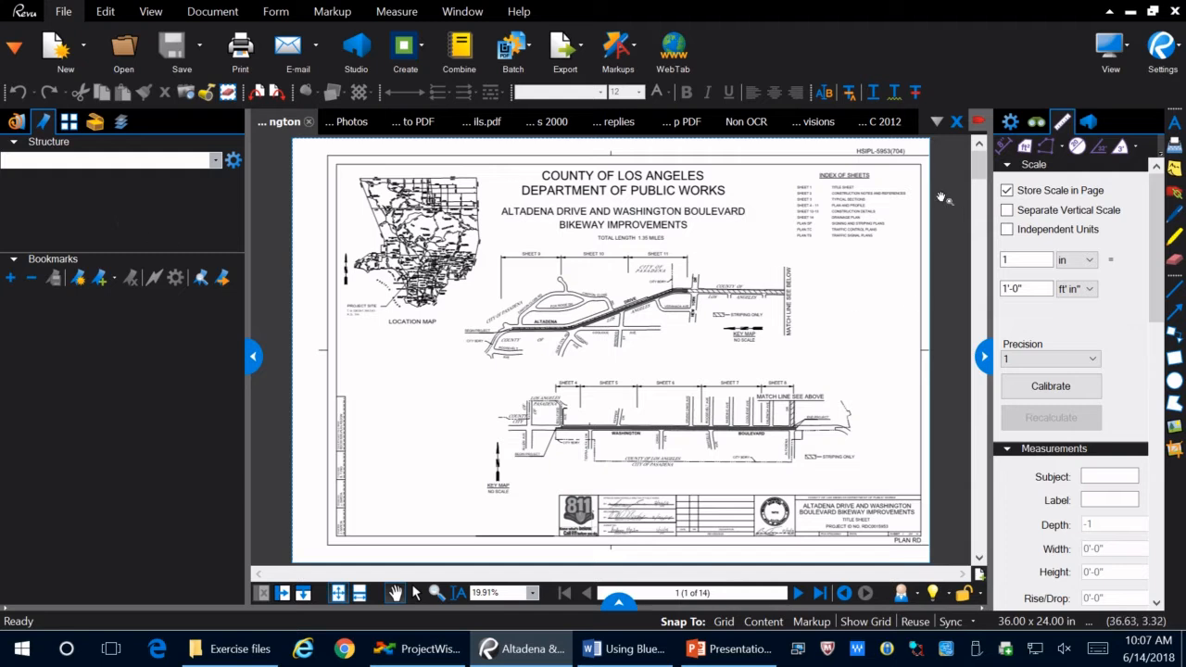
# View the SPPWC 2012 document, browse its bookmarks, and go to 121-2 CURB AND GUTTER - MOUNTABLE
pyautogui.click(878, 119)
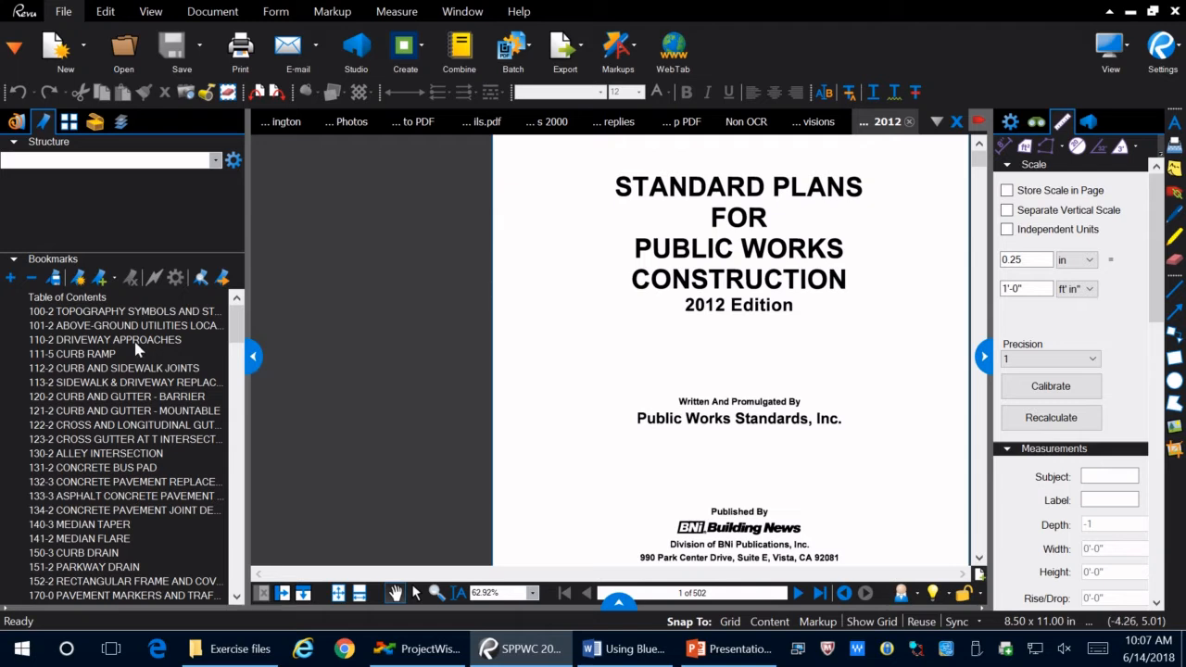
pyautogui.scroll(-3, 135, 348)
pyautogui.scroll(3, 135, 347)
pyautogui.scroll(-14, 130, 399)
pyautogui.scroll(6, 100, 435)
pyautogui.scroll(8, 100, 441)
pyautogui.scroll(-7, 74, 435)
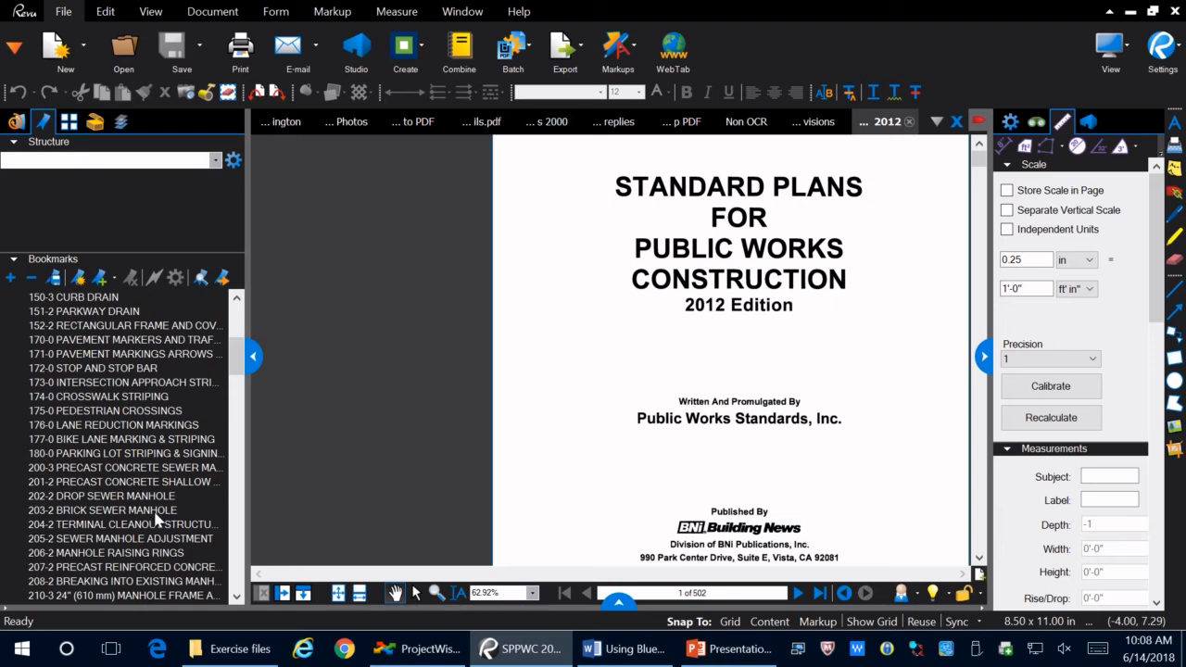
pyautogui.scroll(5, 157, 519)
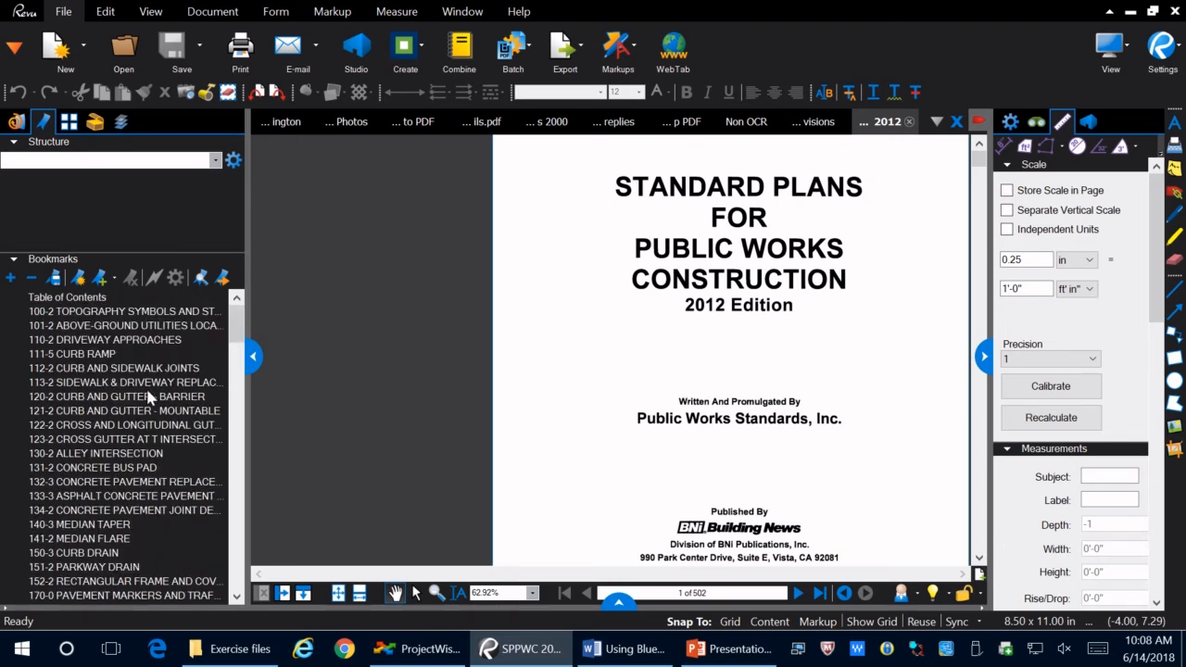
pyautogui.click(113, 410)
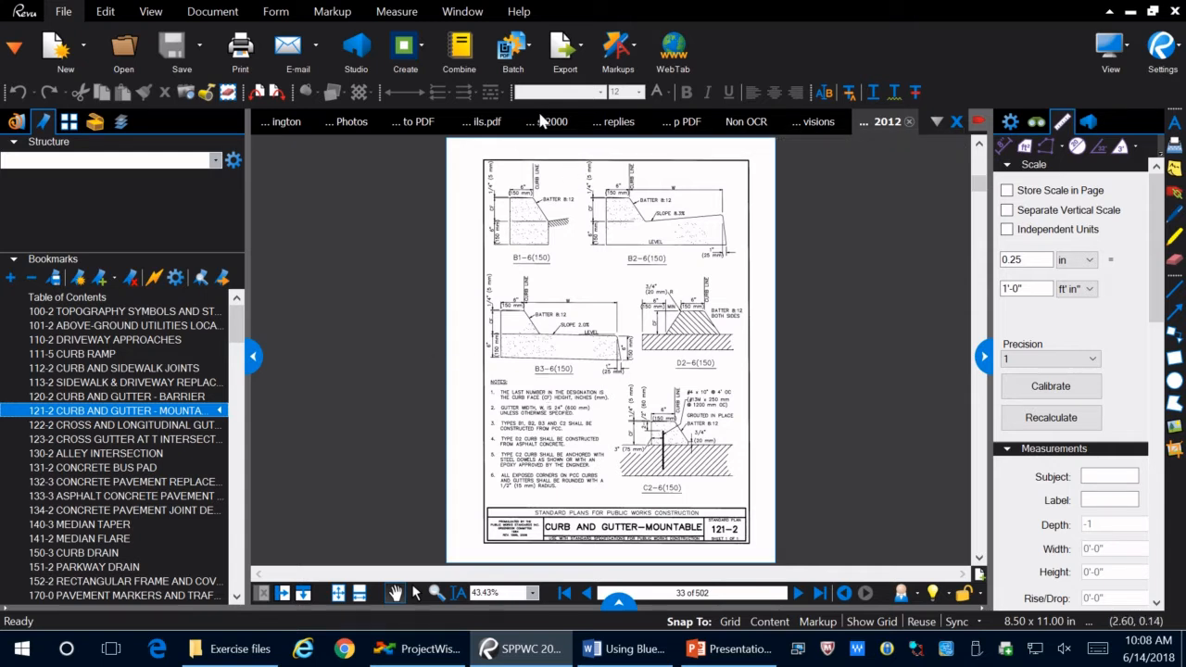
# Switch to the LACDPW Standard Plans 2000 document and read through its opening pages to page 3
pyautogui.moveTo(540, 118)
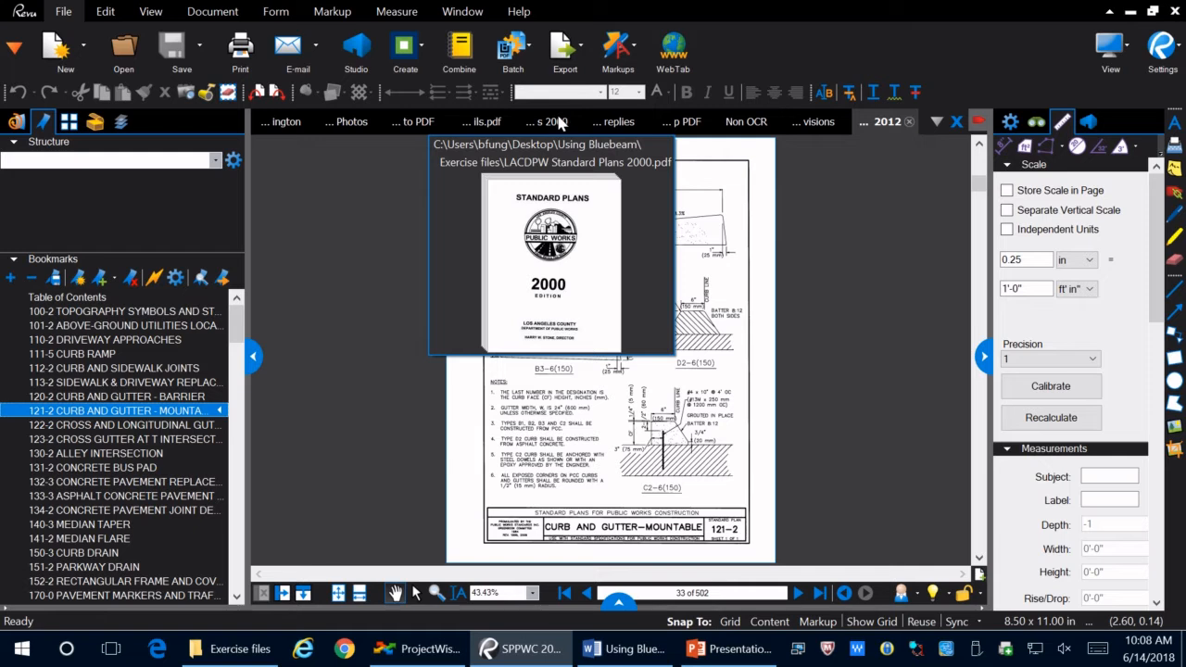
pyautogui.click(560, 124)
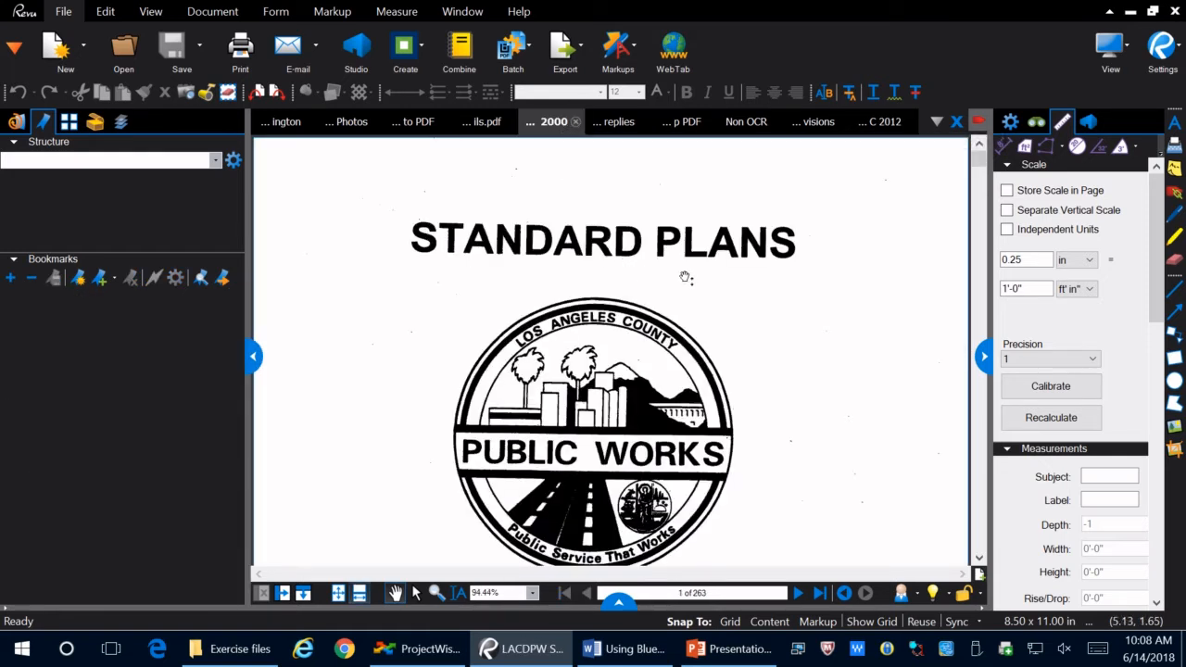
pyautogui.scroll(-3, 687, 276)
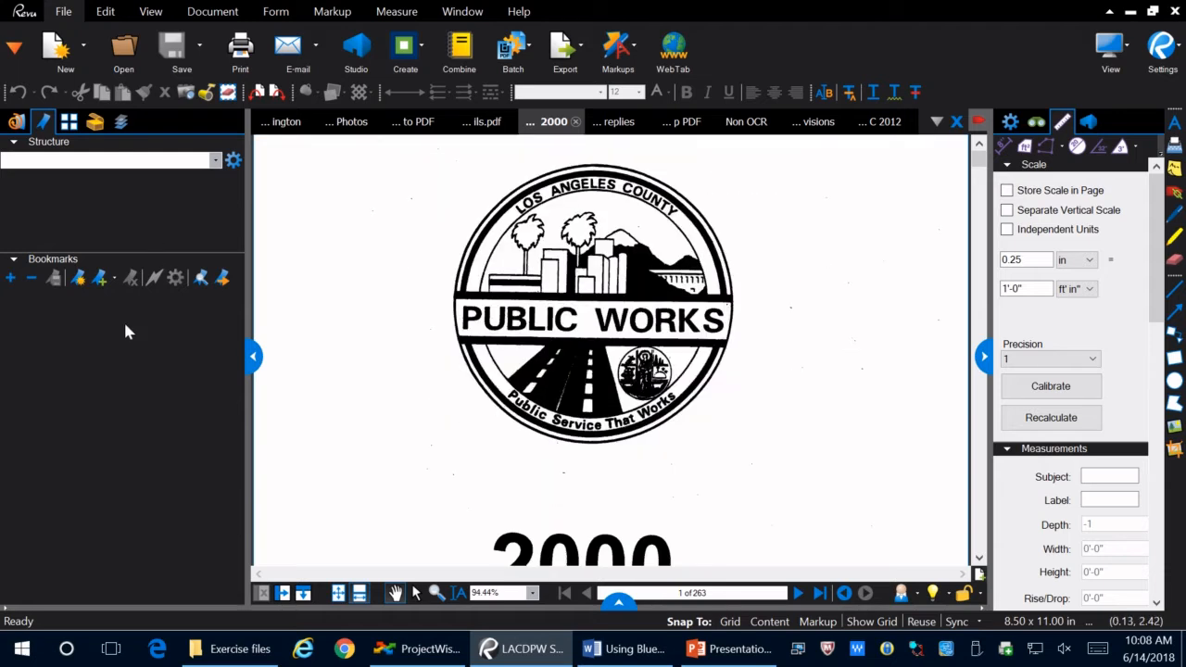
pyautogui.scroll(-4, 523, 389)
pyautogui.scroll(-12, 523, 389)
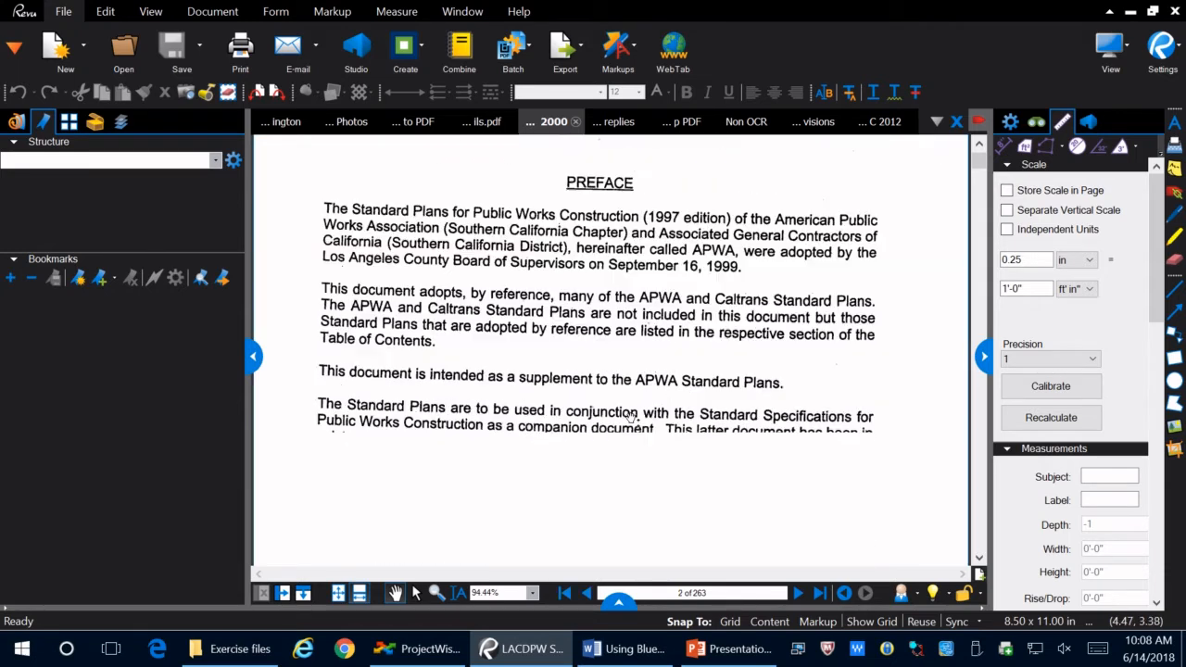
pyautogui.scroll(-10, 934, 318)
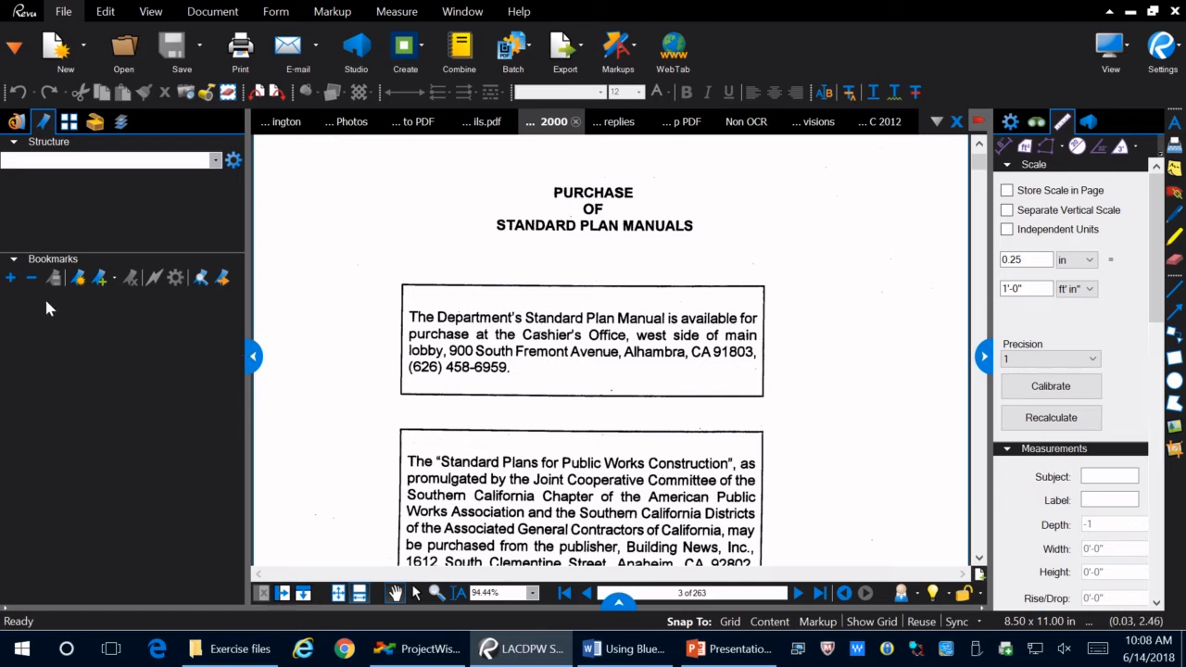
pyautogui.scroll(-3, 510, 375)
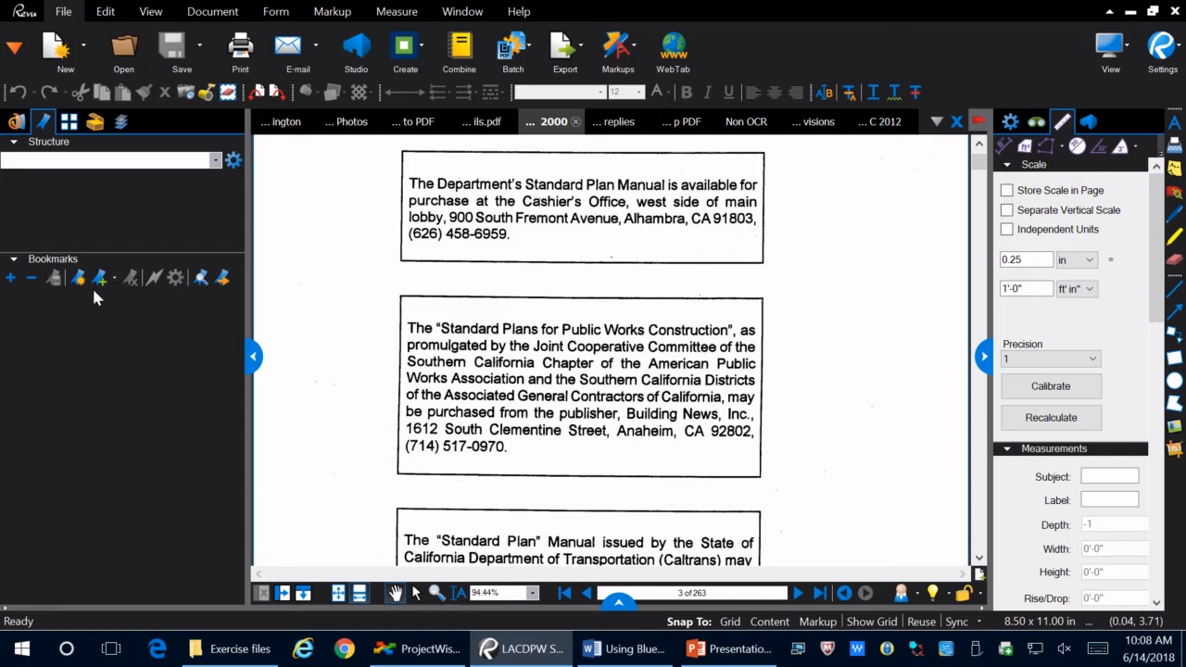
# Show the document's page thumbnails, widen their panel to fit two columns, and browse to around page 16
pyautogui.click(71, 123)
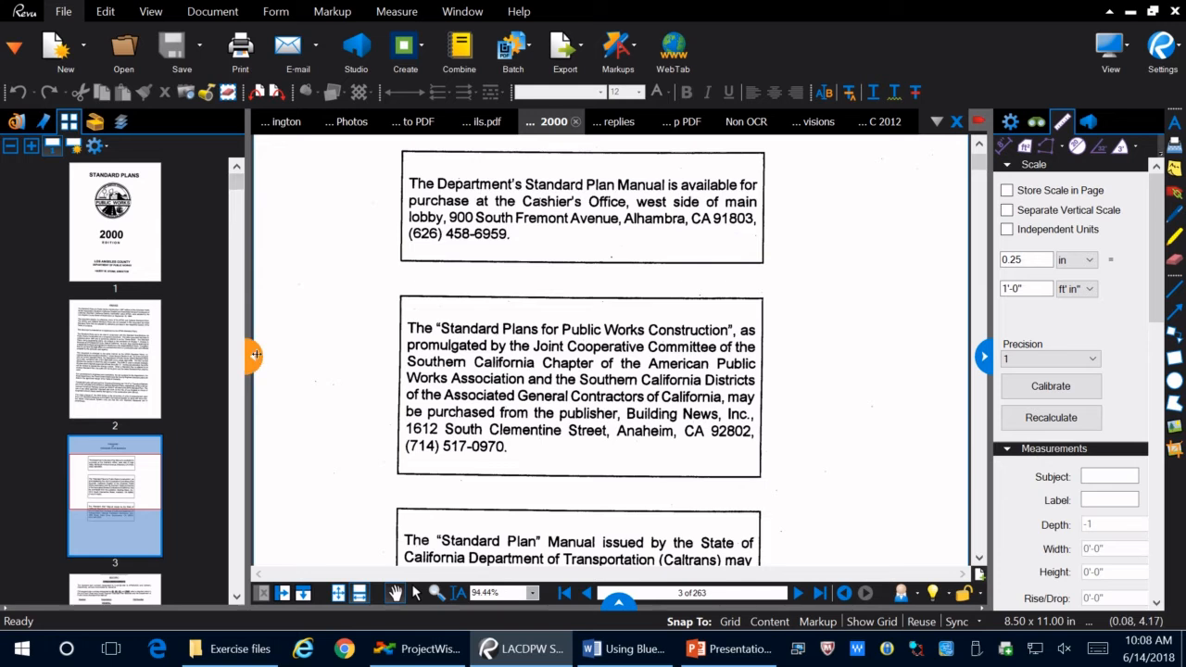
pyautogui.moveTo(253, 356); pyautogui.dragTo(320, 350)
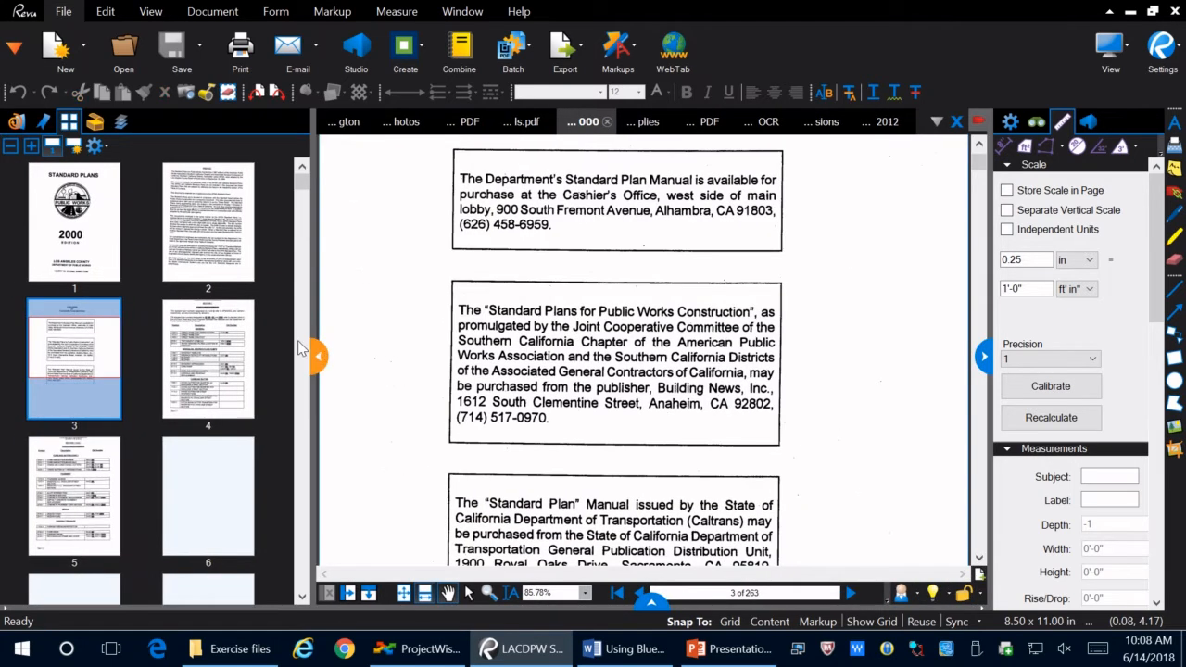
pyautogui.scroll(-3, 265, 317)
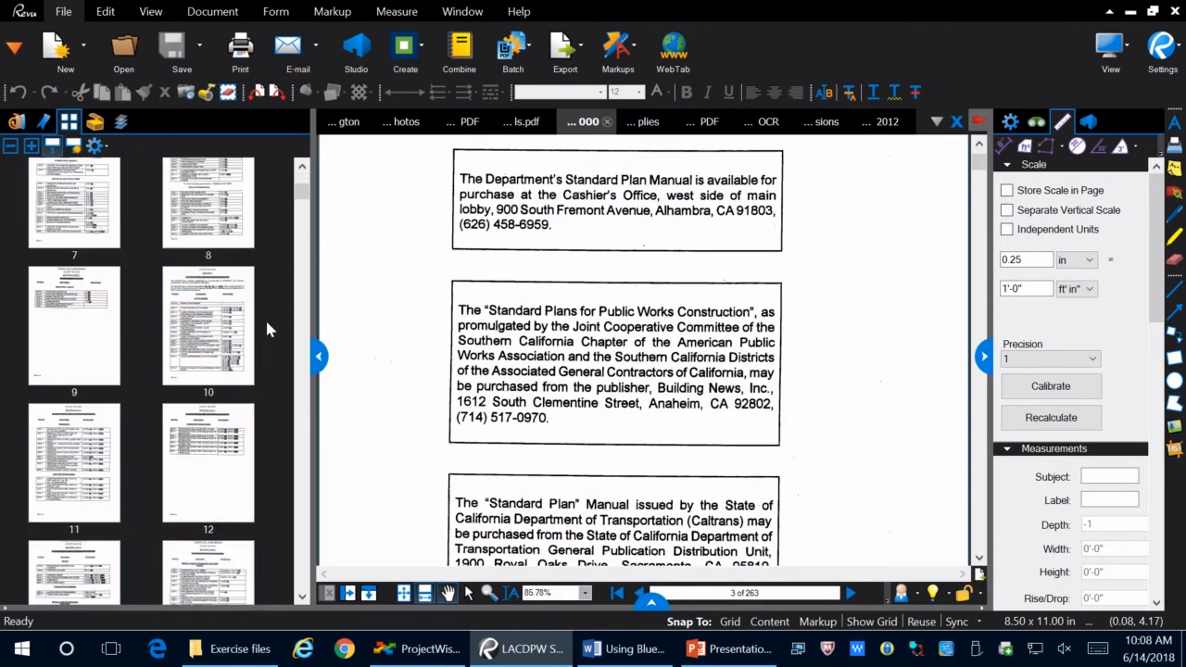
pyautogui.scroll(-2, 265, 318)
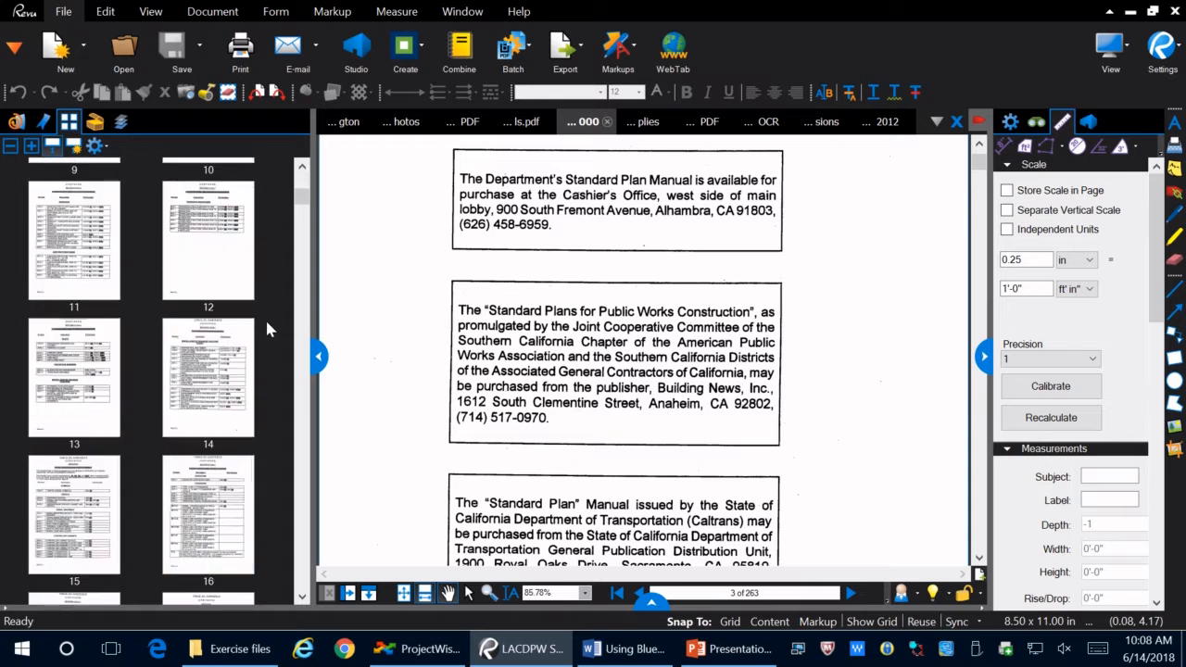
# Return the page thumbnails to the start of the document and show the Tool Chest
pyautogui.scroll(4, 268, 318)
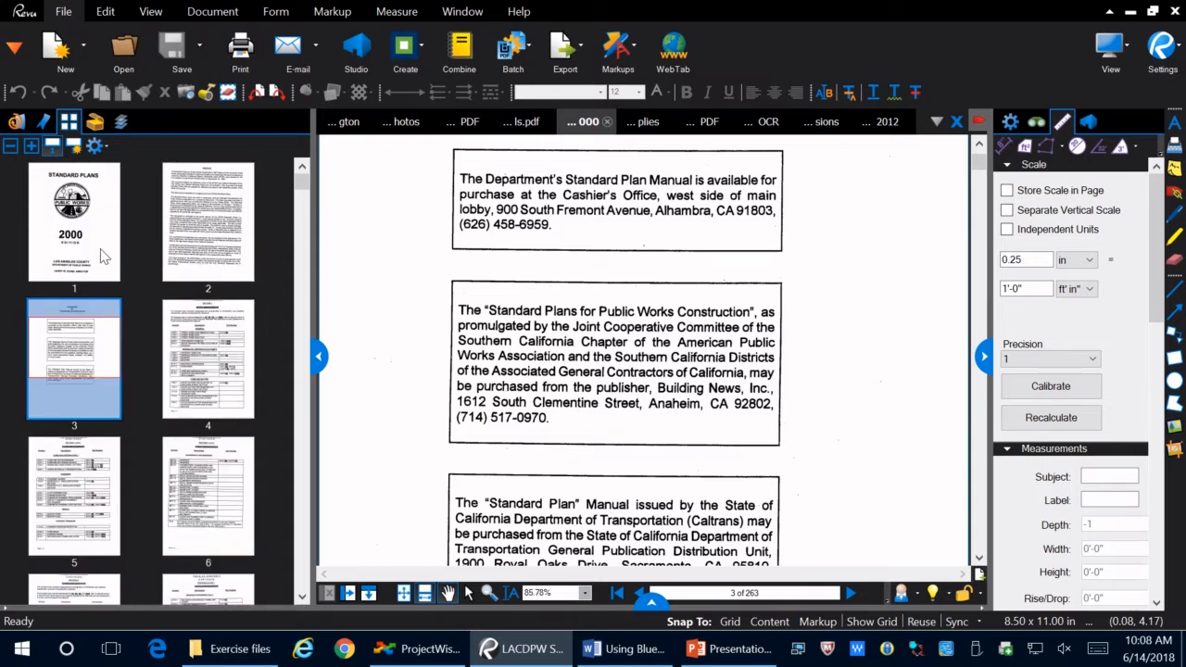
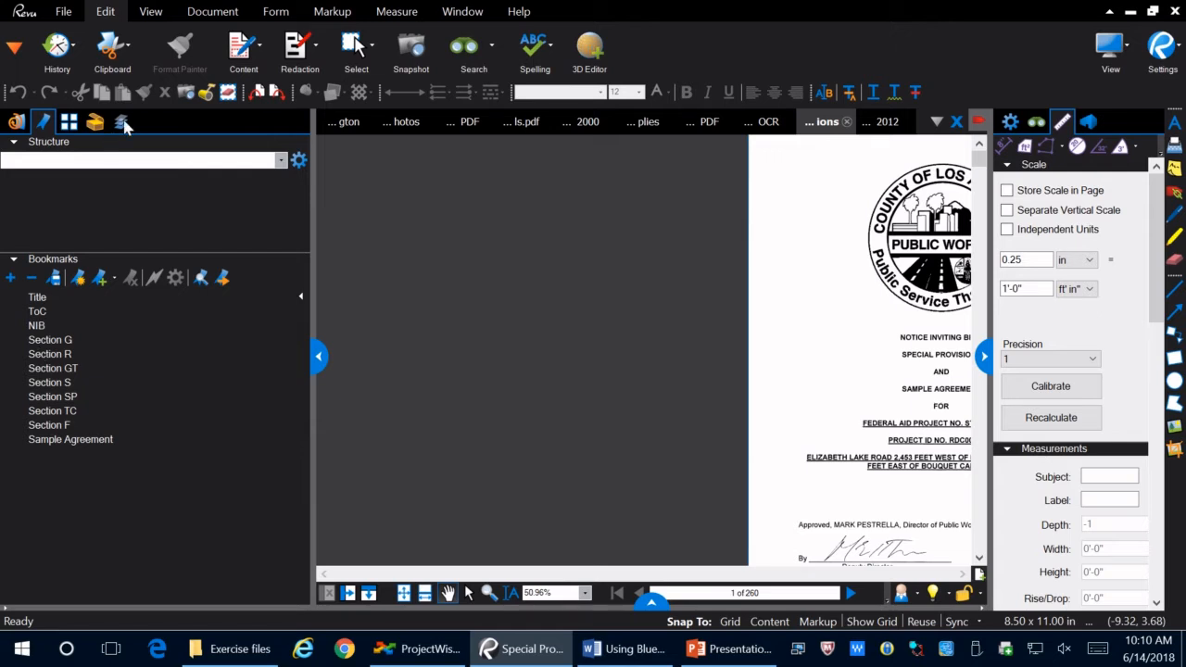
pyautogui.click(97, 124)
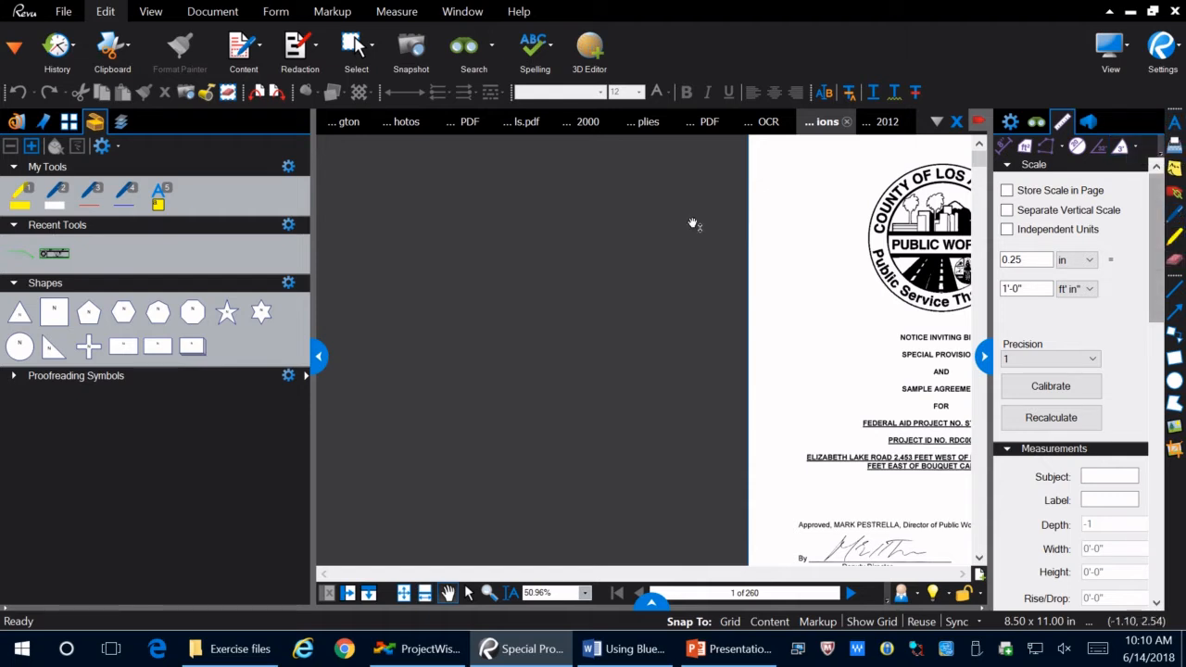
# Start a Pen markup and set its color to red and its line width to 5.00
pyautogui.click(1176, 216)
pyautogui.scroll(-5, 550, 294)
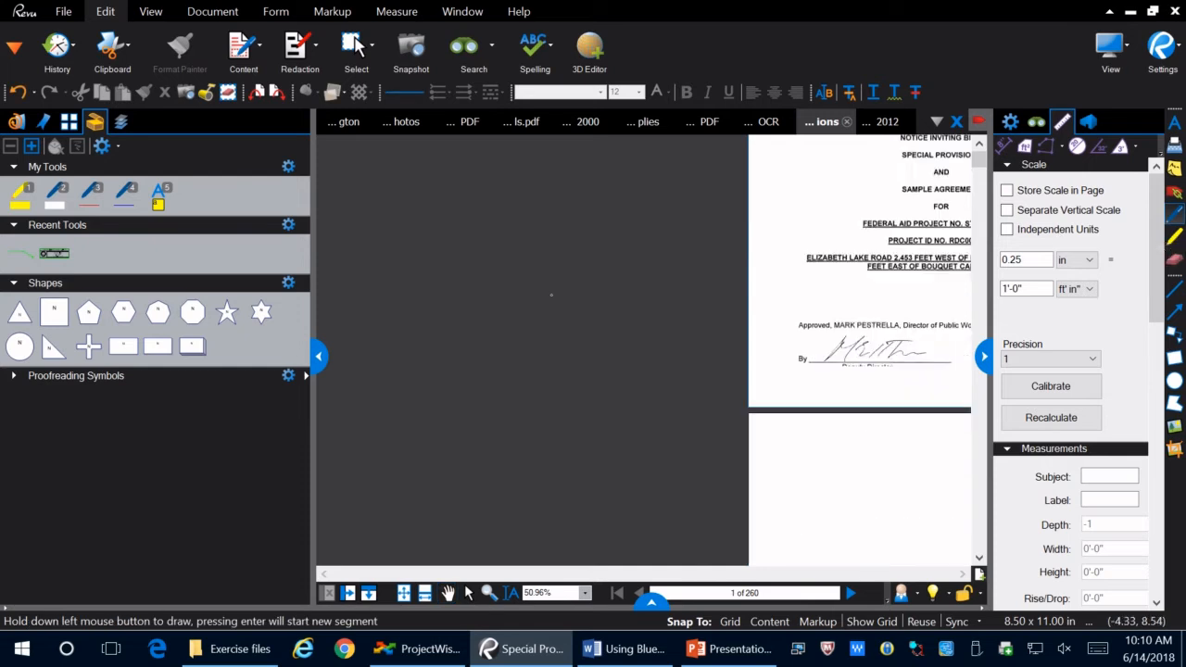
pyautogui.scroll(4, 570, 293)
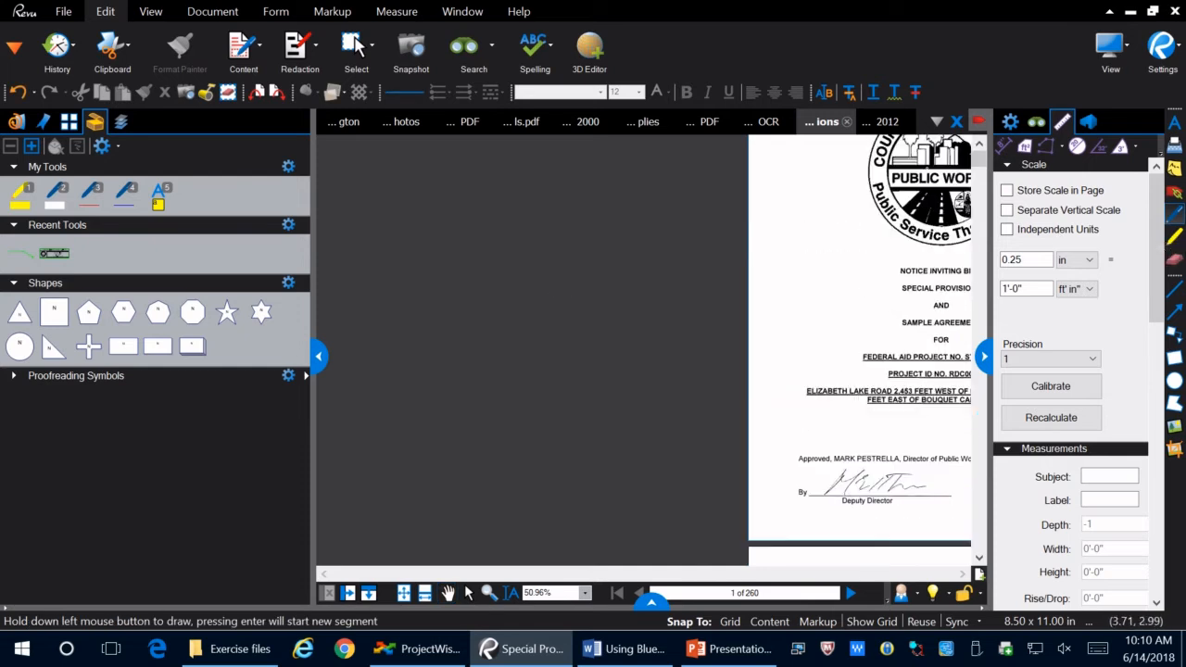
pyautogui.click(1012, 120)
pyautogui.scroll(-1, 638, 361)
pyautogui.moveTo(638, 361); pyautogui.dragTo(340, 430)
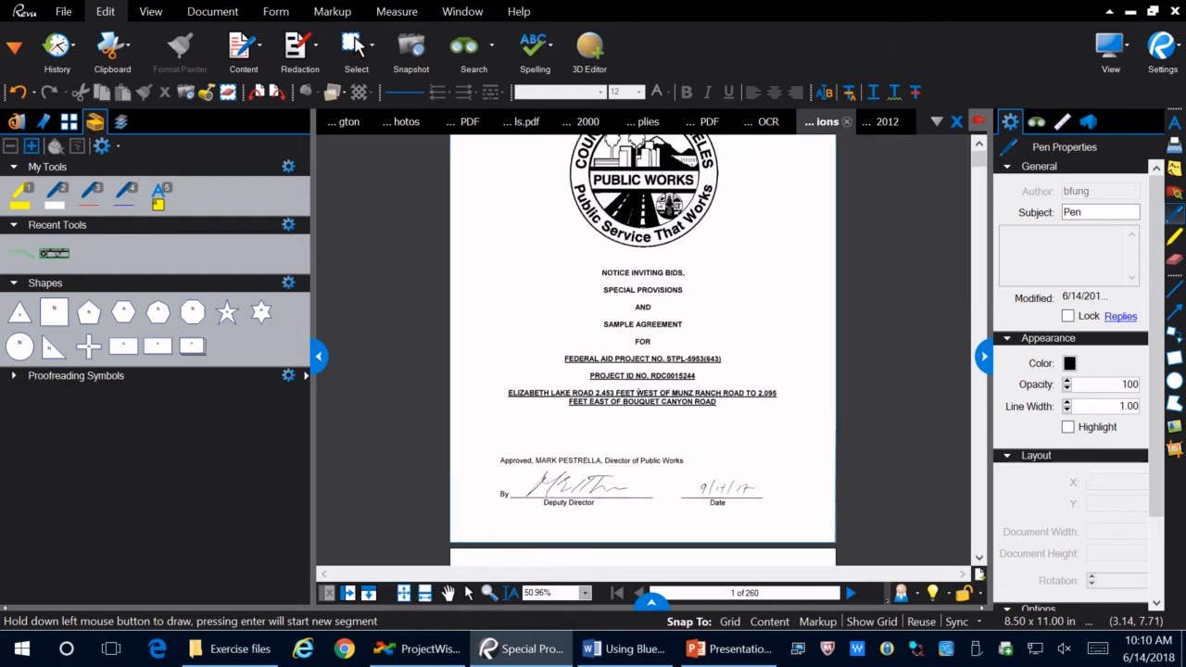
pyautogui.click(1070, 365)
pyautogui.click(1042, 431)
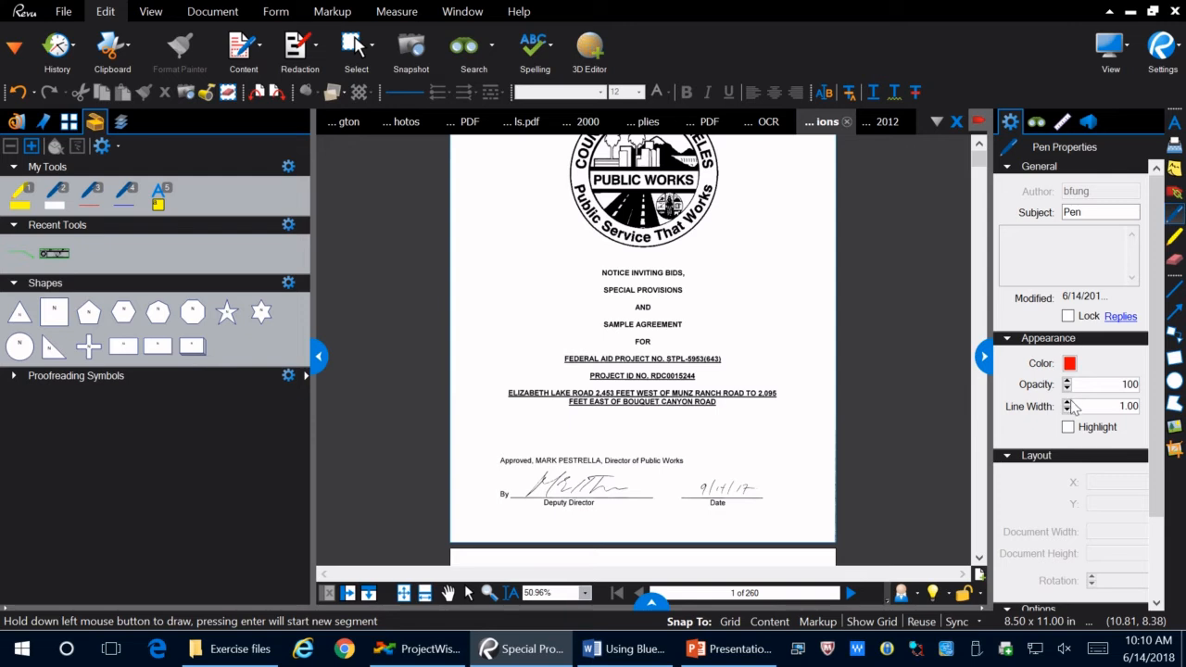
pyautogui.click(1066, 403)
# Draw a bracket-like pen stroke beside the project title lines and add the recent red pen item to My Tools
pyautogui.moveTo(787, 327); pyautogui.dragTo(745, 408)
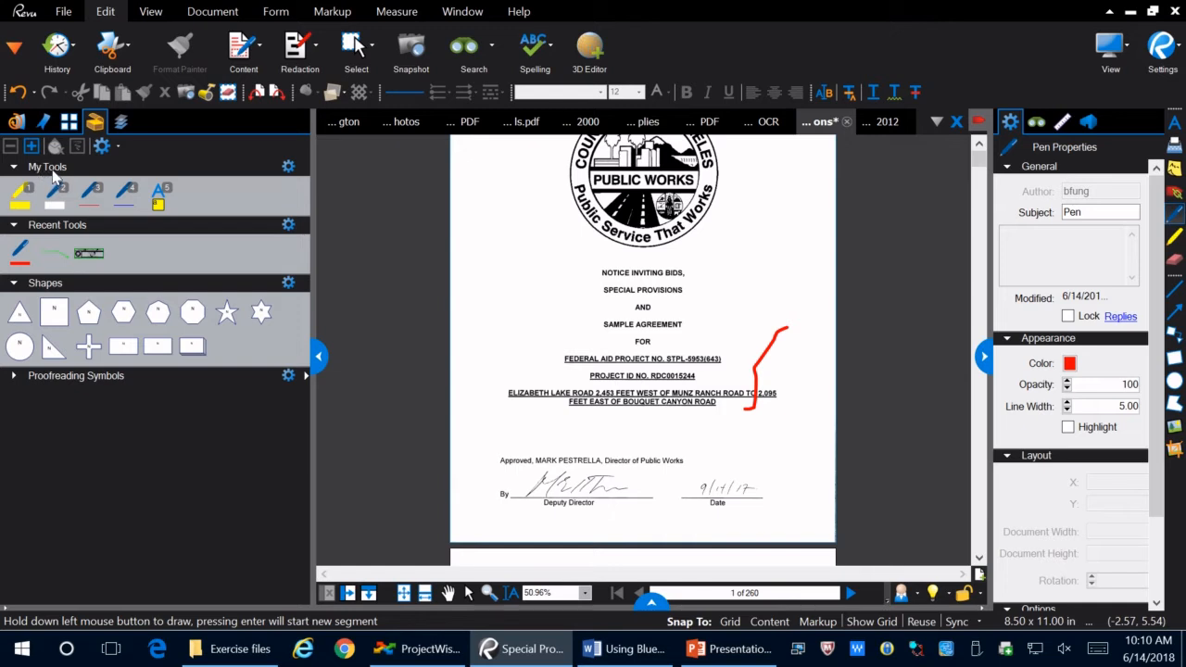
pyautogui.click(22, 253)
pyautogui.rightClick(22, 253)
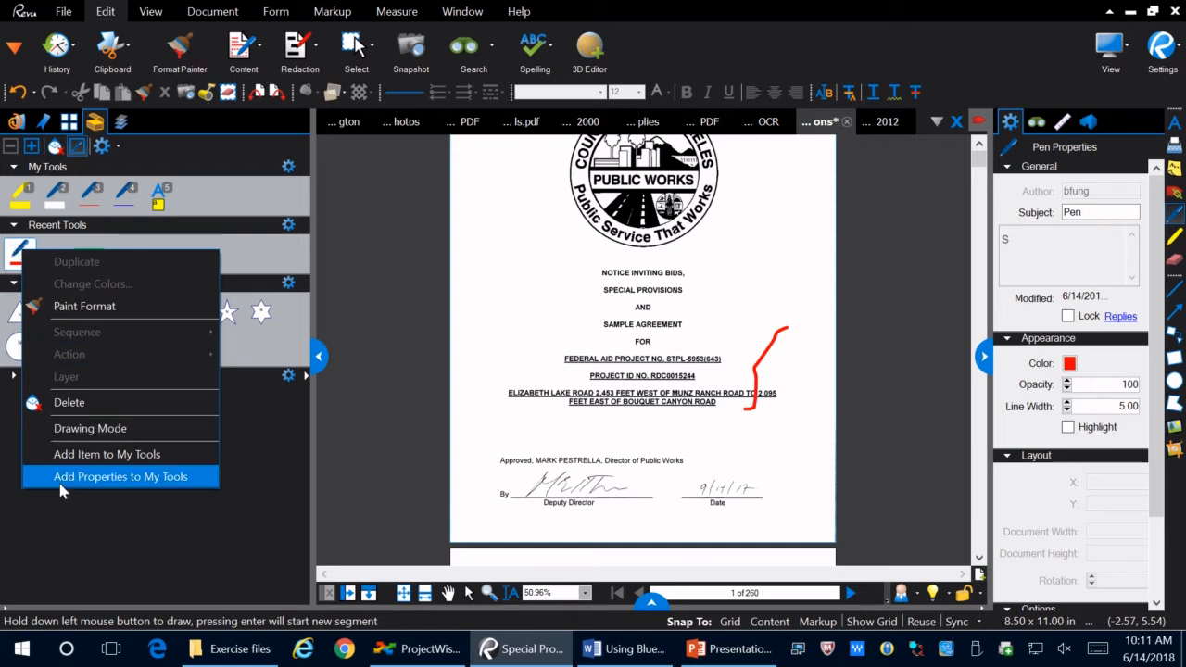
pyautogui.click(106, 454)
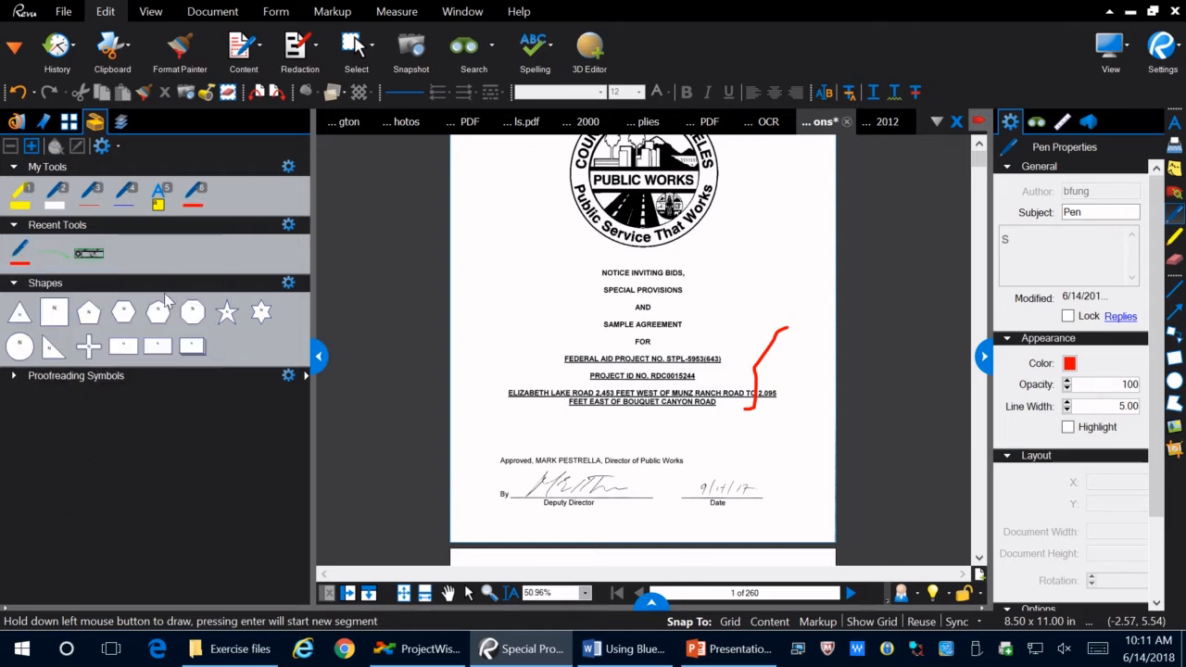
# Delete the blue pen from My Tools
pyautogui.rightClick(130, 195)
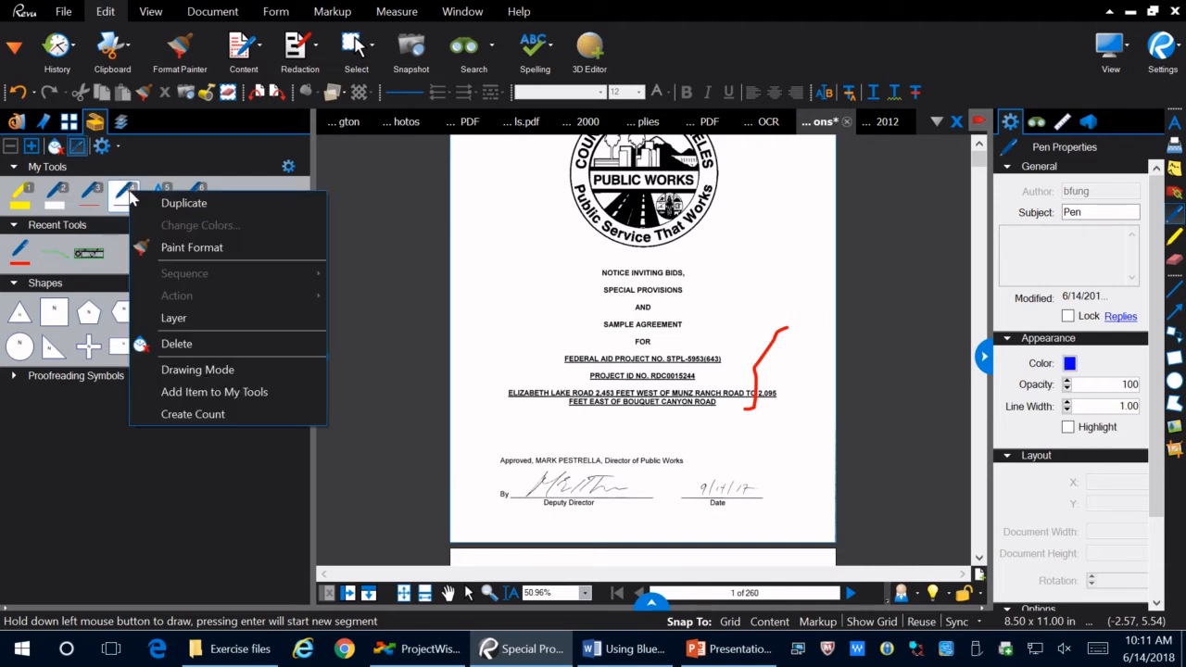
pyautogui.click(171, 345)
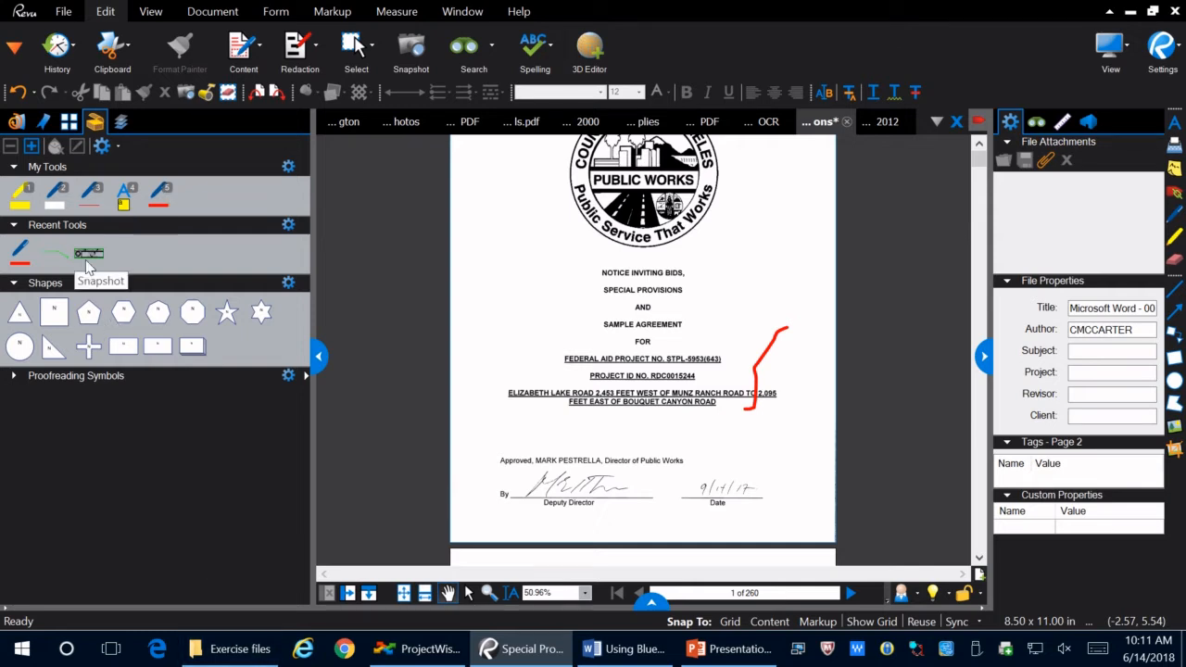
# Preview the recent green "make solid line" callout on the page and add it as an item to My Tools
pyautogui.click(62, 261)
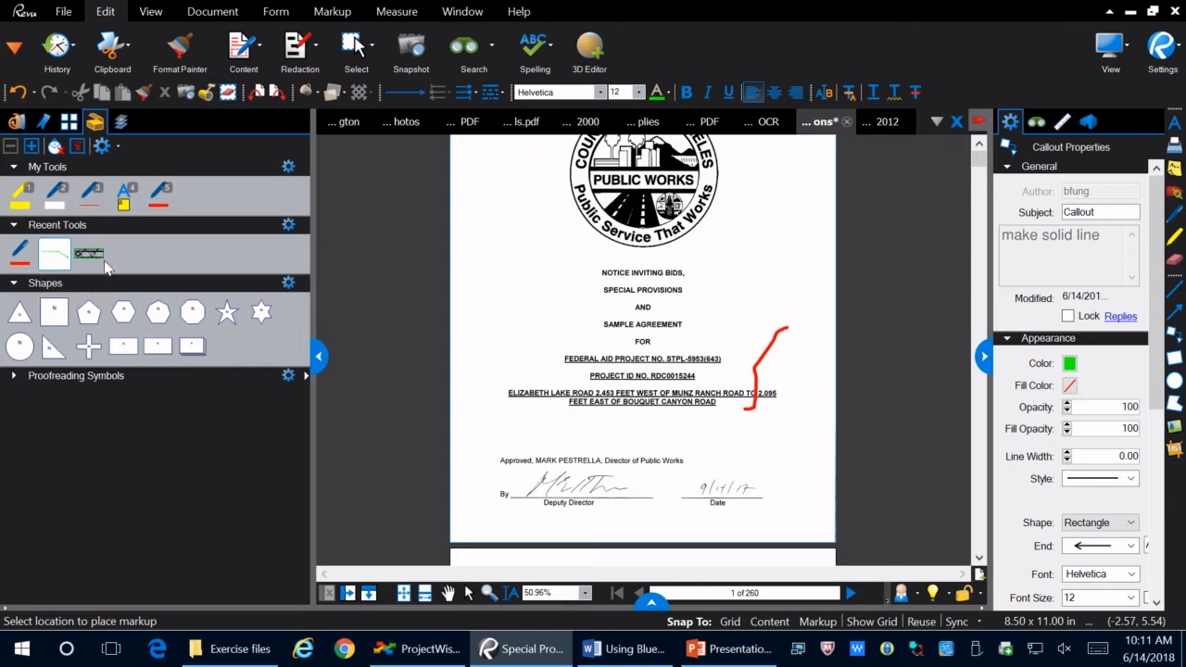
pyautogui.scroll(2, 539, 331)
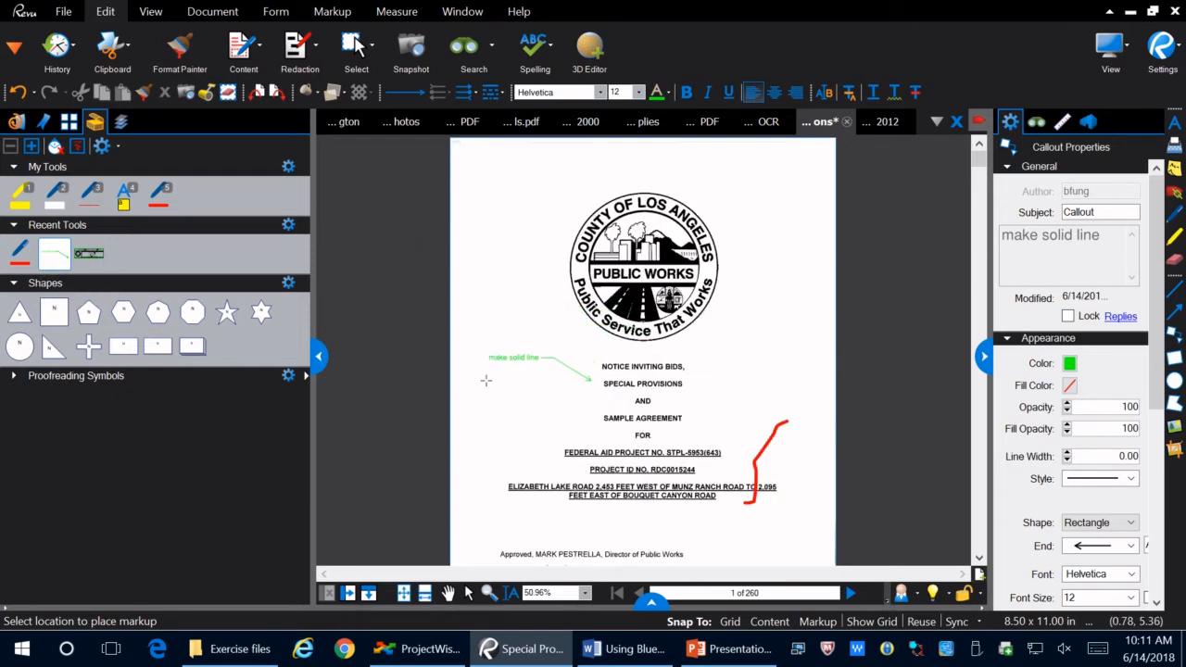
pyautogui.click(232, 13)
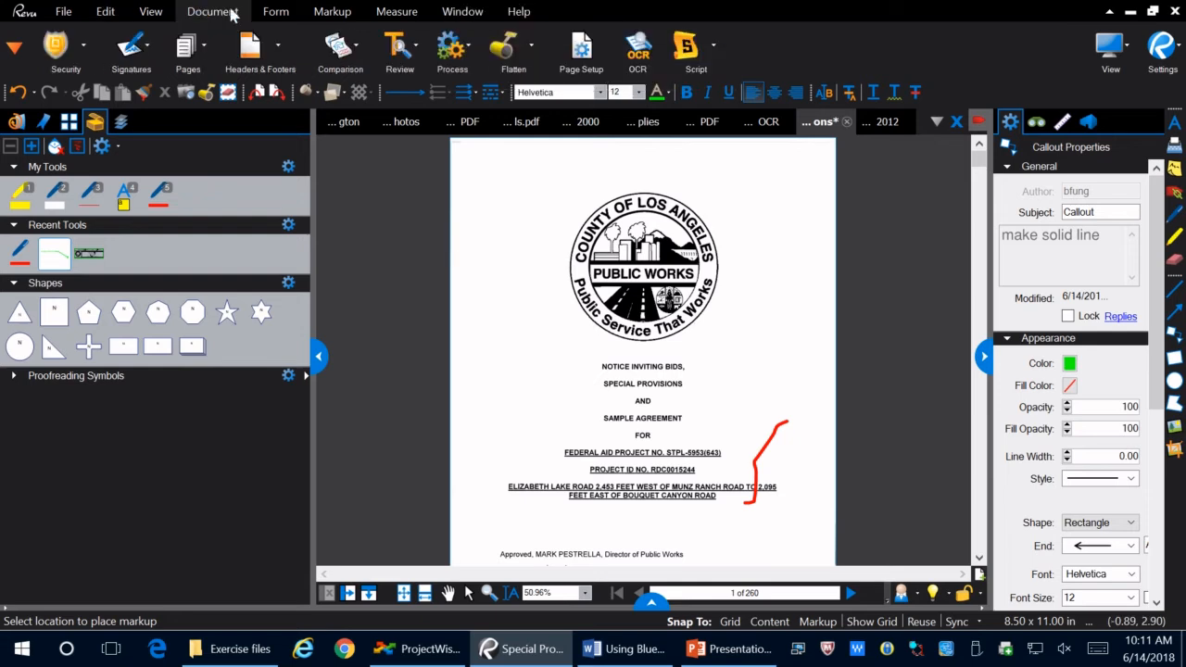
pyautogui.click(332, 11)
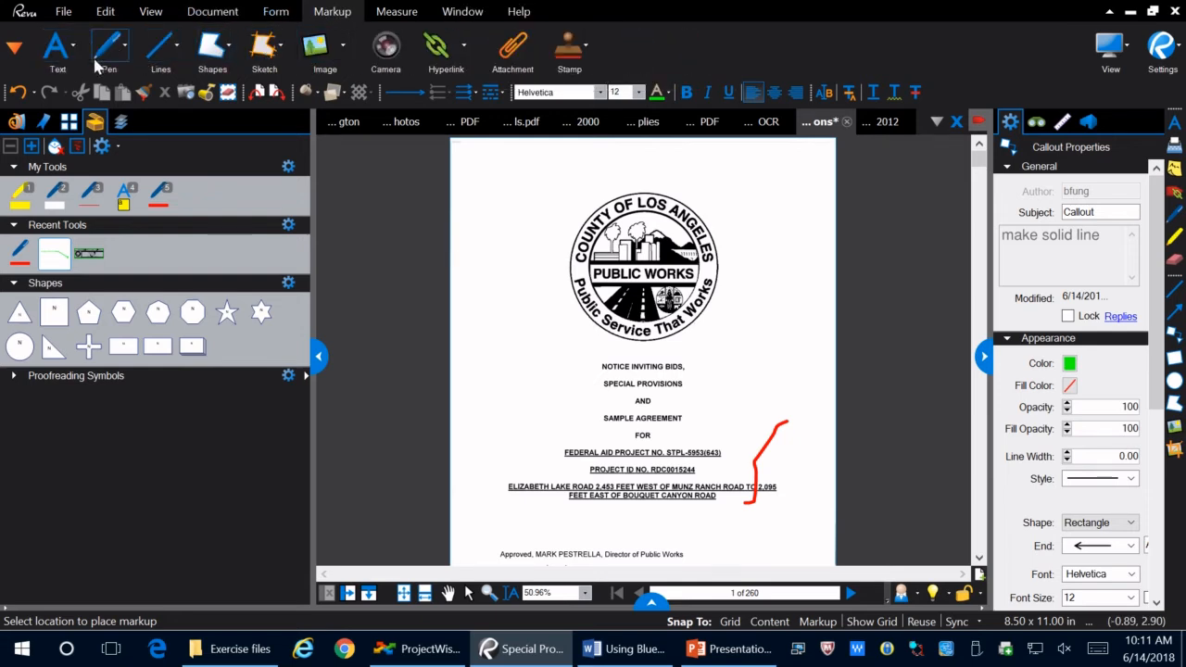
pyautogui.click(74, 46)
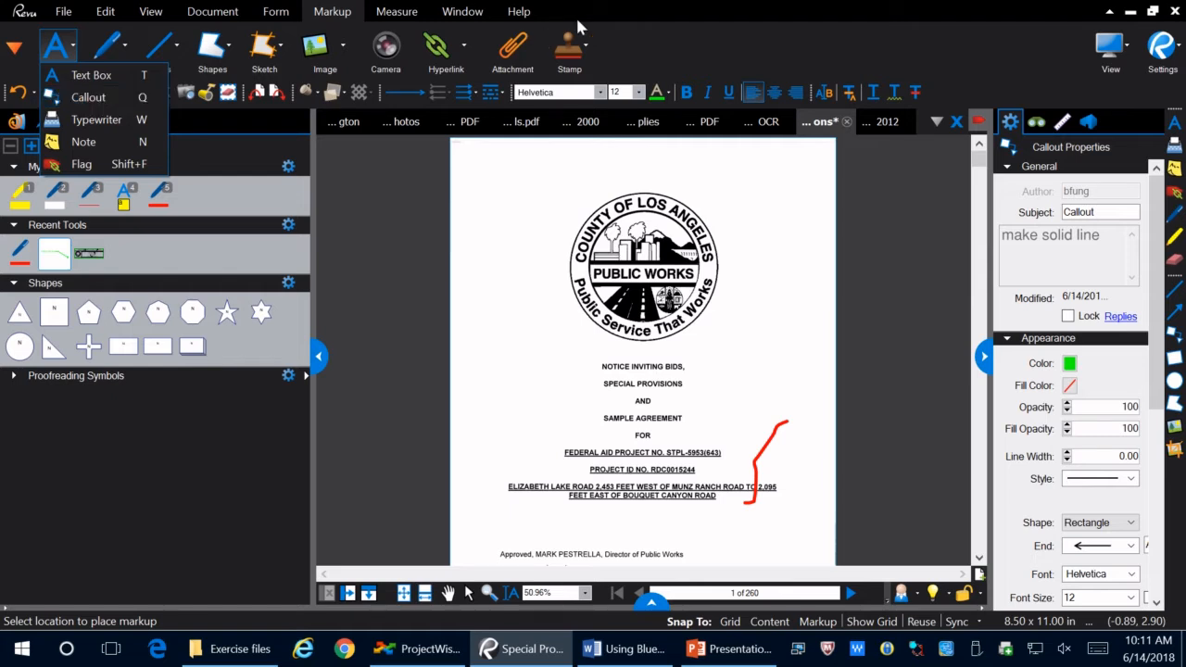
pyautogui.click(89, 97)
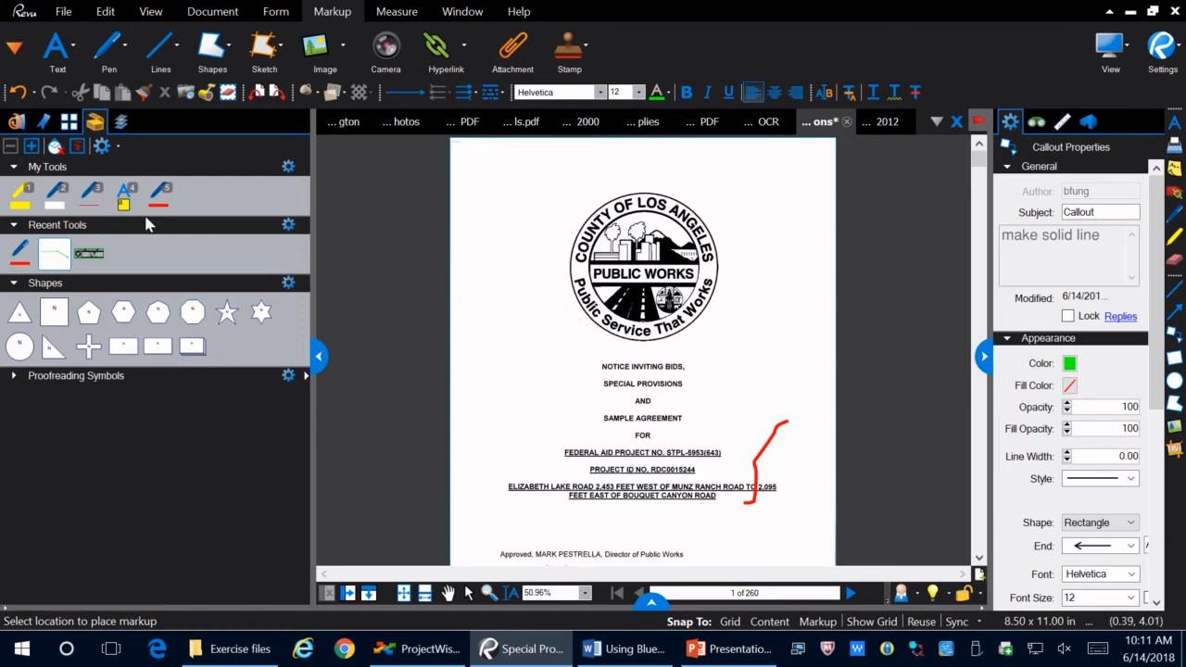
pyautogui.rightClick(55, 251)
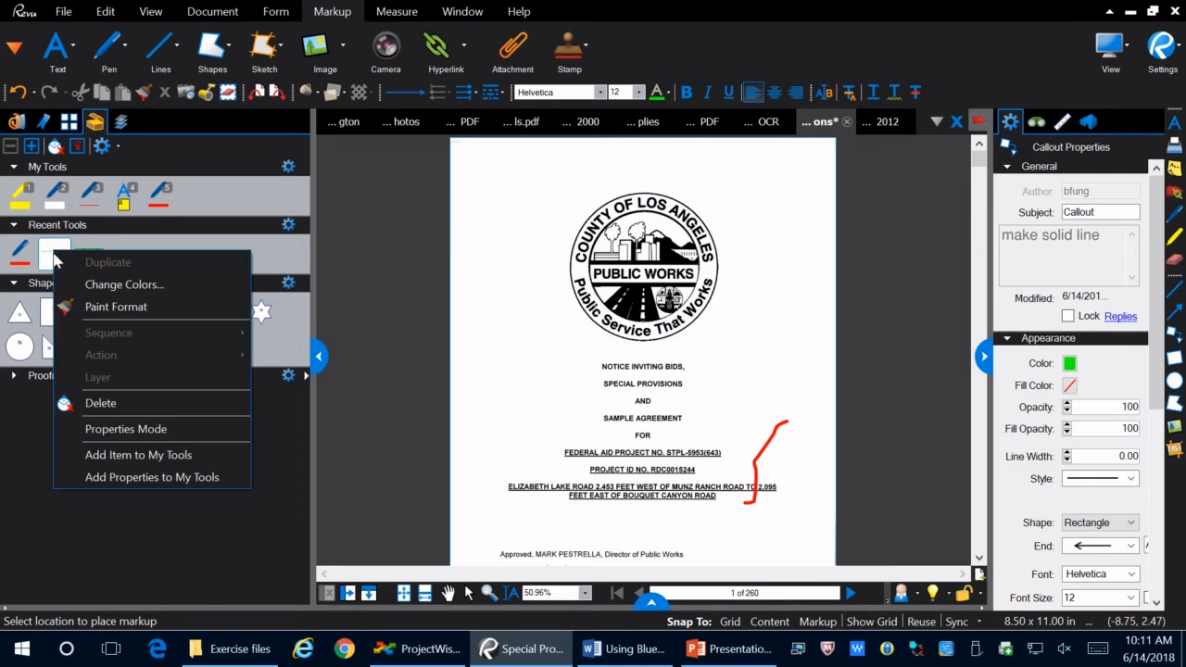
pyautogui.click(100, 458)
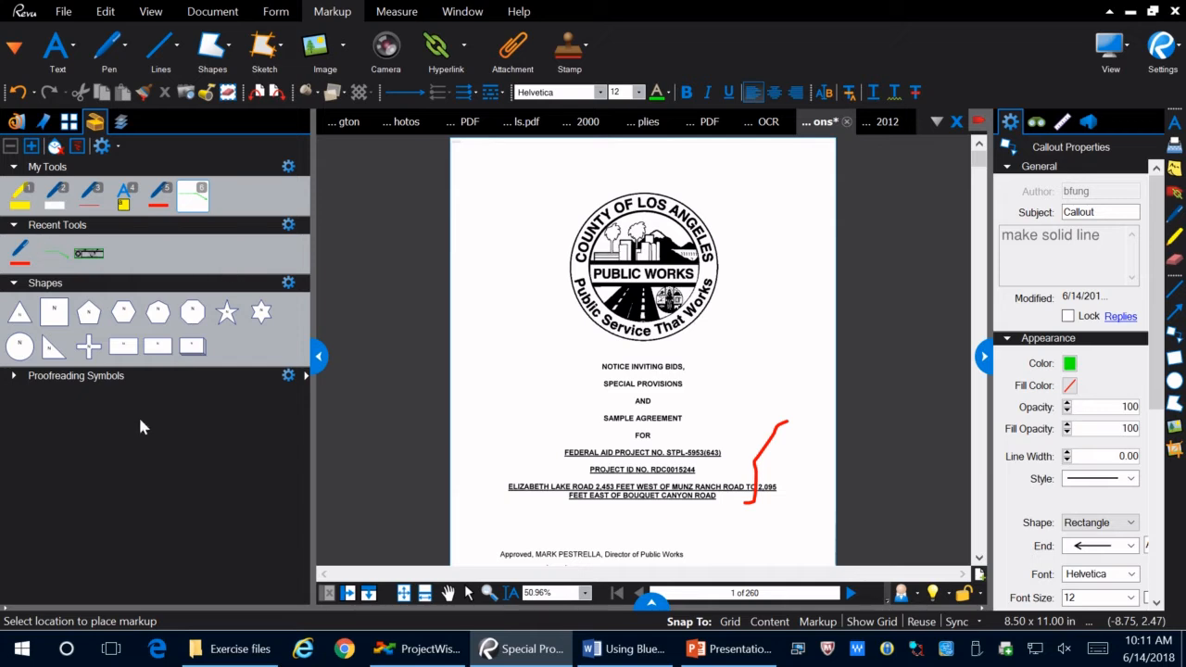
# Place the "make solid line" callout from My Tools beside the title page's seal, and delete it from the page
pyautogui.press('1')
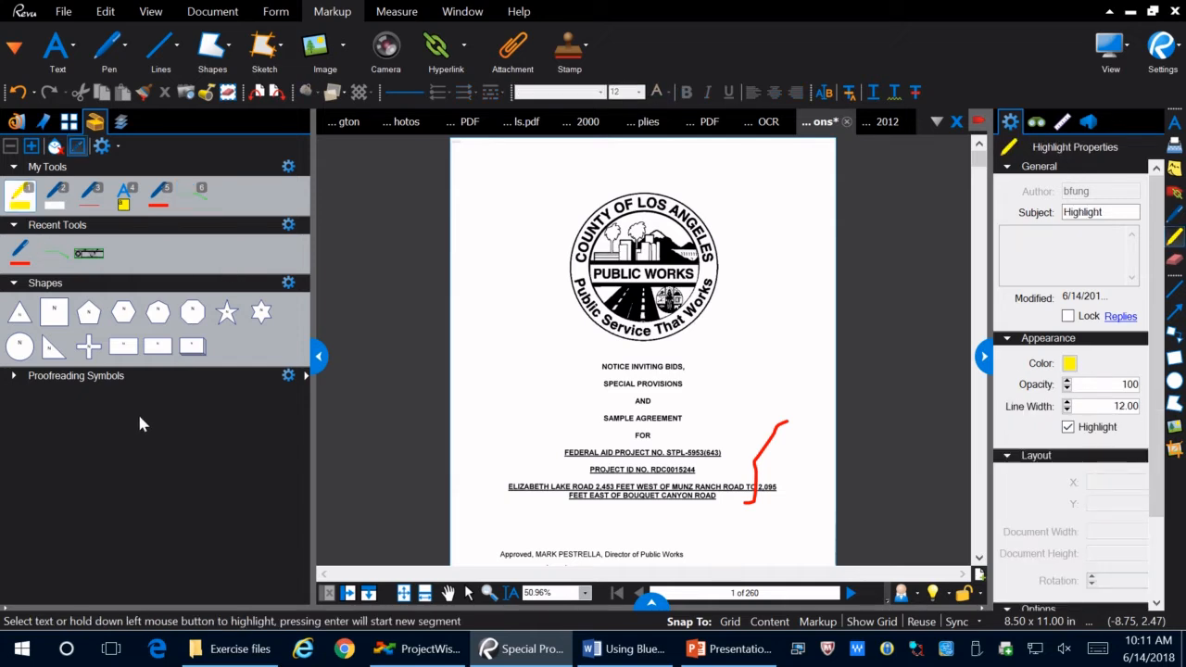
pyautogui.press('6')
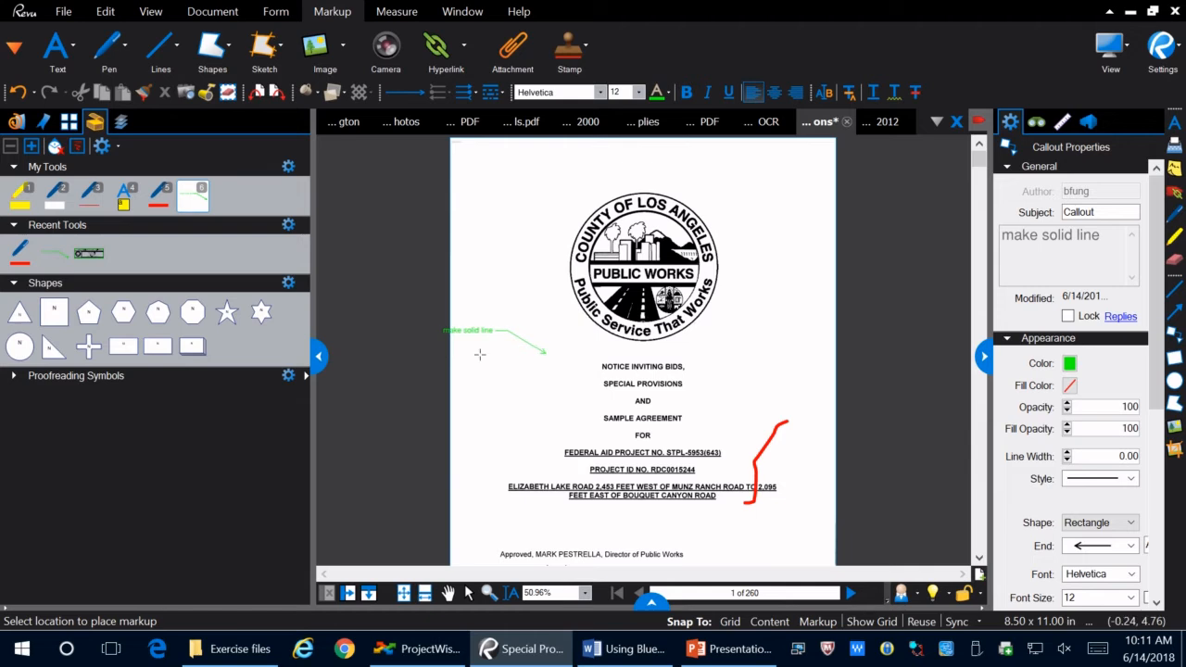
pyautogui.click(480, 354)
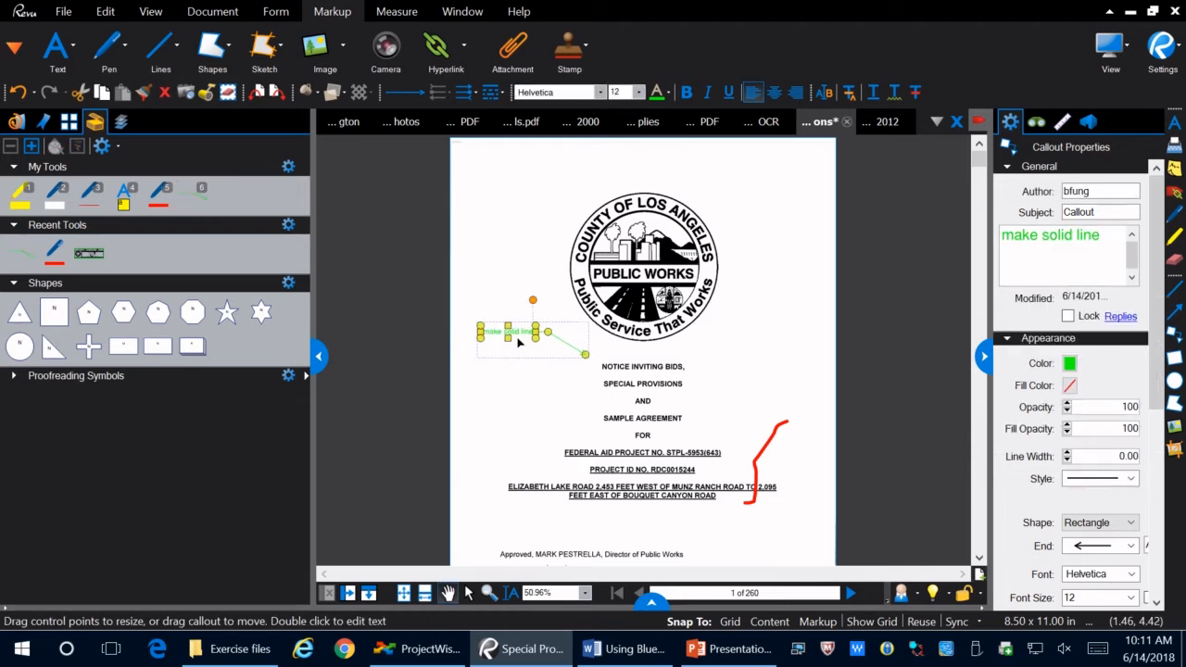
pyautogui.press('Delete')
pyautogui.click(504, 337)
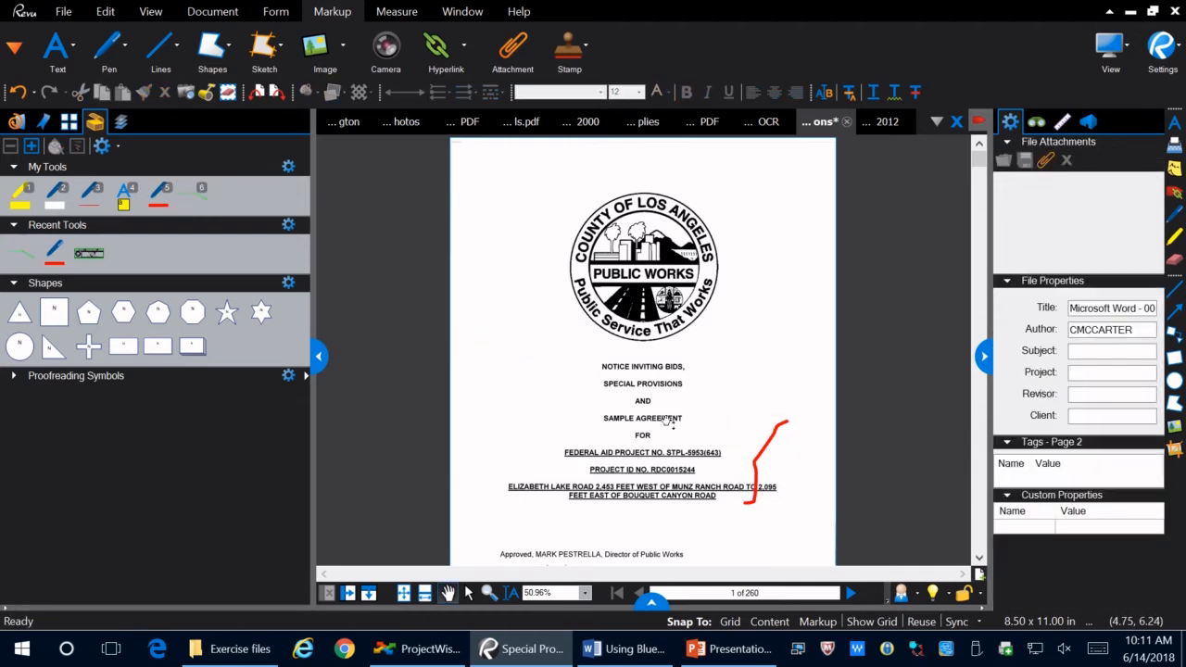
# Delete the red pen stroke beside the project title lines
pyautogui.click(769, 455)
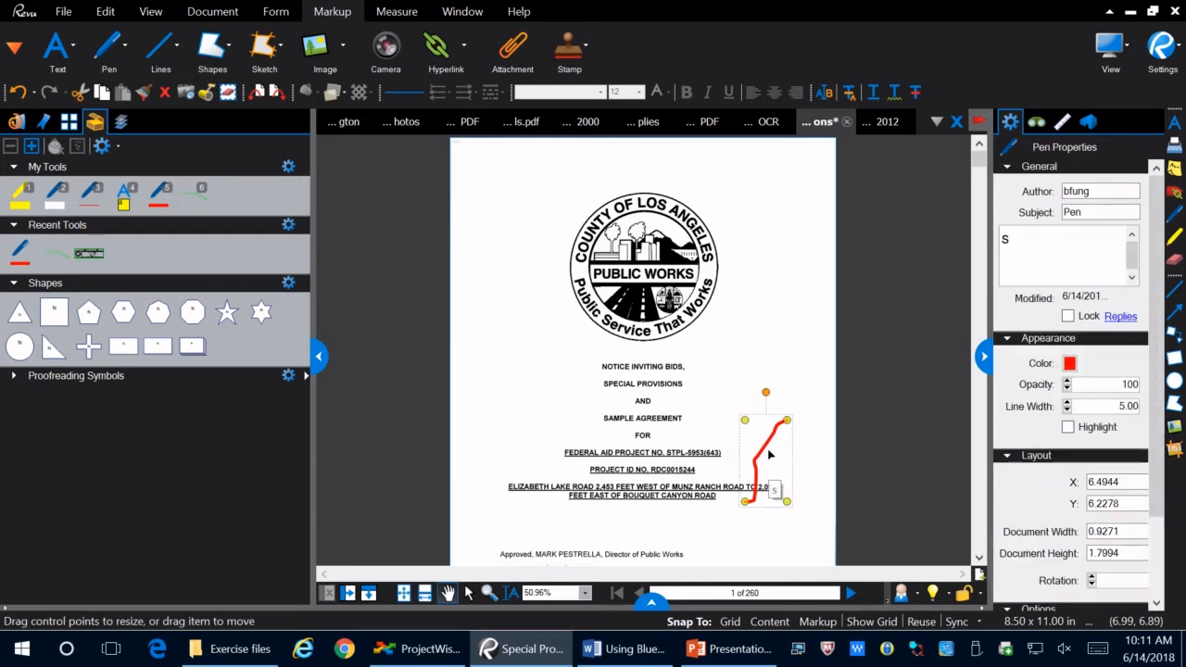
pyautogui.press('Delete')
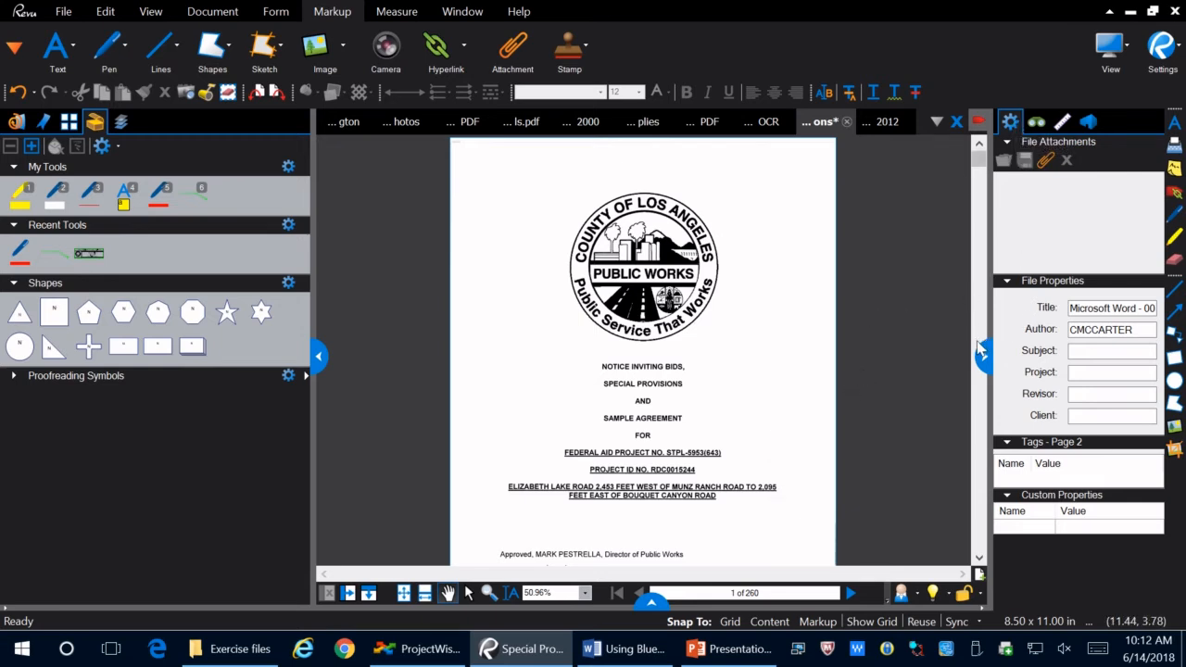
# Widen the Properties panel and check the properties of the recently used red pen
pyautogui.moveTo(980, 355); pyautogui.dragTo(920, 355)
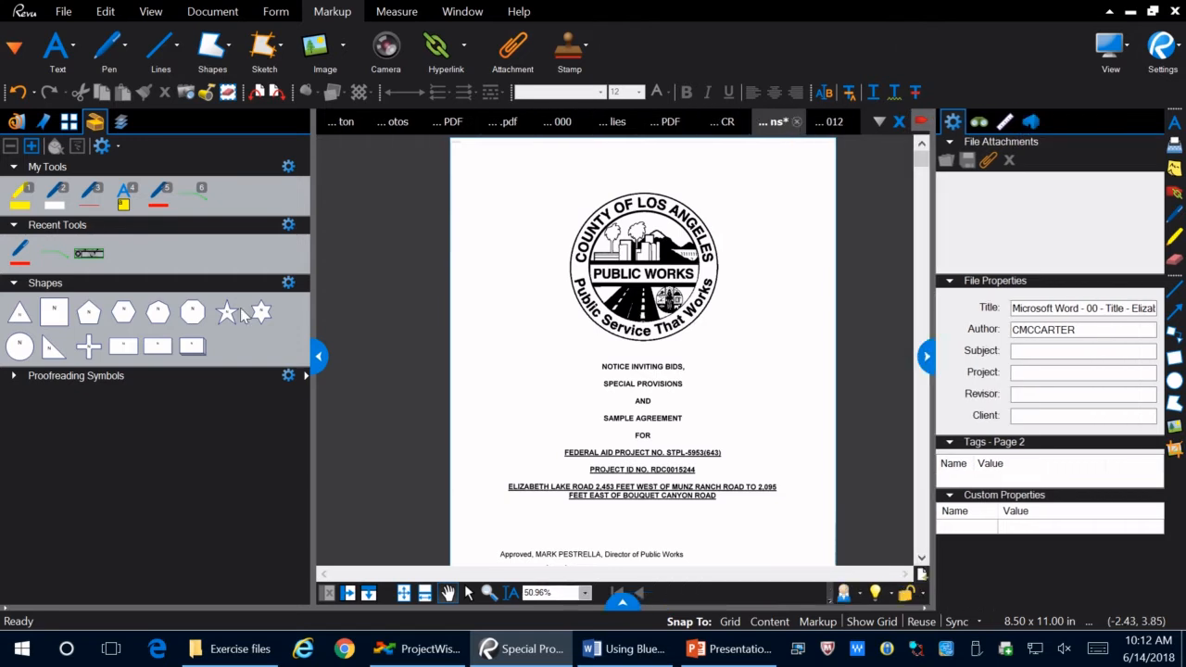
pyautogui.click(23, 244)
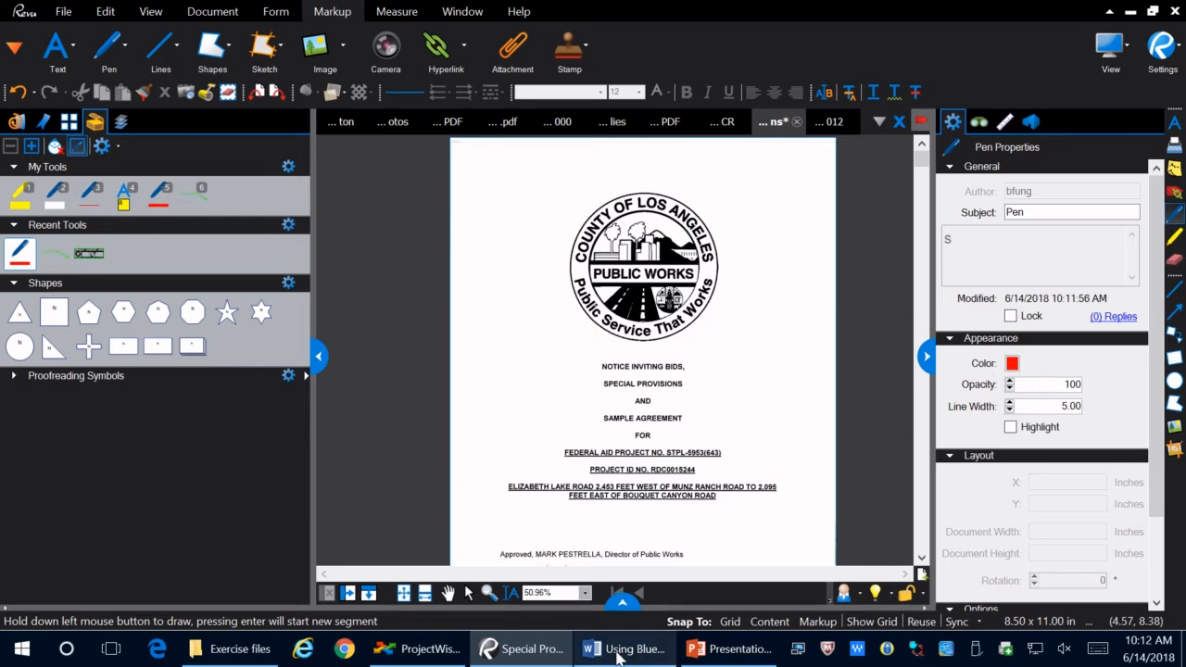
pyautogui.click(468, 593)
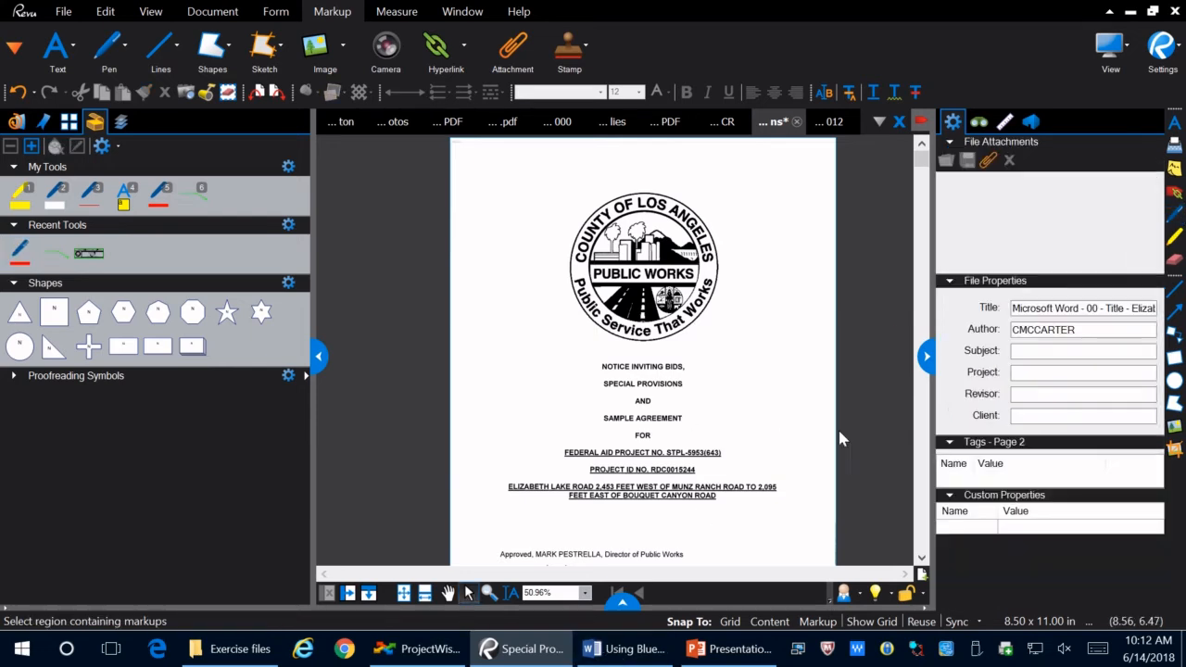
# Examine the text and visual search criteria, and display the measurement scale settings
pyautogui.click(979, 123)
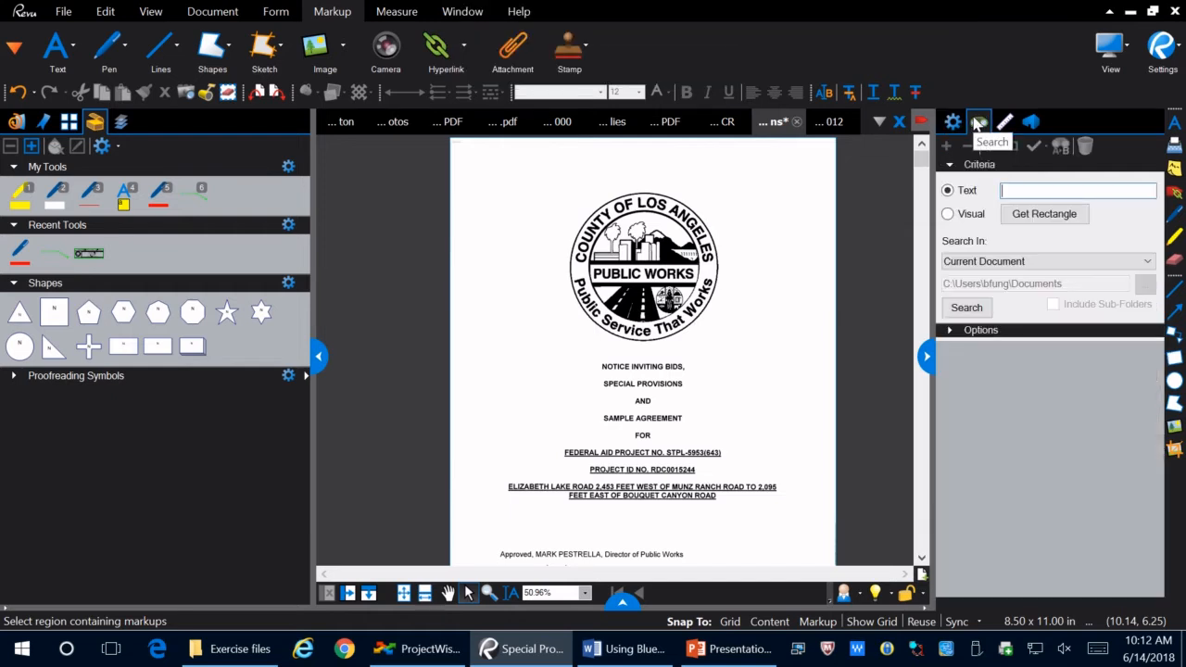
pyautogui.click(967, 187)
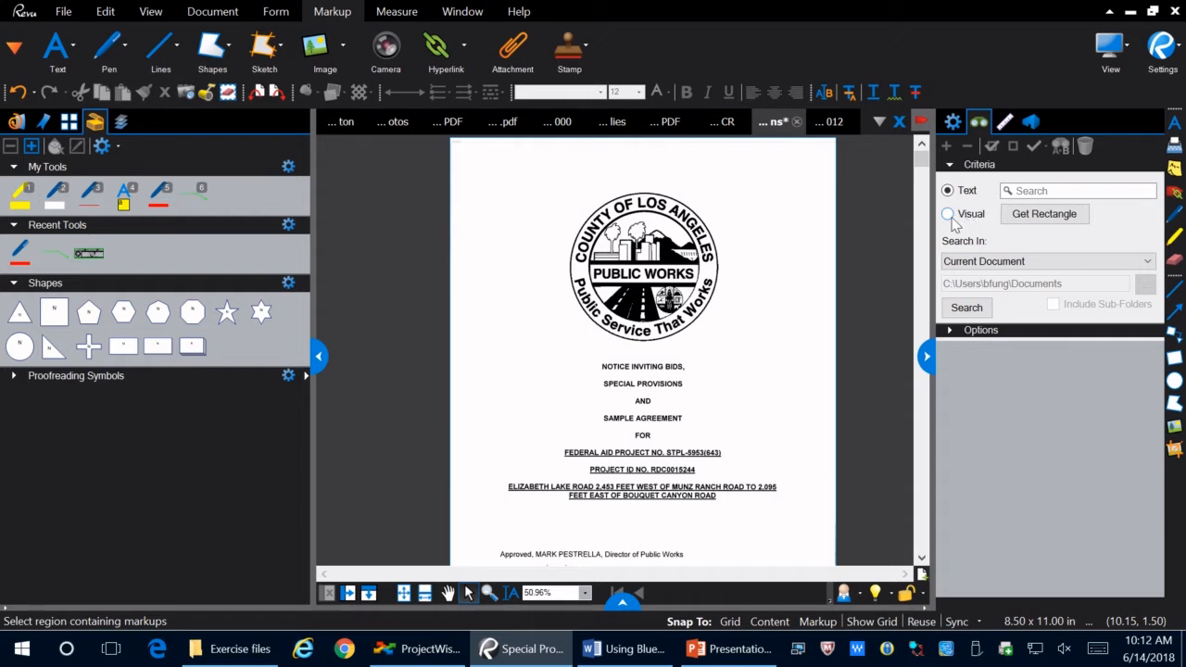
pyautogui.click(1004, 123)
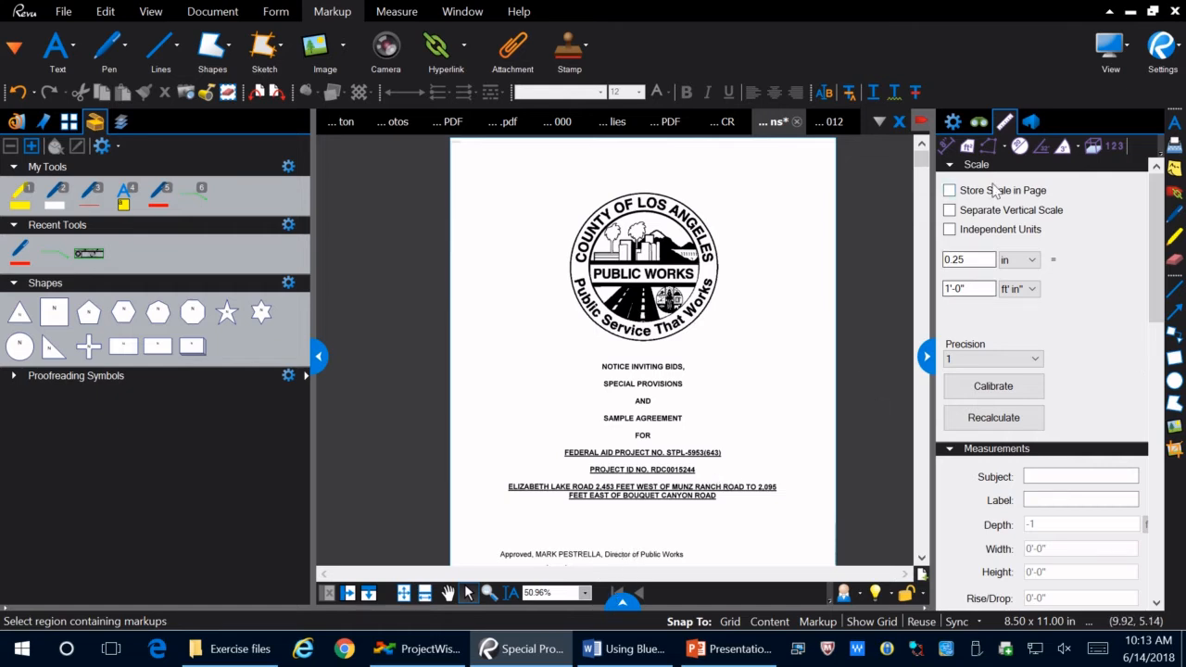
# Show the Markups list at a greater height and hide the measurements panel
pyautogui.click(613, 602)
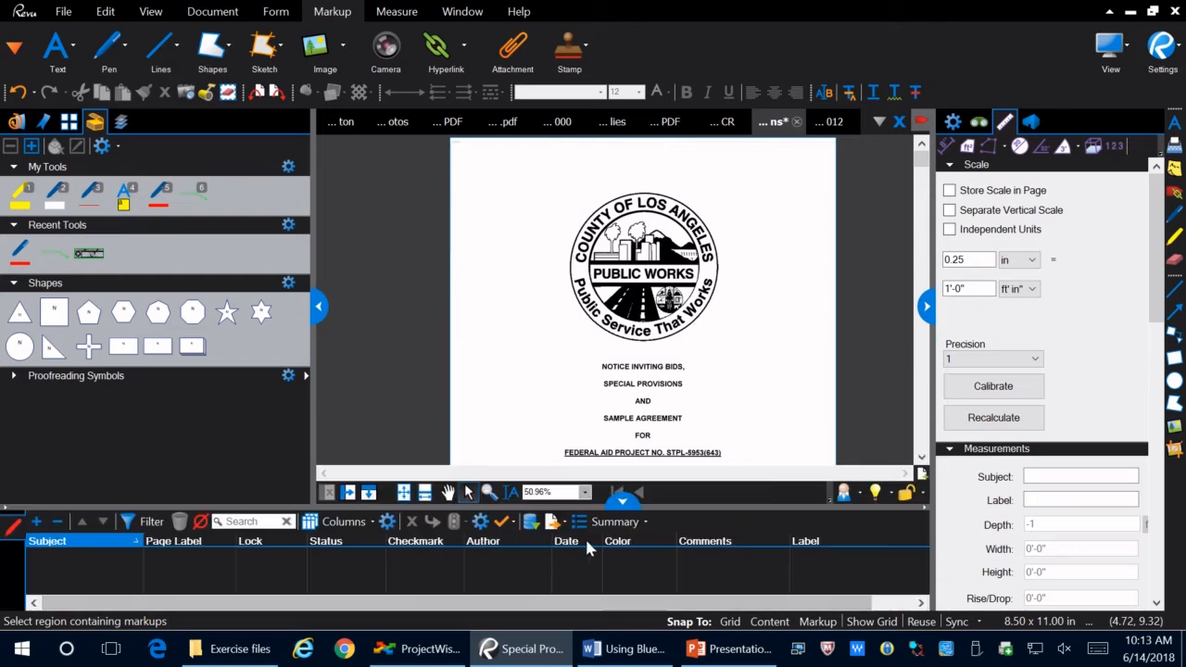
pyautogui.moveTo(623, 505); pyautogui.dragTo(623, 449)
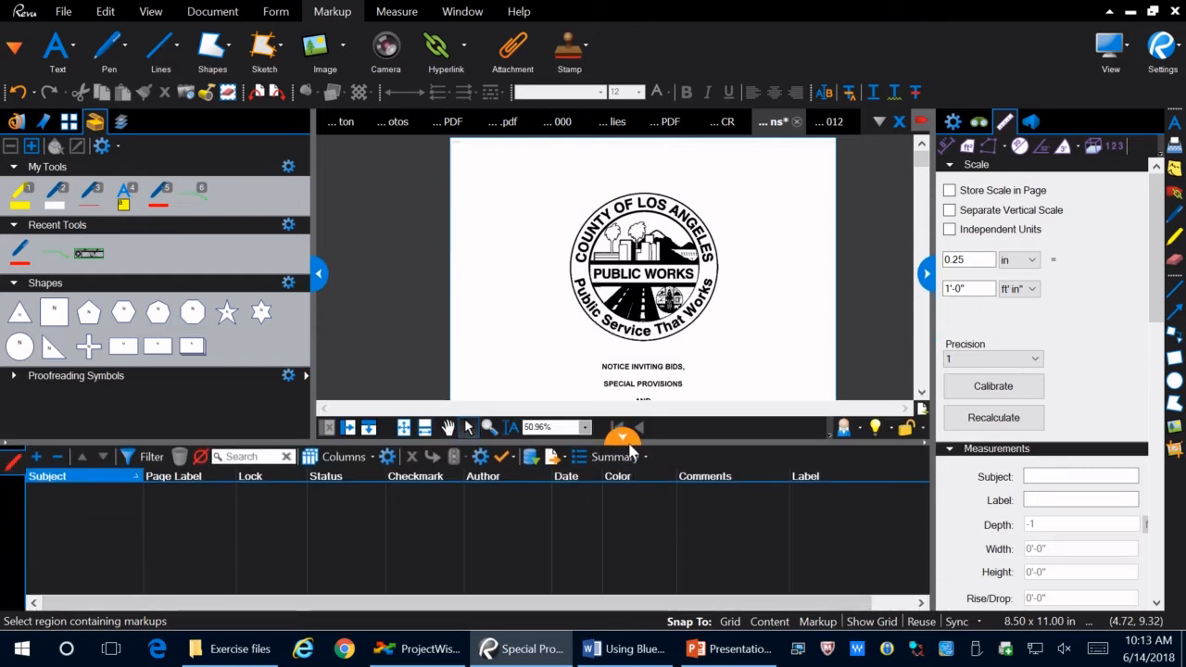
pyautogui.click(926, 274)
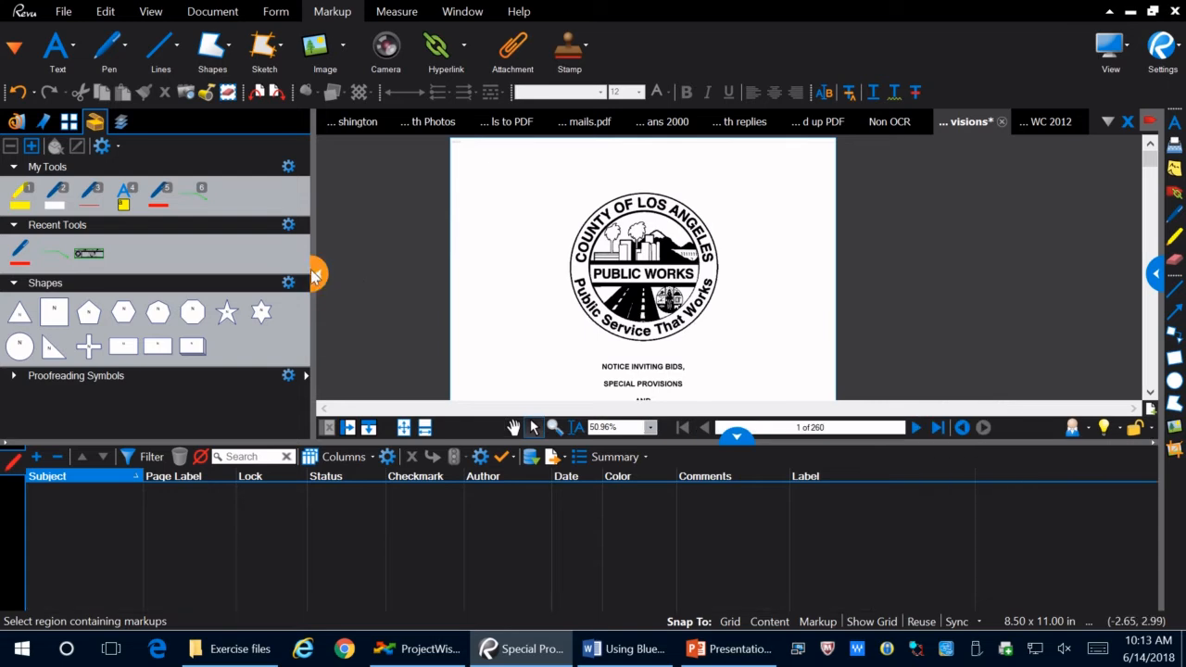
# Bring up the Marked up PDF document with the Tool Chest panel hidden and the Markups list at a greater height
pyautogui.click(318, 273)
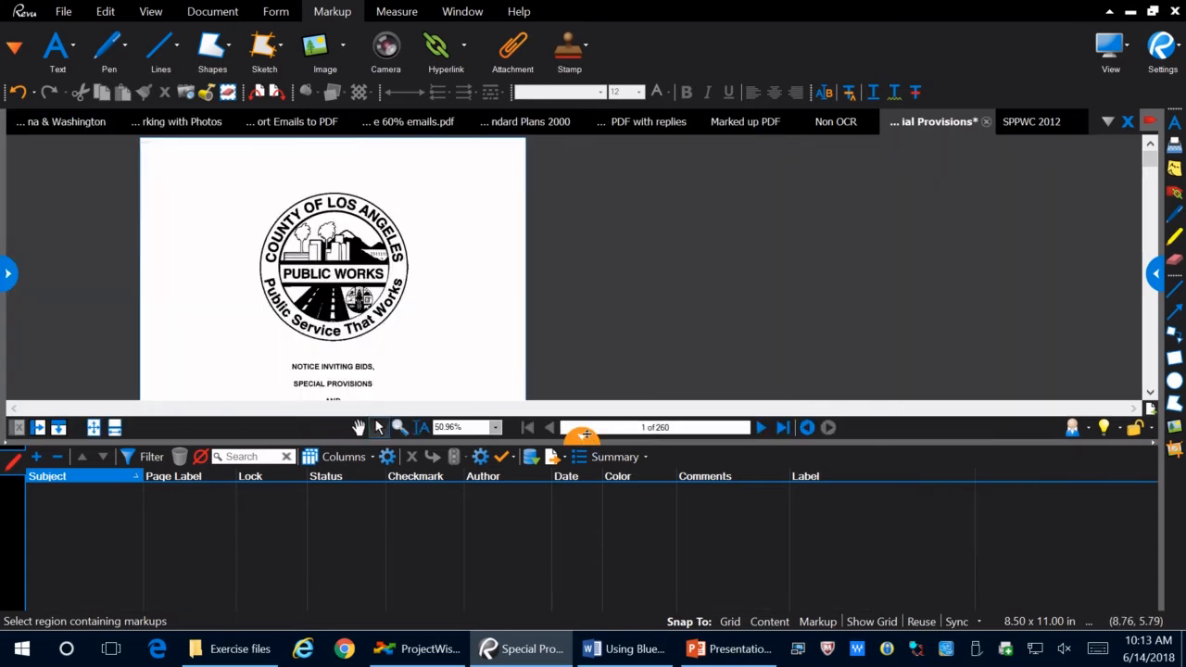
pyautogui.moveTo(580, 433); pyautogui.dragTo(580, 475)
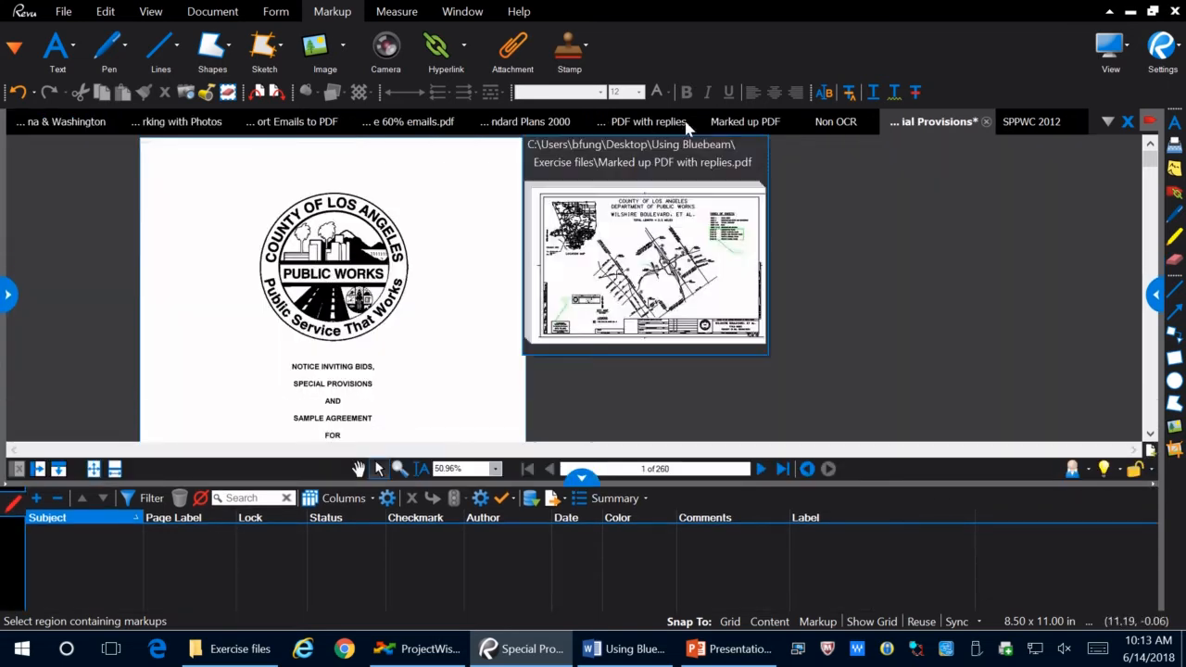
pyautogui.click(741, 121)
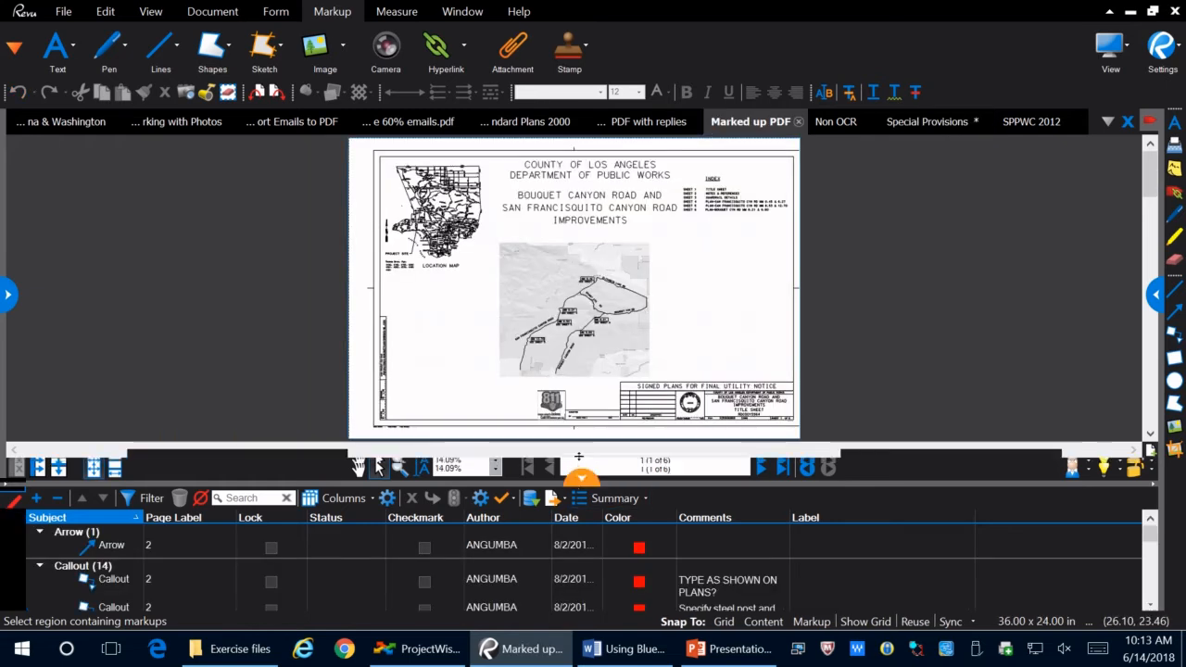
pyautogui.moveTo(568, 484); pyautogui.dragTo(620, 360)
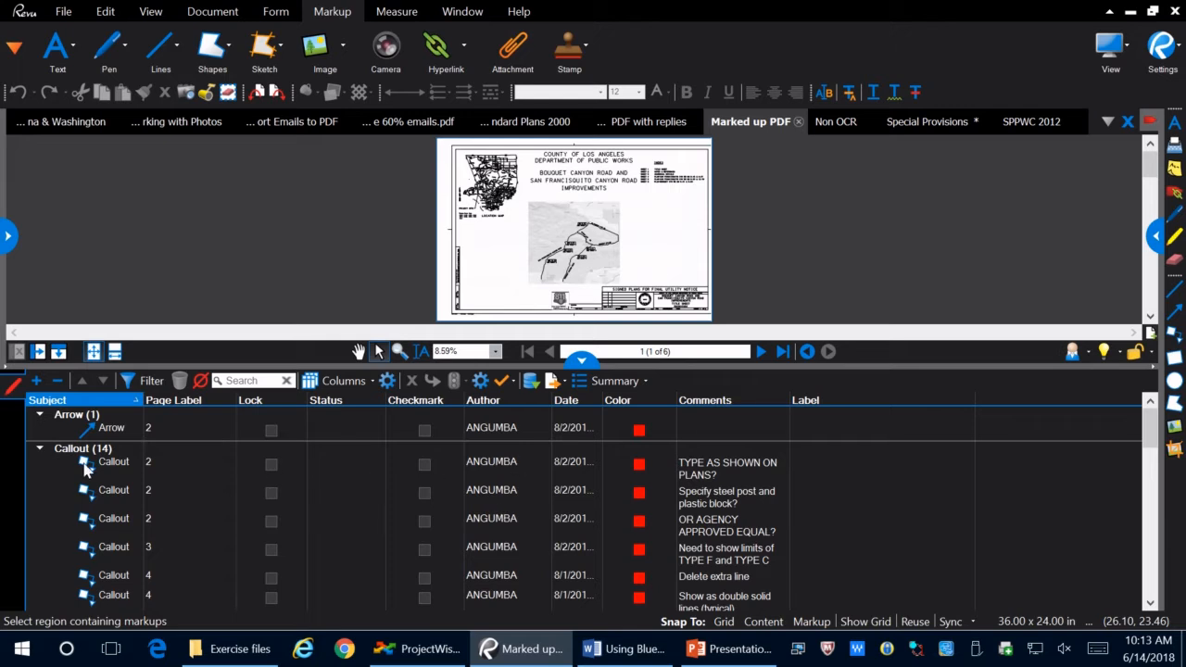
# Locate the three page 2 callouts on the sheet from the Markups list and clear the selection
pyautogui.click(86, 466)
pyautogui.click(120, 501)
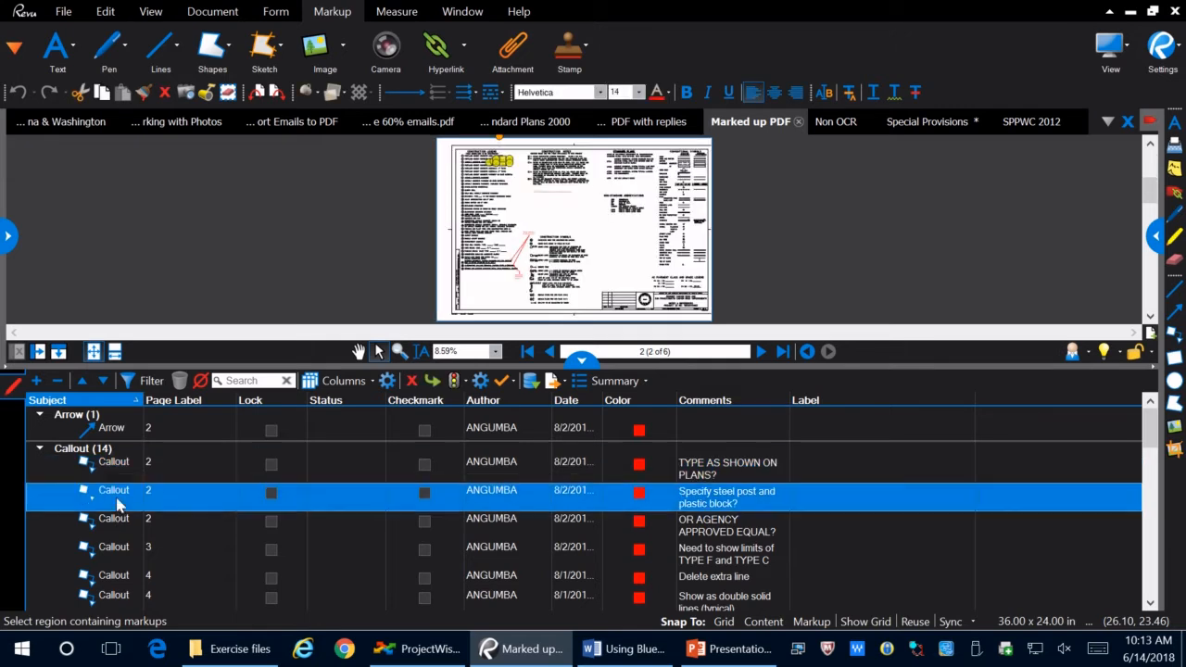
pyautogui.click(118, 526)
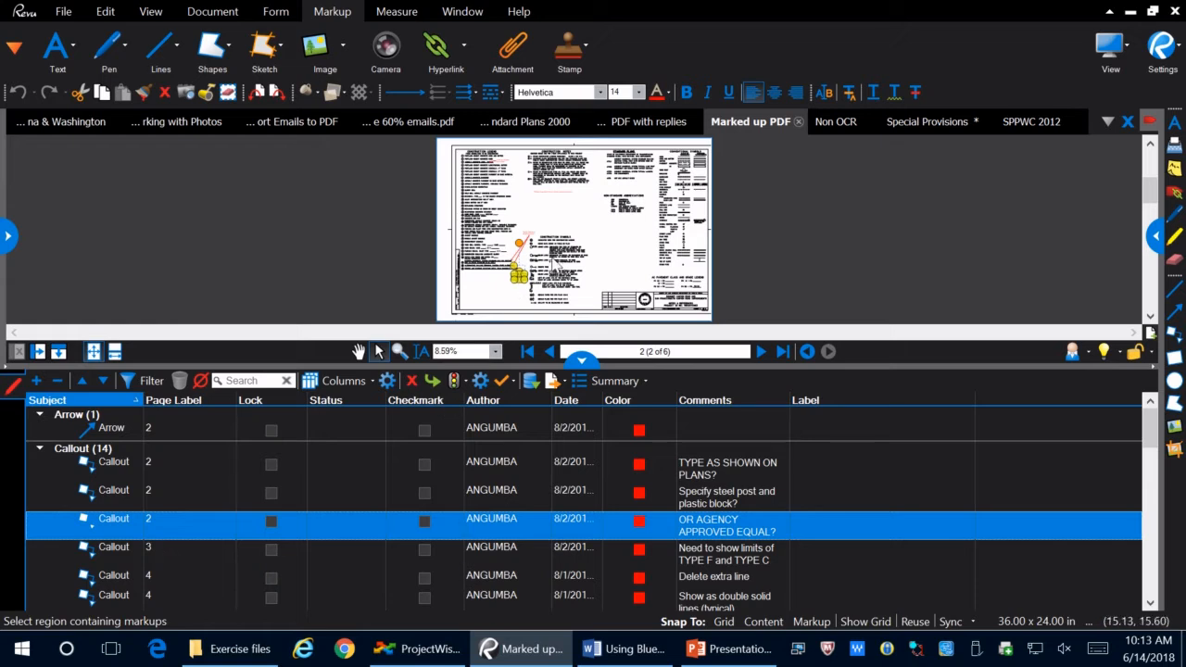
pyautogui.click(534, 267)
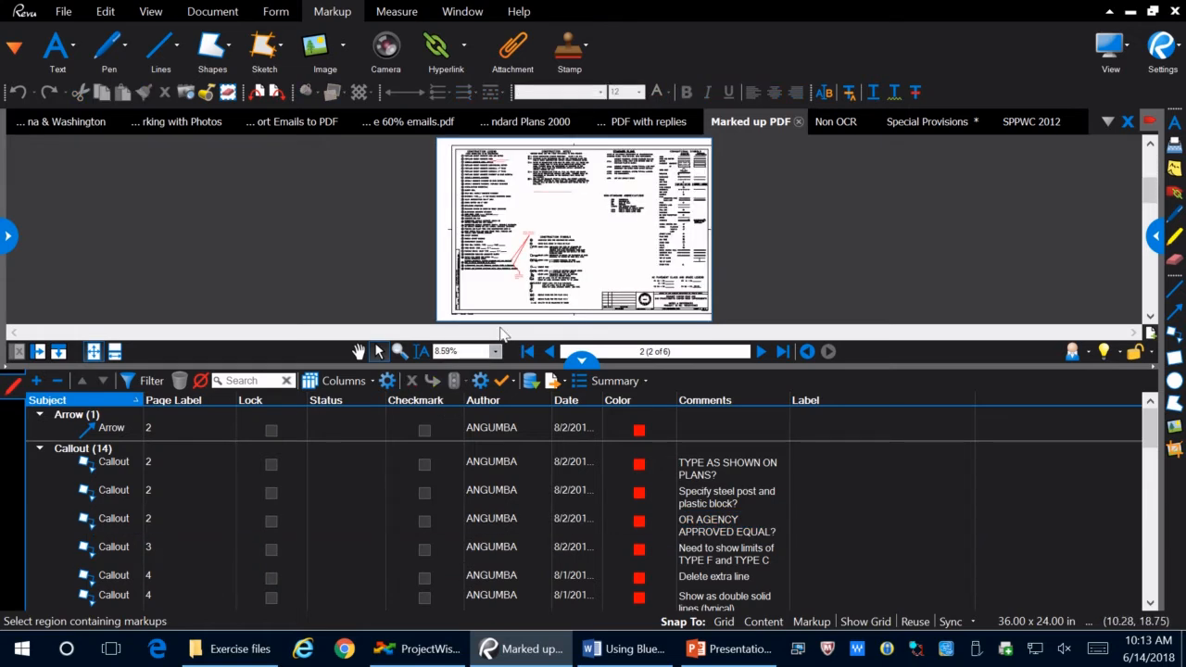
# Examine the remaining callout, ellipse and line entries in the Markups list and hide the list
pyautogui.scroll(-3, 512, 539)
pyautogui.scroll(-8, 512, 539)
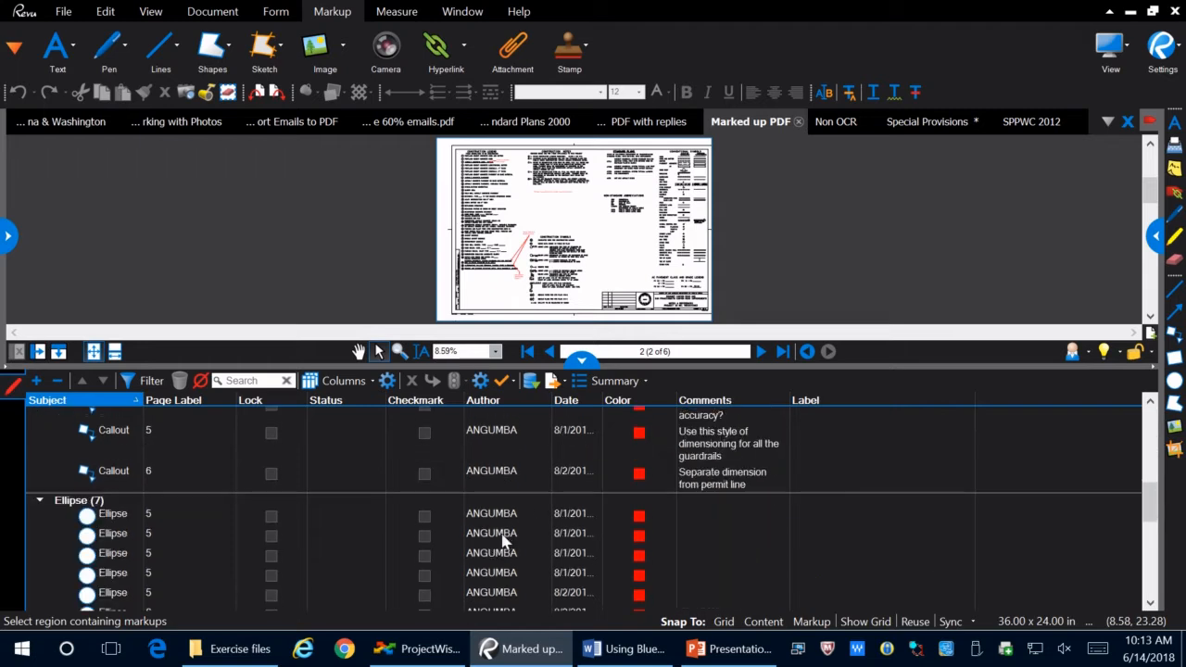
pyautogui.scroll(2, 496, 547)
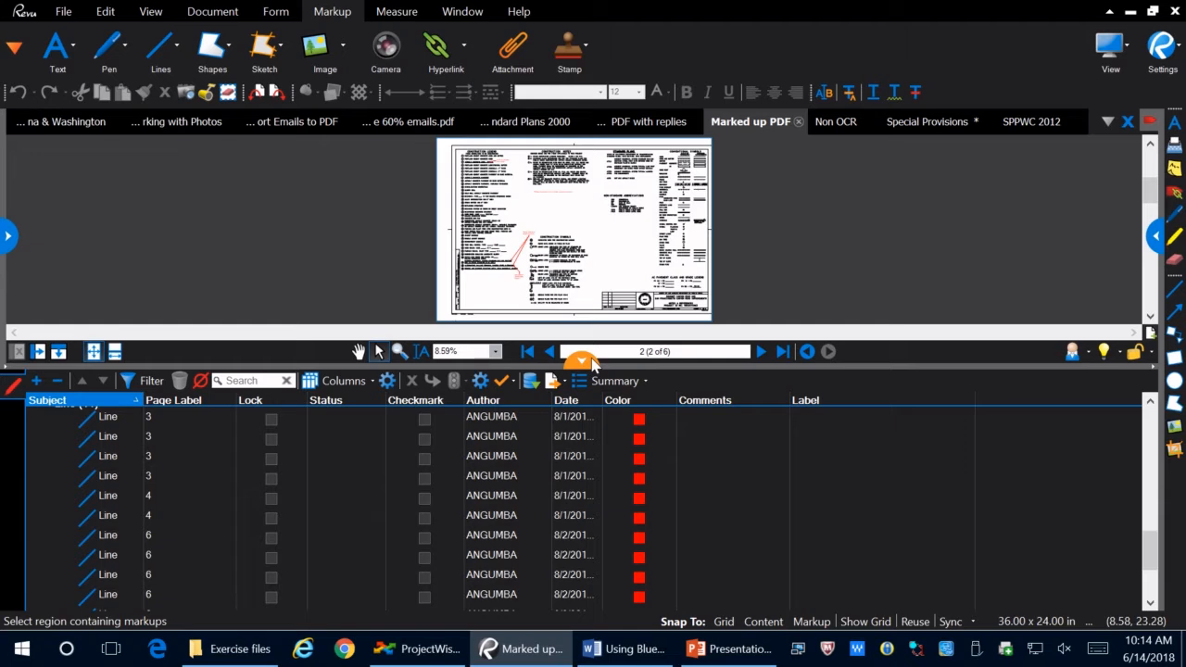
pyautogui.click(581, 361)
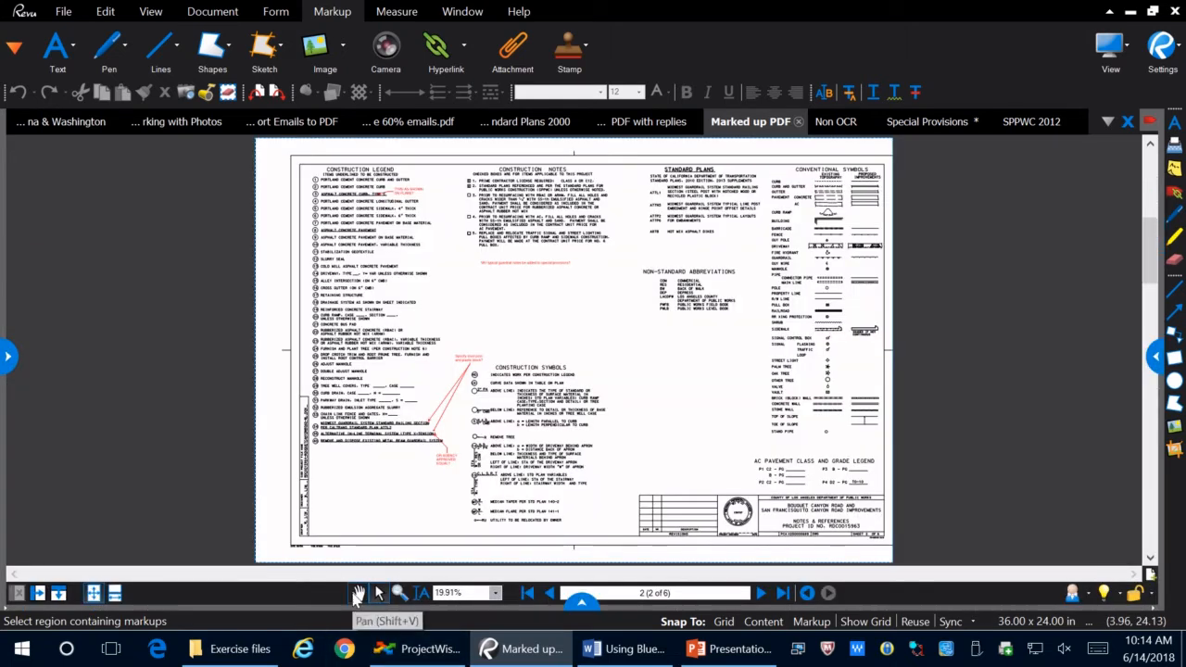
# Shift page 2 slightly with the Pan tool and select the "OR AGENCY APPROVED EQUAL?" callout with the Select tool
pyautogui.click(358, 594)
pyautogui.moveTo(376, 519); pyautogui.dragTo(389, 513)
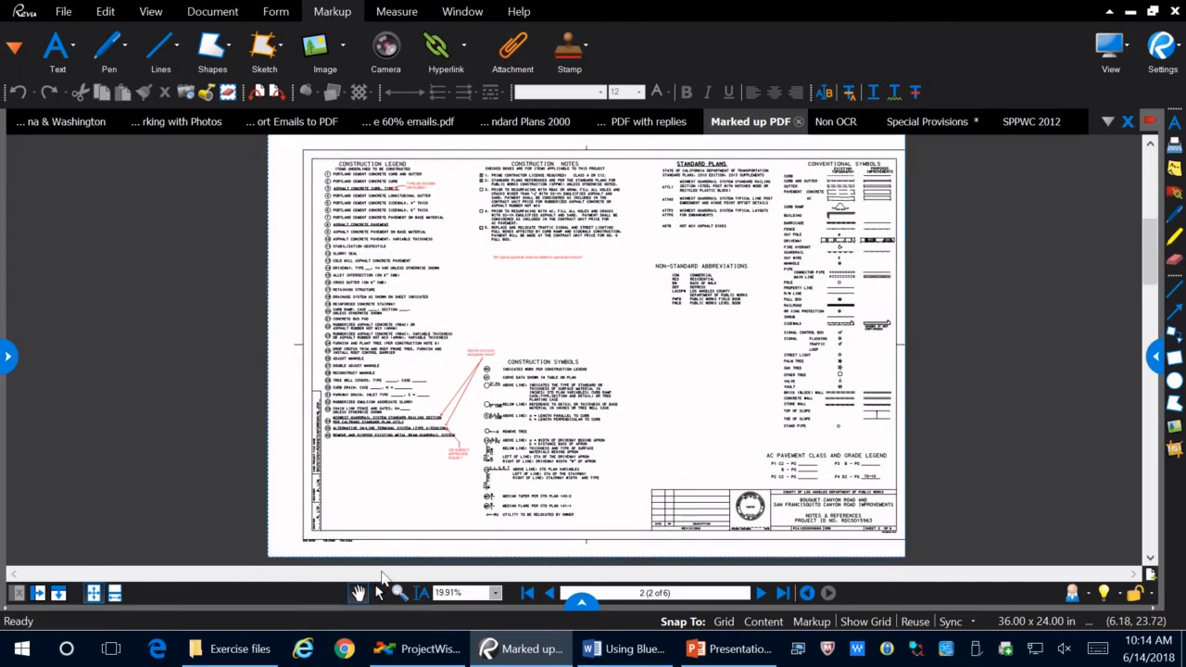
pyautogui.click(378, 593)
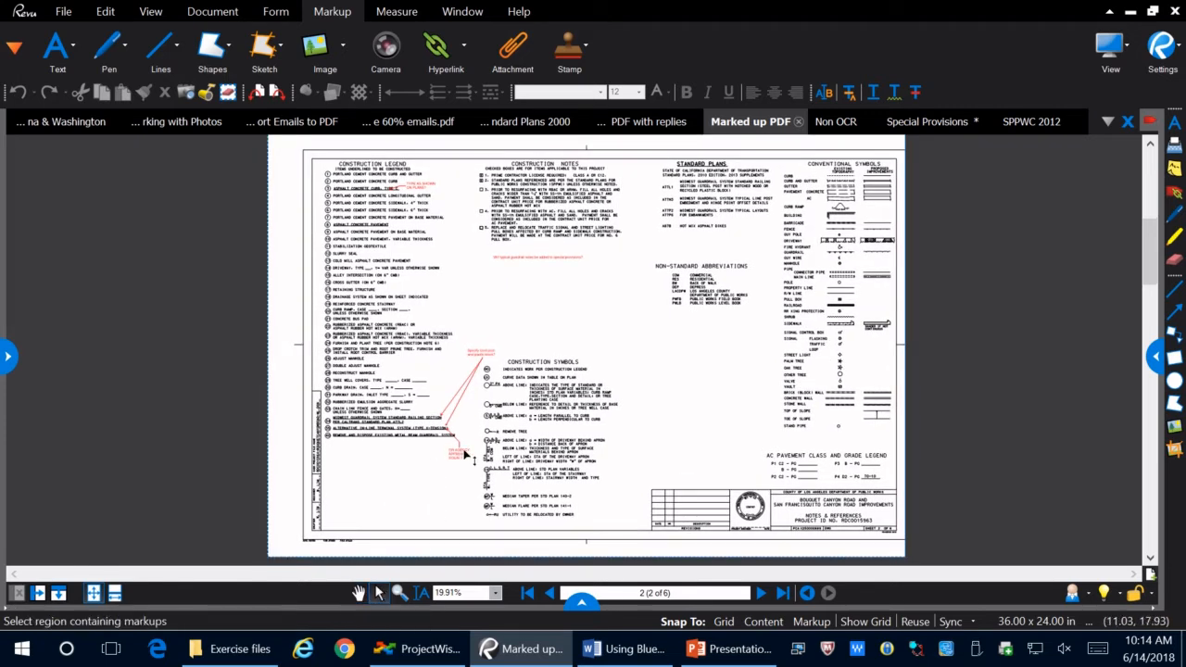
pyautogui.click(463, 454)
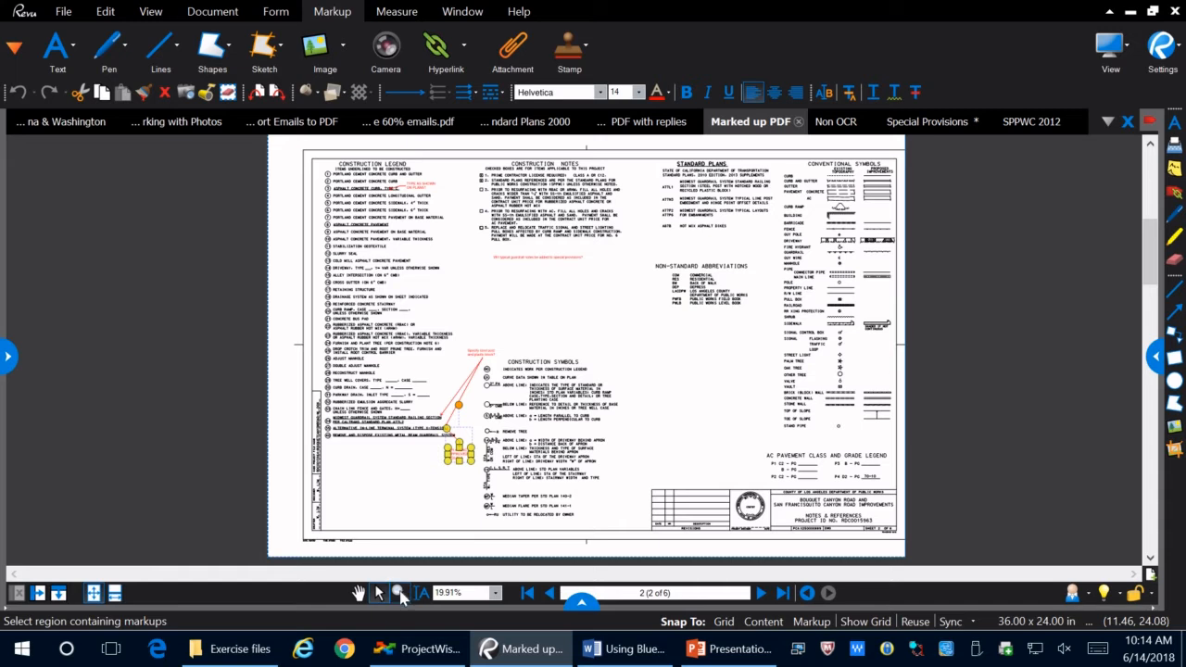
# Magnify the Non-Standard Abbreviations block with the Zoom tool and return to the Select tool
pyautogui.click(398, 593)
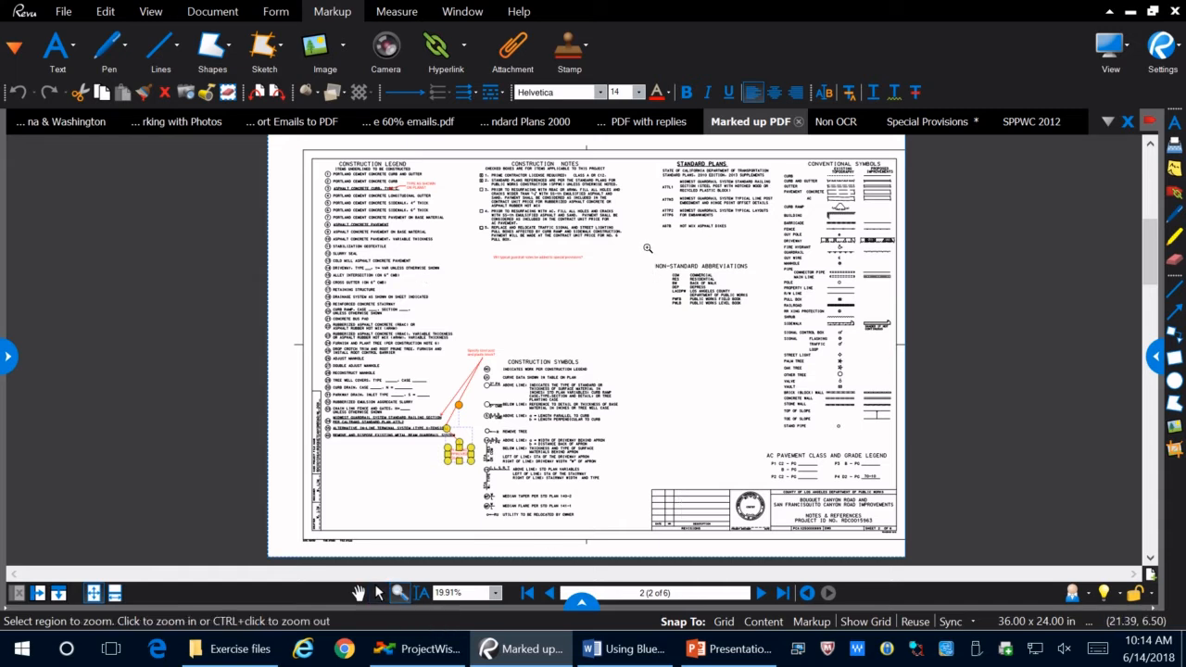
pyautogui.moveTo(648, 249); pyautogui.dragTo(771, 324)
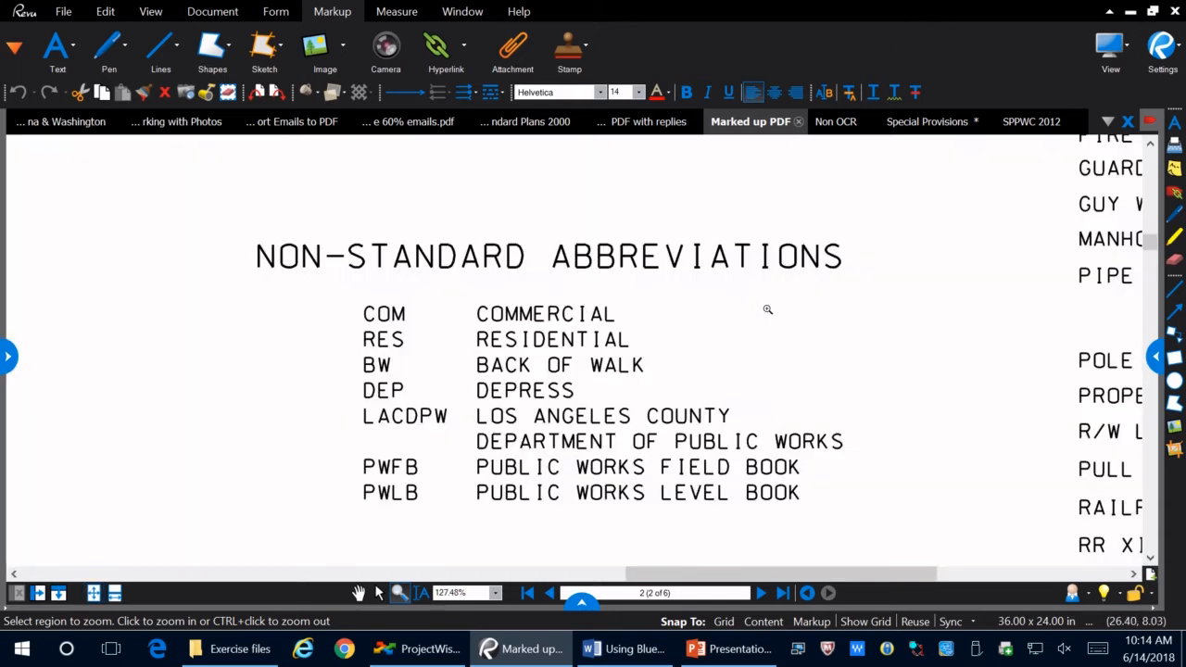
pyautogui.rightClick(768, 308)
pyautogui.click(678, 312)
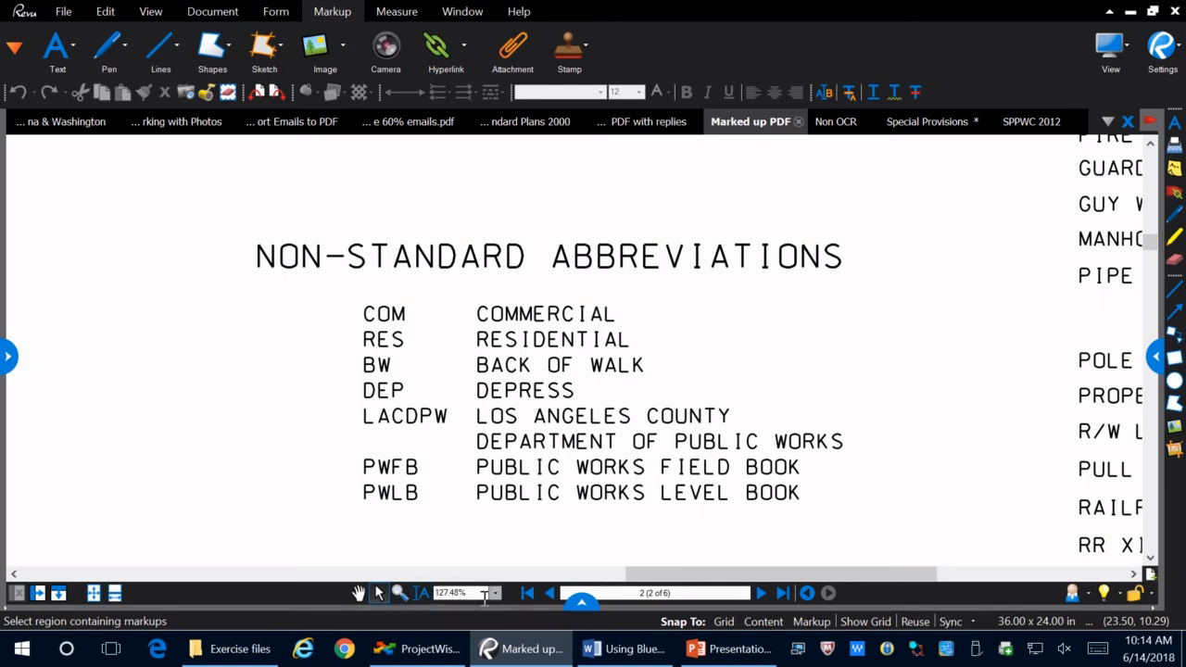
# Select text in the construction legend with the Select Text tool and check the available zoom levels
pyautogui.click(421, 593)
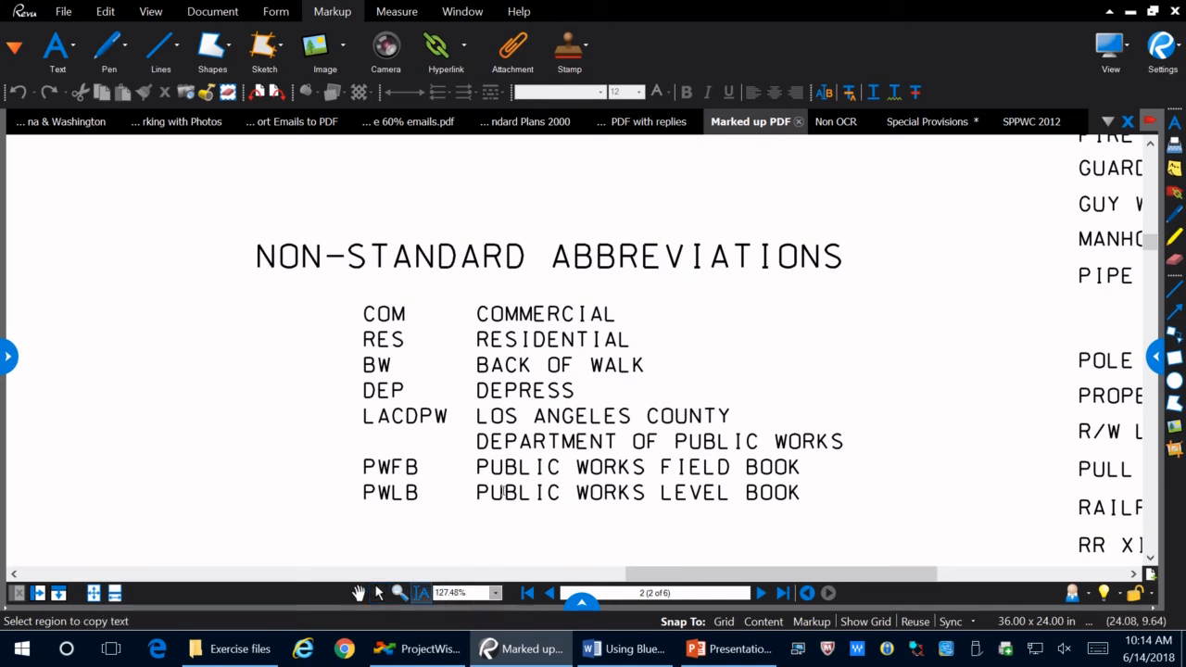
pyautogui.moveTo(476, 492); pyautogui.dragTo(573, 493)
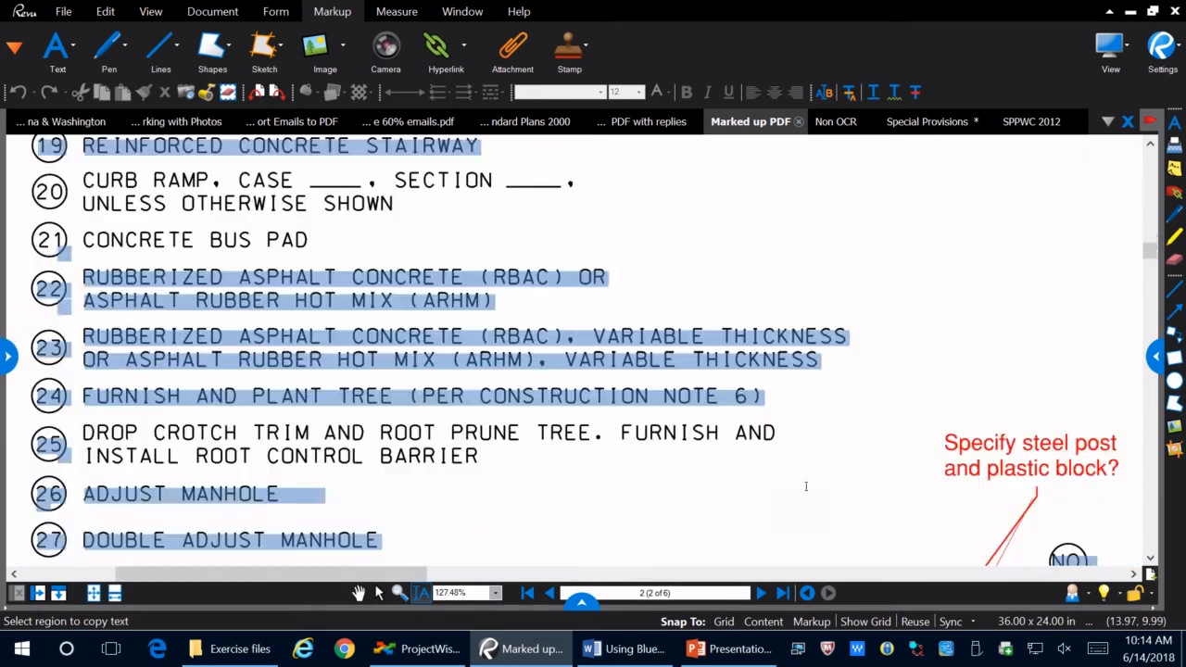
pyautogui.moveTo(820, 359); pyautogui.dragTo(720, 426)
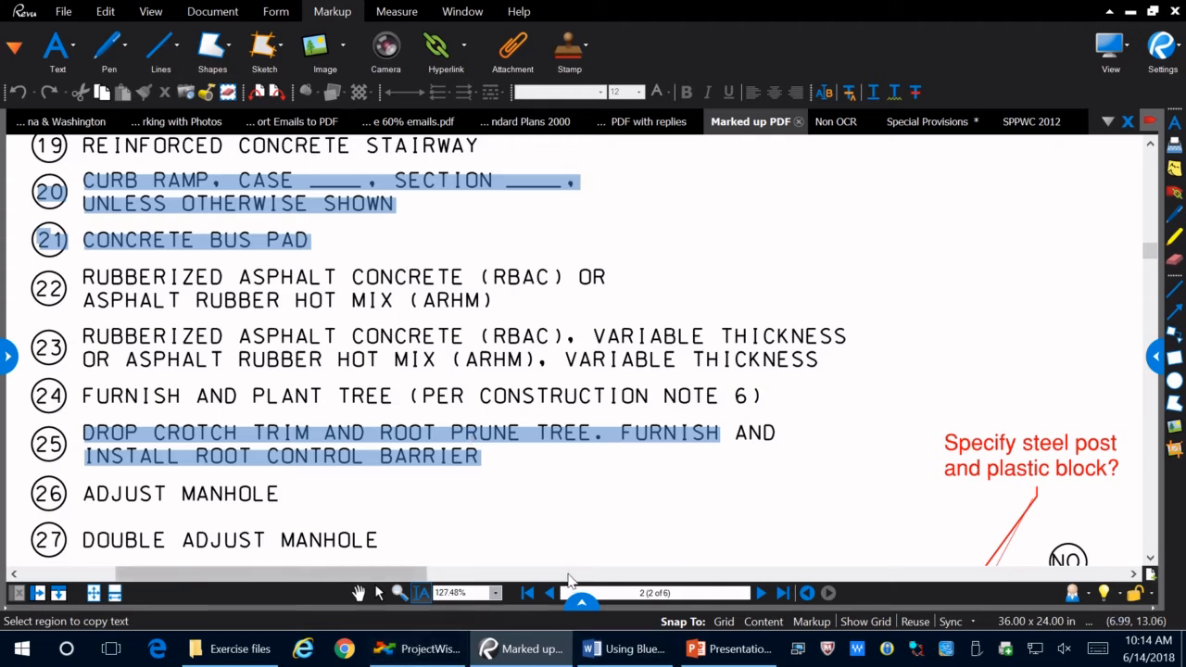
pyautogui.click(496, 593)
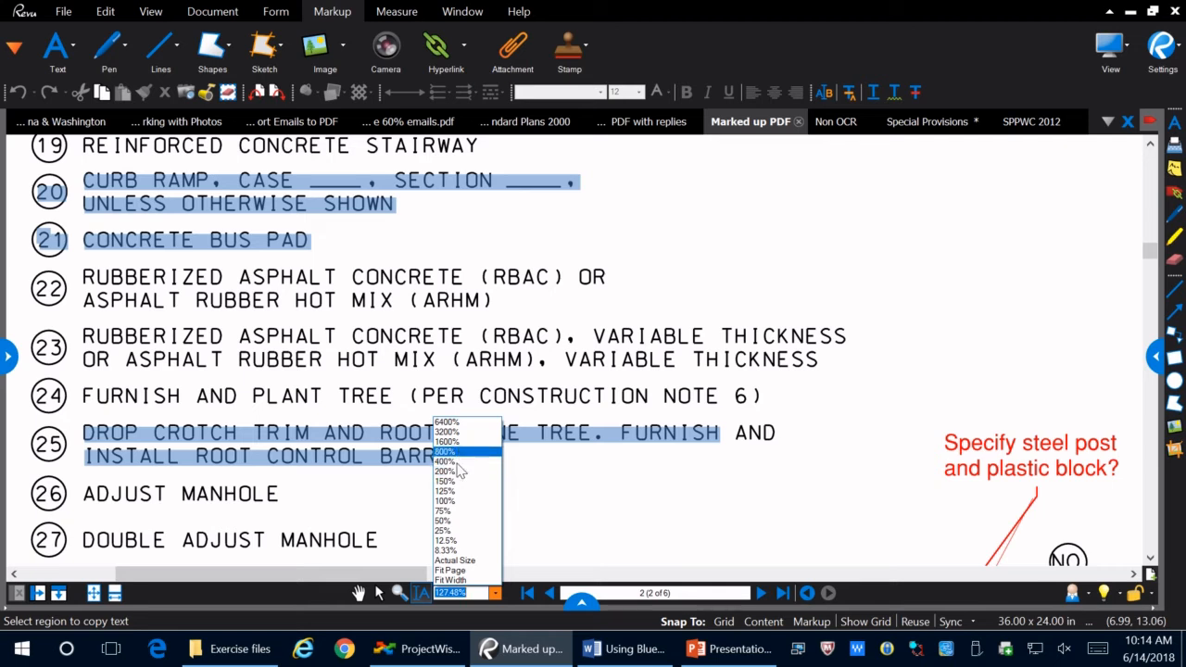
pyautogui.click(503, 596)
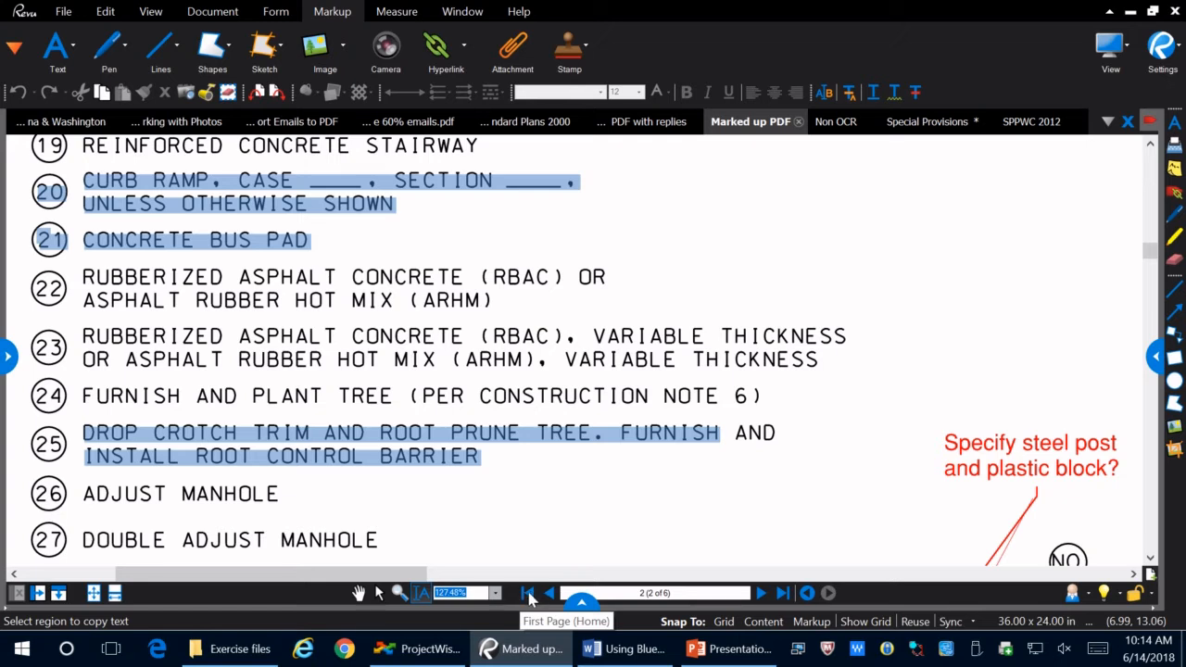
# Go to the first page of the document and advance page by page to page 4
pyautogui.click(528, 596)
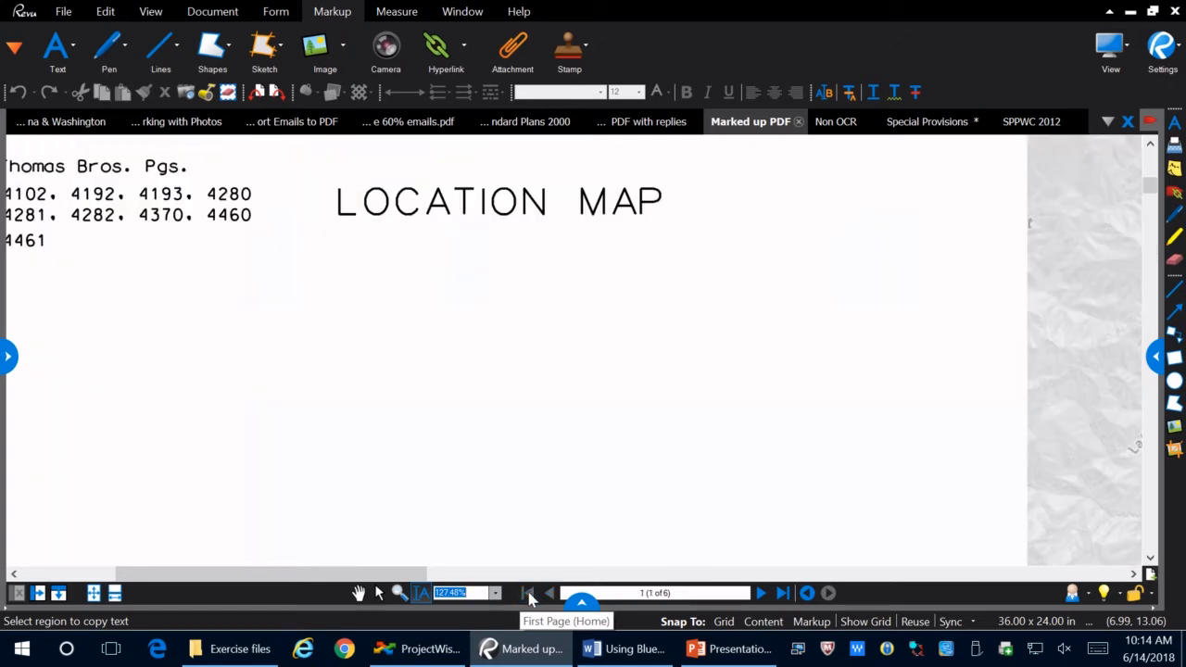
pyautogui.click(759, 595)
pyautogui.click(759, 595)
pyautogui.click(759, 595)
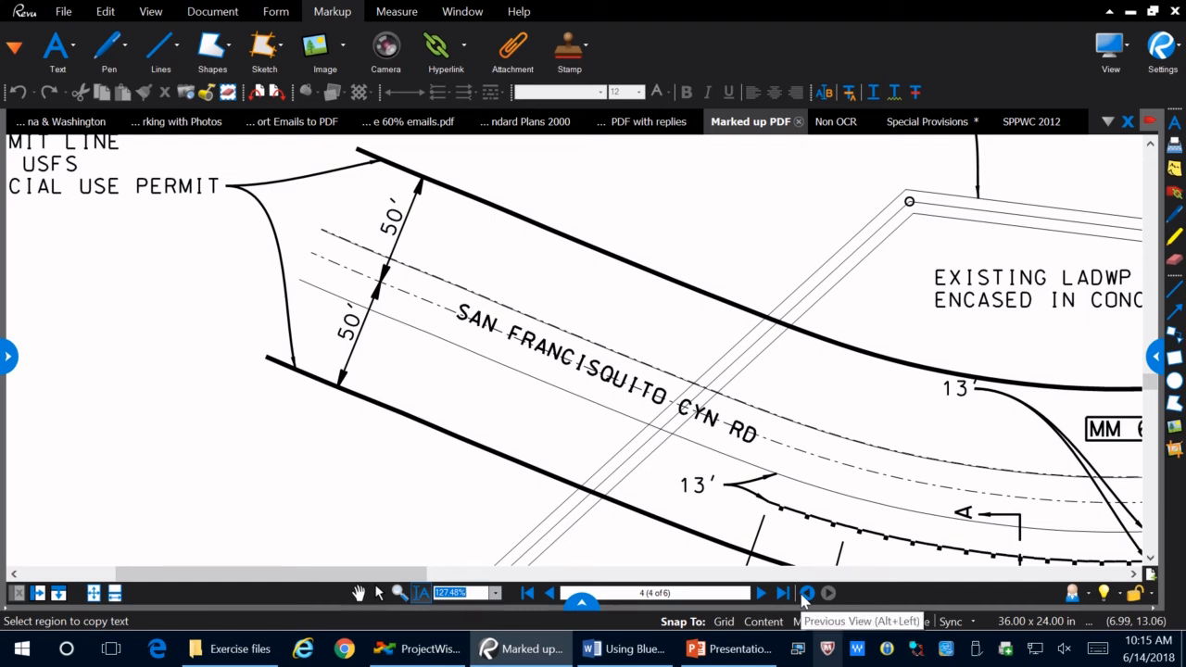
# Step back through the previous views on page 4 and return to the Select tool
pyautogui.click(805, 595)
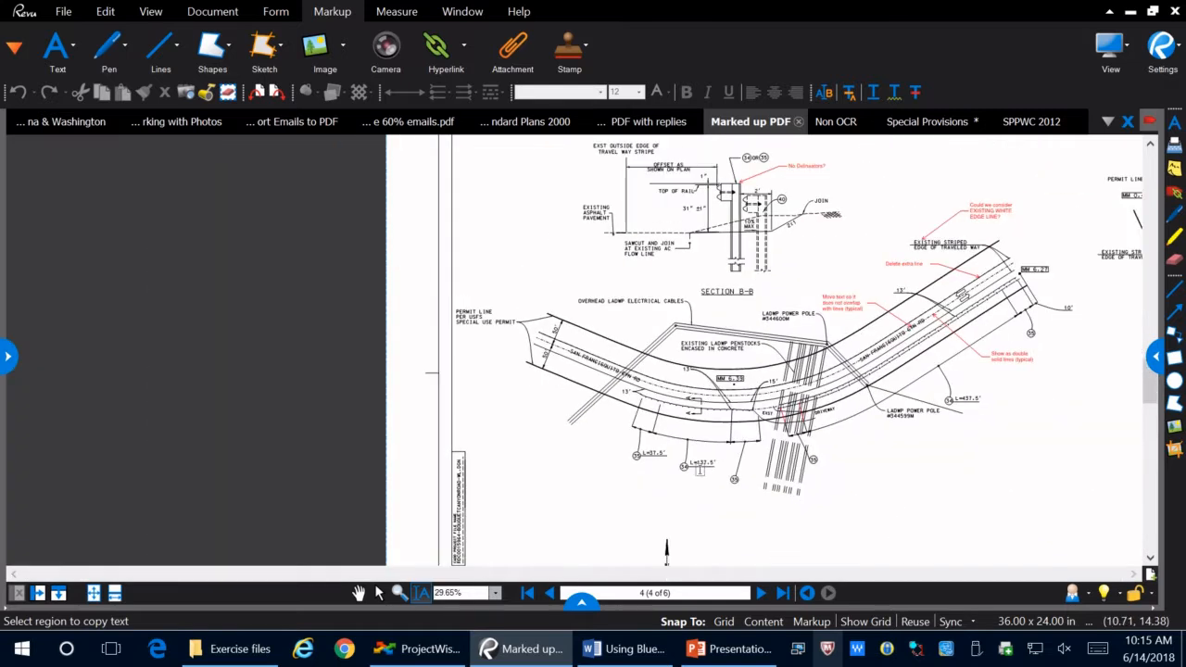
pyautogui.click(807, 595)
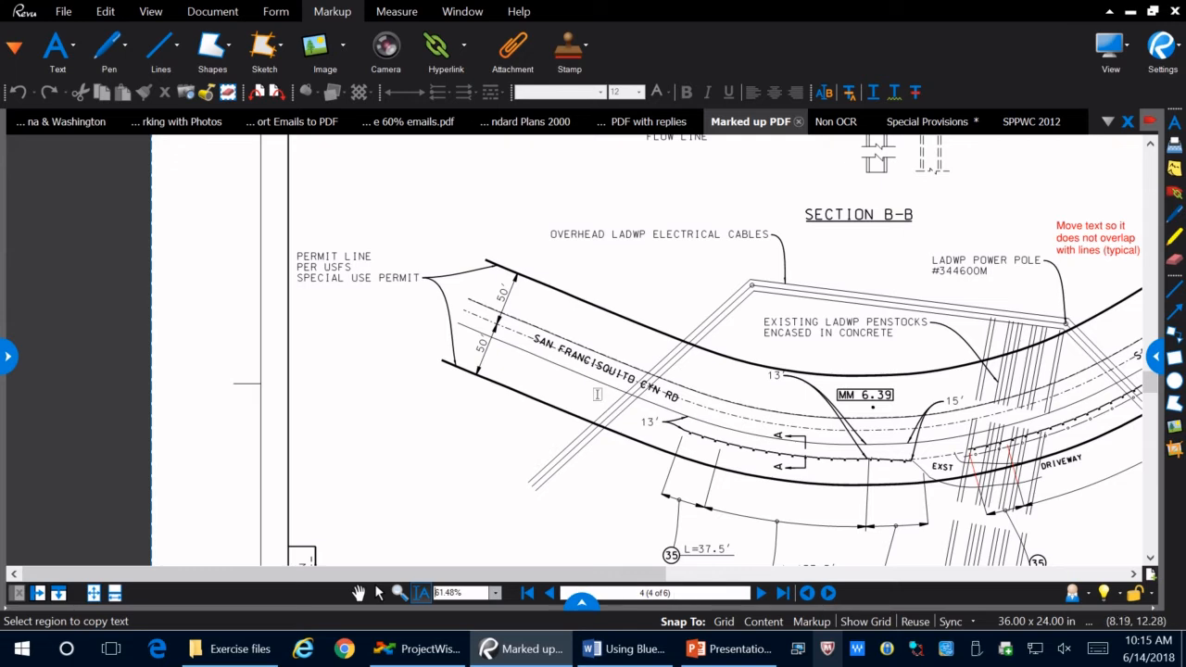
pyautogui.scroll(-2, 594, 398)
pyautogui.click(379, 593)
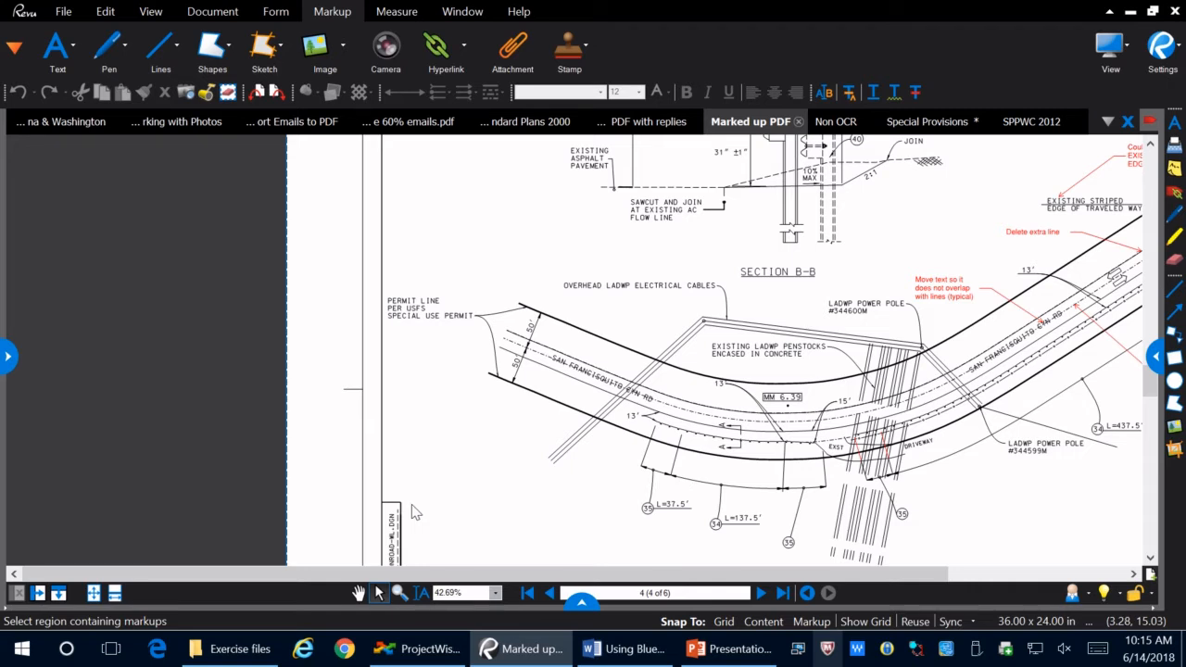
# Flip backward and forward through the document's pages, finishing on page 5
pyautogui.hotkey('ctrl', 'Left')
pyautogui.hotkey('ctrl', 'Right')
pyautogui.hotkey('ctrl', 'Left')
pyautogui.hotkey('ctrl', 'Left')
pyautogui.hotkey('ctrl', 'Left')
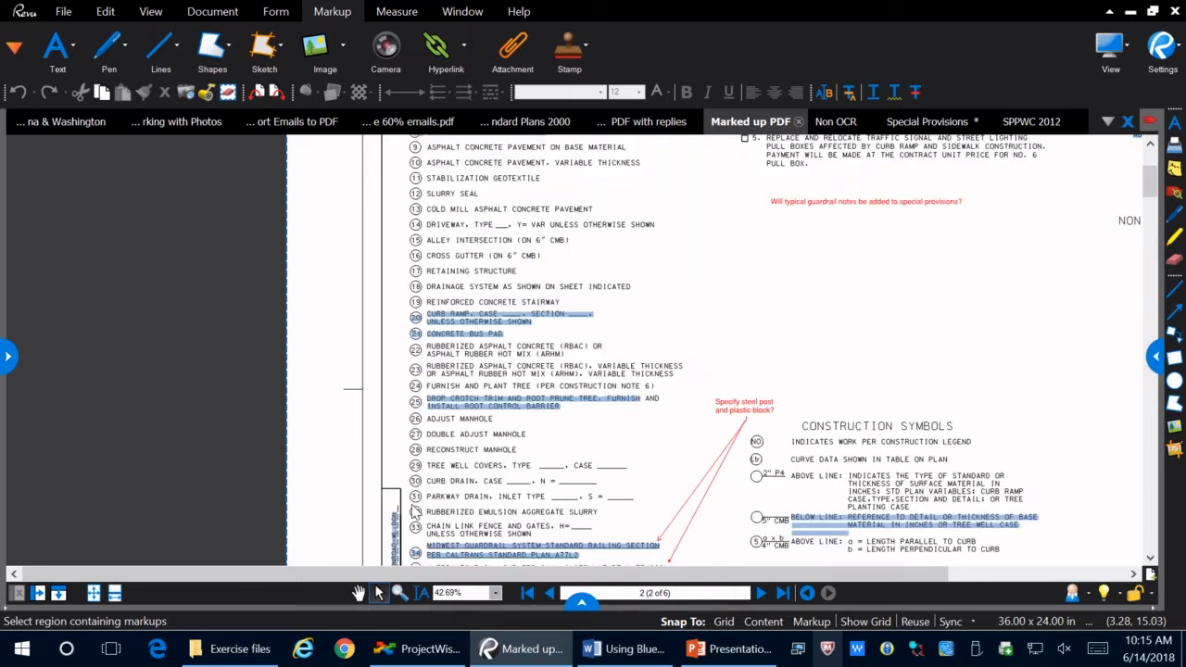
pyautogui.hotkey('ctrl', 'Right')
pyautogui.hotkey('ctrl', 'Right')
pyautogui.hotkey('ctrl', 'Right')
pyautogui.hotkey('ctrl', 'Right')
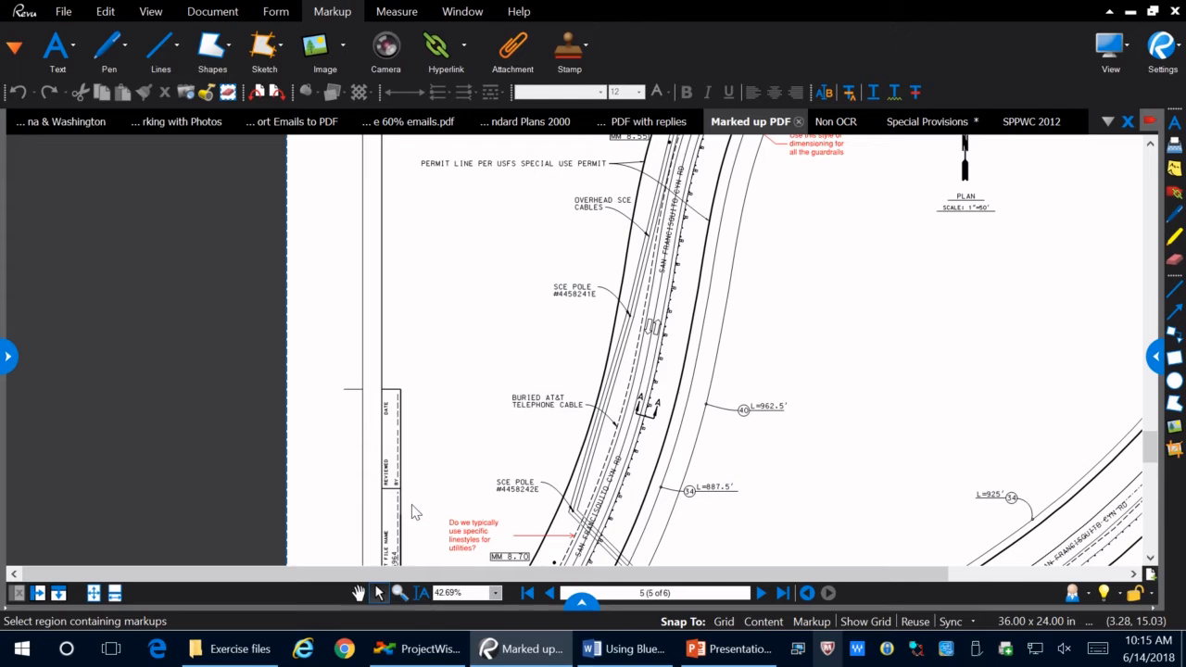
pyautogui.hotkey('ctrl', 'Left')
pyautogui.hotkey('ctrl', 'Left')
pyautogui.hotkey('ctrl', 'Right')
pyautogui.hotkey('ctrl', 'Right')
# Show the measurement scale settings and examine the plan scale note below the north arrow on page 5
pyautogui.click(1174, 378)
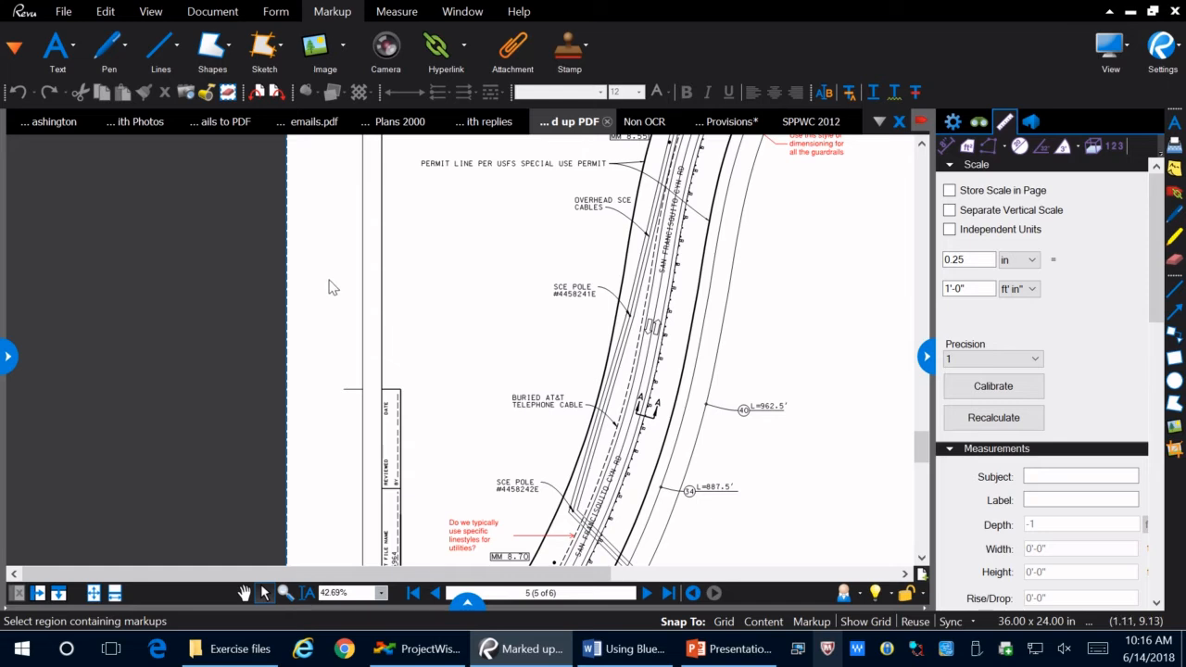
pyautogui.scroll(-1, 334, 288)
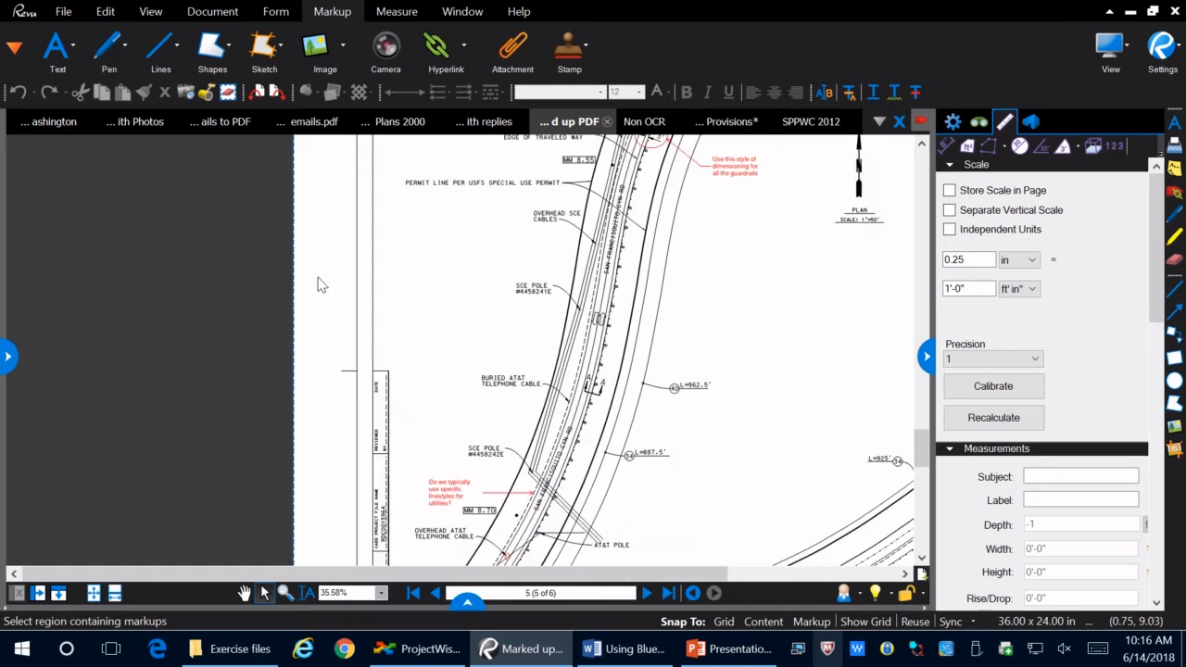
pyautogui.scroll(-3, 316, 284)
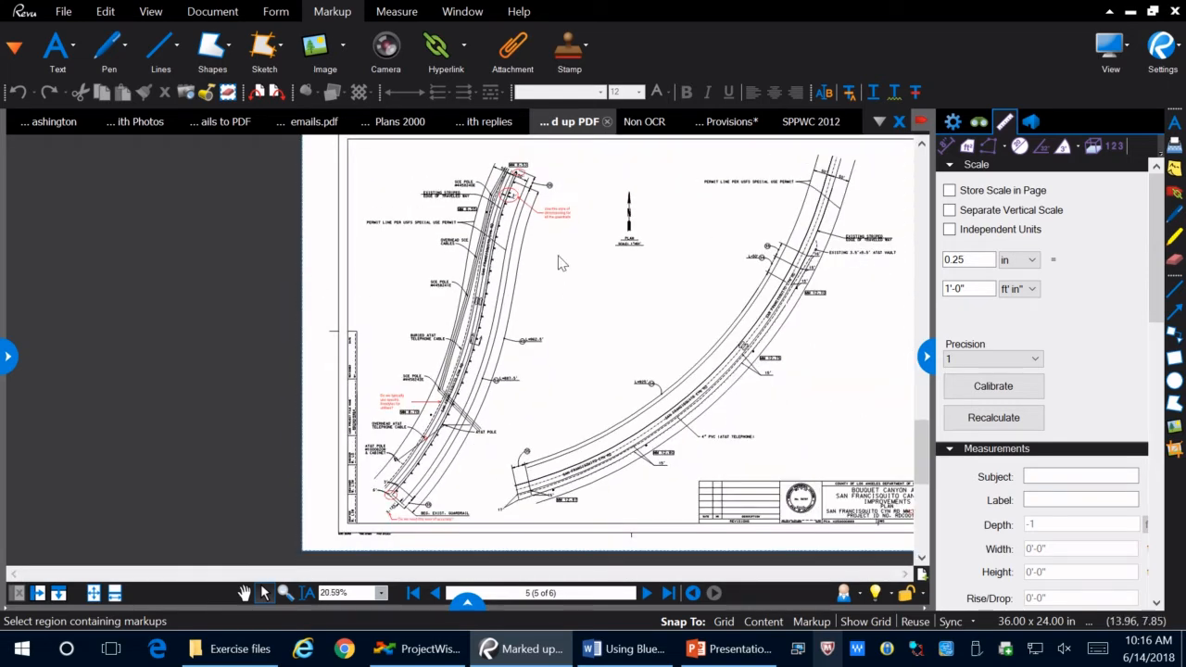
pyautogui.scroll(6, 629, 219)
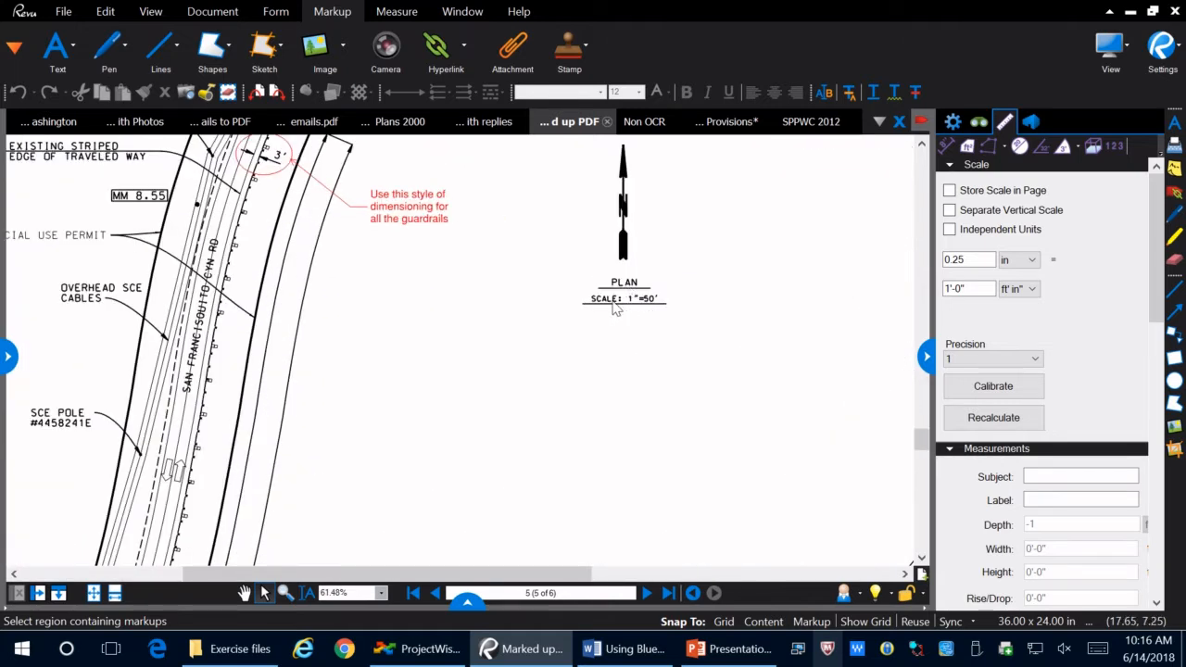
pyautogui.scroll(-3, 619, 309)
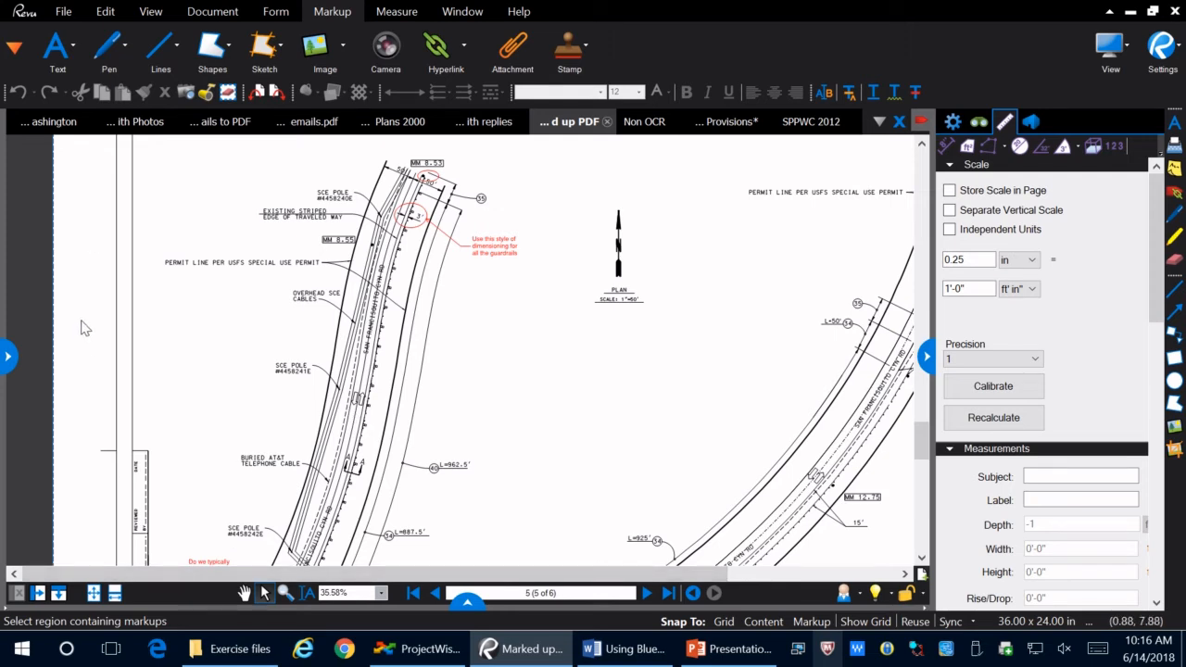
# Show the list of available interface profiles, and collapse the measurement panel to widen the drawing area
pyautogui.click(81, 6)
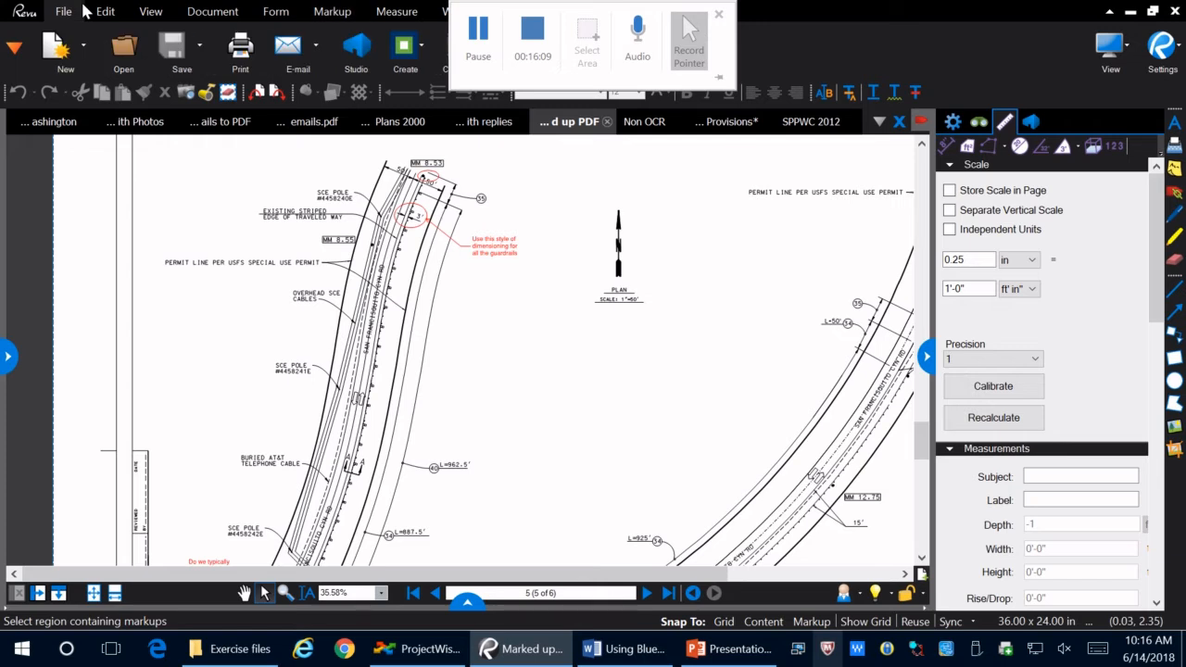
pyautogui.click(159, 16)
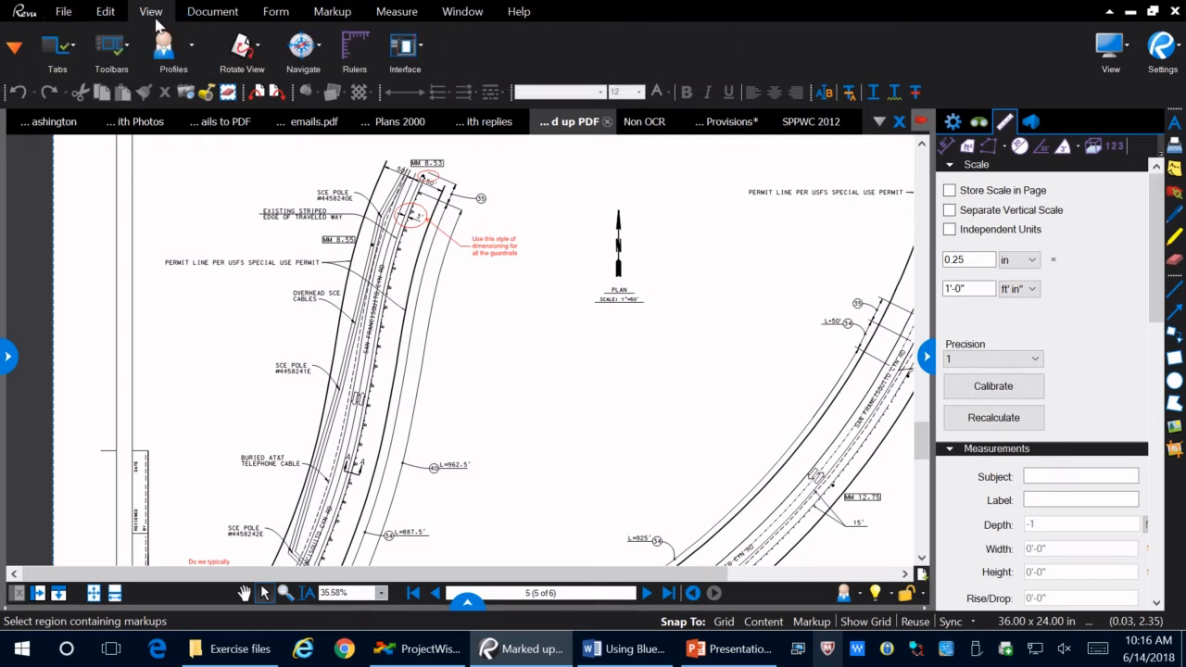
pyautogui.click(200, 40)
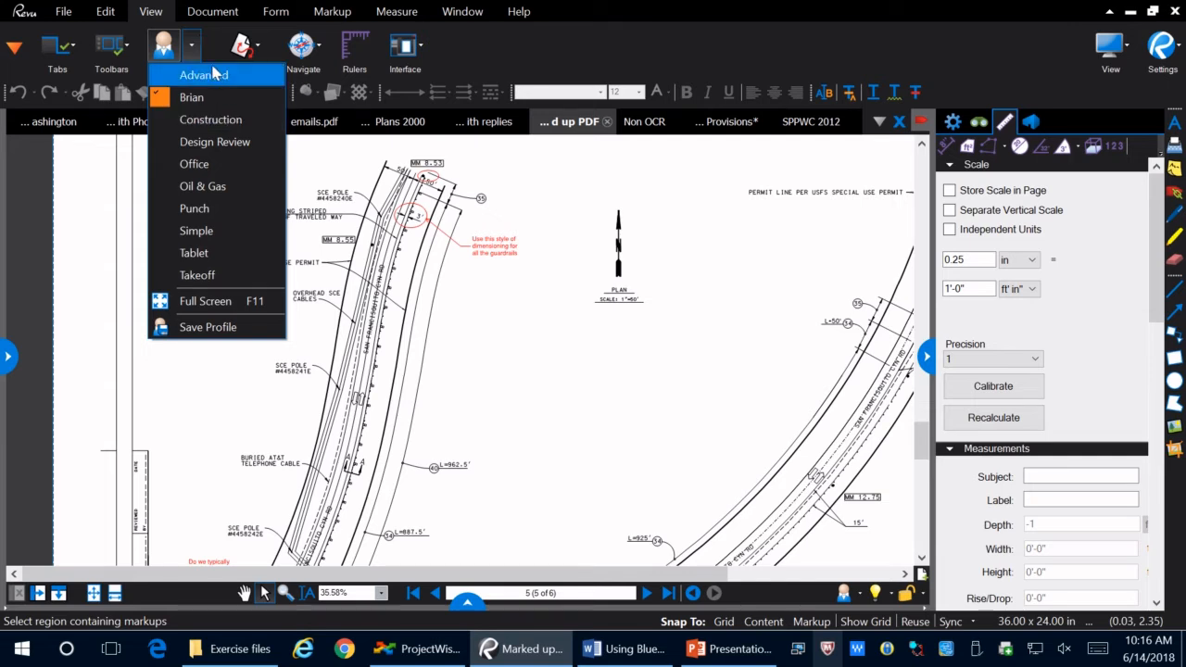
pyautogui.click(929, 355)
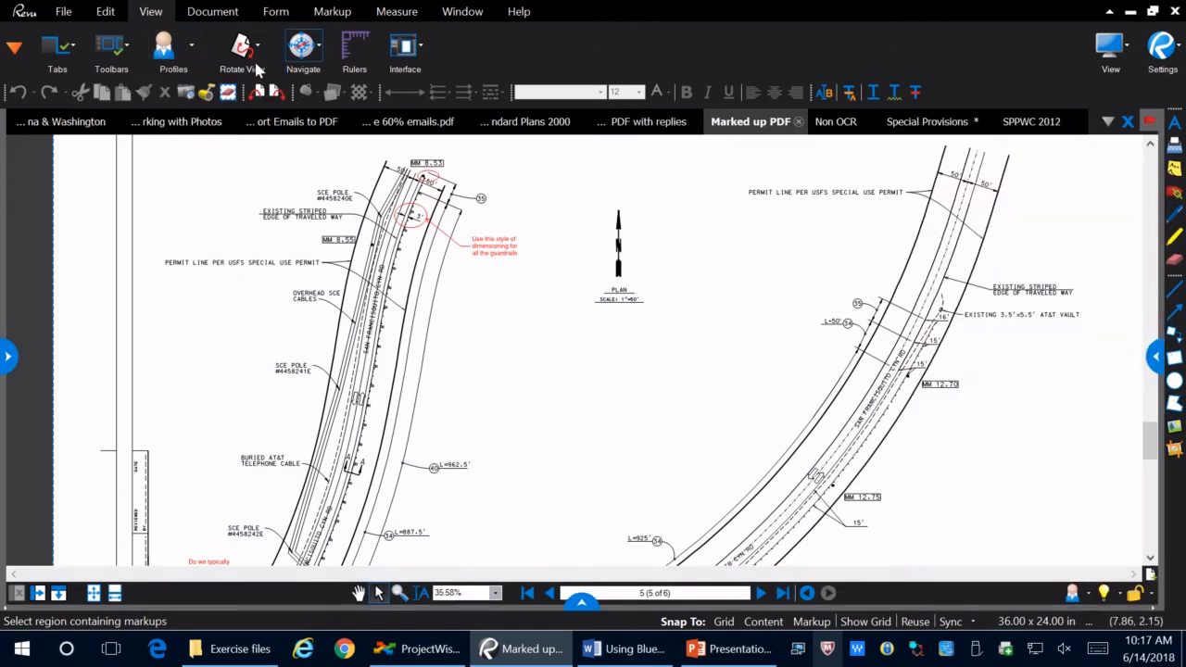
# Switch the interface to the Tablet profile and from there to the Takeoff profile
pyautogui.click(193, 46)
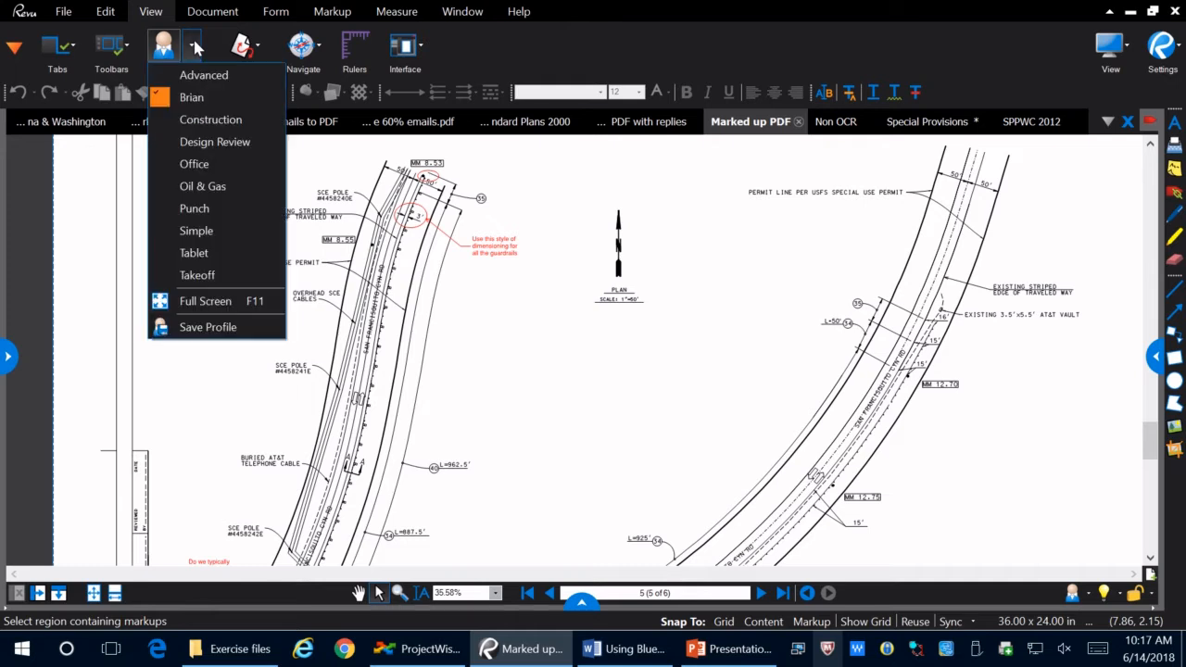
pyautogui.click(236, 262)
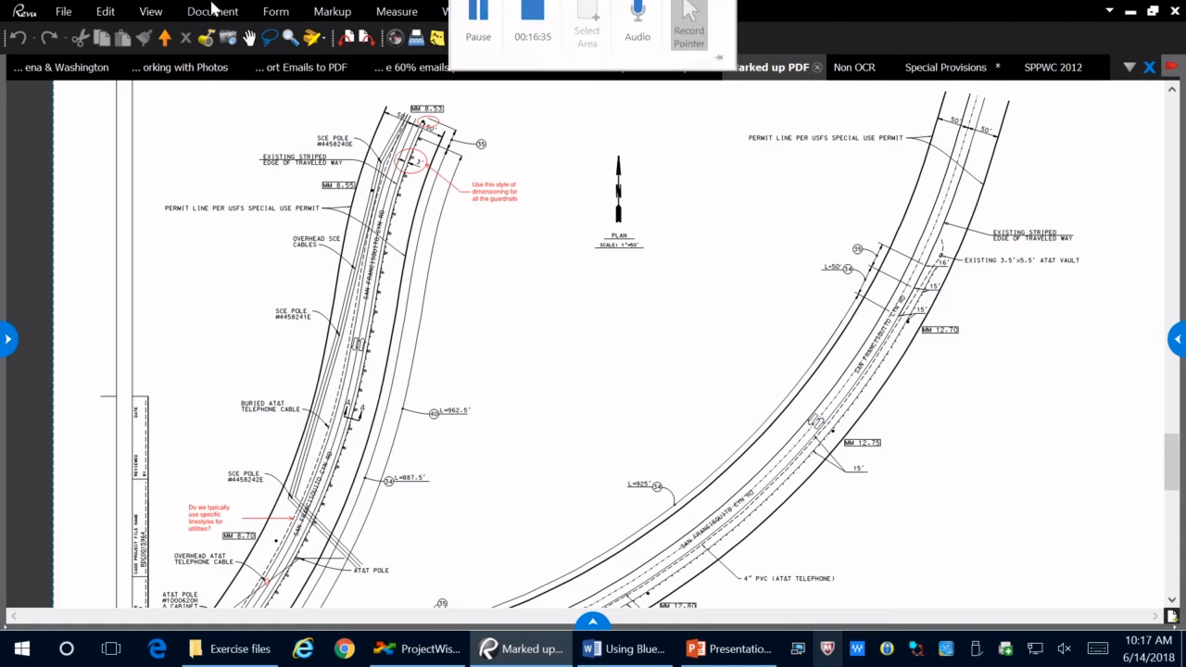
pyautogui.click(150, 12)
pyautogui.click(164, 43)
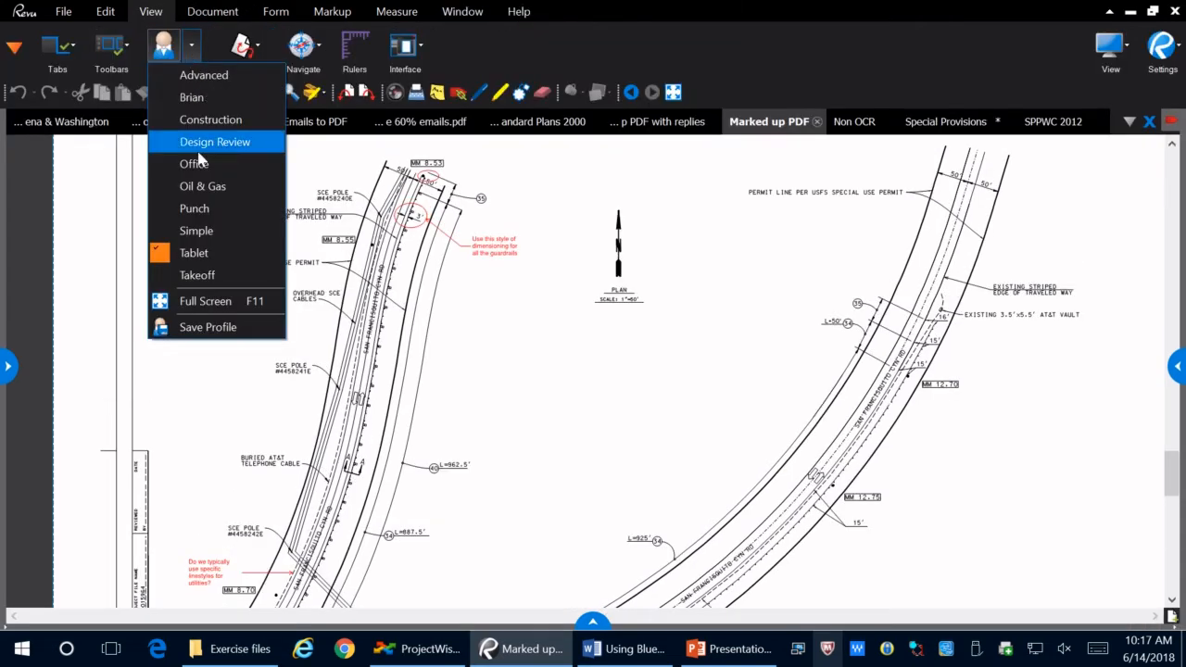
pyautogui.click(217, 274)
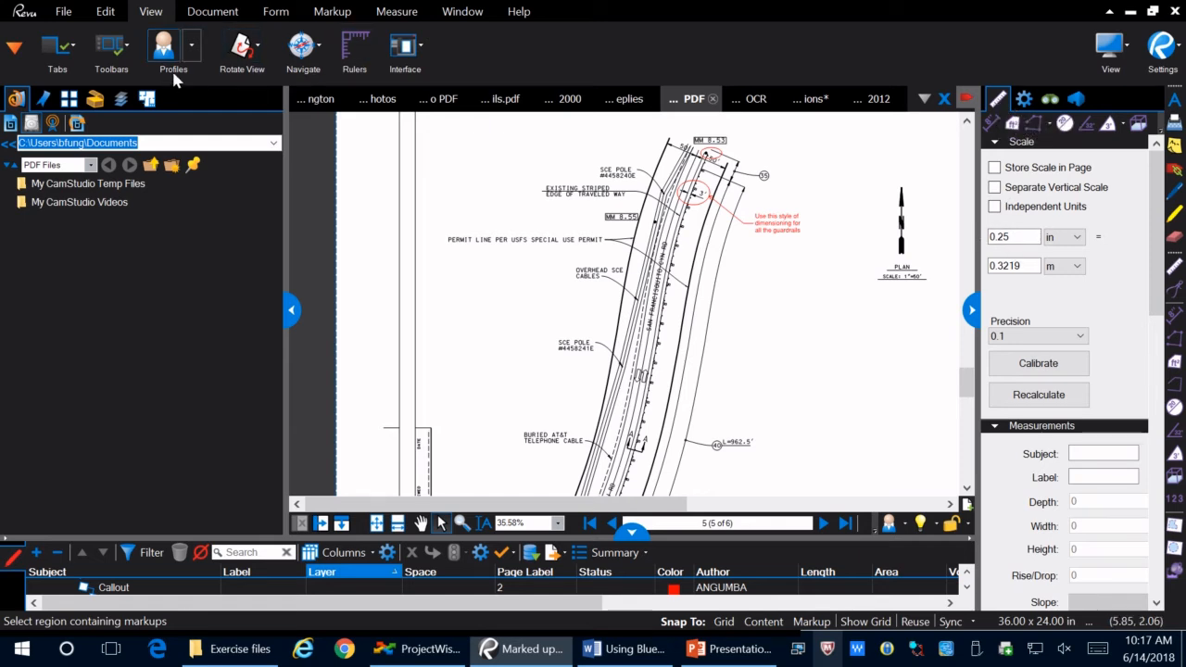
# Try the Design Review profile and return to the personal custom profile
pyautogui.click(192, 55)
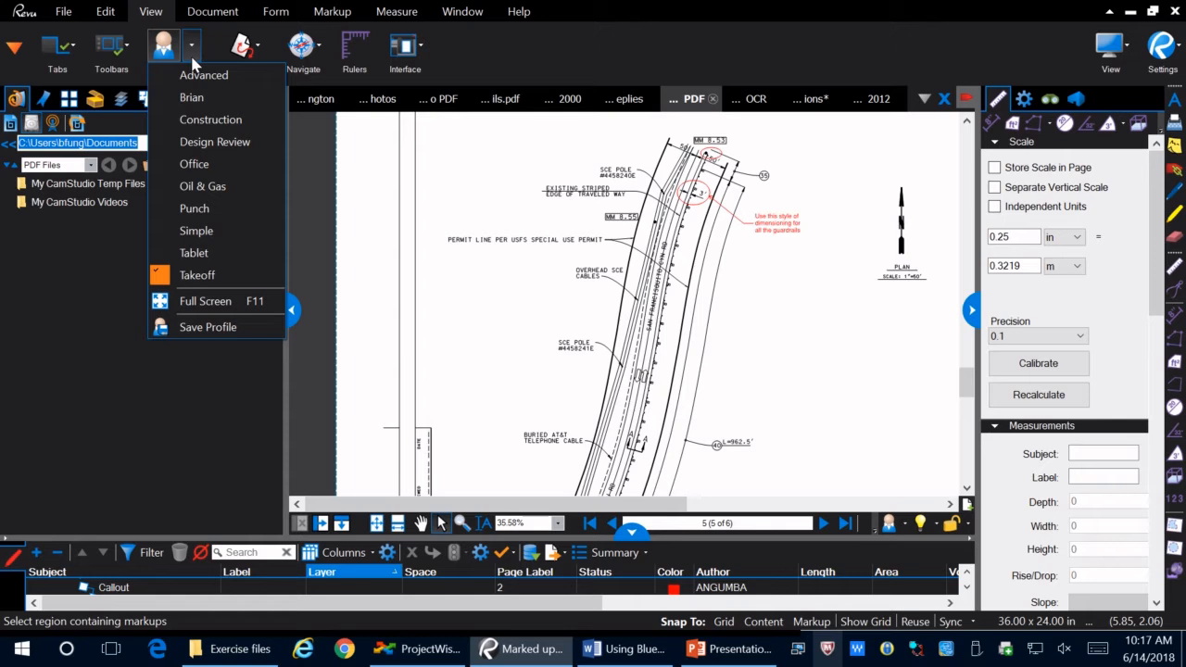
pyautogui.click(208, 141)
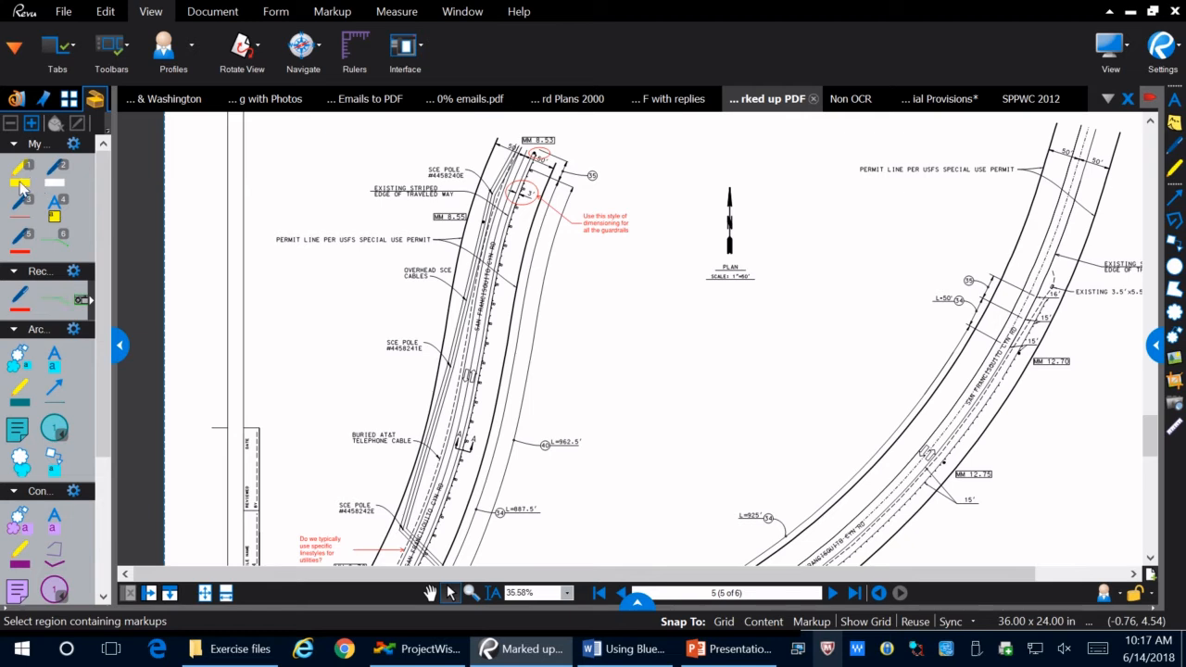
pyautogui.click(192, 43)
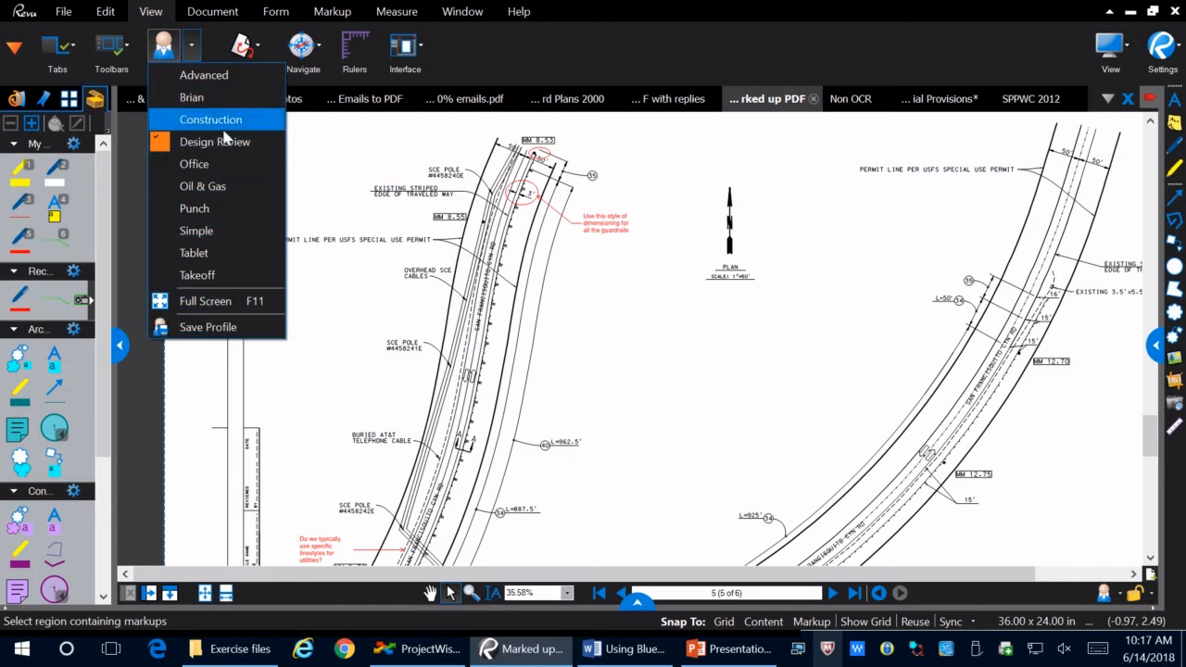
pyautogui.click(192, 97)
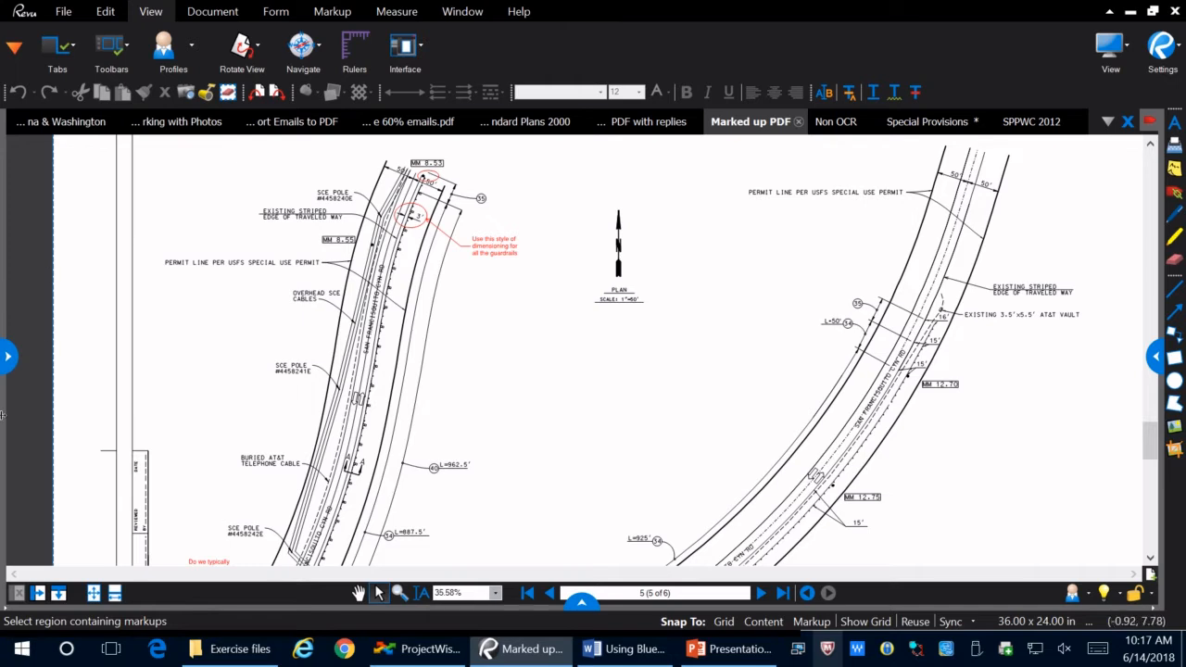
# Expand the Tool Chest panel and zoom out to see more of plan page 5
pyautogui.click(9, 363)
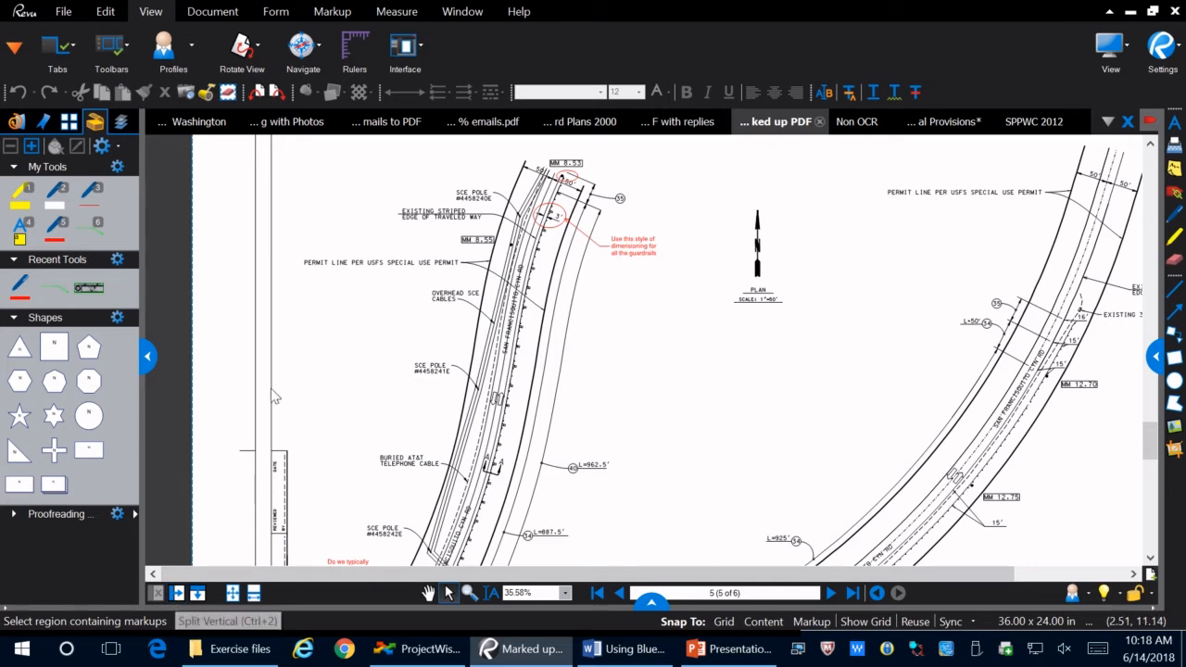
pyautogui.scroll(-2, 260, 383)
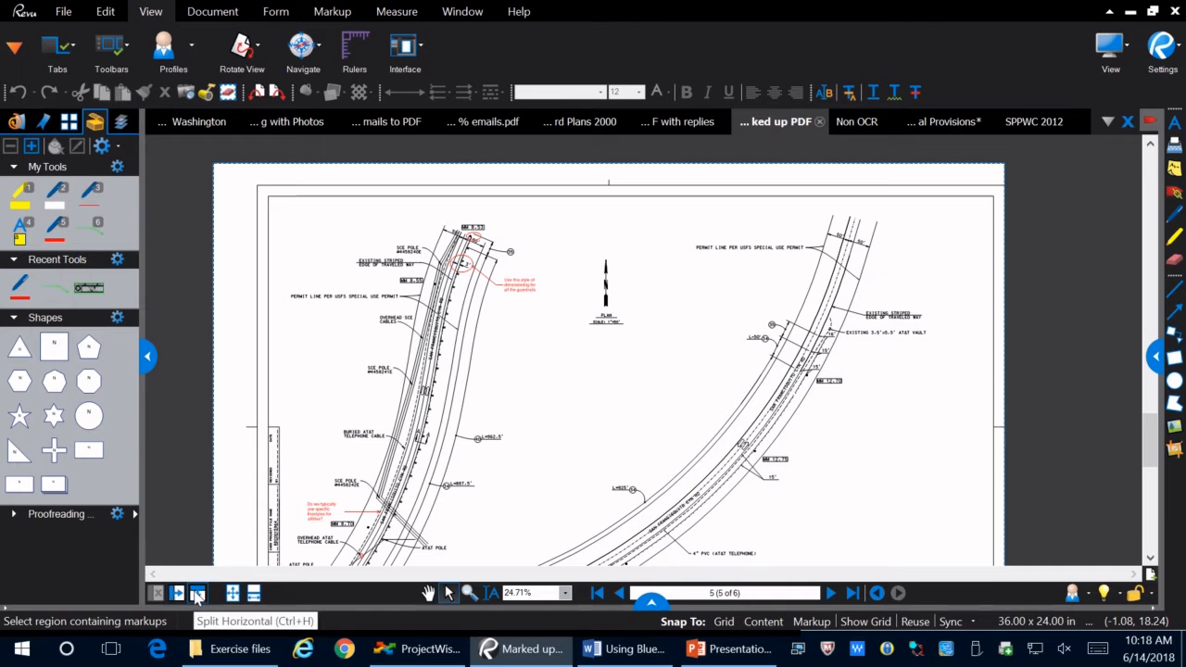
# Split the Marked up PDF view vertically and detach the second view into a floating window
pyautogui.moveTo(447, 8)
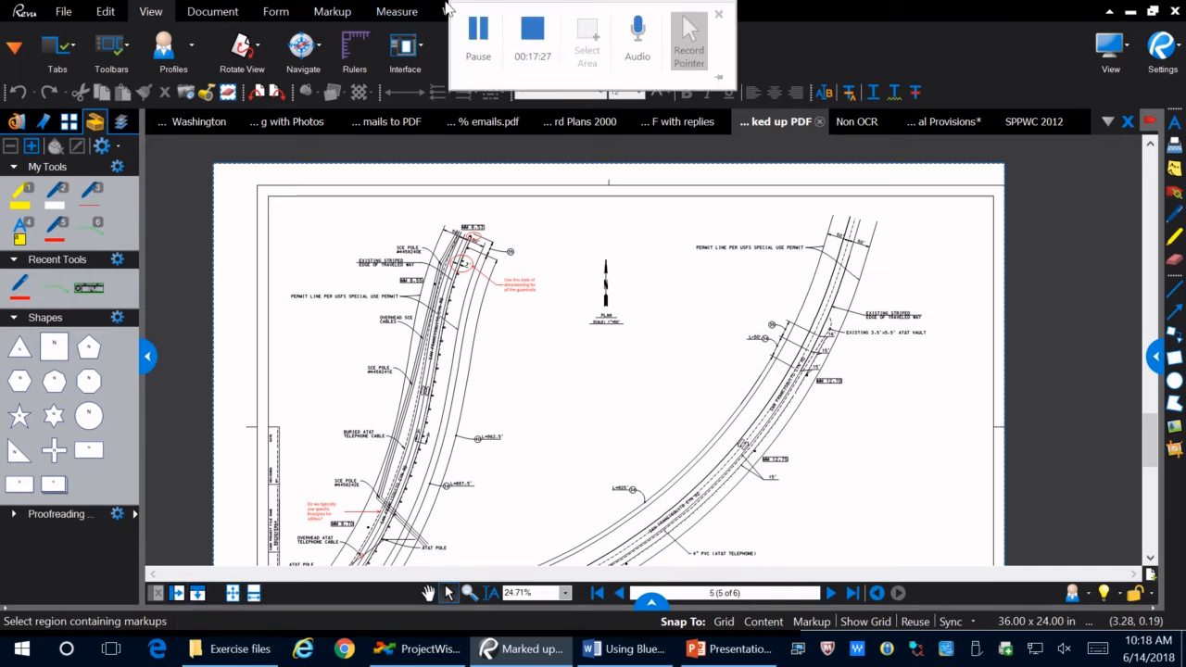
pyautogui.click(446, 17)
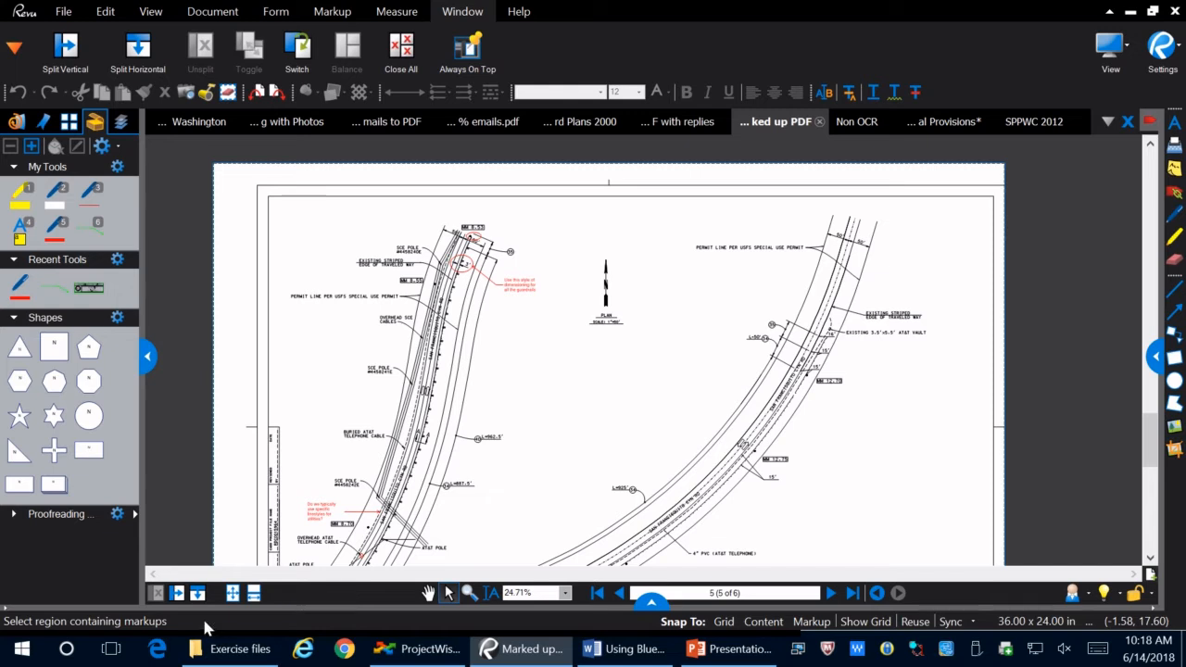
pyautogui.click(177, 593)
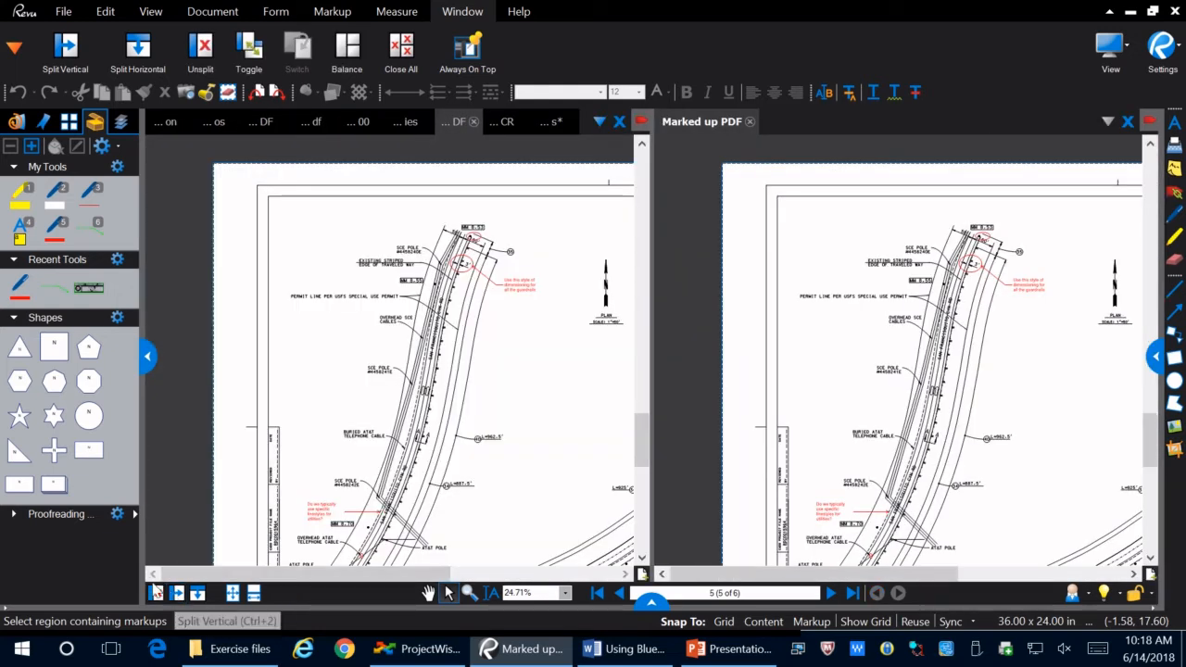
pyautogui.moveTo(701, 127); pyautogui.dragTo(788, 160)
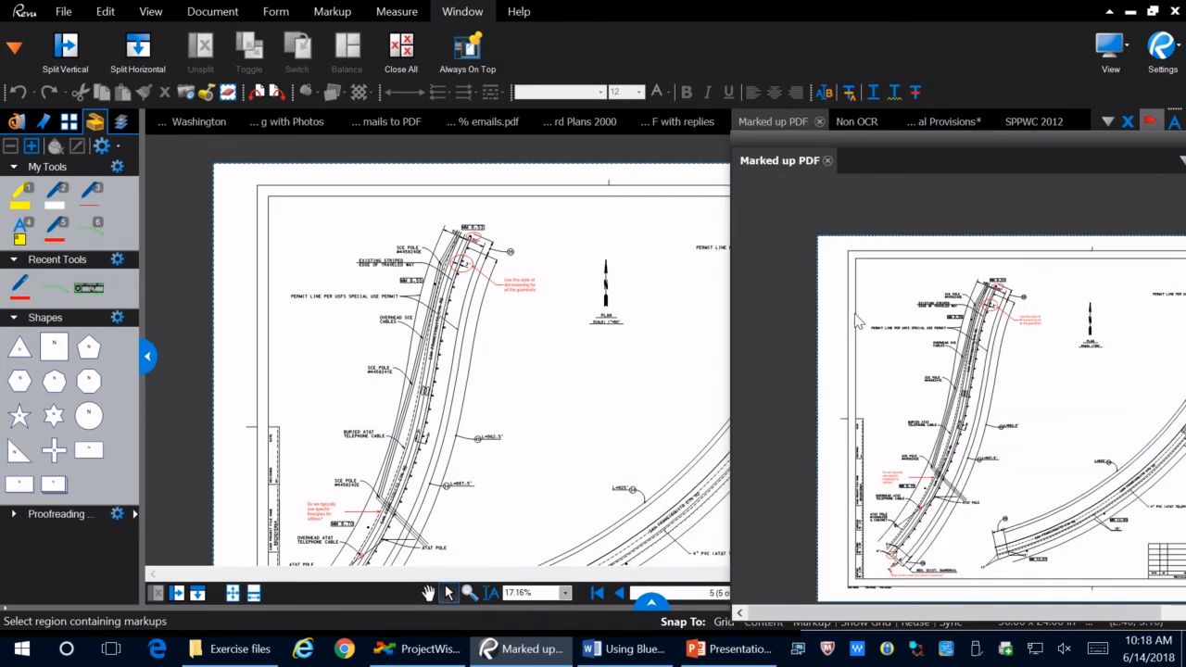
# Browse the floating view to the construction legend on page 2 and the main view to page 6
pyautogui.scroll(3, 924, 480)
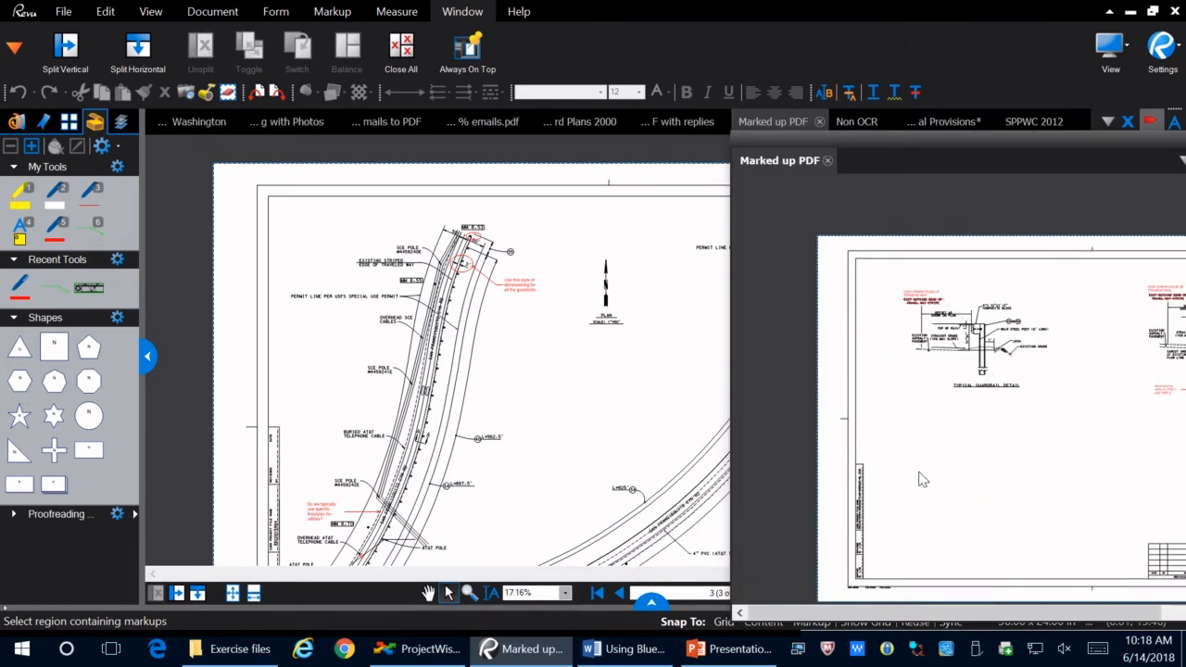
pyautogui.scroll(3, 848, 305)
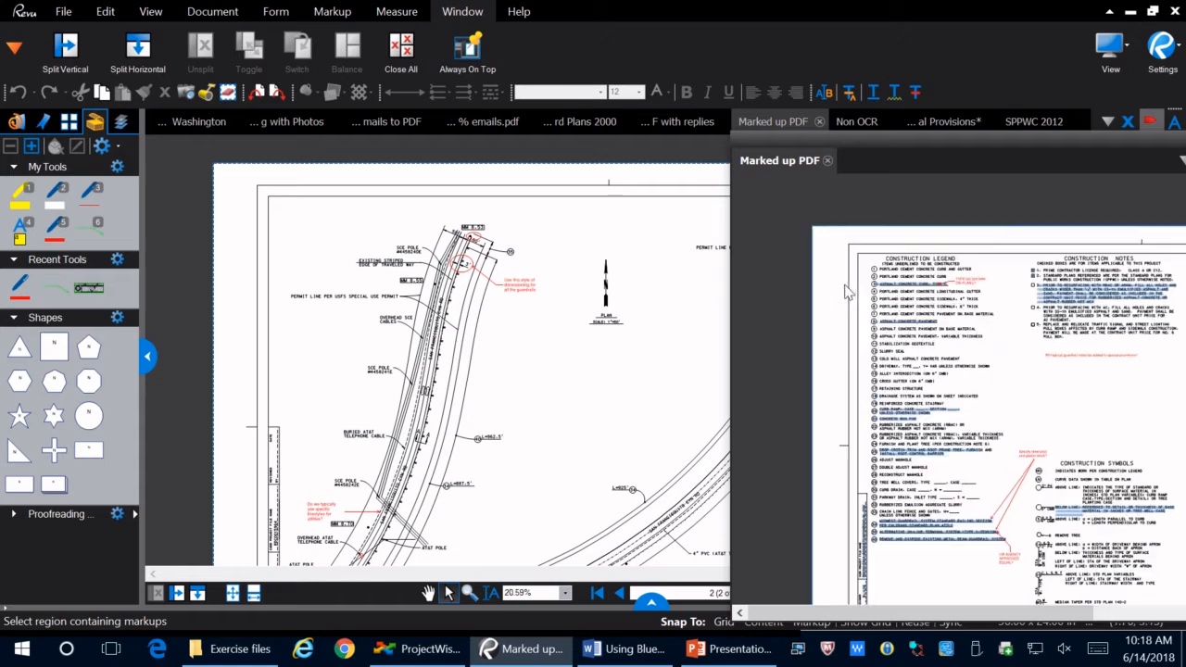
pyautogui.scroll(-1, 848, 299)
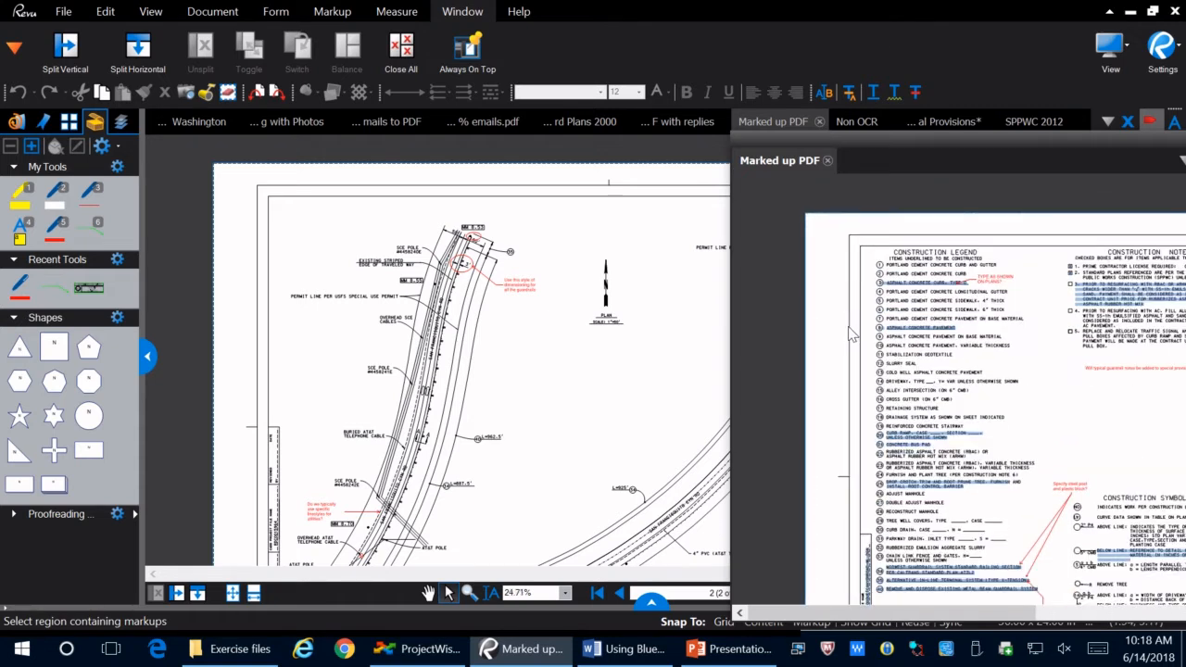
pyautogui.click(594, 414)
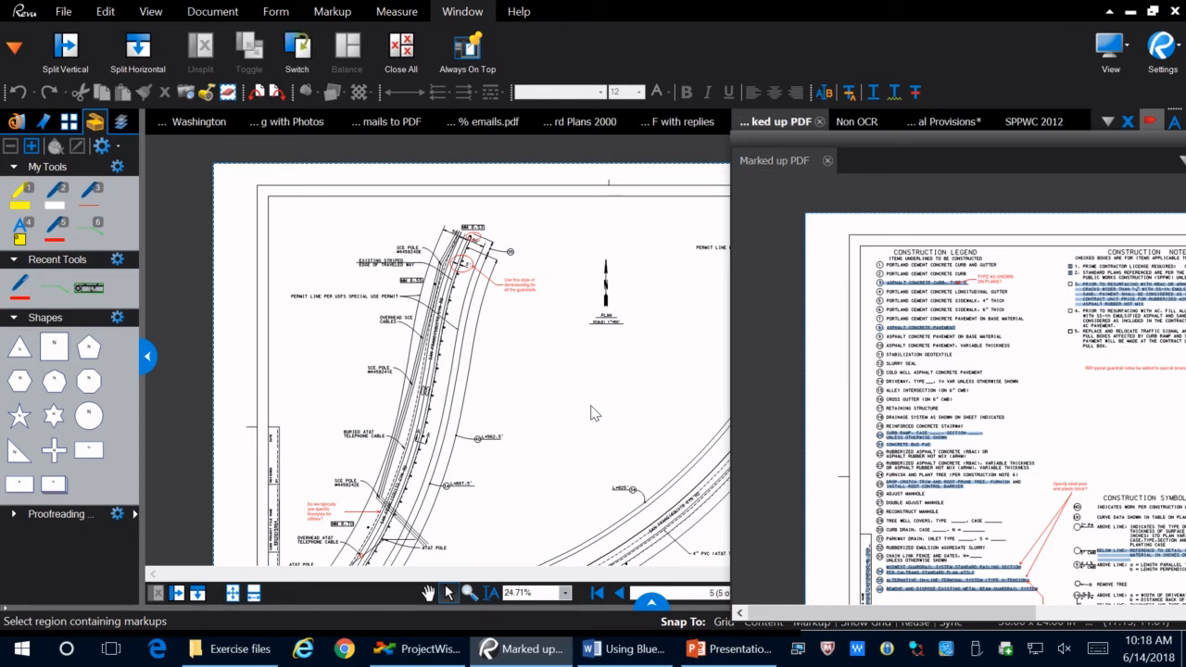
pyautogui.scroll(-1, 582, 407)
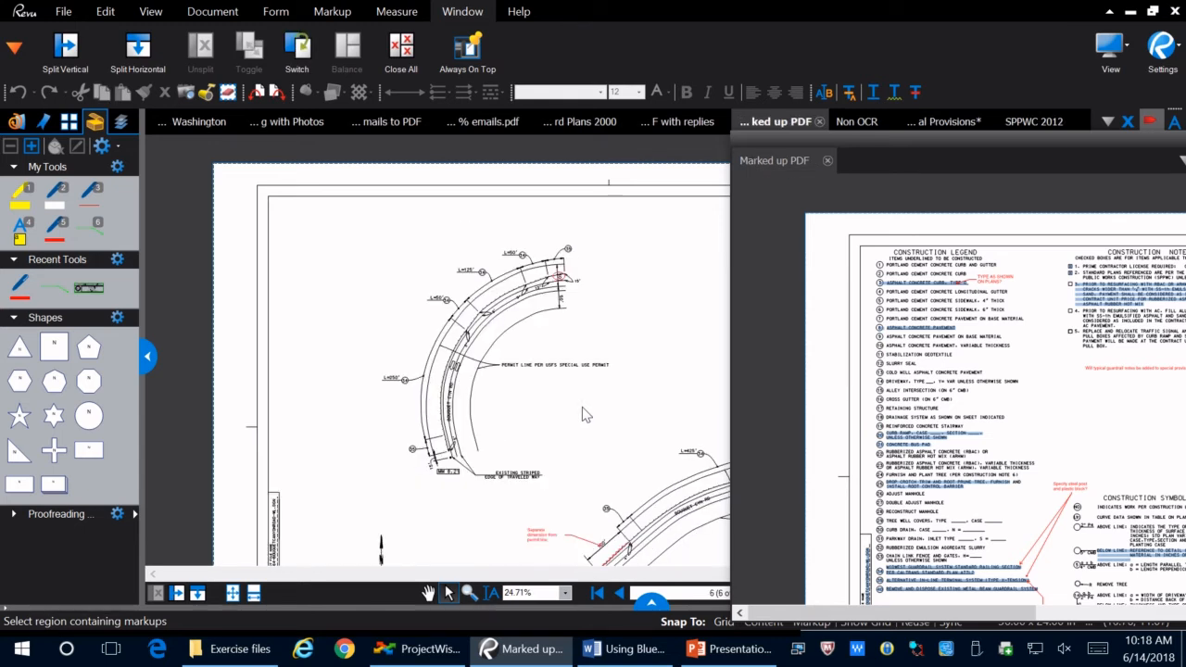
pyautogui.scroll(1, 565, 409)
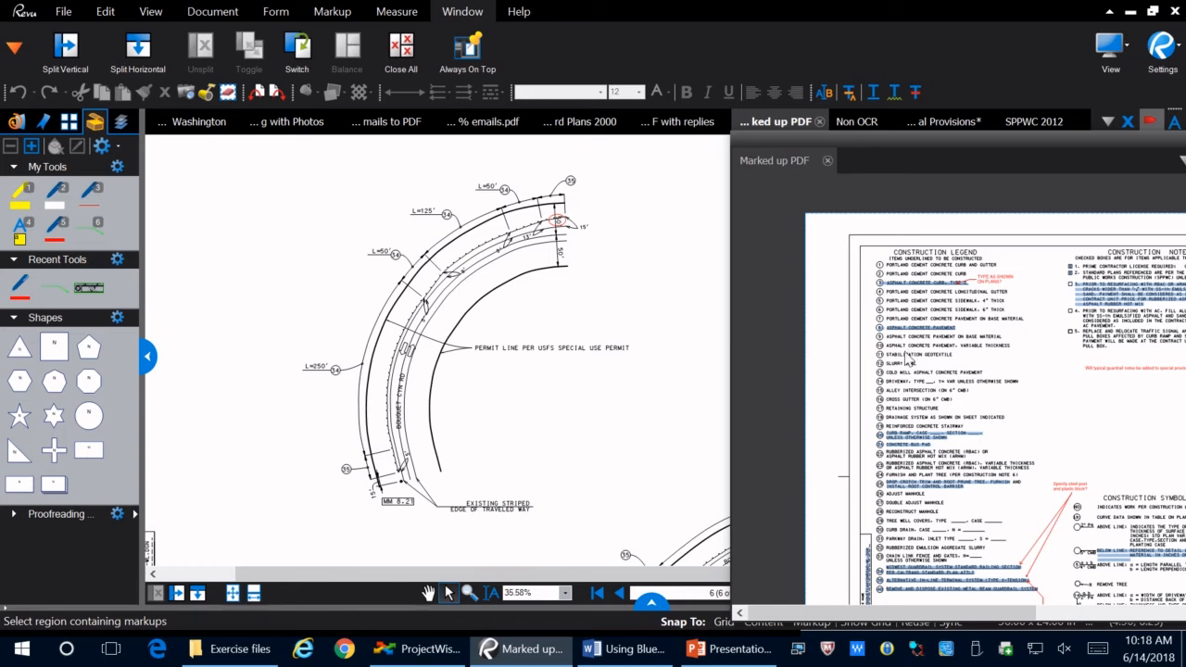
# Go to the typical guardrail detail on page 3 in the floating view and reposition the floating window beside the main view
pyautogui.click(891, 392)
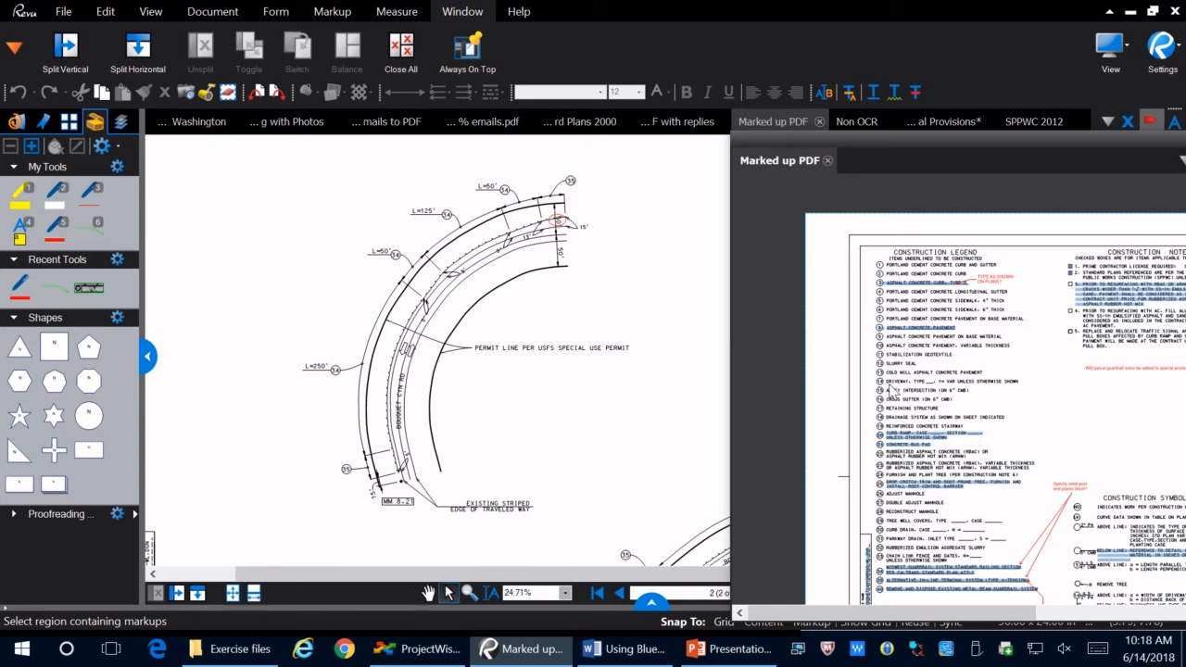
pyautogui.scroll(-1, 890, 391)
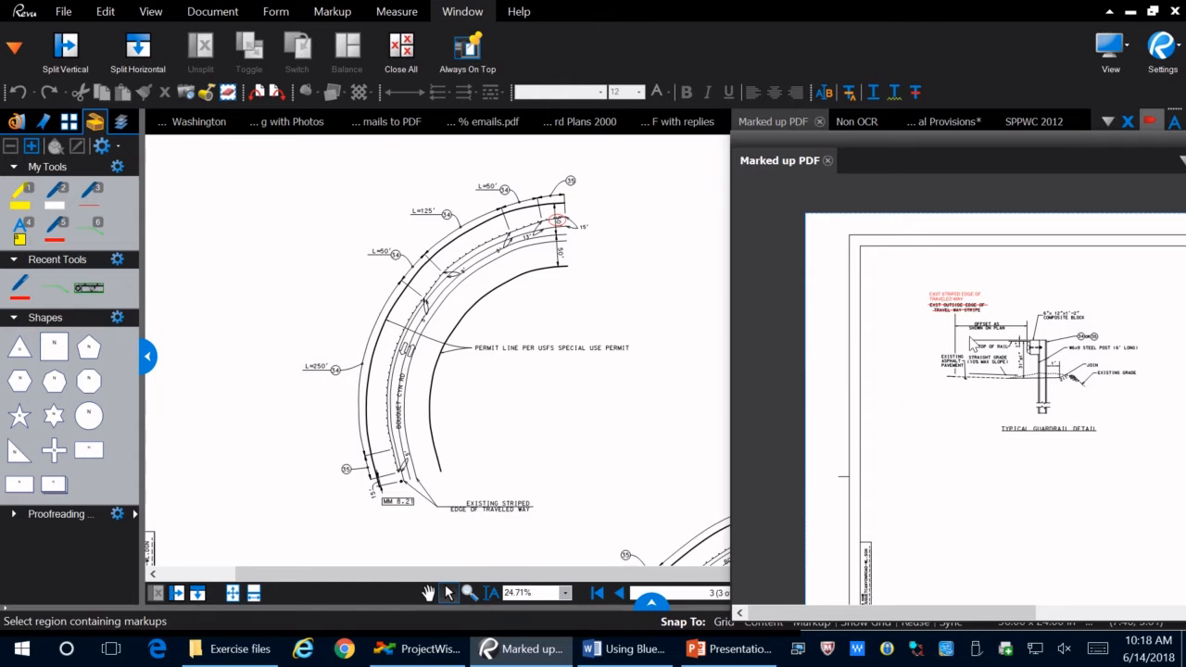
pyautogui.scroll(1, 969, 340)
pyautogui.click(658, 378)
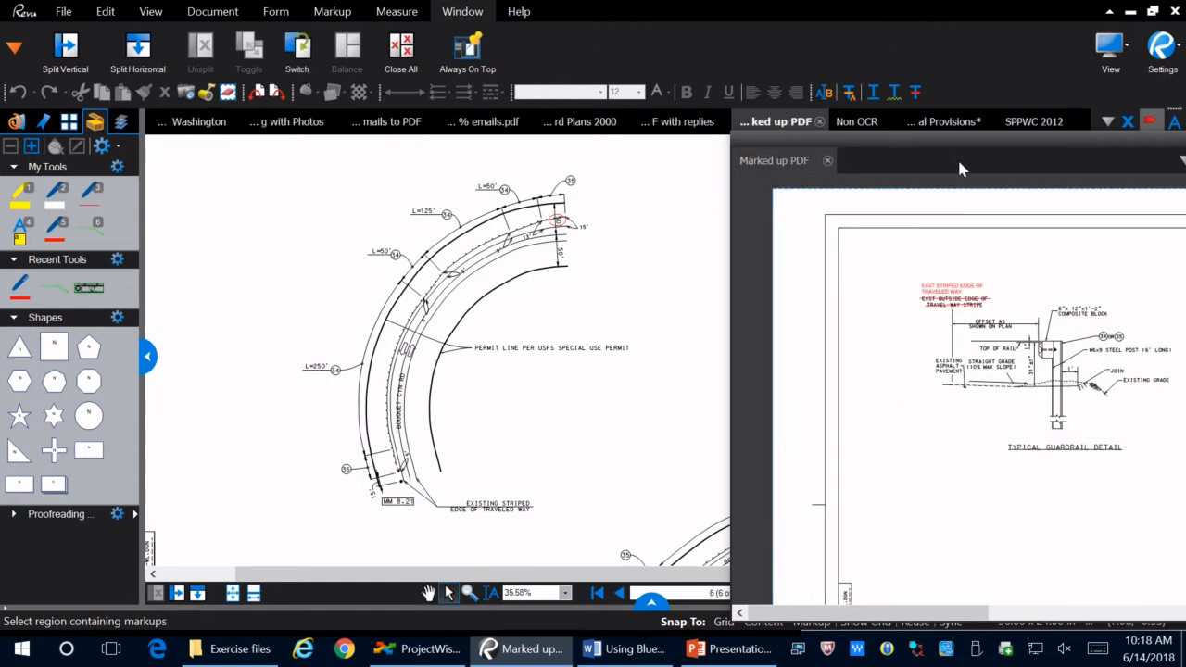
pyautogui.moveTo(973, 145); pyautogui.dragTo(918, 100)
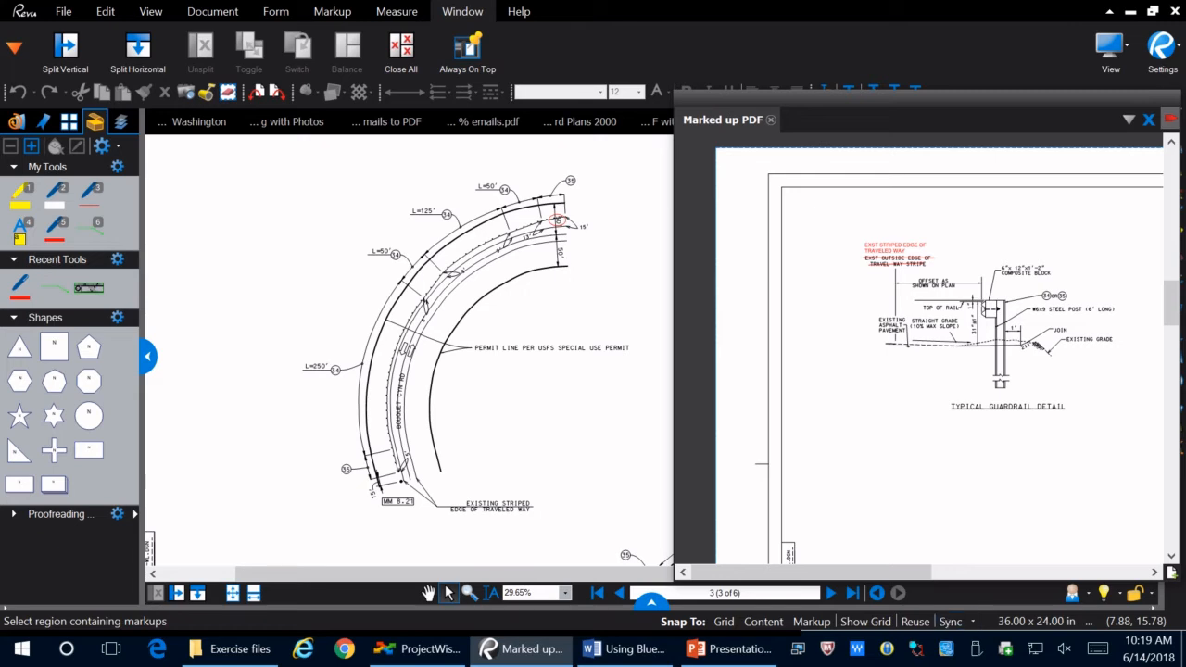
# Turn on view synchronization and page back to page 1 in both views
pyautogui.click(949, 621)
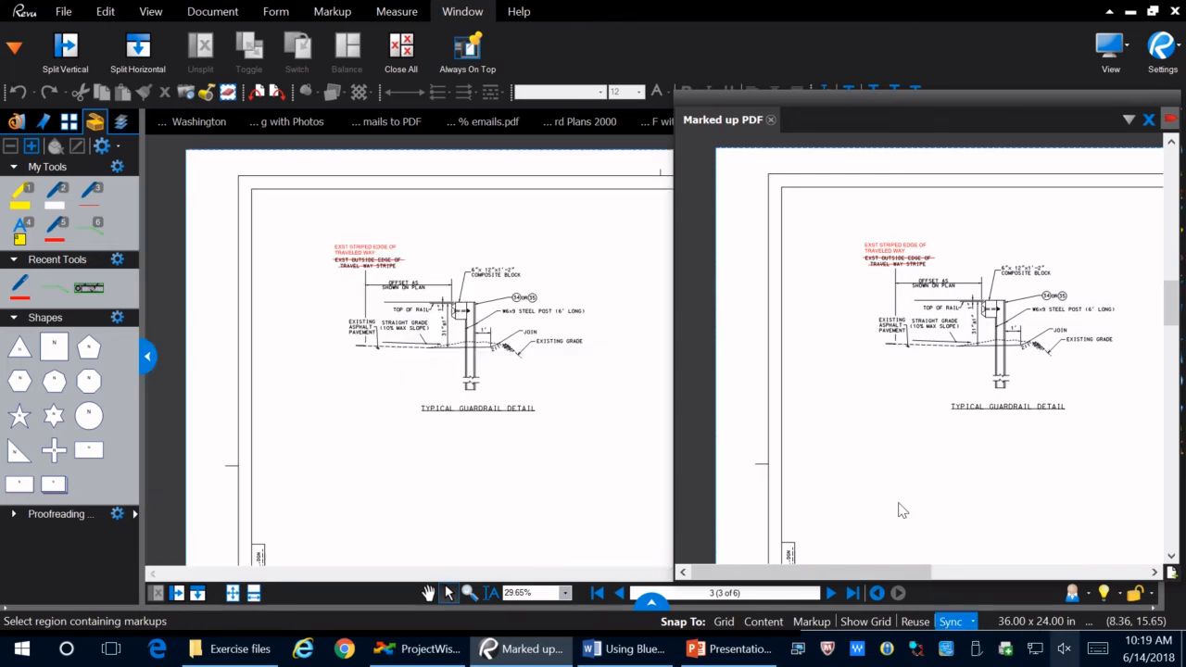
pyautogui.click(532, 382)
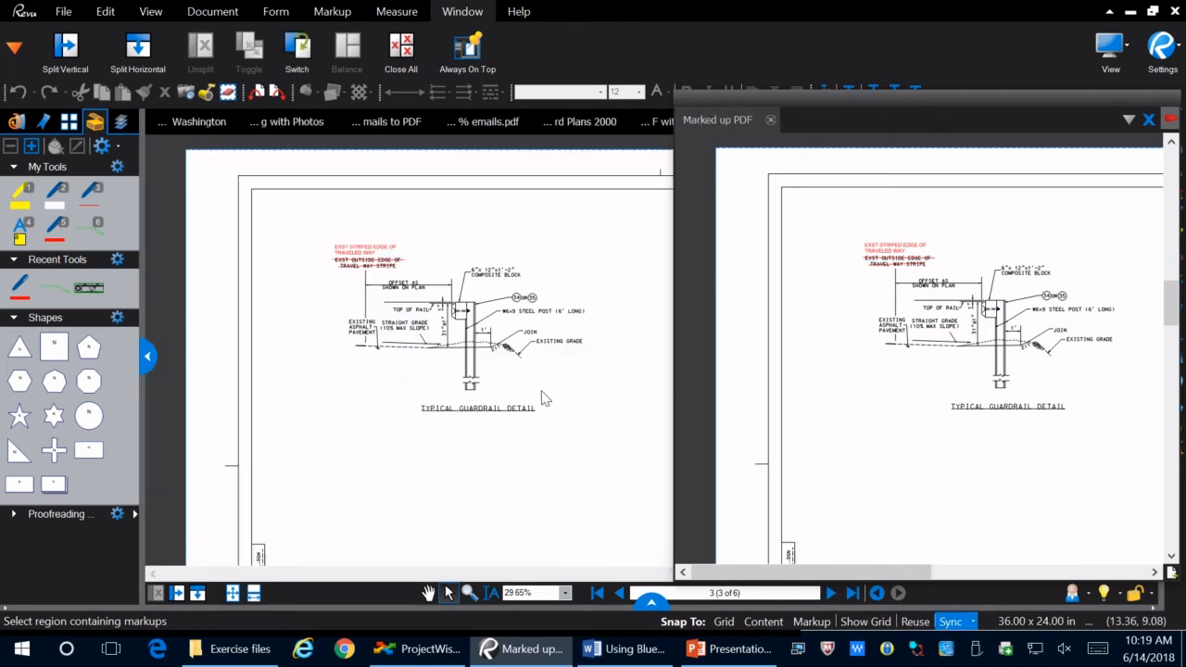
pyautogui.click(947, 454)
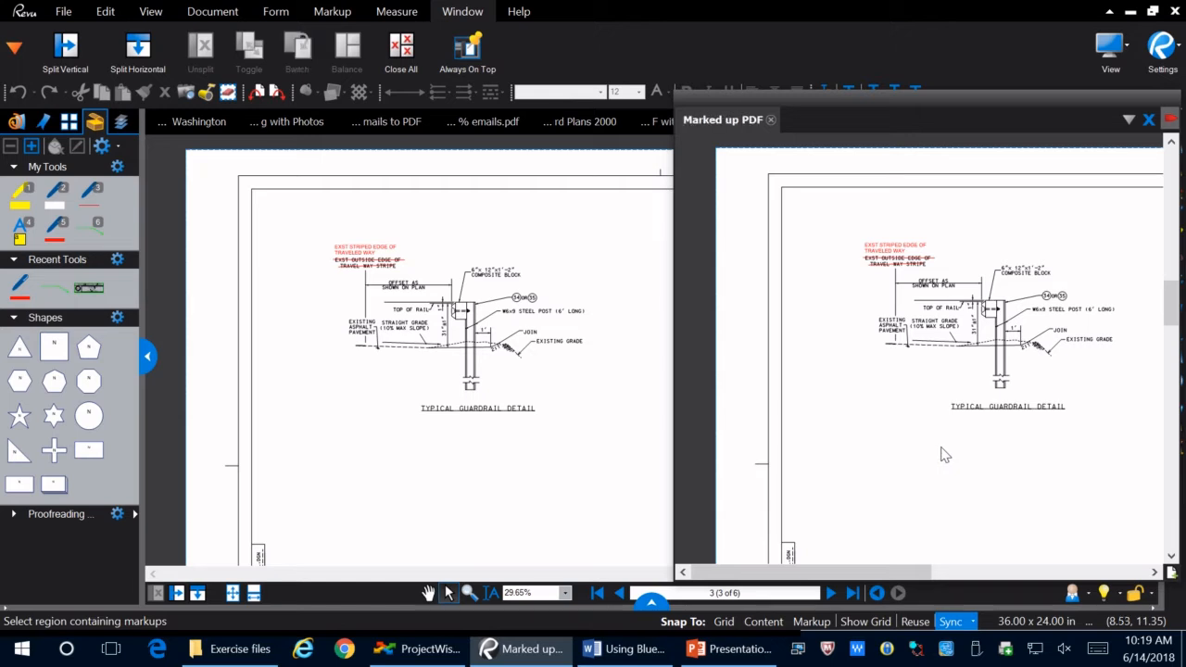
pyautogui.scroll(2, 941, 455)
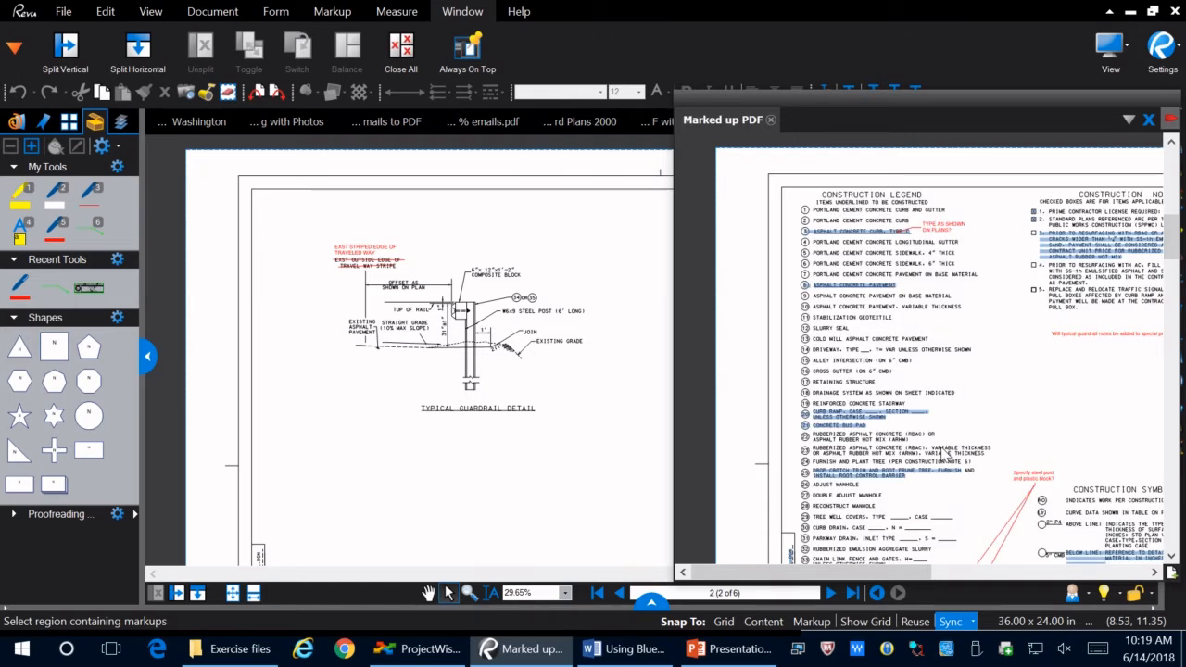
pyautogui.scroll(2, 942, 454)
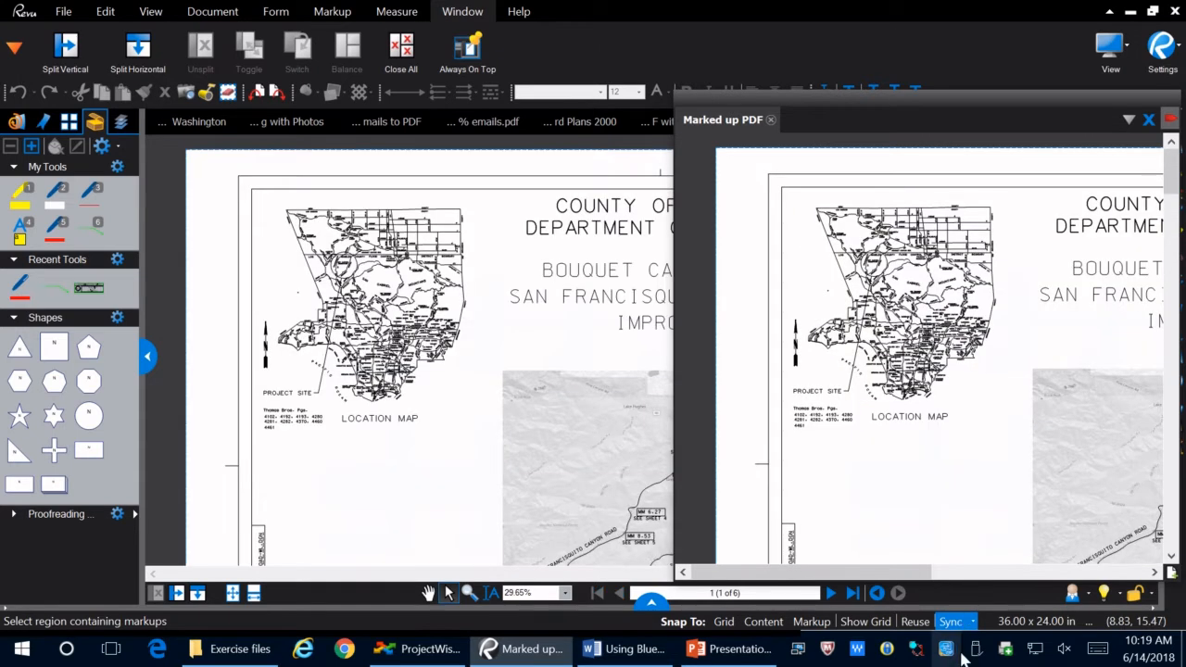
# Turn off the Document synchronization between the two views
pyautogui.click(972, 622)
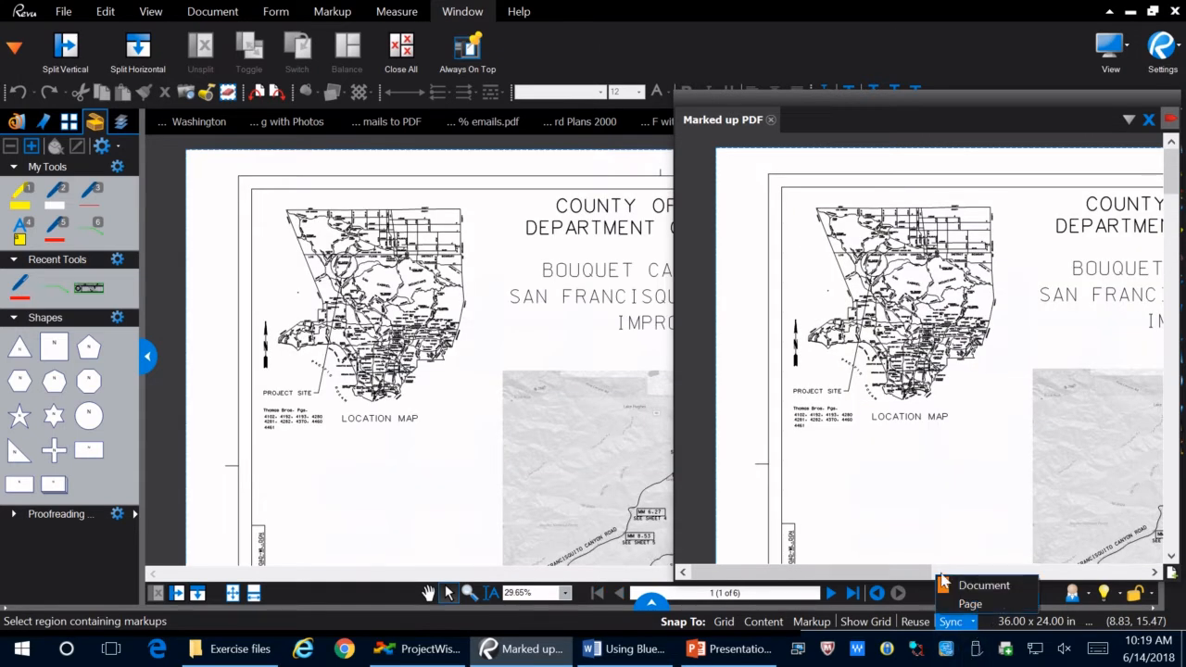
pyautogui.click(948, 589)
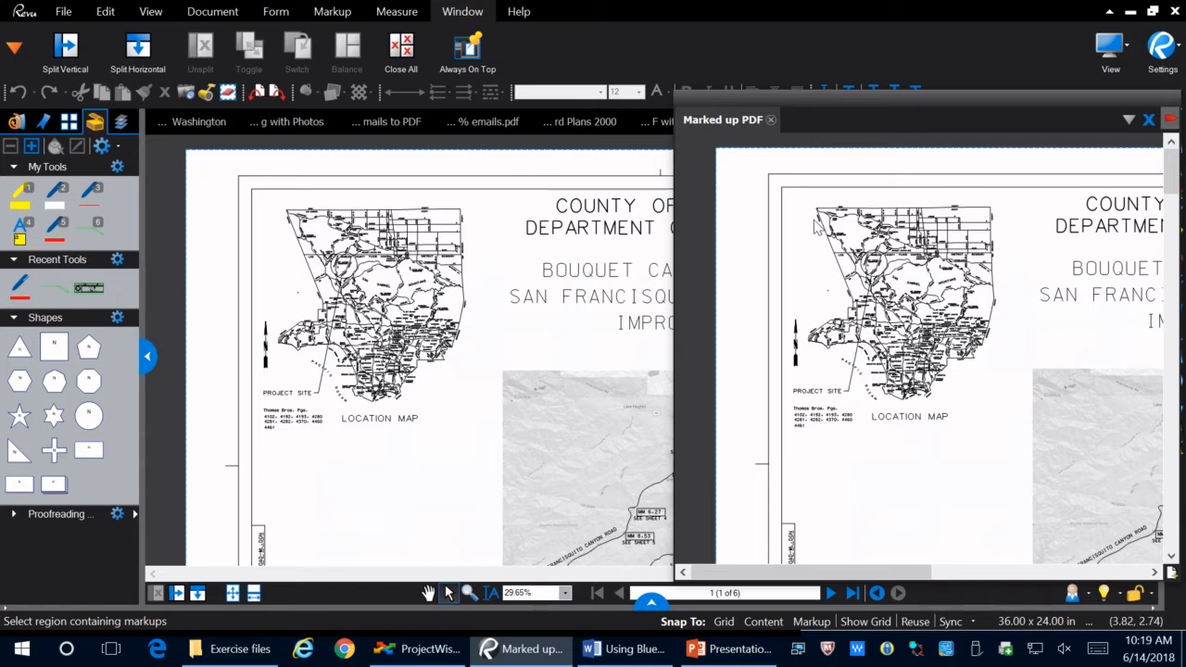
# Return the floating Marked up PDF view to the main window
pyautogui.moveTo(719, 121); pyautogui.dragTo(713, 113)
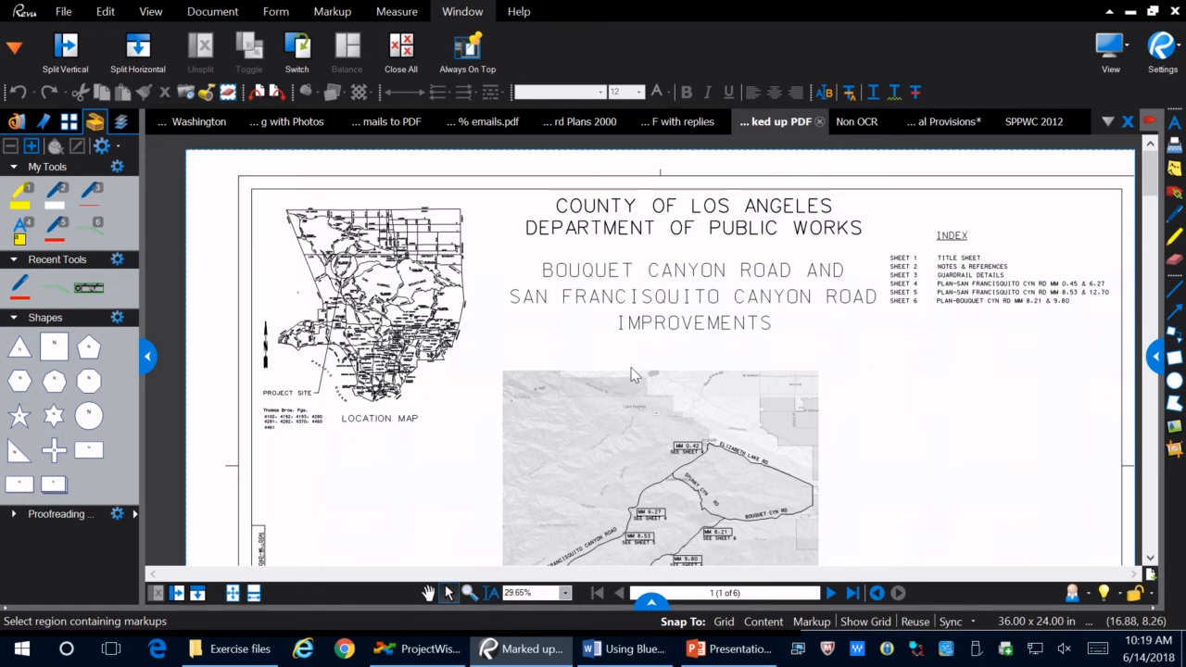
# Switch to the course outline in Word, view the Bluebeam plugin's Create PDF save options, and cancel without saving
pyautogui.click(598, 653)
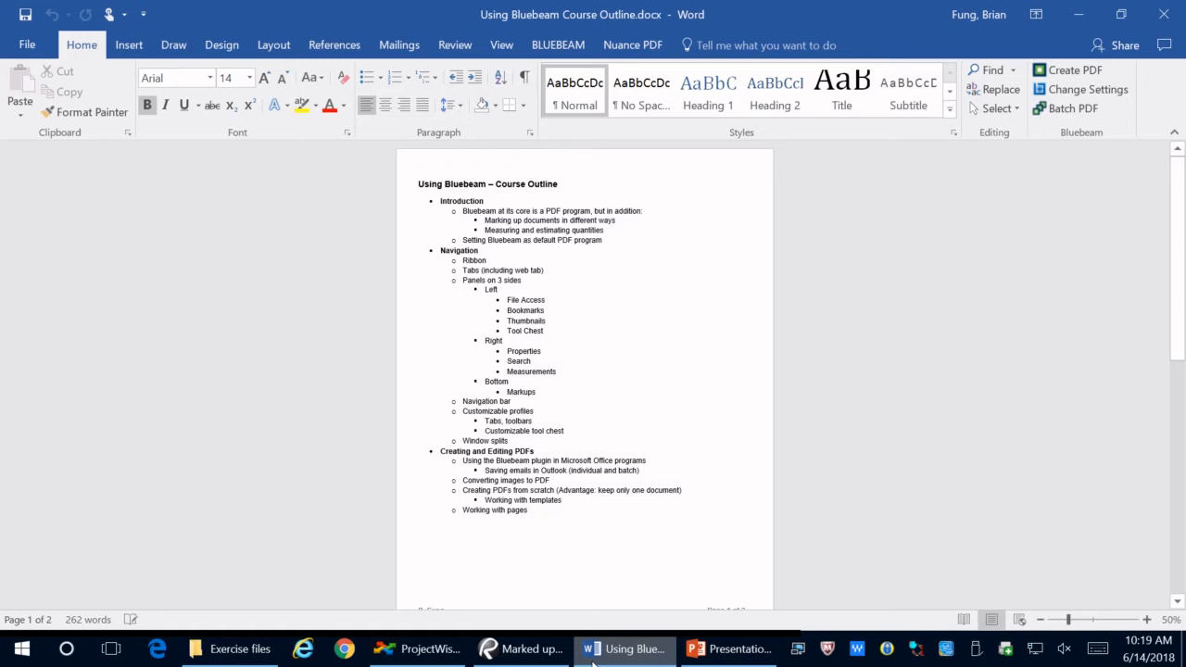
pyautogui.moveTo(525, 40)
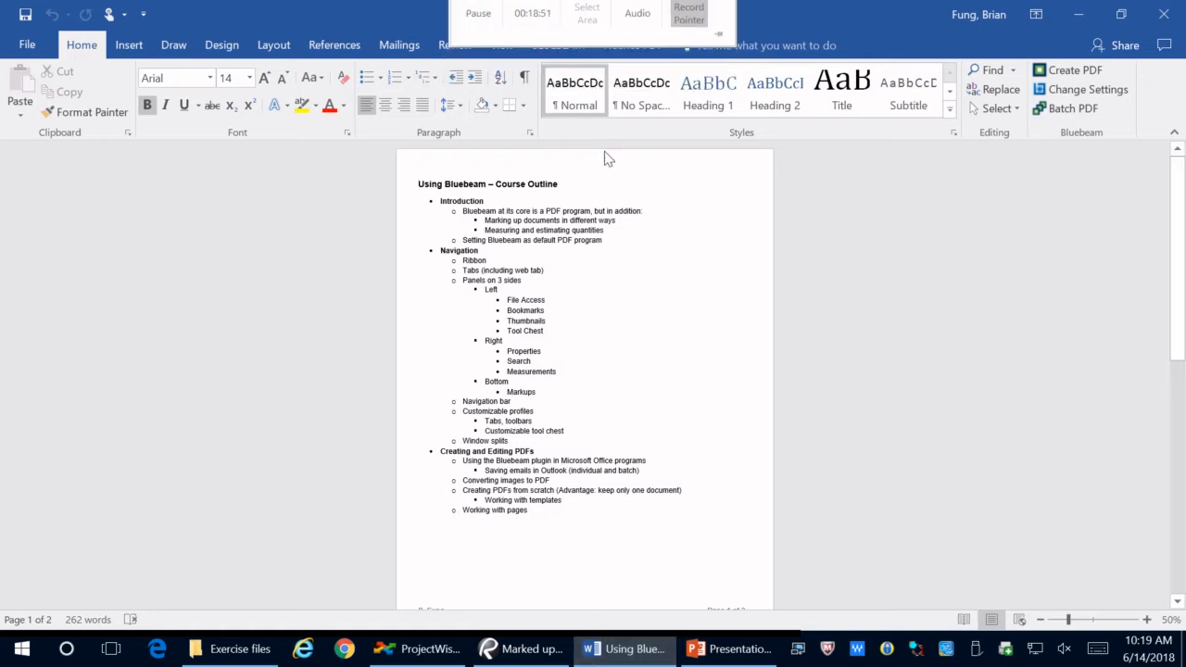
pyautogui.click(565, 51)
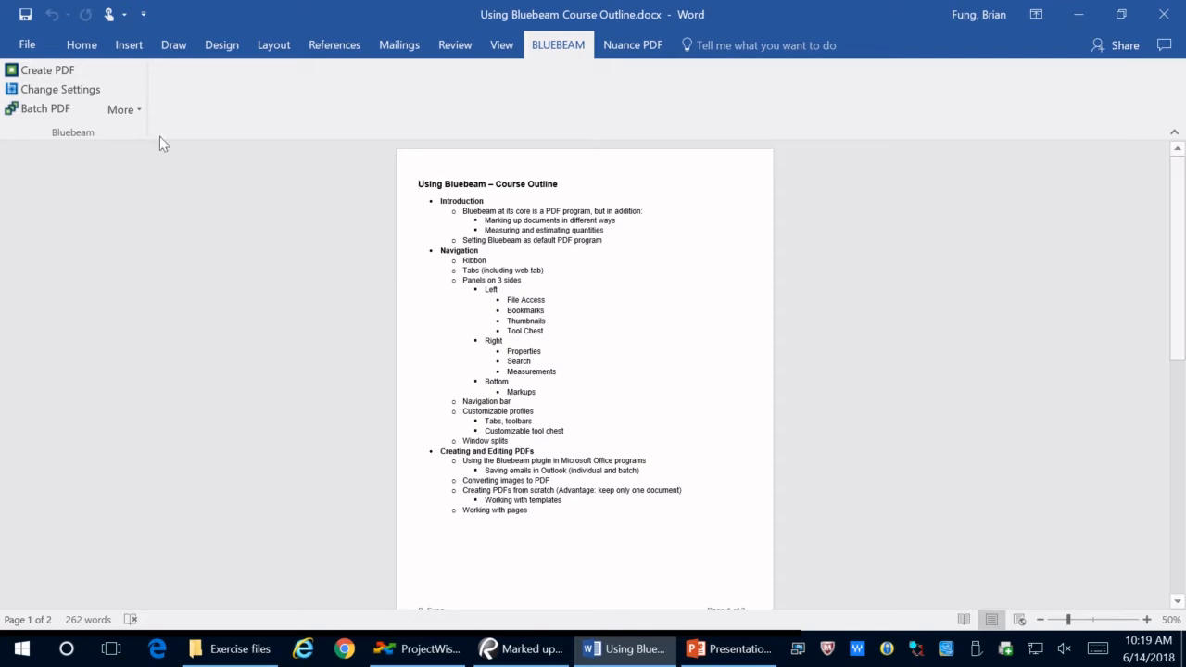
pyautogui.click(37, 69)
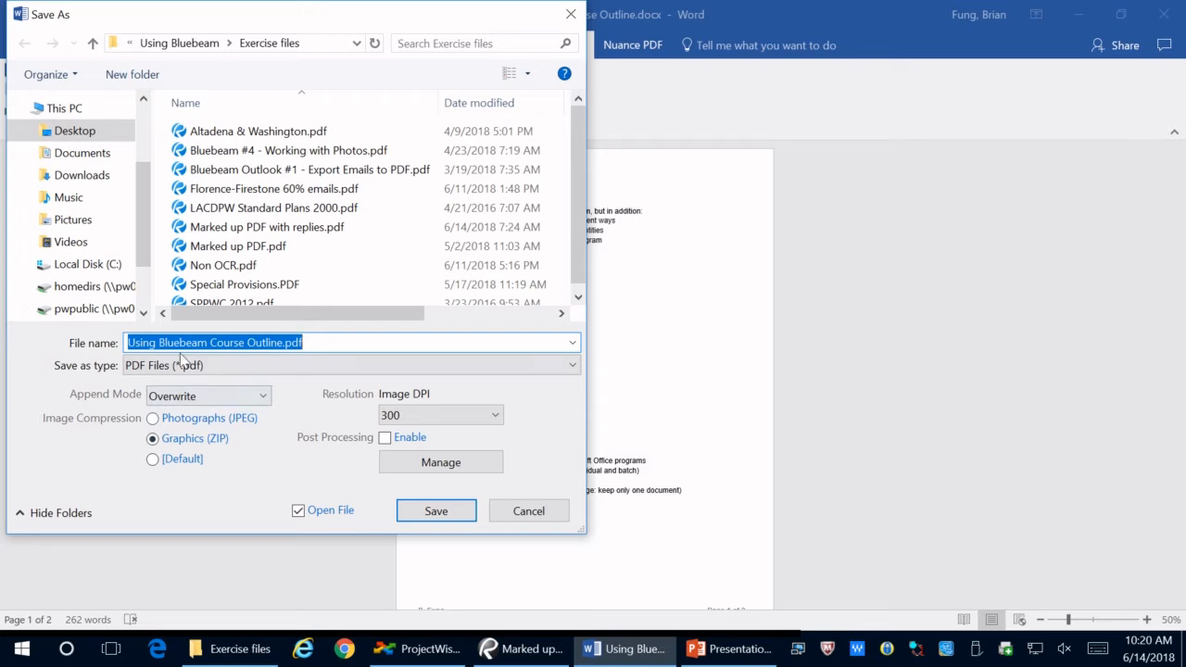
pyautogui.click(517, 512)
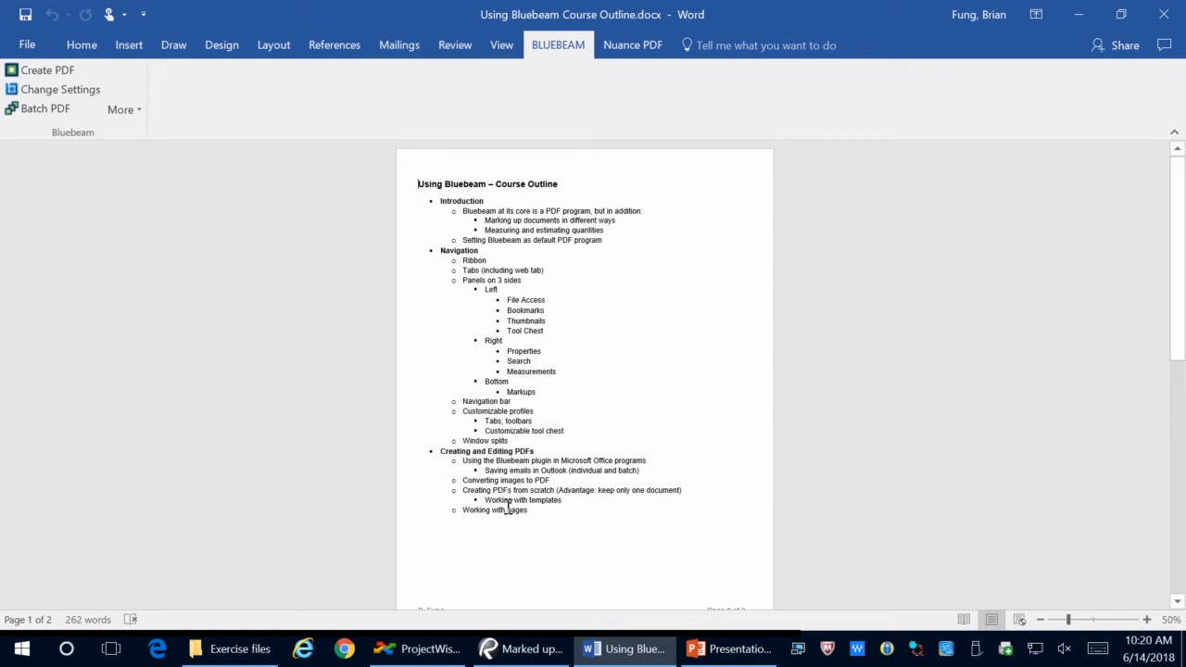
# Switch to Bluebeam Revu and read through the Export Emails to PDF guide to the destination folder instructions on page 2
pyautogui.click(519, 649)
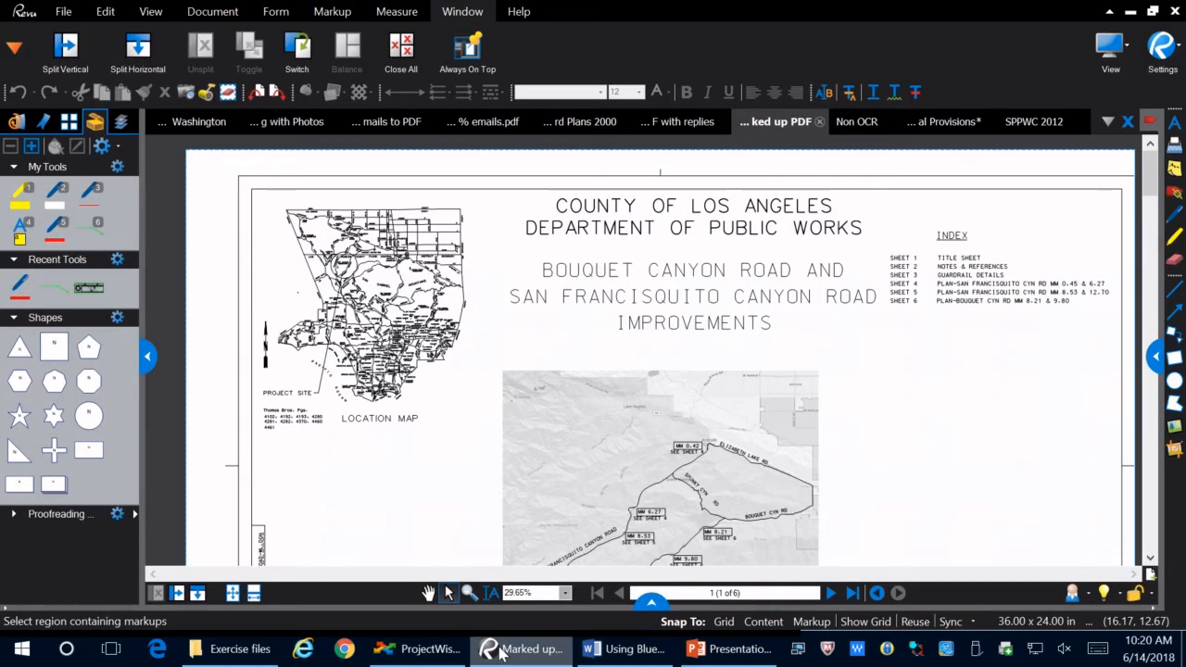
pyautogui.click(383, 128)
pyautogui.scroll(-1, 618, 394)
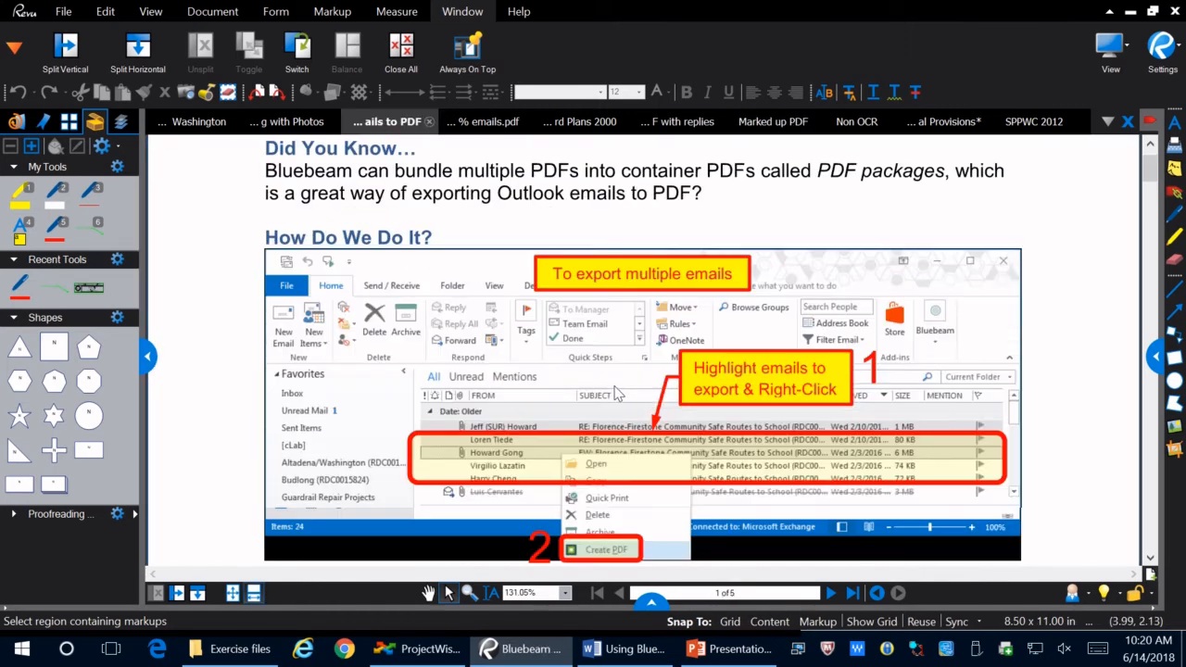
pyautogui.scroll(-3, 594, 398)
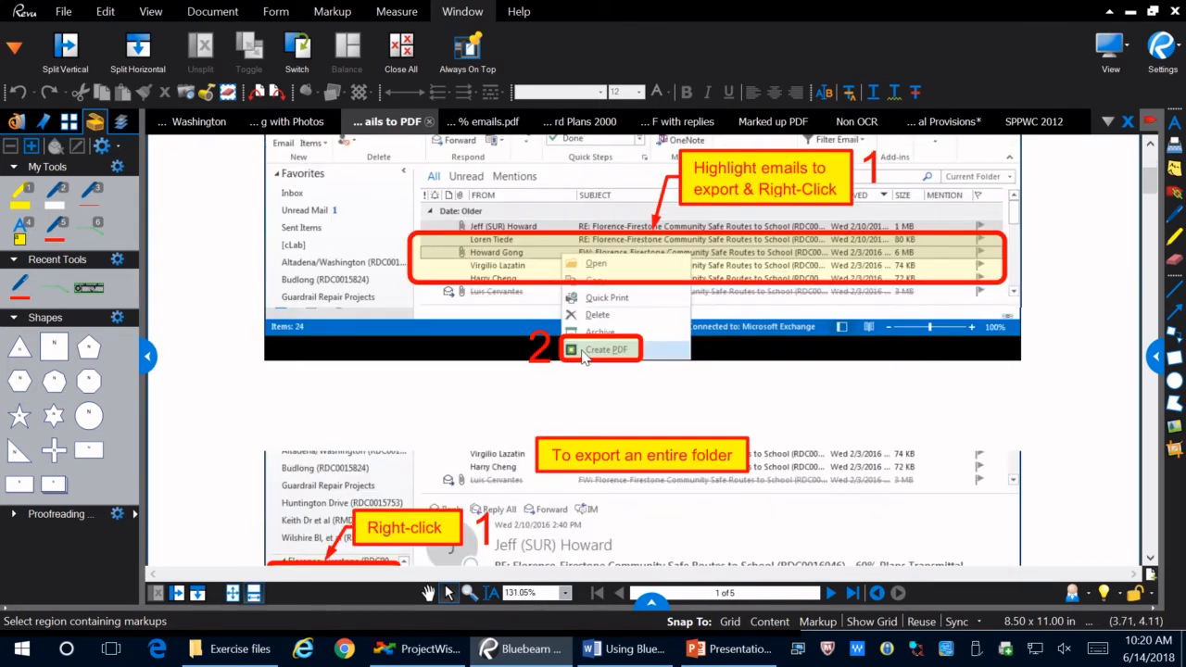
pyautogui.scroll(-10, 574, 357)
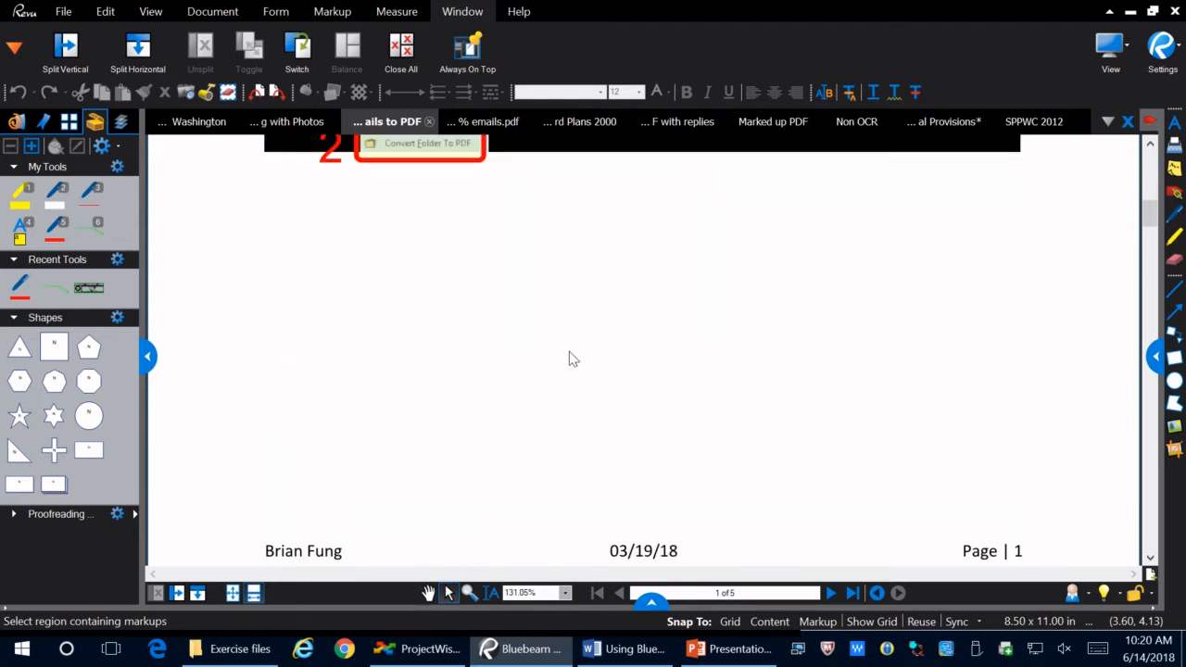
pyautogui.scroll(-3, 572, 358)
pyautogui.scroll(4, 572, 359)
pyautogui.scroll(-9, 572, 358)
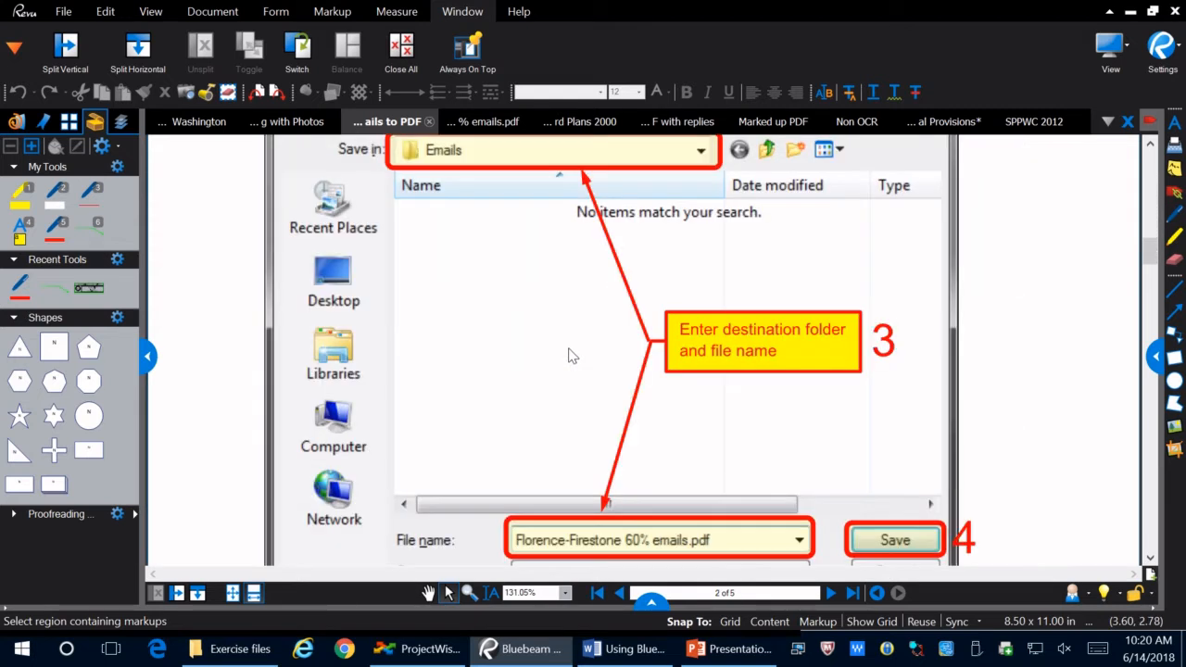
# Show the Florence-Firestone 60% emails PDF package and browse through its nested folders to the 60%25 folder
pyautogui.click(508, 123)
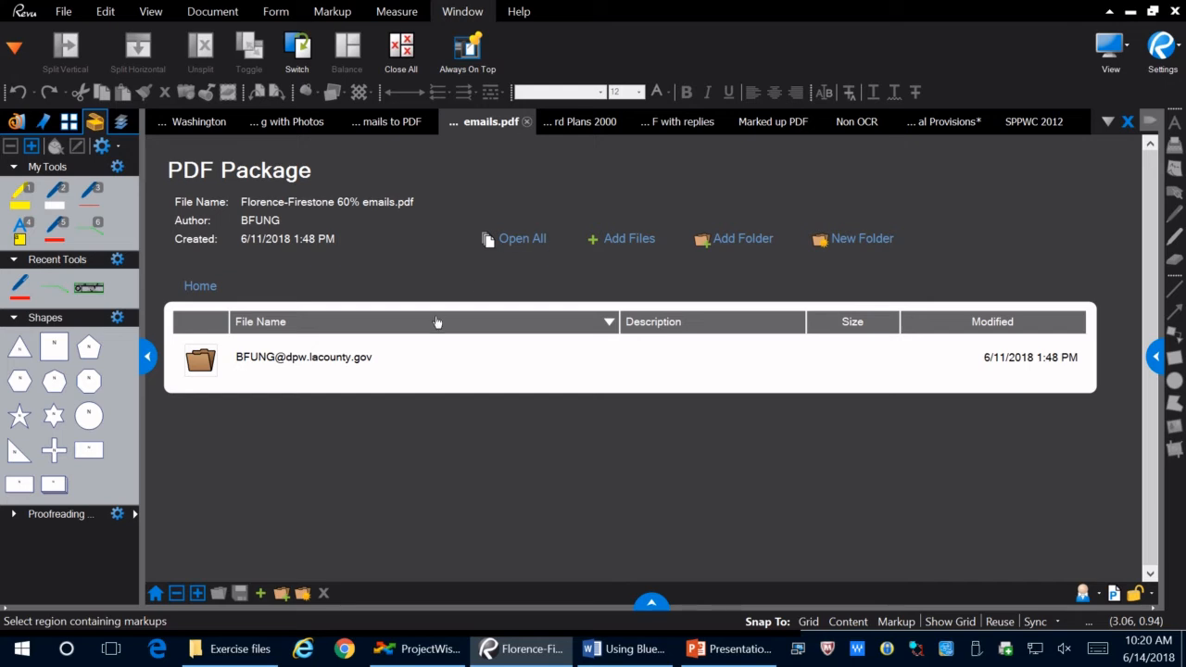
pyautogui.doubleClick(296, 360)
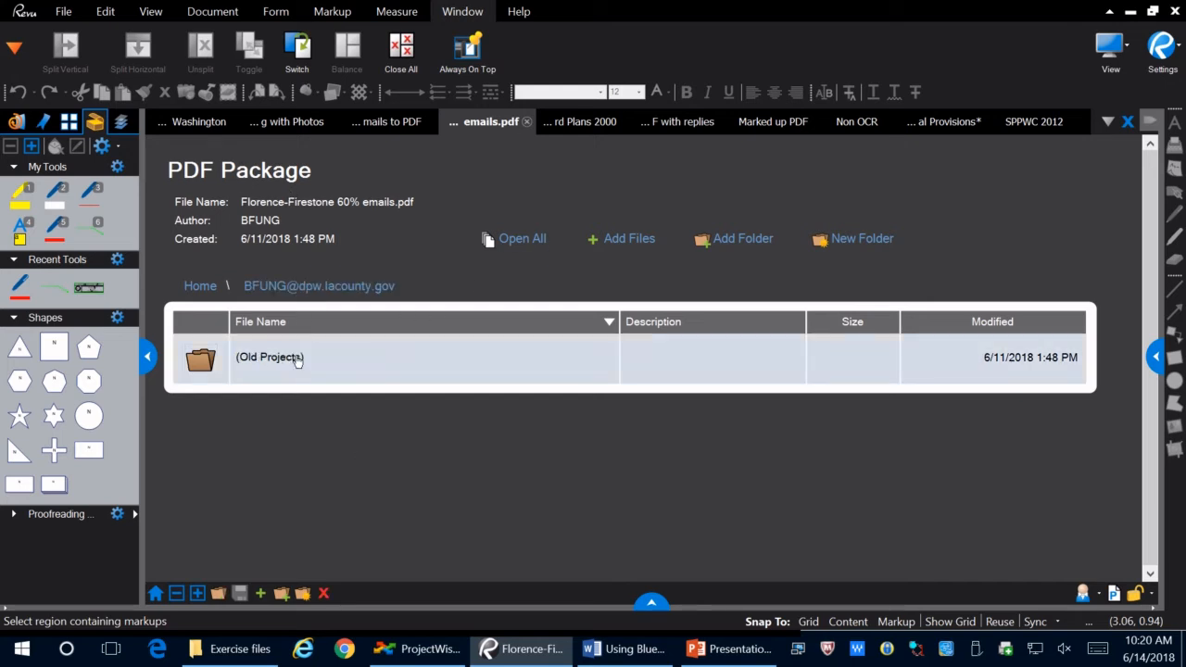
pyautogui.doubleClick(295, 361)
pyautogui.doubleClick(295, 360)
pyautogui.doubleClick(266, 371)
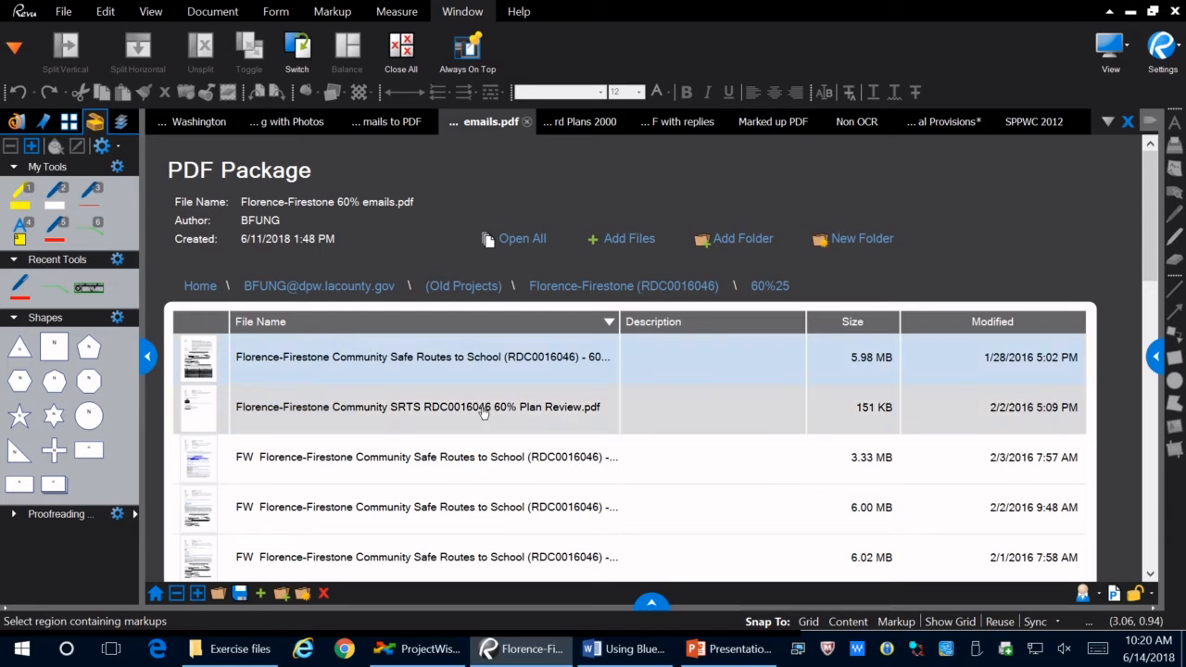
# View the first email and its RD 60% attachment, keeping the Untitled viewports, and close both documents
pyautogui.doubleClick(275, 360)
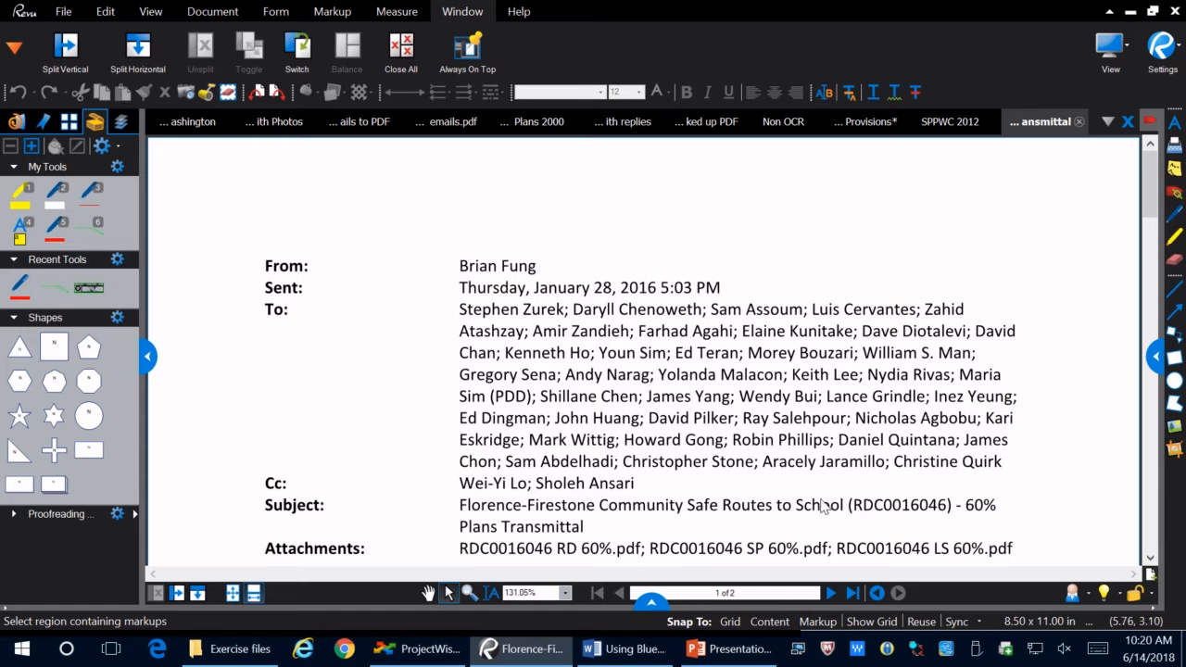
pyautogui.click(1079, 121)
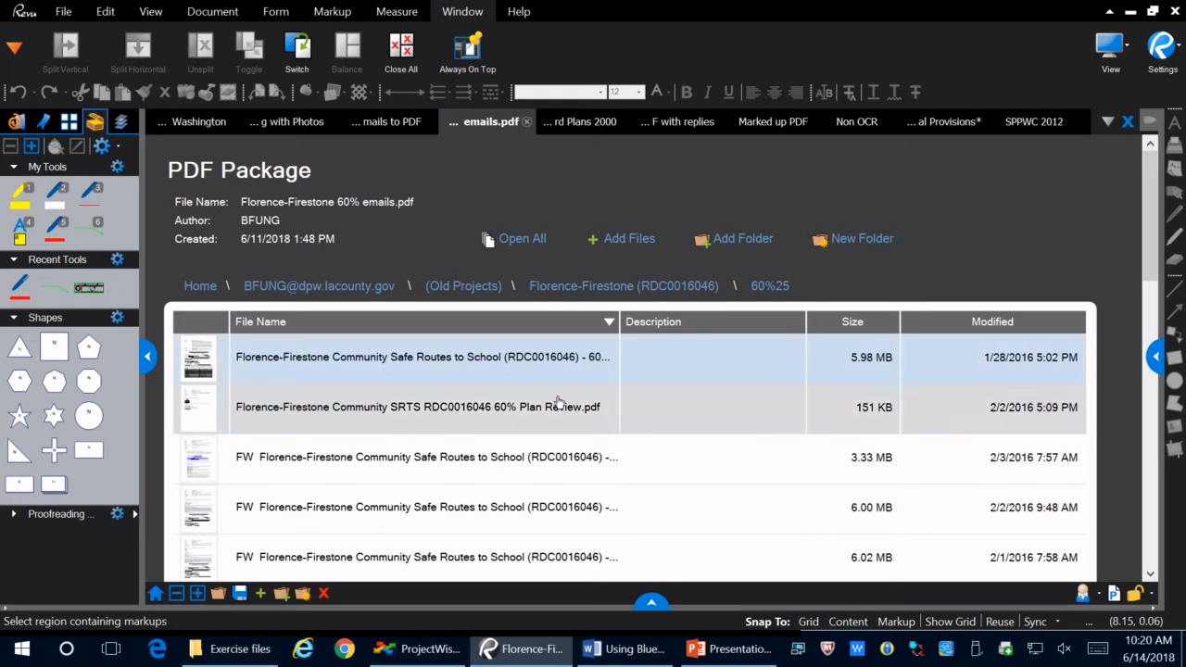
pyautogui.doubleClick(437, 360)
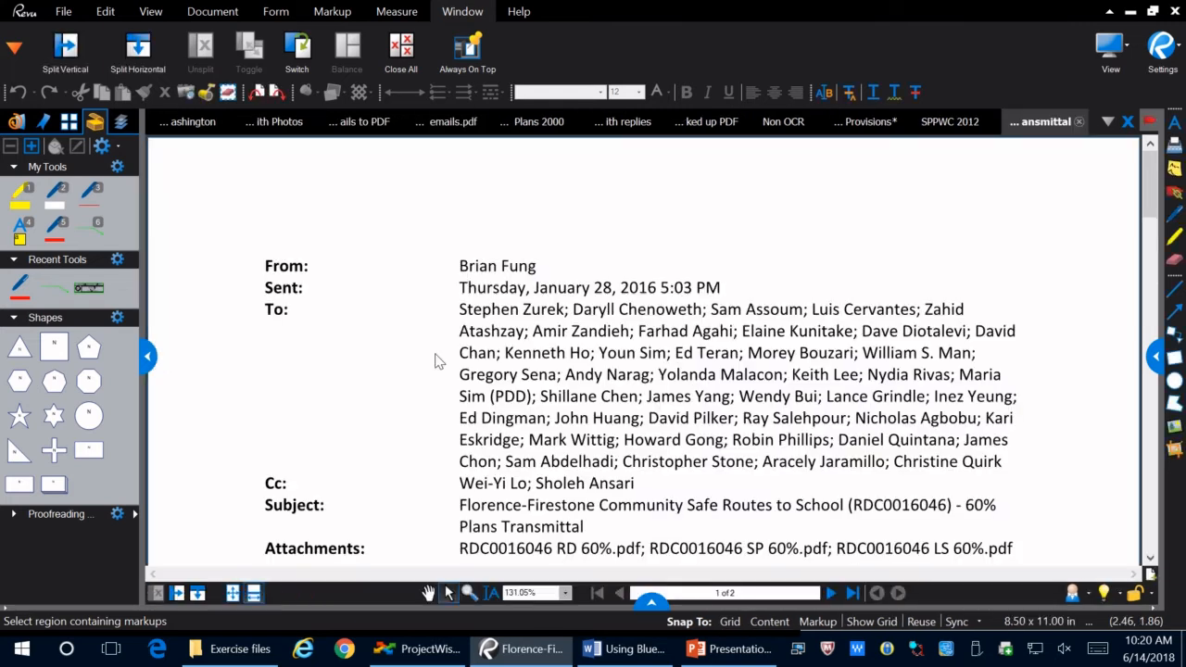
pyautogui.scroll(-1, 436, 360)
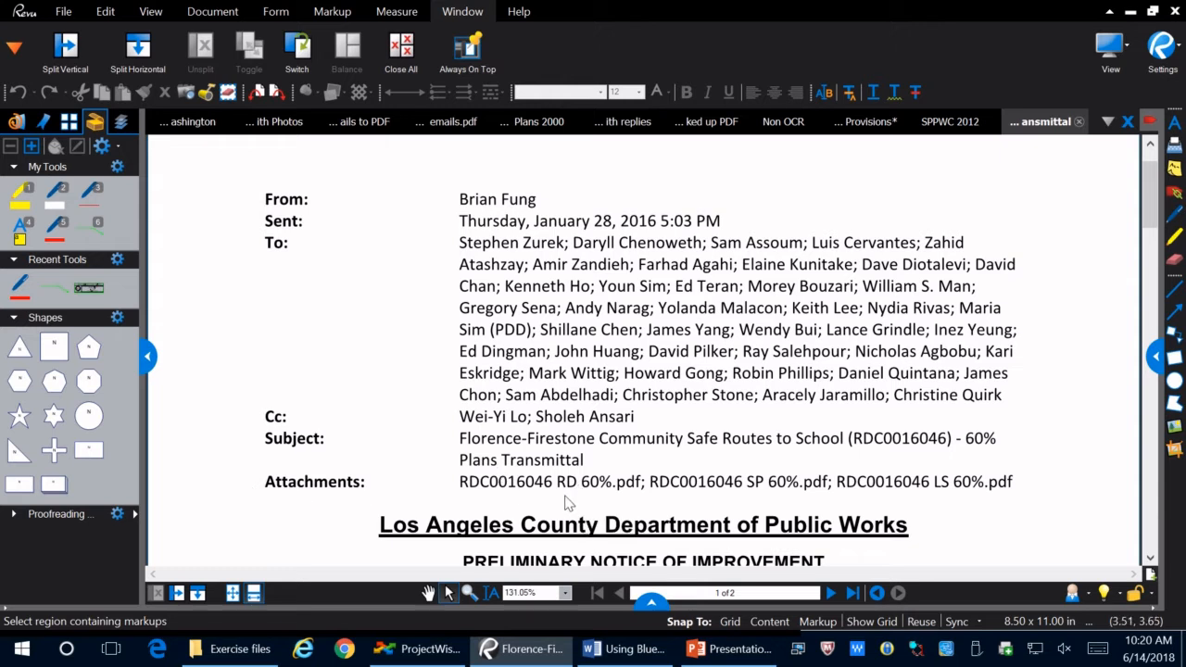
pyautogui.doubleClick(568, 488)
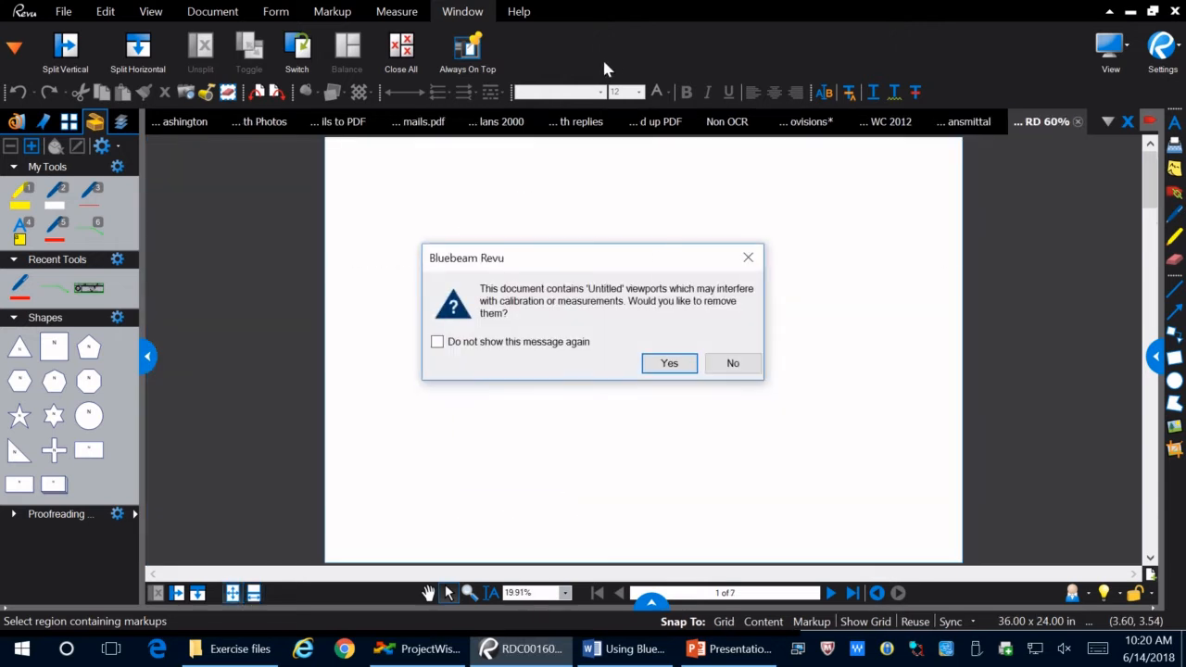
pyautogui.click(731, 362)
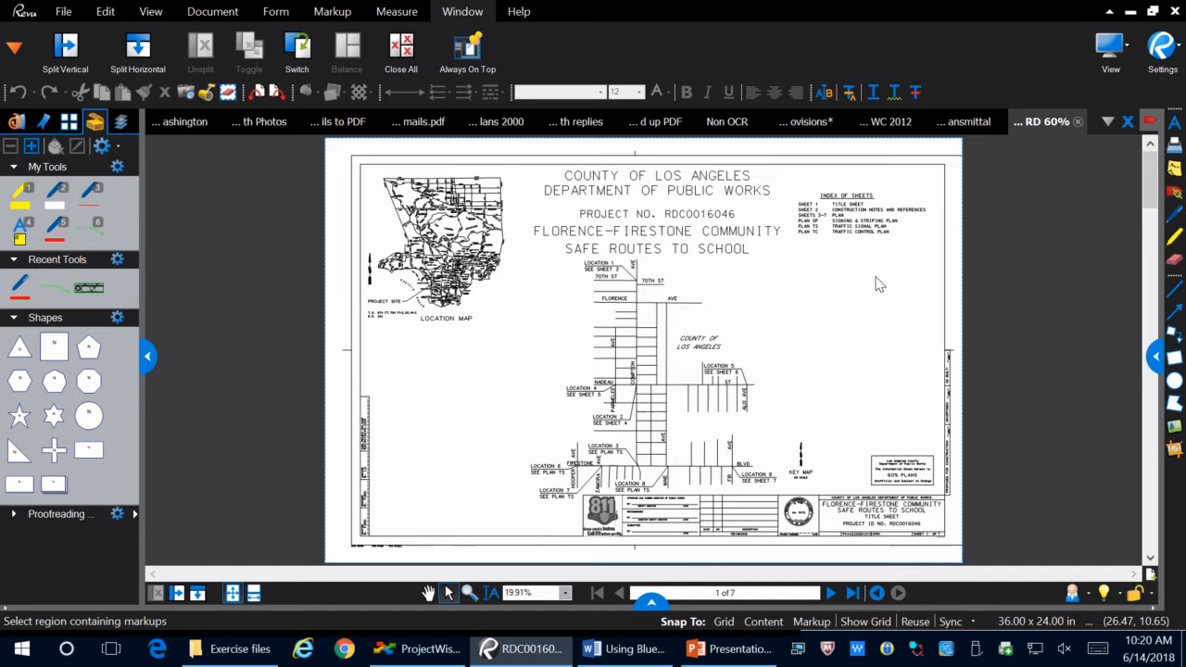
pyautogui.click(1047, 122)
pyautogui.click(1078, 122)
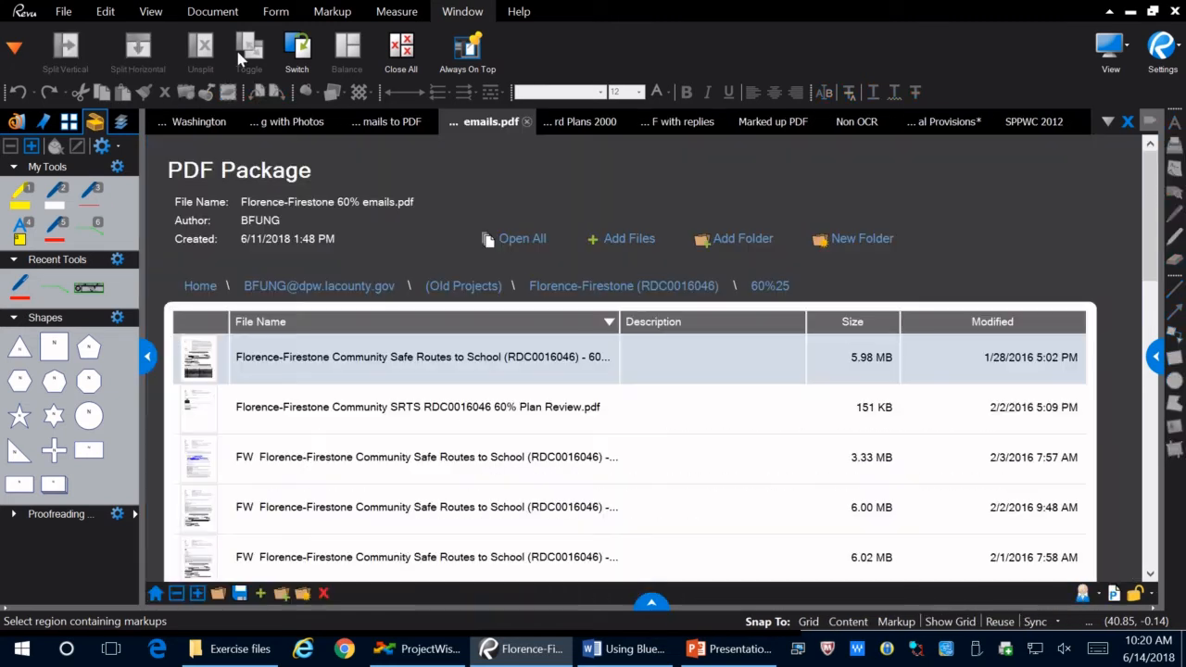
# Revisit the Export Emails to PDF guide and return to the email list in the PDF package
pyautogui.rightClick(391, 119)
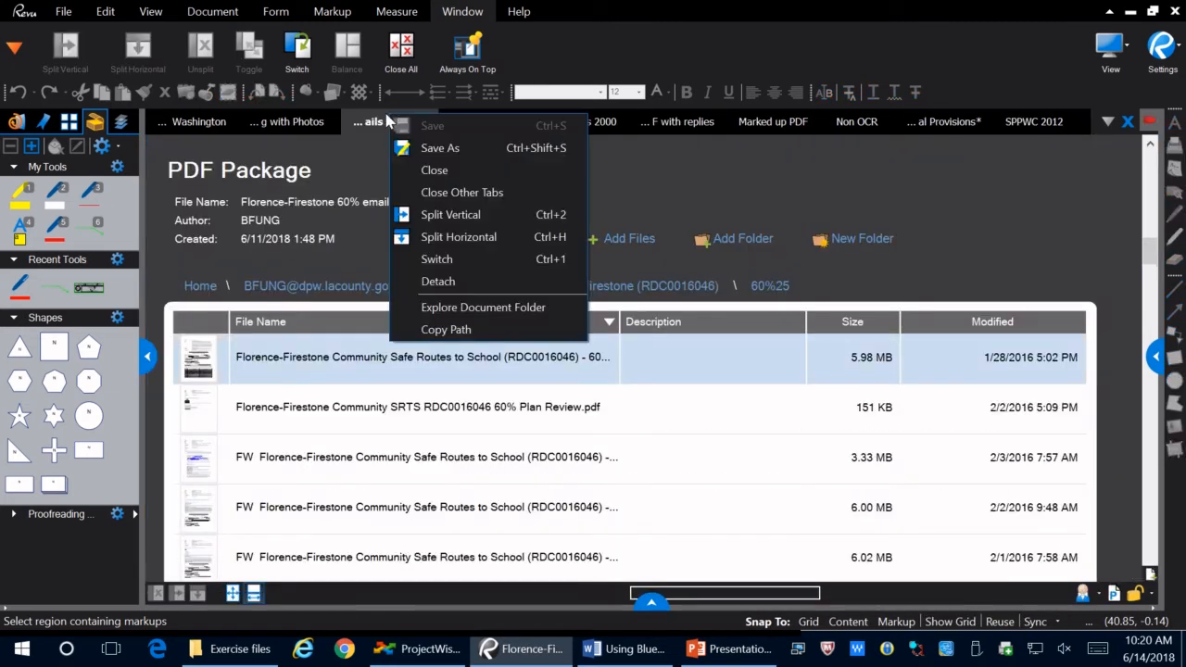
pyautogui.click(375, 125)
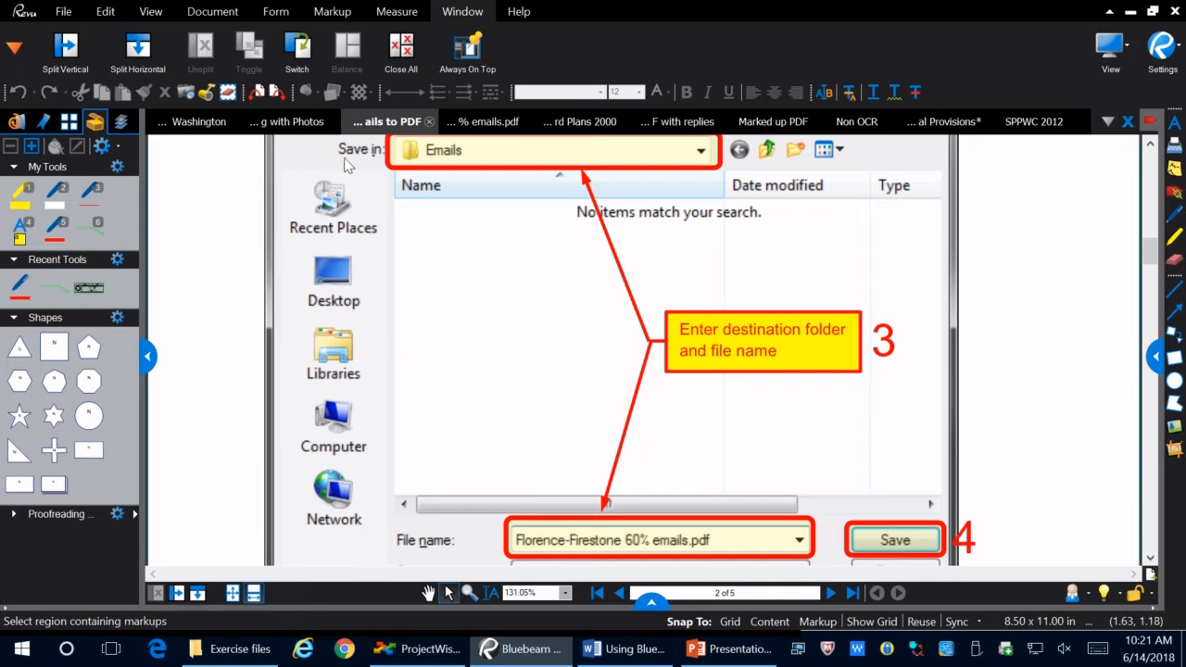
pyautogui.click(480, 121)
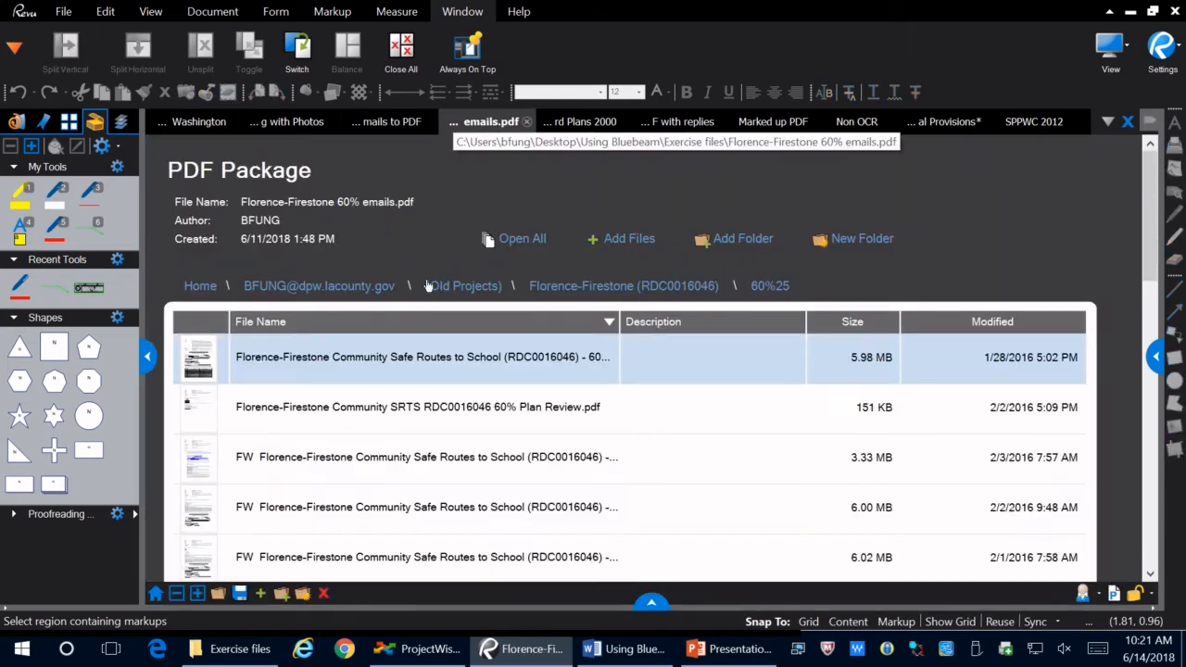
pyautogui.scroll(-1, 431, 320)
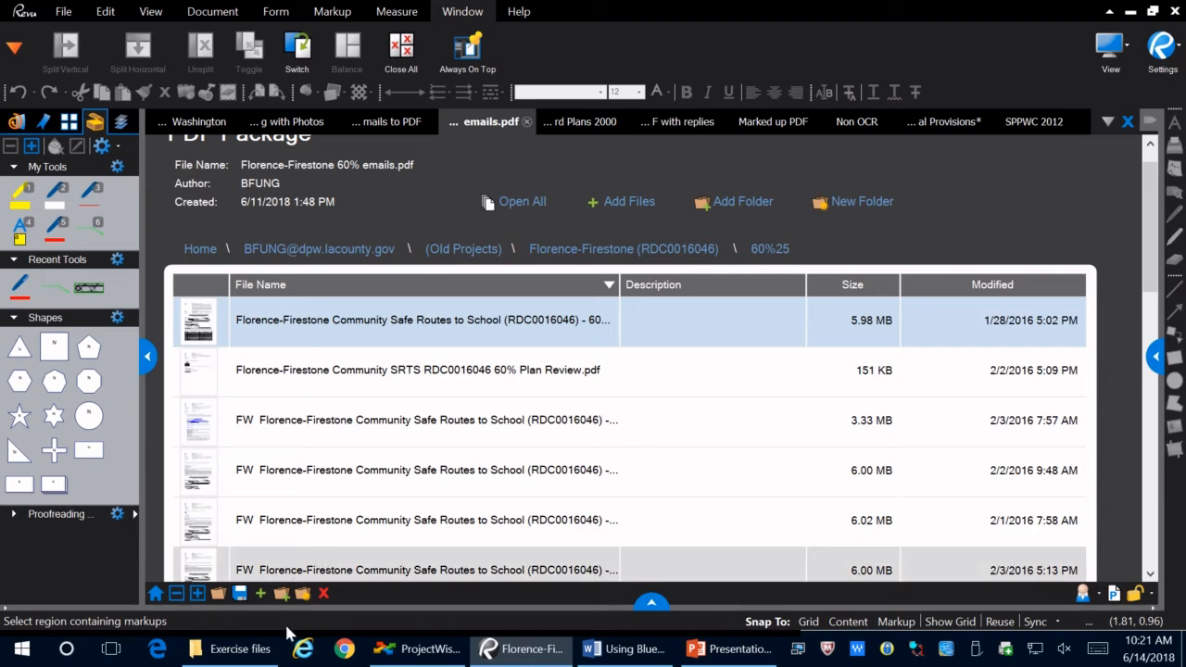
# Open Florence-Firestone 60% emails.pdf from the Exercise files folder in Adobe Acrobat Reader DC
pyautogui.click(239, 651)
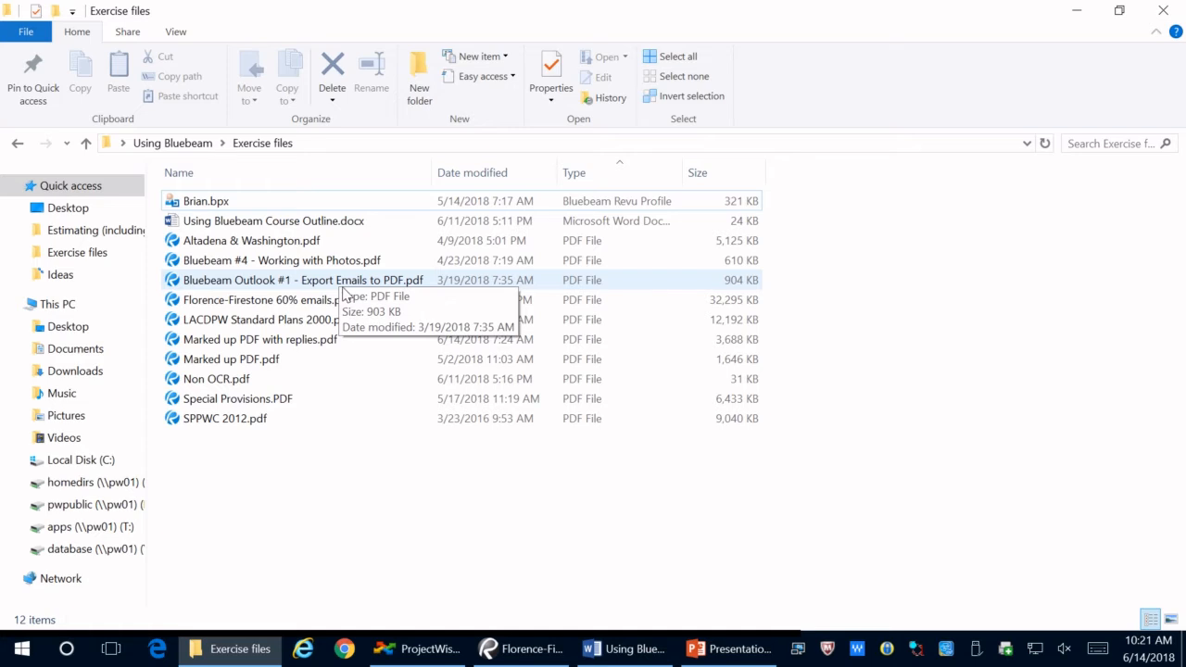
pyautogui.rightClick(316, 300)
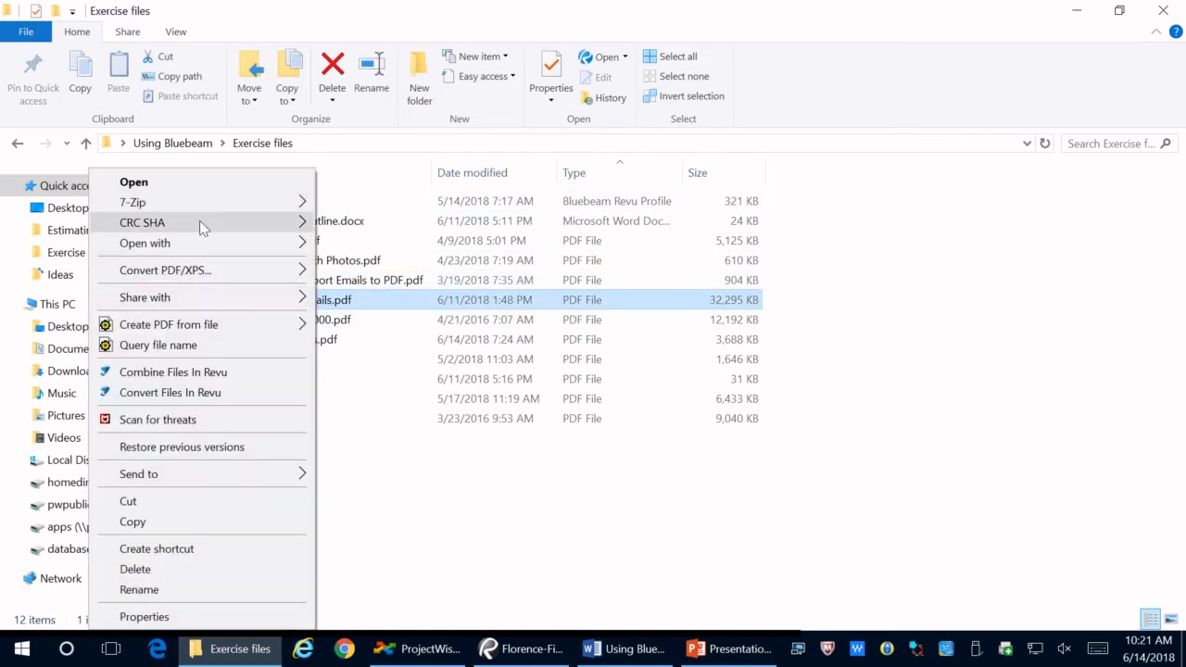
pyautogui.moveTo(196, 245)
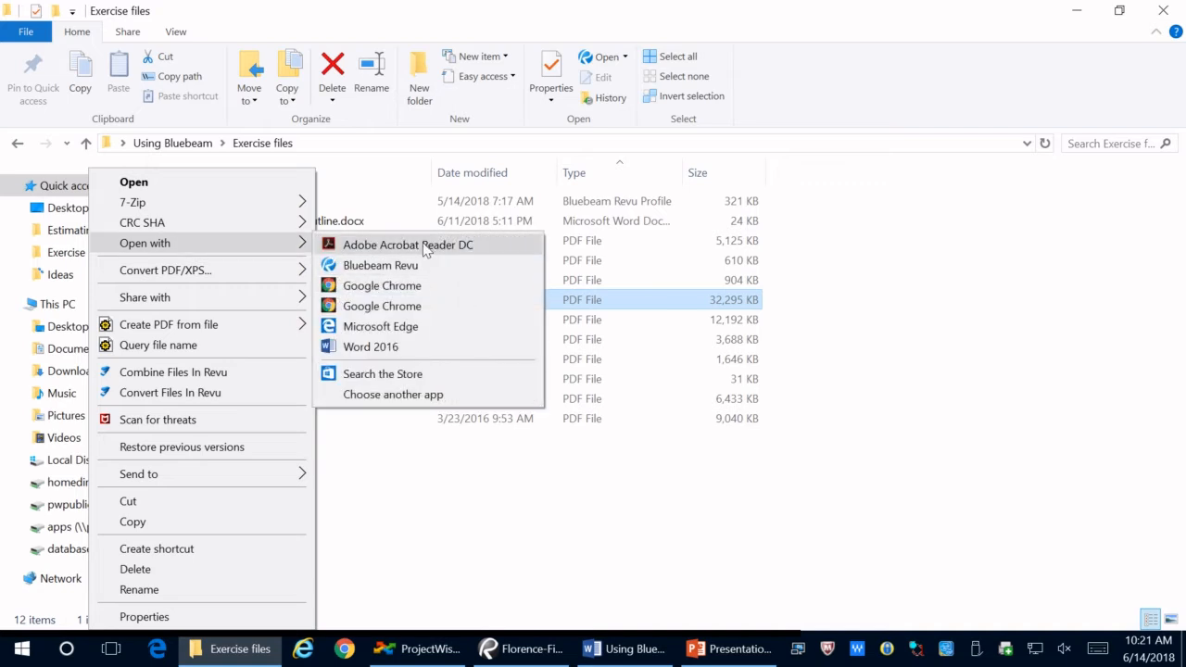
pyautogui.click(464, 244)
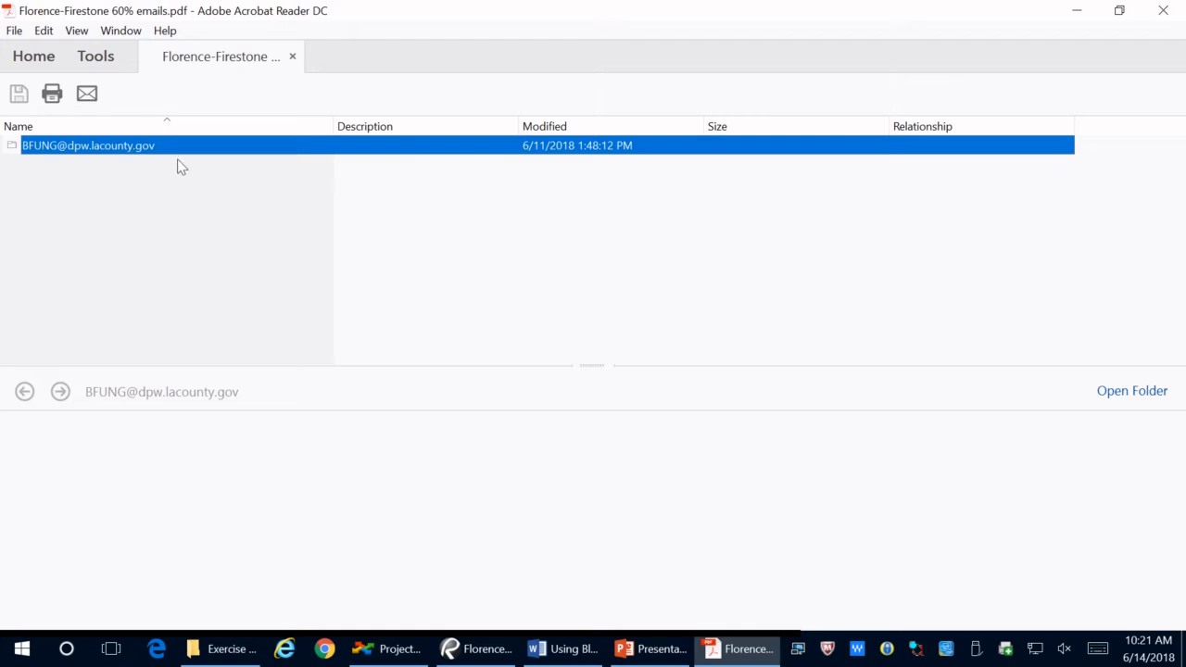
# Decline making Acrobat Reader the default PDF application and browse the package's nested folders to the 60%25 folder
pyautogui.doubleClick(182, 154)
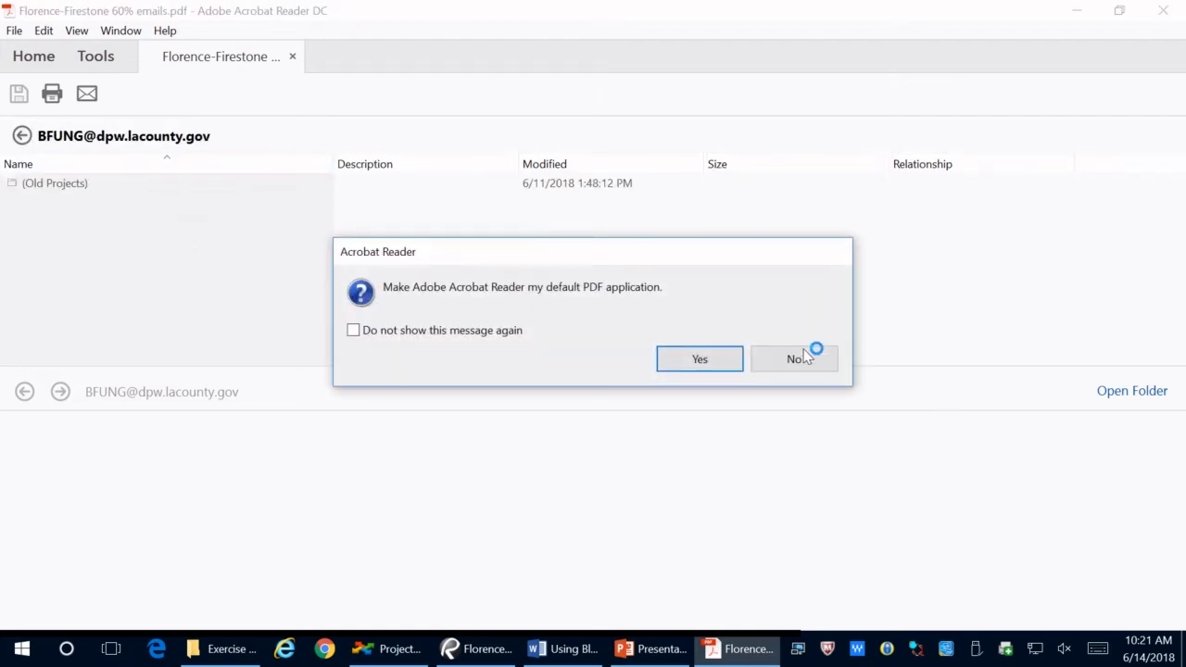
pyautogui.click(802, 358)
pyautogui.doubleClick(85, 184)
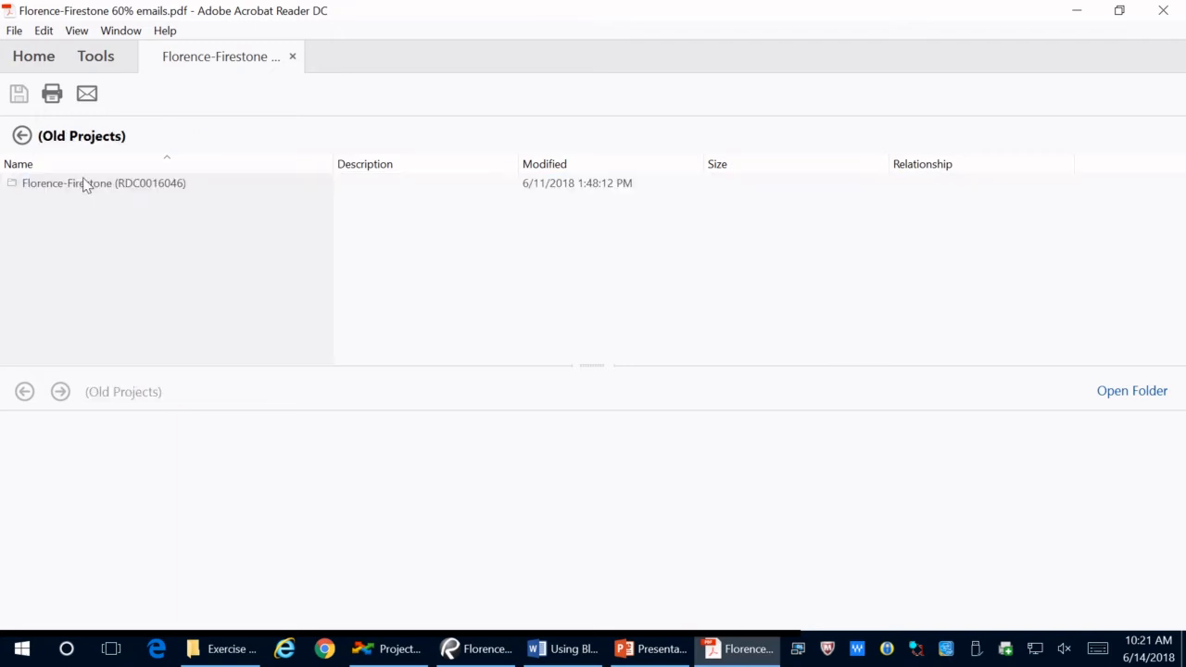
pyautogui.doubleClick(85, 185)
pyautogui.doubleClick(76, 184)
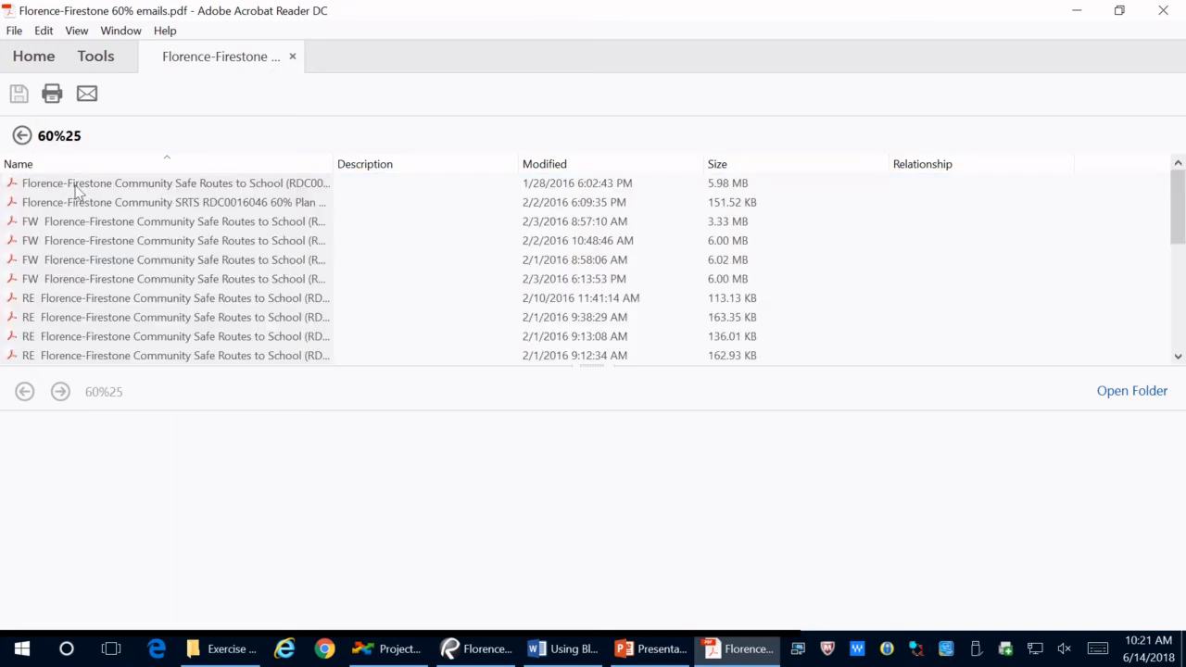
# Preview the forwarded 60% Plans Transmittal(3) email and examine its list of attachments
pyautogui.click(220, 260)
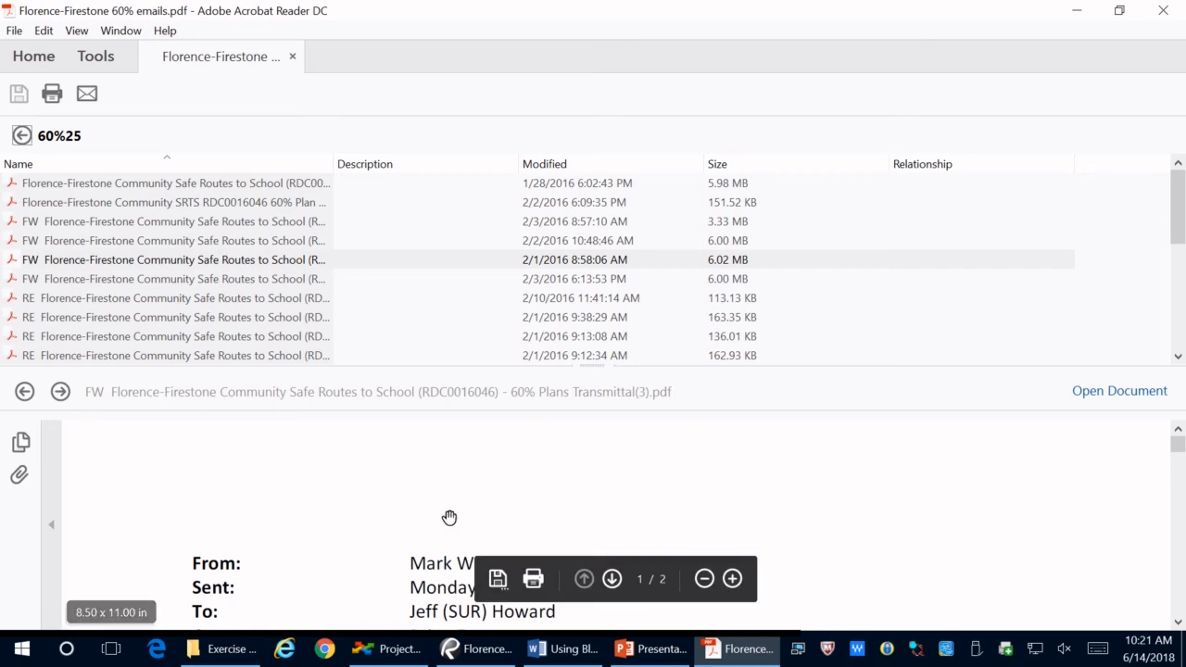
pyautogui.scroll(-3, 445, 492)
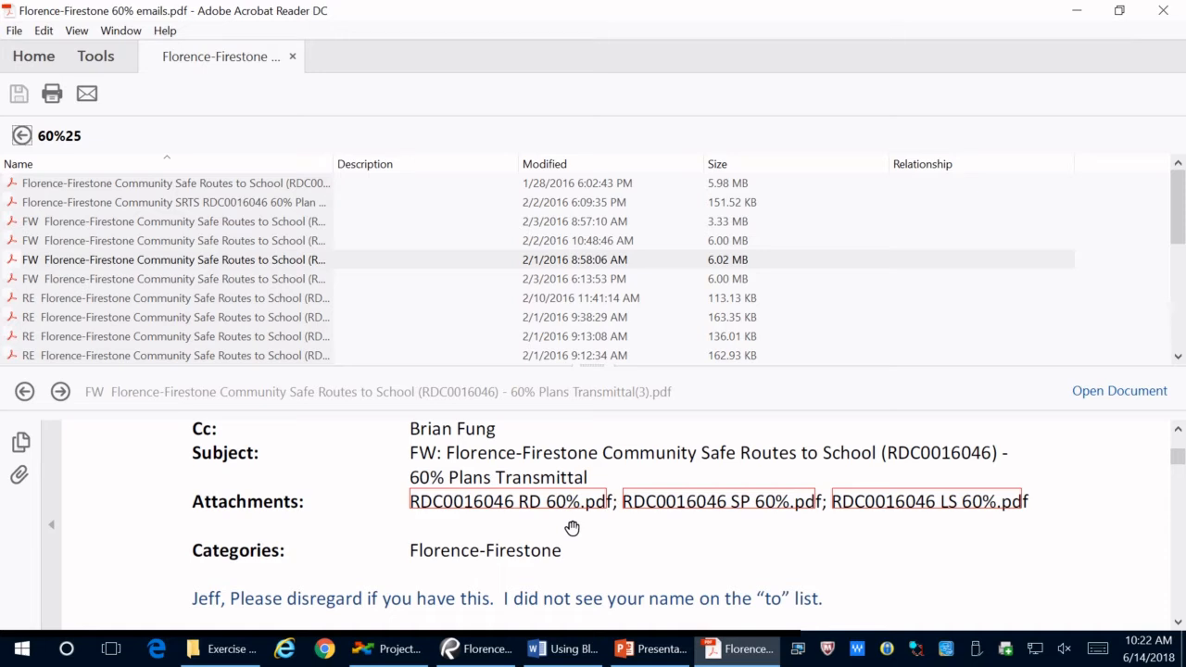
pyautogui.moveTo(572, 530)
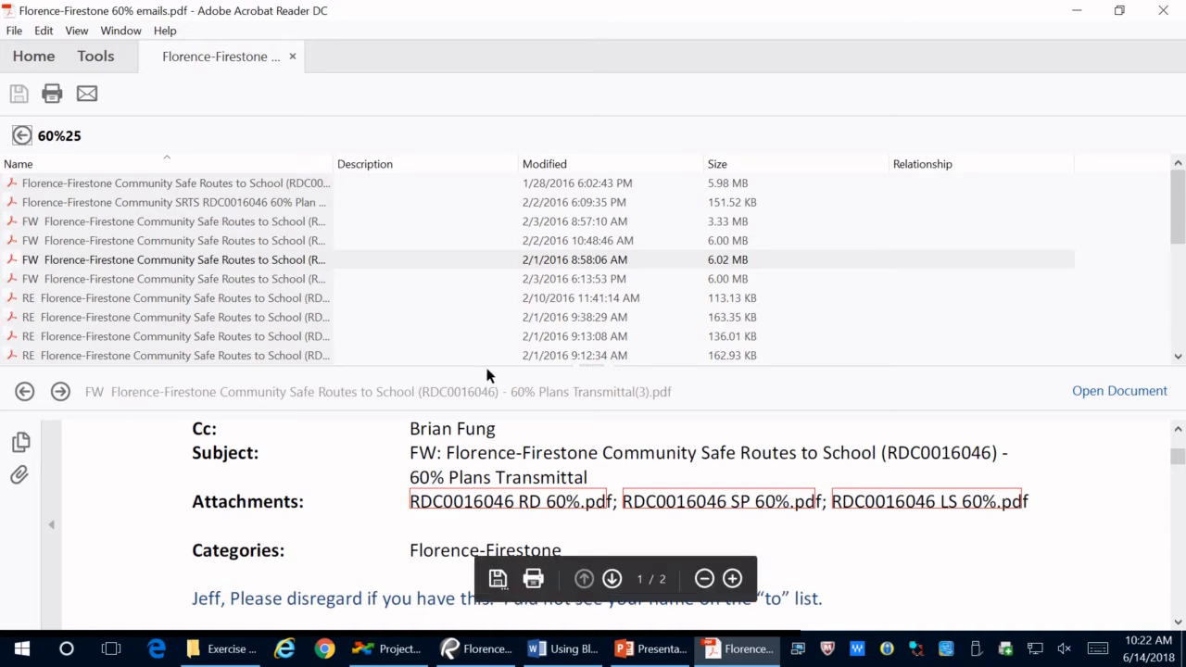
# Enlarge the email preview area, close Acrobat Reader and switch back to Bluebeam Revu
pyautogui.moveTo(489, 369); pyautogui.dragTo(470, 320)
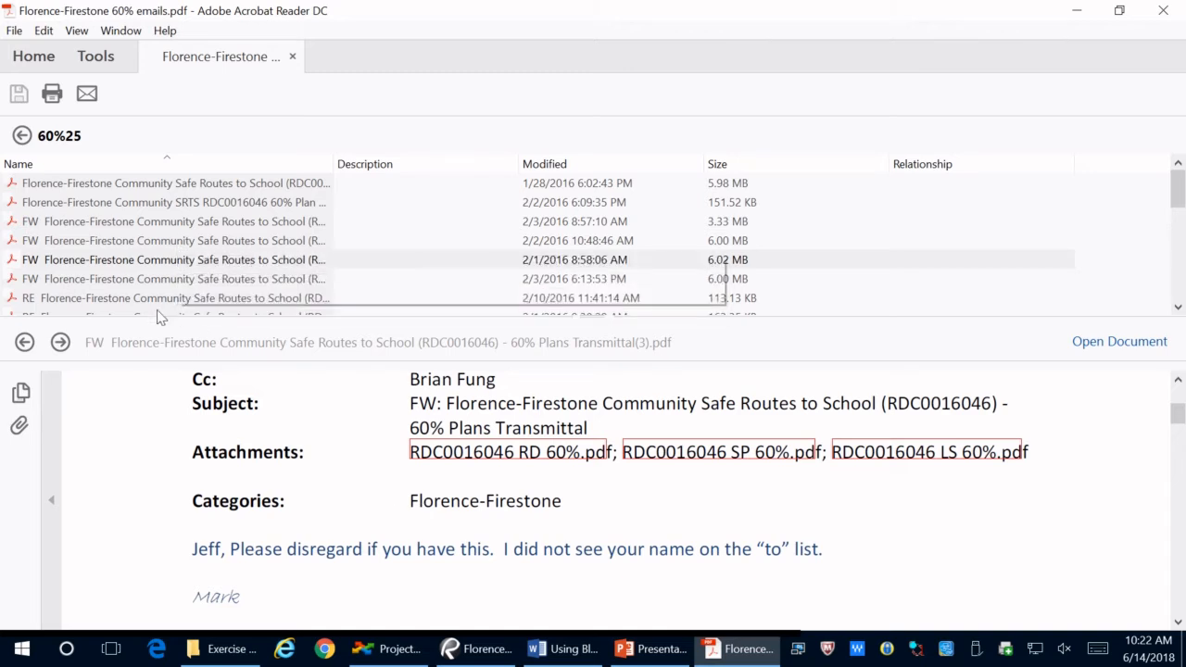
pyautogui.click(1162, 10)
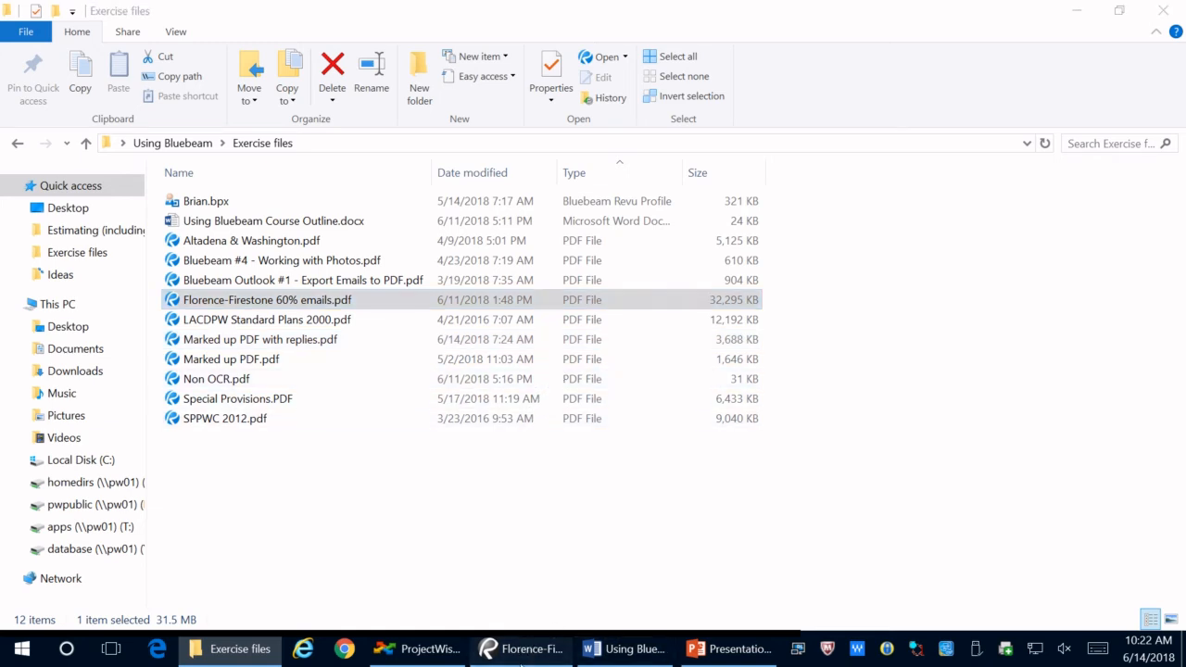
pyautogui.click(523, 649)
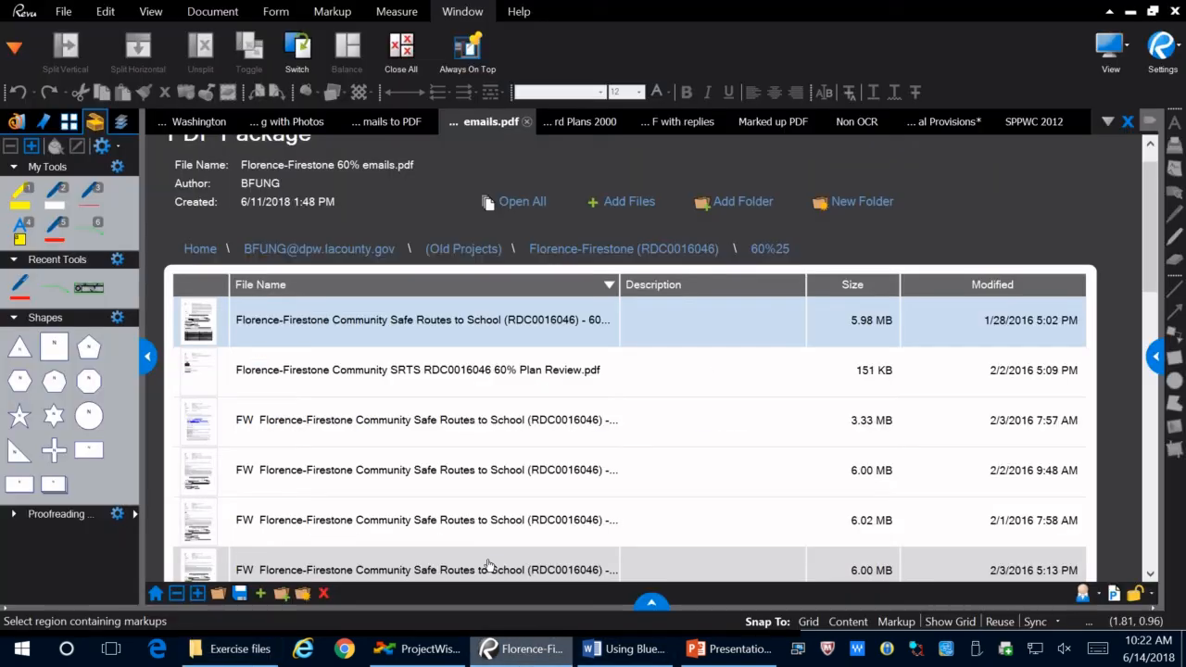
# Review the Working with Photos guide, from combining the image files as one PDF to the page 2 thumbnails view instructions
pyautogui.click(299, 127)
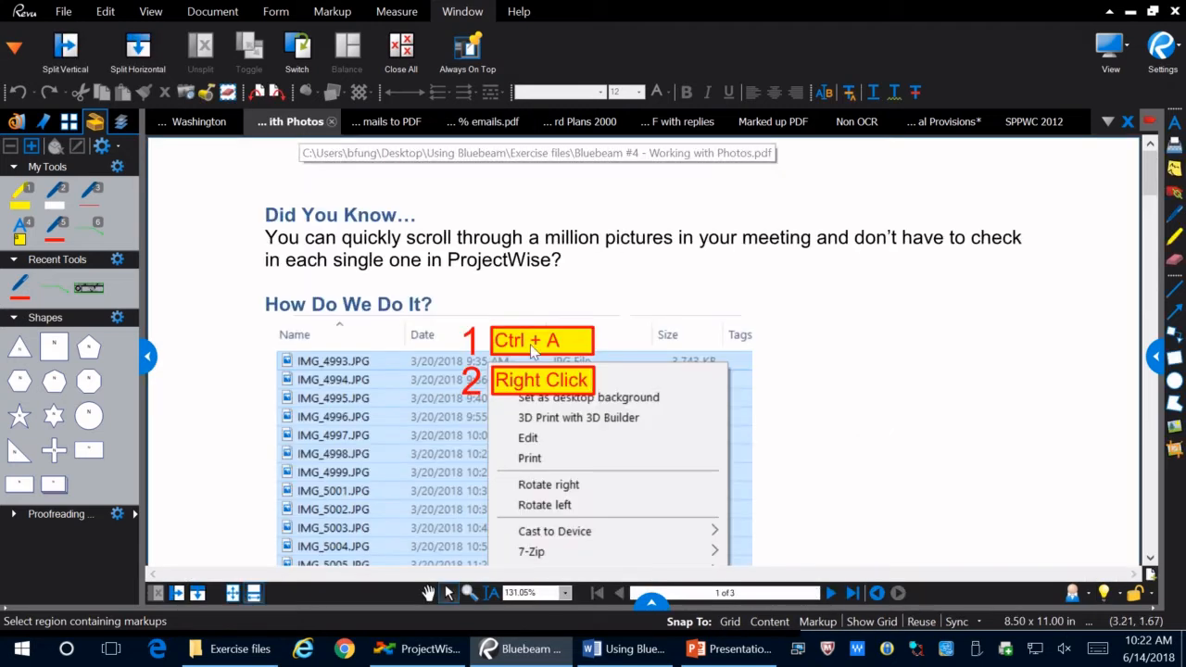
pyautogui.scroll(-4, 670, 284)
pyautogui.scroll(2, 667, 278)
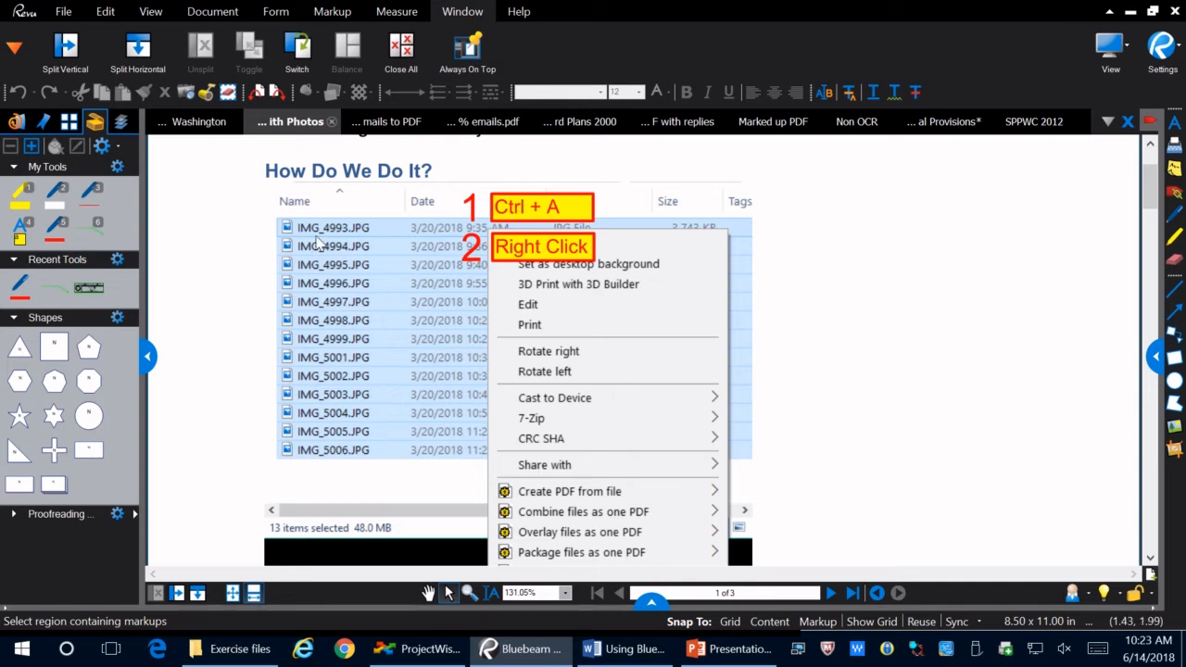
pyautogui.scroll(-4, 417, 482)
pyautogui.scroll(-12, 415, 477)
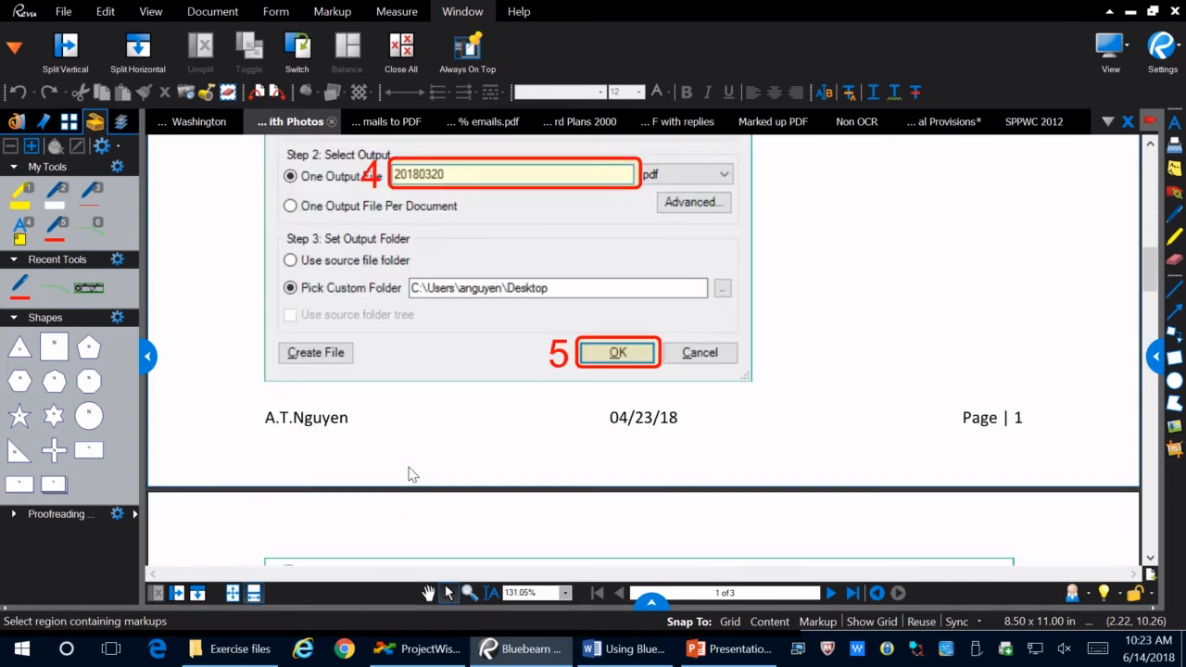
pyautogui.scroll(-5, 407, 472)
pyautogui.keyDown('ctrl'); pyautogui.scroll(-3, 431, 372); pyautogui.keyUp('ctrl')
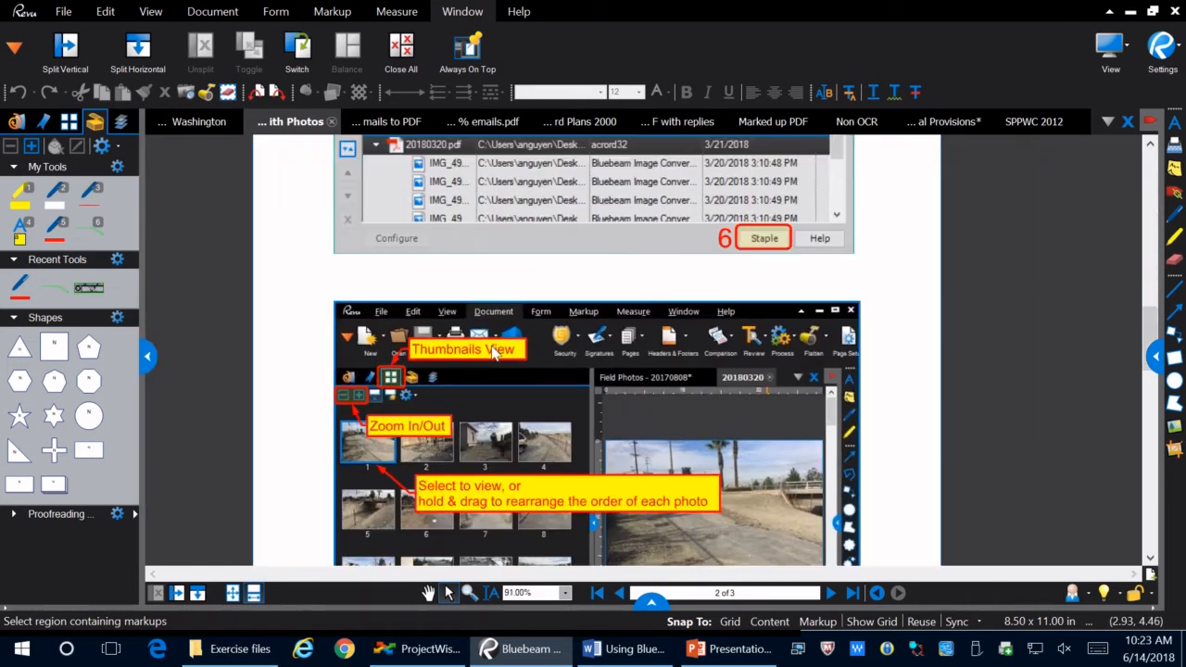
pyautogui.scroll(-1, 494, 349)
pyautogui.scroll(-1, 472, 463)
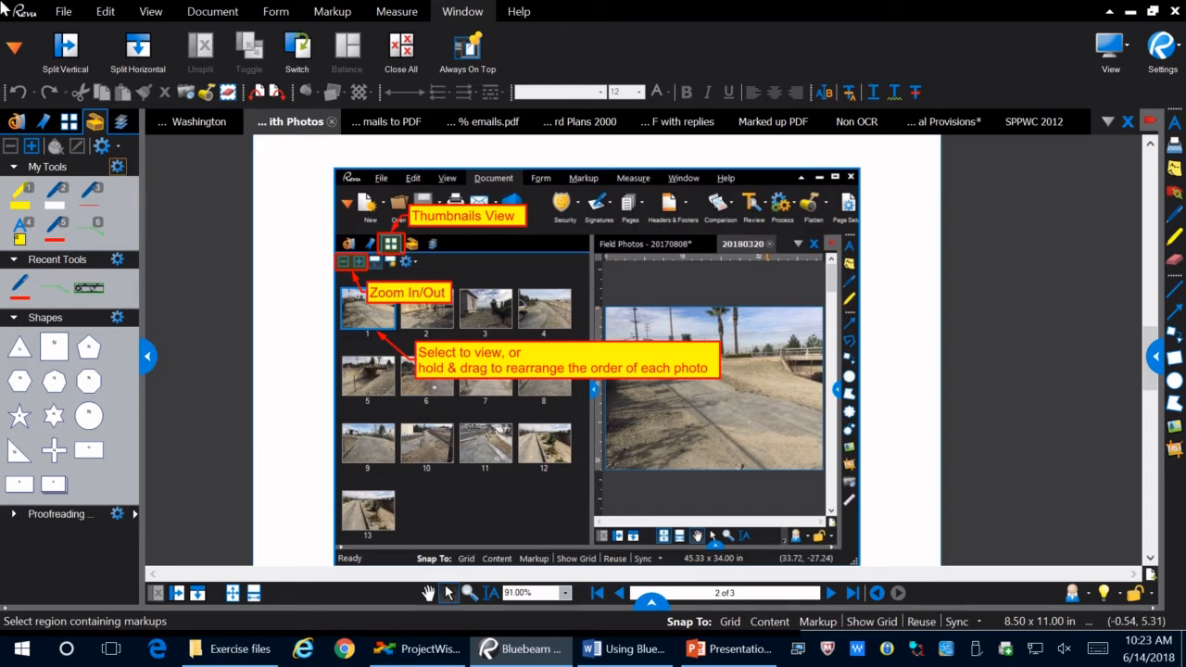
# Create a new document from the RFI template and bring its Description area into view
pyautogui.click(67, 11)
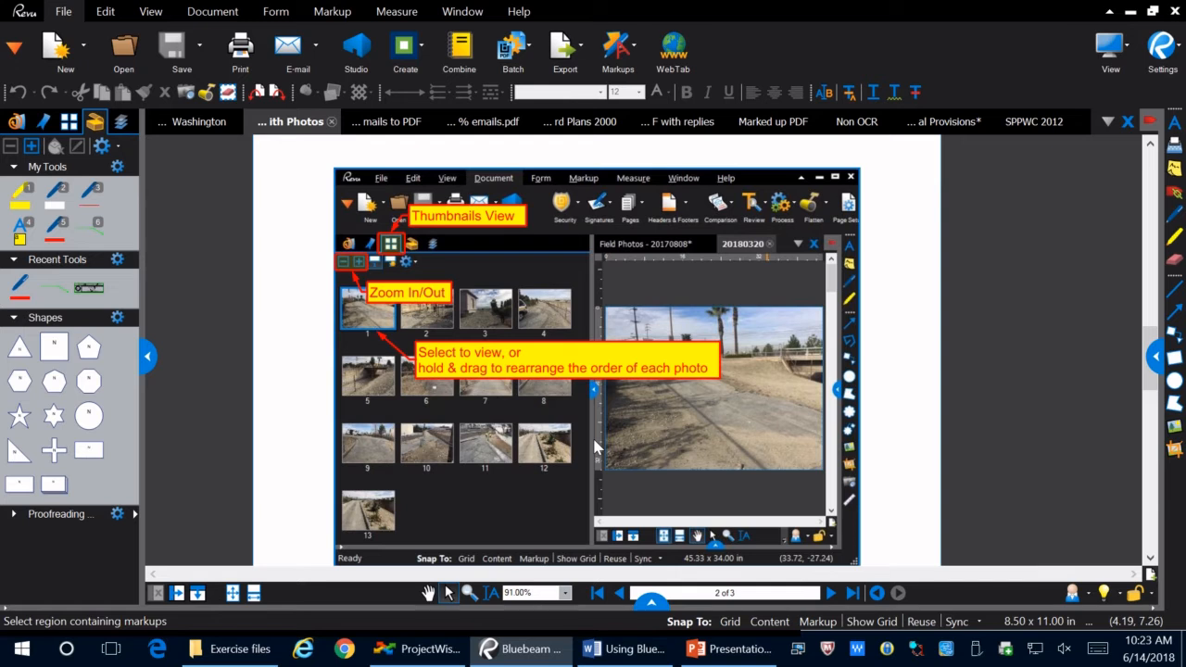
pyautogui.click(82, 56)
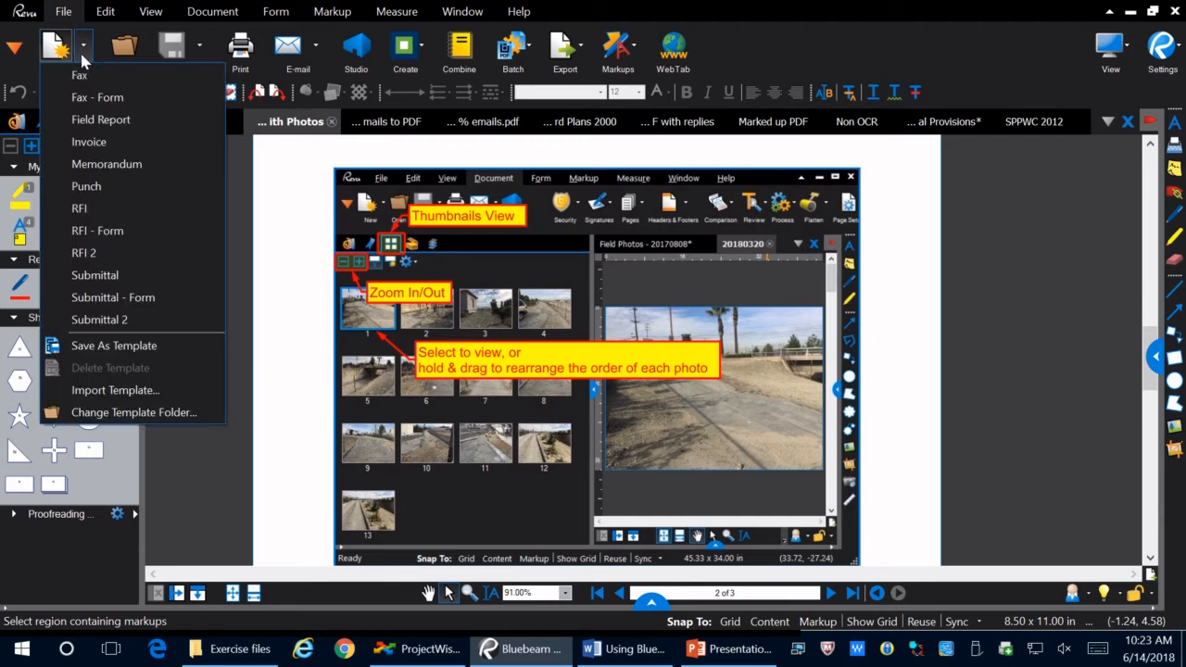
pyautogui.click(124, 212)
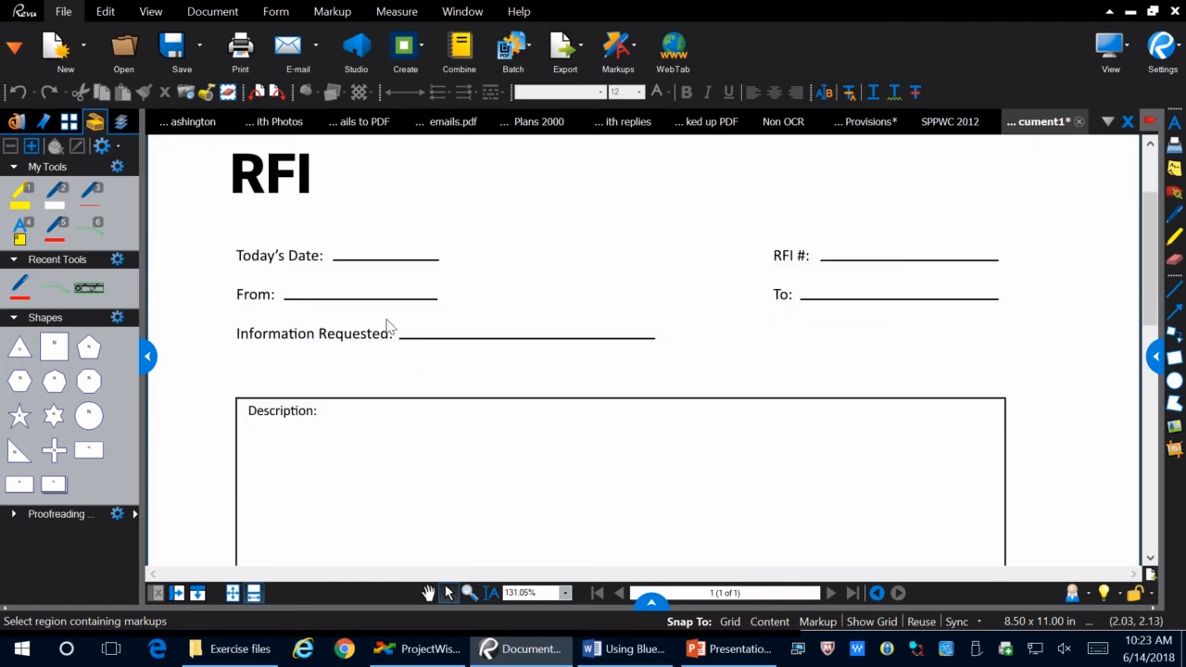
pyautogui.scroll(-3, 380, 320)
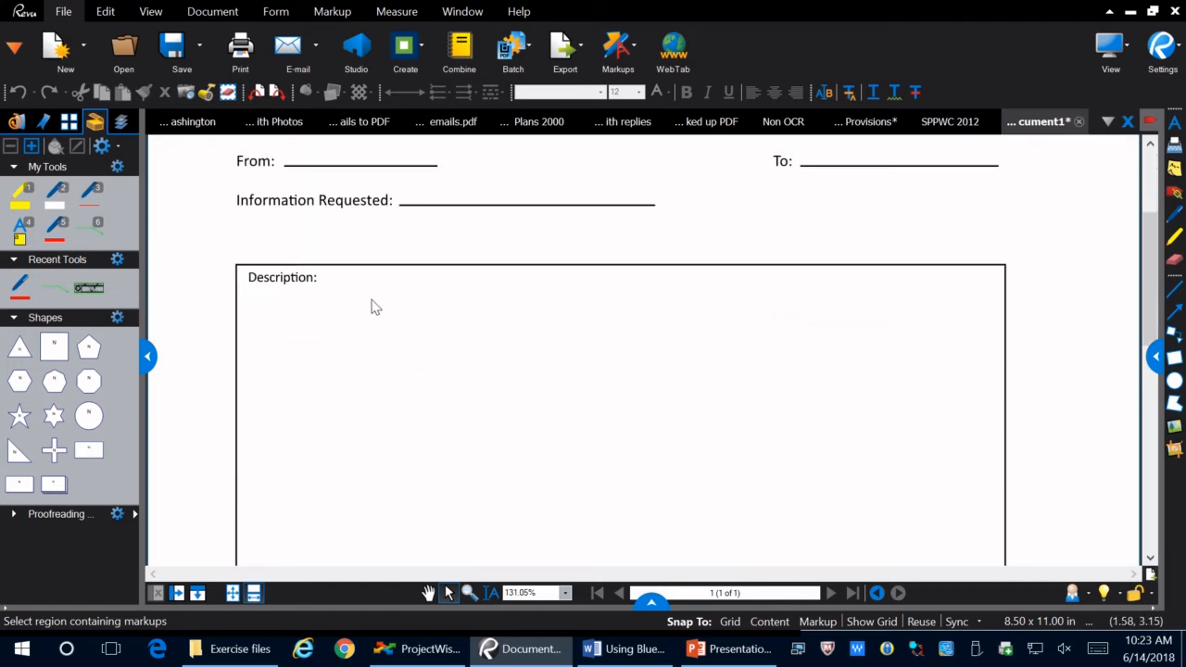
# Add a text box reading "text" in the RFI form's Description area, and delete it again
pyautogui.click(1174, 122)
pyautogui.moveTo(249, 289); pyautogui.dragTo(693, 536)
pyautogui.write('text')
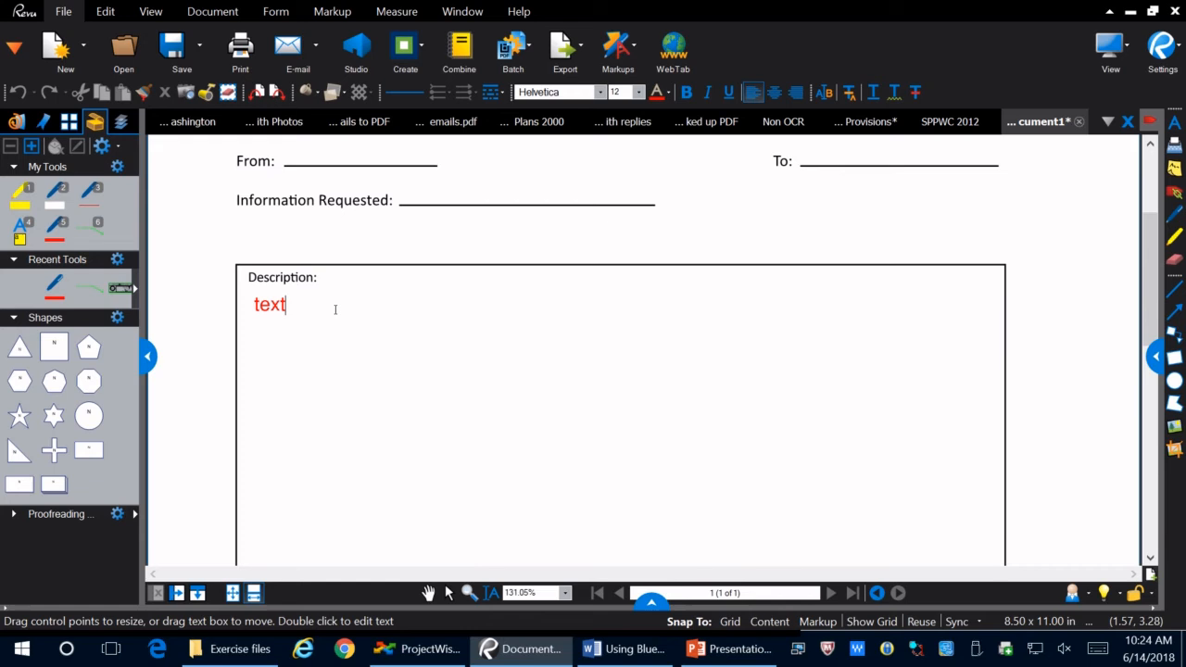
pyautogui.press('Escape')
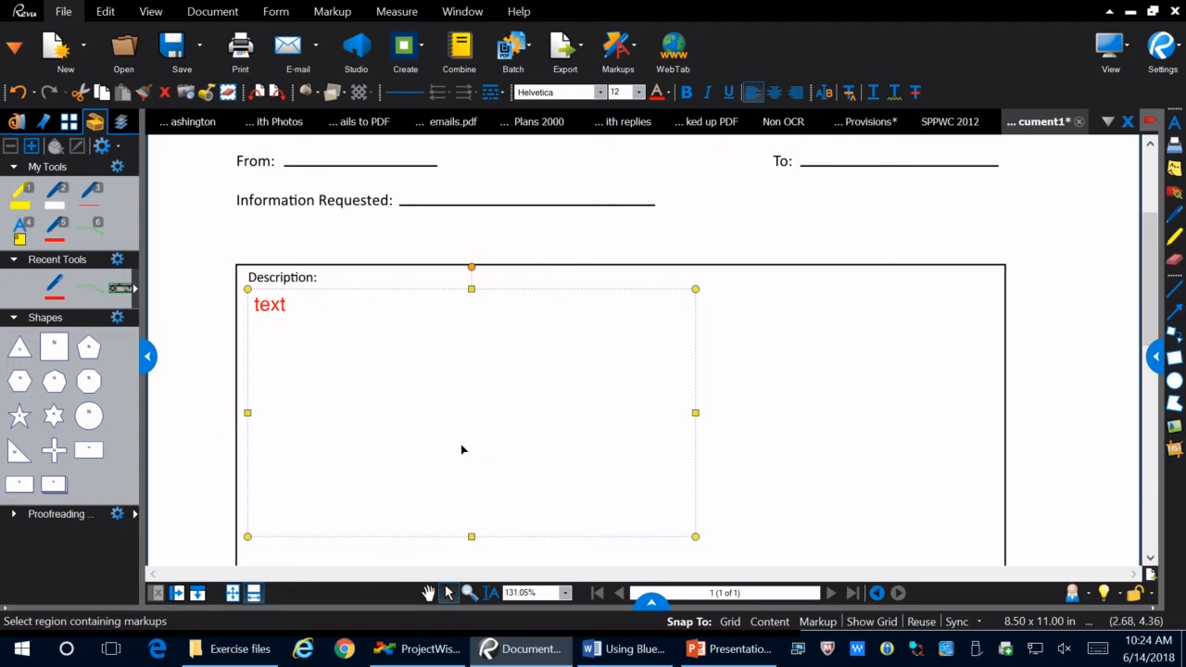
pyautogui.press('Delete')
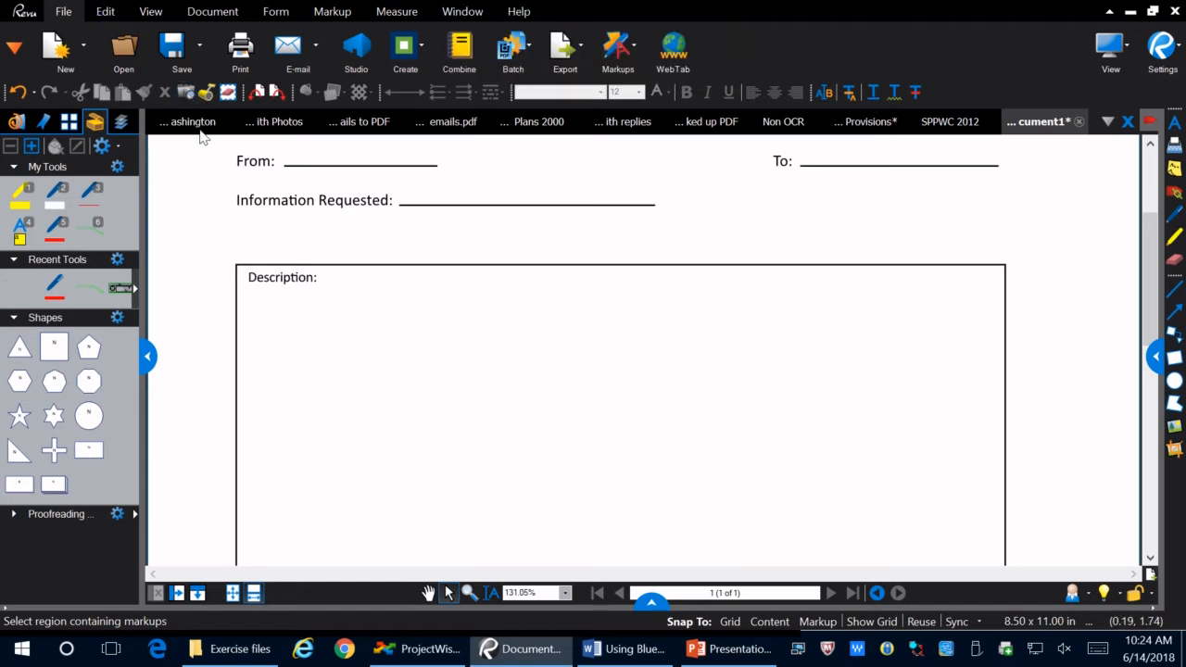
# Close the RFI document without saving and show the page thumbnails of the Working with Photos guide
pyautogui.click(1079, 121)
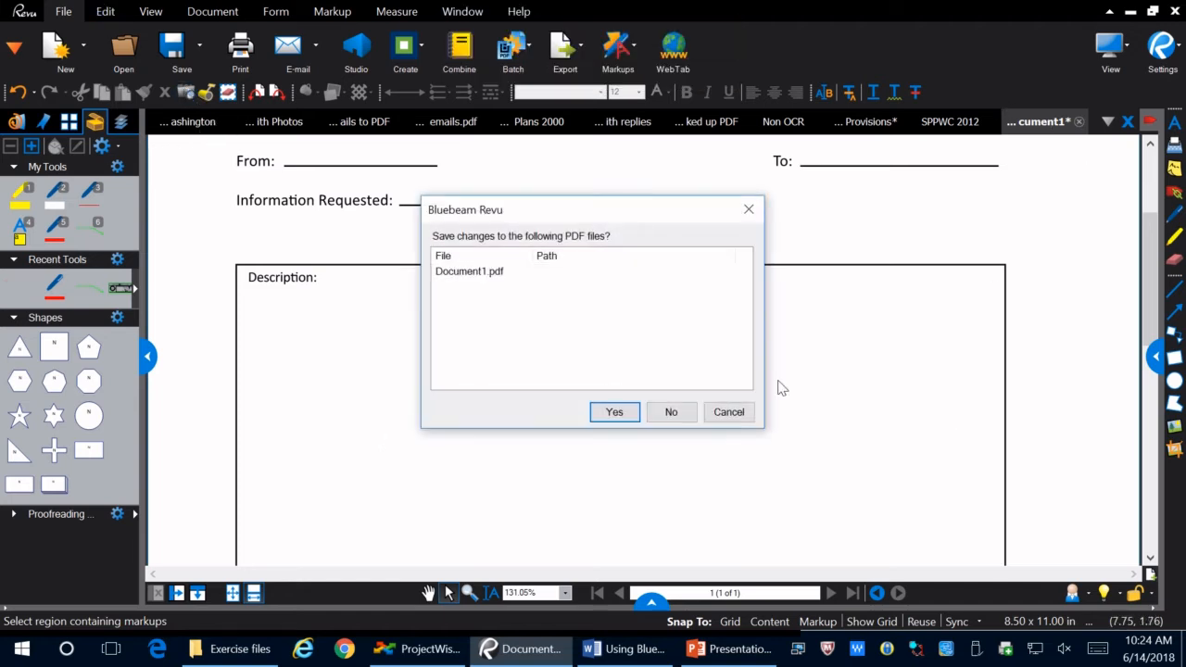
pyautogui.click(673, 413)
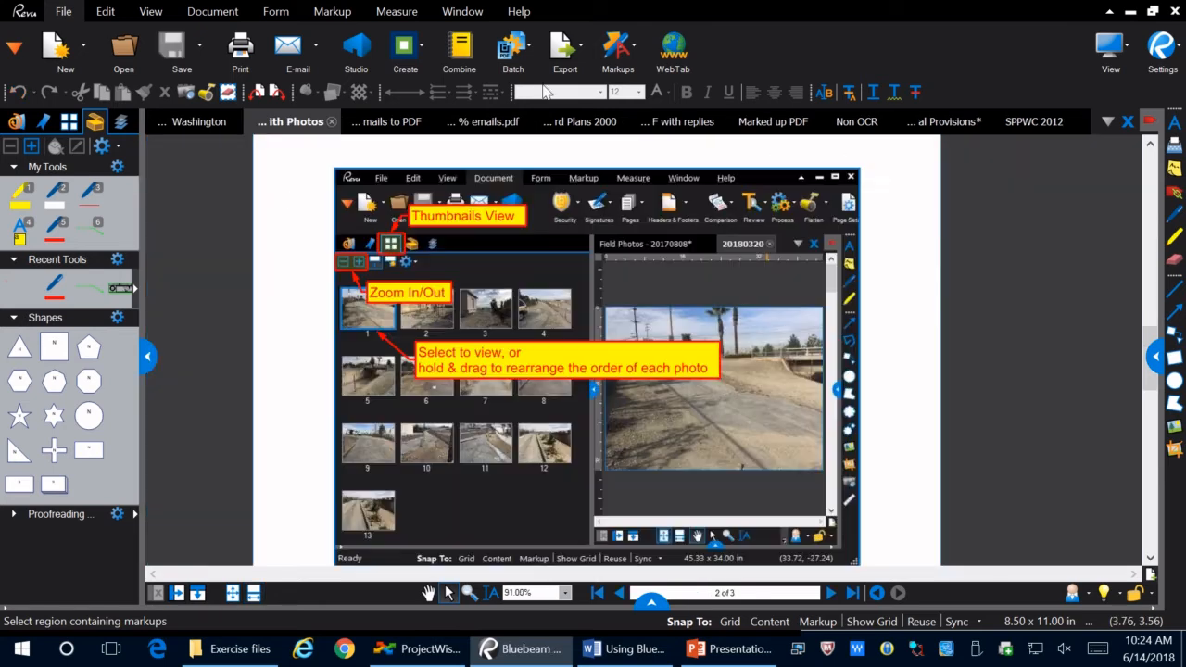
pyautogui.click(68, 121)
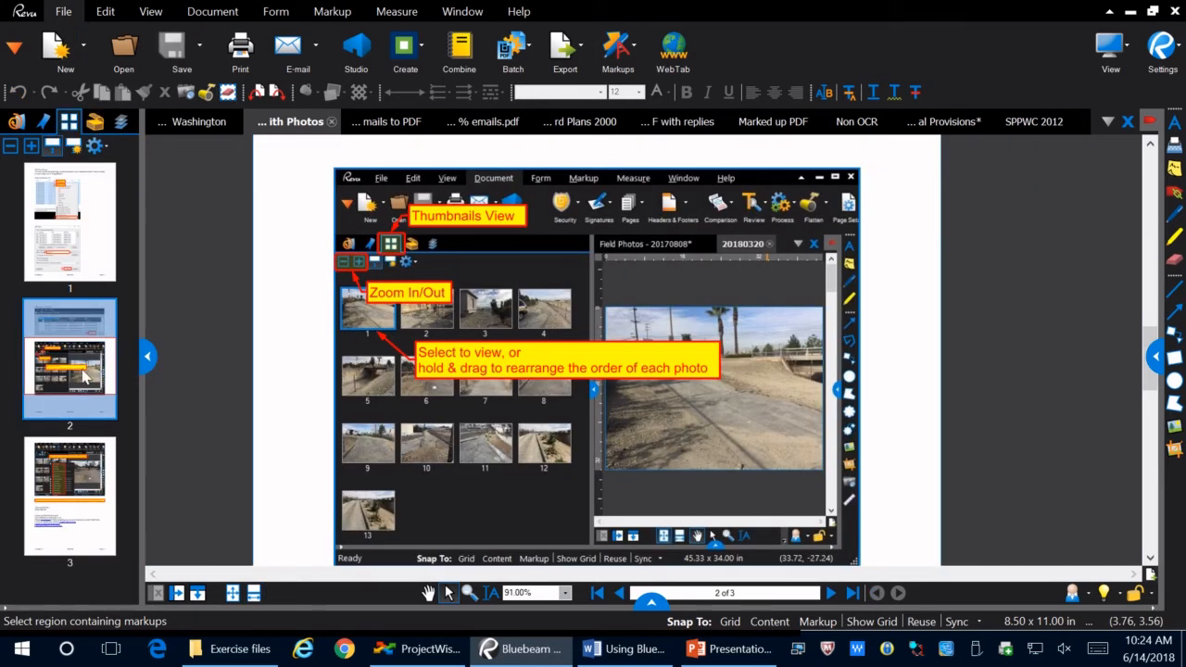
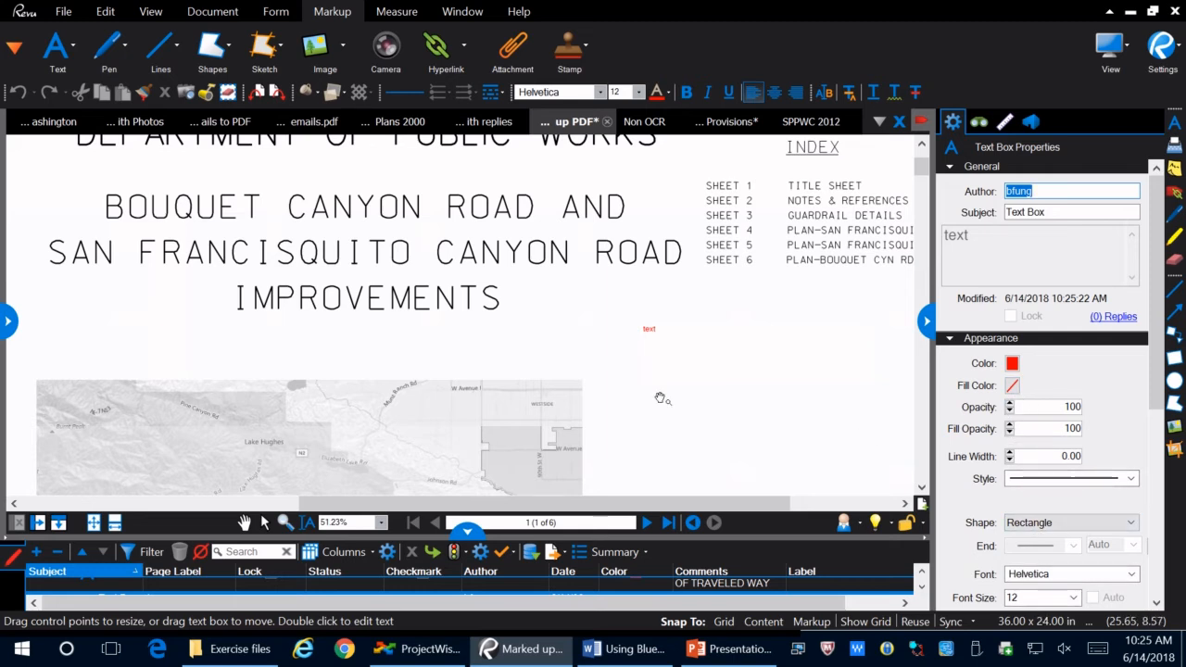
# Finish the title sheet's text box and add a callout reading "callout" below it, its arrow pointing just below the IMPROVEMENTS title
pyautogui.click(630, 391)
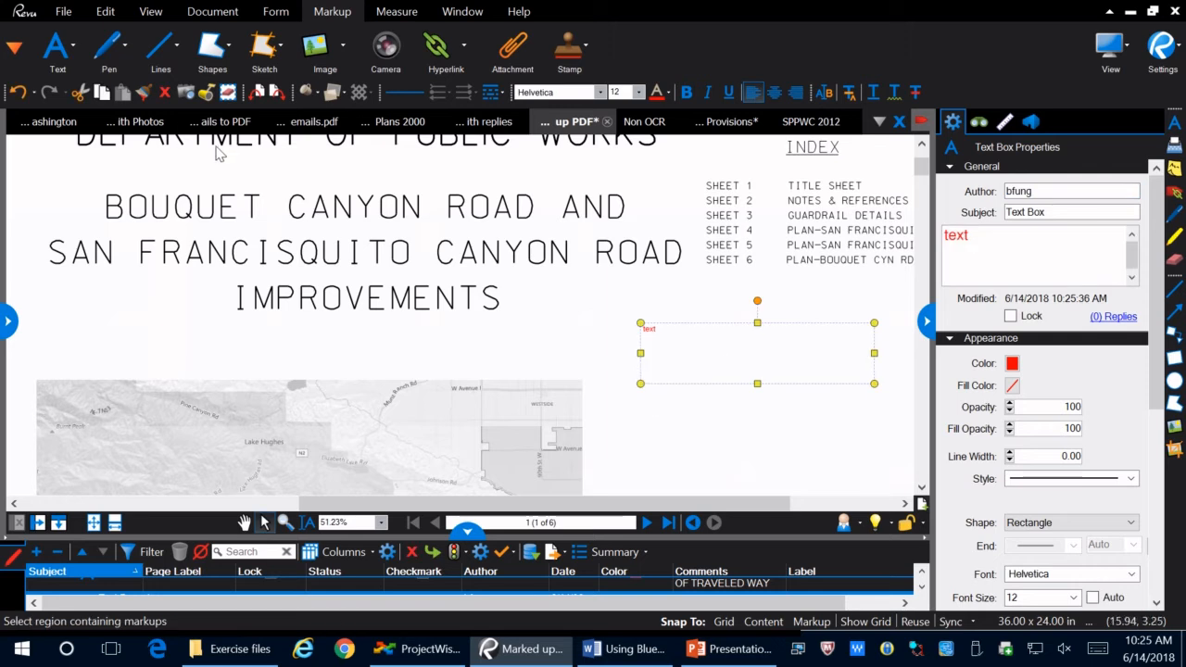
pyautogui.click(73, 44)
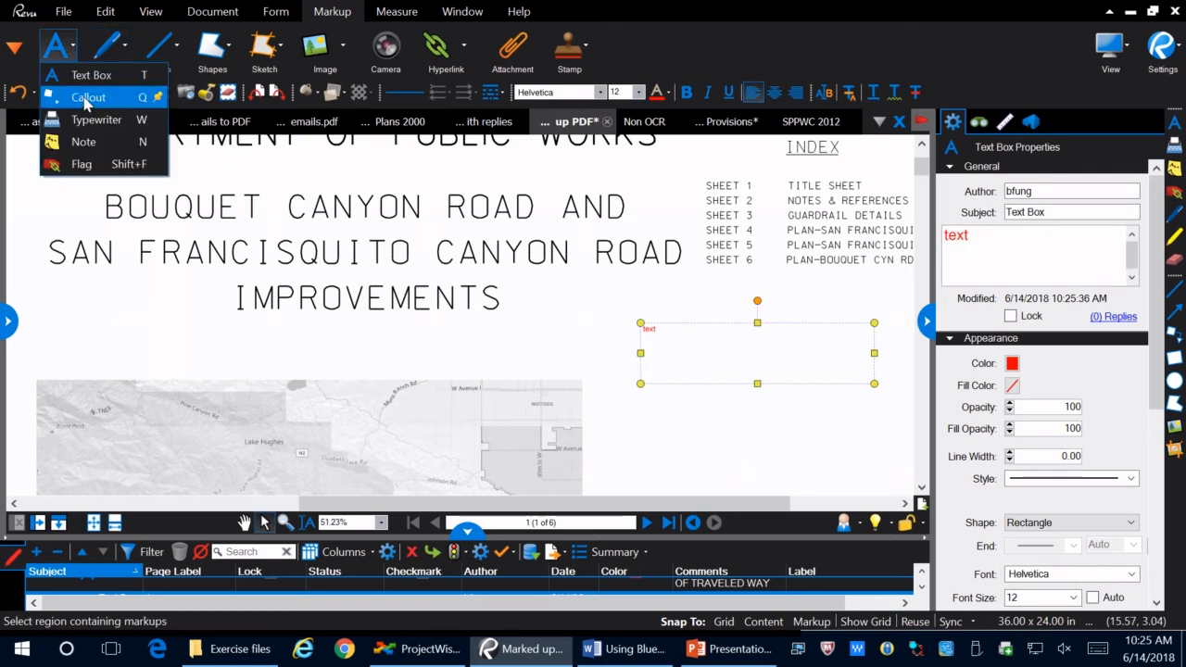
pyautogui.click(88, 98)
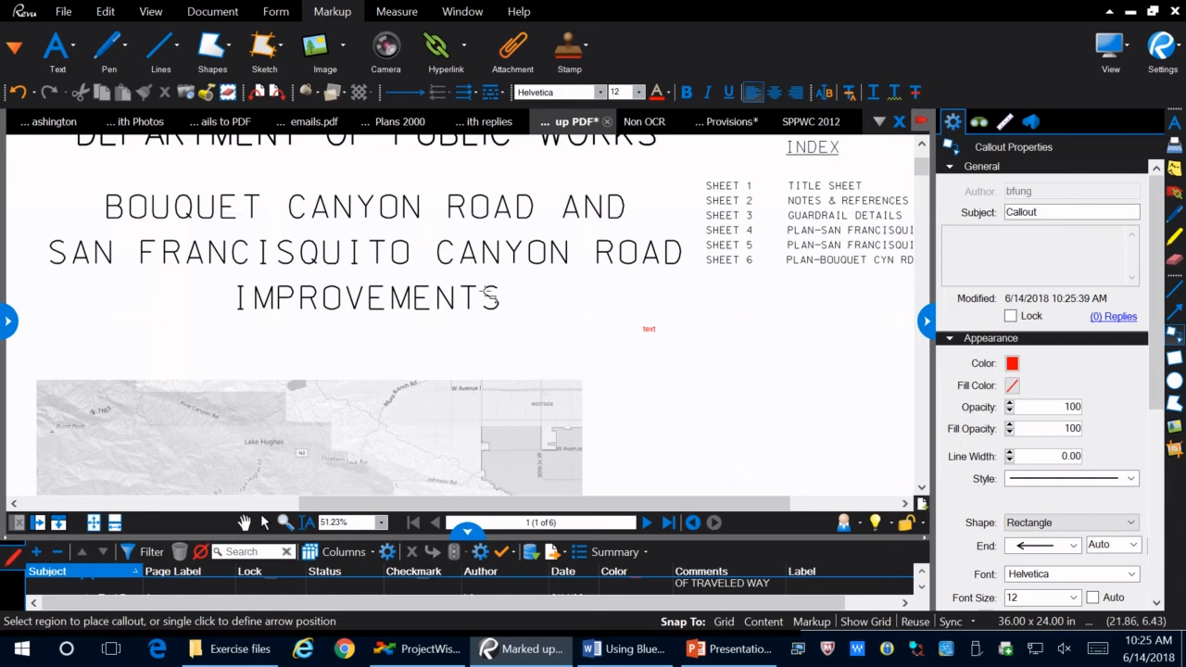
pyautogui.click(551, 324)
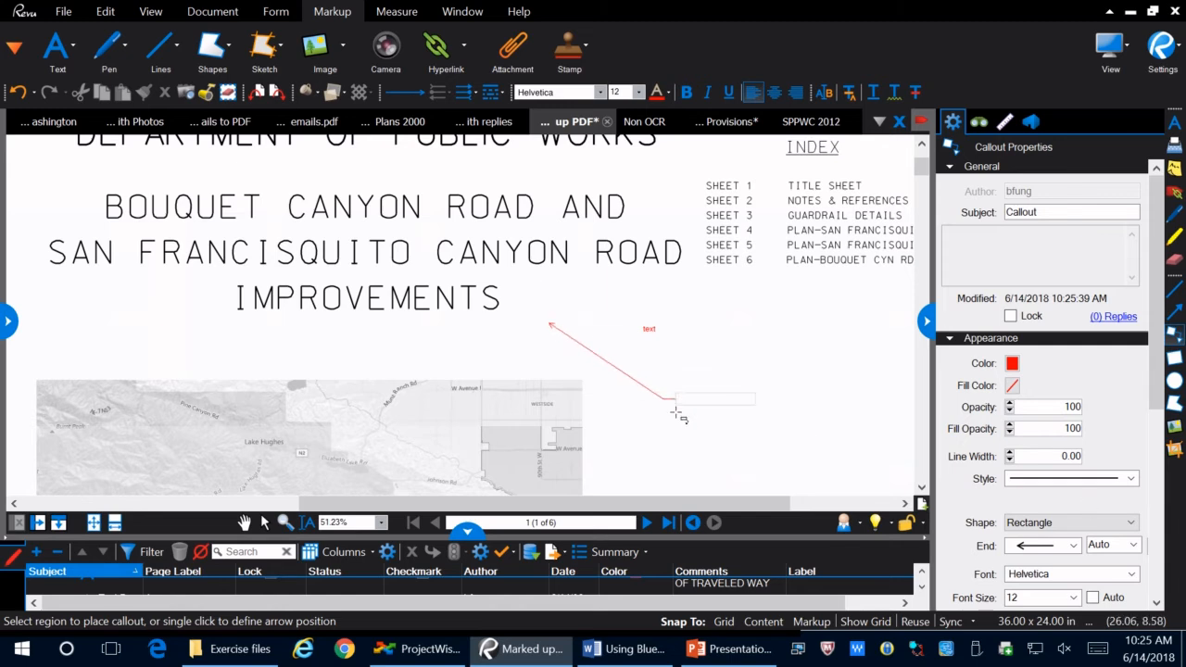
pyautogui.click(676, 418)
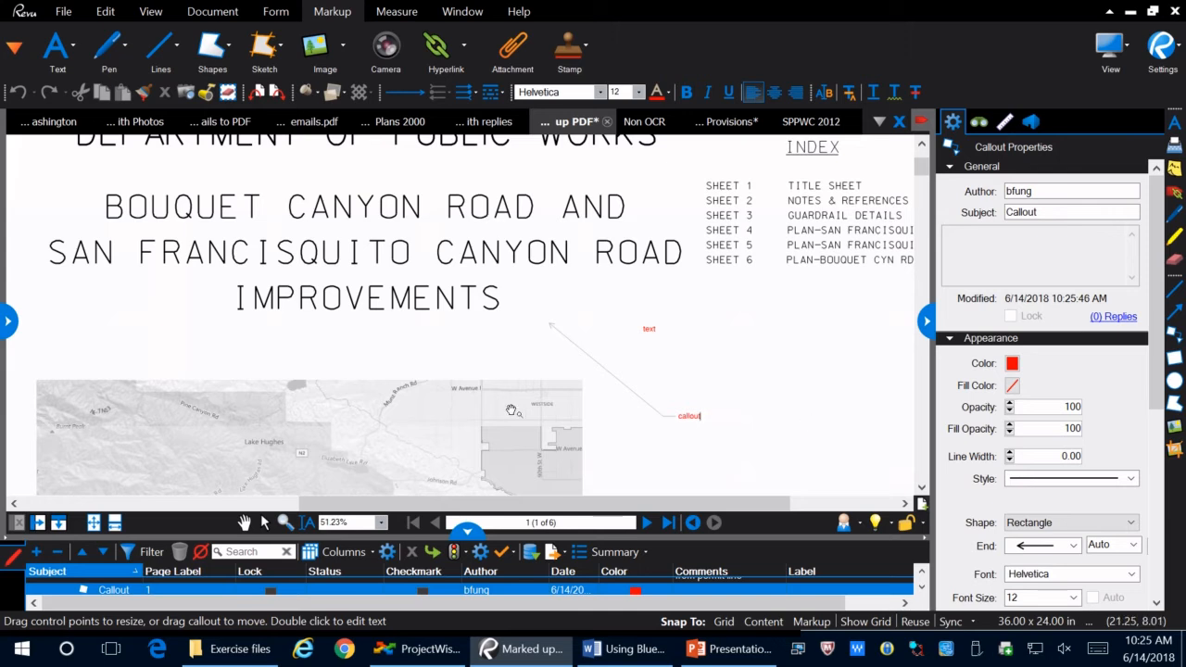
pyautogui.click(655, 406)
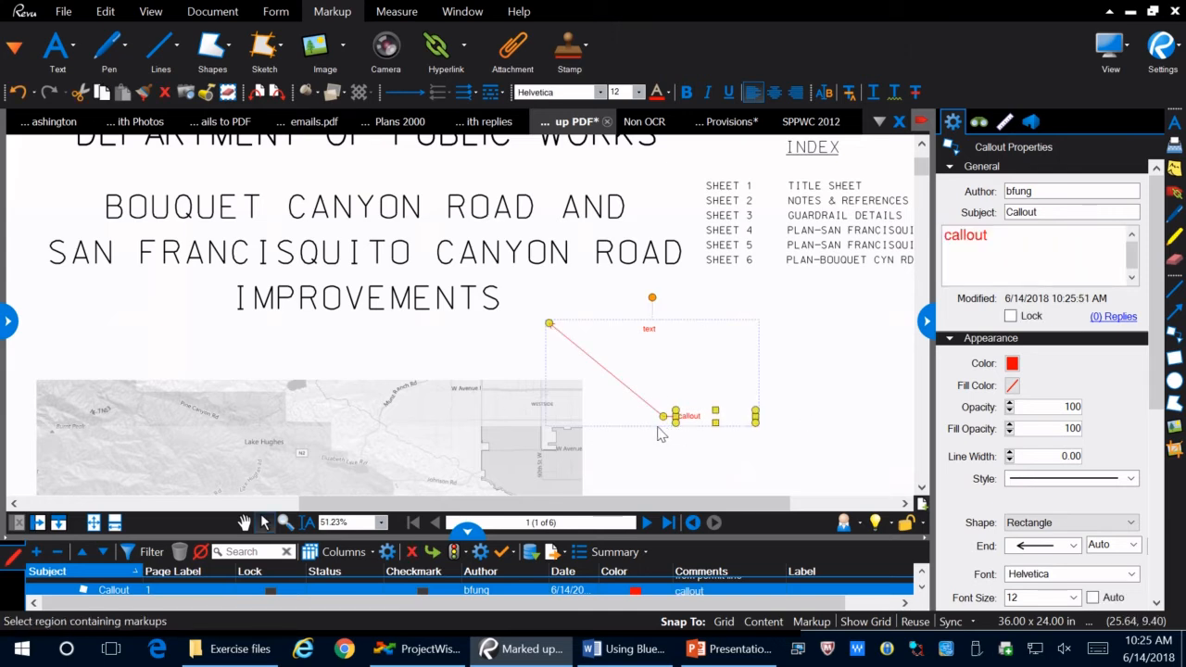
# Move the "text" text box onto the map, placing it just below and beside the Munz Ranch Rd label
pyautogui.rightClick(647, 329)
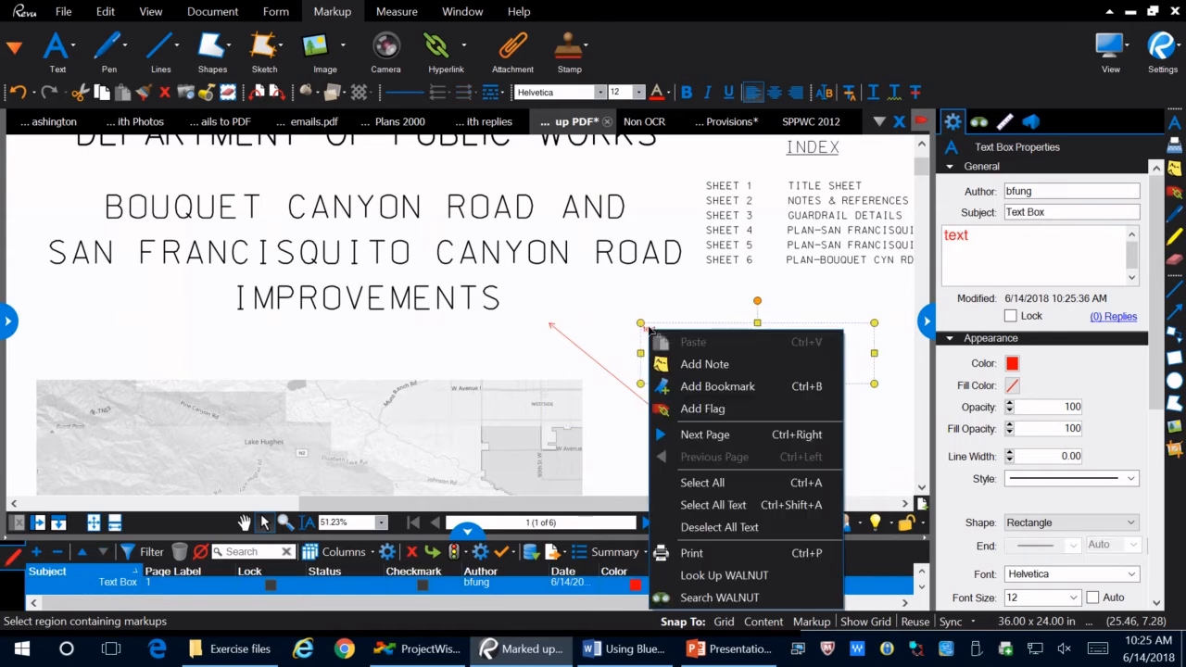
pyautogui.press('Escape')
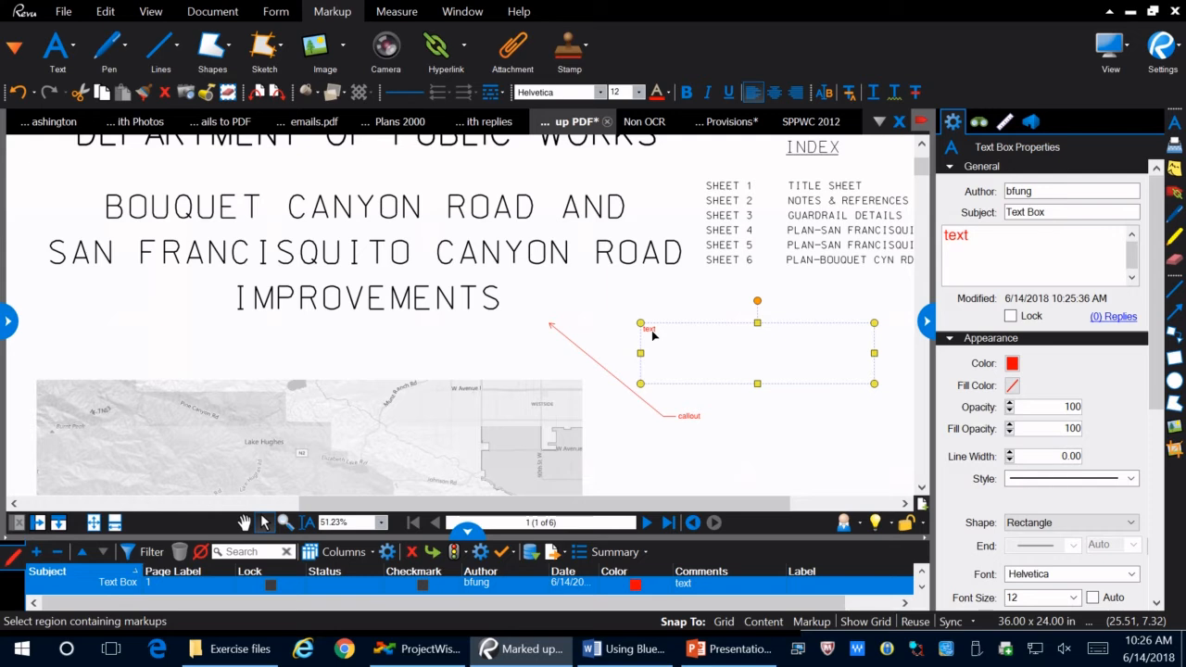
pyautogui.moveTo(653, 336); pyautogui.dragTo(383, 406)
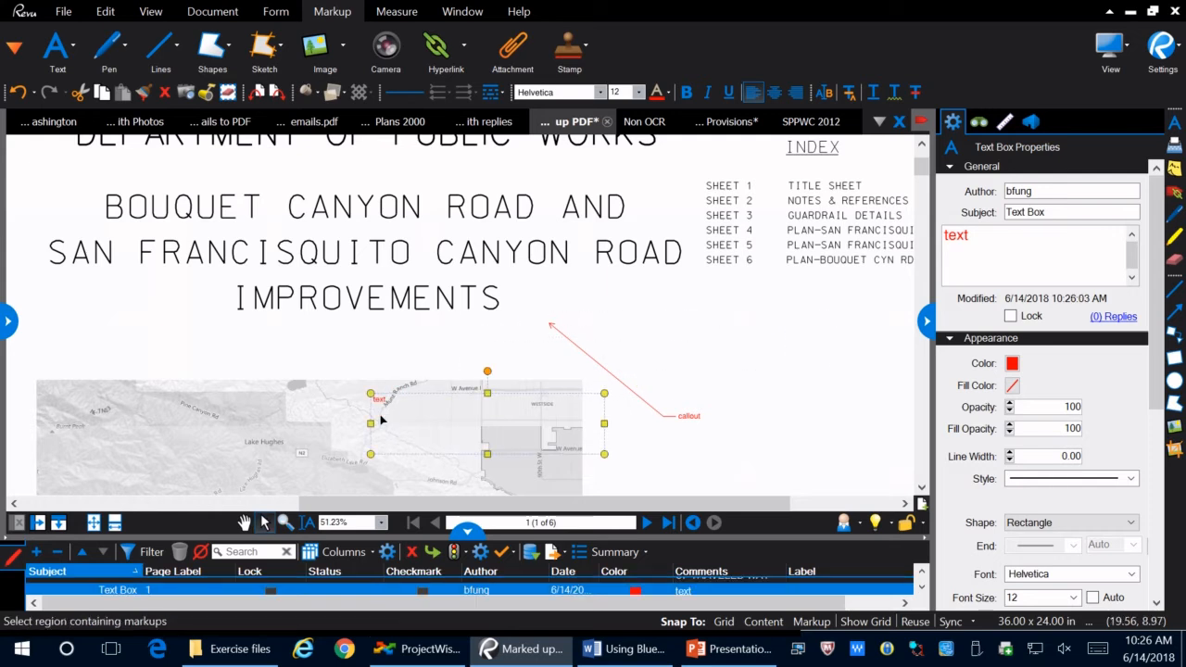
pyautogui.scroll(4, 383, 422)
pyautogui.scroll(-3, 421, 320)
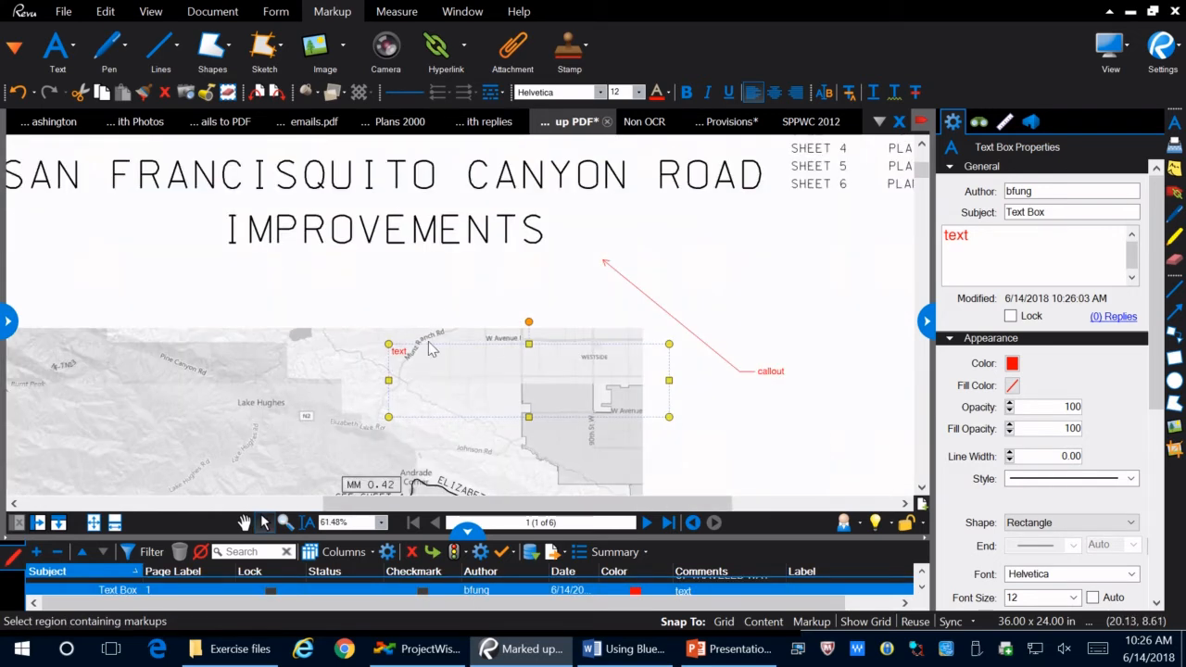
pyautogui.scroll(2, 429, 349)
pyautogui.moveTo(394, 357); pyautogui.dragTo(351, 359)
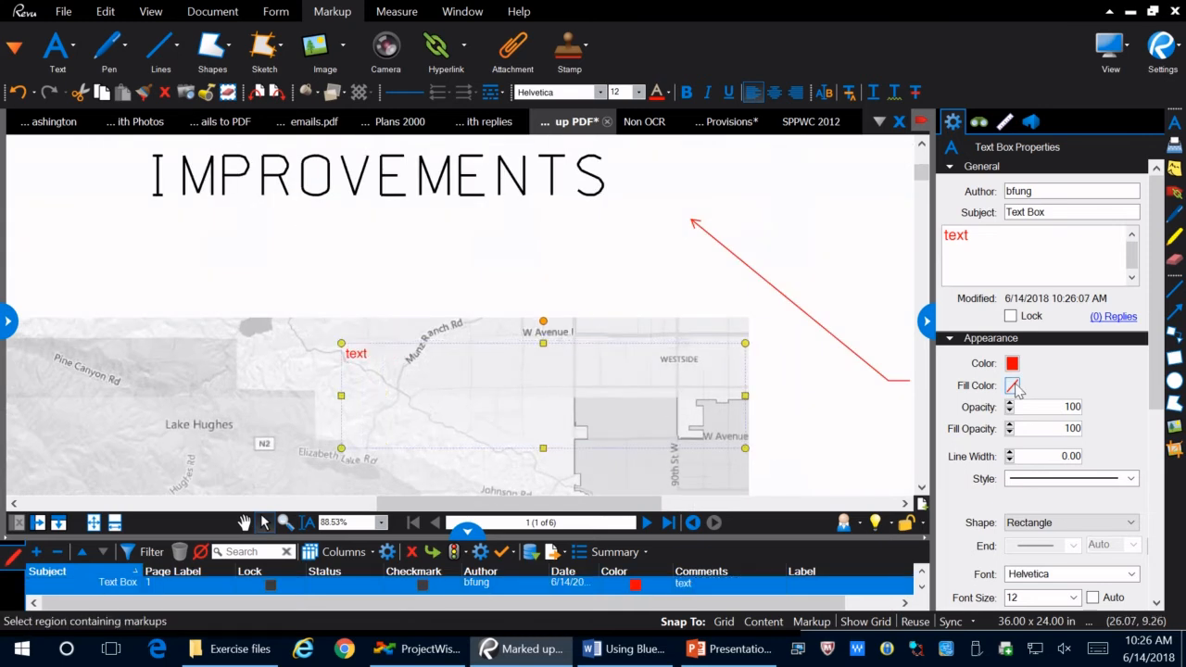
# Give the text box on the map a white fill and set its line width to 3.00
pyautogui.click(1014, 387)
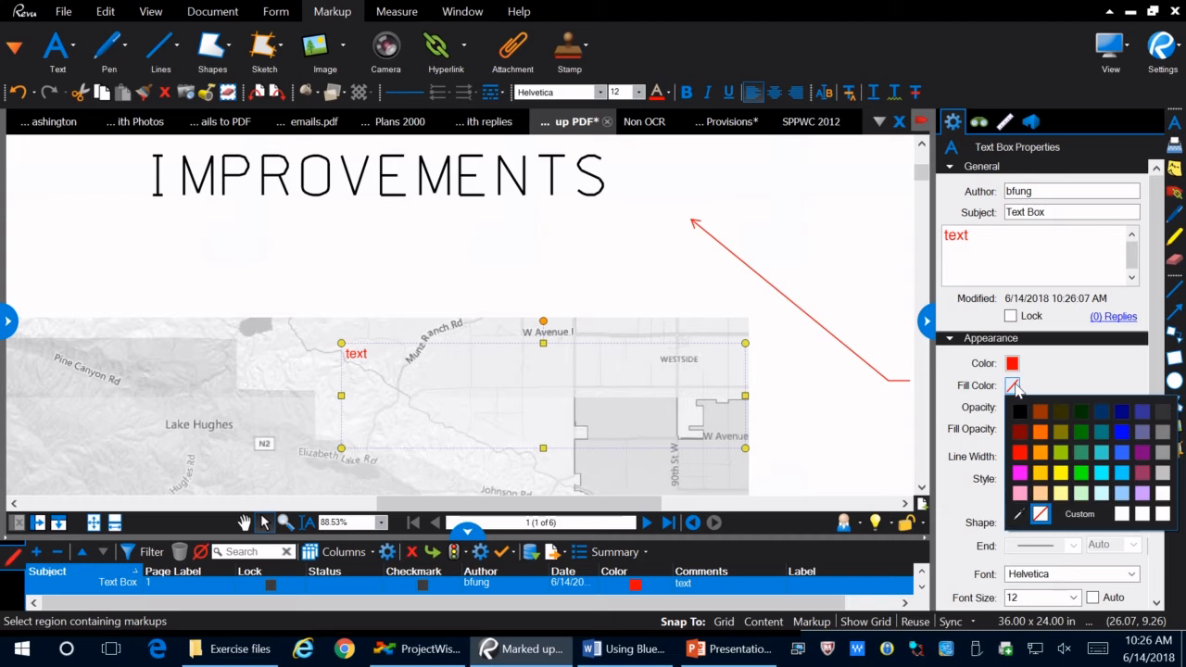
pyautogui.click(1121, 513)
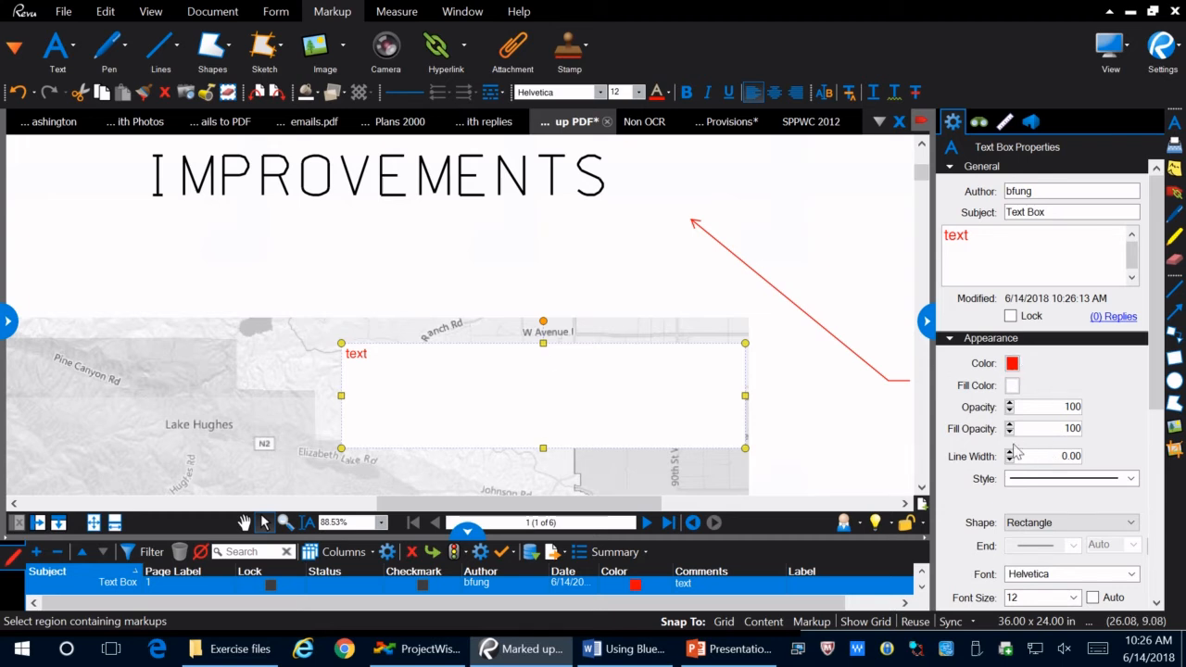
pyautogui.click(1010, 453)
pyautogui.click(1010, 453)
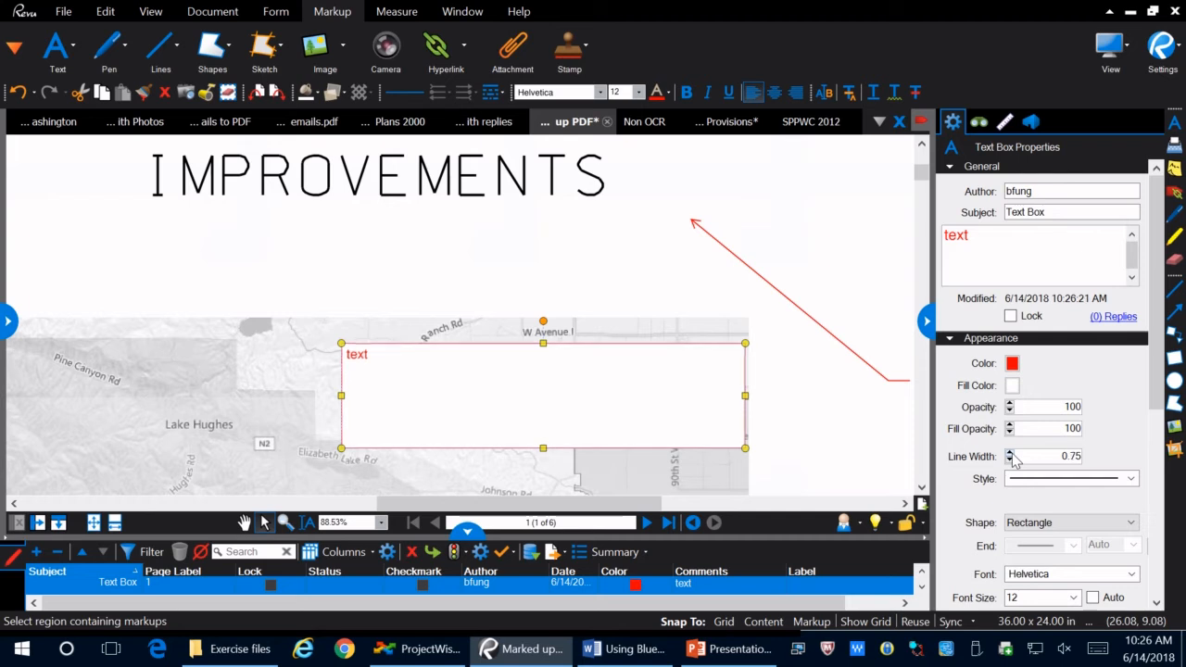
pyautogui.click(1011, 453)
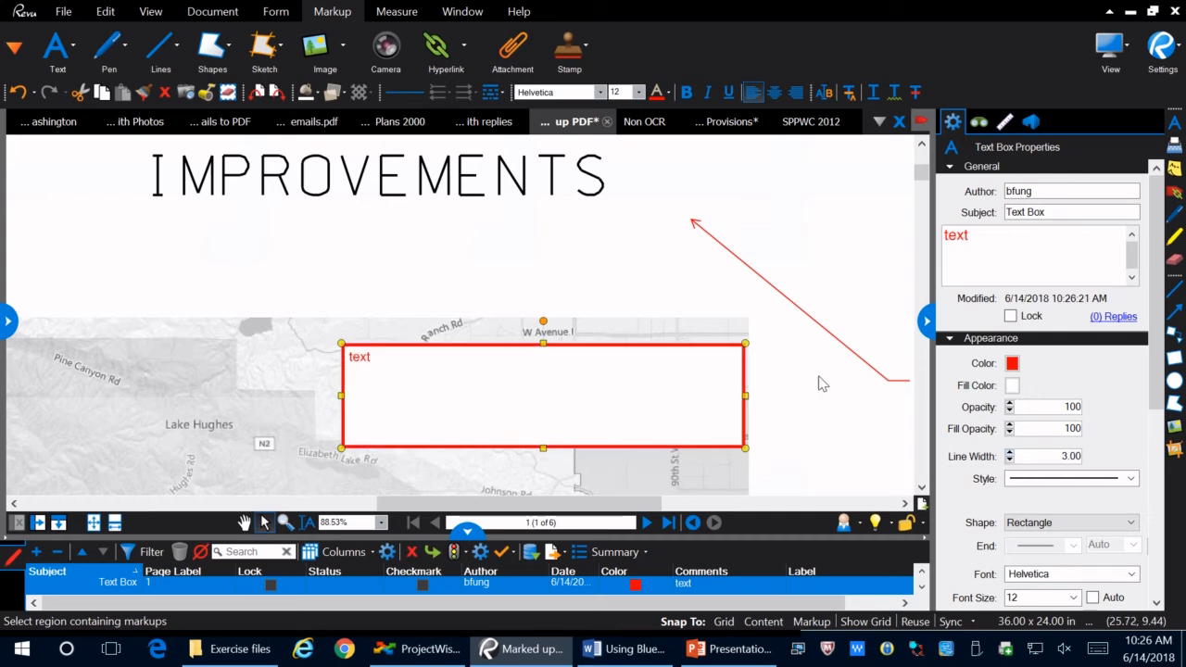
pyautogui.scroll(-3, 1157, 371)
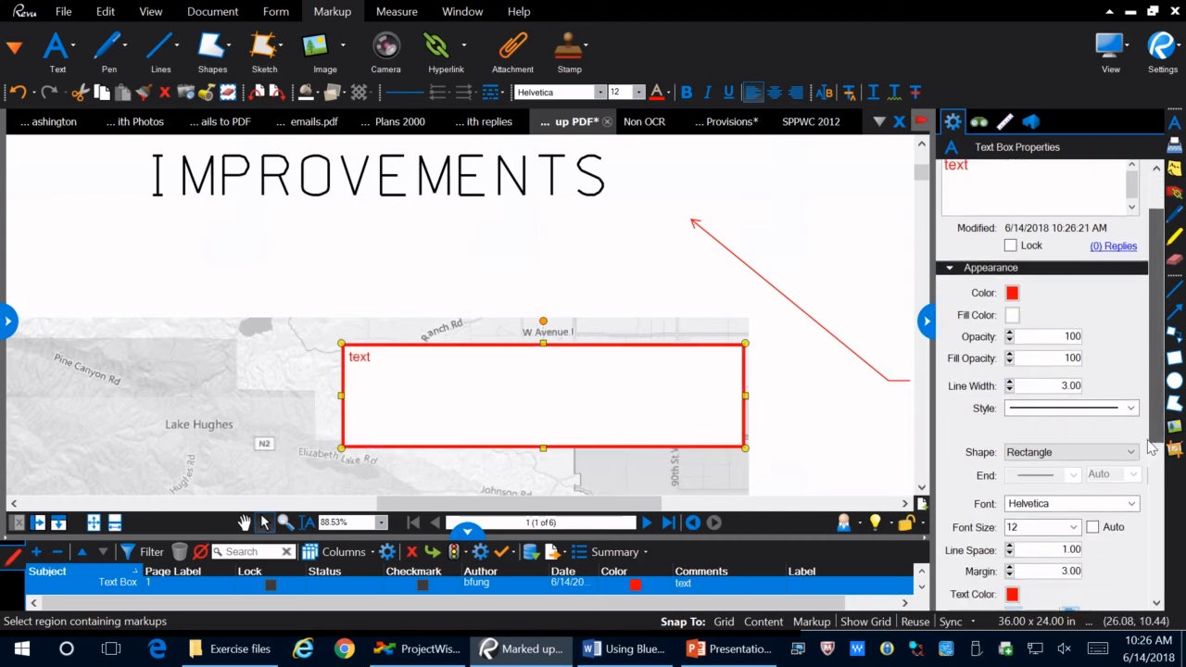
# Give the map's text box dark blue text and a fill opacity of 50, and shift it up over the Munz Ranch Rd label
pyautogui.click(1012, 508)
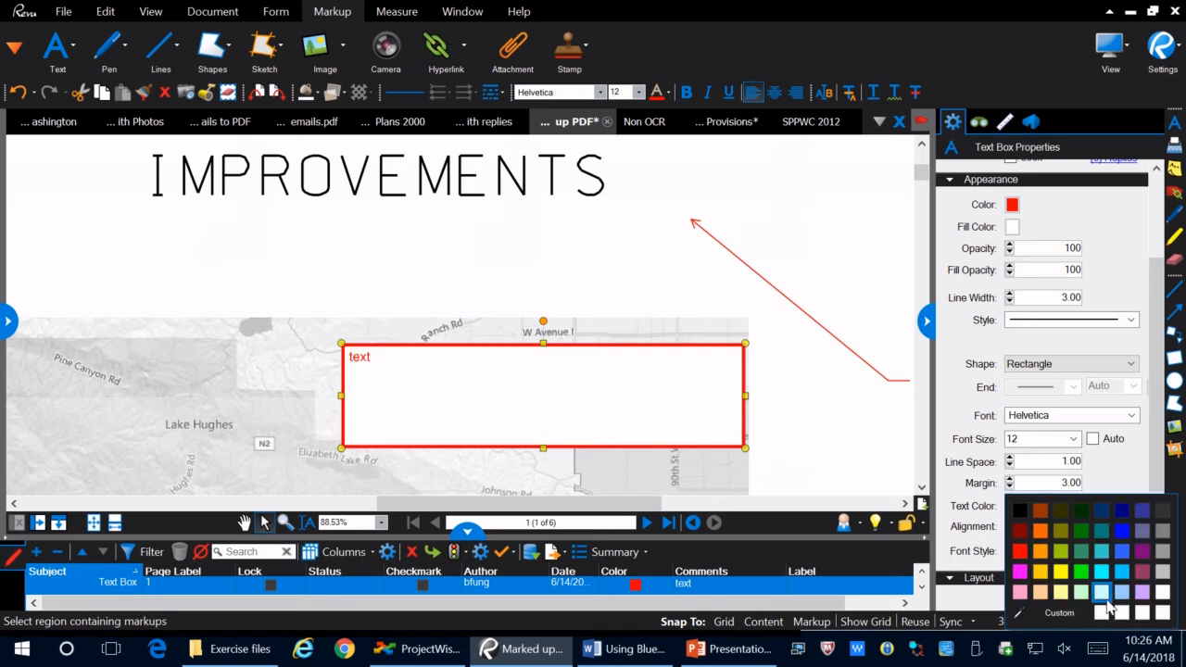
pyautogui.click(1121, 518)
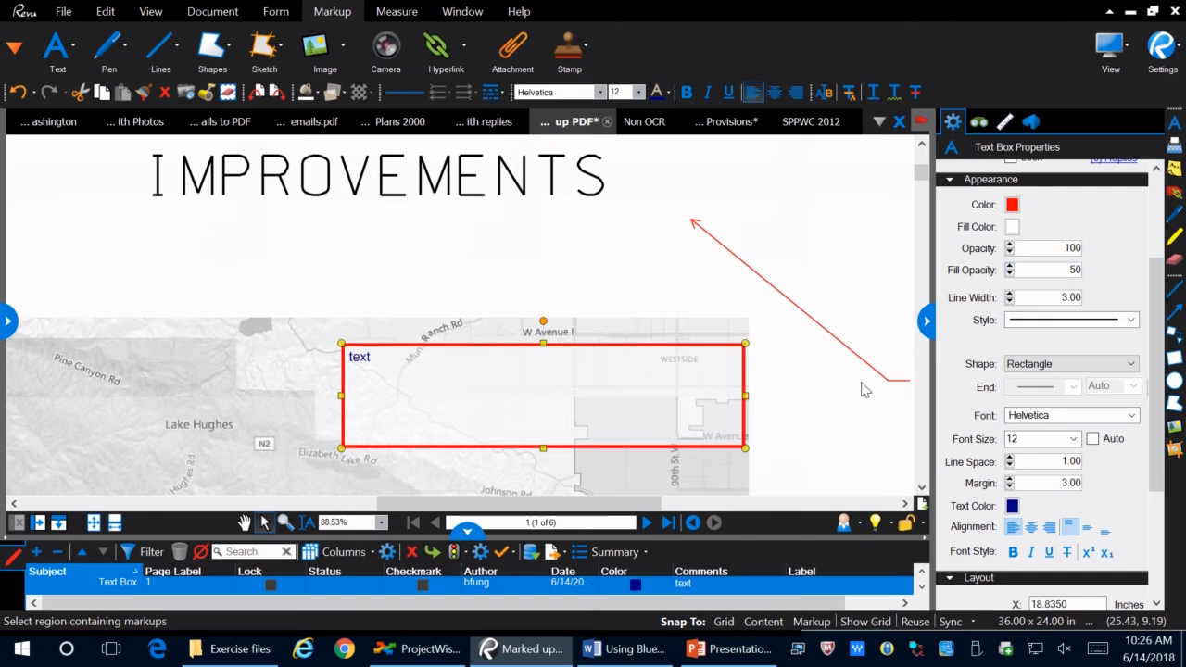
pyautogui.click(803, 400)
pyautogui.click(568, 387)
pyautogui.moveTo(568, 387); pyautogui.dragTo(511, 344)
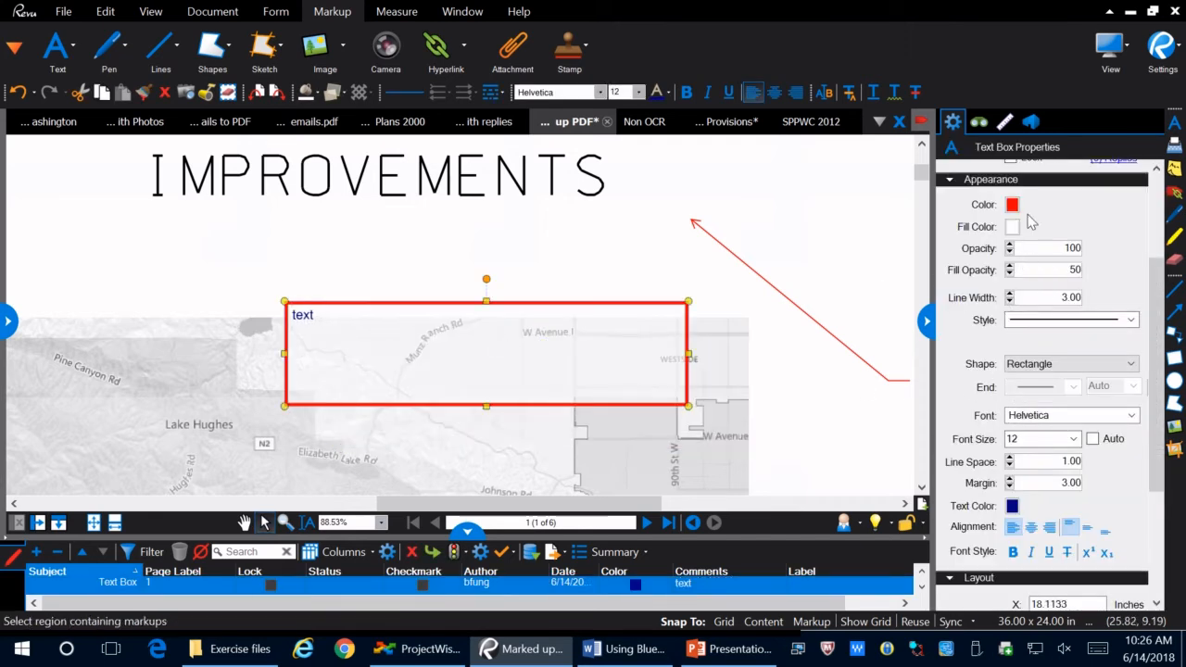
# Change the fill of the text box on the map to yellow and deselect it
pyautogui.click(1012, 226)
pyautogui.click(1061, 315)
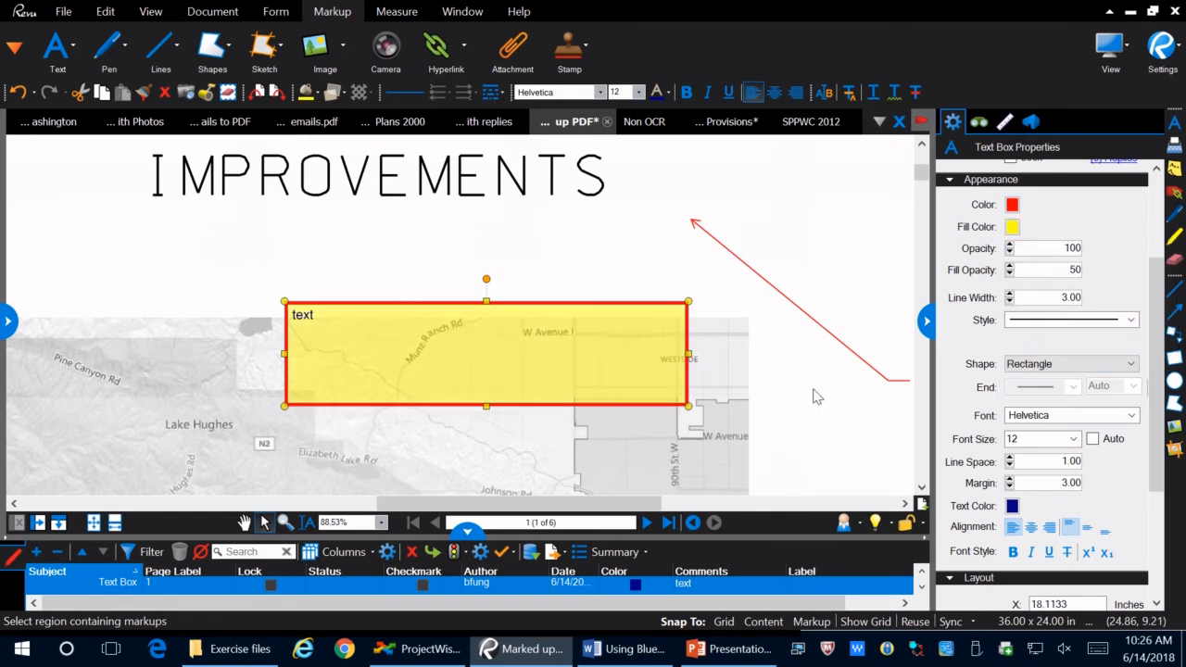
pyautogui.click(496, 361)
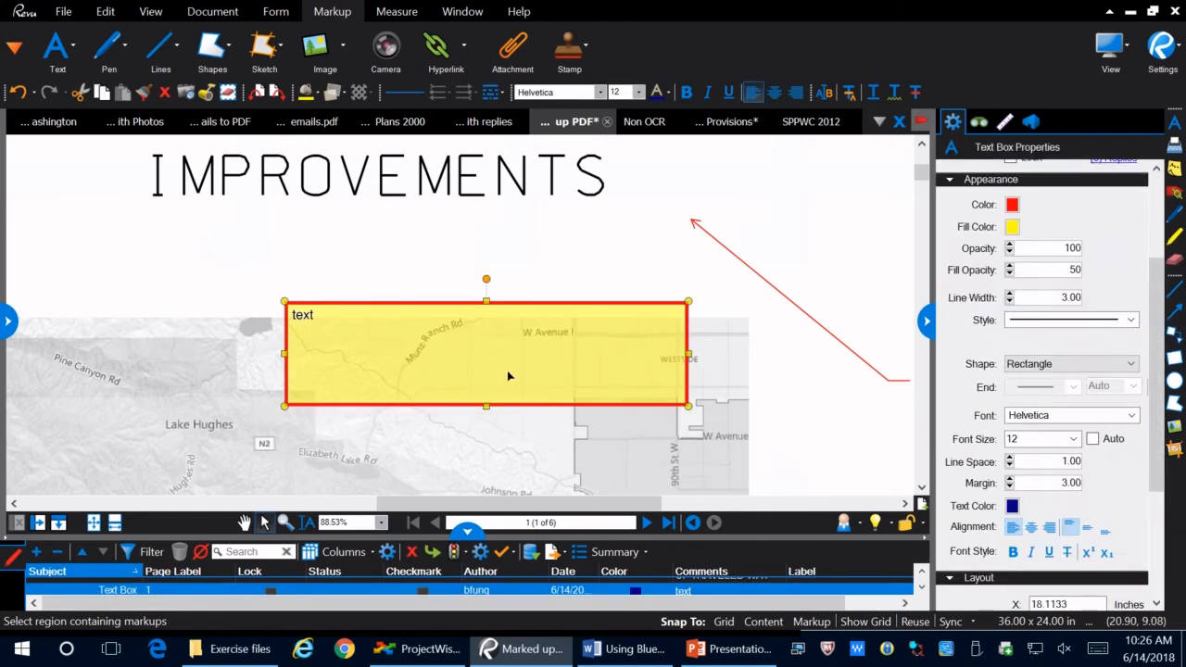
pyautogui.click(792, 400)
pyautogui.scroll(-3, 411, 378)
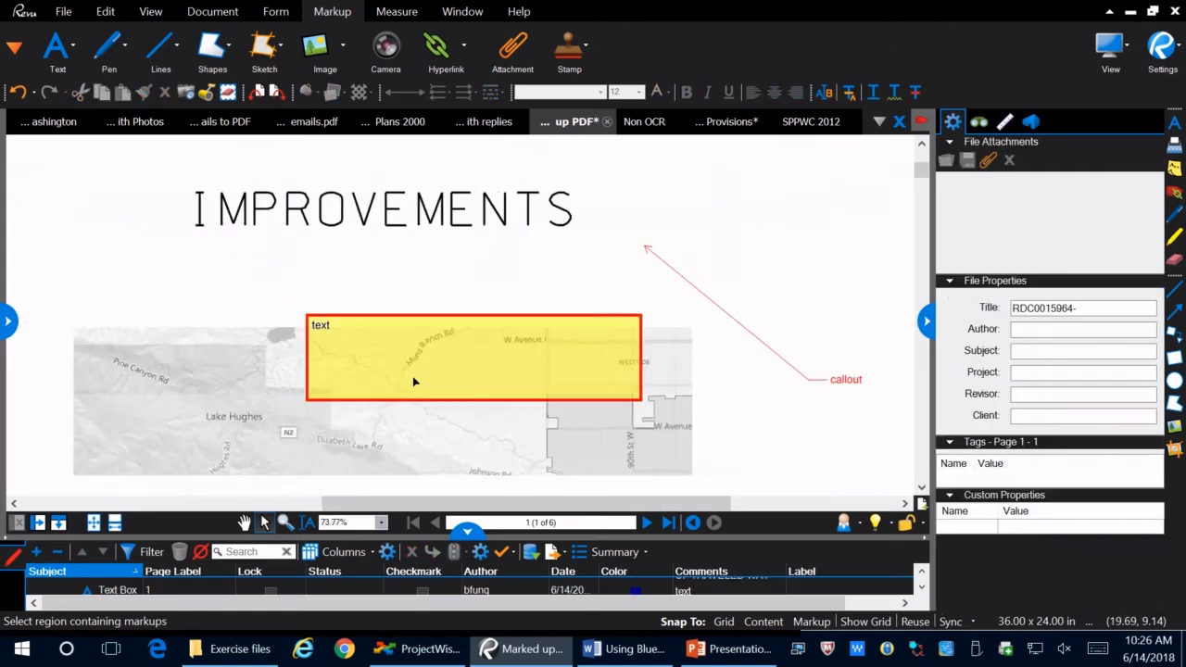
# Repoint the callout's arrow to the 90th St W label and add a second leader ending just below and beyond the IMPROVEMENTS title
pyautogui.scroll(3, 648, 385)
pyautogui.click(777, 381)
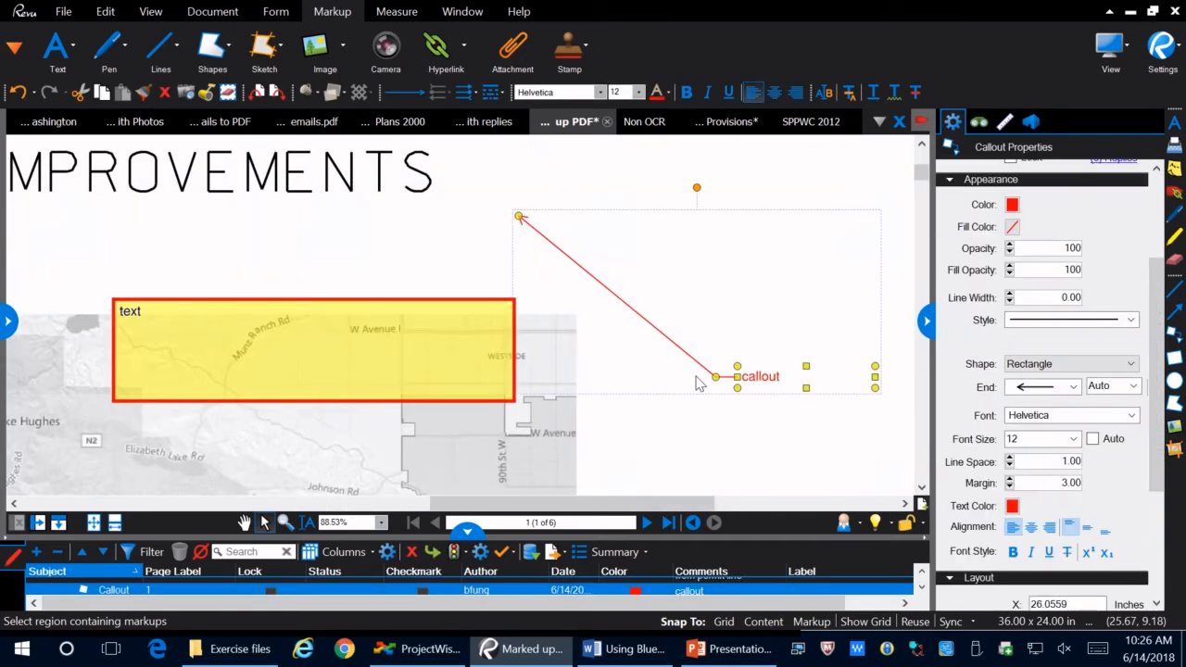
pyautogui.moveTo(520, 218); pyautogui.dragTo(507, 452)
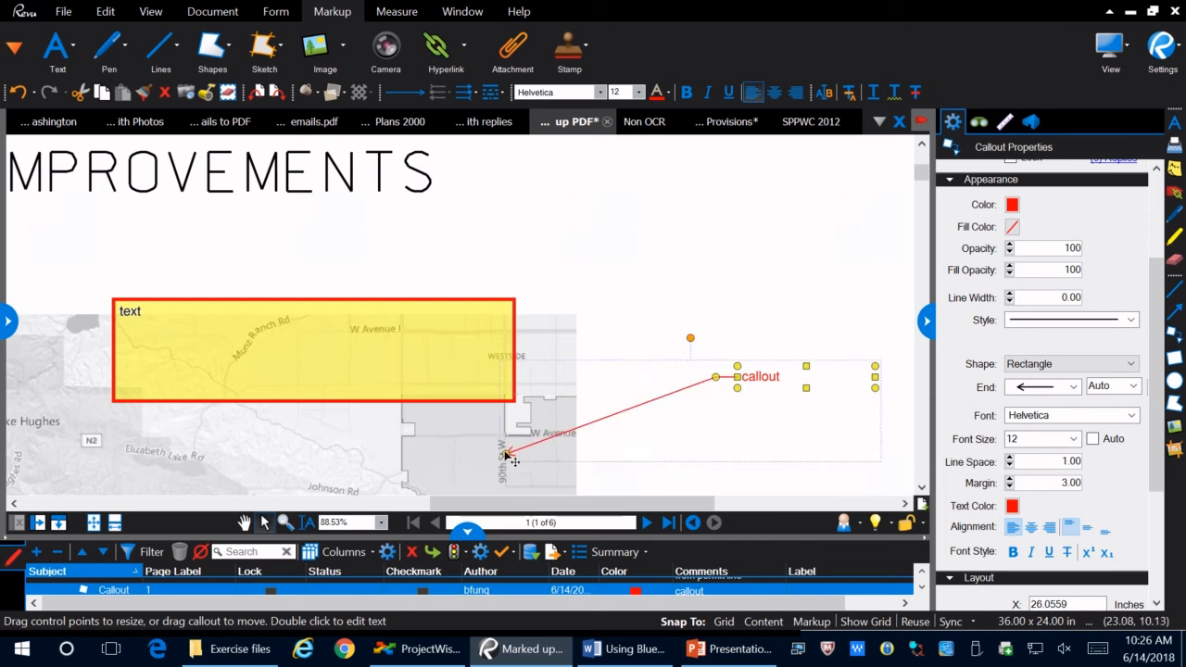
pyautogui.rightClick(714, 380)
pyautogui.moveTo(716, 383)
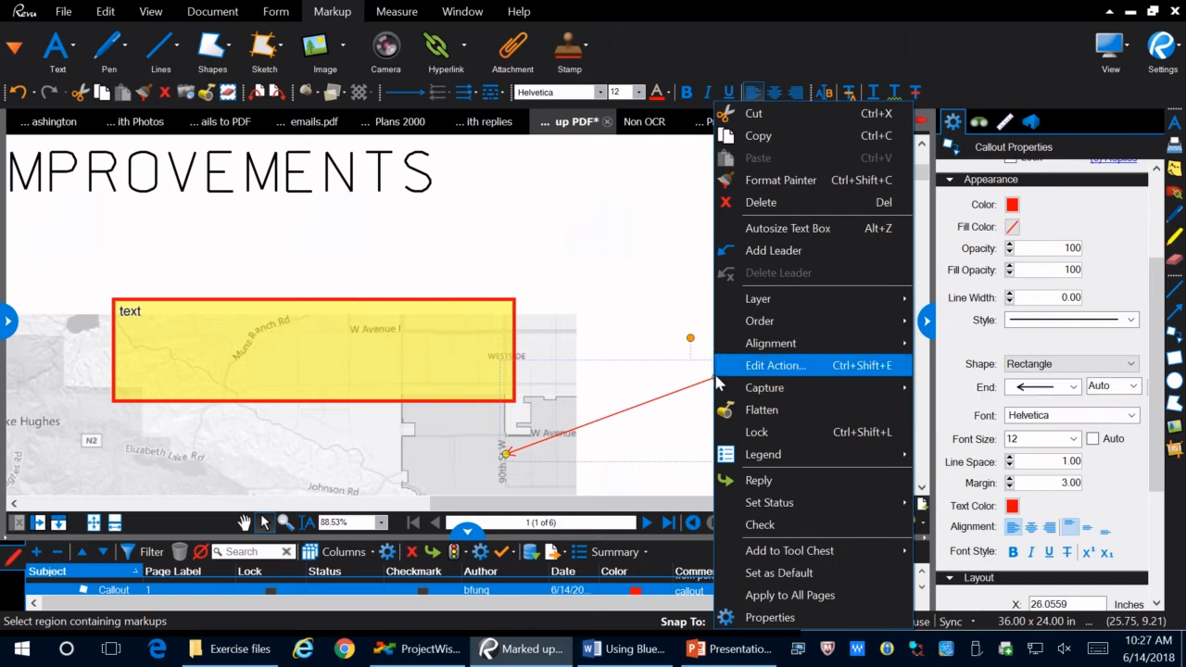
pyautogui.click(732, 257)
pyautogui.click(541, 239)
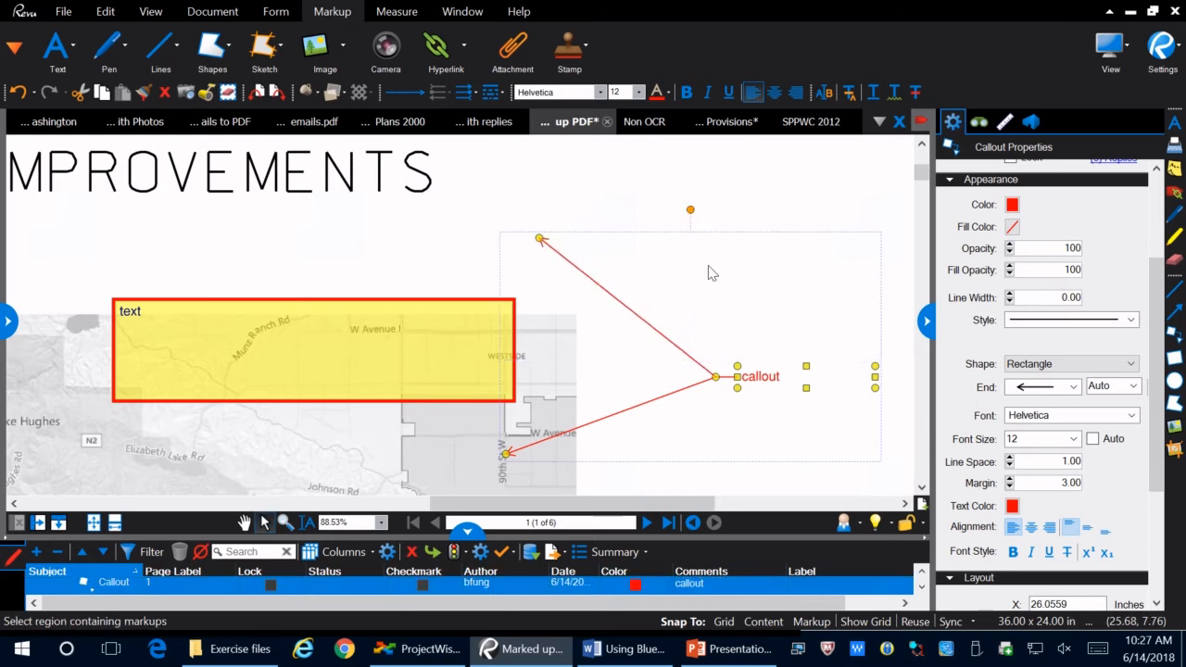
pyautogui.click(701, 273)
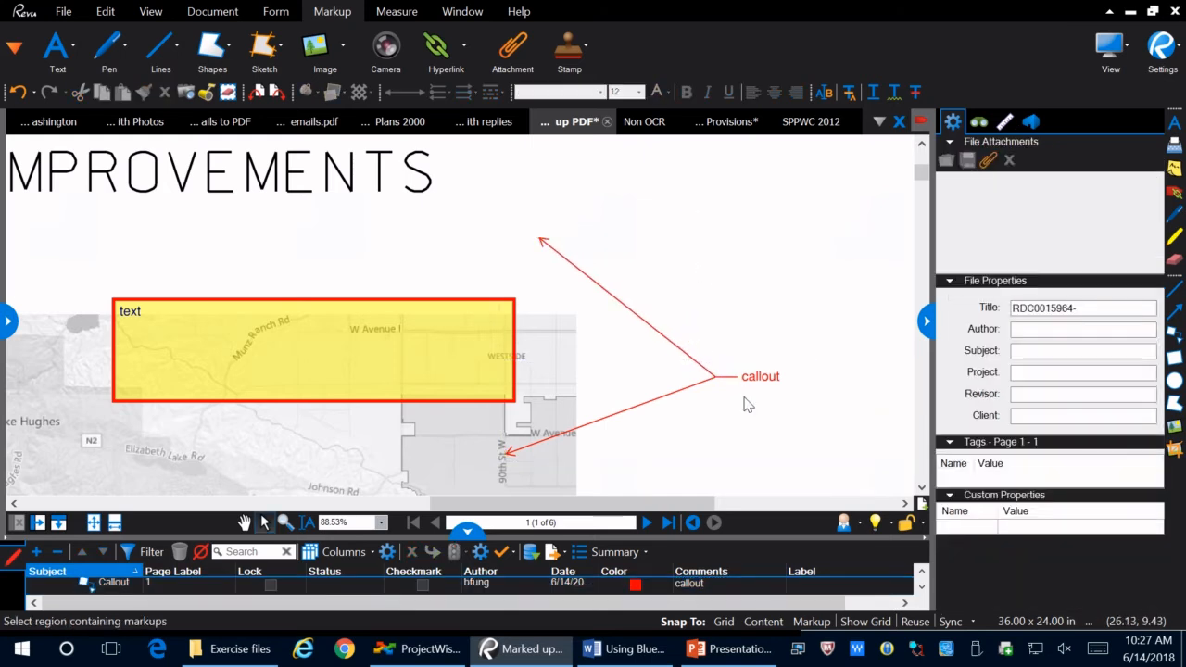
# Place typewriter text reading "typewriter" just below the word ROAD at the end of the sheet title's second line
pyautogui.scroll(-3, 639, 366)
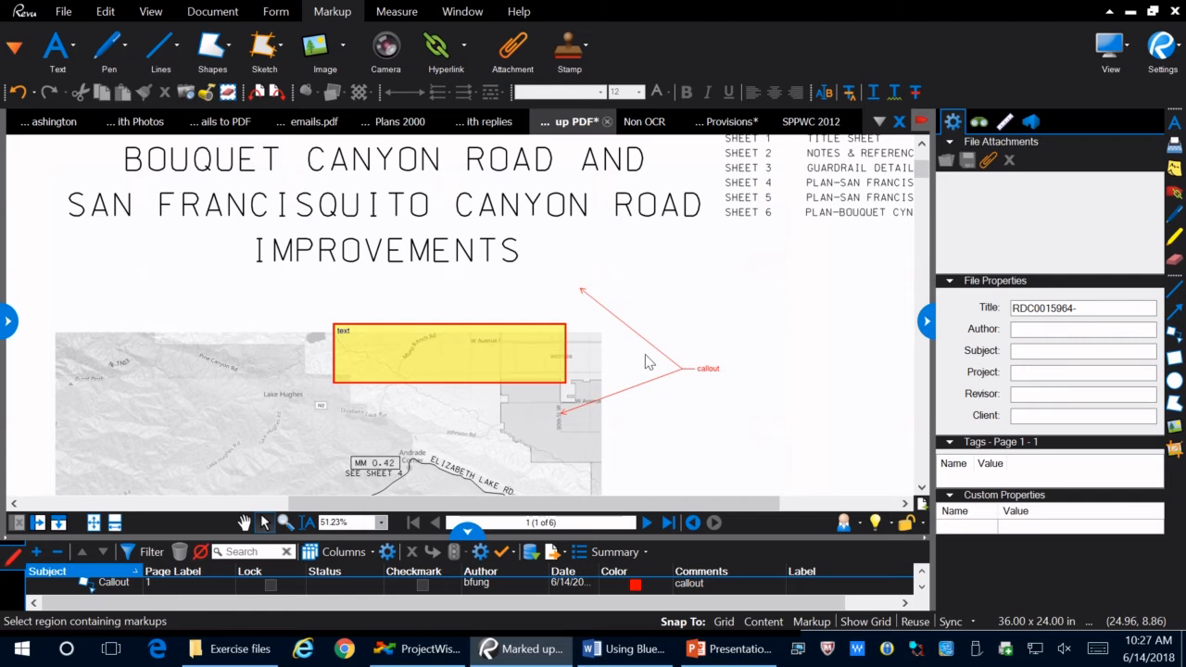
pyautogui.click(74, 59)
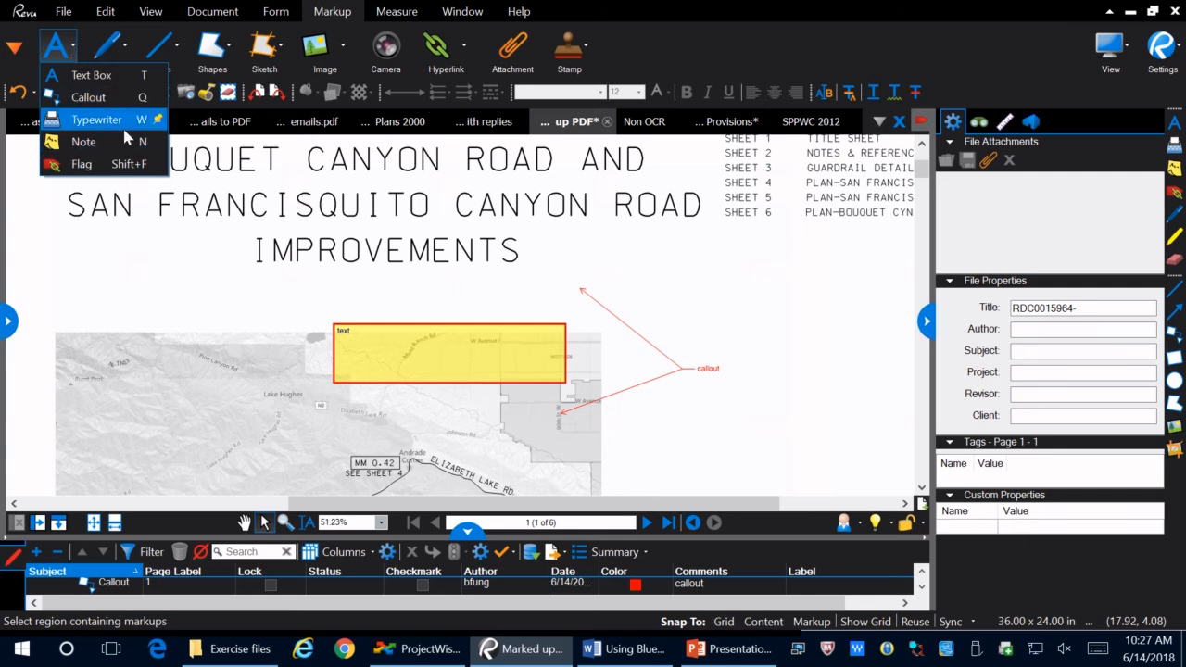
pyautogui.click(96, 120)
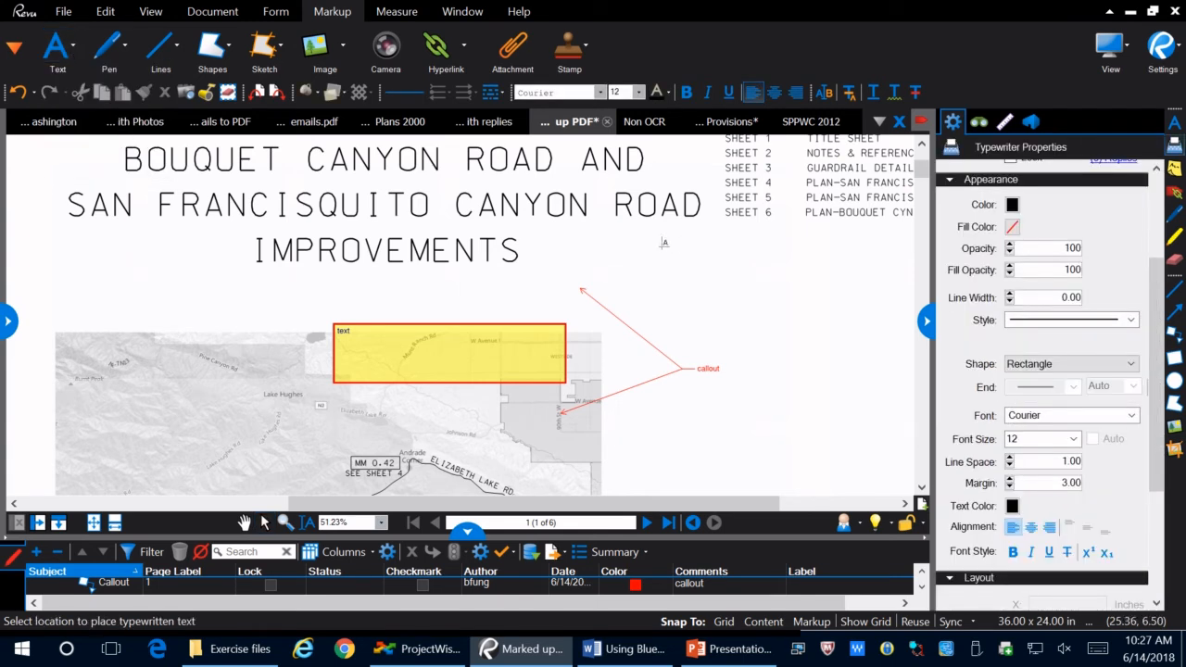
pyautogui.click(664, 243)
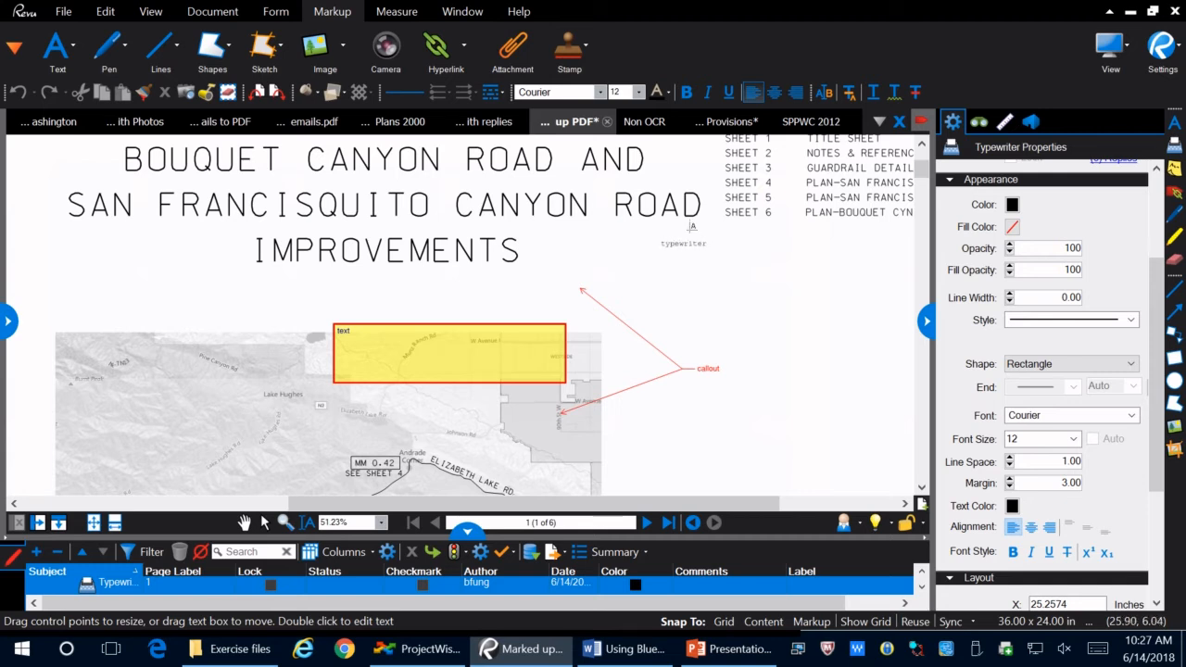
pyautogui.click(249, 533)
# Compare the properties of the yellow text box with those of the typewriter text
pyautogui.click(427, 338)
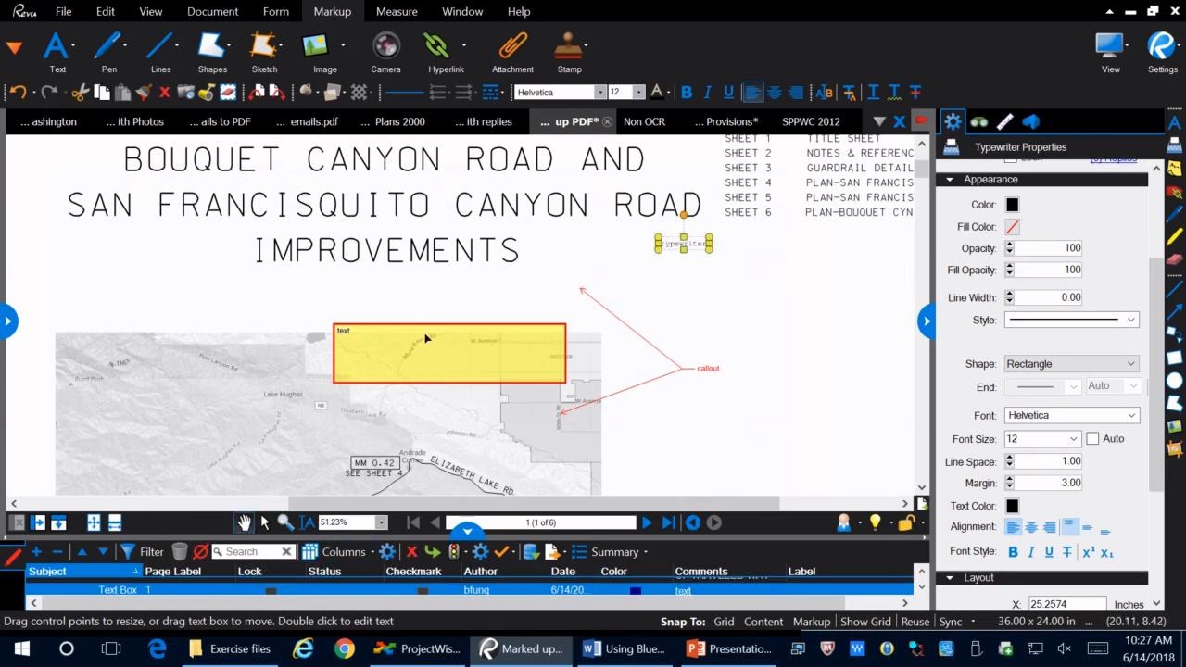
pyautogui.click(740, 301)
pyautogui.click(691, 245)
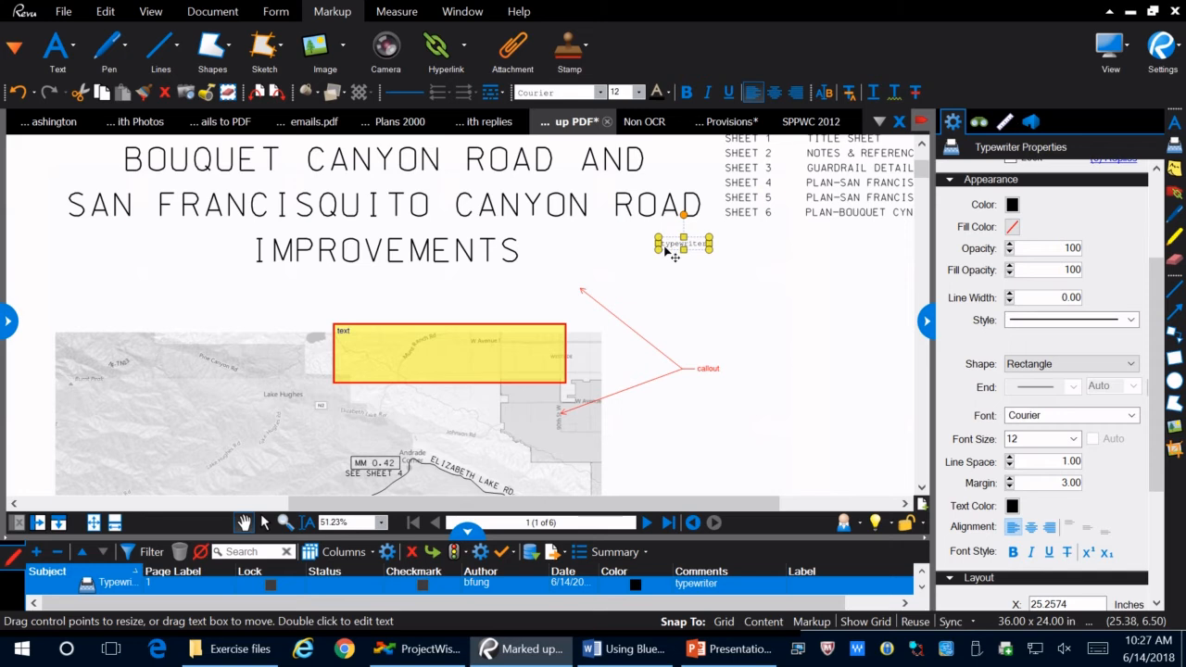
pyautogui.click(74, 48)
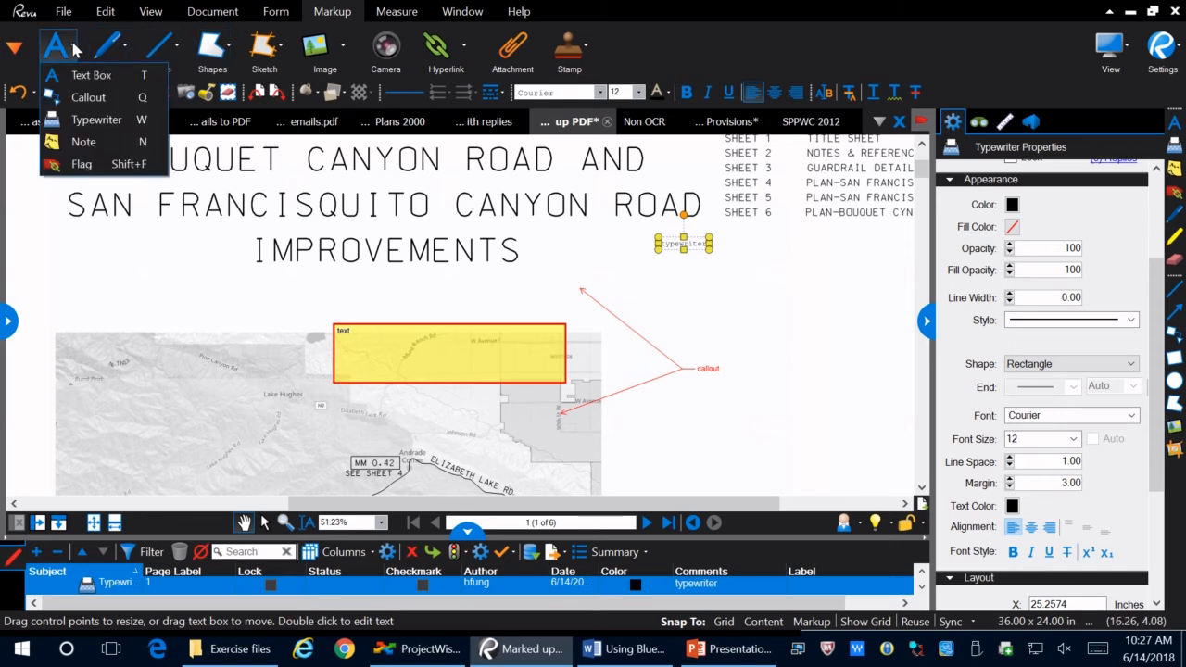
pyautogui.click(74, 48)
pyautogui.click(393, 263)
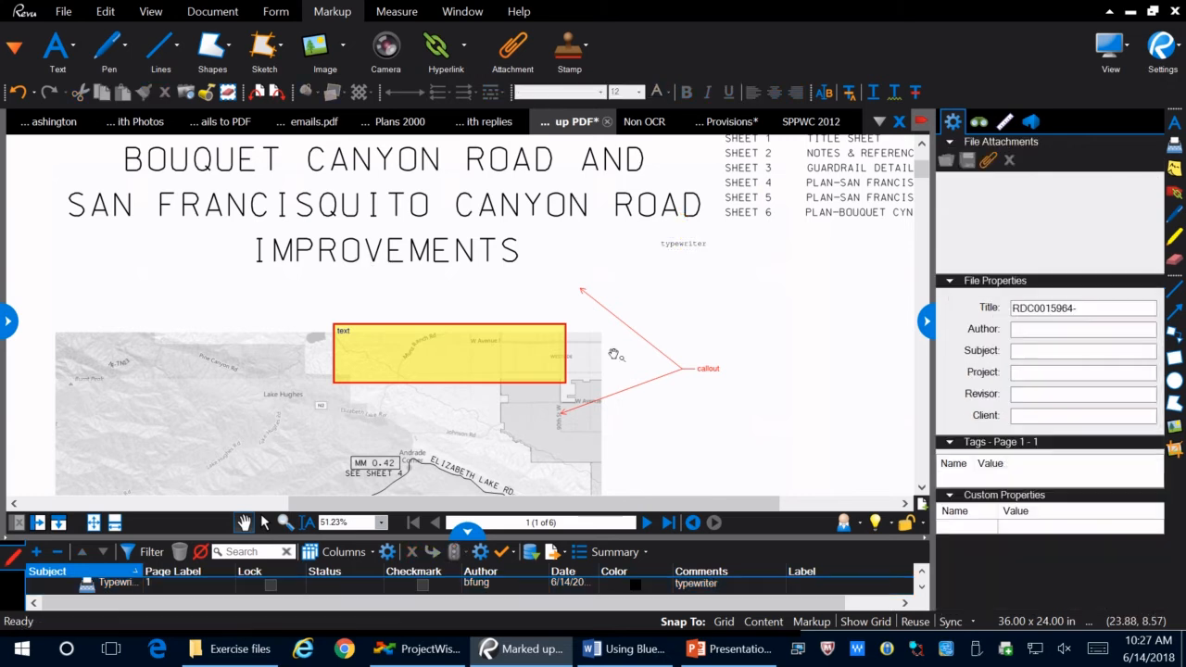
# Set the size of the callout's arrowheads to 200%
pyautogui.click(629, 388)
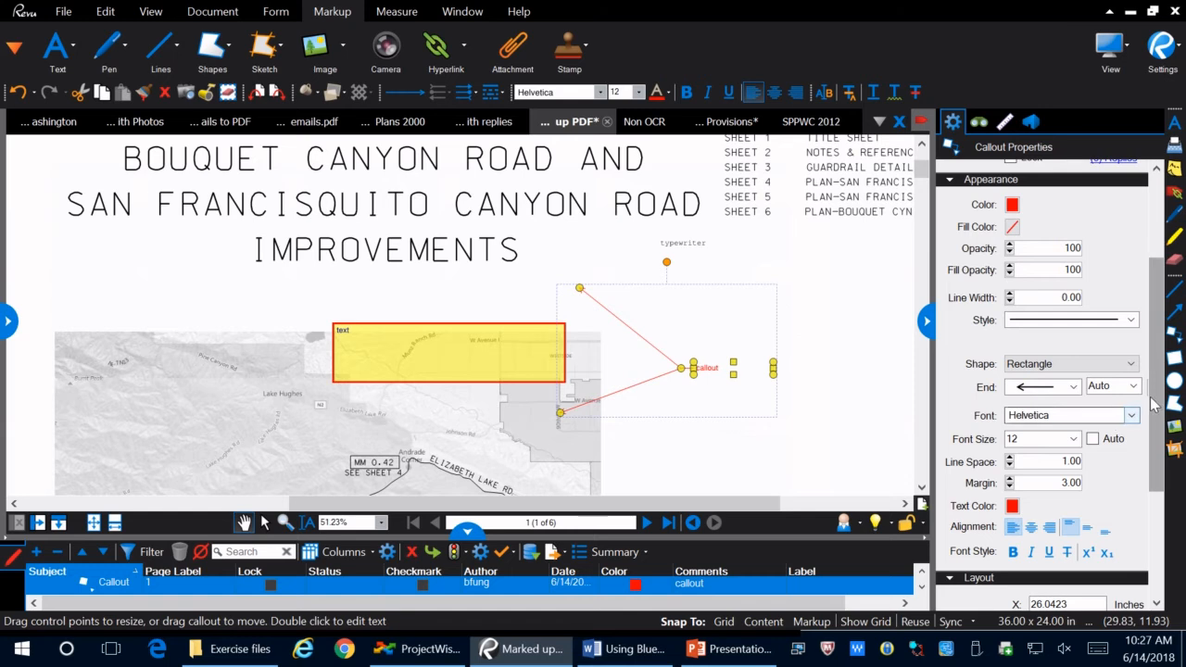
pyautogui.click(1107, 387)
pyautogui.click(1133, 386)
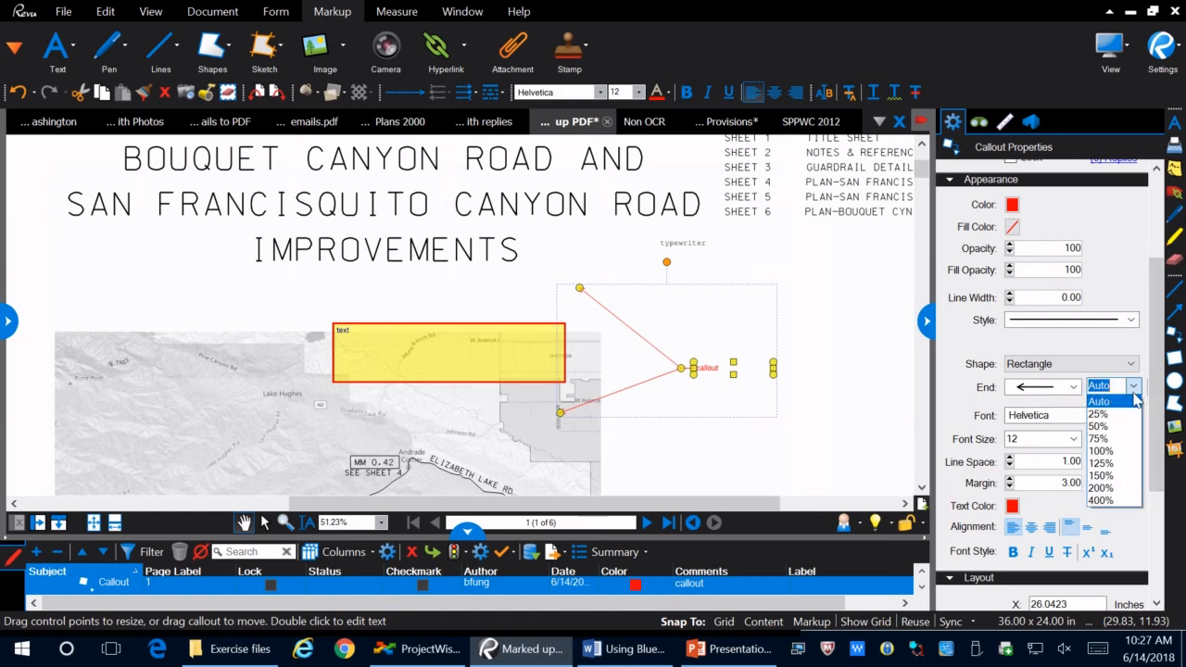
pyautogui.click(1116, 489)
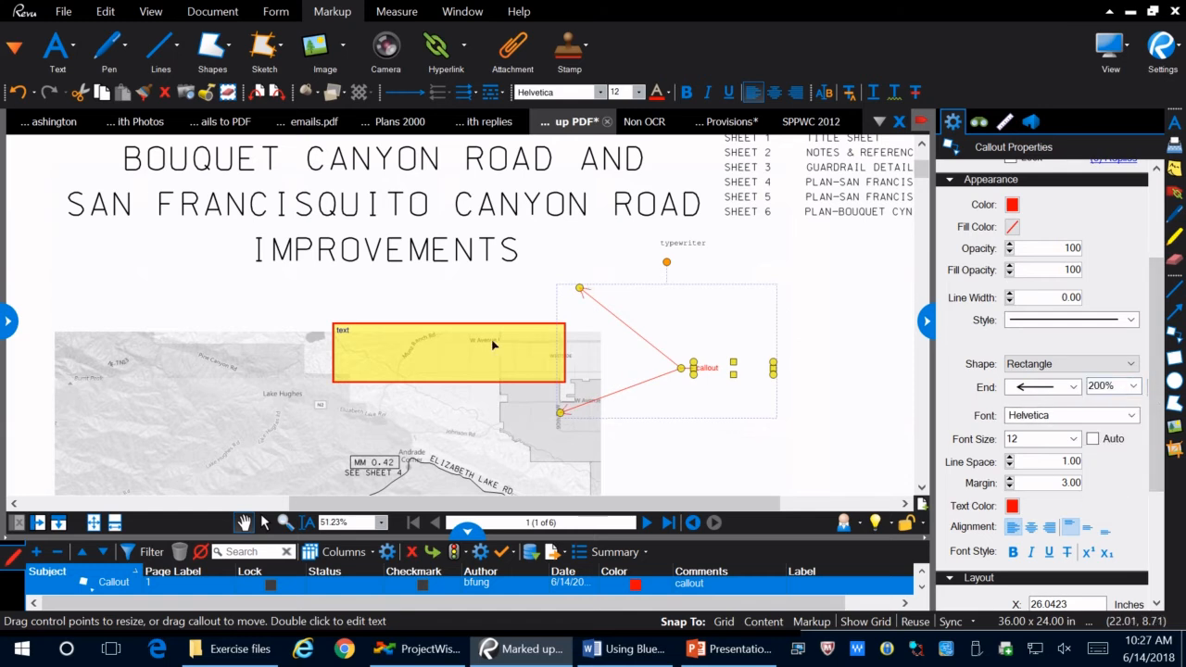
# Try closed triangular arrowheads and a red fill on the callout
pyautogui.click(1075, 388)
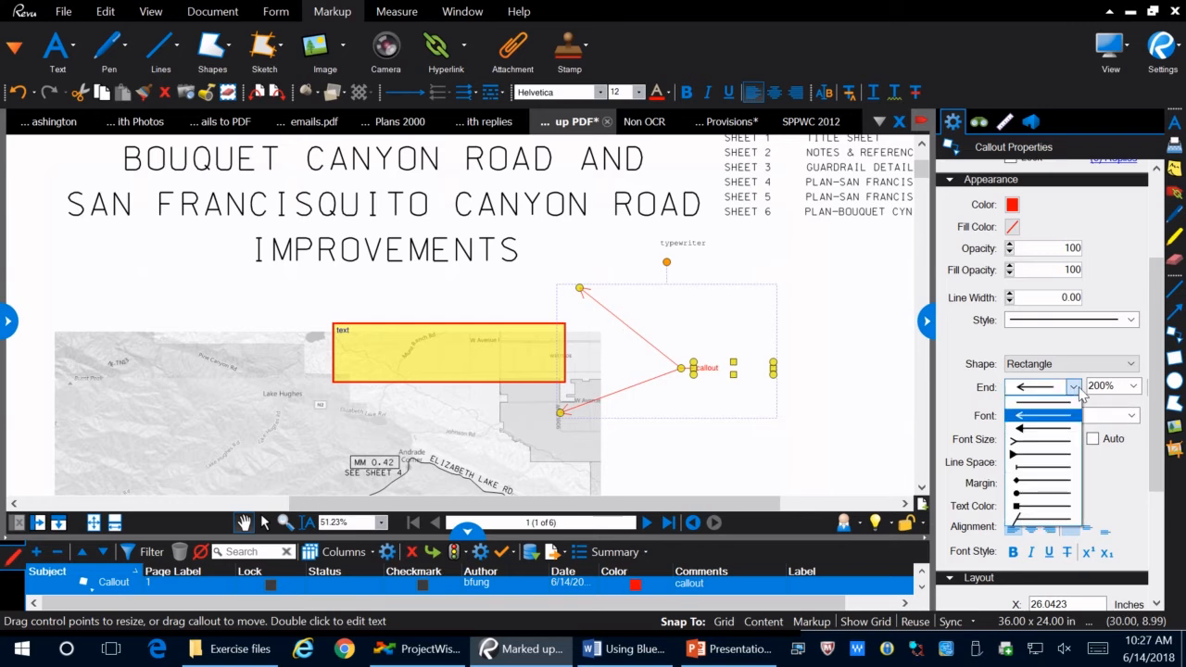
pyautogui.click(1059, 429)
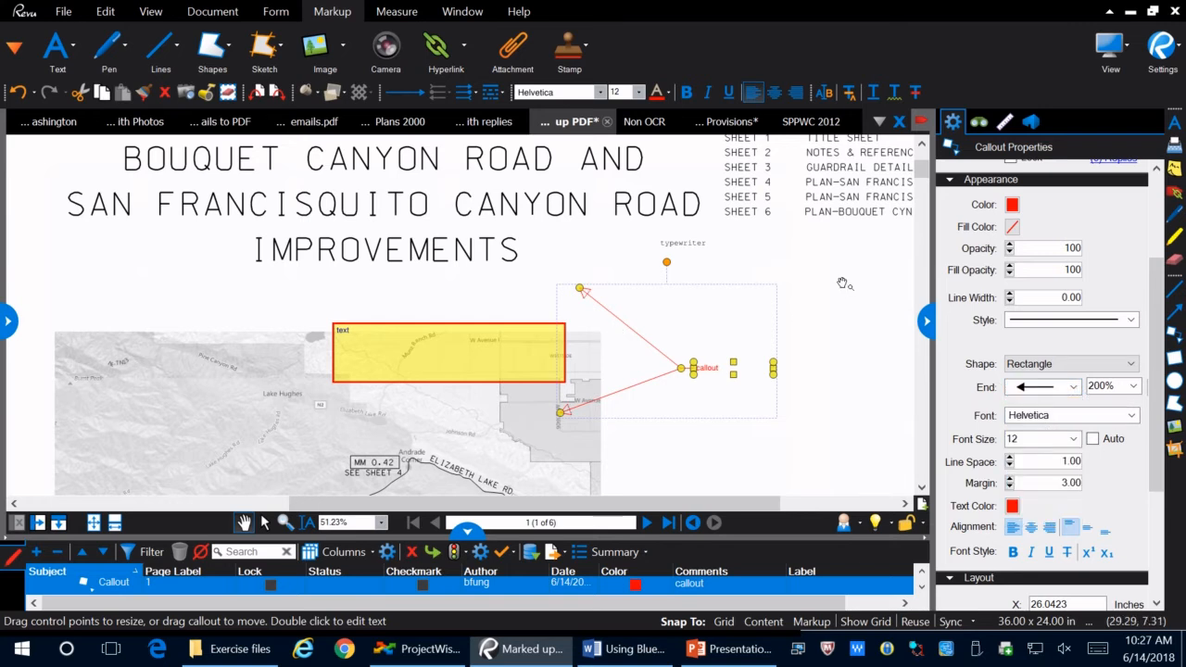
pyautogui.click(1074, 388)
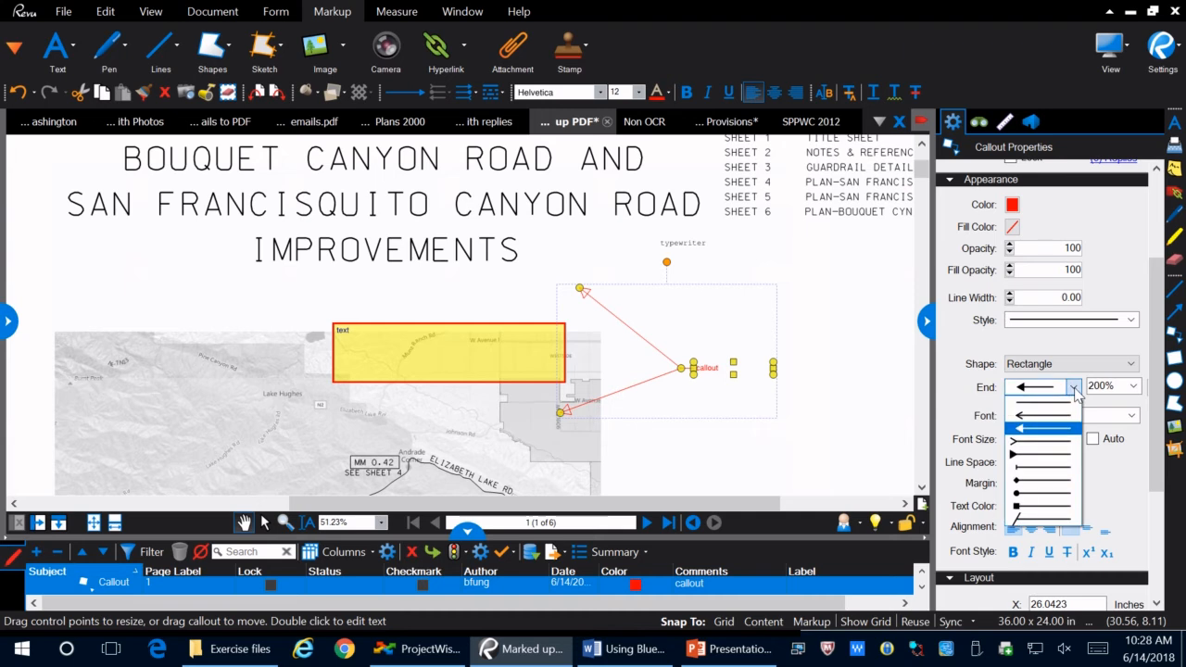
pyautogui.click(1075, 389)
pyautogui.moveTo(1156, 430); pyautogui.dragTo(1157, 428)
pyautogui.click(1012, 229)
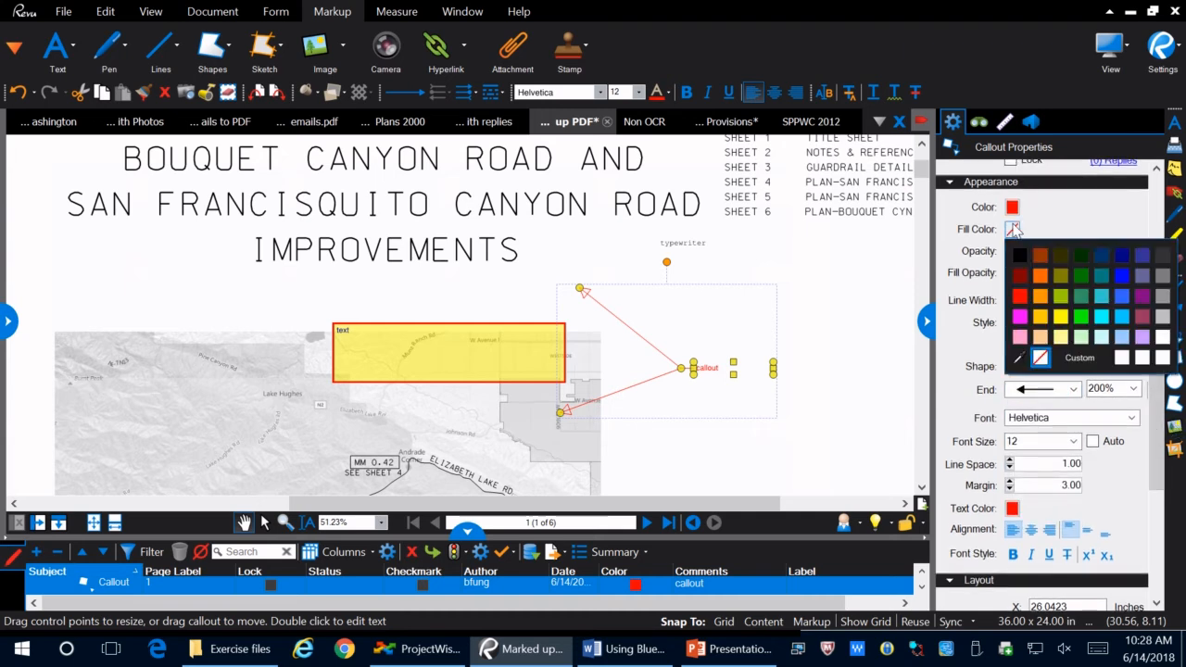
pyautogui.click(1020, 296)
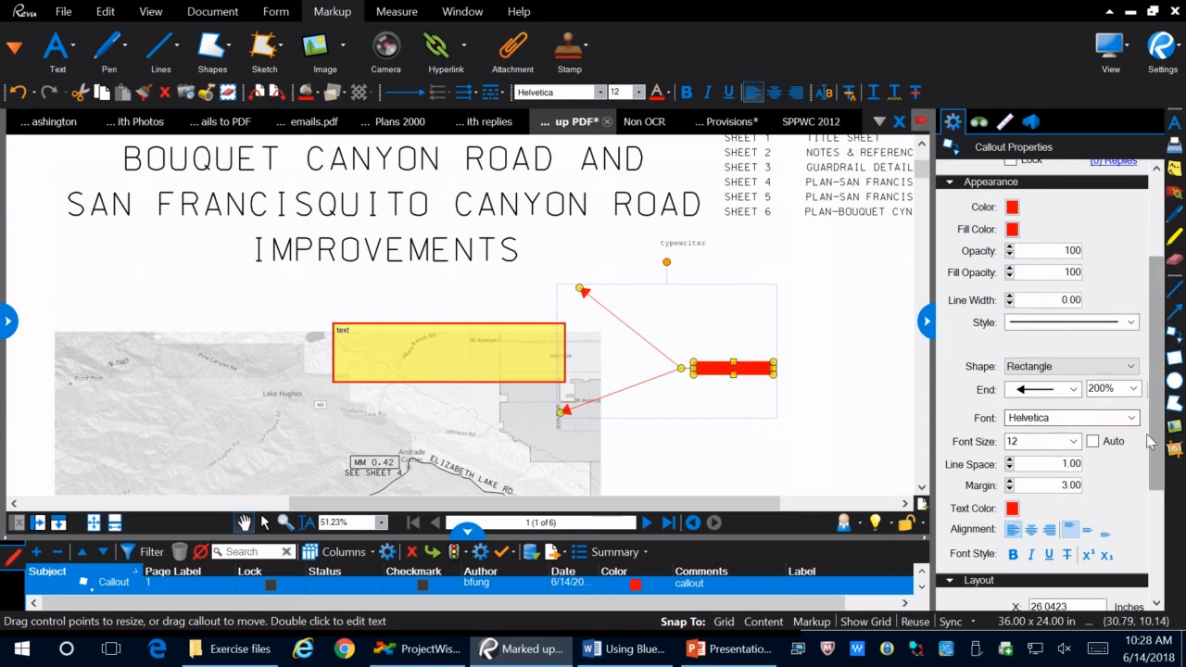
pyautogui.moveTo(1155, 431); pyautogui.dragTo(1136, 455)
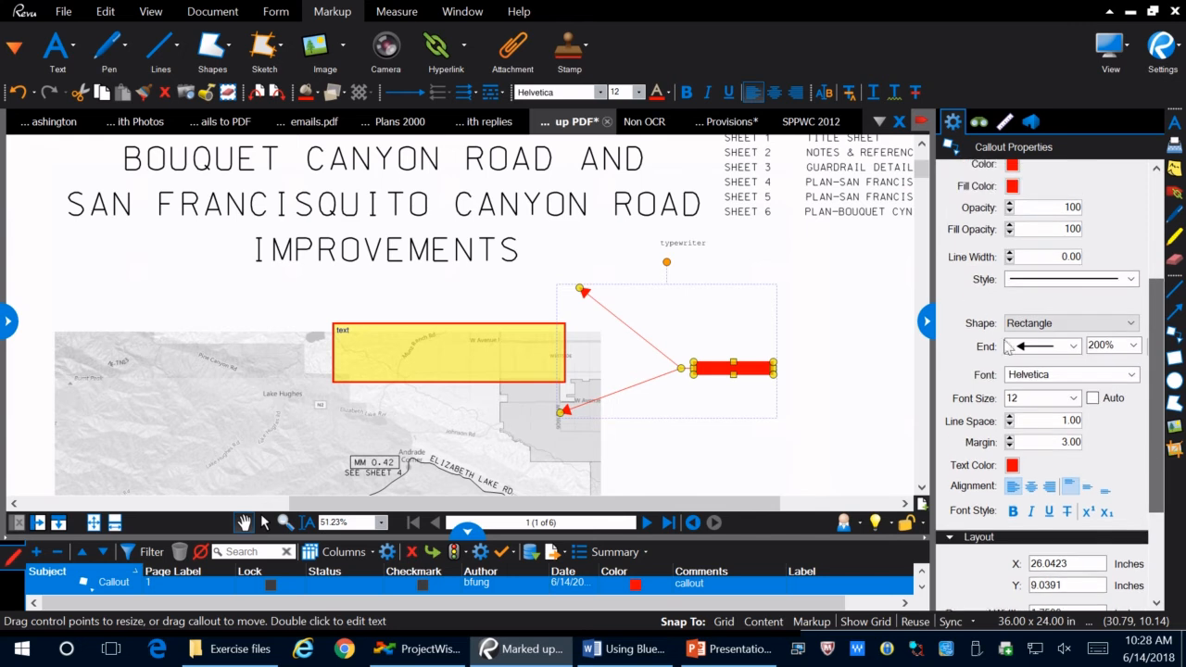
# Return the callout to open arrowheads and no fill, and deselect it
pyautogui.click(1073, 346)
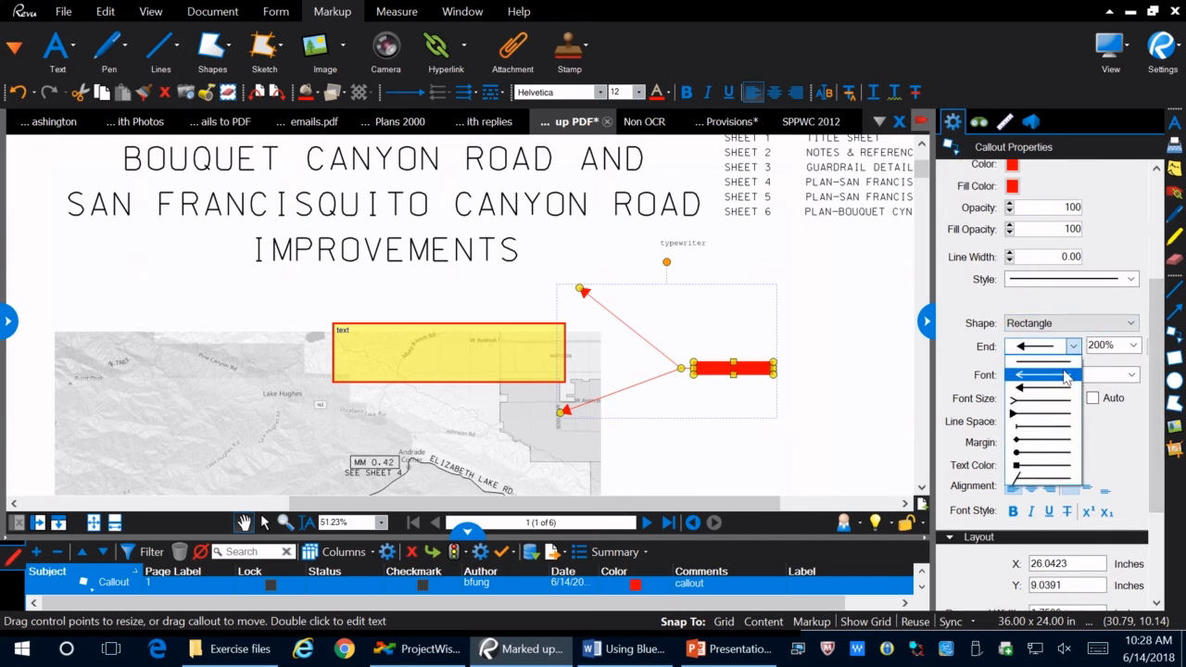
pyautogui.click(1071, 376)
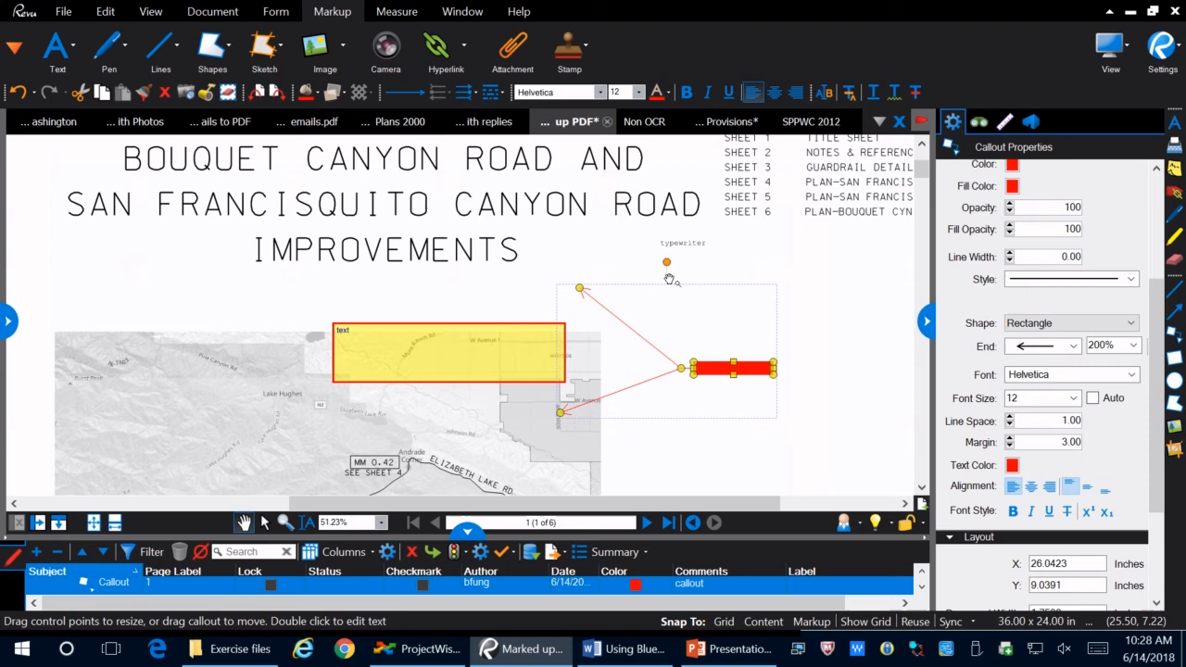
pyautogui.click(1012, 186)
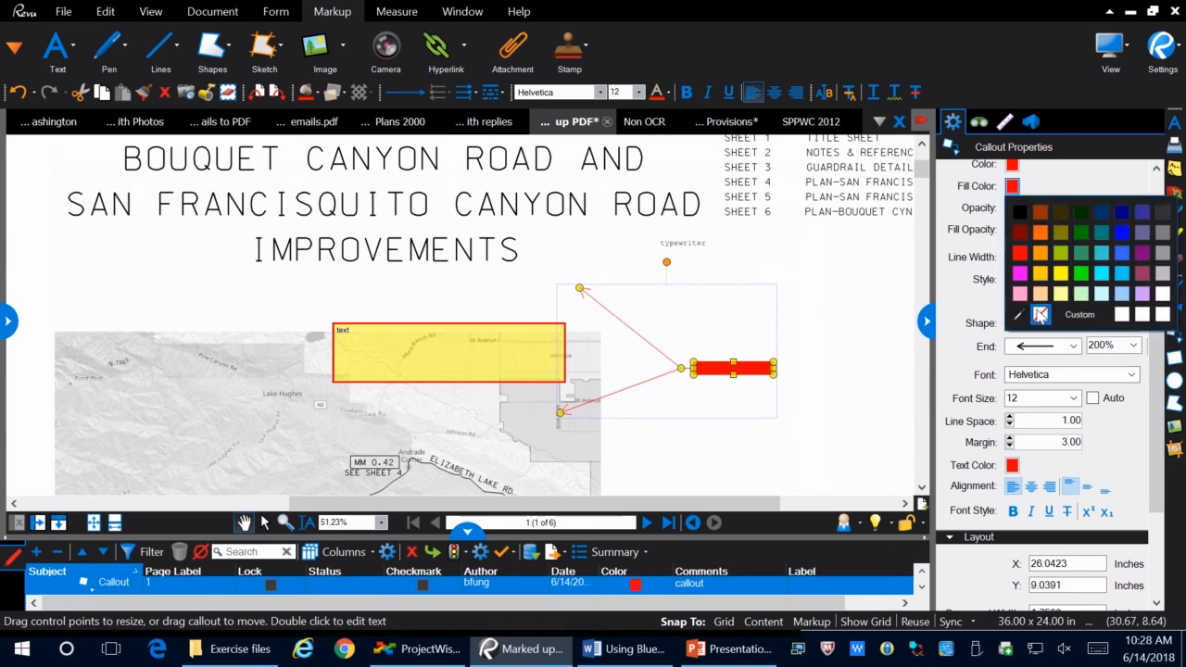
pyautogui.click(1039, 315)
pyautogui.click(833, 384)
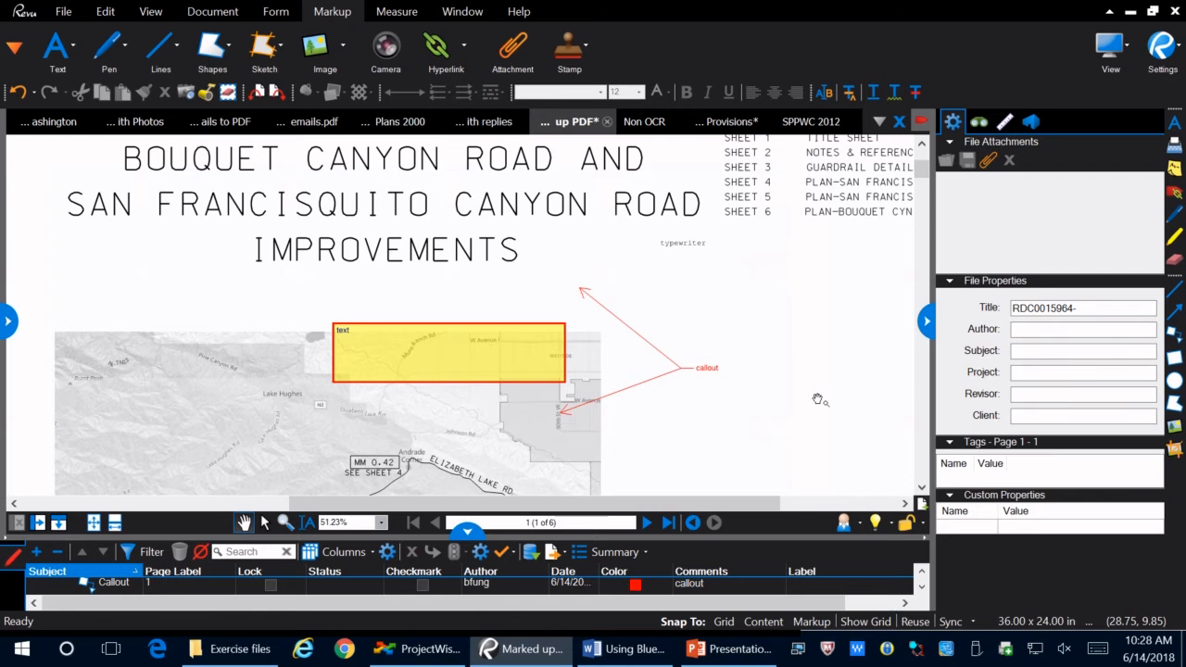
# Add a yellow note markup below the Thomas Bros. page numbers beside the location map, with the text "note"
pyautogui.click(78, 52)
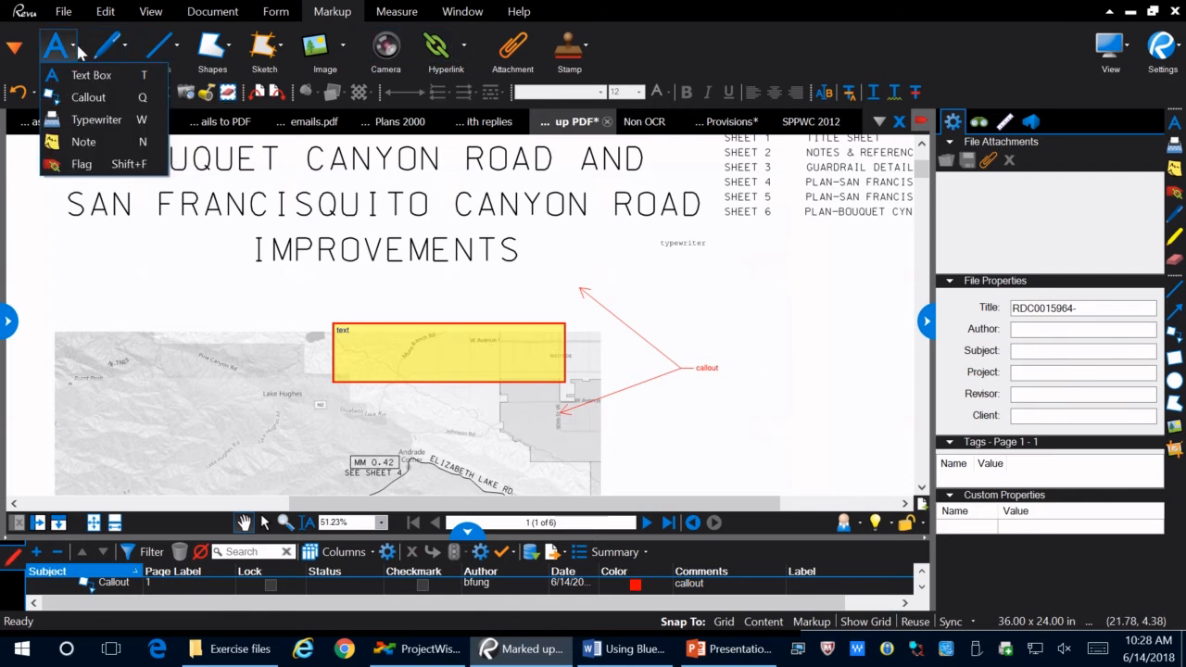
pyautogui.click(83, 141)
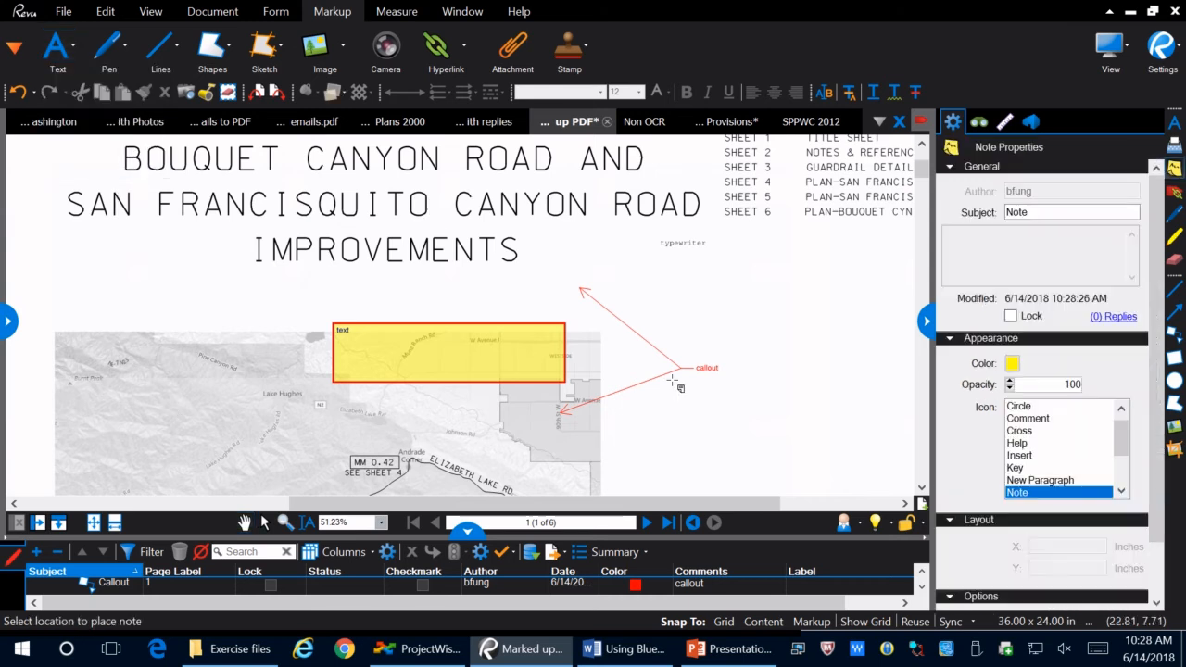
pyautogui.scroll(-3, 673, 380)
pyautogui.scroll(2, 451, 301)
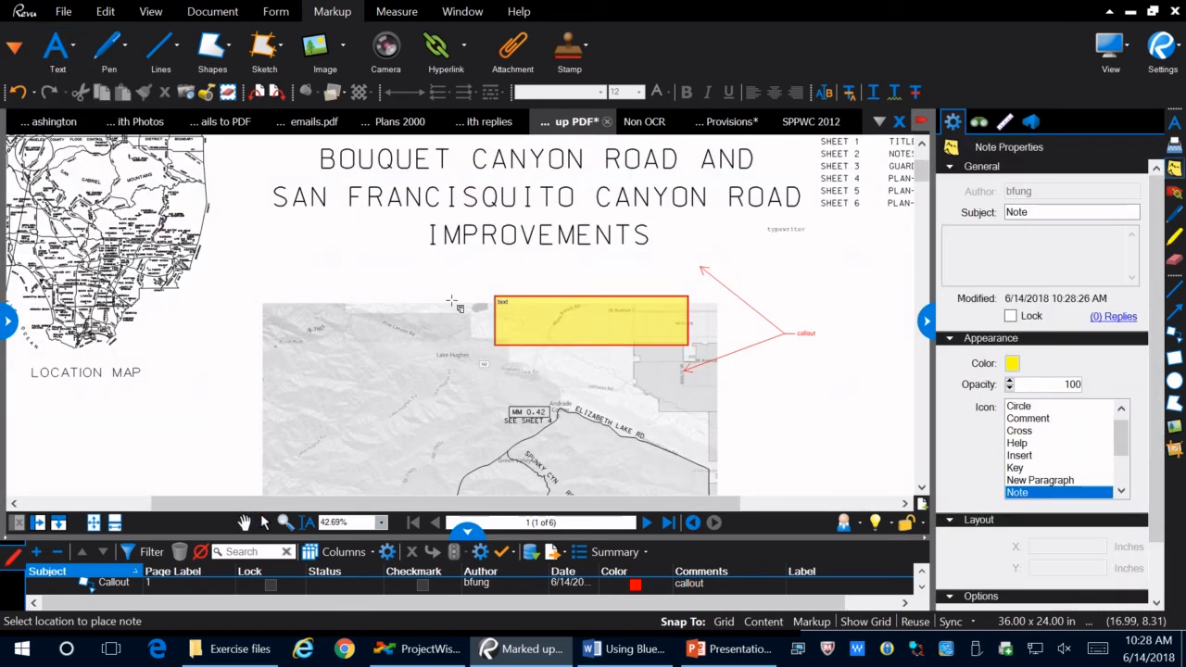
pyautogui.scroll(-2, 451, 302)
pyautogui.scroll(2, 159, 322)
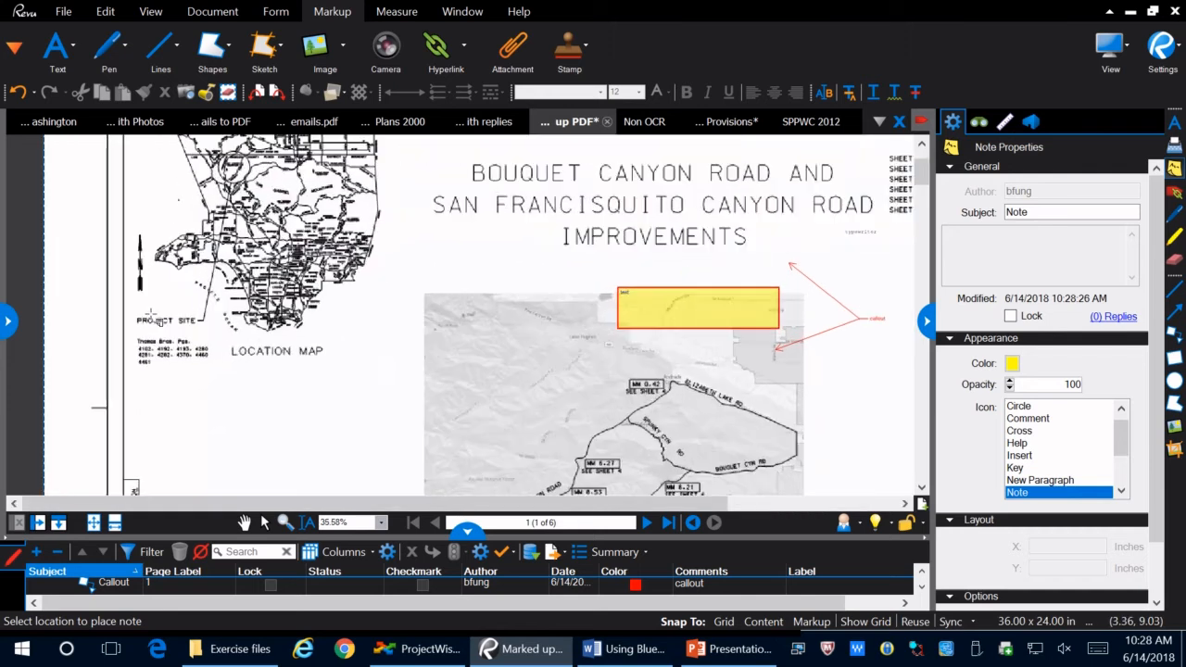
pyautogui.scroll(2, 129, 343)
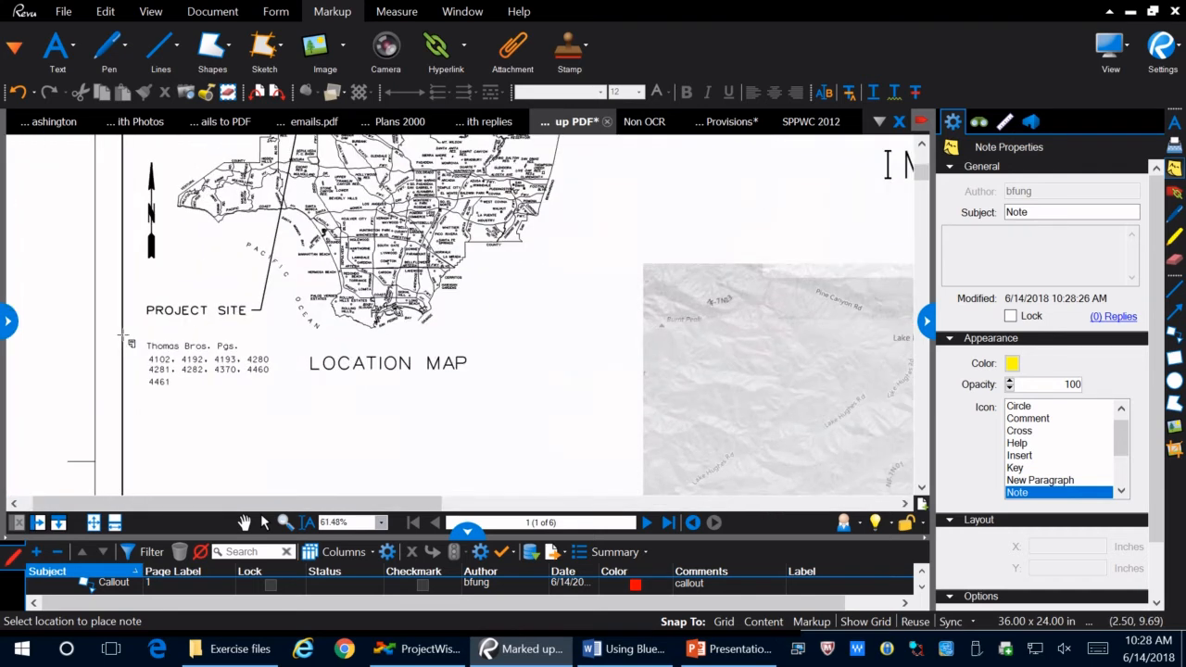
pyautogui.scroll(-2, 121, 336)
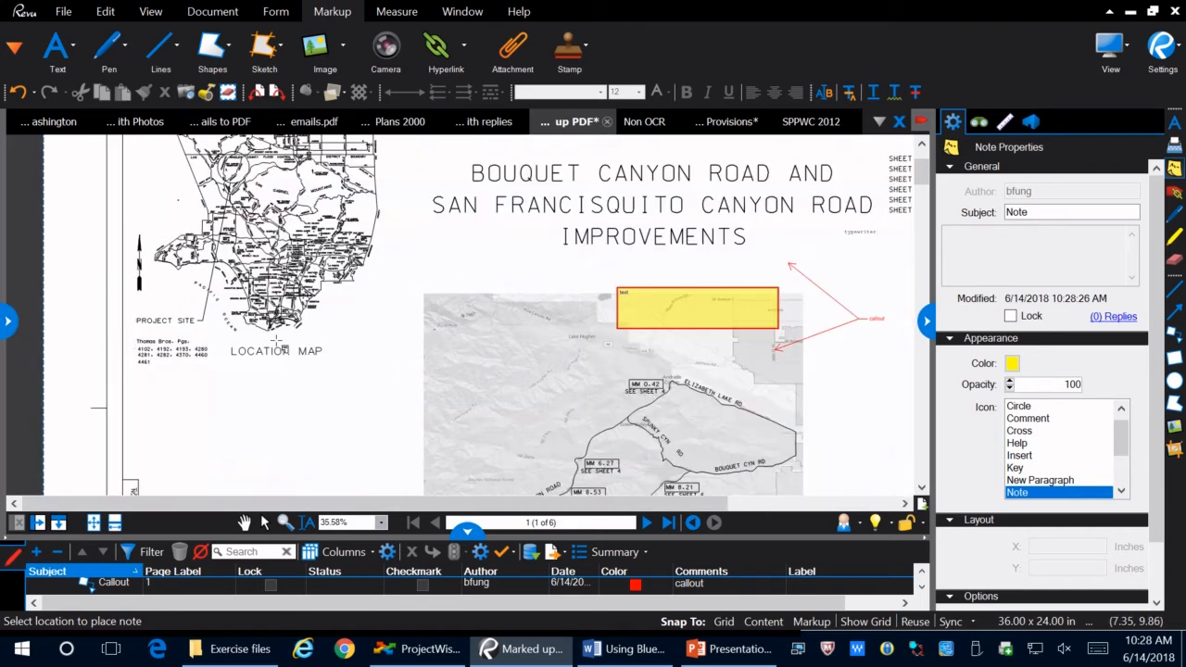
pyautogui.scroll(2, 277, 343)
pyautogui.scroll(-1, 426, 337)
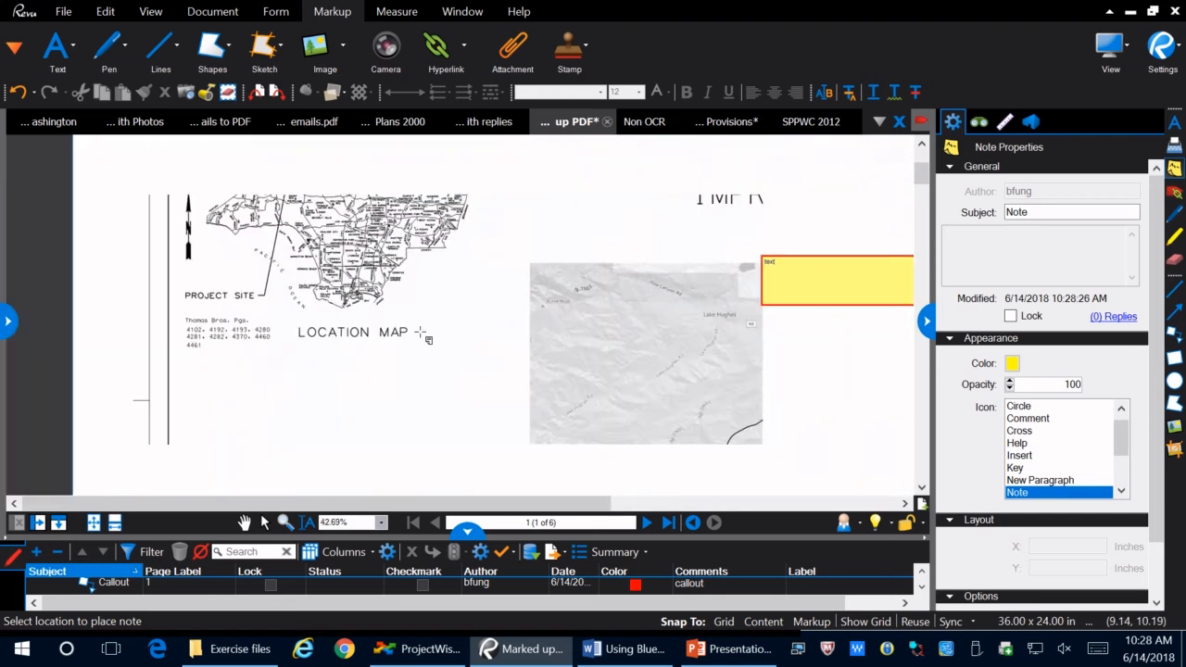
pyautogui.scroll(2, 239, 348)
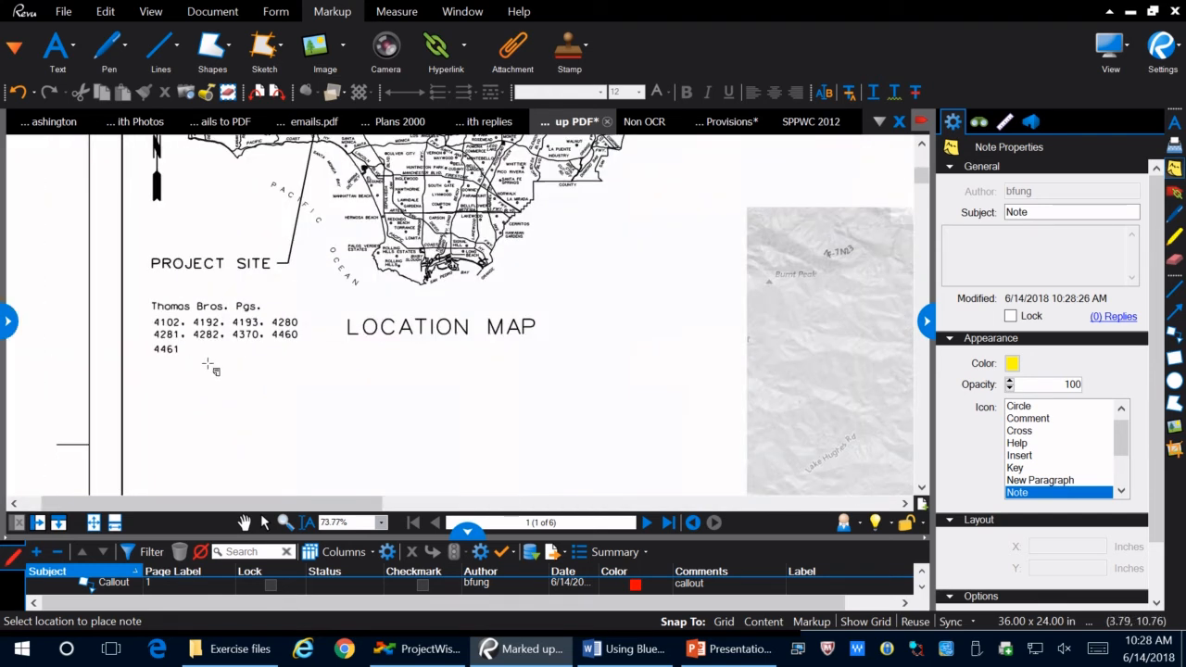
pyautogui.click(210, 362)
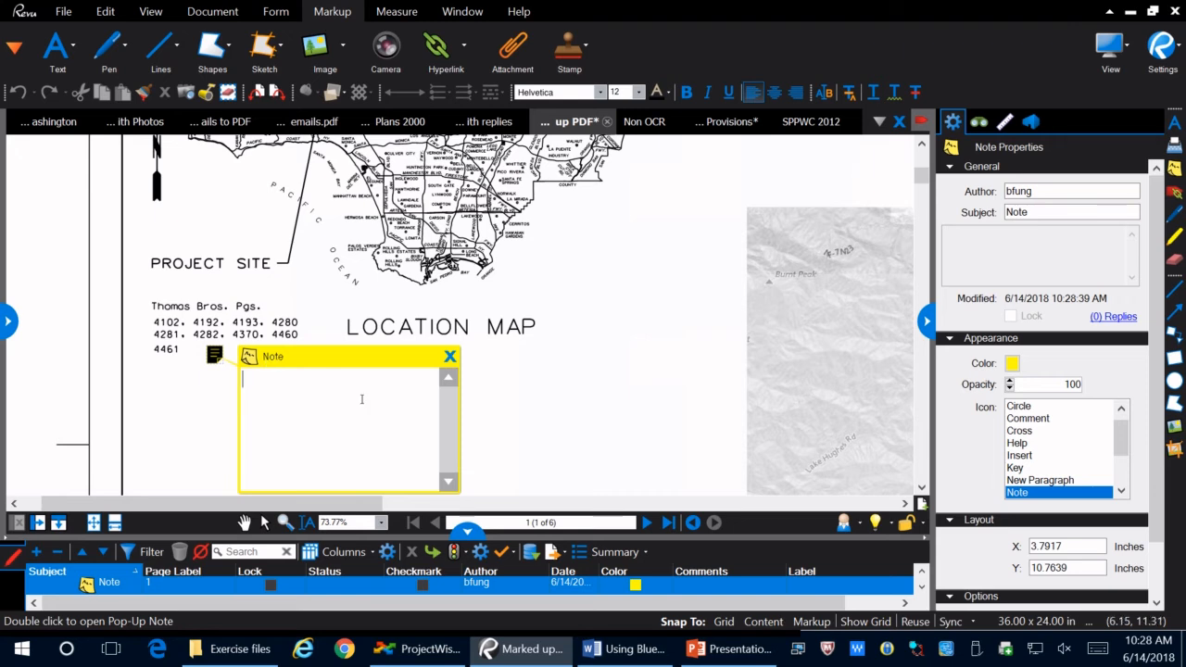
pyautogui.write('note')
pyautogui.click(511, 410)
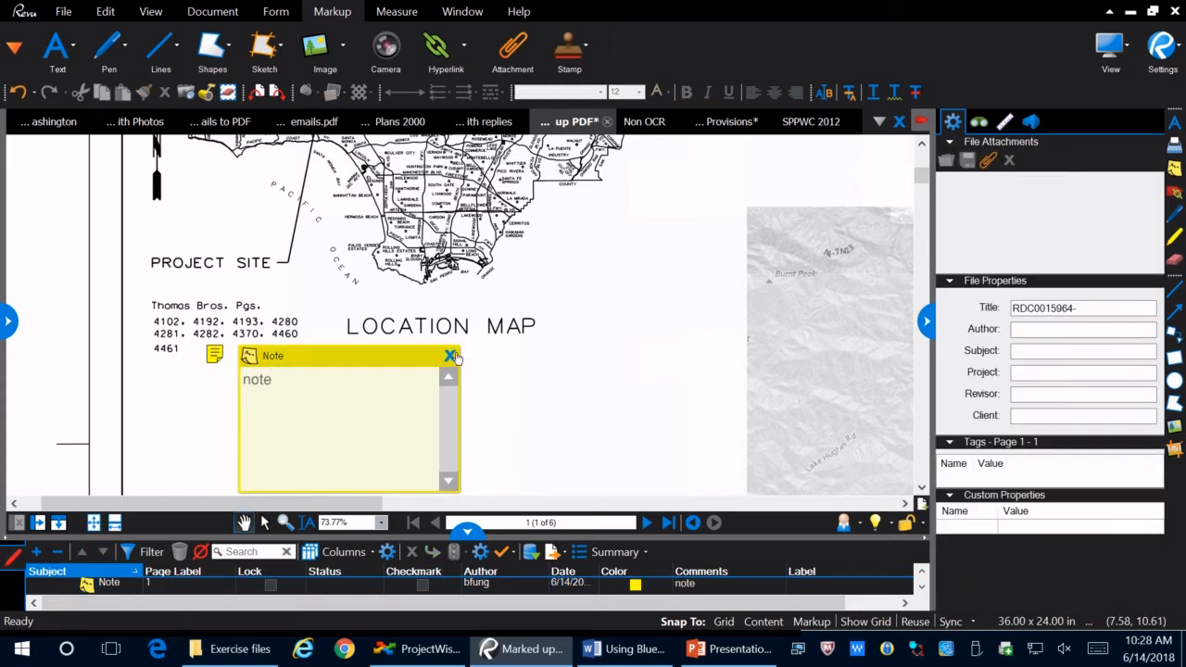
# Examine the note's icon, open pop-up and properties, selecting and deselecting it at different zoom levels
pyautogui.moveTo(500, 371); pyautogui.dragTo(470, 351)
pyautogui.click(346, 342)
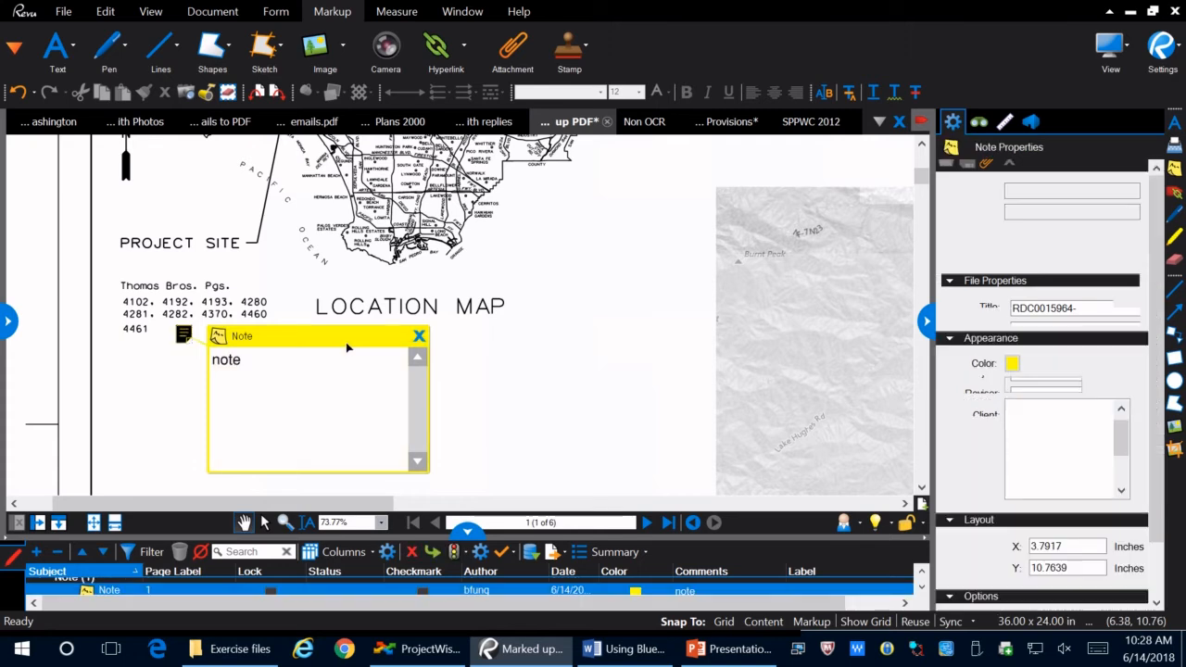
pyautogui.click(185, 366)
pyautogui.click(183, 335)
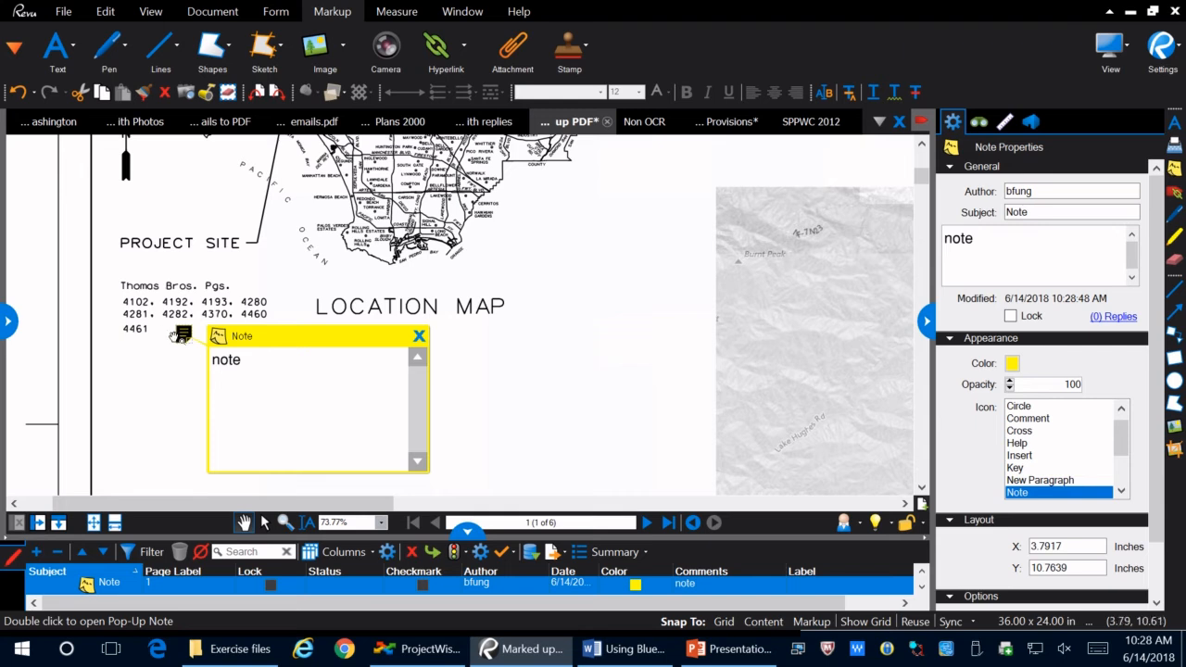
pyautogui.click(192, 354)
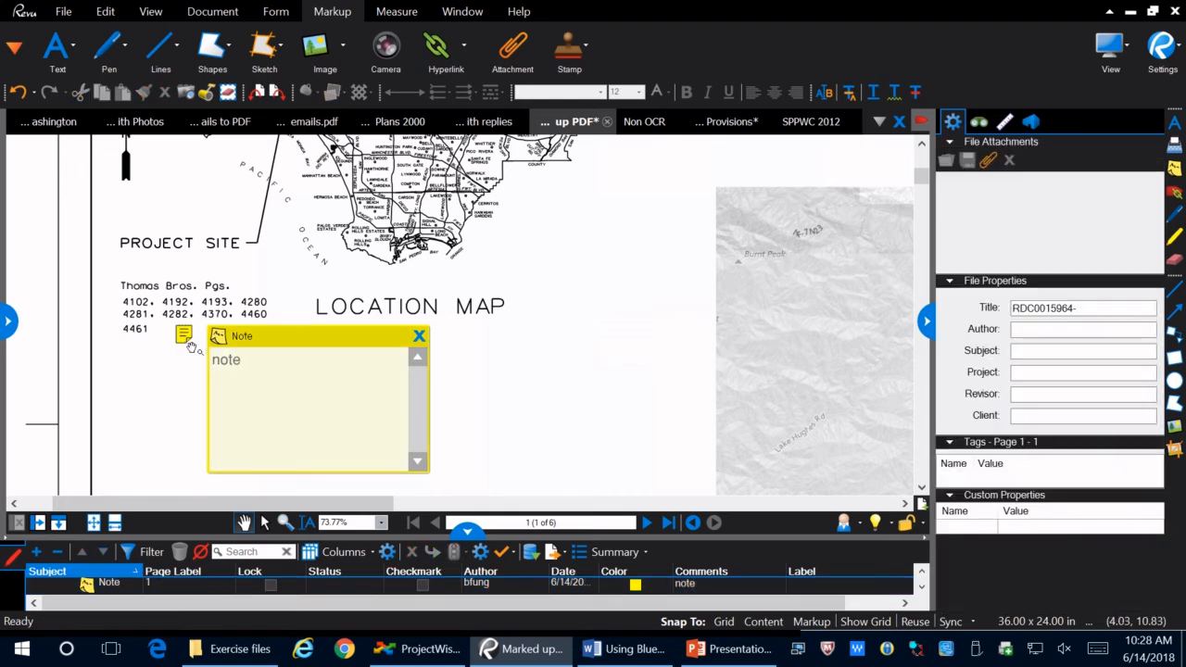
pyautogui.scroll(-5, 247, 340)
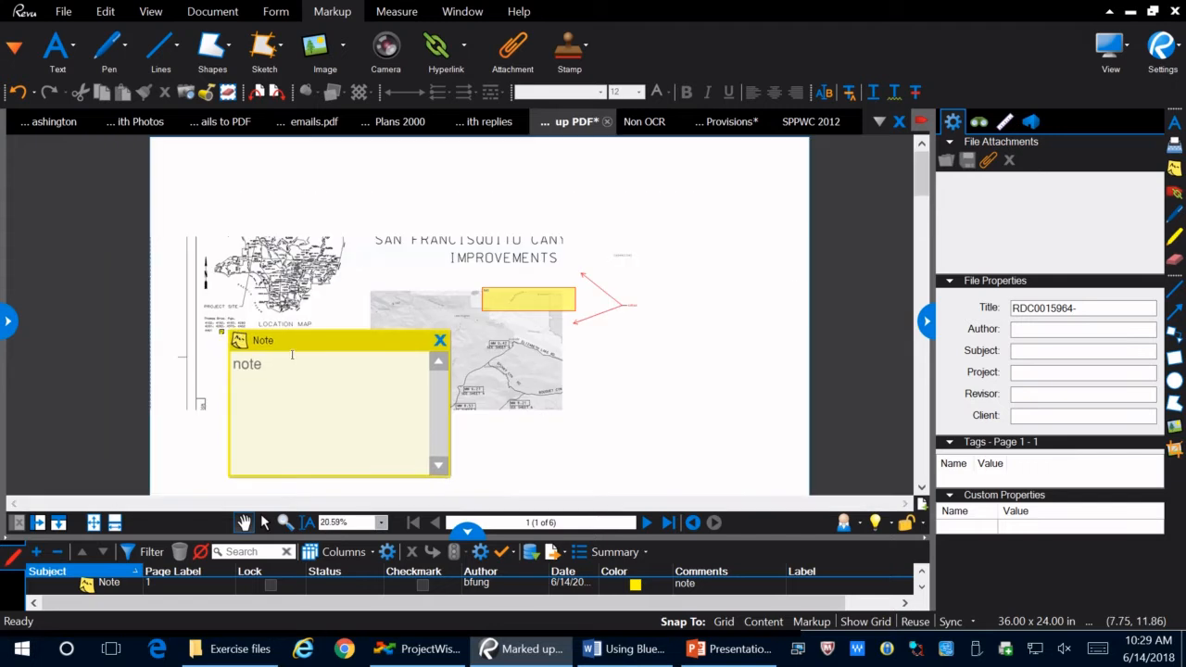
pyautogui.scroll(3, 187, 332)
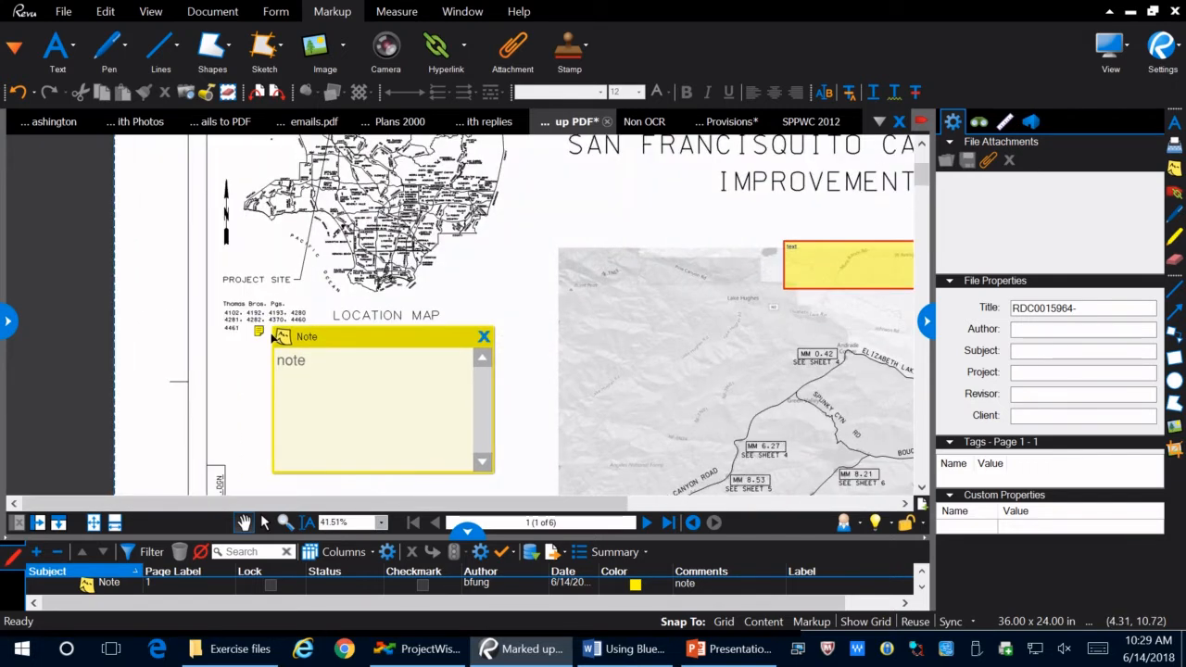
pyautogui.click(258, 333)
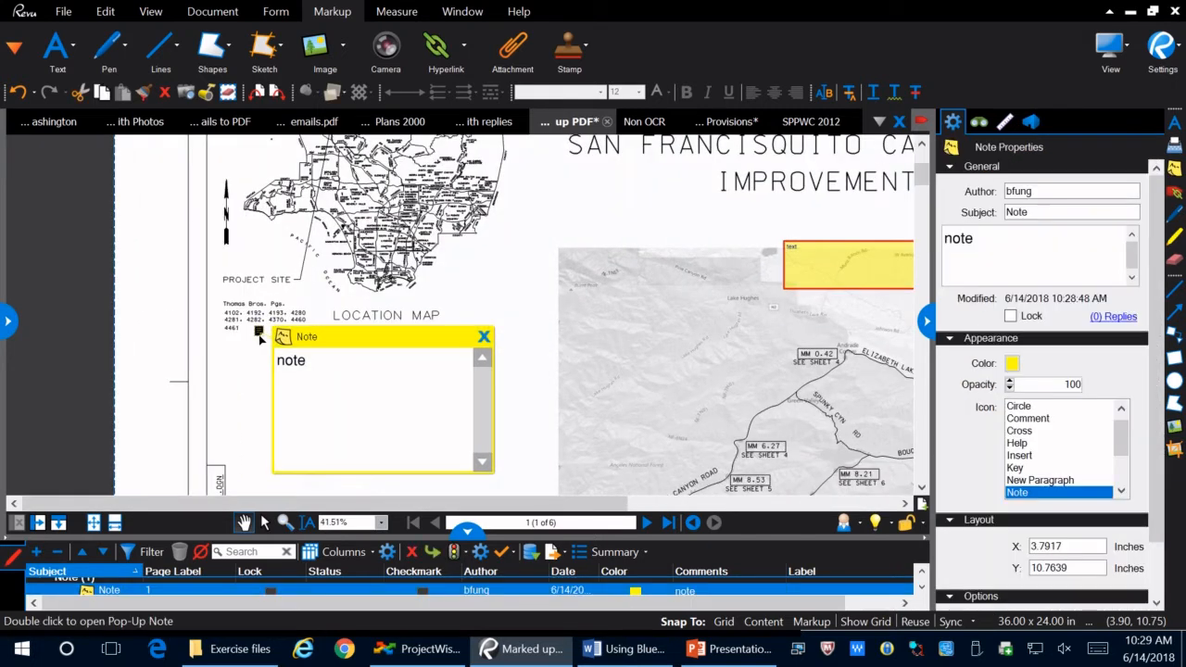
pyautogui.click(244, 347)
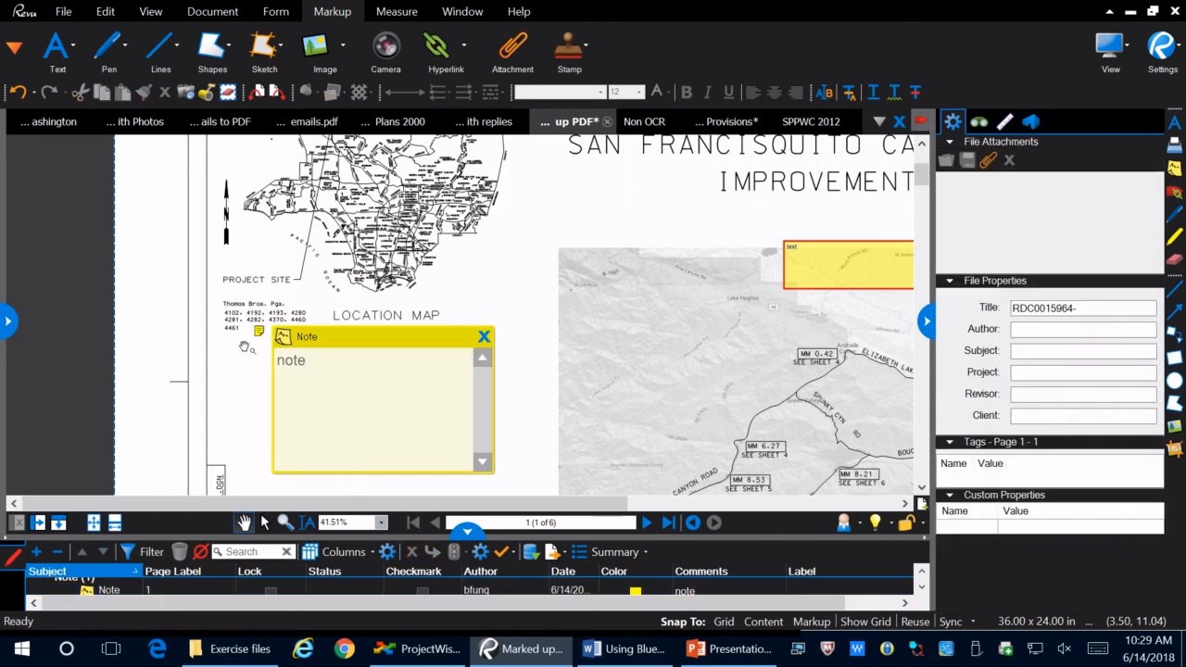
pyautogui.click(321, 386)
pyautogui.click(399, 314)
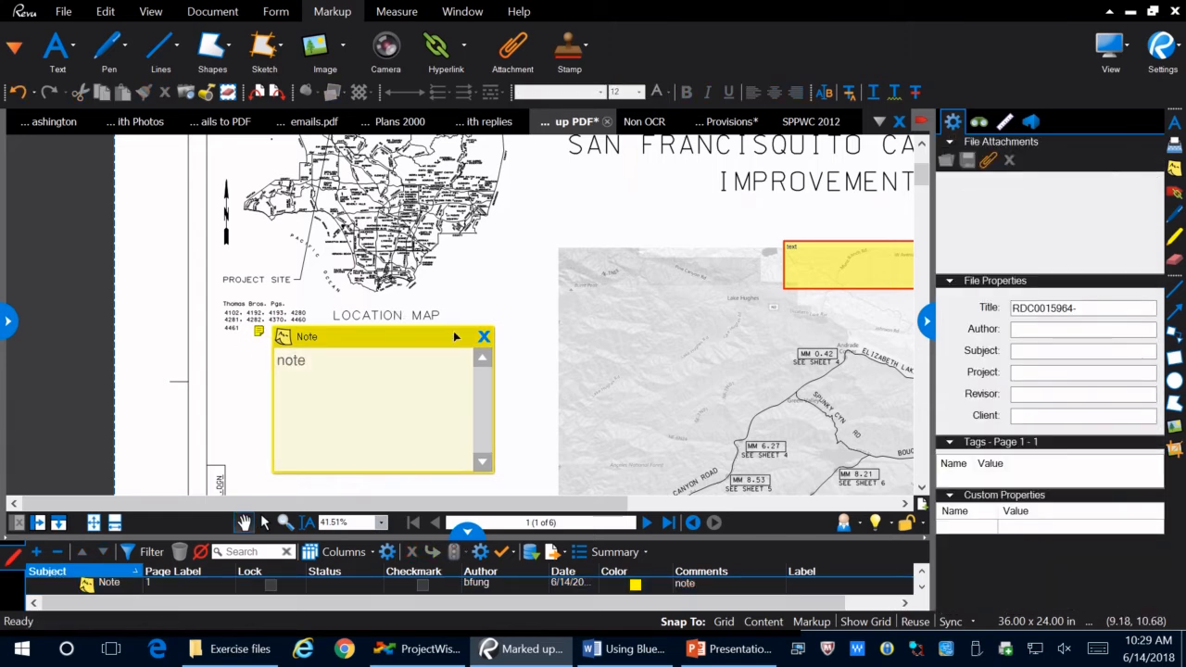
# Collapse the note's pop-up to its icon, reopen it from the icon, and collapse it again
pyautogui.click(483, 339)
pyautogui.click(283, 355)
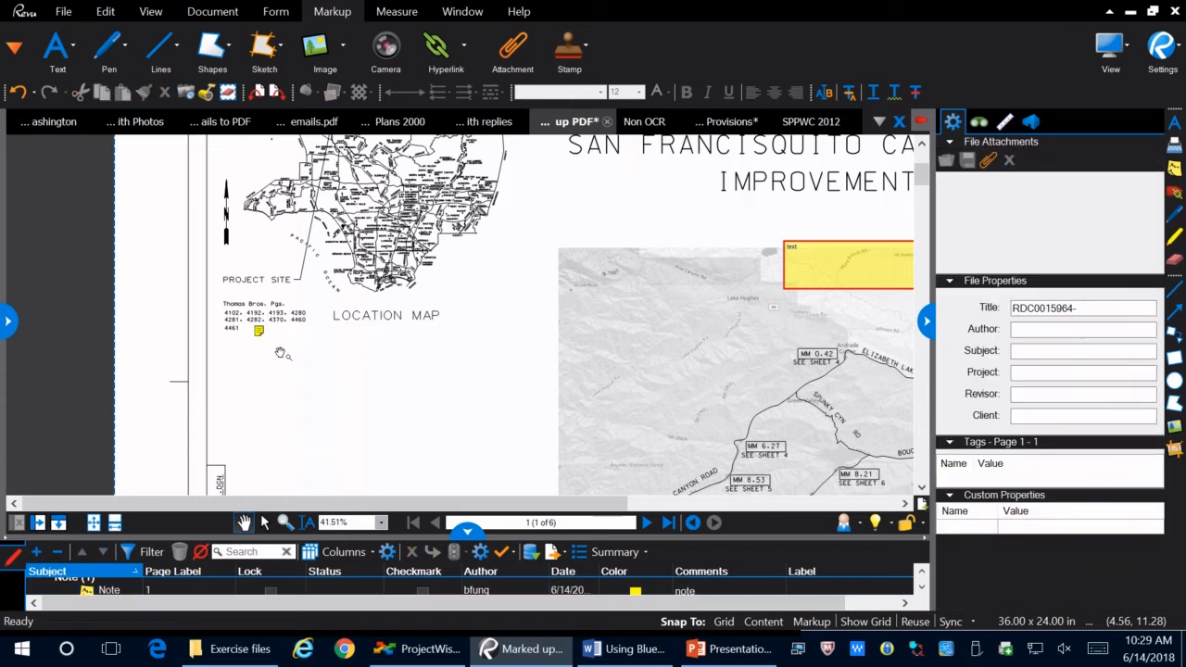
pyautogui.scroll(3, 243, 320)
pyautogui.click(276, 343)
pyautogui.doubleClick(276, 343)
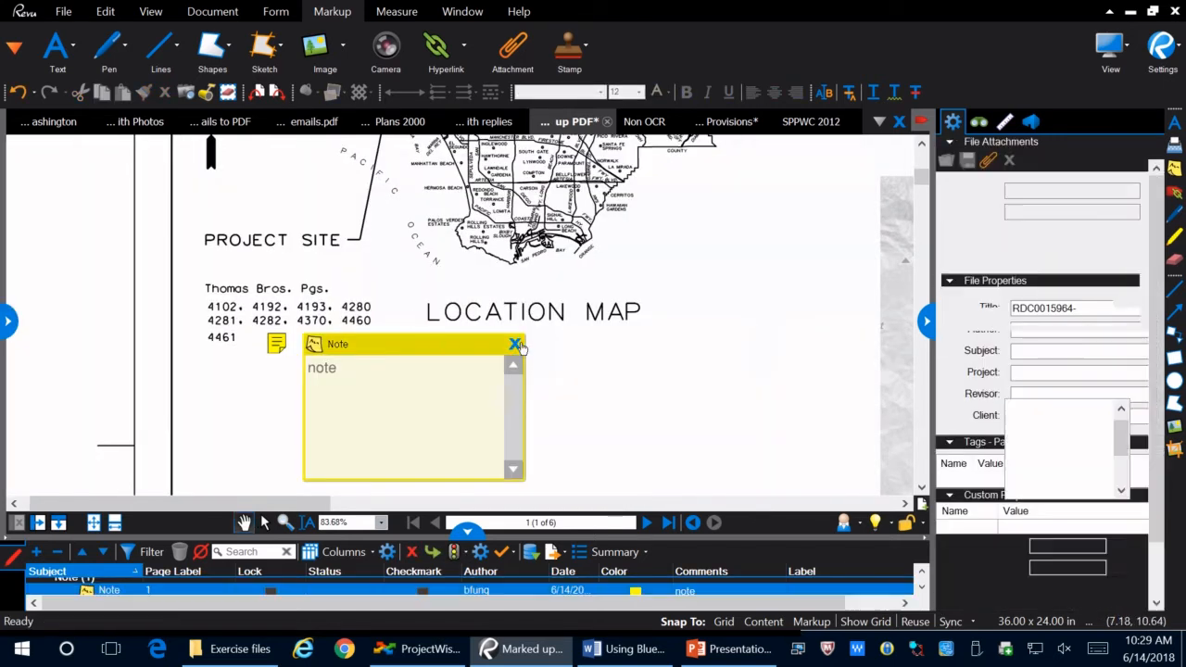
pyautogui.click(514, 344)
pyautogui.scroll(-5, 299, 341)
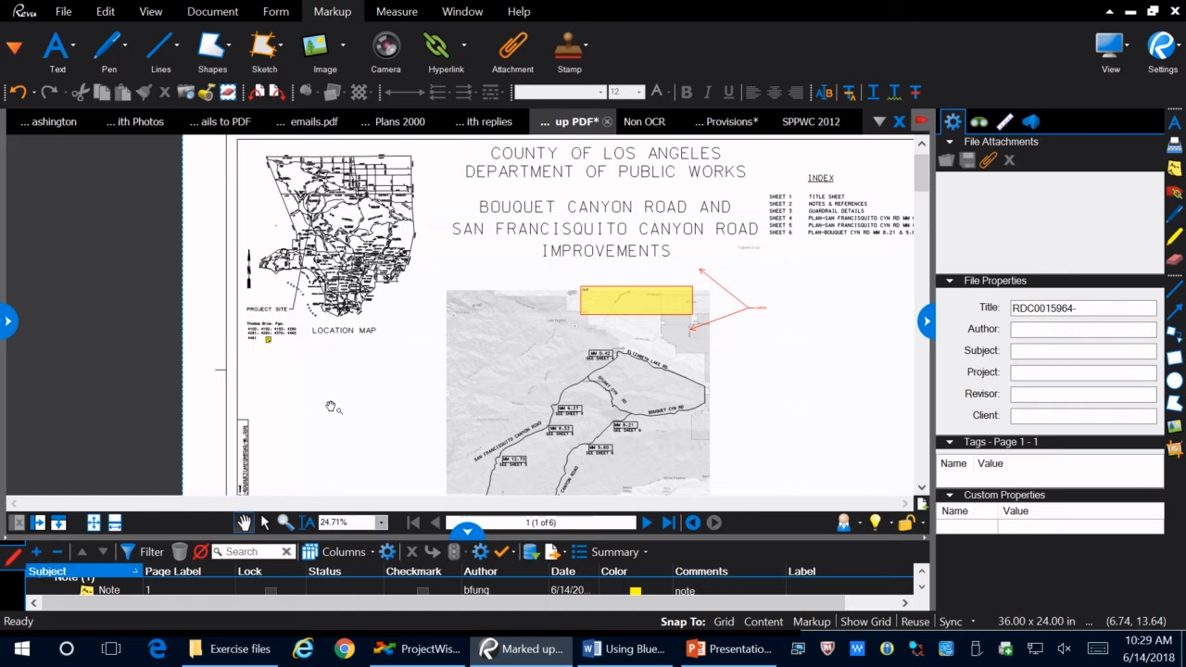
# Draw a jagged freehand red Pen line in the blank area east of the vicinity map, and leave the Pen tool
pyautogui.click(72, 45)
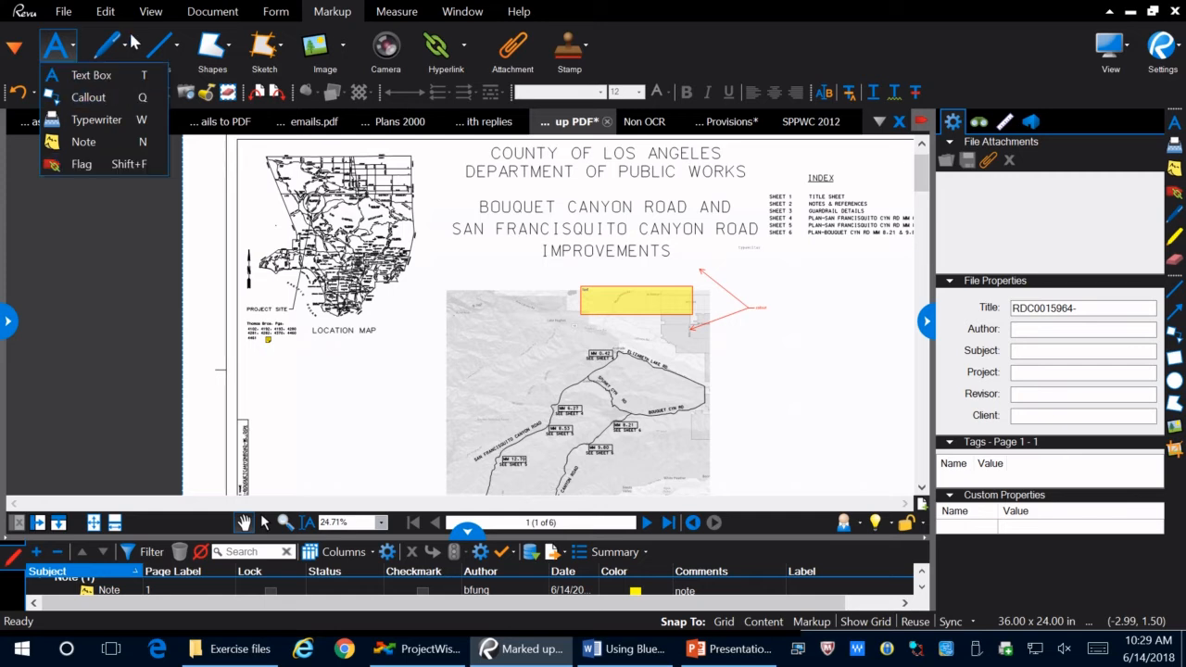
pyautogui.click(132, 38)
pyautogui.click(132, 75)
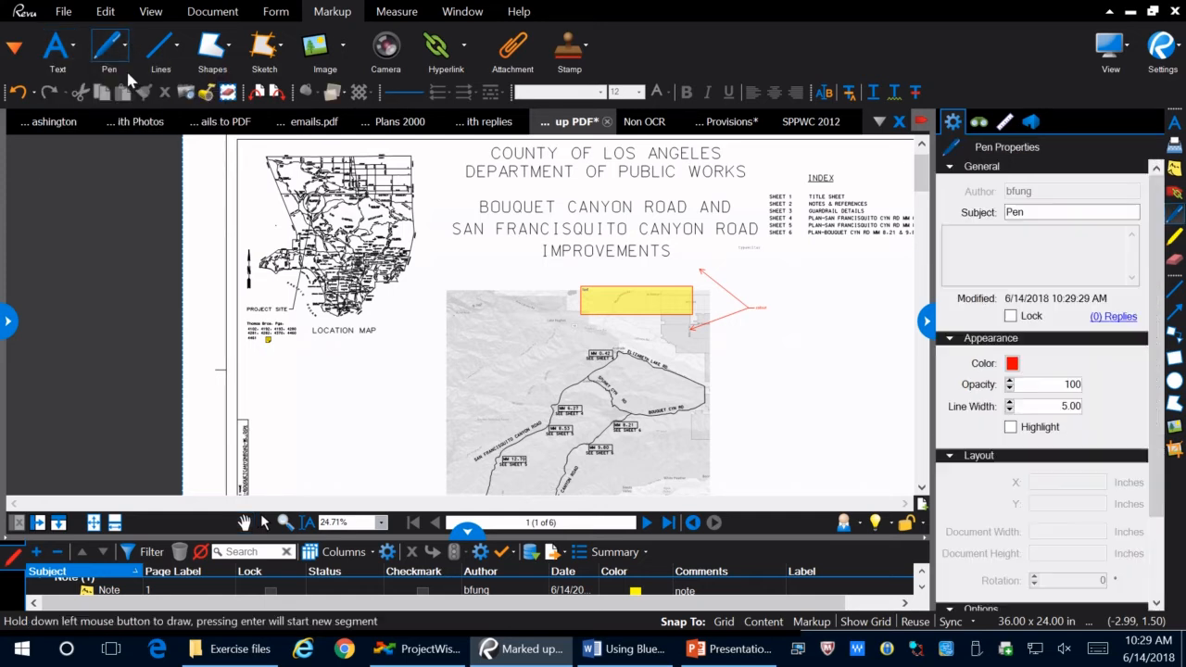
pyautogui.scroll(-3, 283, 246)
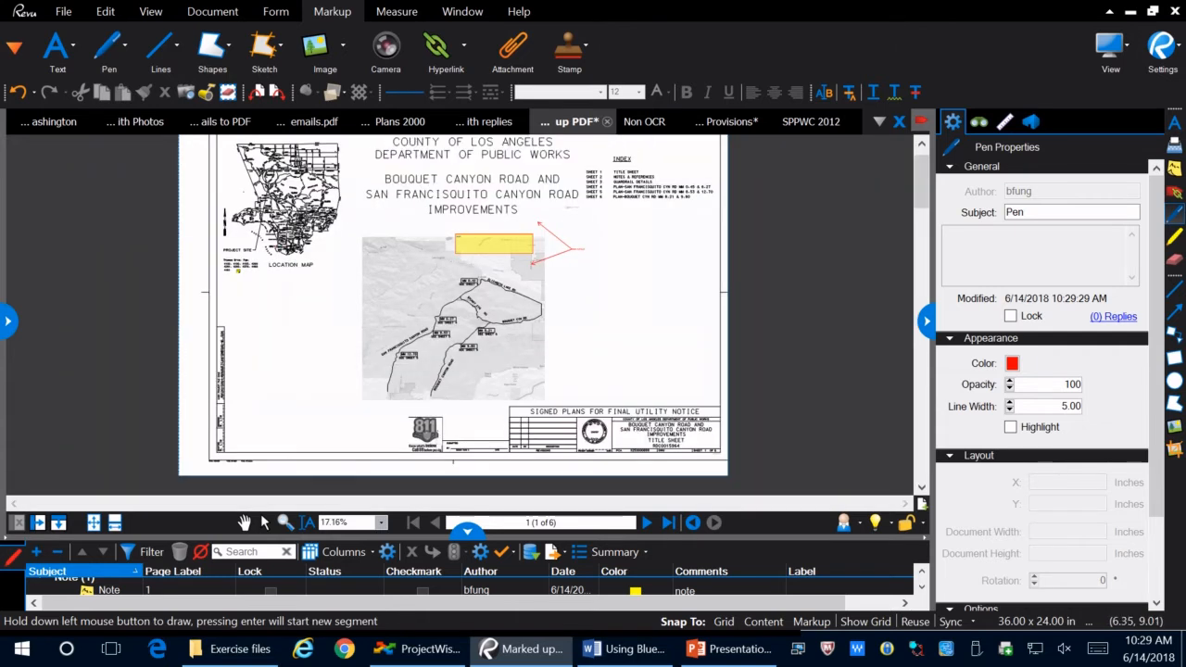
pyautogui.scroll(4, 649, 358)
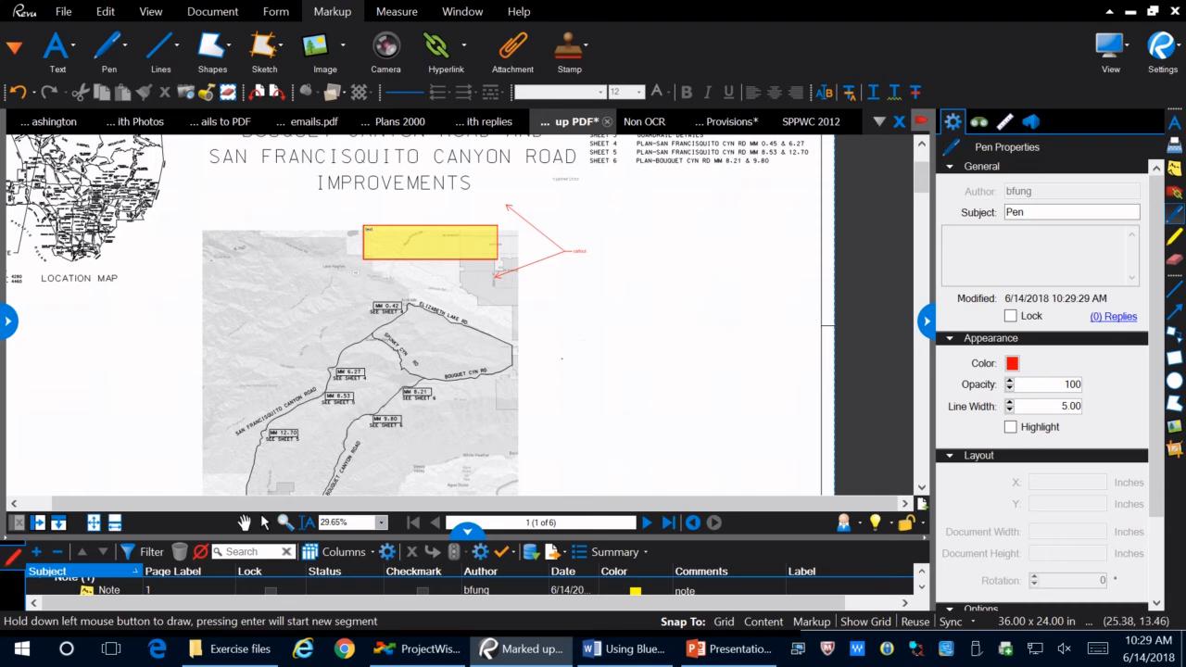
pyautogui.moveTo(568, 317)
pyautogui.mouseDown()
pyautogui.moveTo(553, 342)
pyautogui.moveTo(653, 465)
pyautogui.mouseUp()
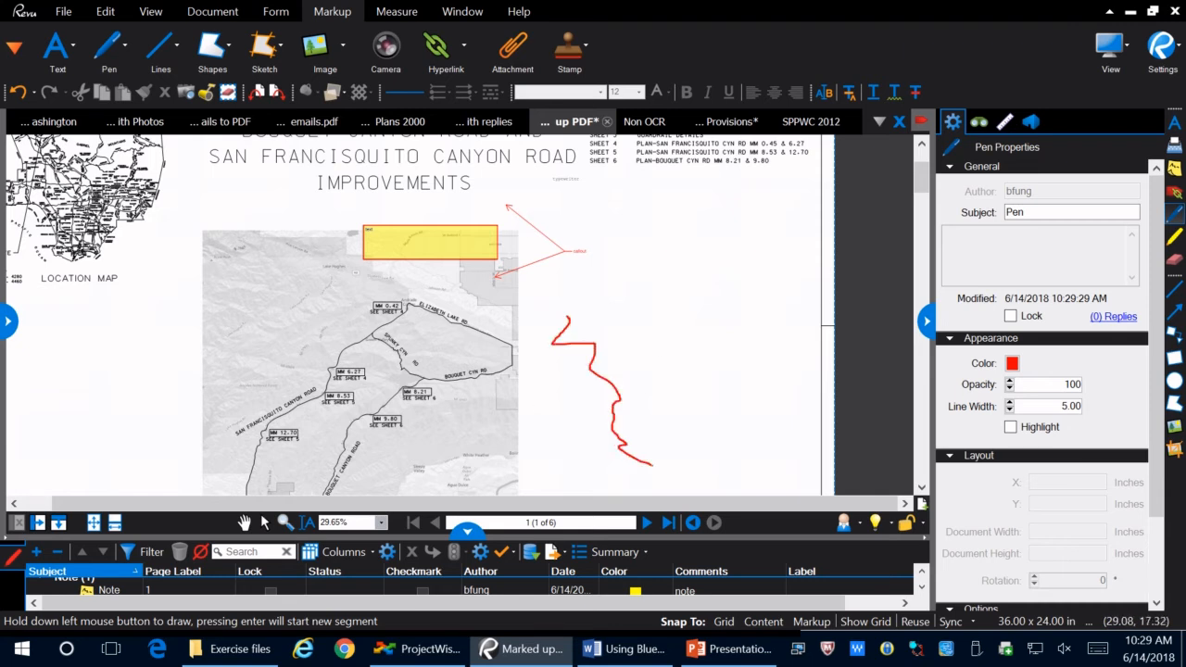
pyautogui.scroll(-3, 630, 324)
pyautogui.scroll(3, 628, 437)
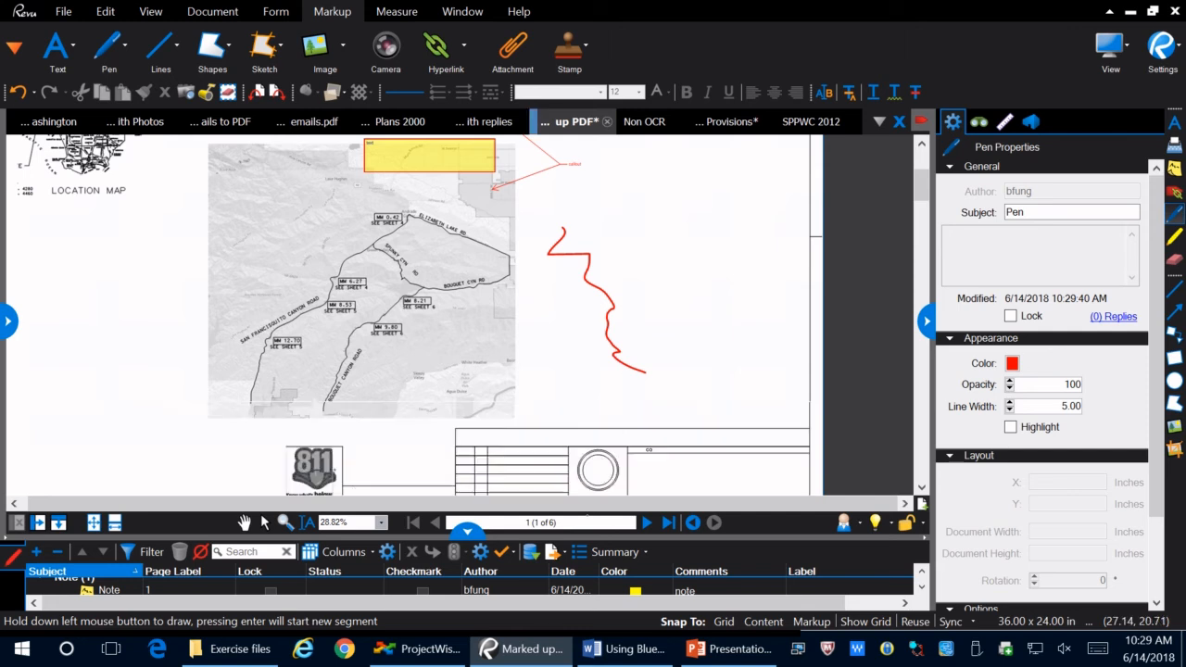
pyautogui.click(243, 521)
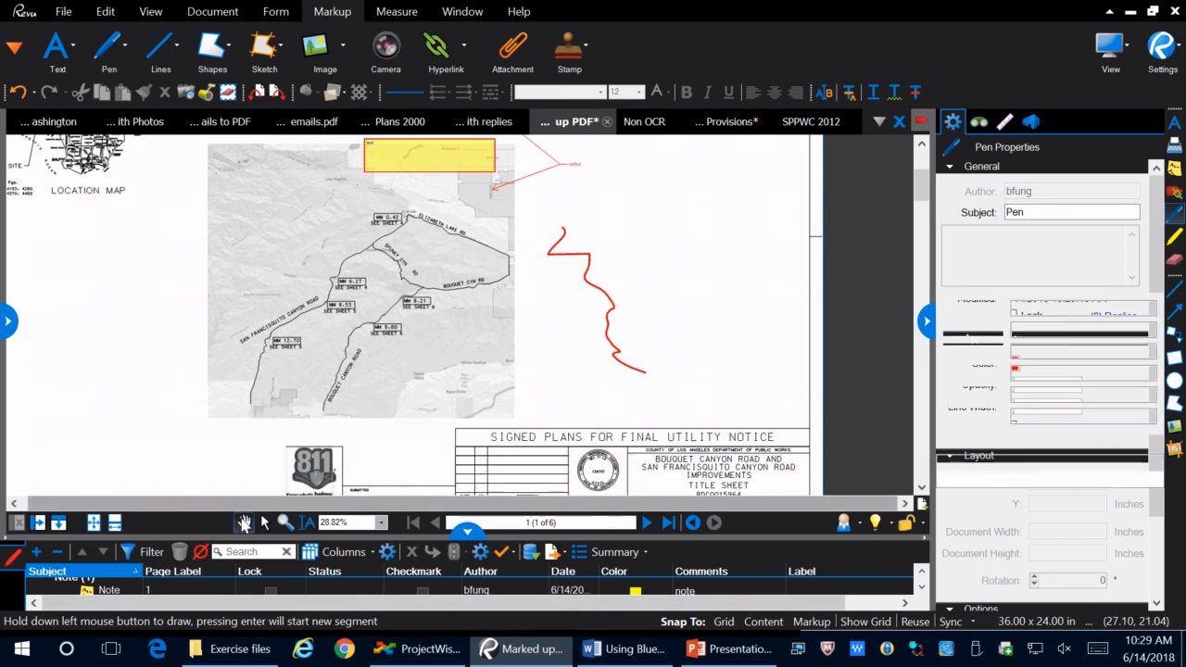
# Highlight most of the "SIGNED PLANS FOR FINAL UTILITY NOTICE" heading above the title block in yellow
pyautogui.click(124, 44)
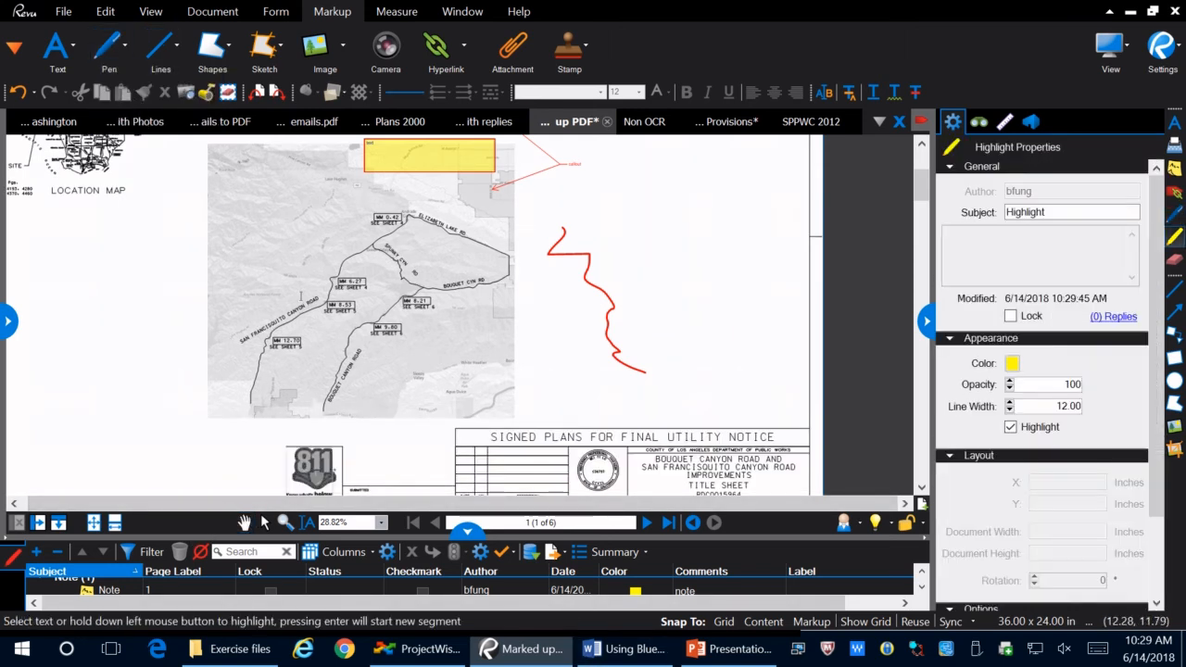
pyautogui.click(143, 97)
pyautogui.scroll(3, 616, 452)
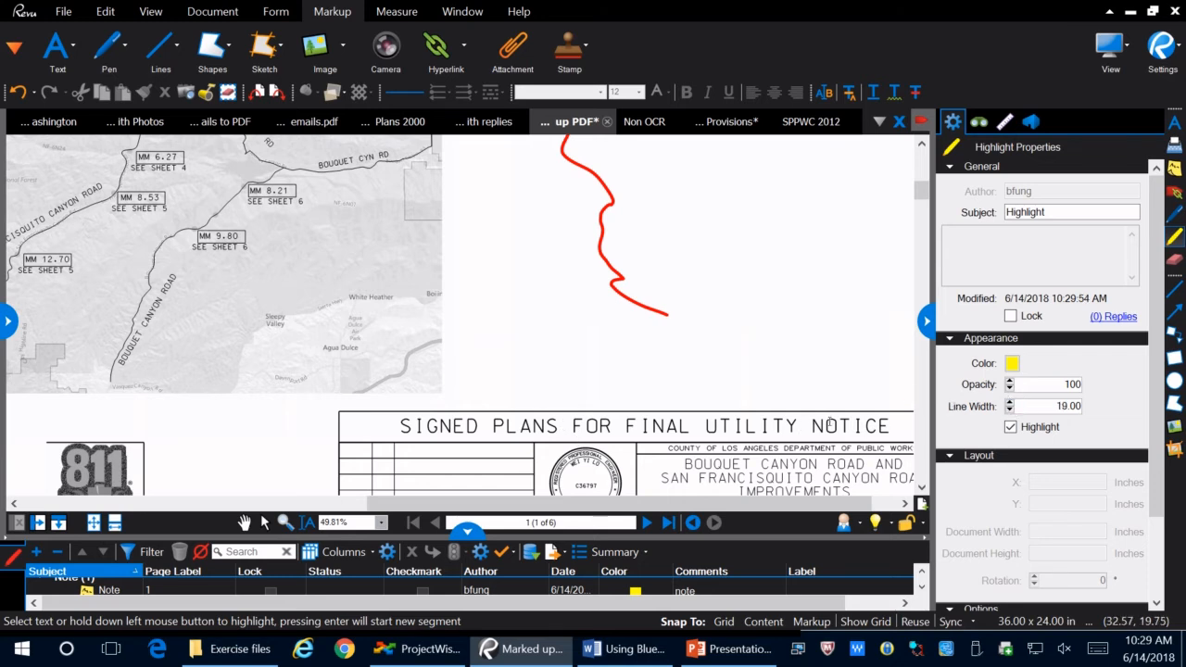
pyautogui.moveTo(839, 426); pyautogui.dragTo(781, 427)
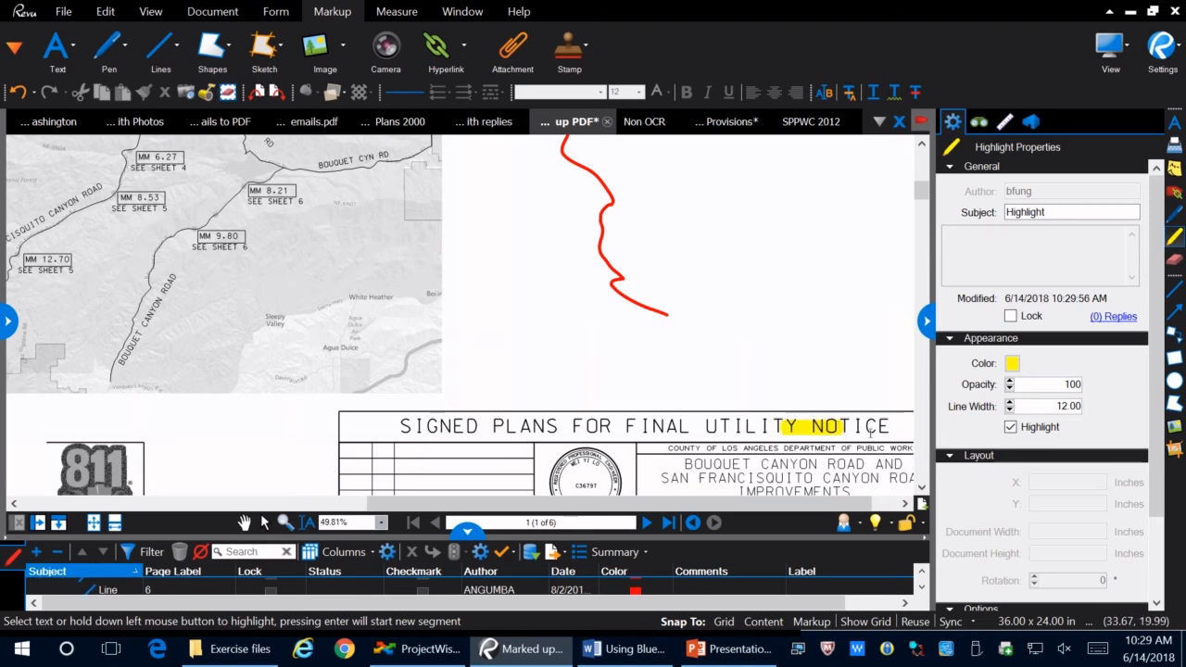
pyautogui.moveTo(786, 424); pyautogui.dragTo(399, 424)
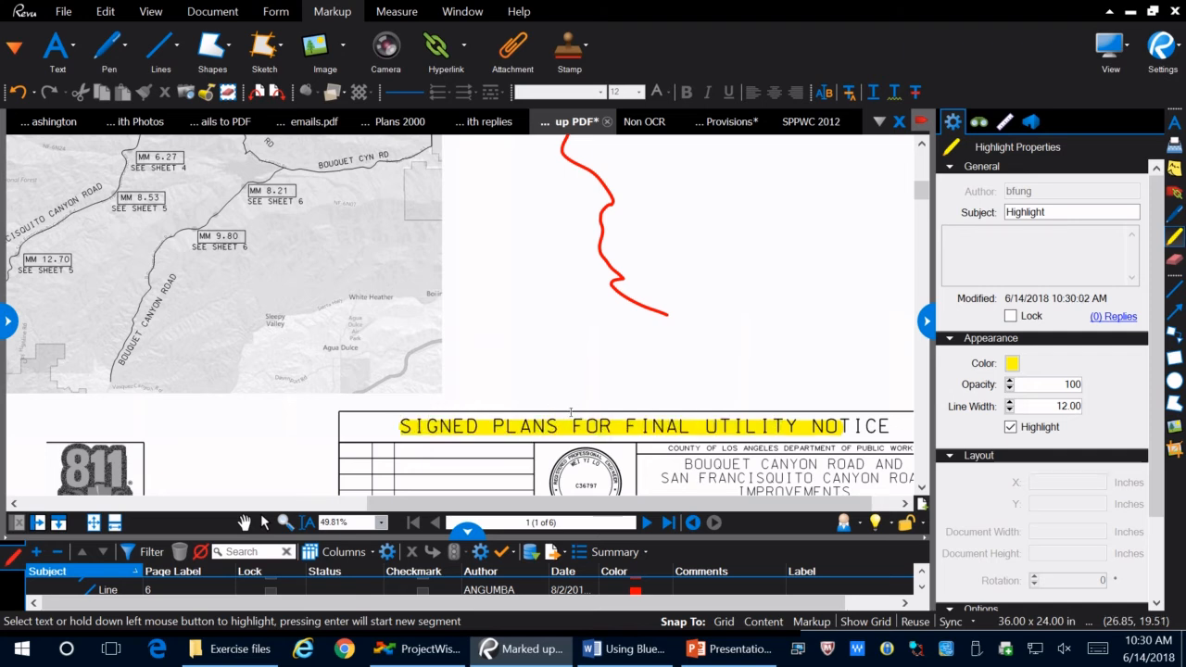
pyautogui.scroll(3, 649, 371)
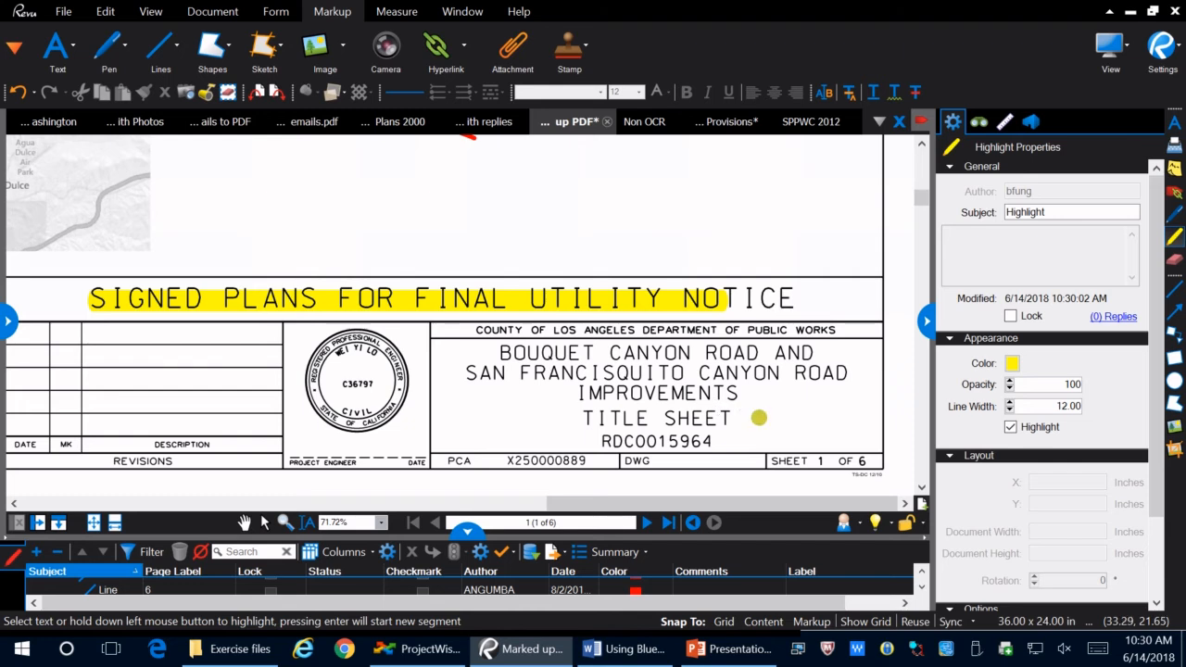
pyautogui.scroll(-2, 759, 426)
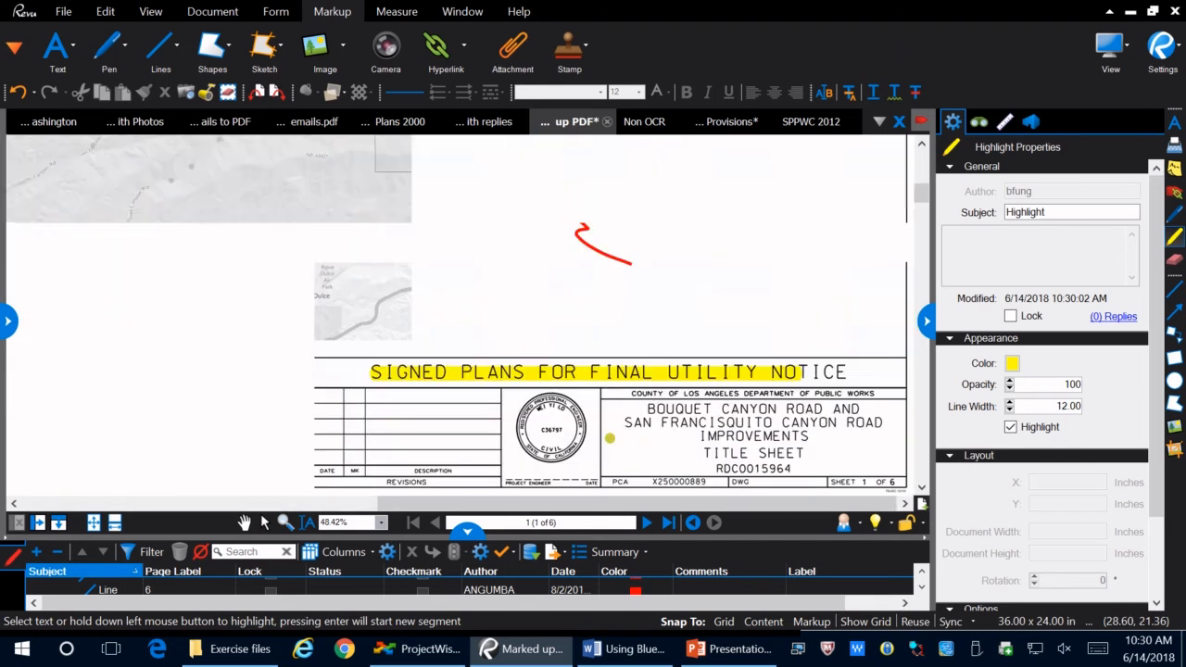
pyautogui.scroll(1, 610, 439)
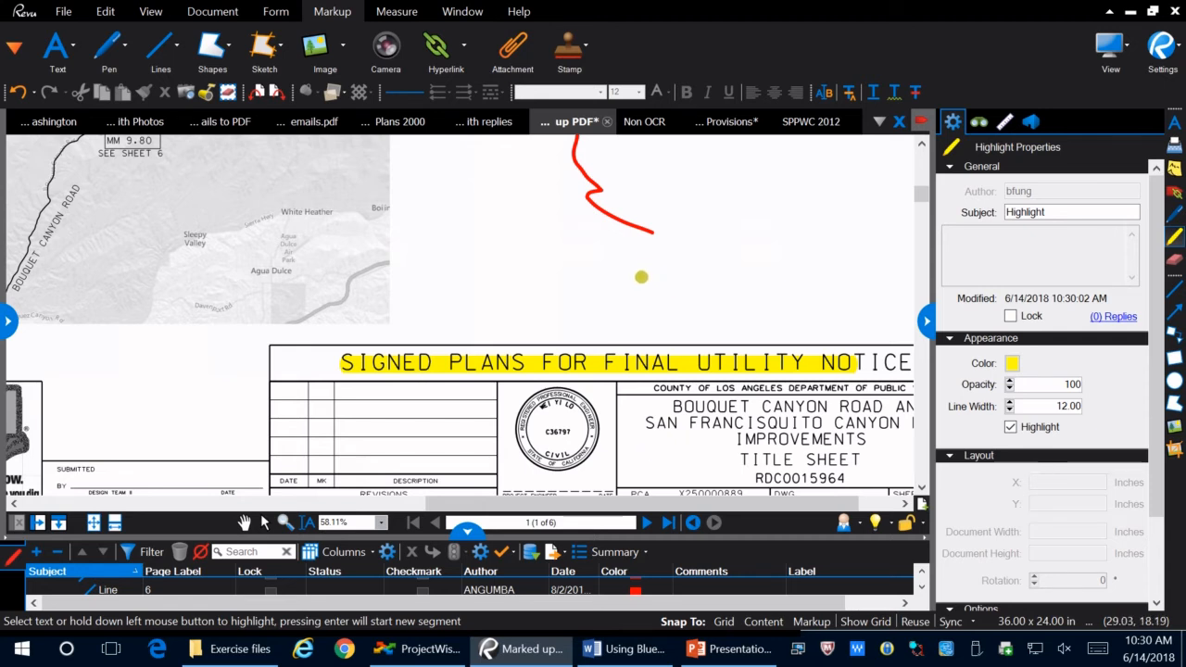
# Draw a freehand yellow highlight zigzag from the blank area down into the title block, and erase part of its upper end
pyautogui.moveTo(641, 276)
pyautogui.mouseDown()
pyautogui.moveTo(547, 291)
pyautogui.moveTo(607, 333)
pyautogui.moveTo(656, 410)
pyautogui.mouseUp()
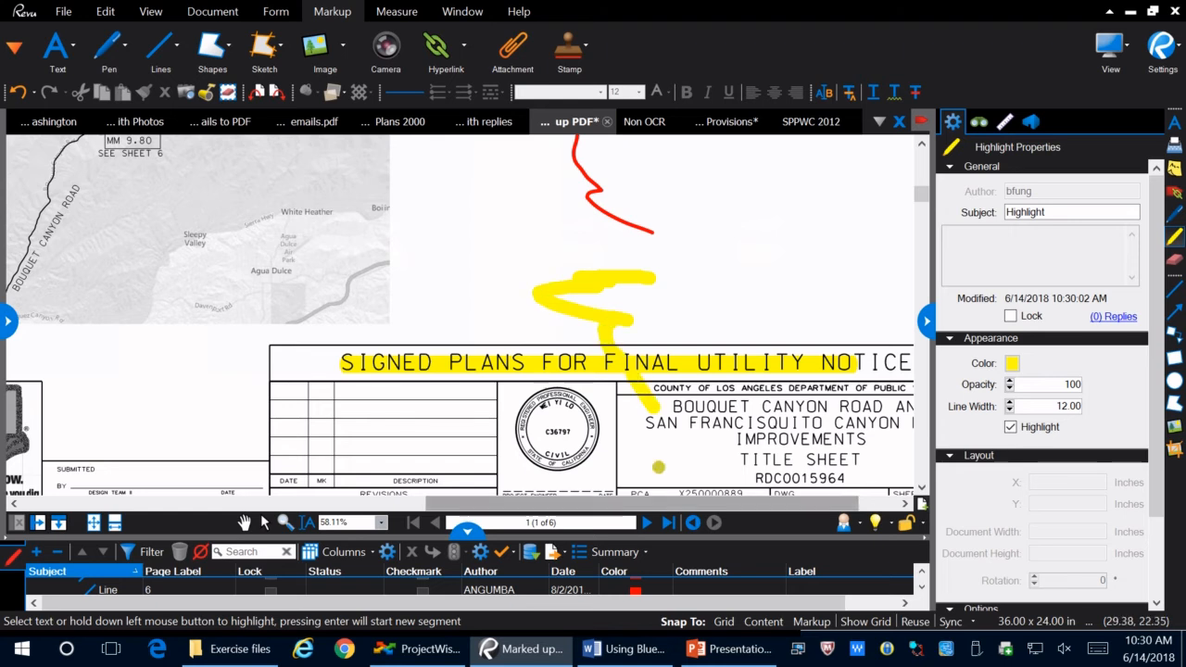
pyautogui.scroll(-3, 435, 339)
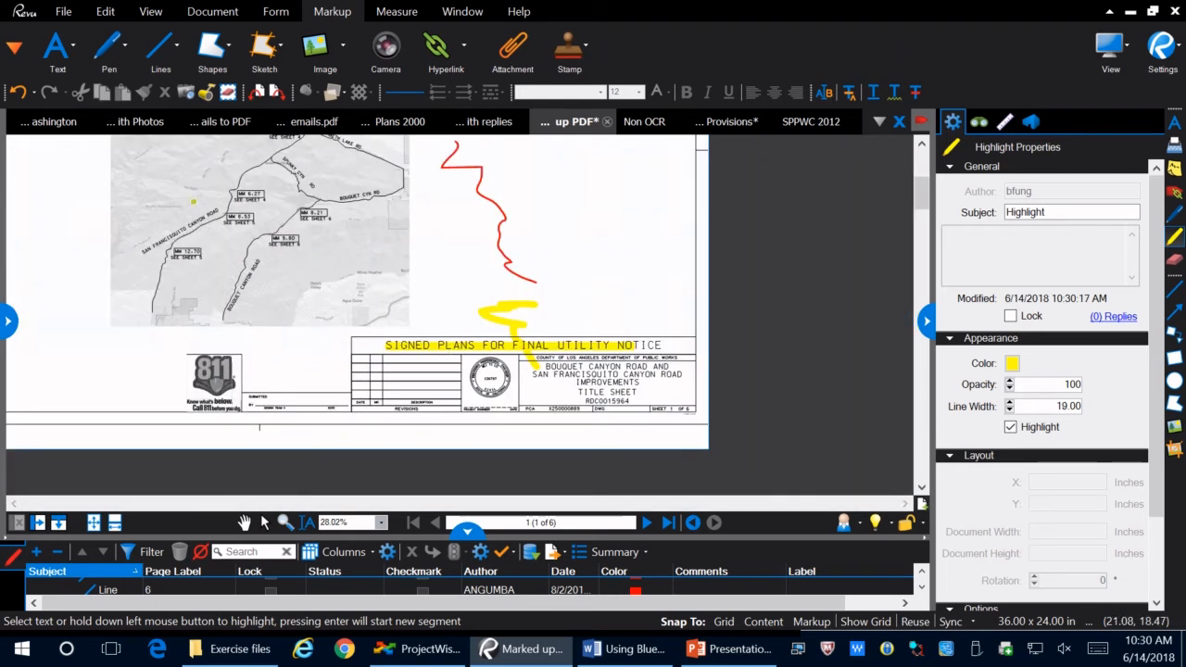
pyautogui.click(173, 49)
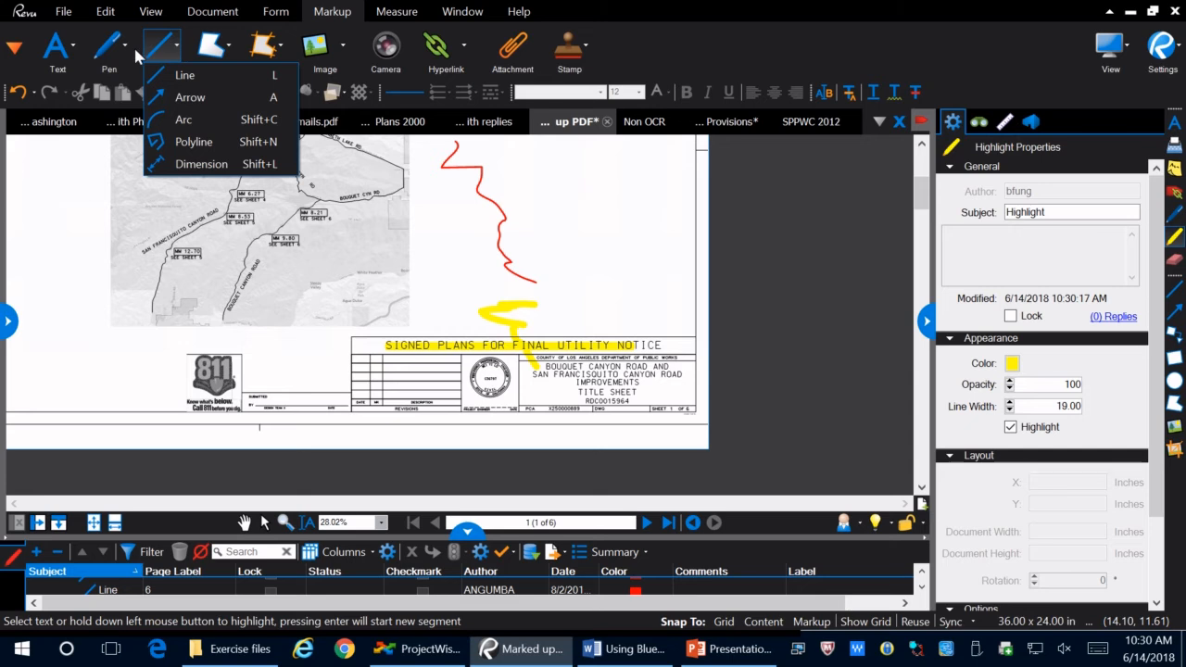
pyautogui.click(132, 46)
pyautogui.click(137, 120)
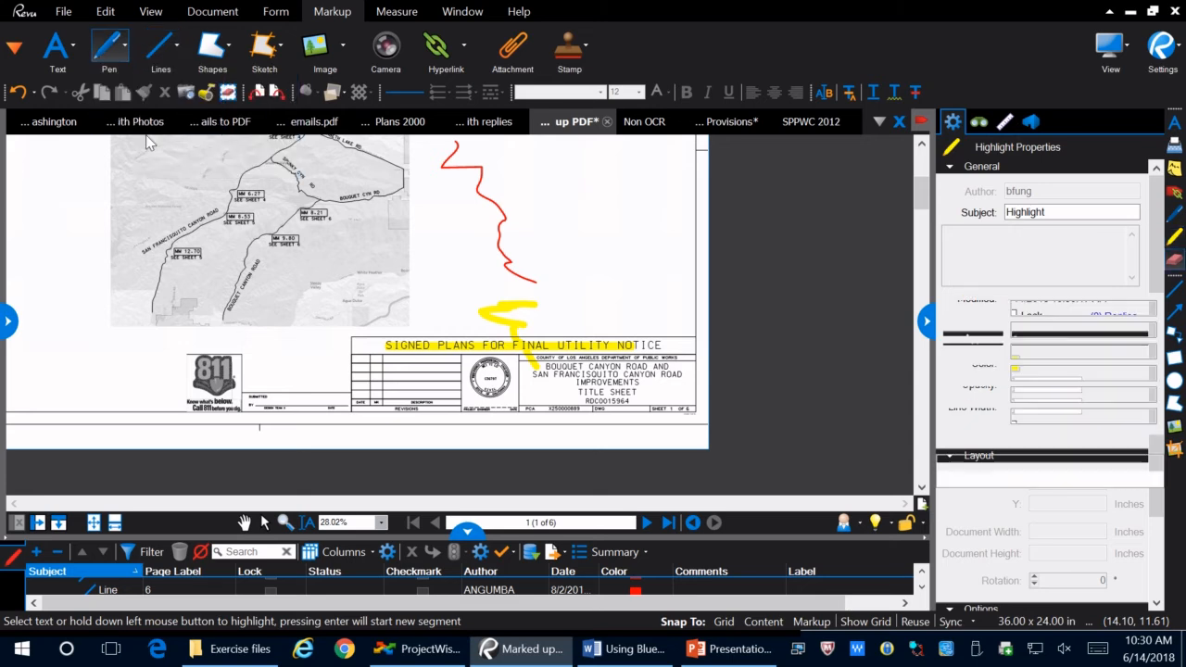
pyautogui.scroll(3, 486, 310)
pyautogui.moveTo(527, 319)
pyautogui.mouseDown()
pyautogui.moveTo(548, 324)
pyautogui.moveTo(562, 296)
pyautogui.mouseUp()
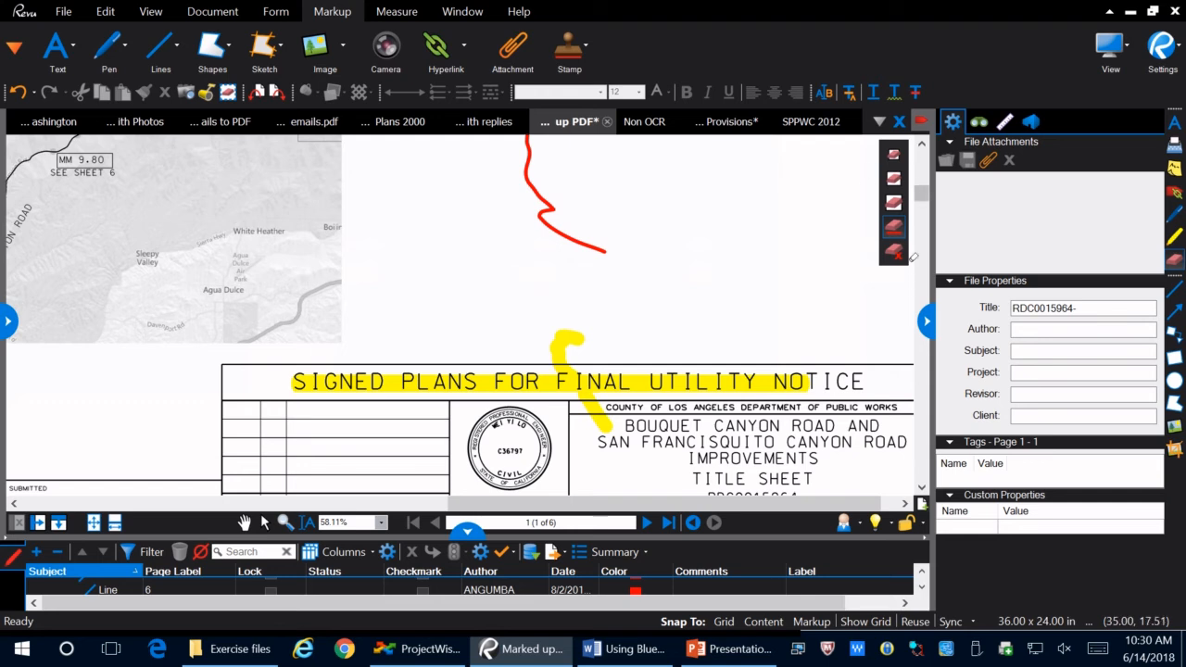
# Draw a straight vertical red Line in the blank area just east of the jagged pen line, and leave the Line tool
pyautogui.click(170, 62)
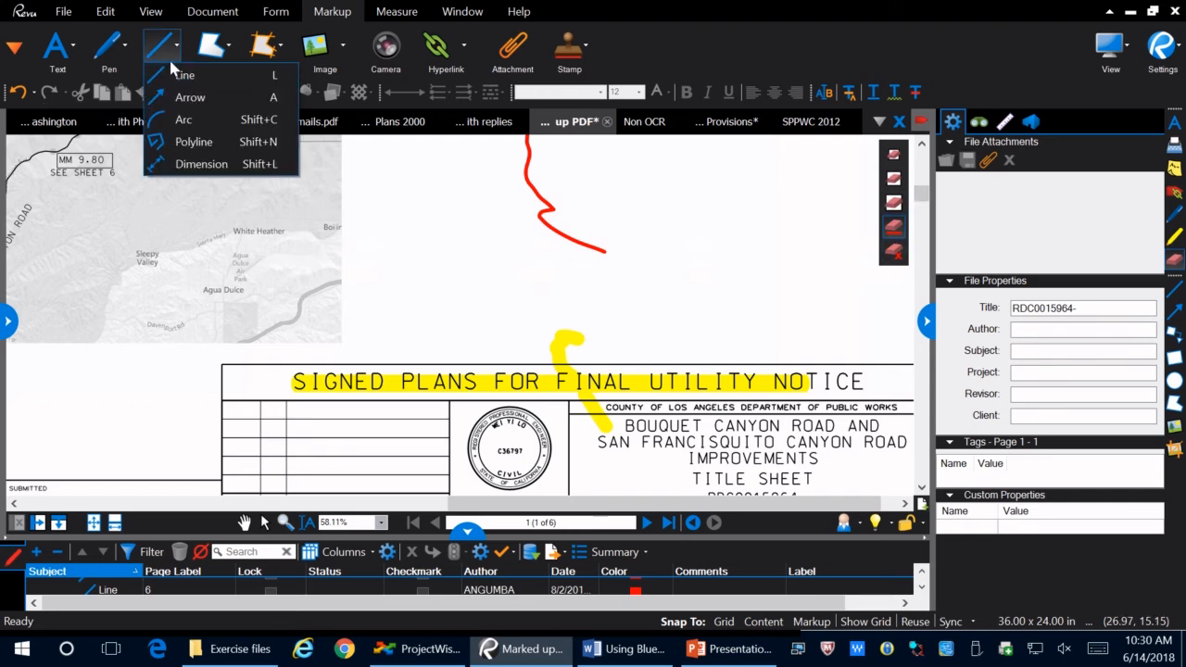
pyautogui.click(185, 75)
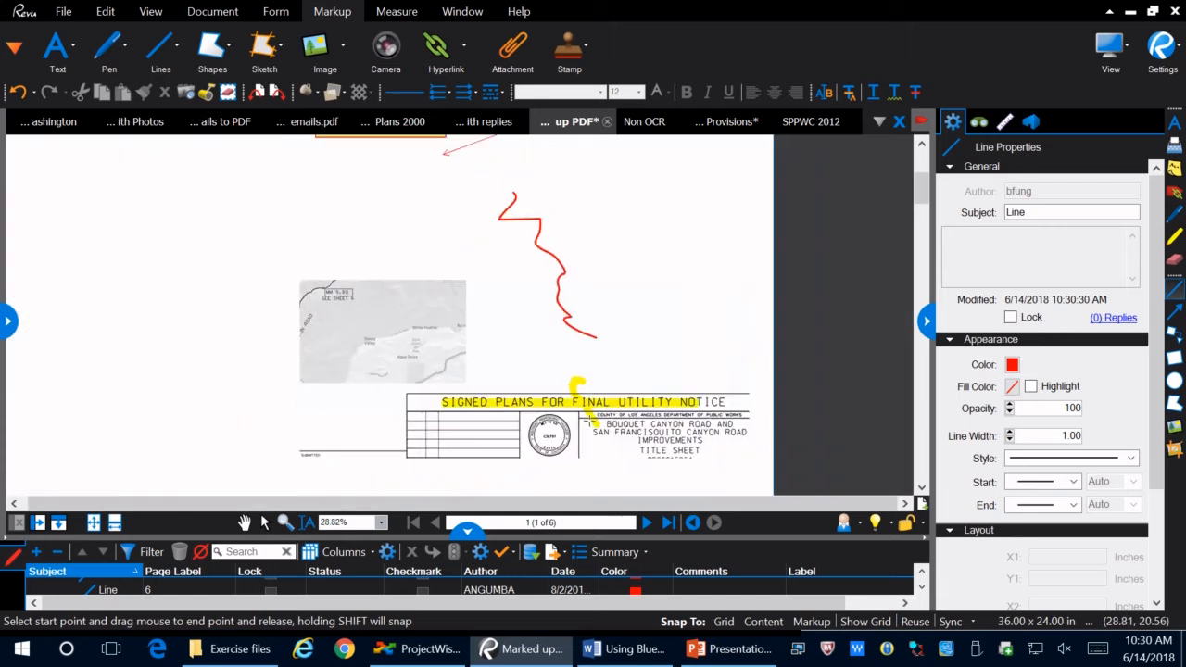
pyautogui.scroll(-3, 593, 415)
pyautogui.scroll(-2, 418, 407)
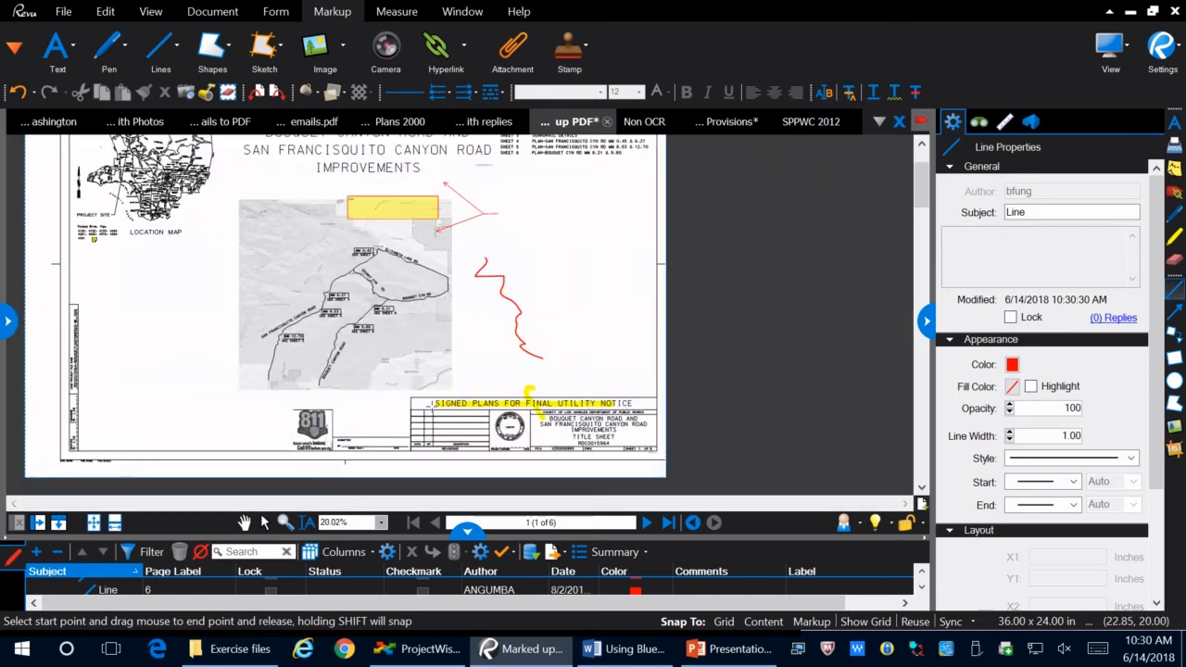
pyautogui.scroll(2, 419, 417)
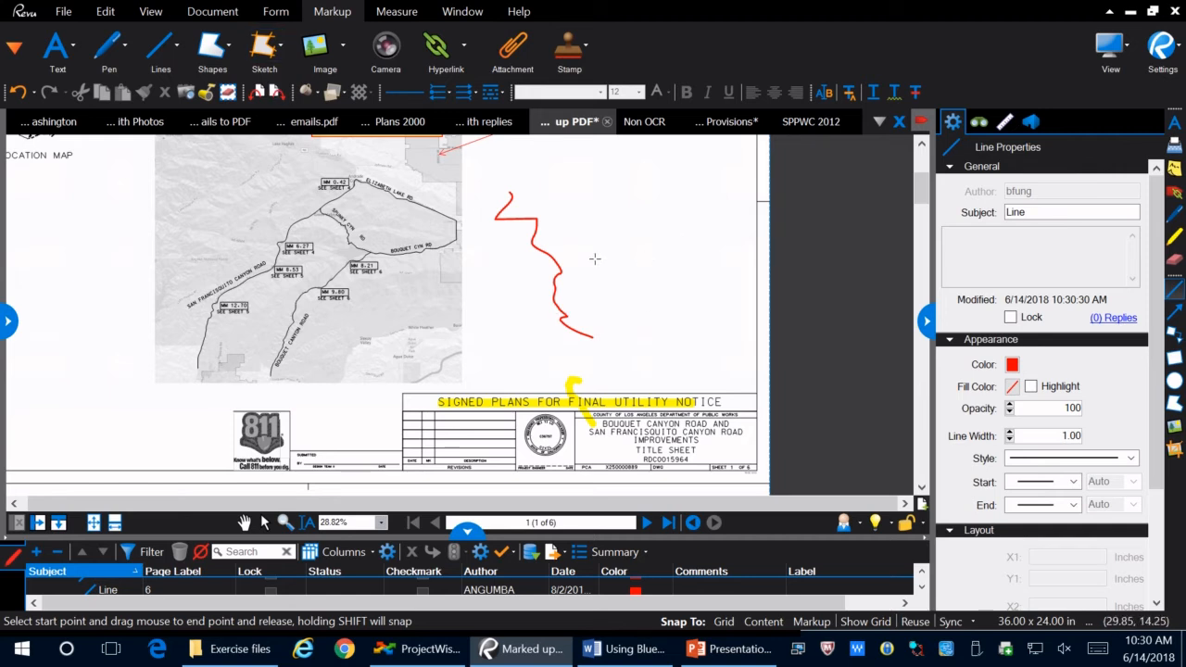
pyautogui.moveTo(589, 263); pyautogui.dragTo(717, 271)
pyautogui.press('shift')
pyautogui.moveTo(716, 273); pyautogui.dragTo(607, 186)
pyautogui.click(676, 272)
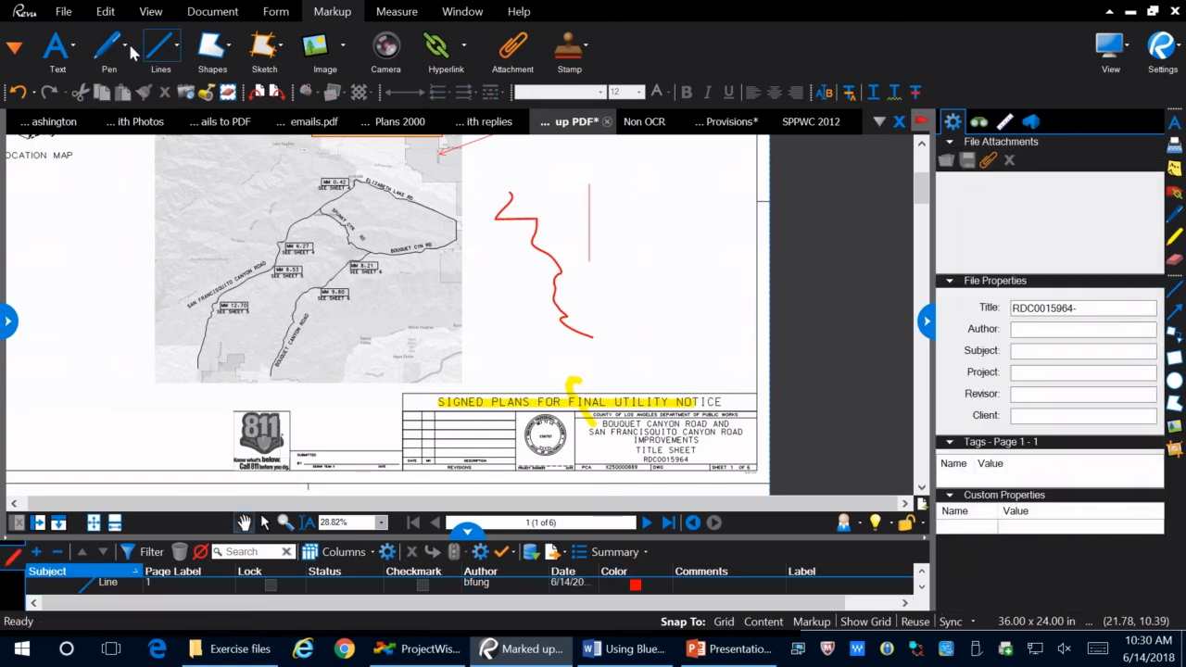
# Draw a horizontal red Arrow pointing right below the vertical line, and leave the Arrow tool
pyautogui.click(176, 47)
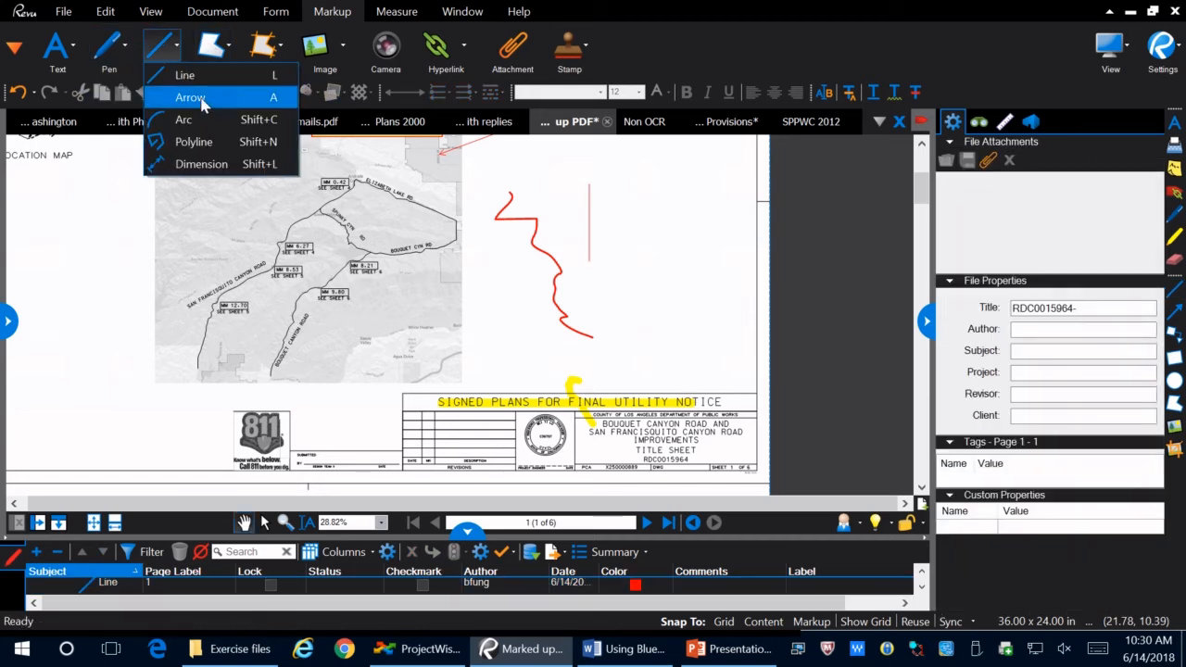
pyautogui.click(190, 98)
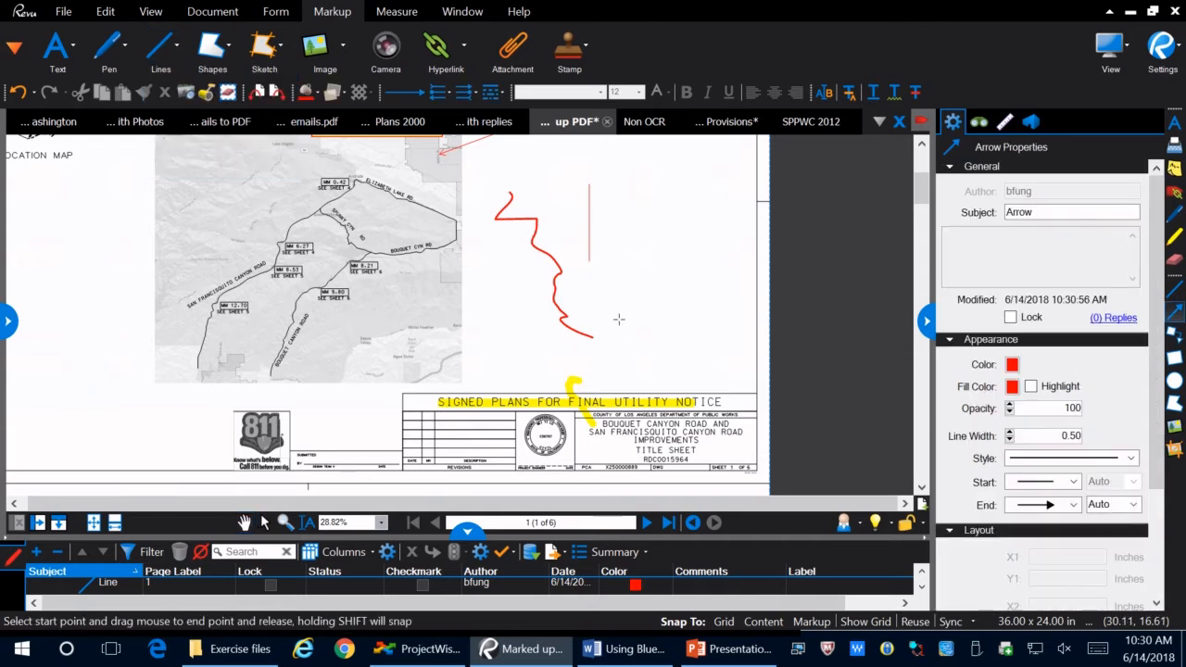
pyautogui.moveTo(619, 318); pyautogui.dragTo(699, 324)
pyautogui.press('Escape')
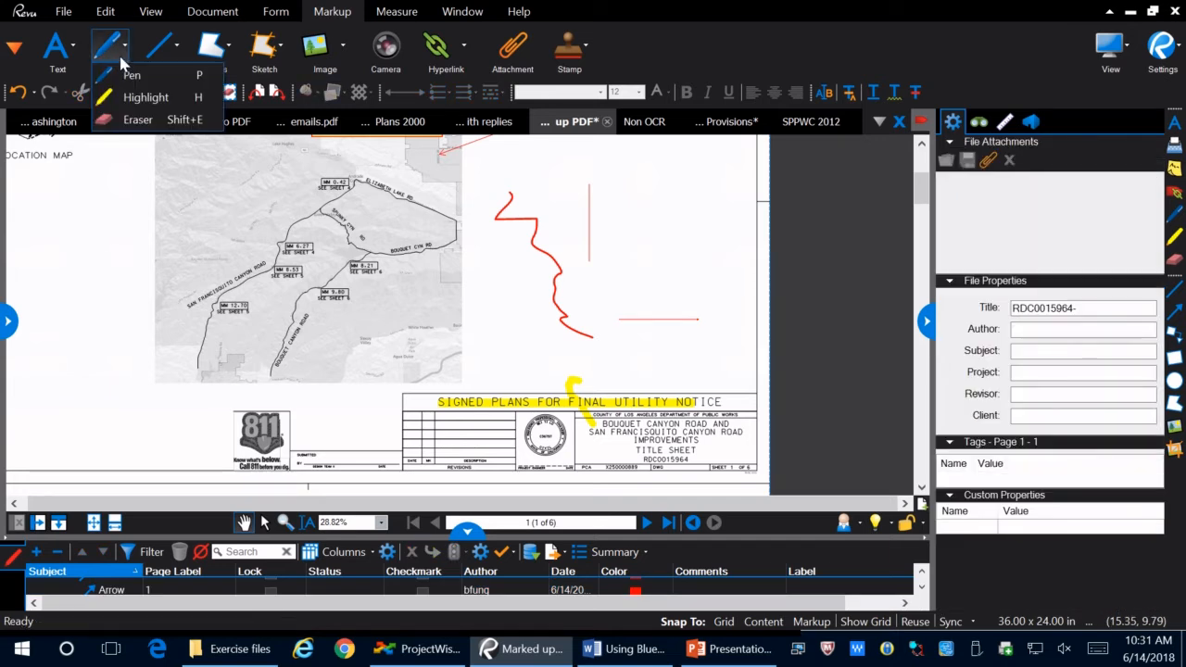
# Draw a roughly square red Rectangle overlapping the lower-left corner of the vicinity map
pyautogui.click(152, 53)
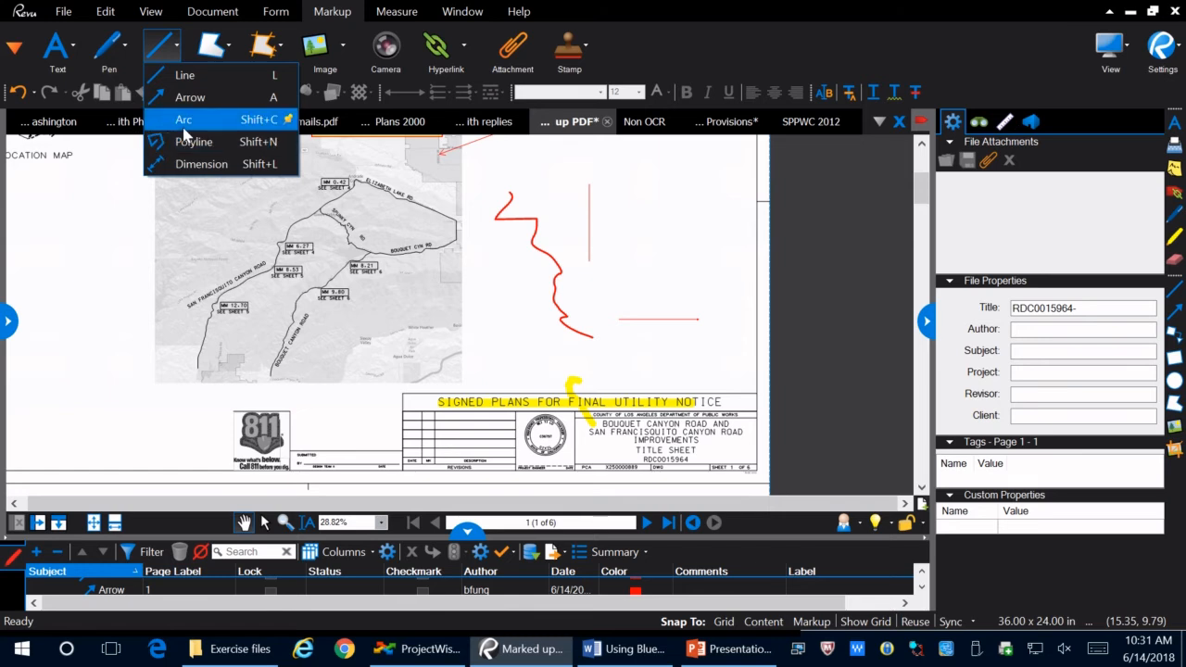
pyautogui.click(215, 47)
pyautogui.click(215, 75)
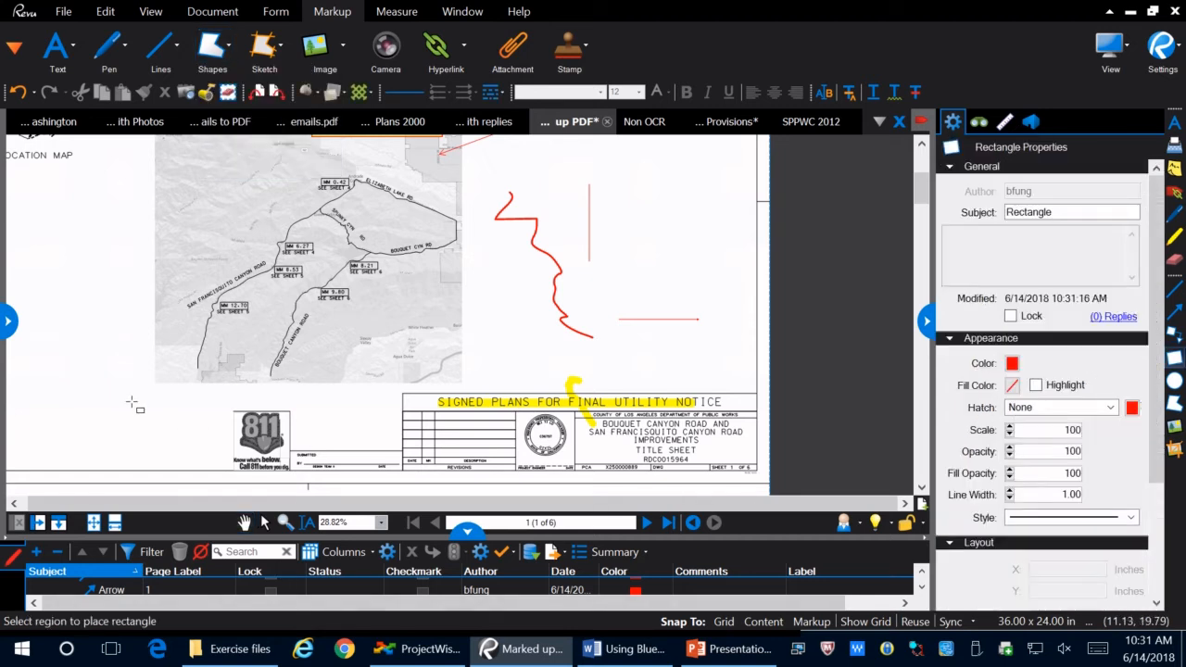
pyautogui.moveTo(113, 425)
pyautogui.mouseDown()
pyautogui.moveTo(128, 392)
pyautogui.moveTo(163, 372)
pyautogui.mouseUp()
pyautogui.moveTo(264, 367); pyautogui.dragTo(229, 306)
# Draw a round red Ellipse across the western edge of the vicinity map above the rectangle, and deselect it
pyautogui.click(237, 52)
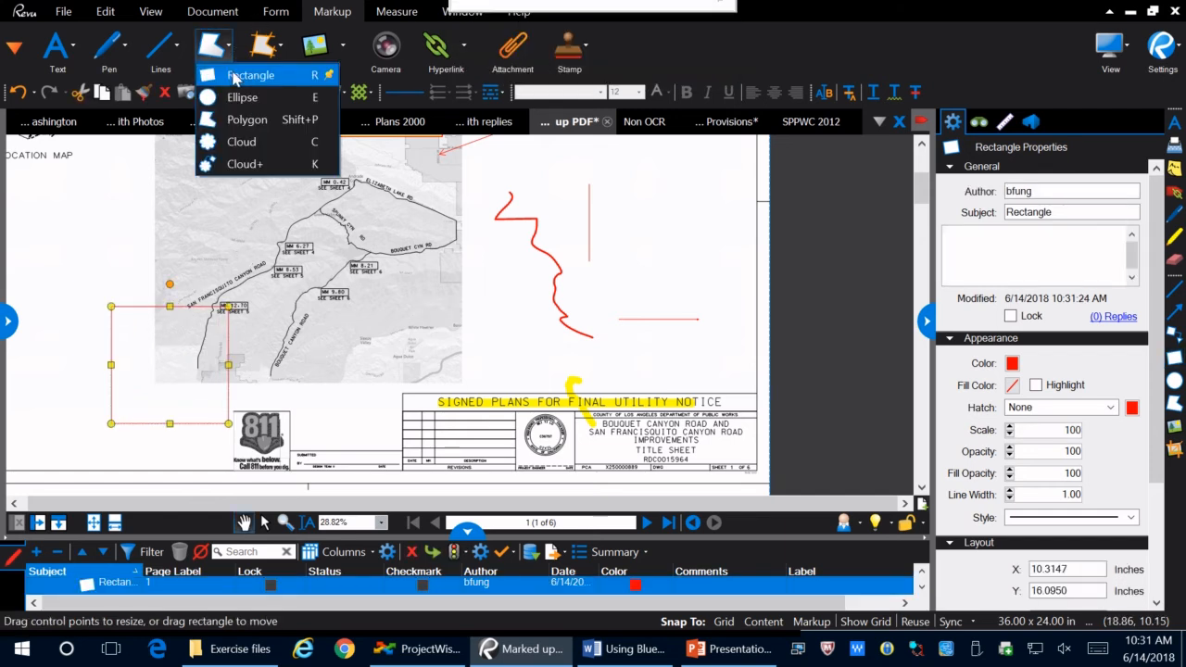
pyautogui.click(239, 99)
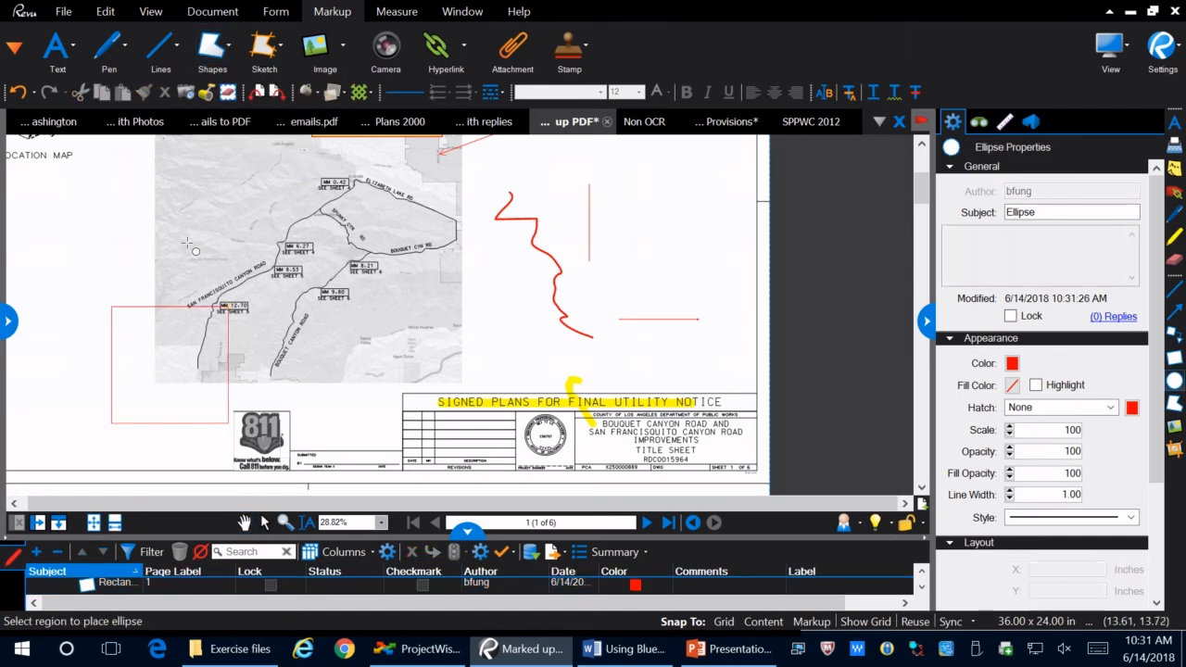
pyautogui.moveTo(134, 225); pyautogui.dragTo(233, 289)
pyautogui.click(260, 361)
pyautogui.scroll(-3, 401, 390)
pyautogui.scroll(3, 197, 286)
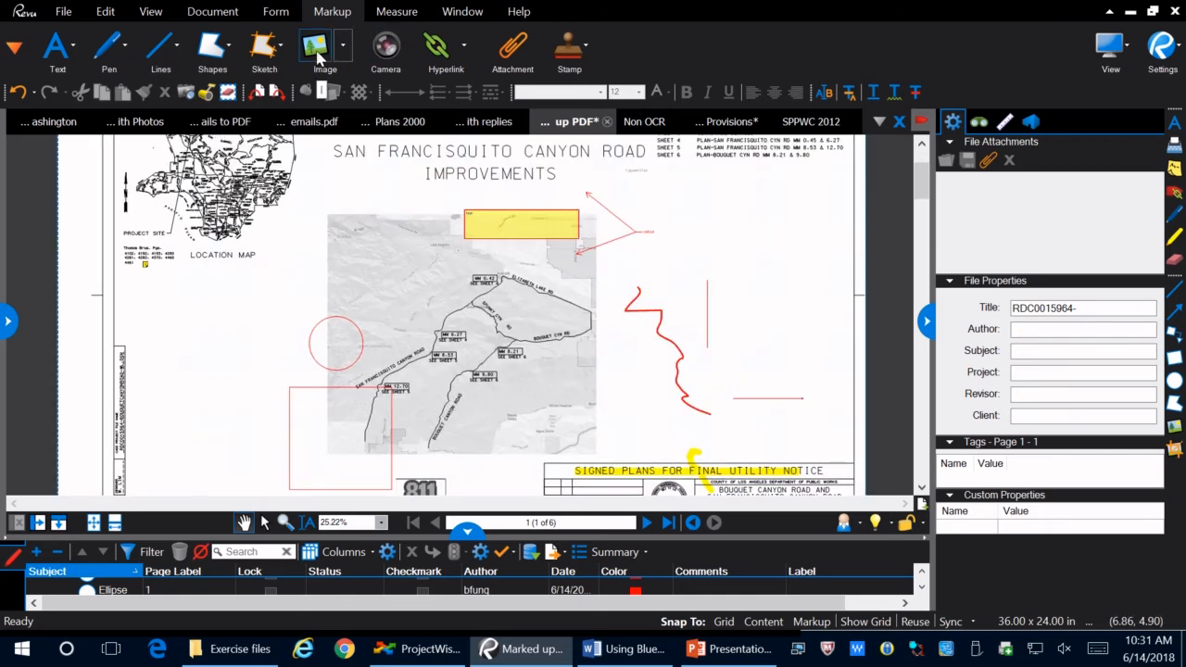
pyautogui.scroll(-3, 342, 361)
pyautogui.scroll(3, 342, 361)
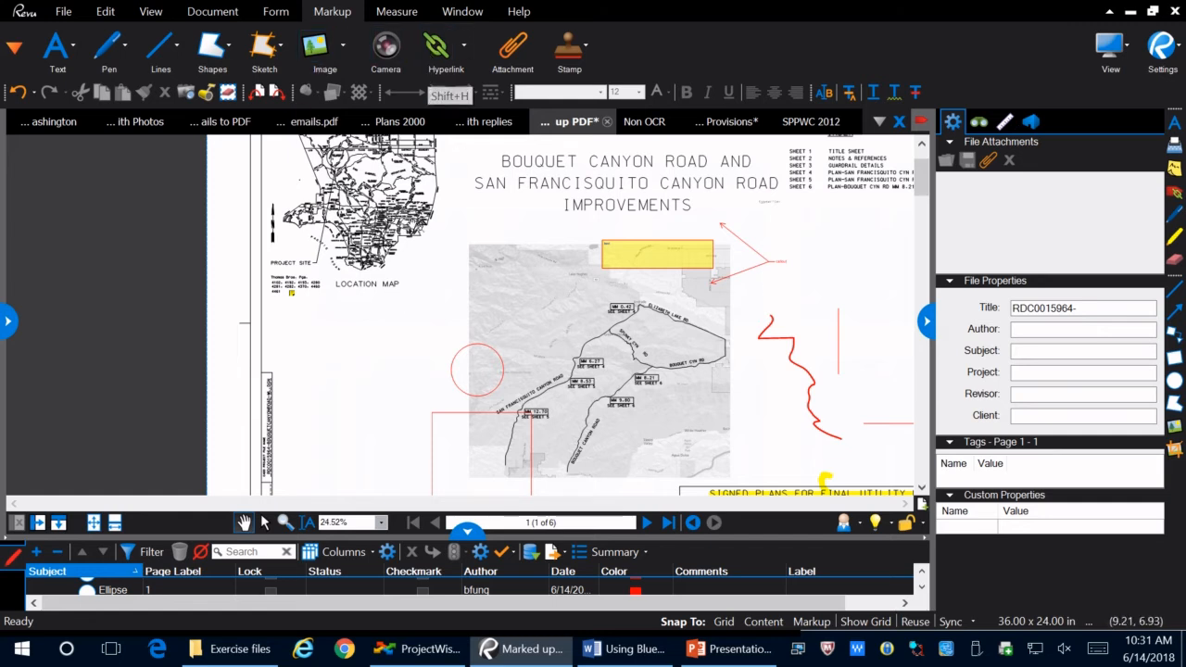
pyautogui.scroll(5, 408, 278)
pyautogui.scroll(-3, 407, 278)
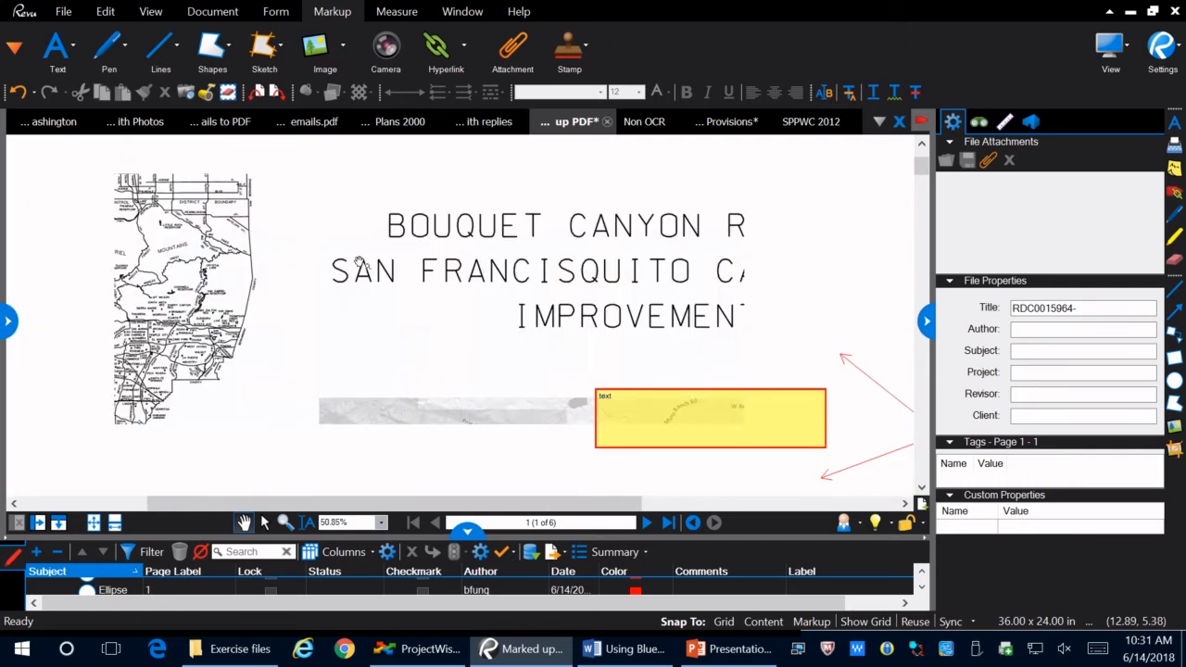
pyautogui.click(435, 51)
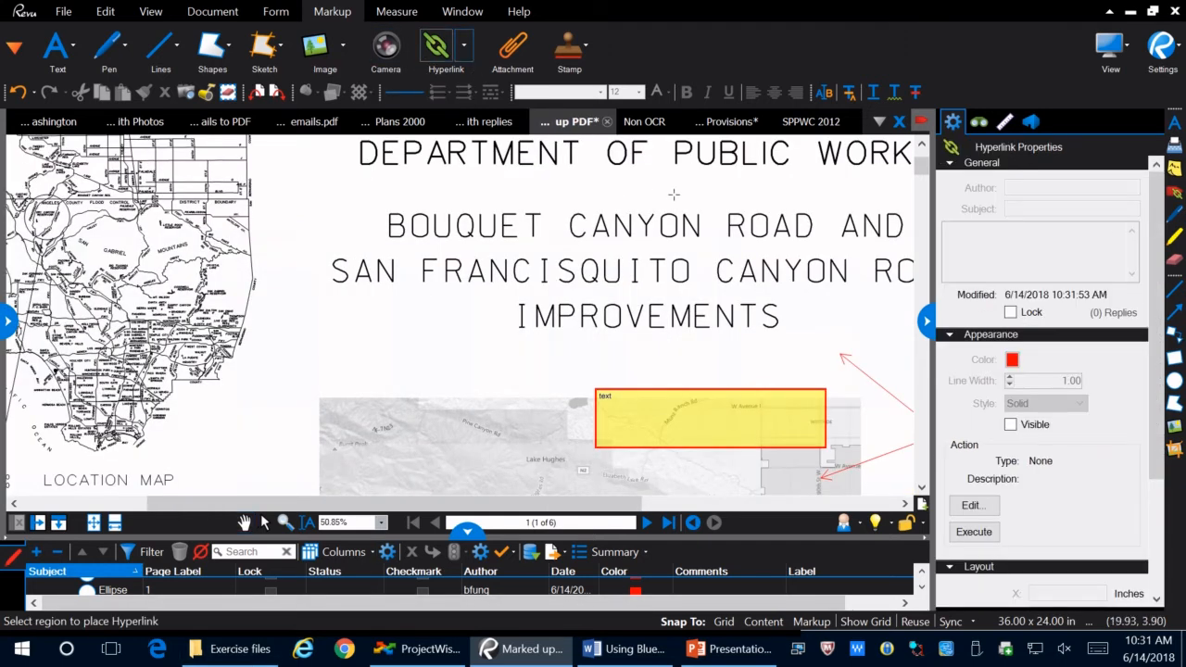
pyautogui.moveTo(663, 196); pyautogui.dragTo(808, 297)
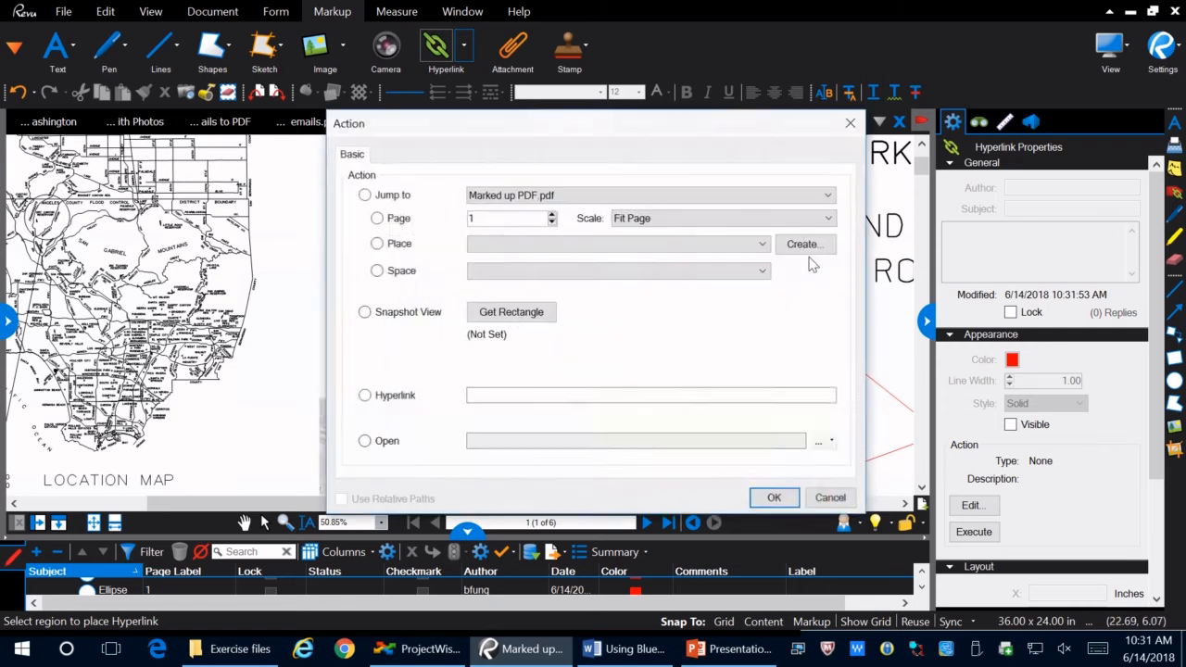
pyautogui.click(830, 497)
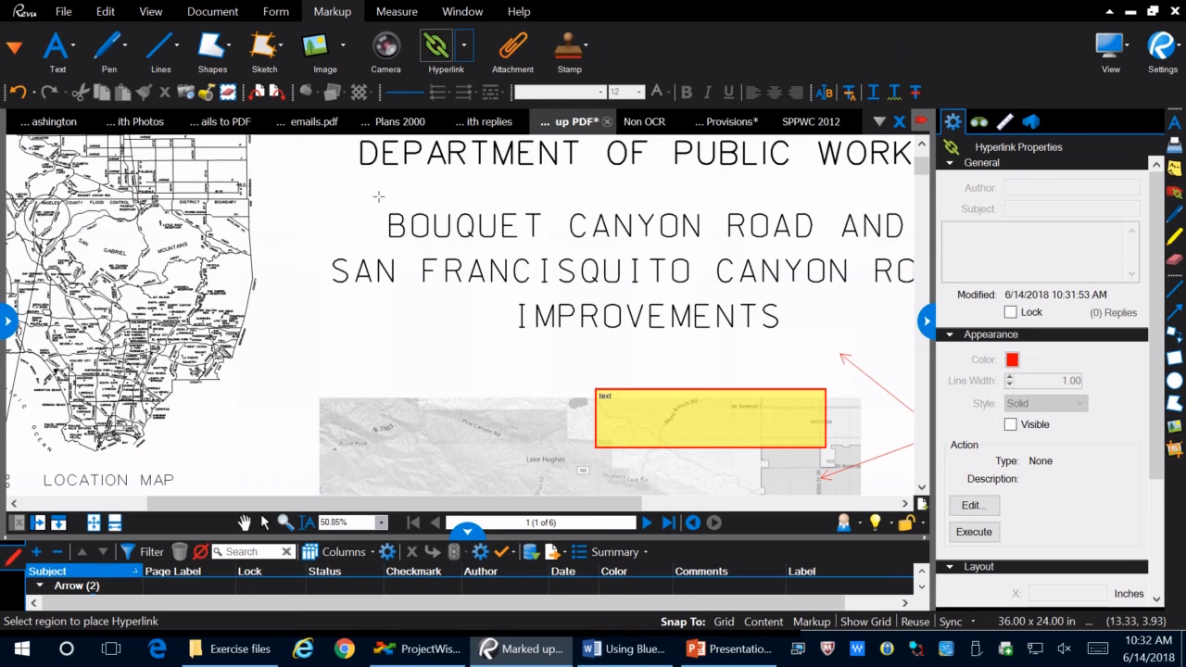
# Place a hyperlink over the word "BOUQUET" in the sheet title that jumps to page 4 at Fit Page scale
pyautogui.moveTo(378, 196); pyautogui.dragTo(542, 247)
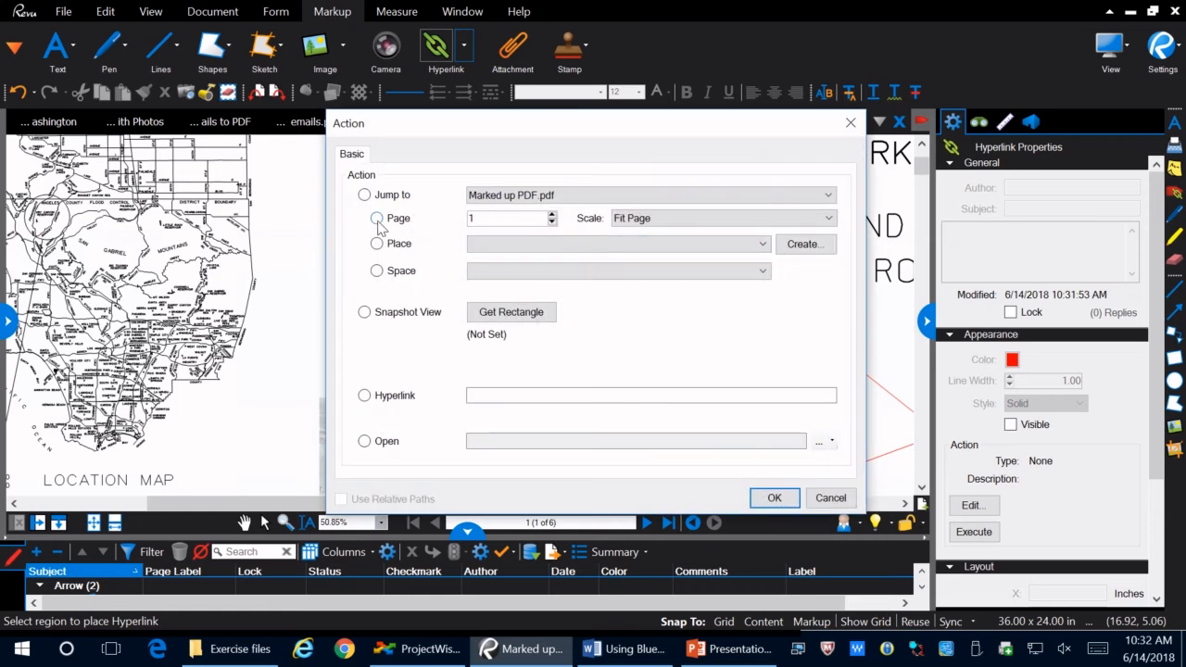
pyautogui.moveTo(427, 129); pyautogui.dragTo(627, 140)
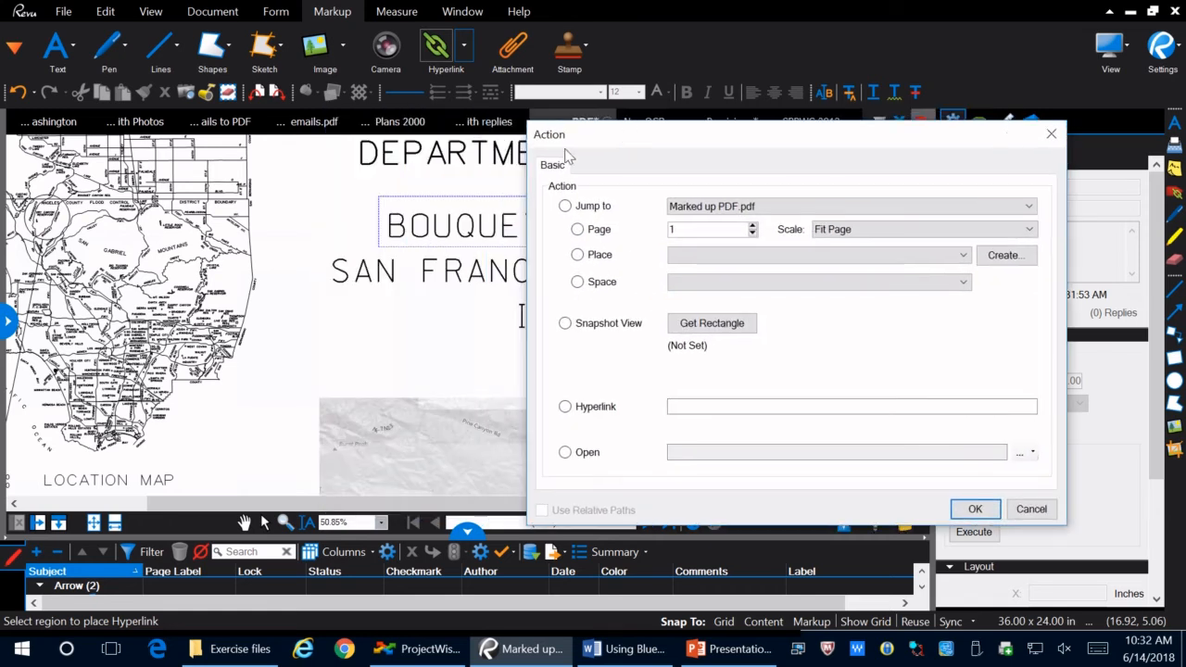
pyautogui.click(752, 226)
pyautogui.click(597, 456)
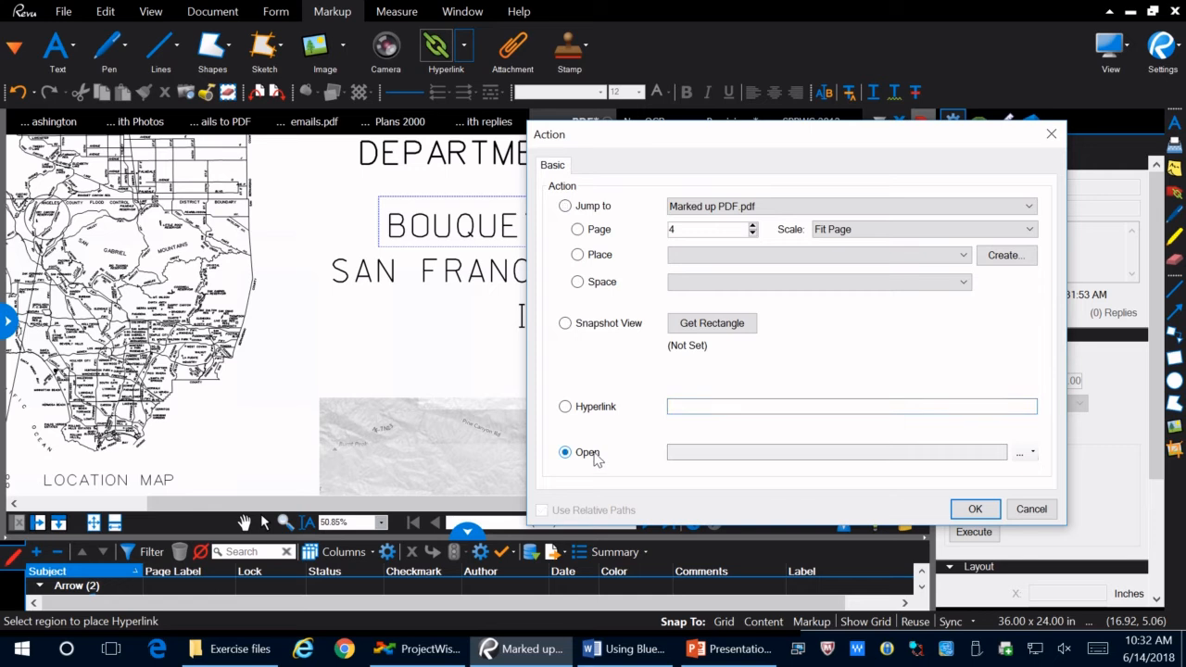
pyautogui.click(578, 229)
pyautogui.click(975, 509)
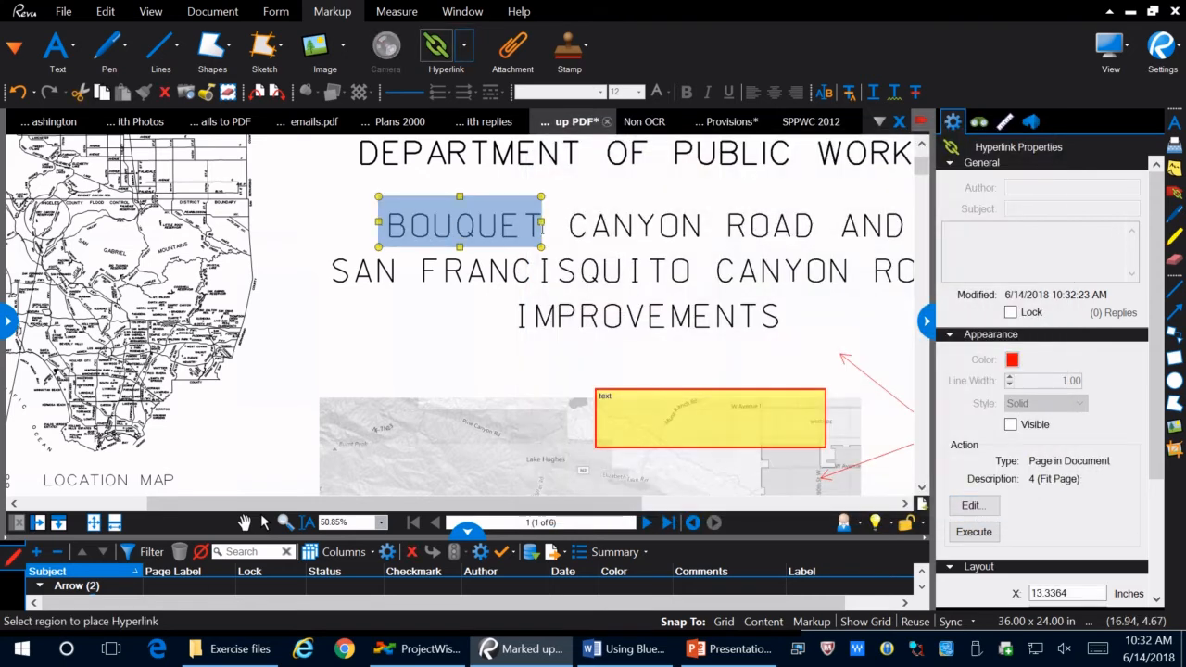
# Leave the Hyperlink tool, test the link over "BOUQUET" by following it, and return to the first page
pyautogui.moveTo(636, 183); pyautogui.dragTo(248, 526)
pyautogui.click(246, 525)
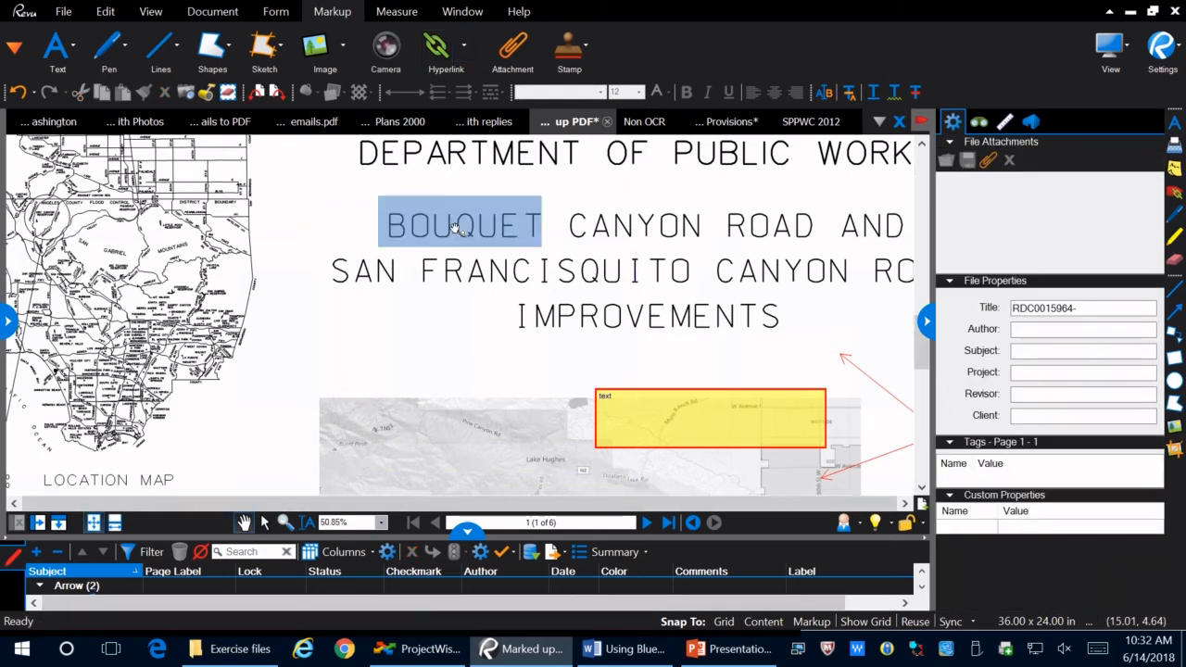
pyautogui.click(454, 227)
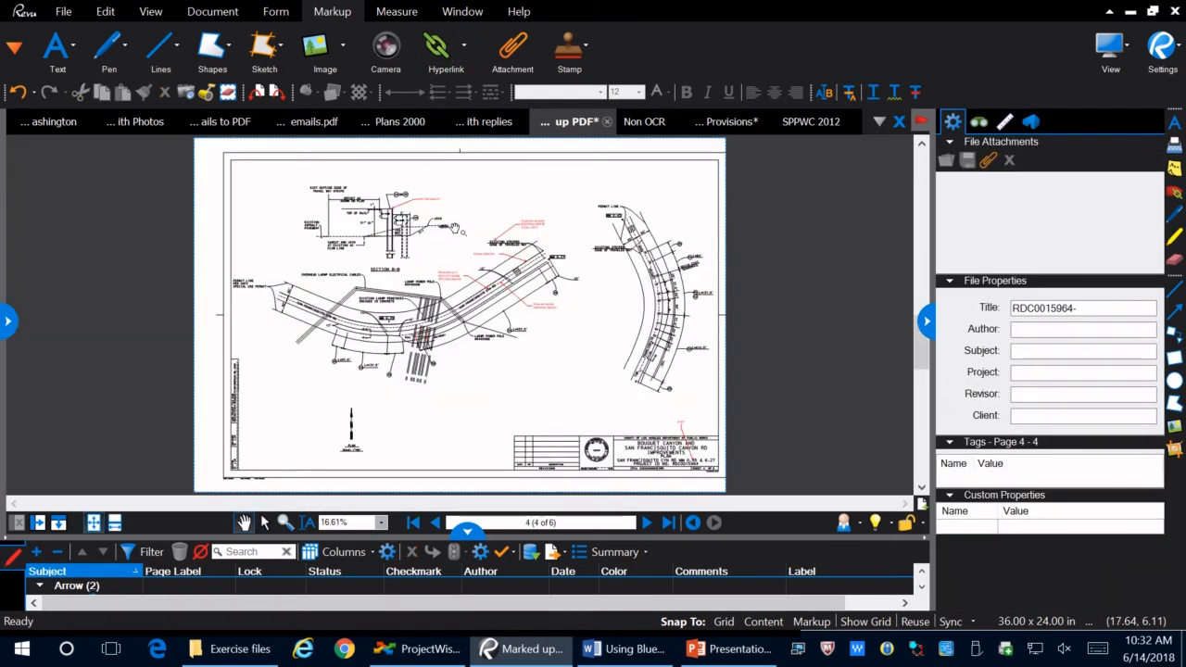
pyautogui.click(411, 522)
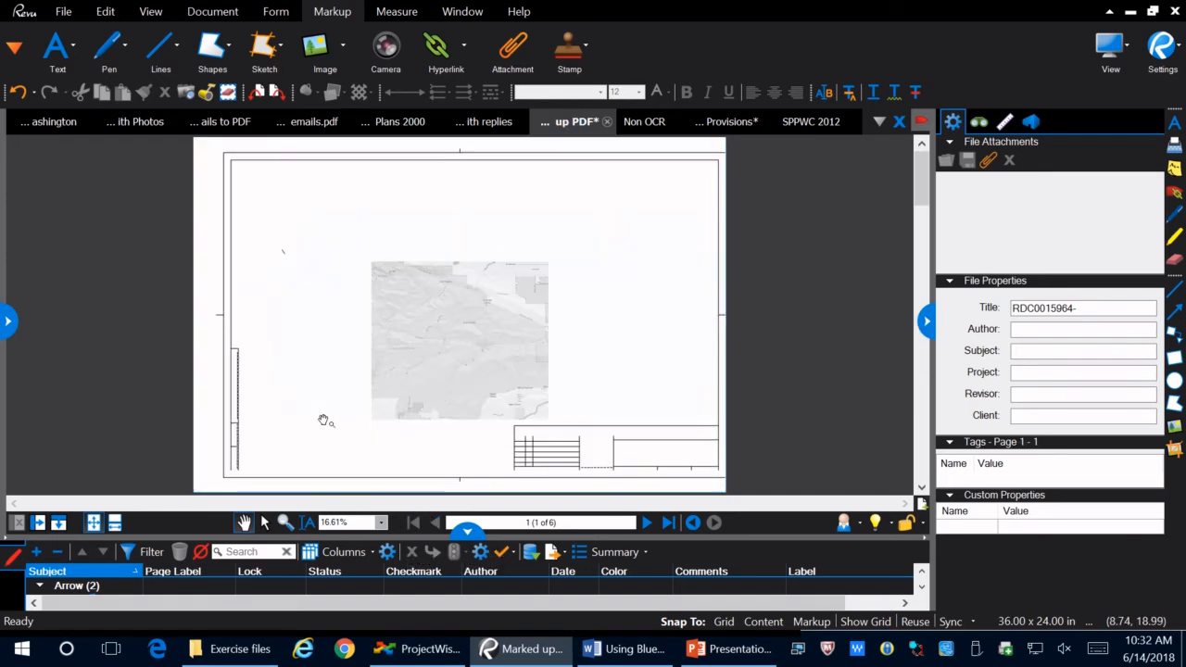
# Place a hyperlink over "SHEET 2" in the title sheet's index that jumps to page 2 at Fit Page scale
pyautogui.scroll(1, 329, 176)
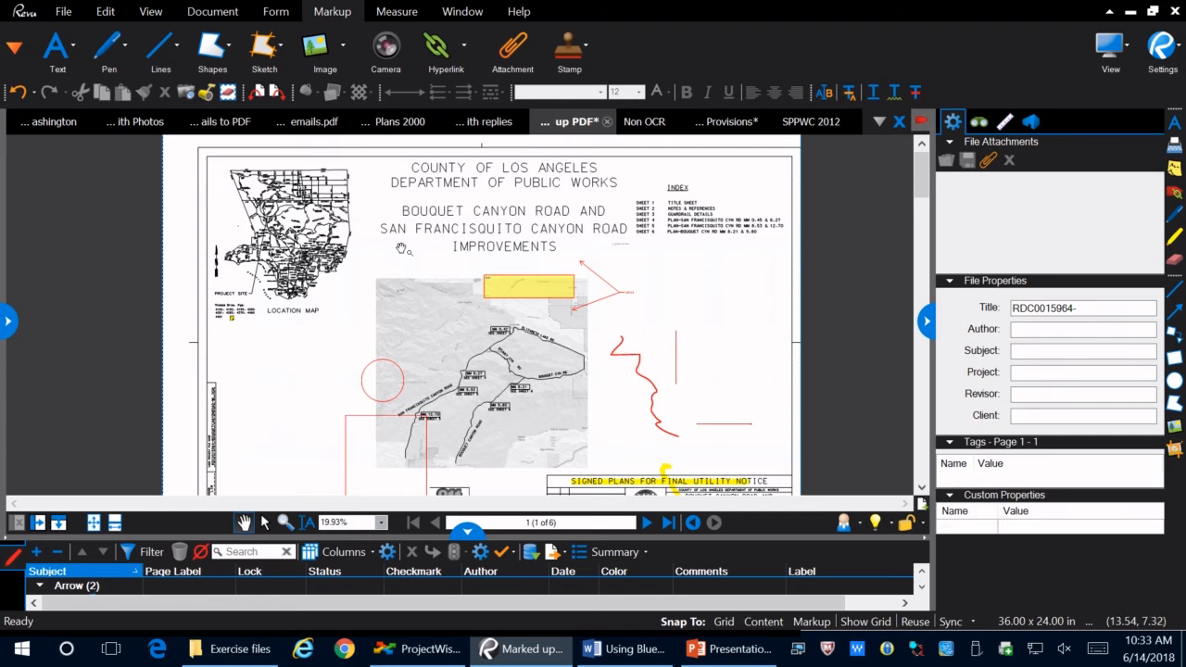
pyautogui.scroll(4, 575, 181)
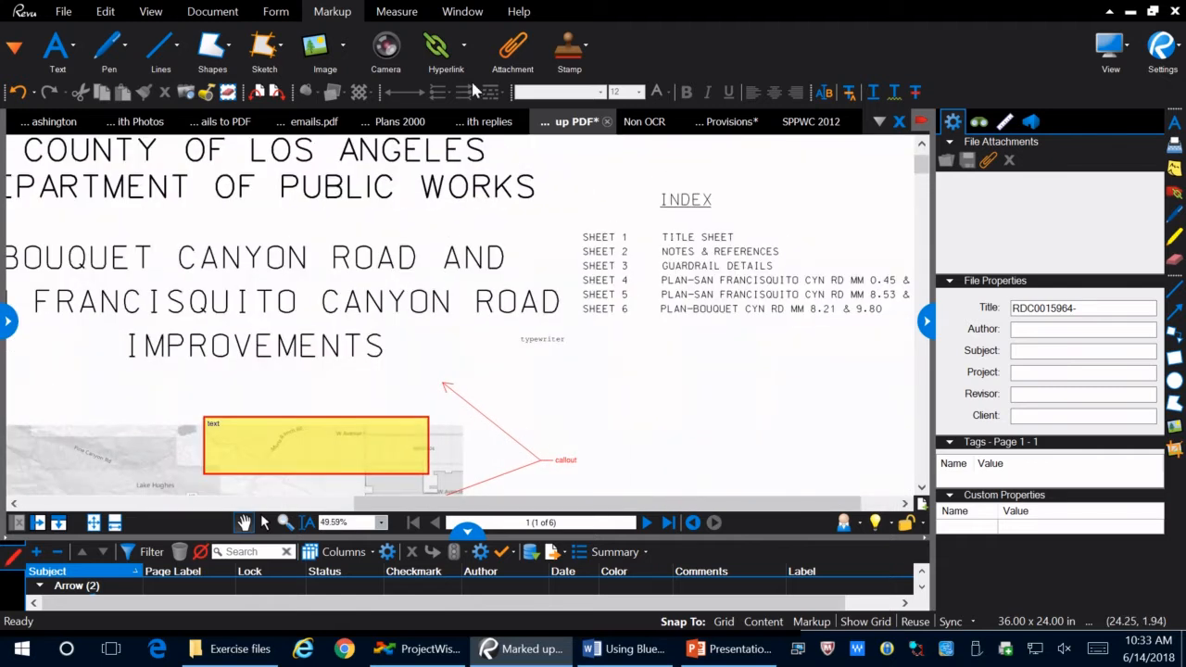
pyautogui.scroll(1, 531, 309)
pyautogui.scroll(2, 531, 309)
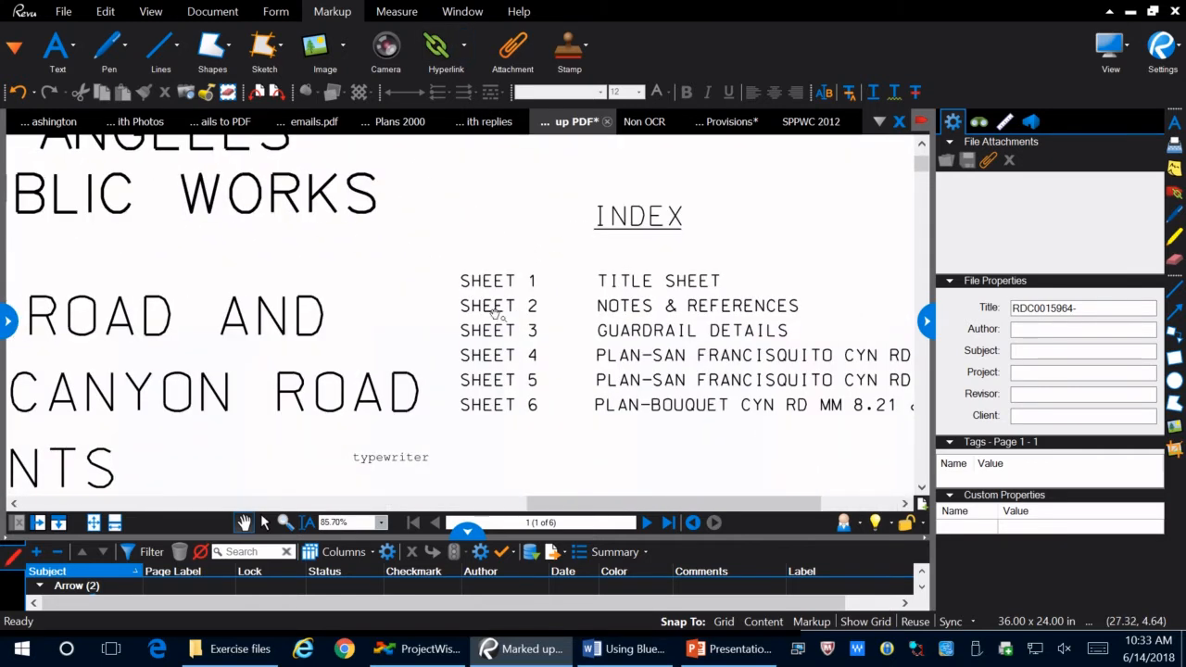
pyautogui.click(437, 46)
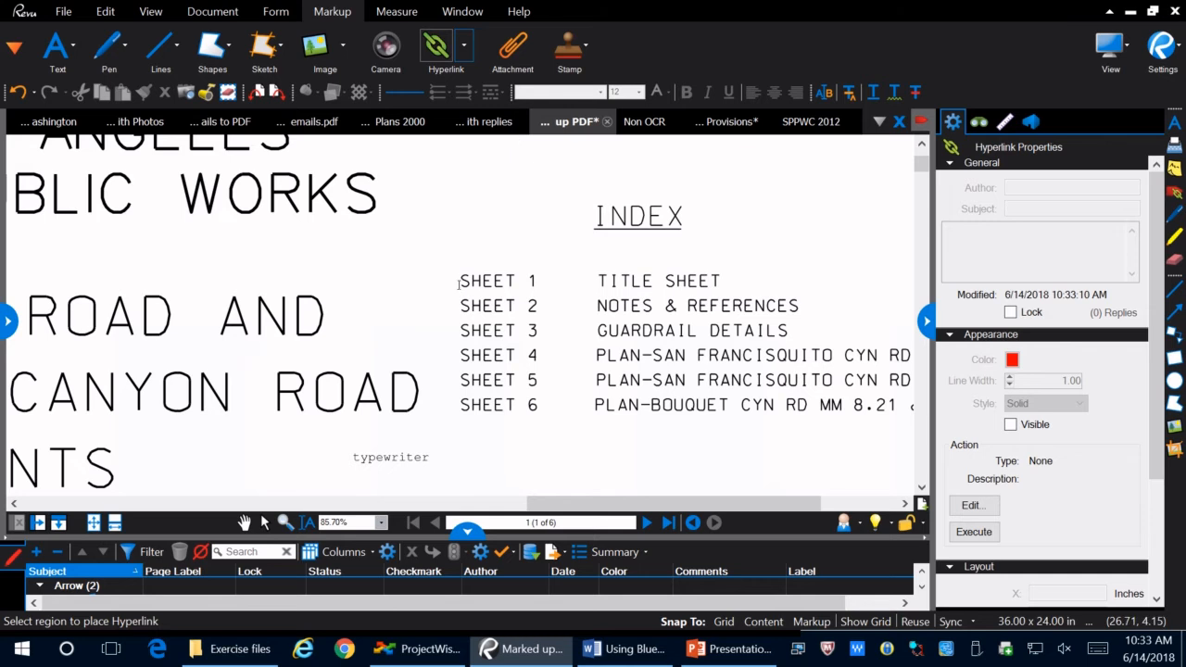
pyautogui.moveTo(459, 304); pyautogui.dragTo(542, 317)
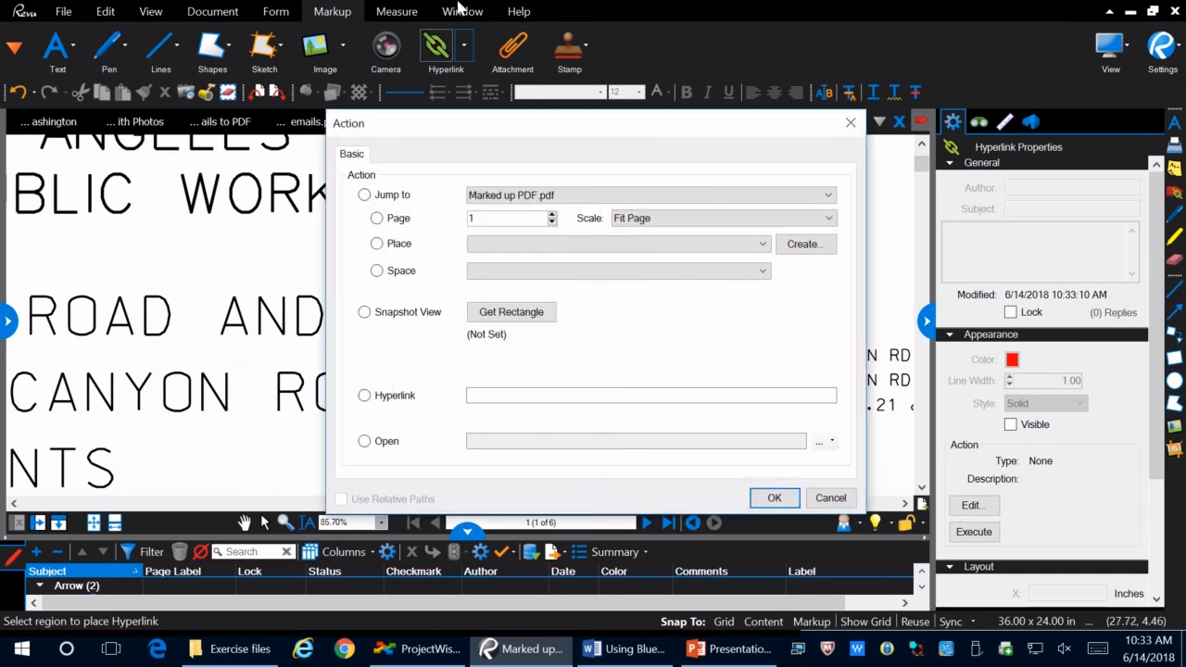
pyautogui.click(552, 214)
pyautogui.click(775, 497)
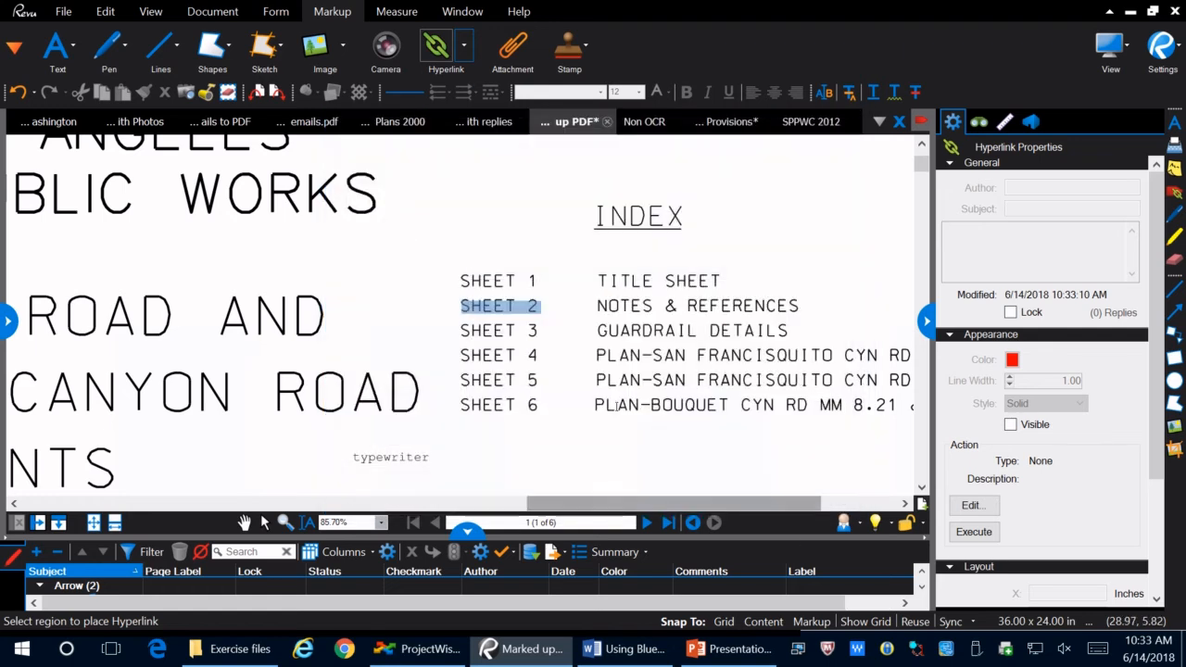
# Leave the Hyperlink tool, follow the "SHEET 2" index link to test it, and return to the first page
pyautogui.click(244, 522)
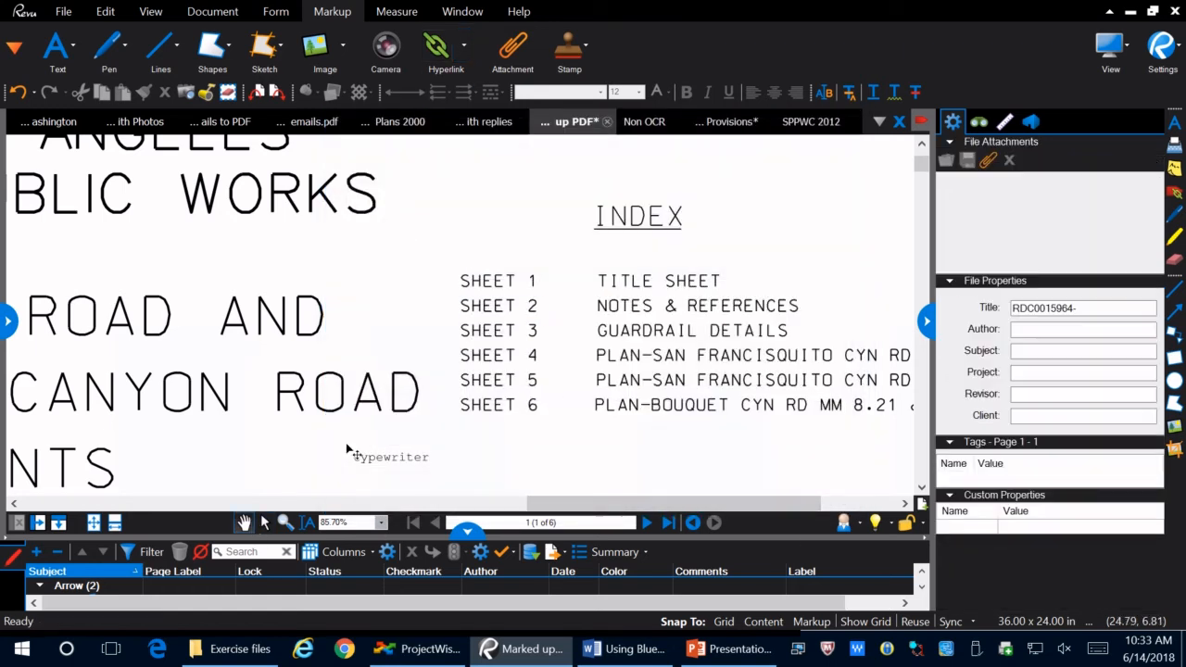
pyautogui.click(505, 309)
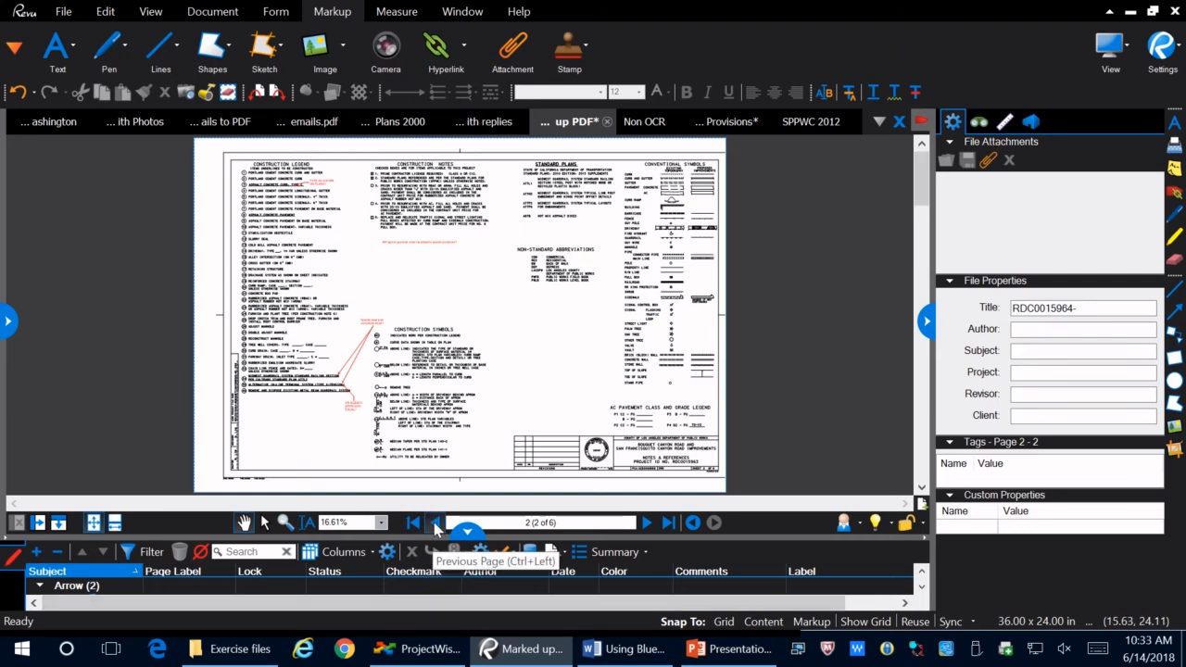
pyautogui.click(434, 522)
# Place a hyperlink in the blank area below the sheet index, with a Snapshot View of the "MM 0.42 SEE SHEET 4" map label as its destination
pyautogui.scroll(3, 441, 223)
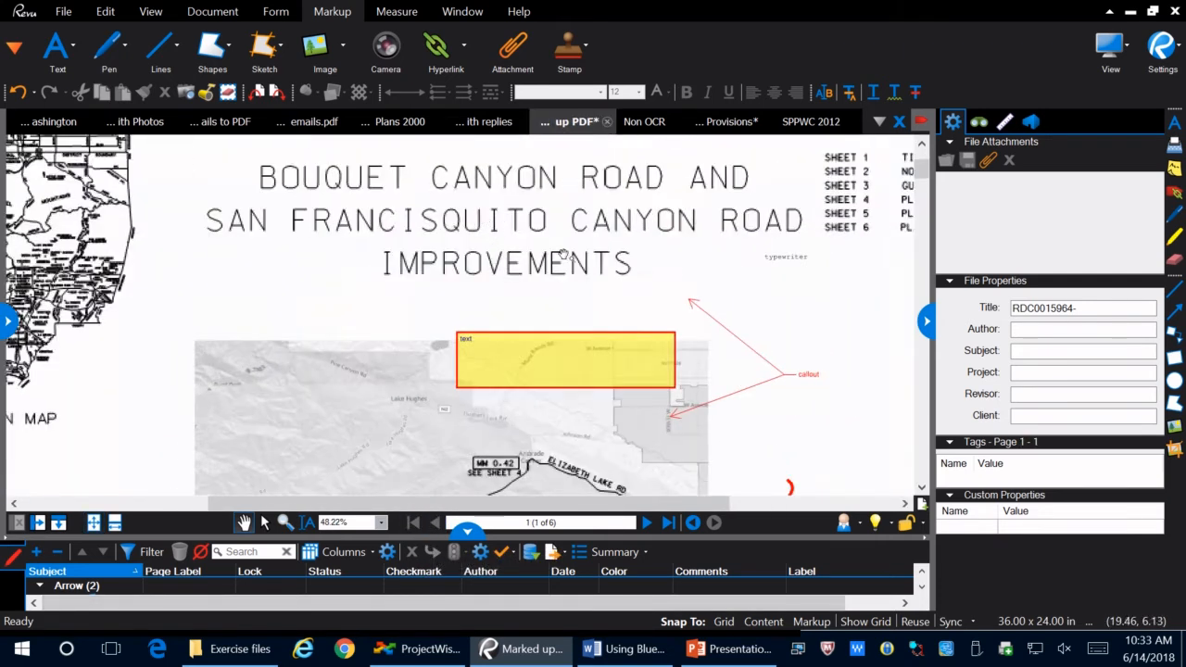
pyautogui.moveTo(628, 282); pyautogui.dragTo(386, 326)
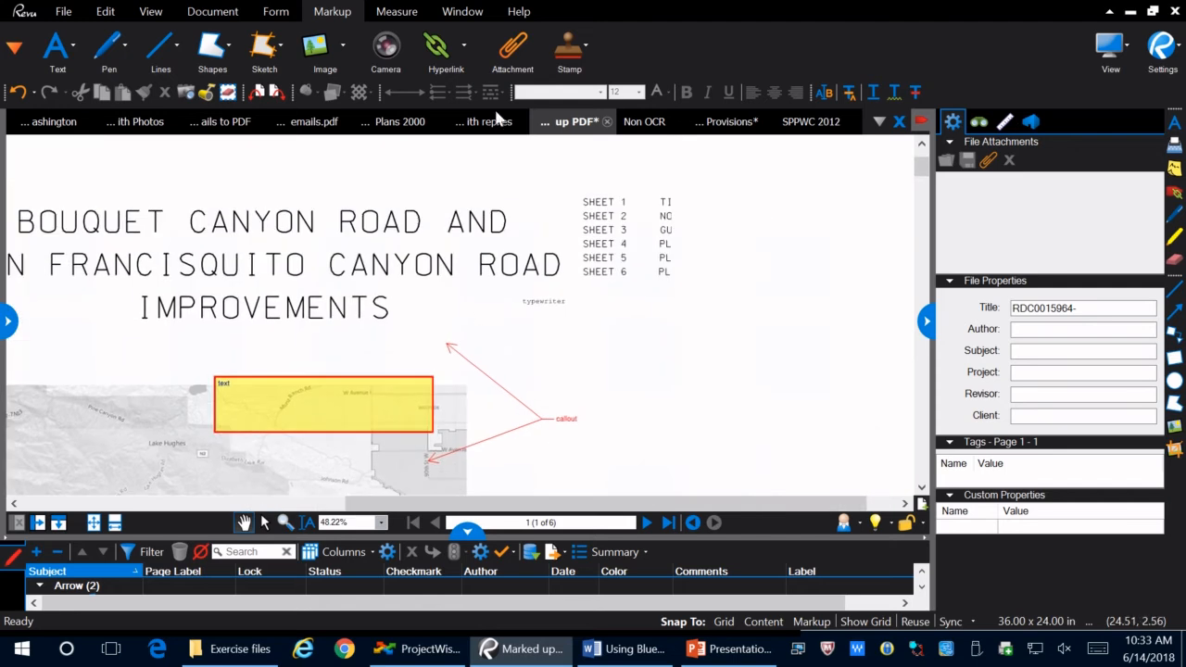
pyautogui.click(452, 56)
pyautogui.moveTo(654, 334); pyautogui.dragTo(775, 414)
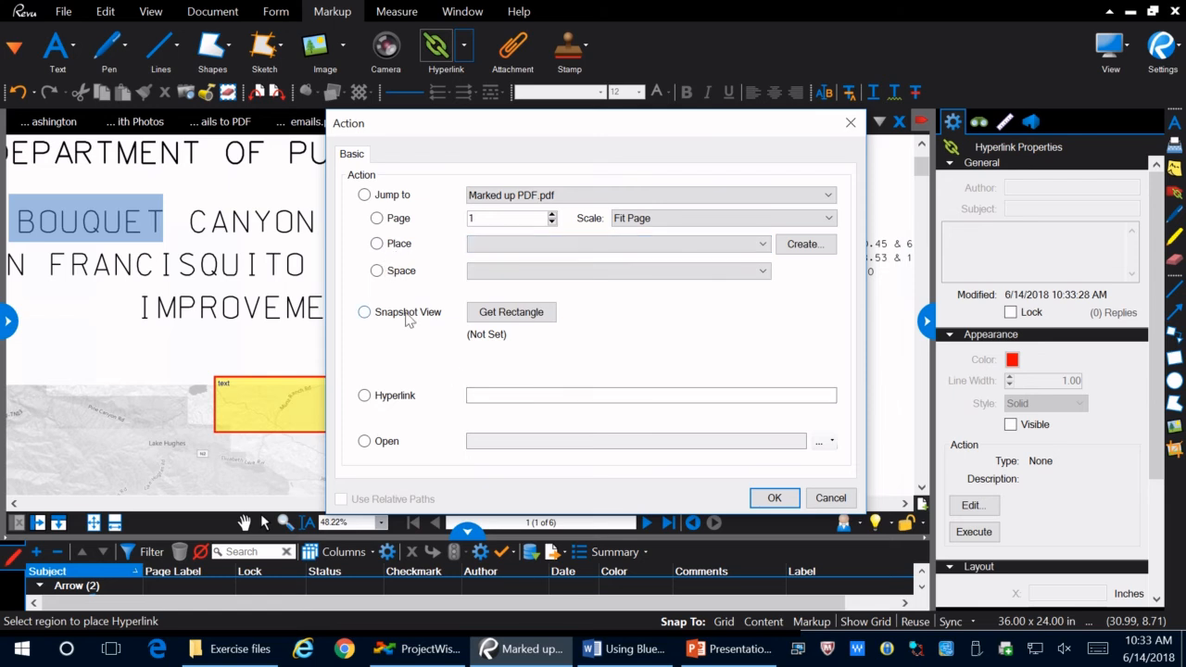
pyautogui.click(511, 312)
pyautogui.scroll(-3, 445, 408)
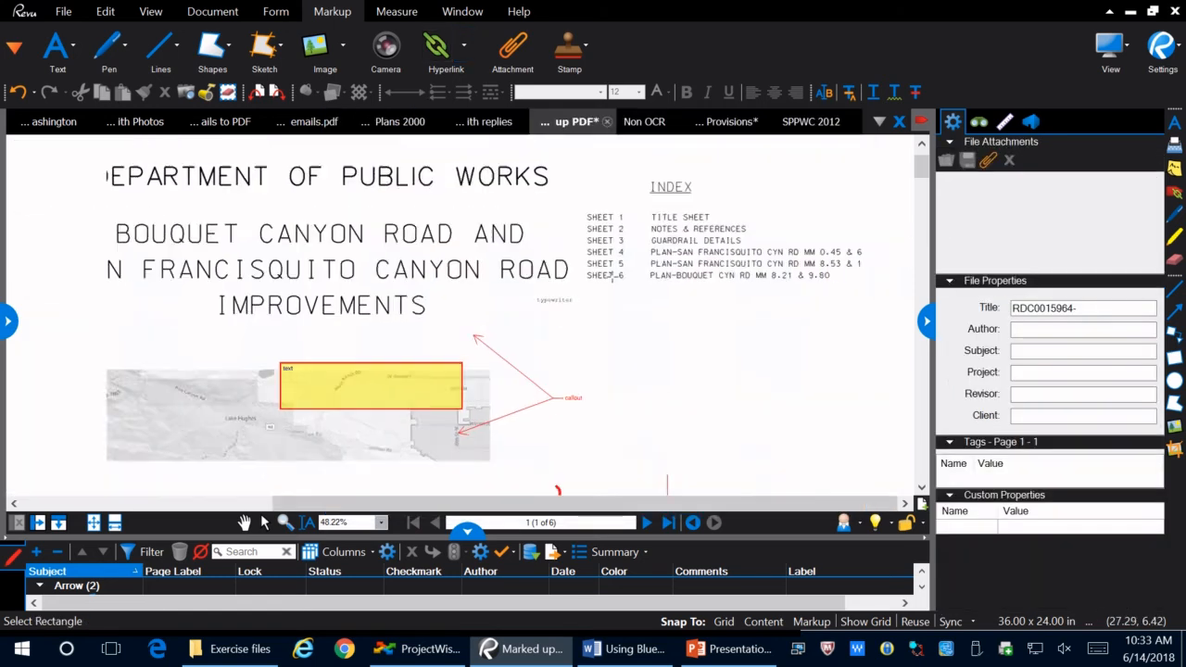
pyautogui.scroll(2, 445, 408)
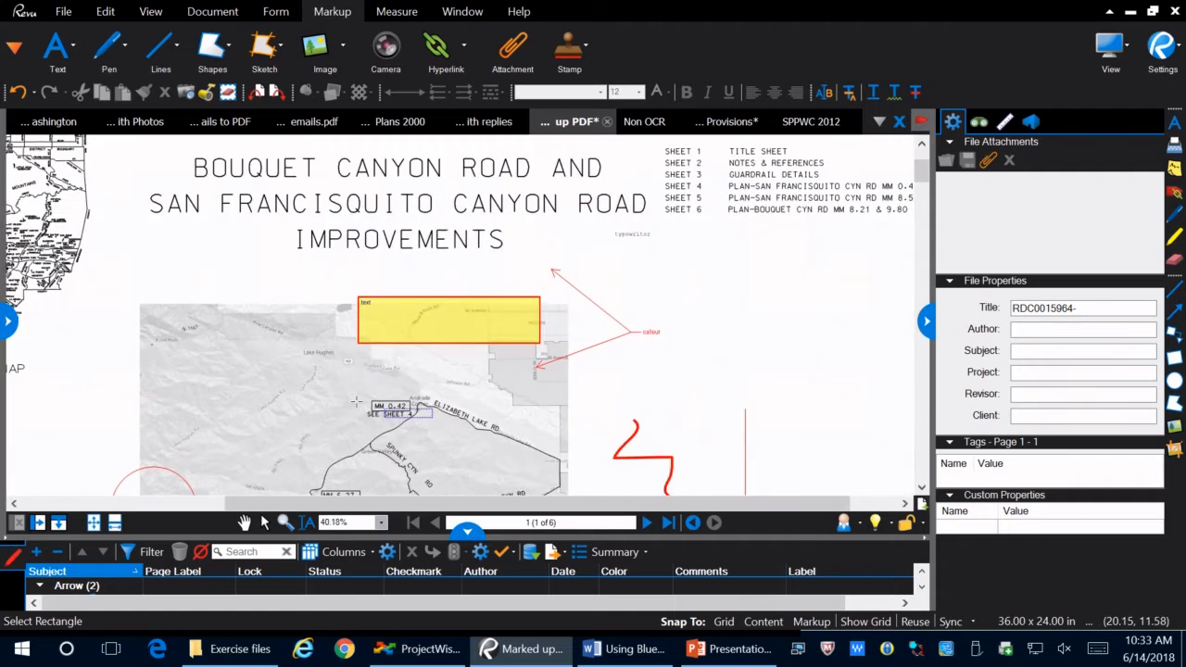
pyautogui.moveTo(330, 391); pyautogui.dragTo(432, 418)
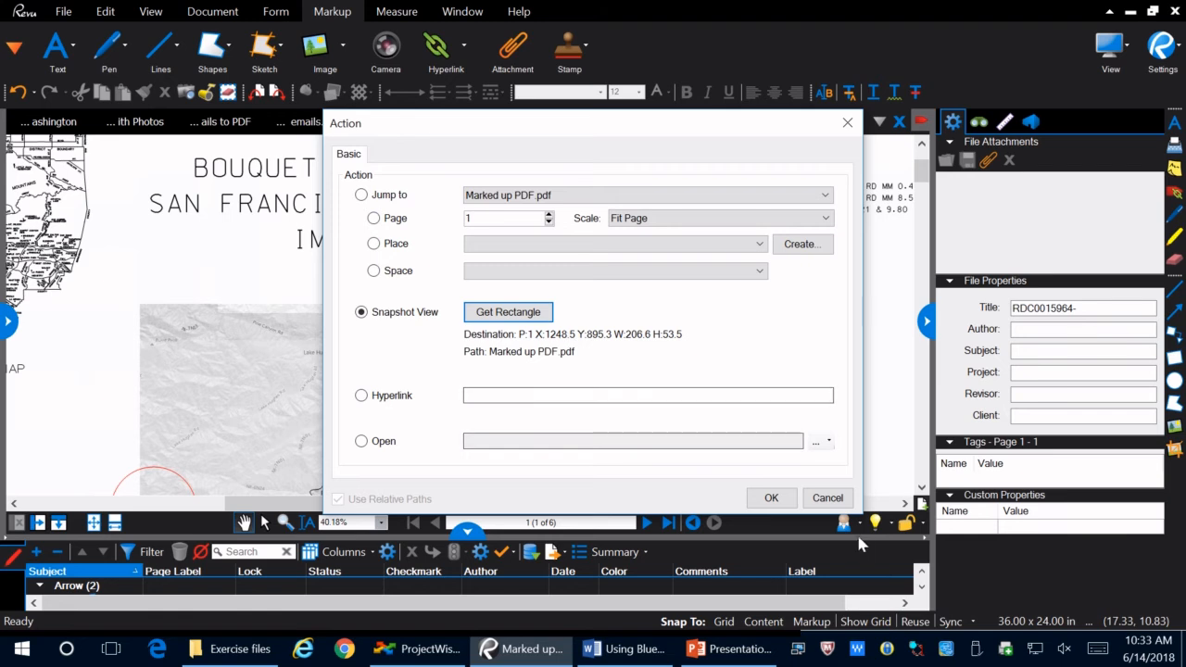
pyautogui.click(771, 499)
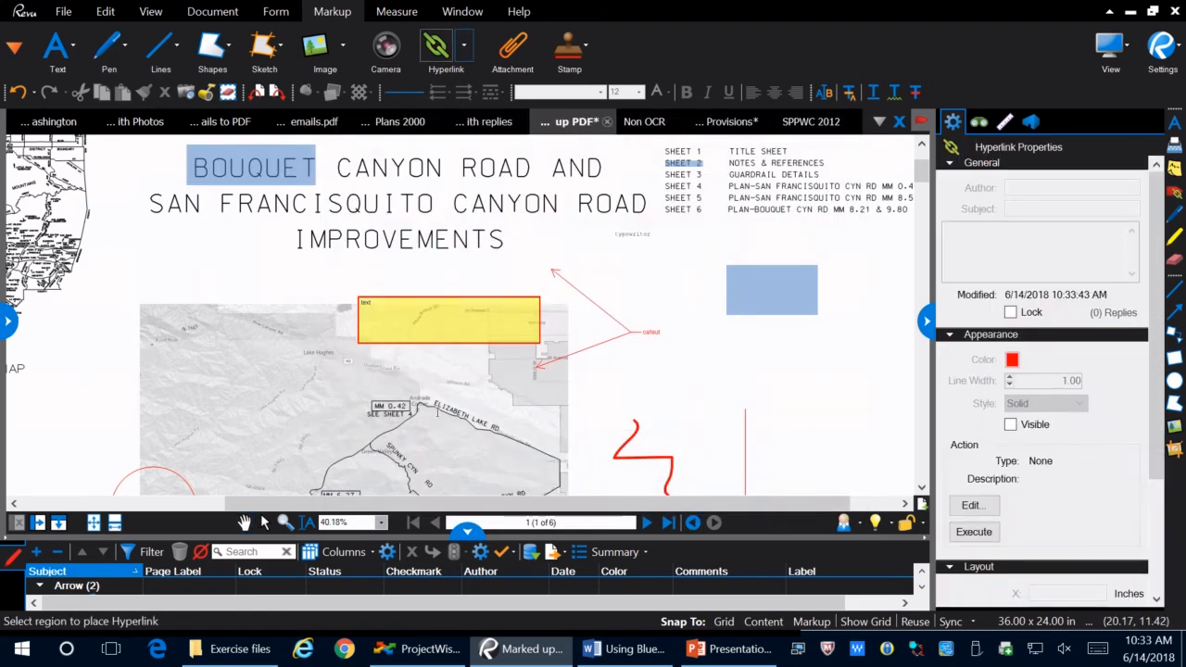
# Leave the Hyperlink tool, test the snapshot link in the blank area below the index, and return to the sheet overview
pyautogui.click(243, 523)
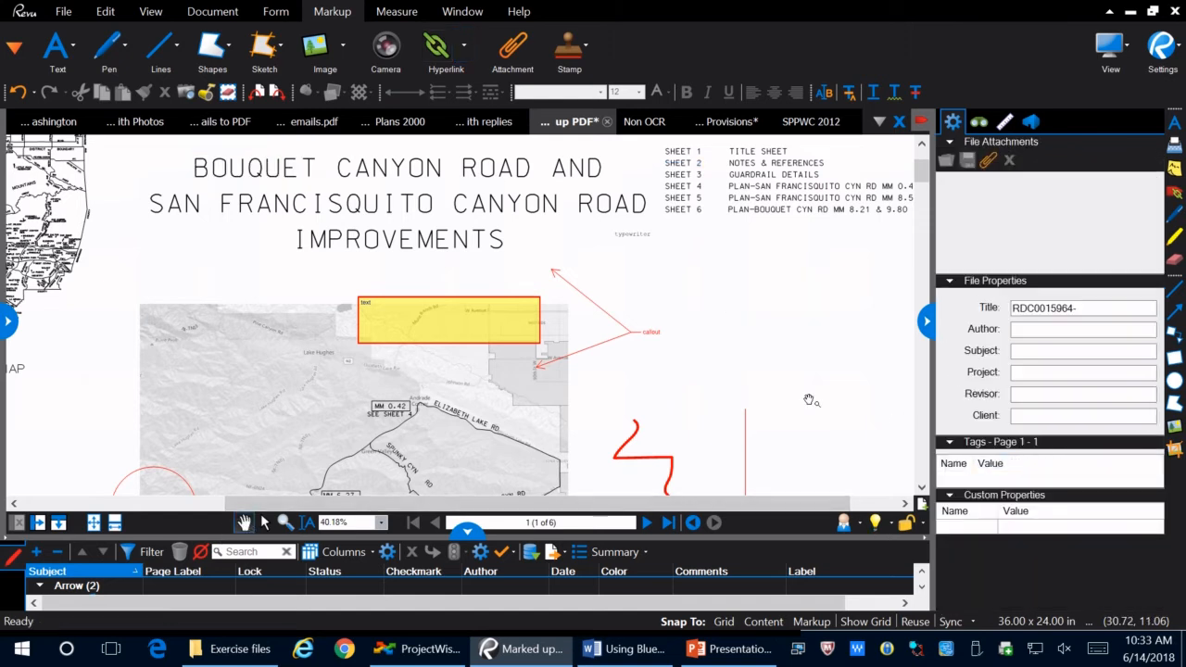
pyautogui.click(774, 288)
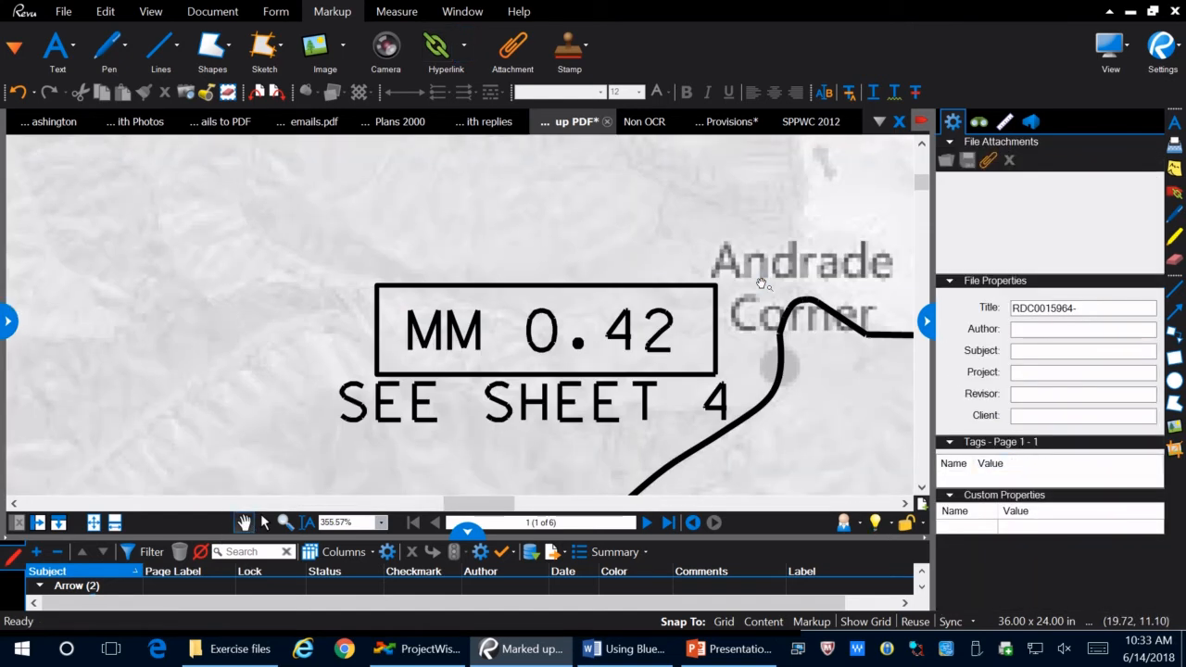
pyautogui.scroll(-6, 484, 322)
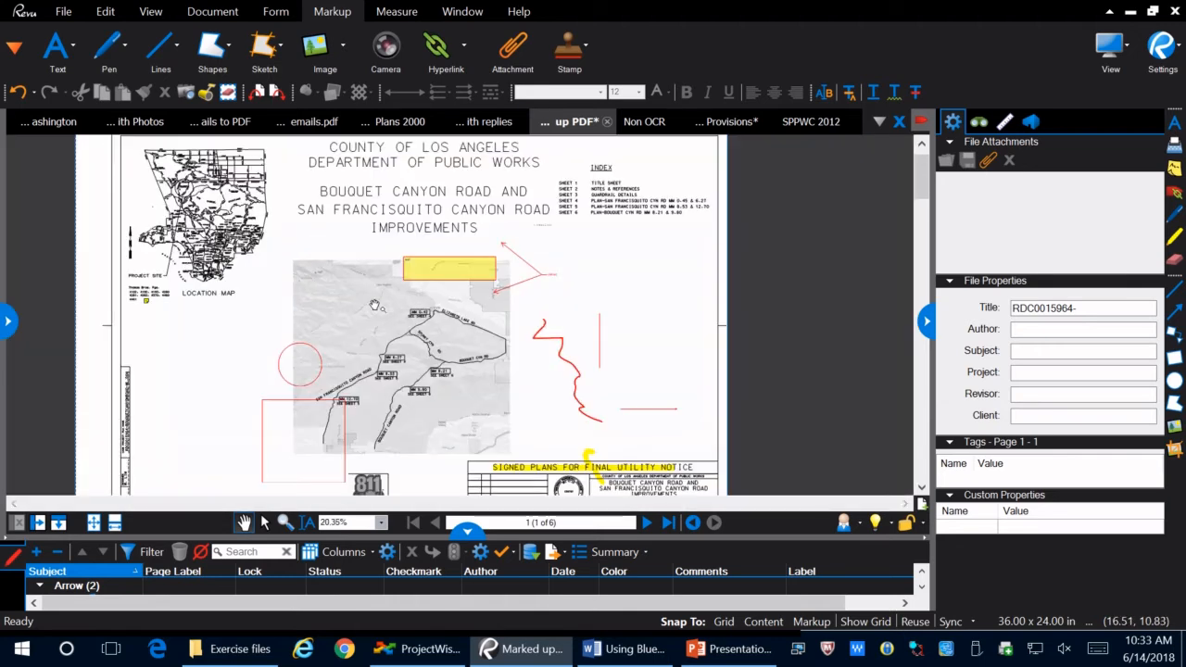
# Open the list of available stamps for the title sheet
pyautogui.scroll(-1, 374, 306)
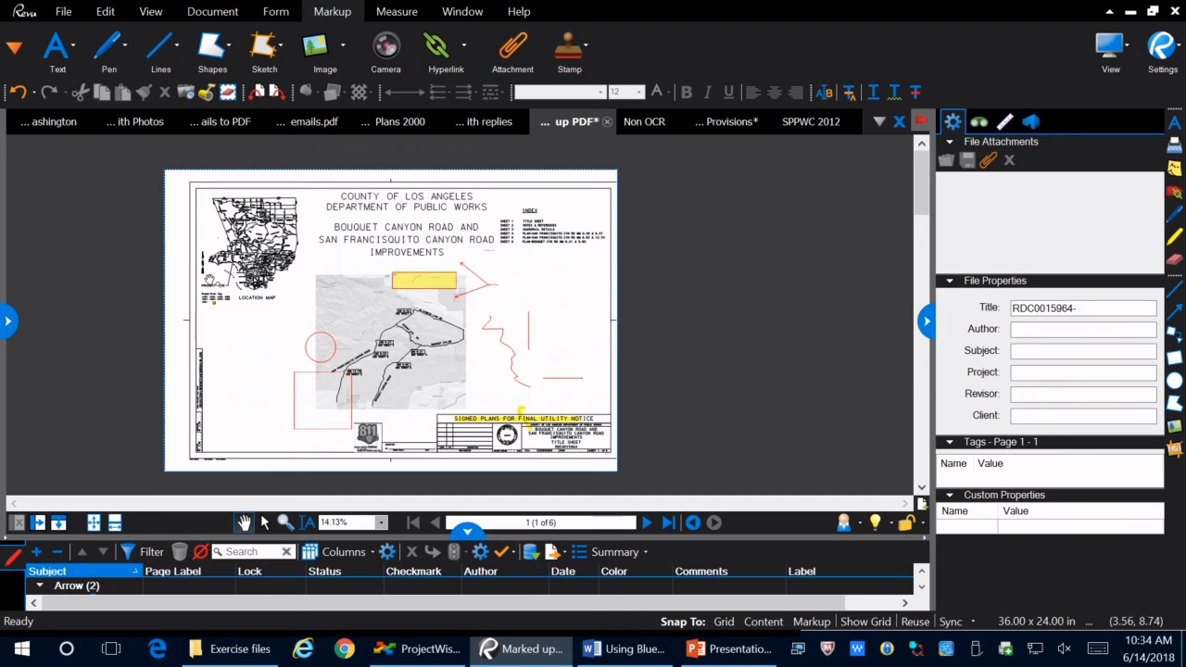
pyautogui.click(588, 50)
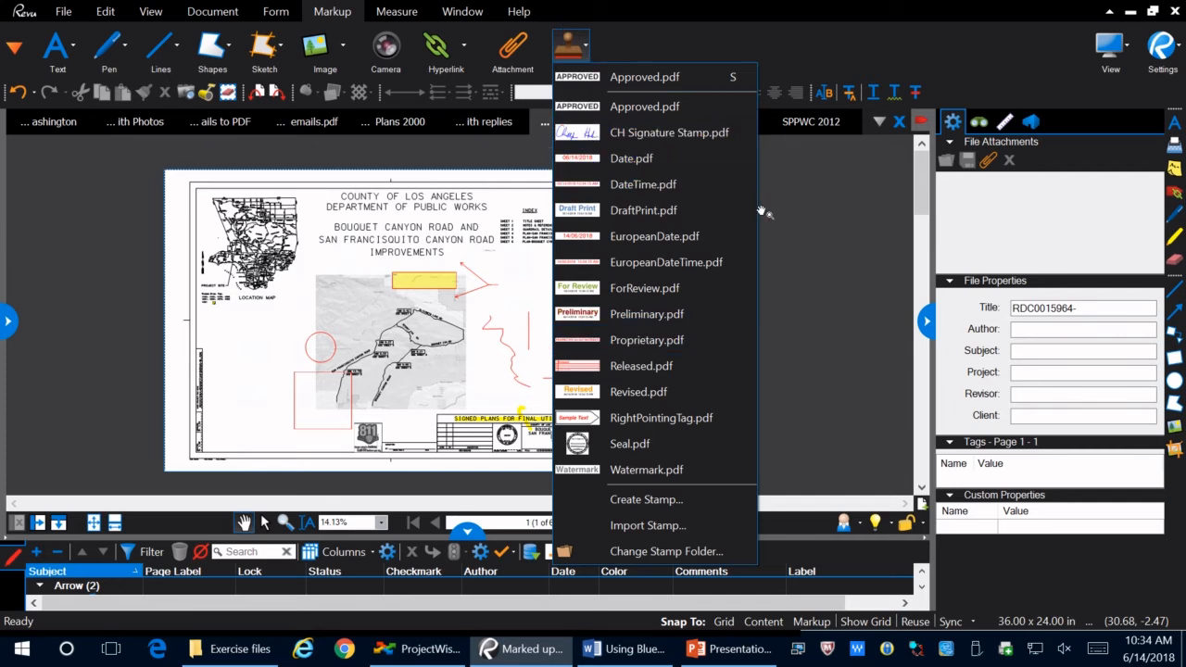
# Place the Approved.pdf stamp inside the lower-left corner of the Bouquet Canyon Road title sheet and deselect it
pyautogui.click(624, 106)
pyautogui.scroll(4, 473, 338)
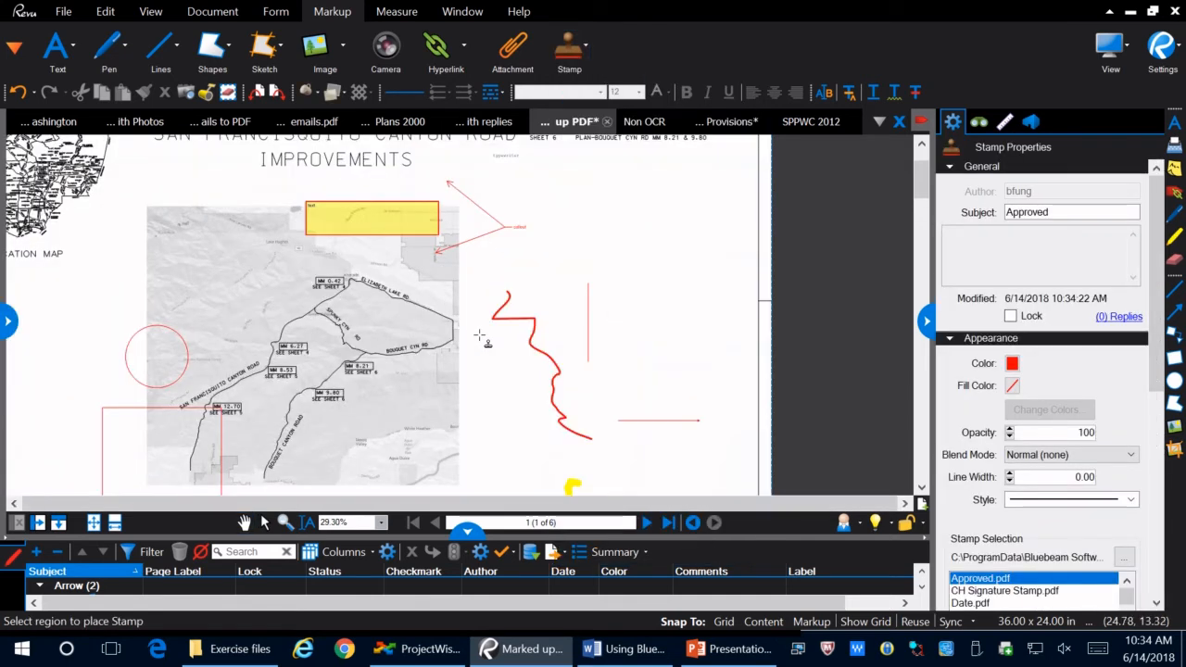
pyautogui.scroll(-3, 480, 335)
pyautogui.scroll(-2, 480, 335)
pyautogui.scroll(3, 318, 471)
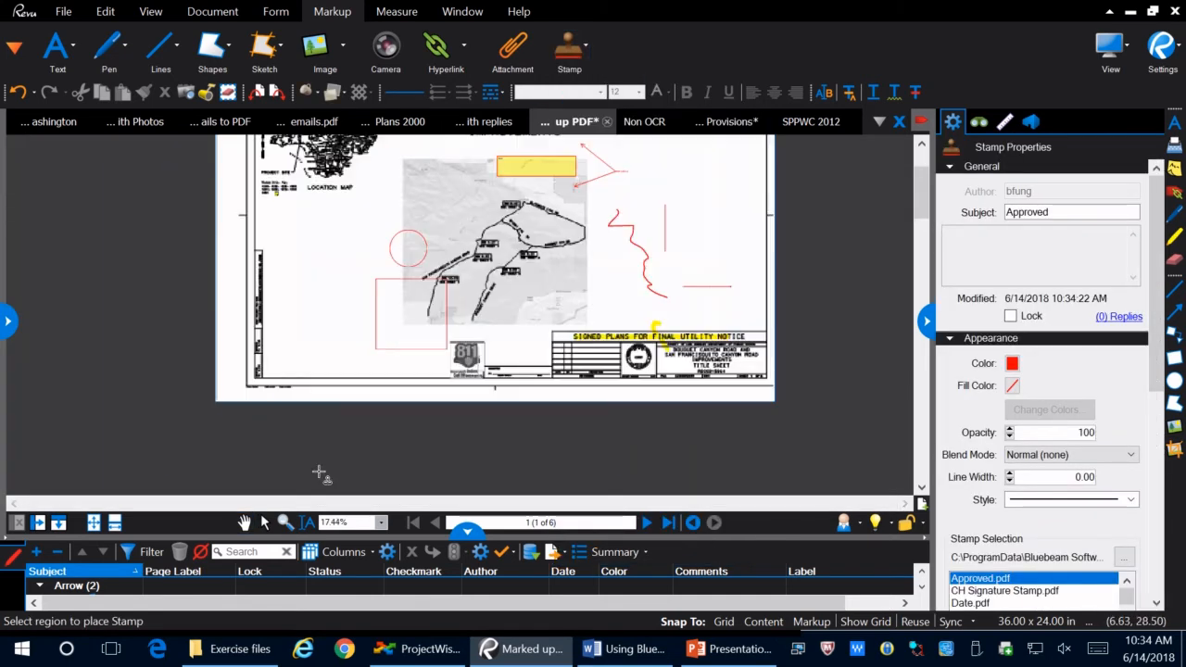
pyautogui.scroll(1, 294, 364)
pyautogui.click(294, 364)
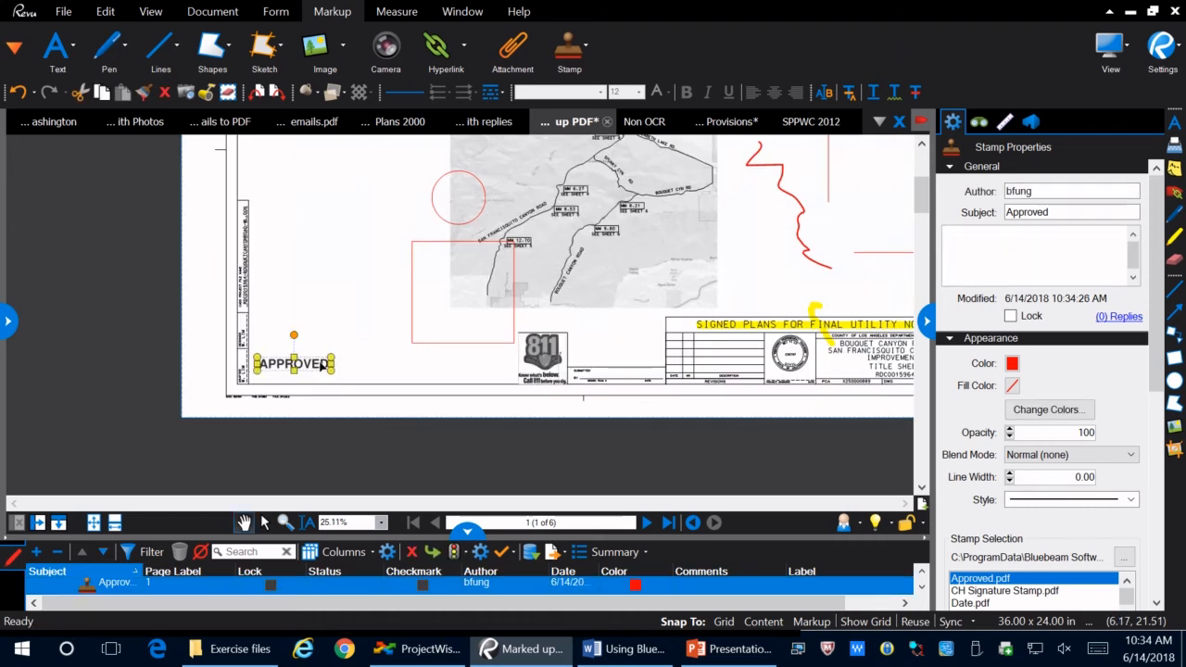
pyautogui.click(315, 393)
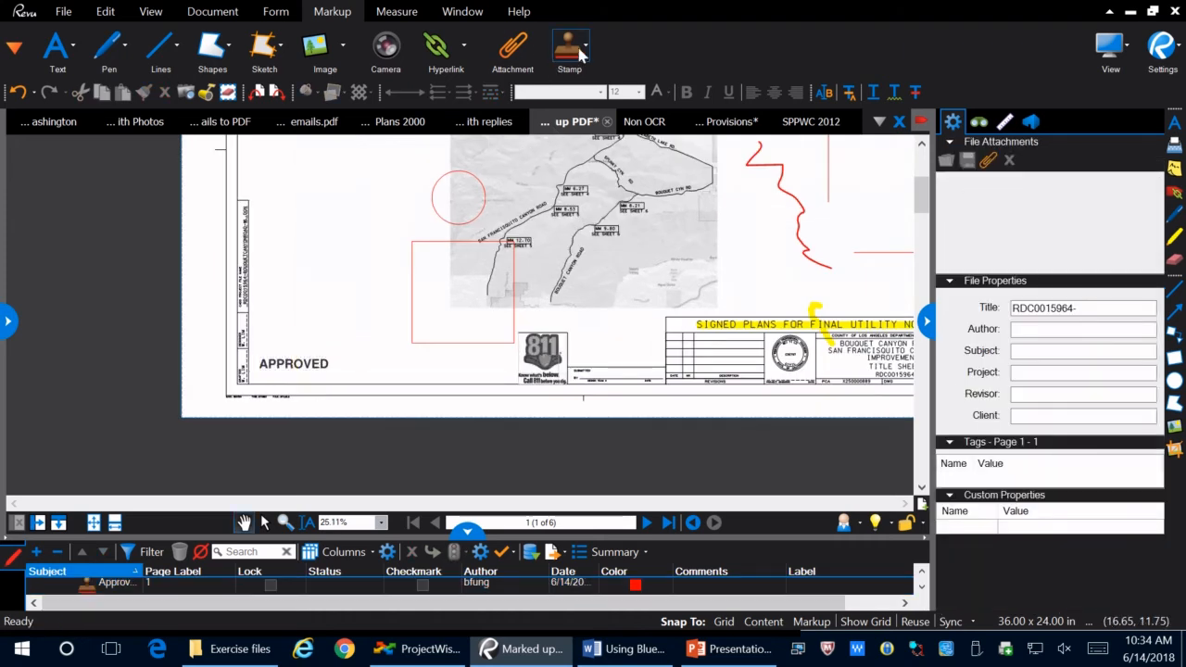
pyautogui.click(569, 48)
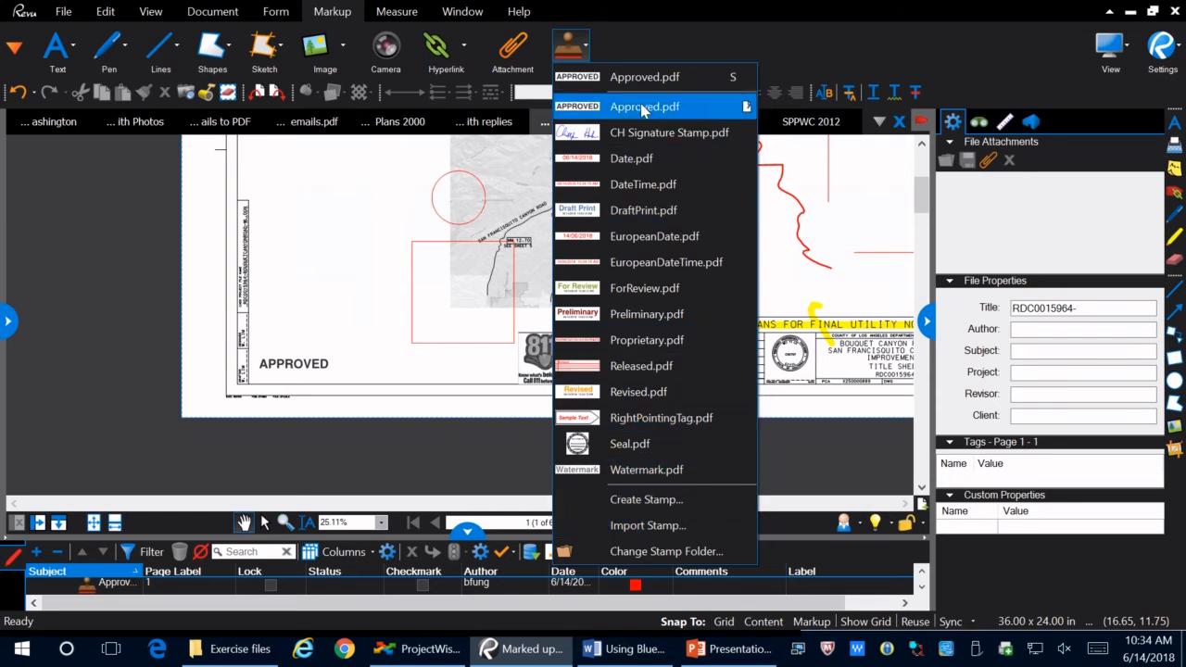
pyautogui.click(283, 248)
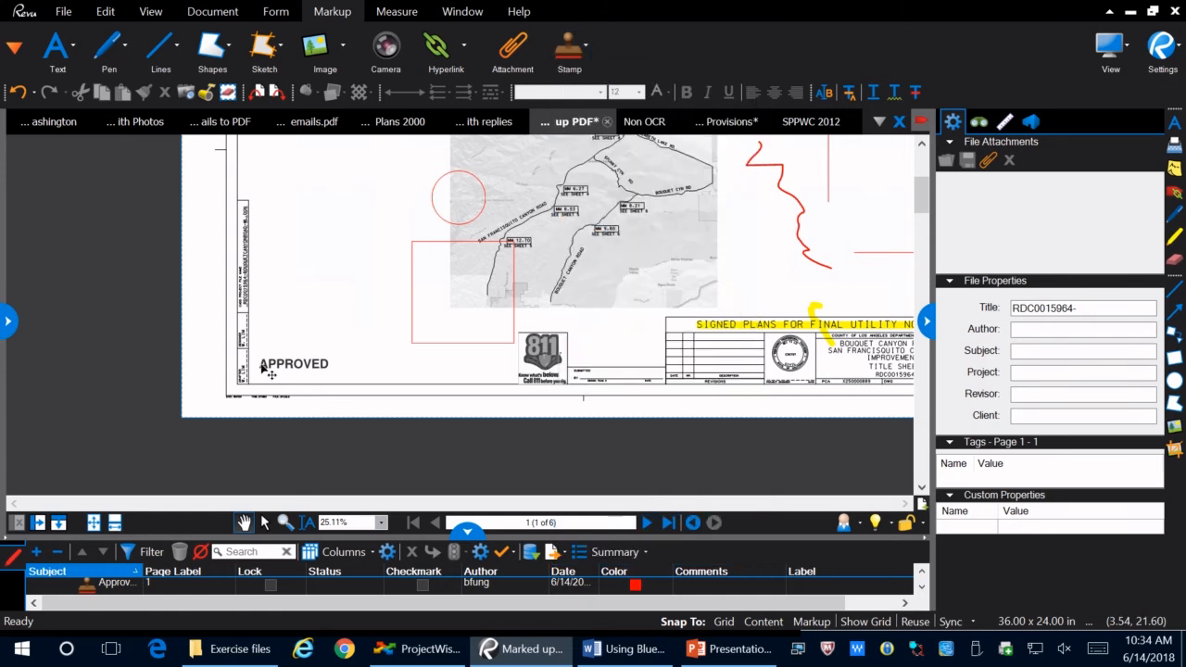
pyautogui.click(569, 54)
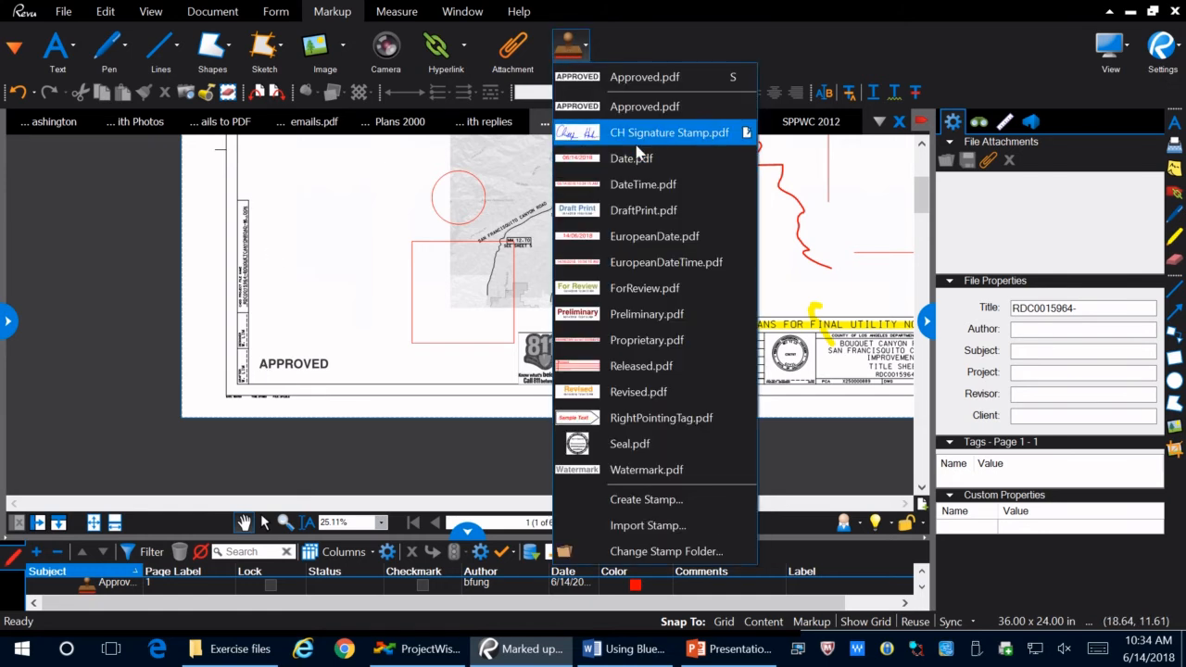
pyautogui.click(288, 214)
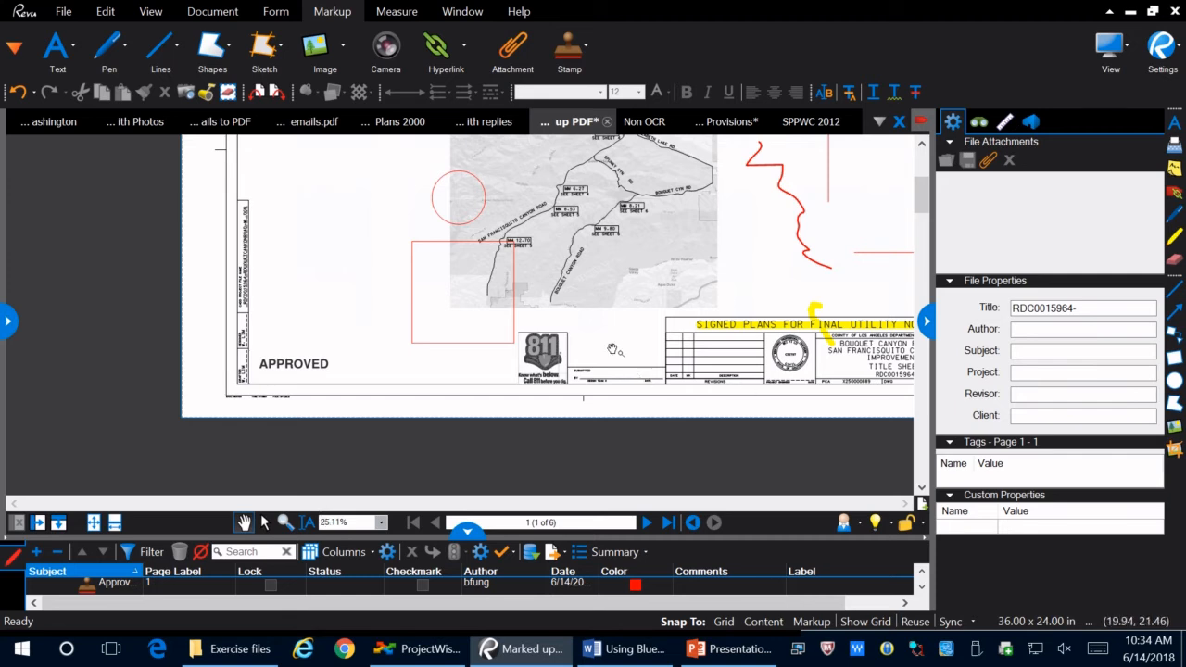
# Start the Line tool and set its line style to a dash-dot pattern in the line properties
pyautogui.click(167, 47)
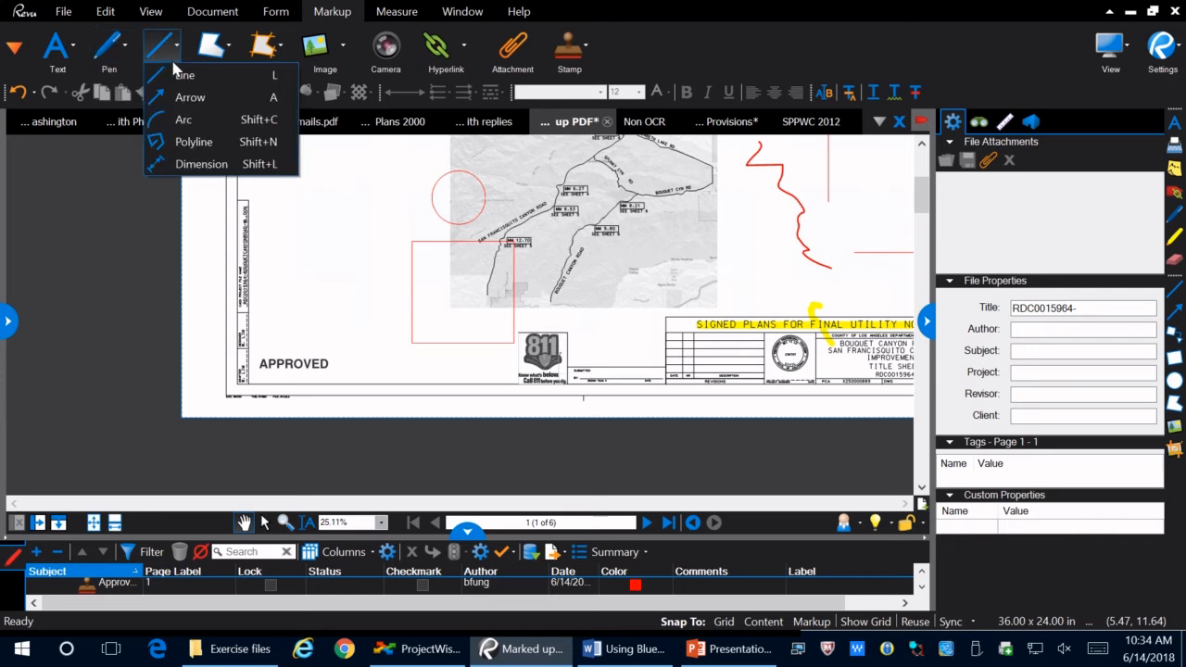
pyautogui.click(178, 76)
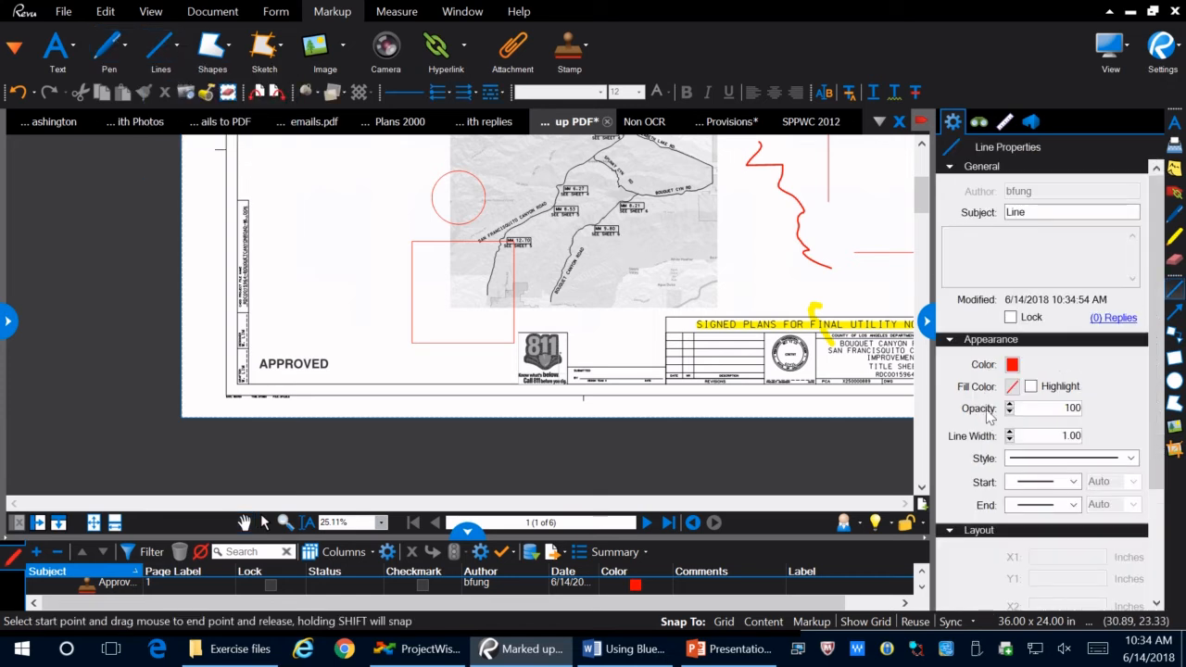
pyautogui.scroll(-2, 1017, 395)
pyautogui.scroll(-1, 1017, 396)
pyautogui.moveTo(1157, 408); pyautogui.dragTo(1147, 477)
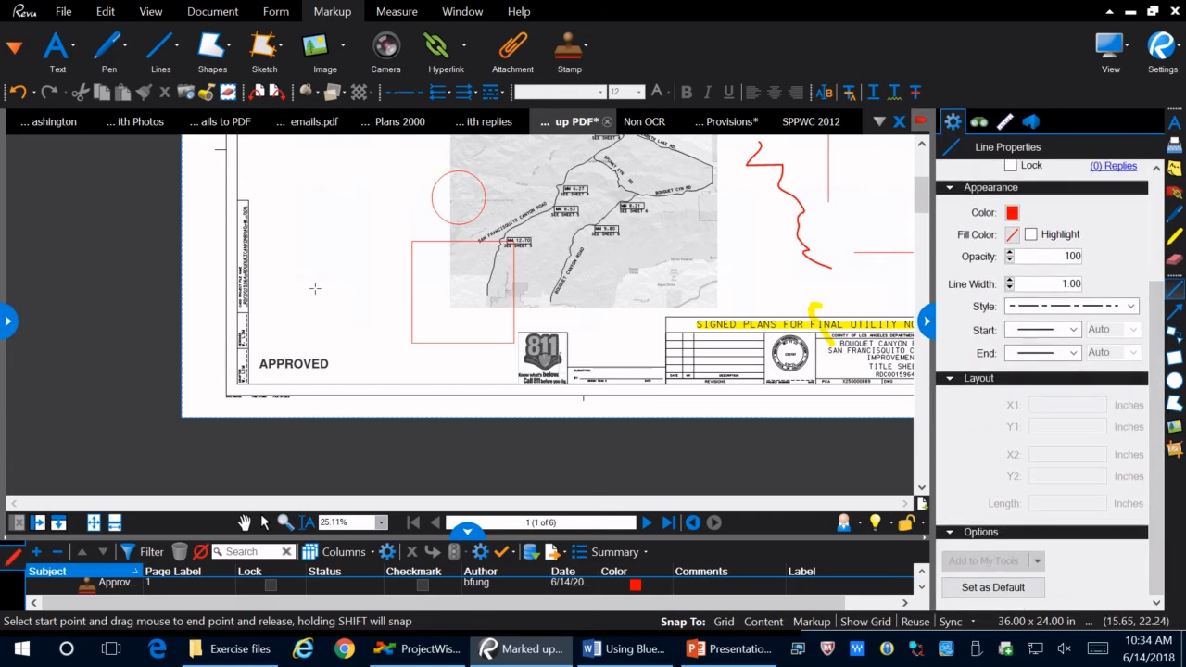
# Examine the Tool Chest's tool sets in a widened panel and collapse the panel again
pyautogui.click(12, 321)
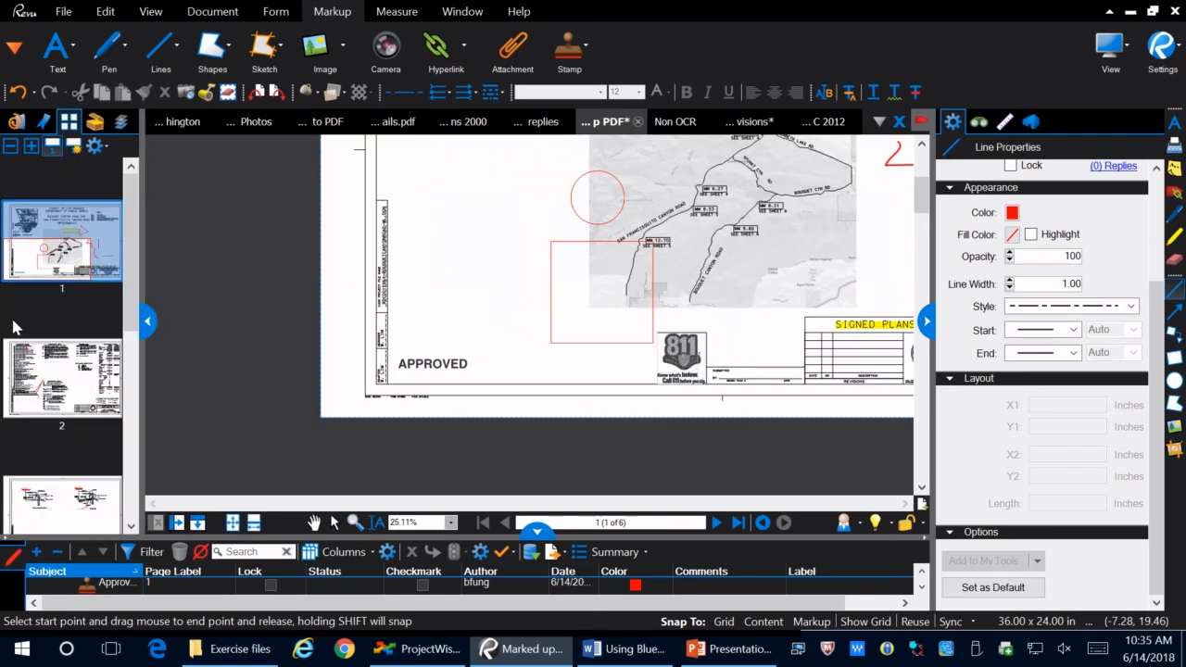
pyautogui.click(100, 124)
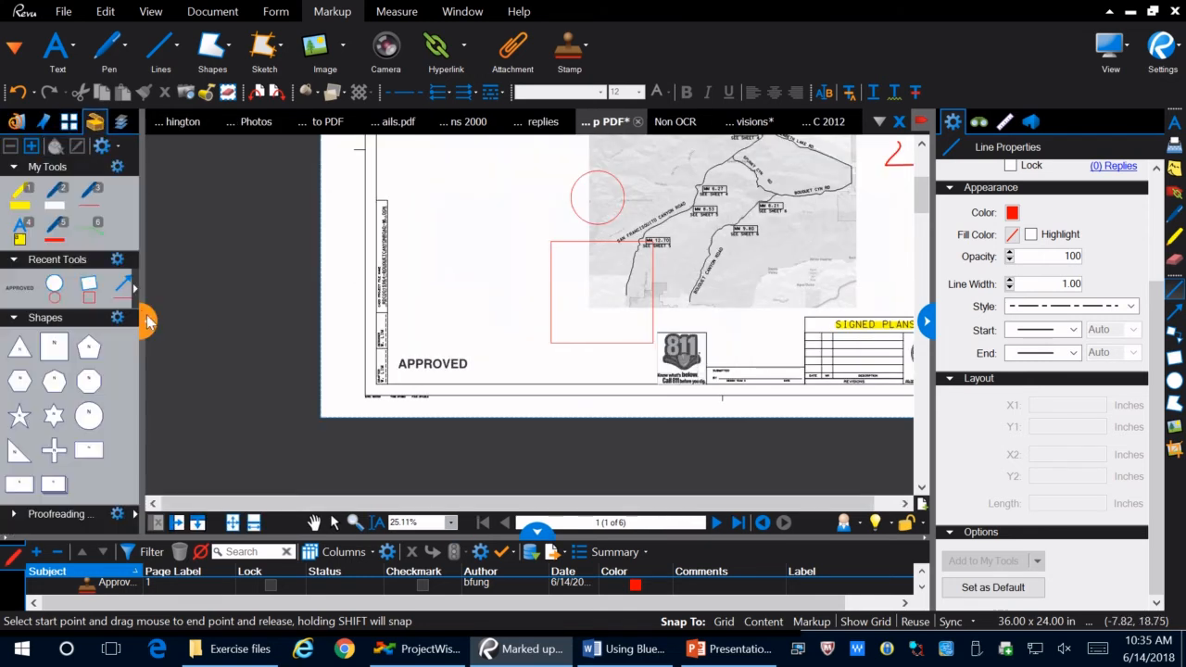
pyautogui.moveTo(142, 296); pyautogui.dragTo(301, 297)
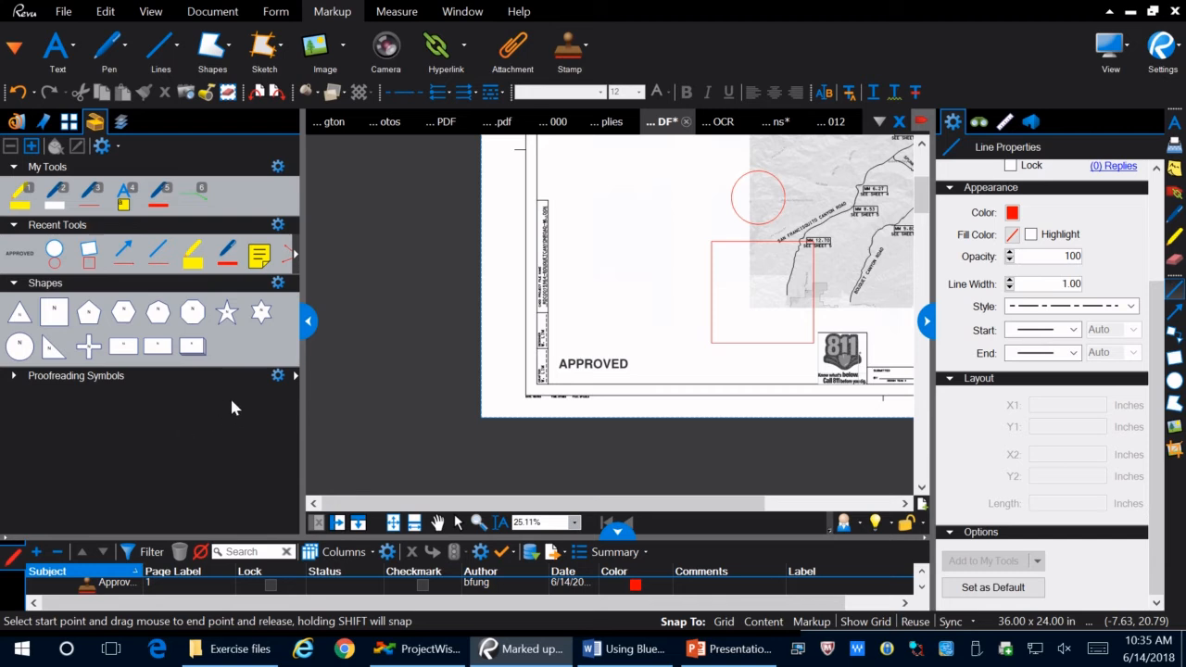
pyautogui.click(307, 321)
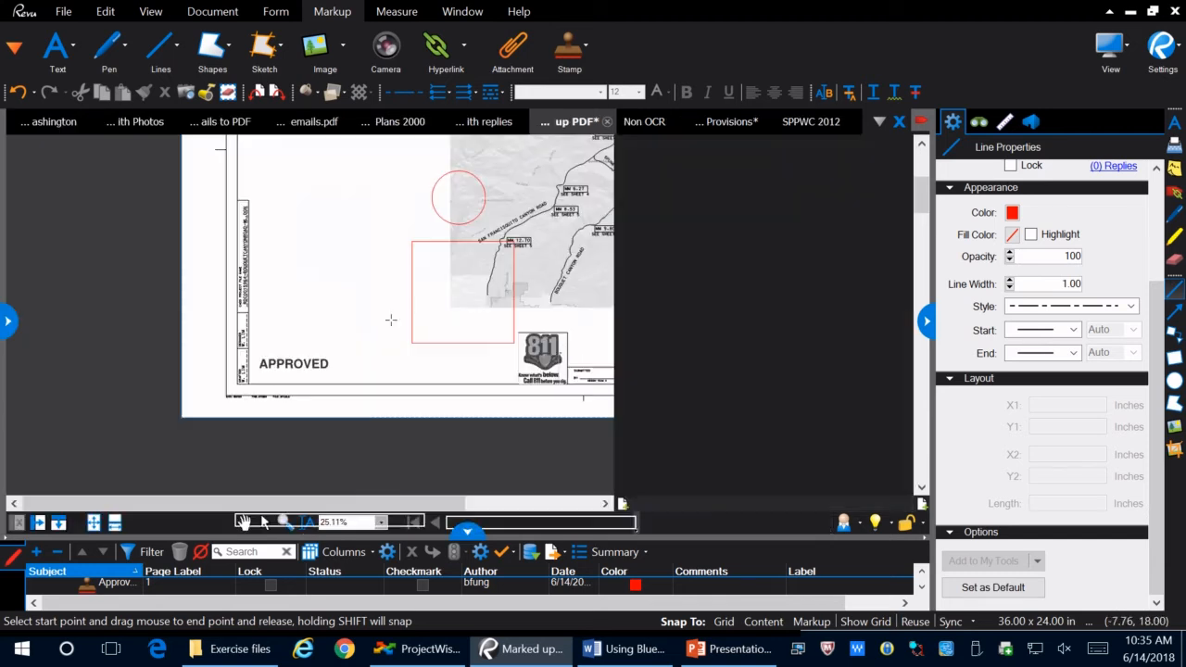
# Switch to the PDF with replies, with the properties panel collapsed and the Markups list enlarged
pyautogui.click(926, 321)
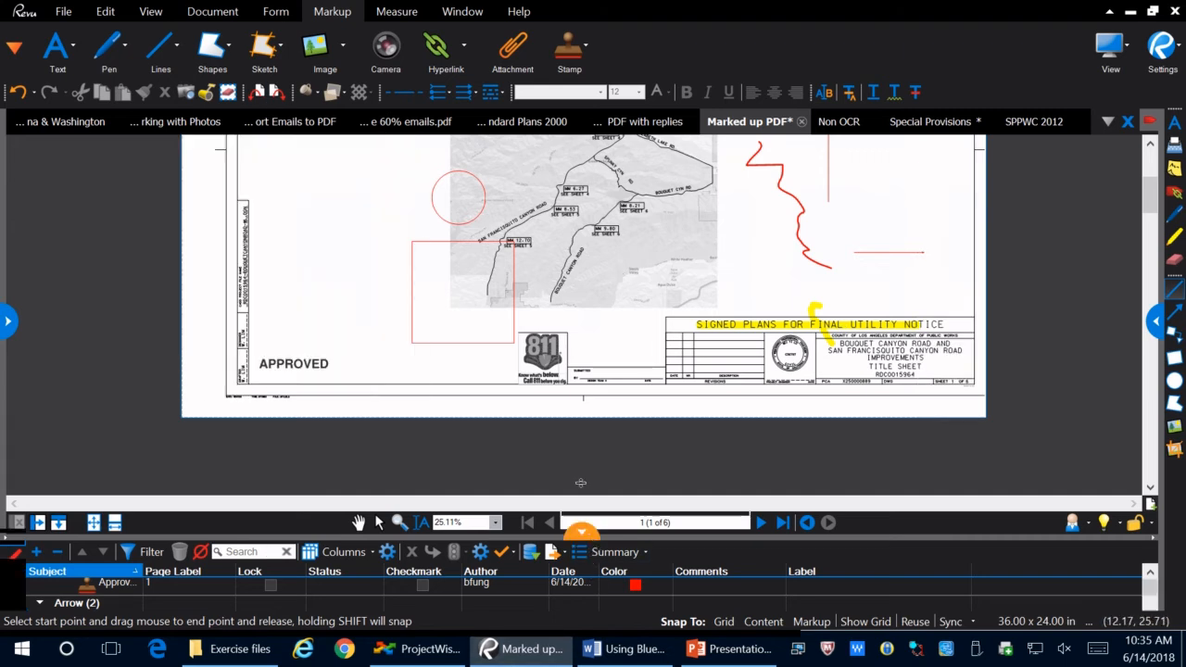
pyautogui.moveTo(374, 511)
pyautogui.mouseDown()
pyautogui.moveTo(375, 311)
pyautogui.moveTo(374, 402)
pyautogui.mouseUp()
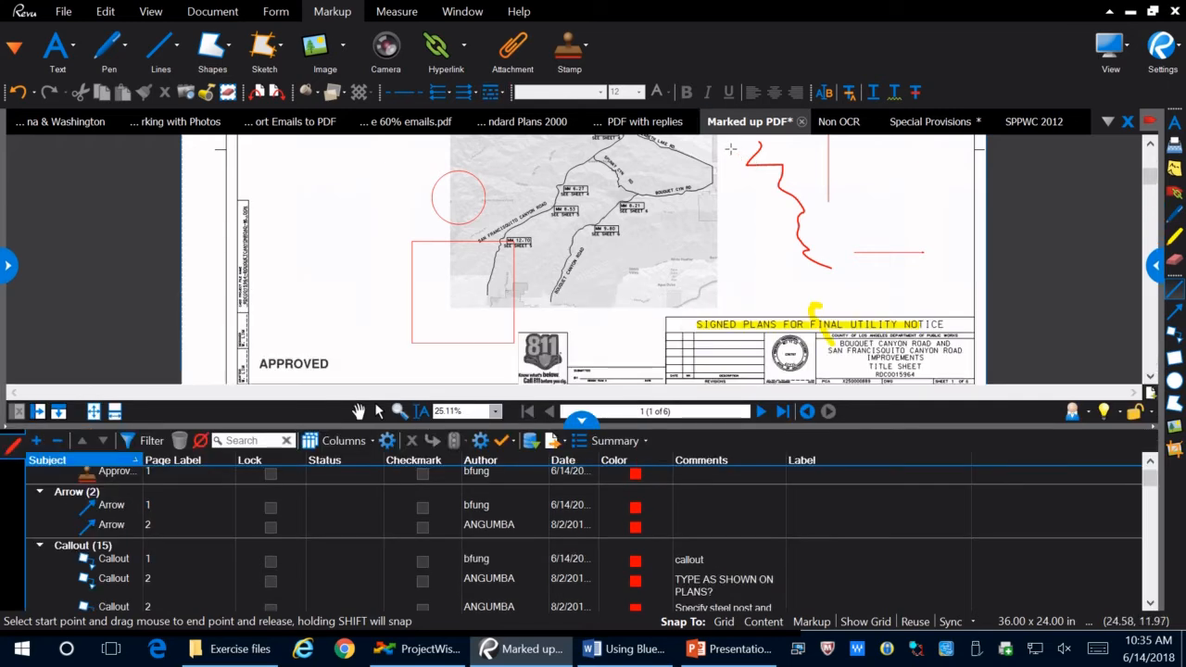
pyautogui.click(619, 122)
pyautogui.moveTo(593, 425)
pyautogui.mouseDown()
pyautogui.moveTo(593, 457)
pyautogui.moveTo(593, 392)
pyautogui.mouseUp()
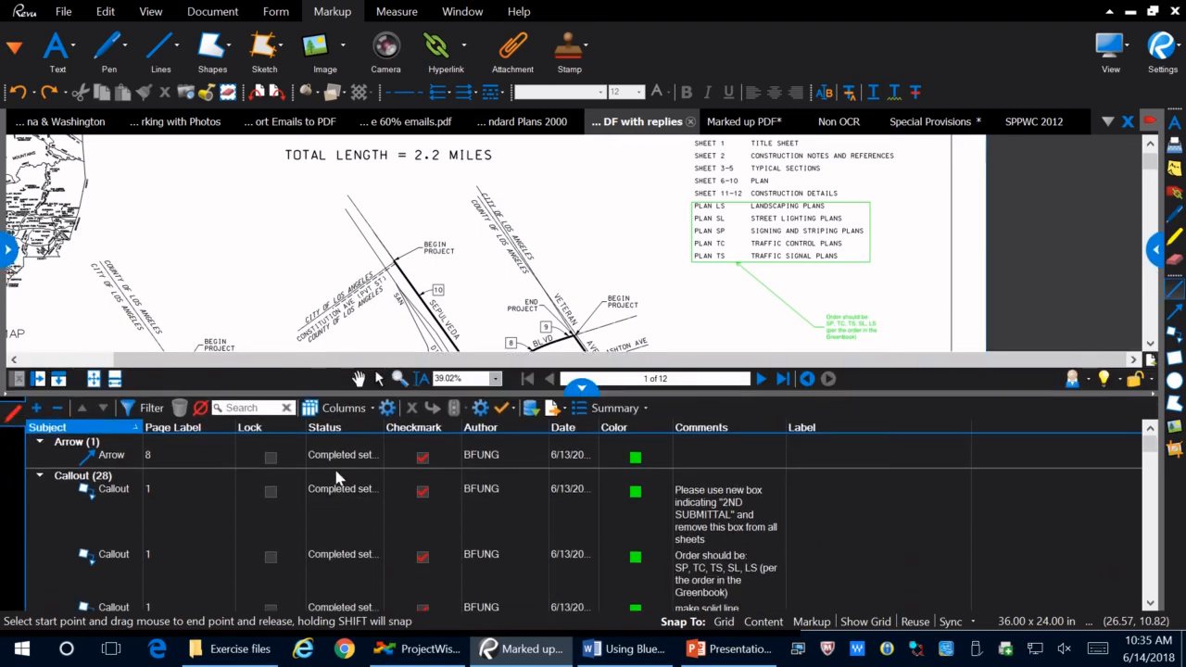
# Leave the Line tool and clear the checkmarks of the page 8 arrow and the first two page 1 callouts in the Markups list
pyautogui.scroll(-3, 790, 568)
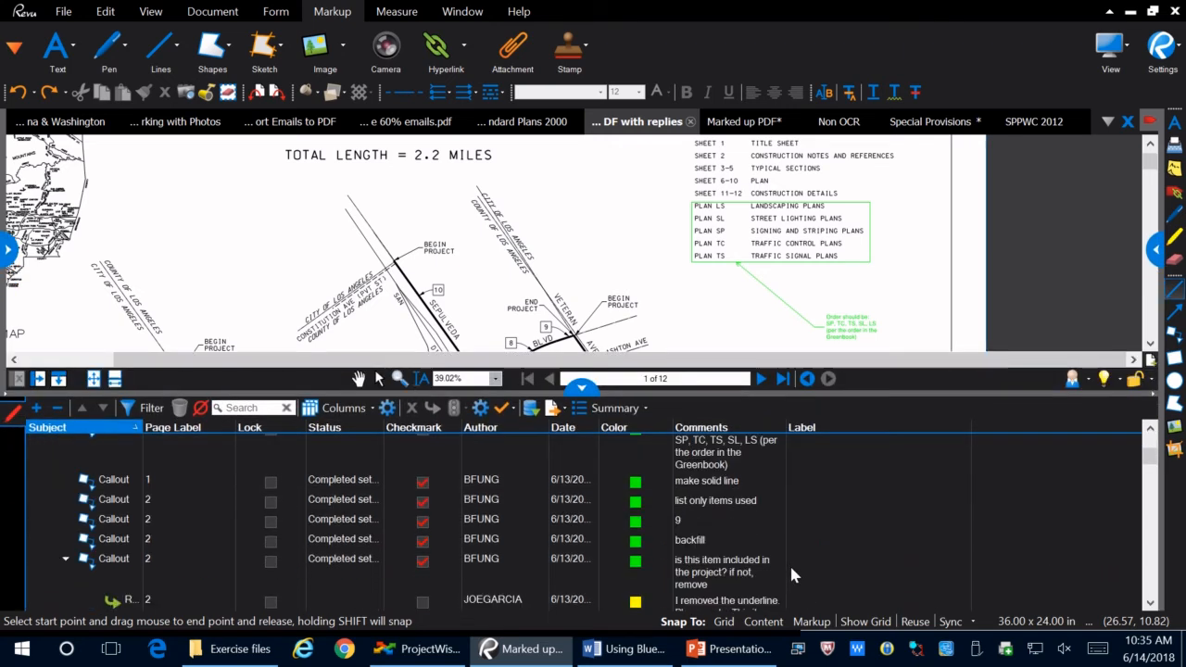
pyautogui.scroll(3, 790, 564)
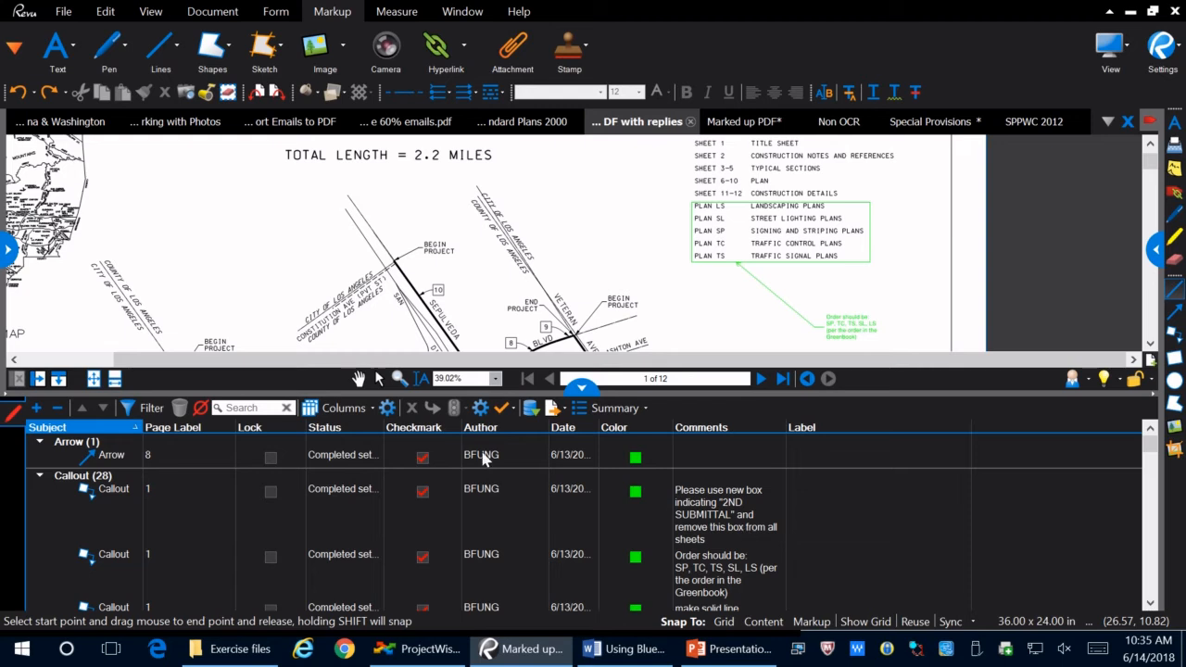
pyautogui.press('Escape')
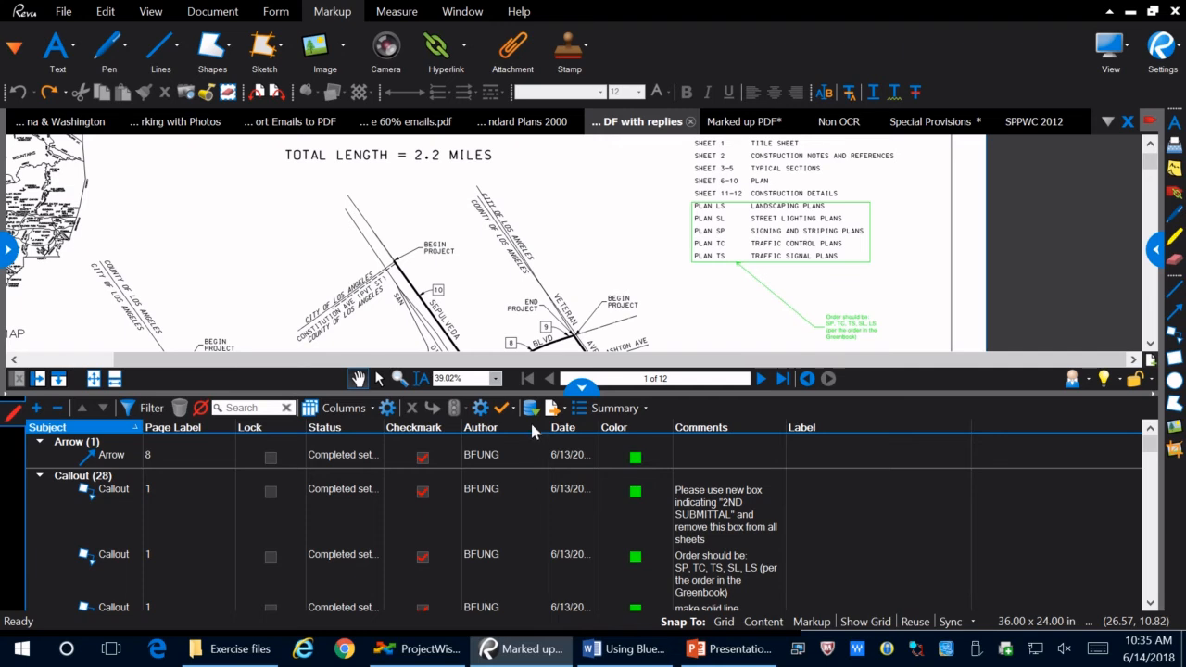
pyautogui.scroll(-3, 738, 213)
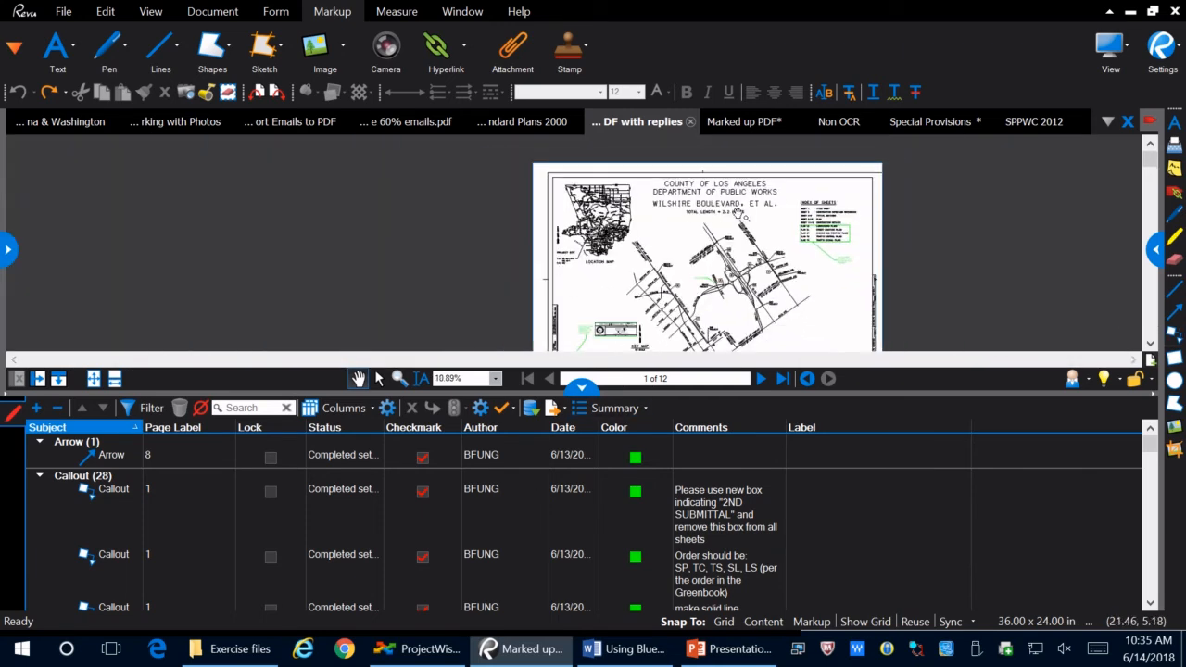
pyautogui.scroll(1, 734, 361)
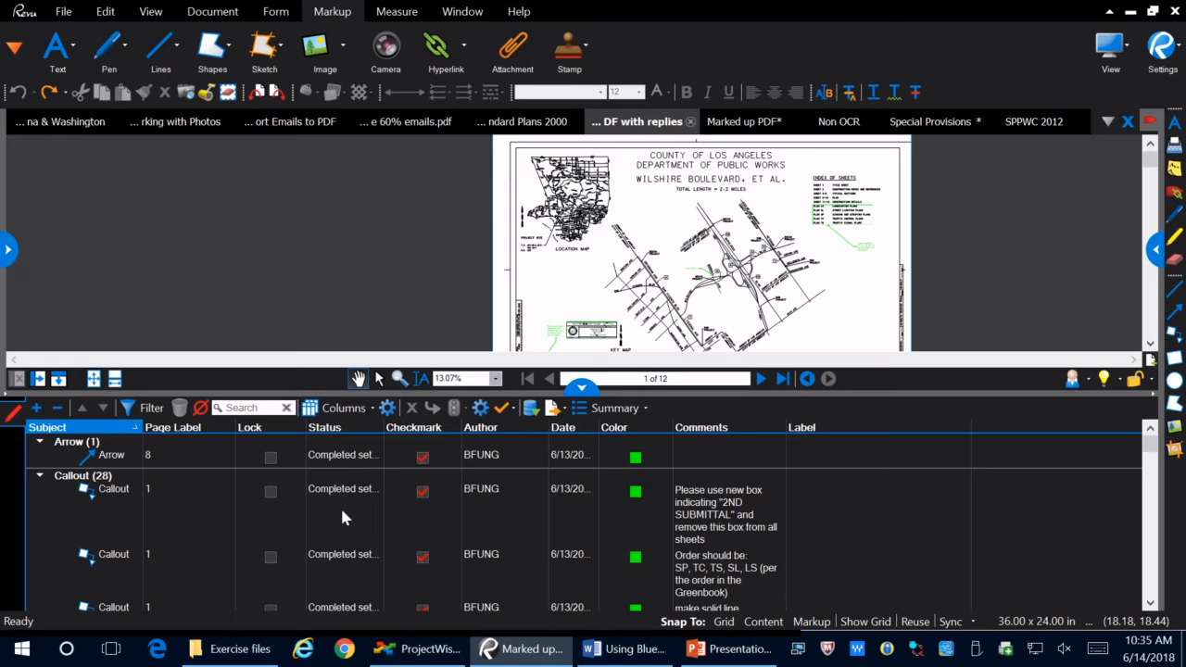
pyautogui.click(102, 460)
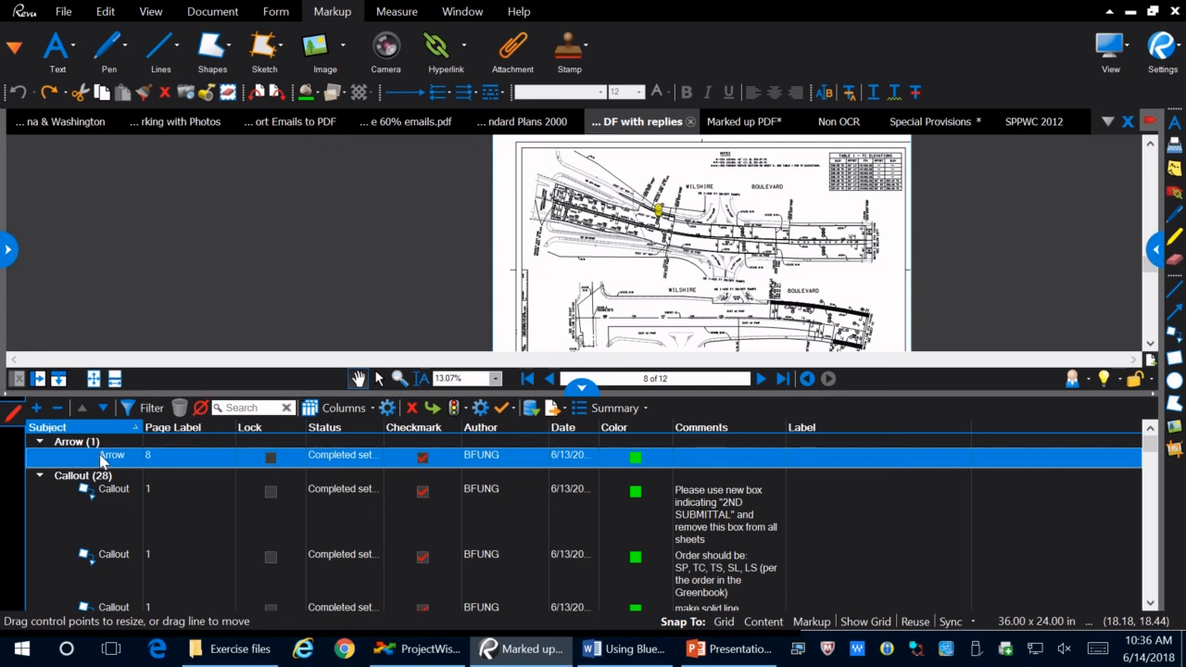
pyautogui.click(424, 459)
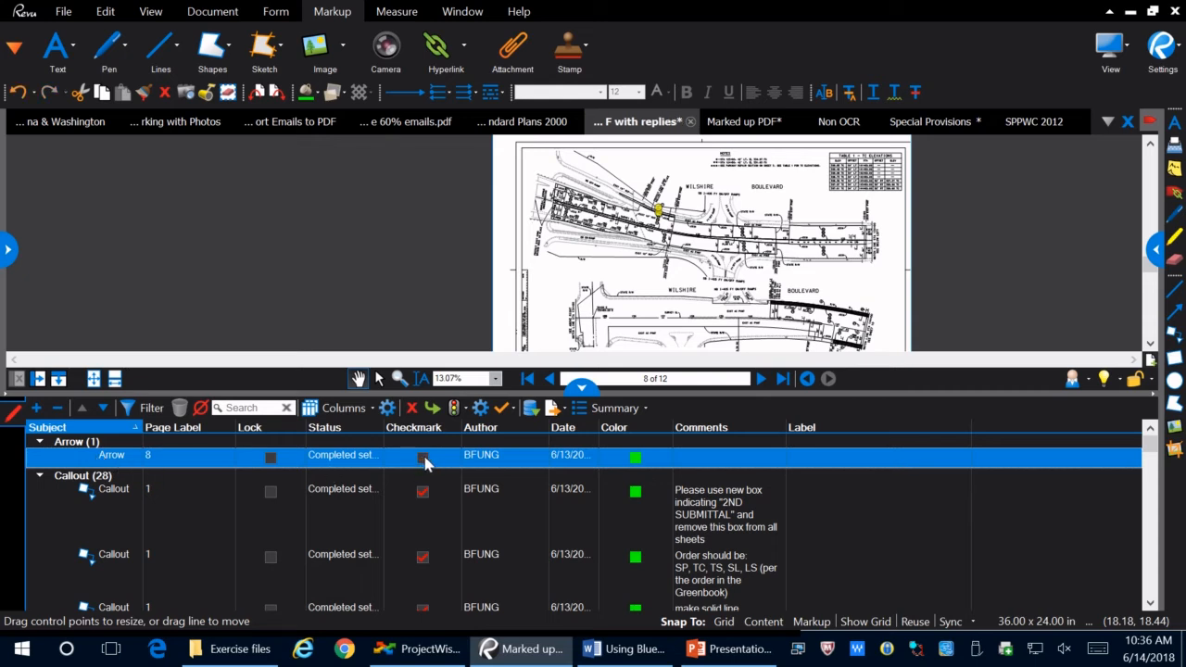
pyautogui.click(424, 458)
pyautogui.click(423, 459)
pyautogui.click(423, 490)
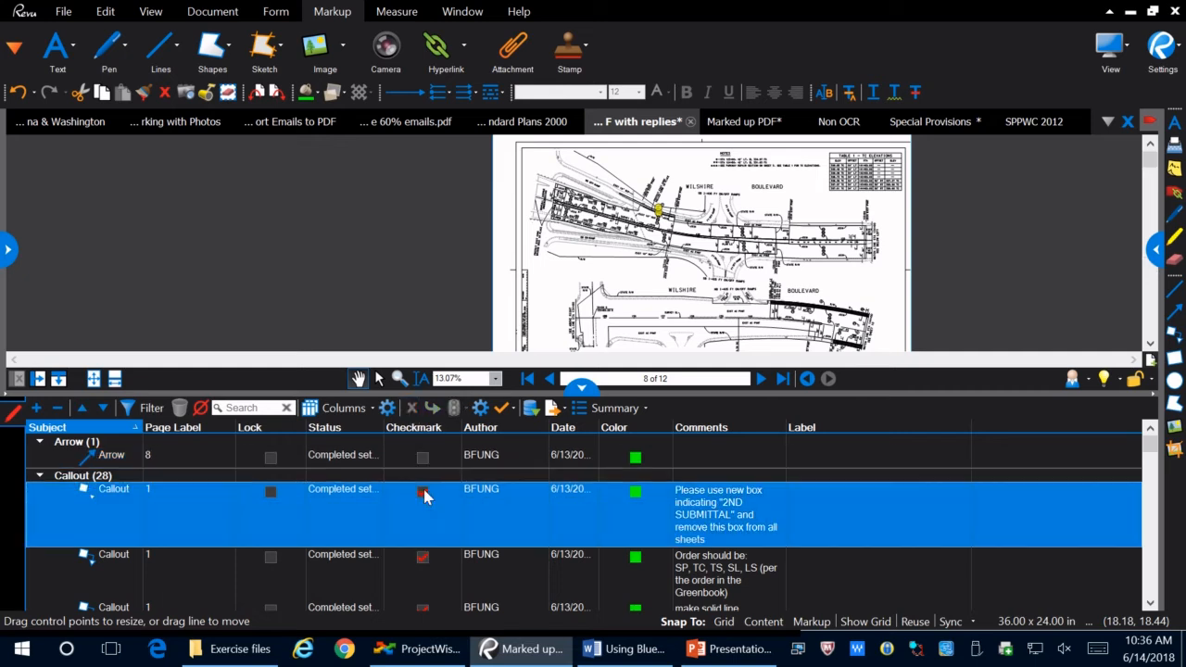
pyautogui.click(424, 555)
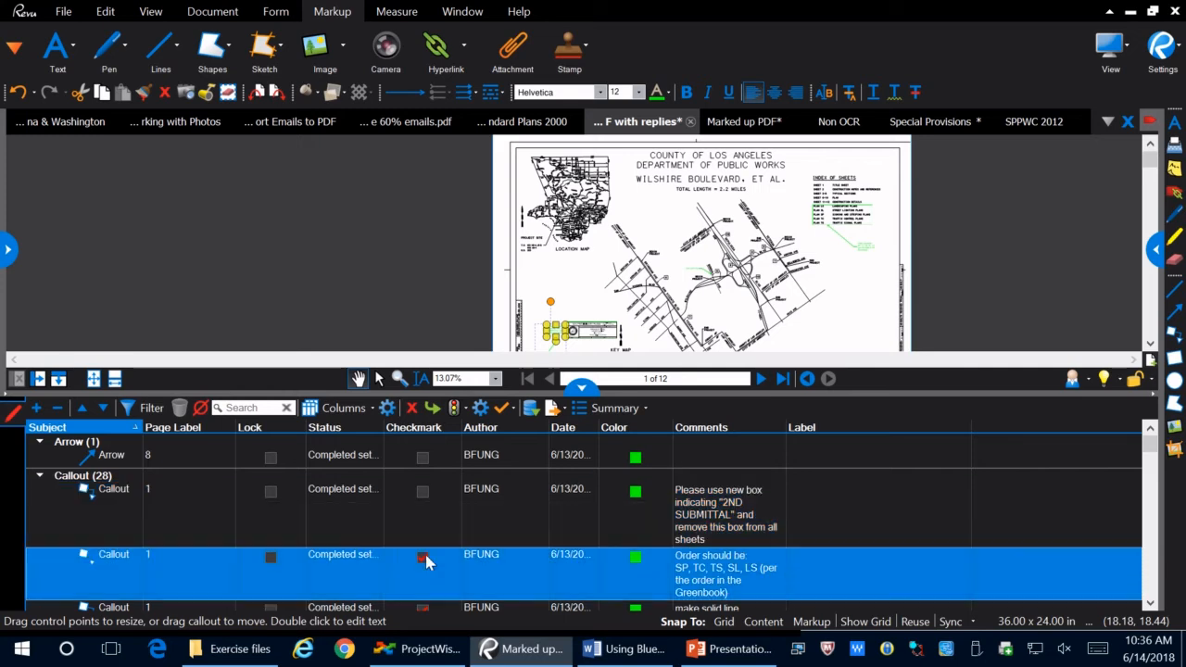
# Sort the Markups list by Checkmark and select the unchecked callout about the "2ND SUBMITTAL" box
pyautogui.click(413, 428)
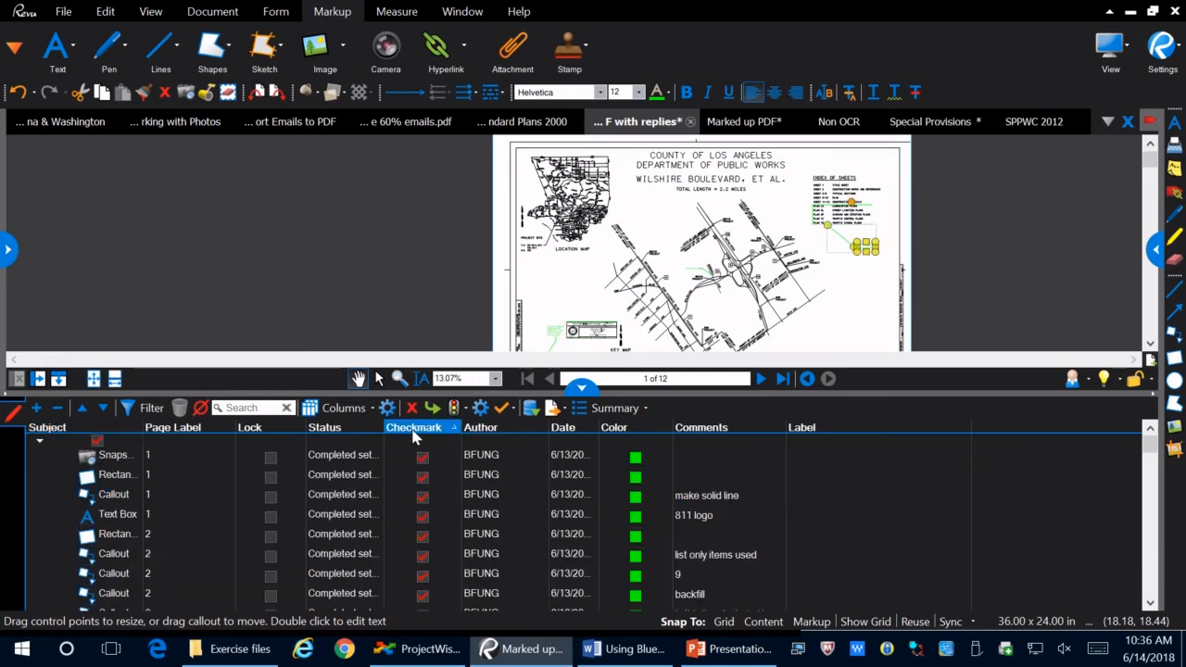
pyautogui.scroll(-12, 420, 476)
pyautogui.scroll(4, 418, 532)
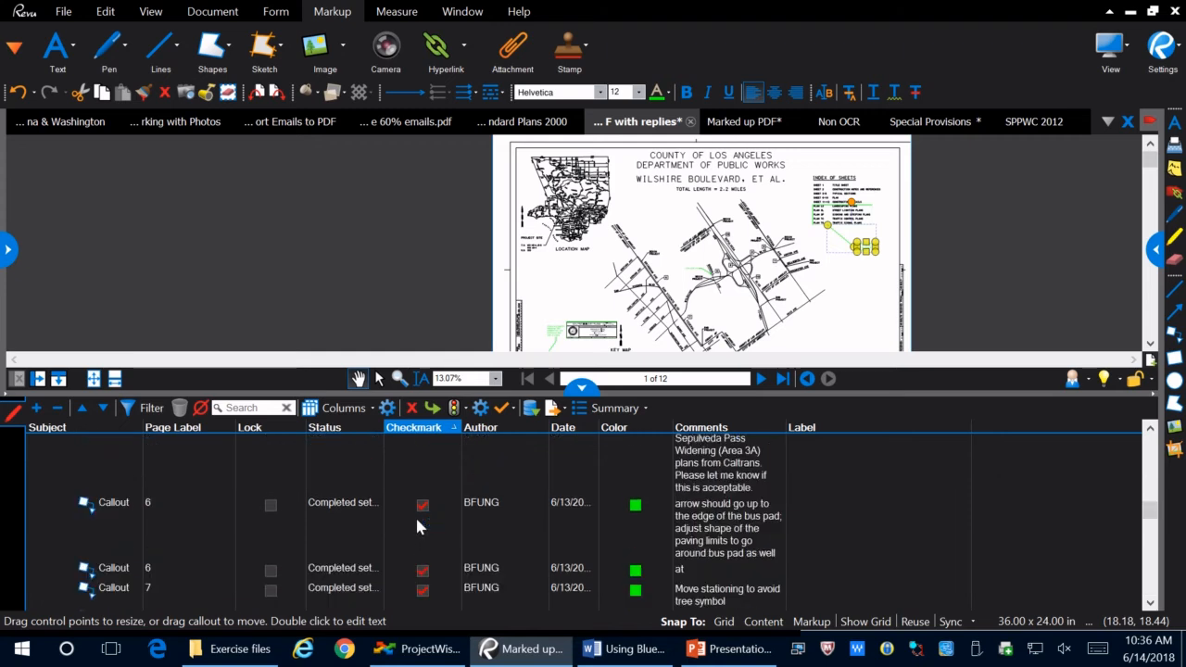
pyautogui.scroll(-4, 420, 537)
pyautogui.click(501, 501)
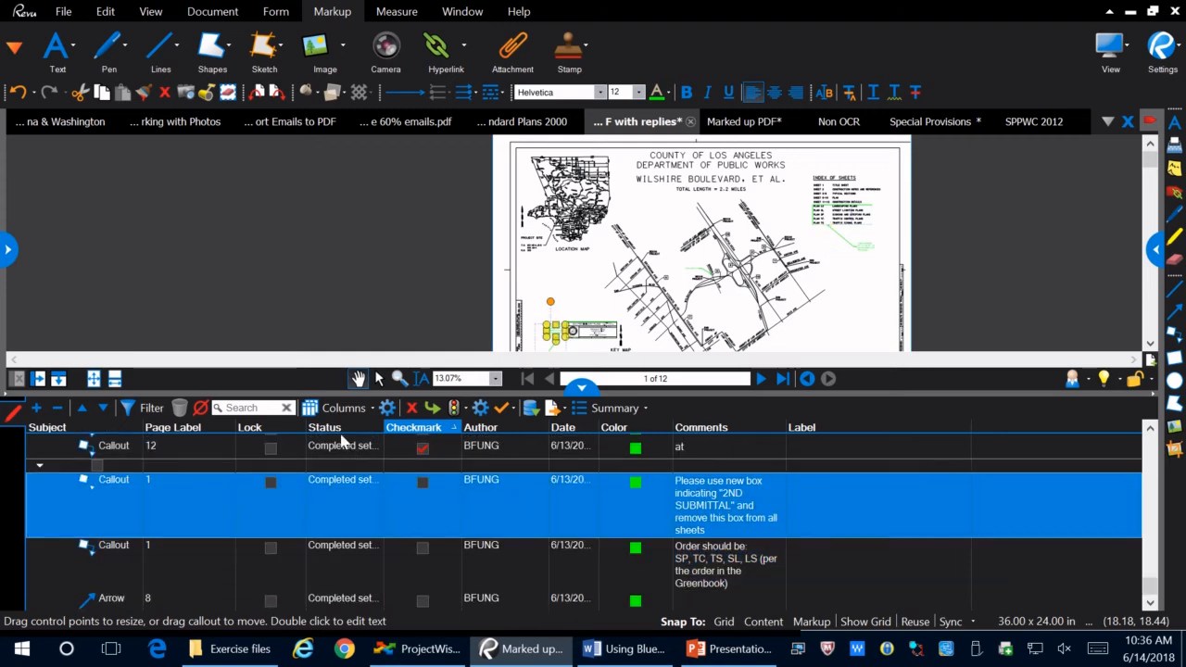
# Sort the Markups list by Page Label, then by Author, and look through the markups and replies
pyautogui.click(193, 430)
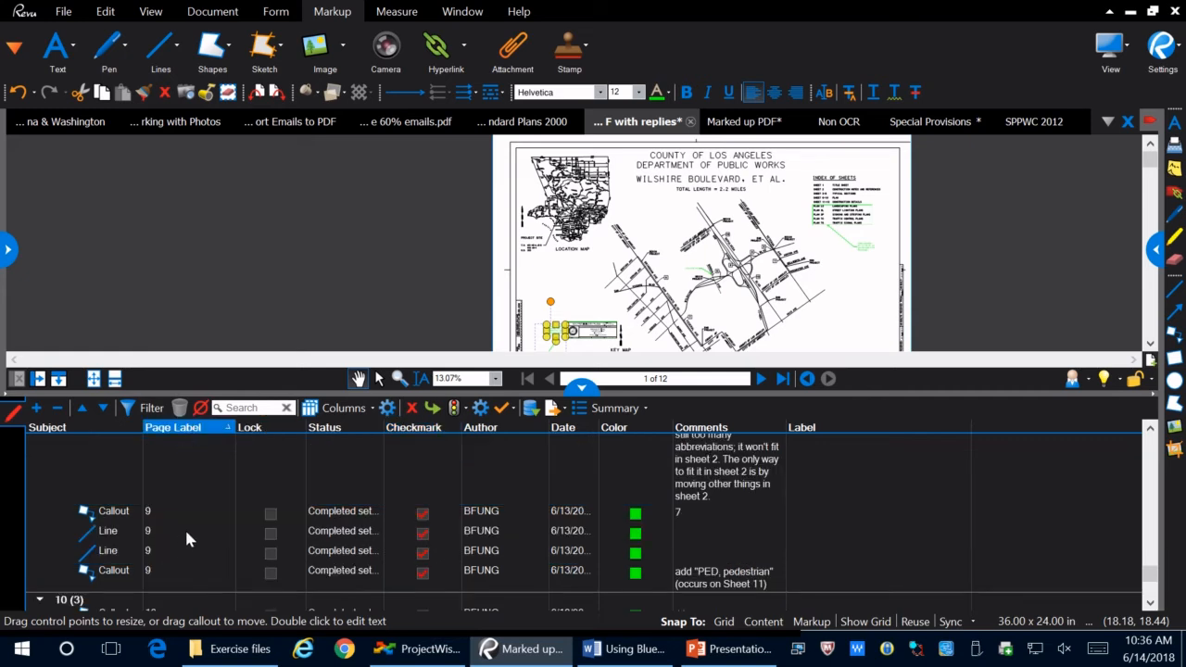
pyautogui.scroll(-3, 184, 527)
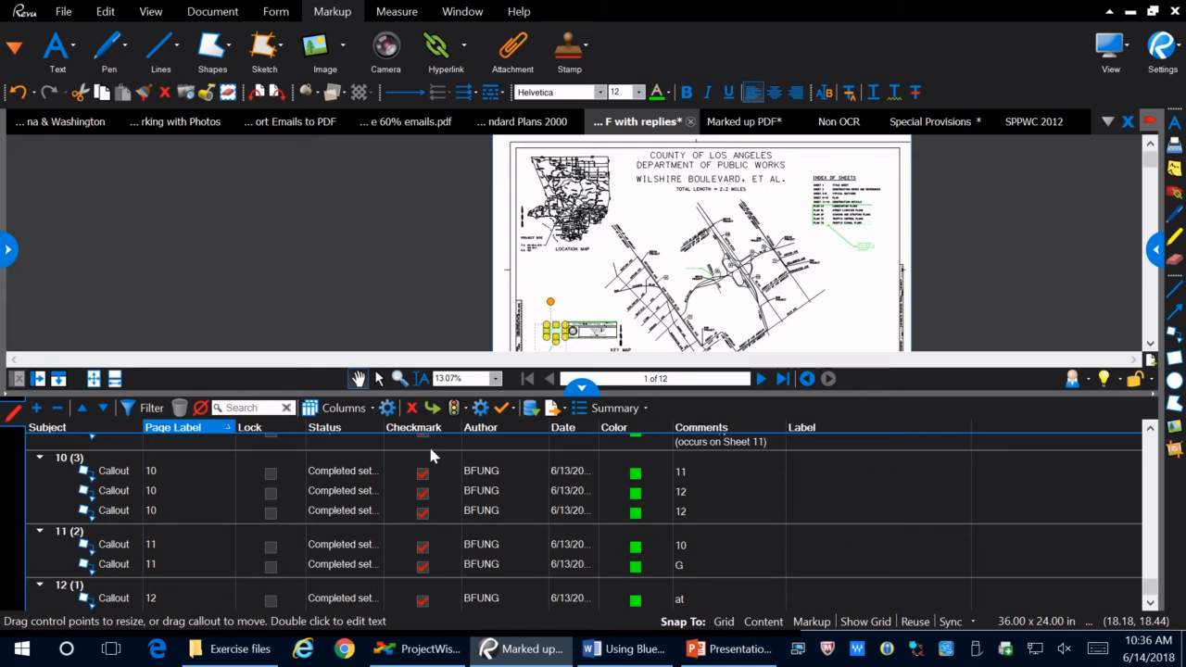
pyautogui.click(496, 430)
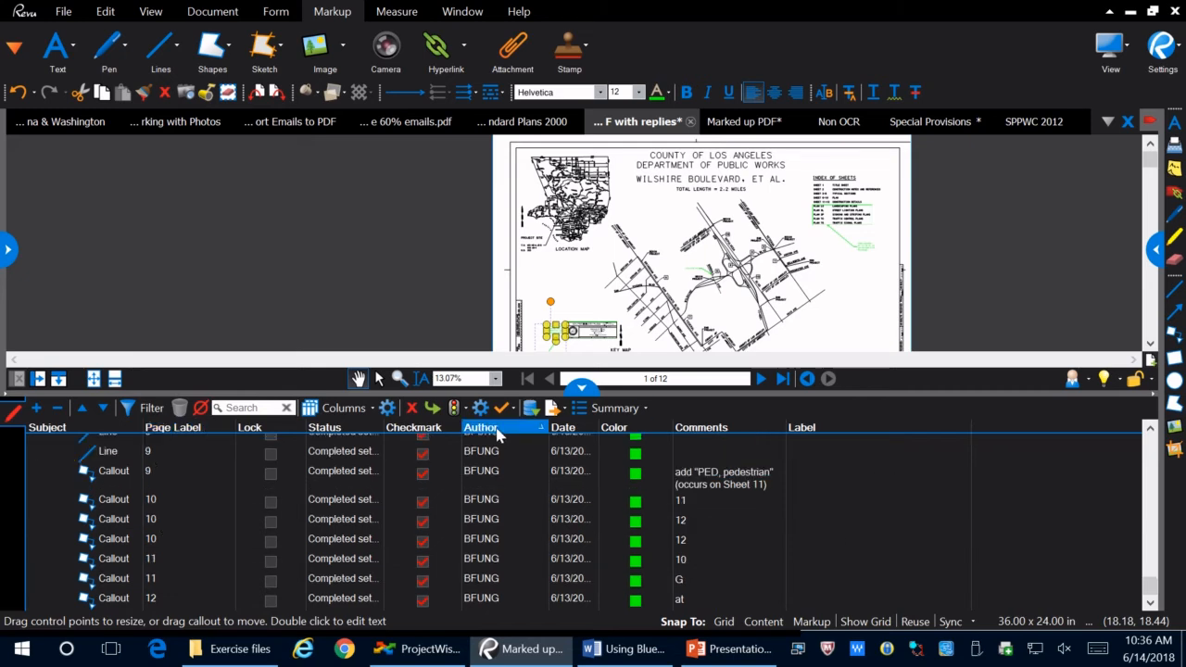
pyautogui.scroll(5, 488, 533)
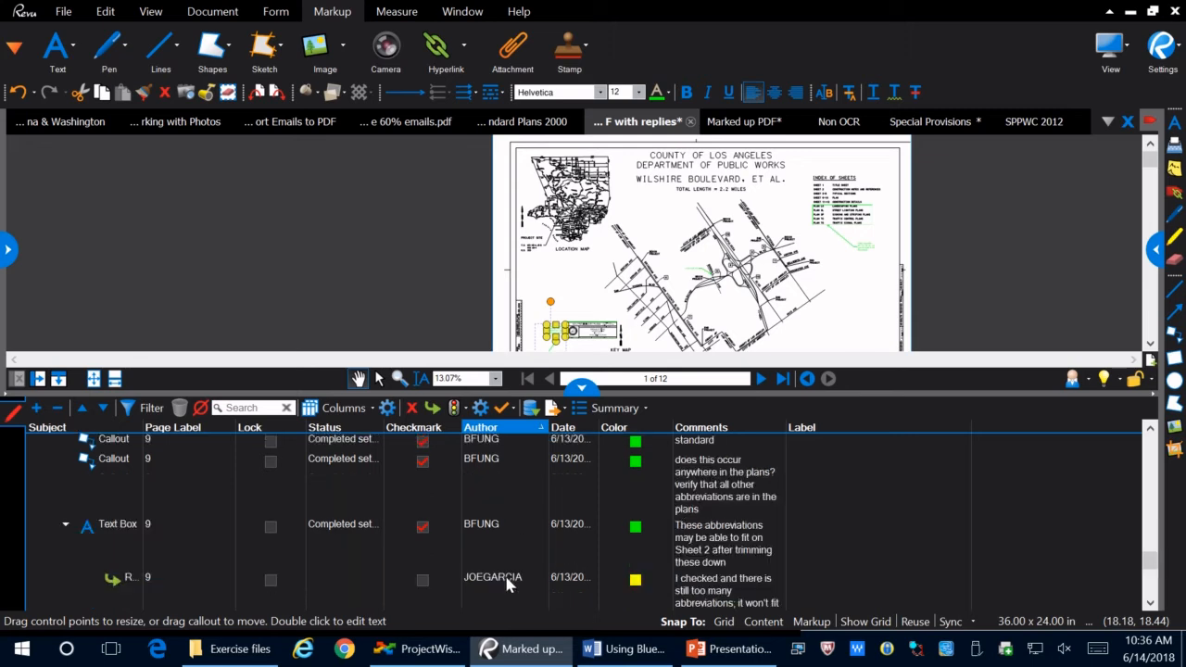
pyautogui.scroll(5, 504, 575)
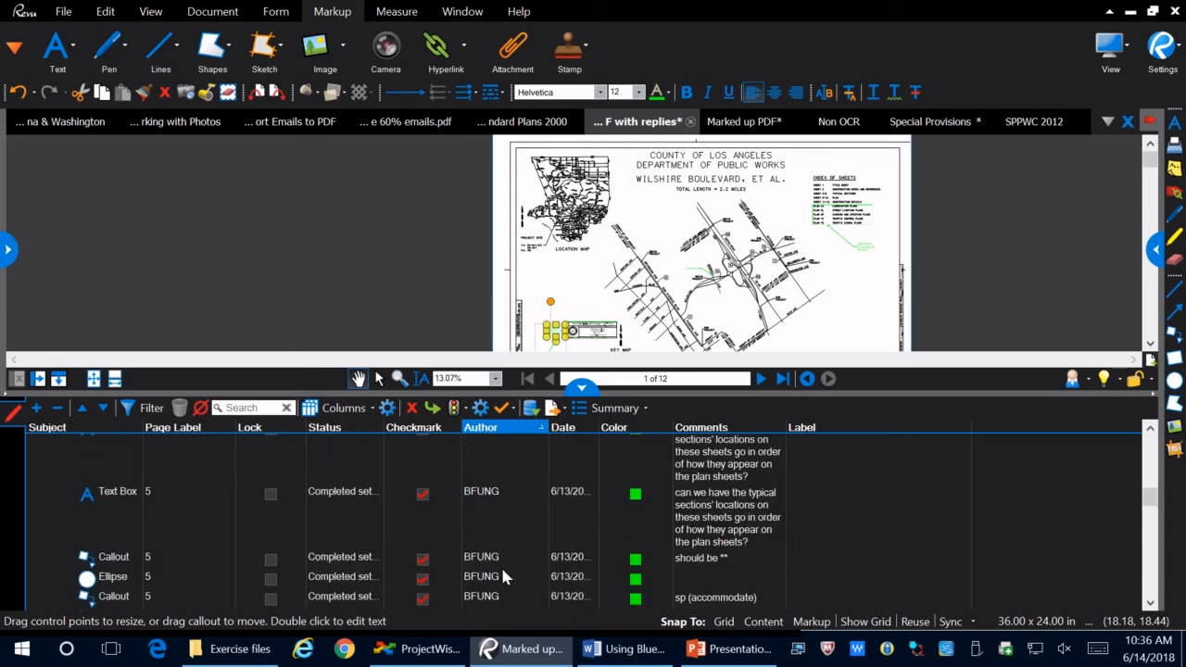
# Select the first-page rectangle and review the Completed state's properties in Manage Status, closing the dialogs without changes
pyautogui.scroll(3, 501, 575)
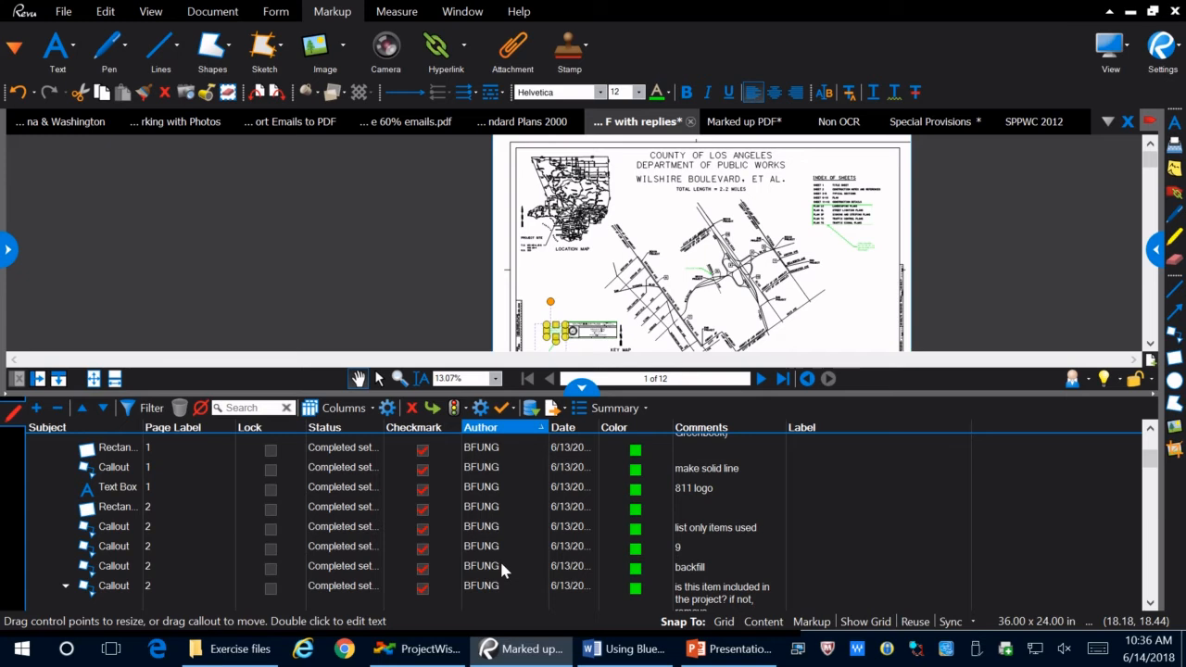
pyautogui.click(326, 449)
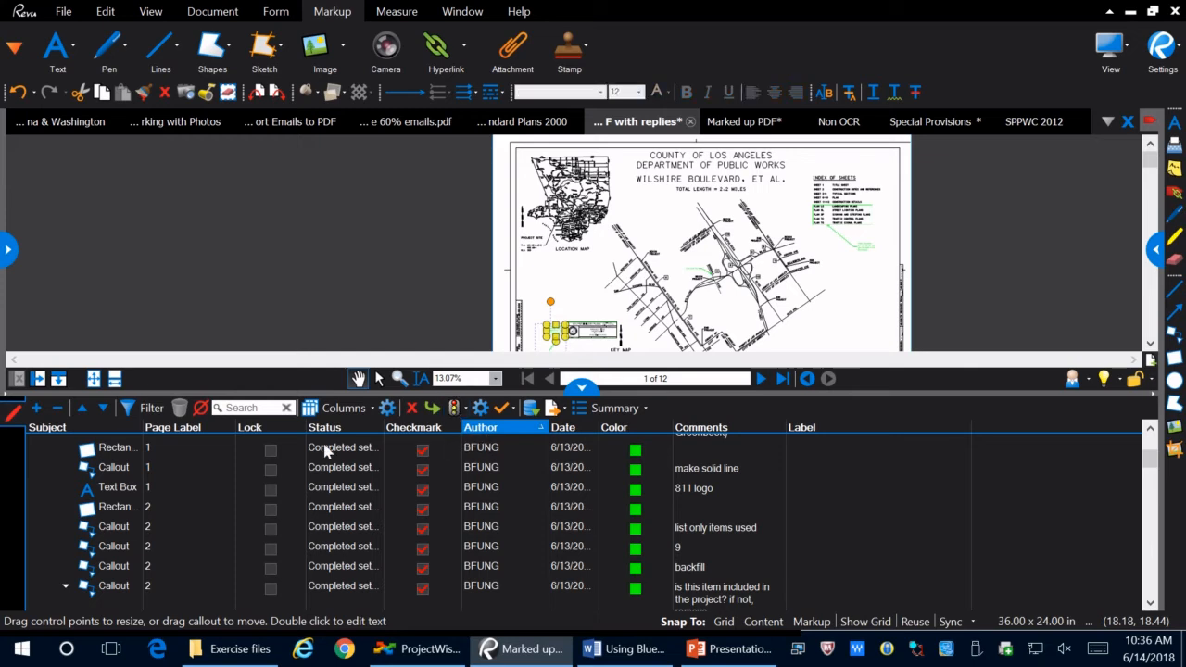
pyautogui.click(456, 409)
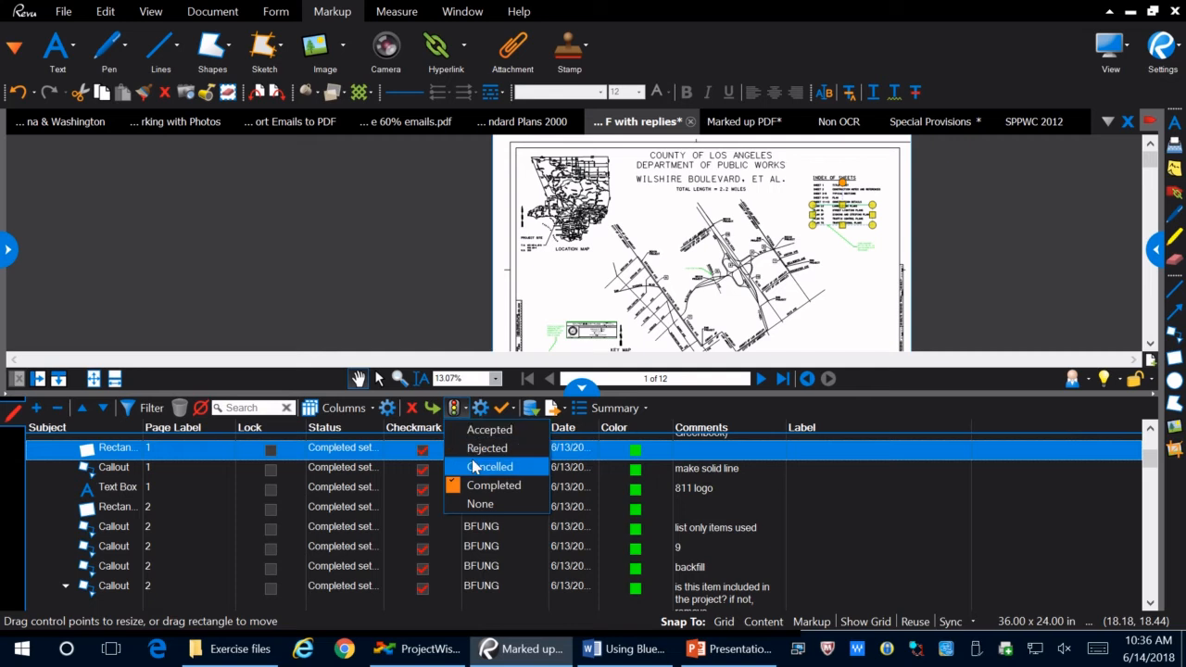
pyautogui.click(480, 409)
pyautogui.click(480, 410)
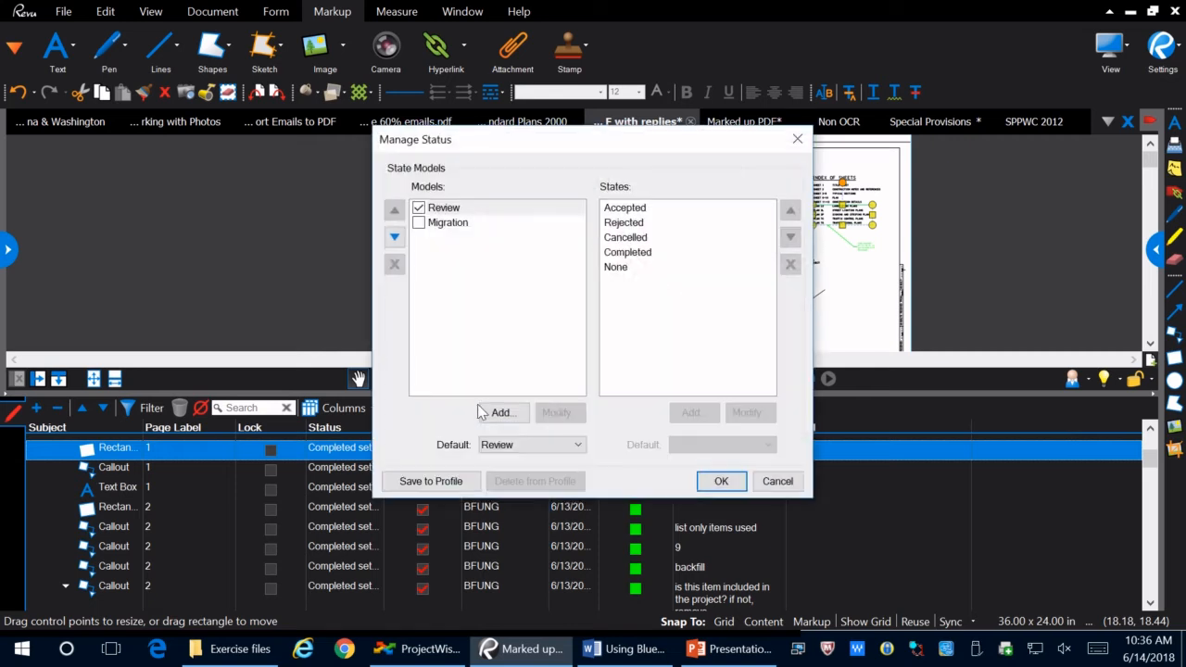
pyautogui.click(612, 254)
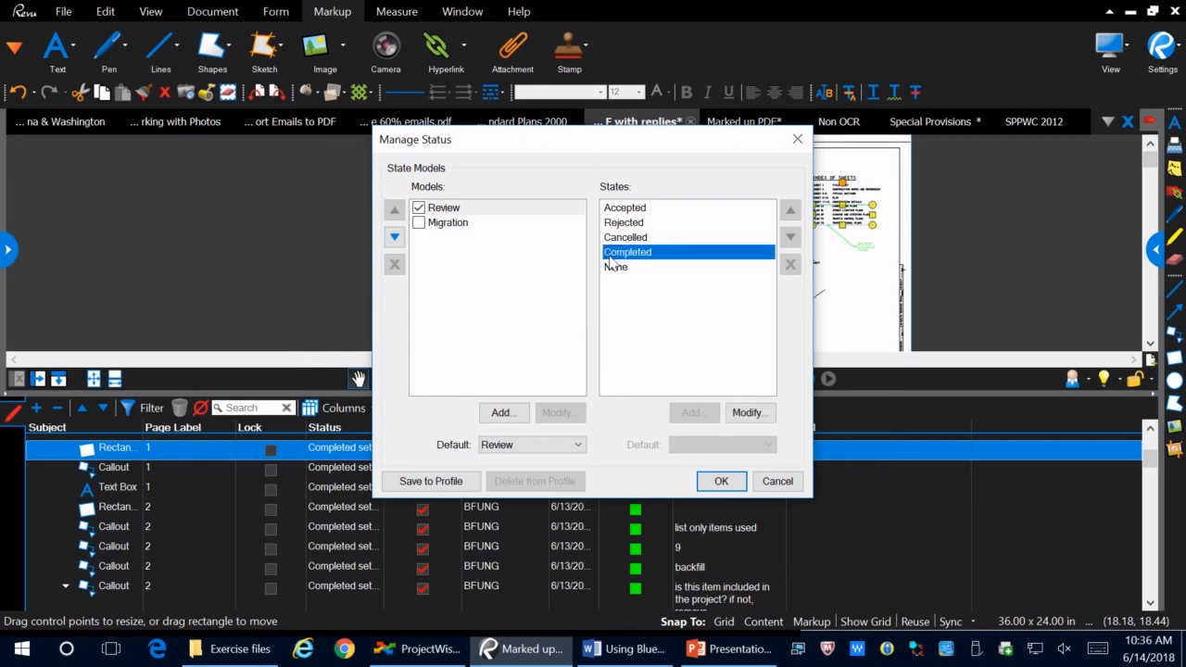
pyautogui.click(767, 417)
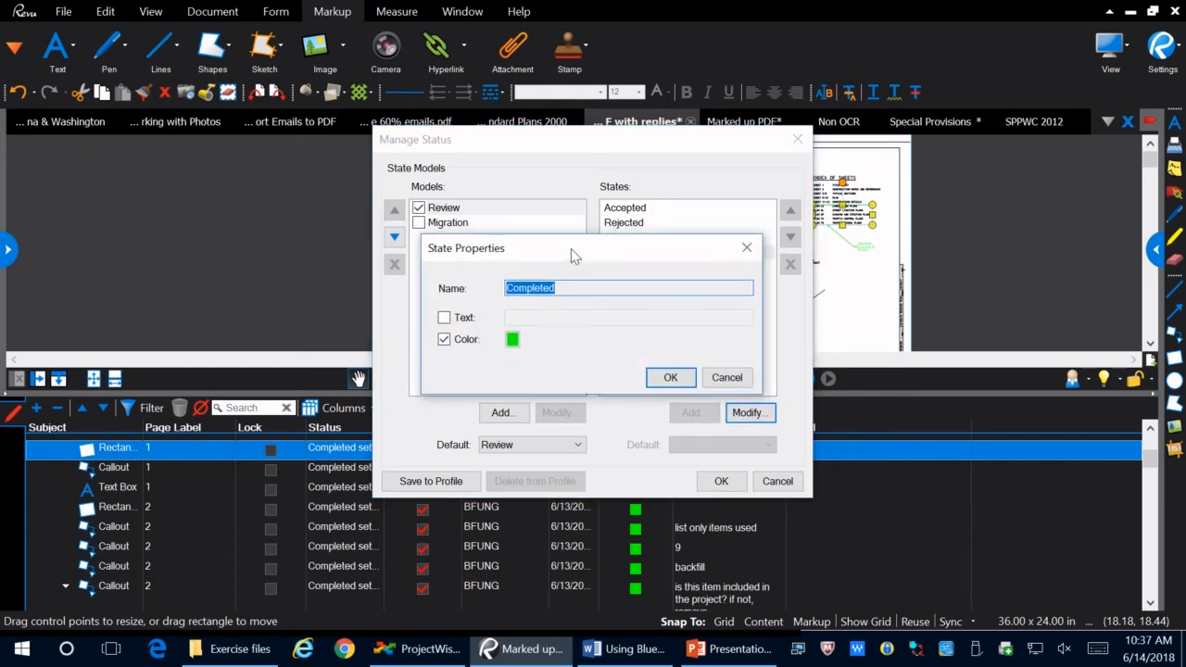
pyautogui.moveTo(571, 248); pyautogui.dragTo(514, 312)
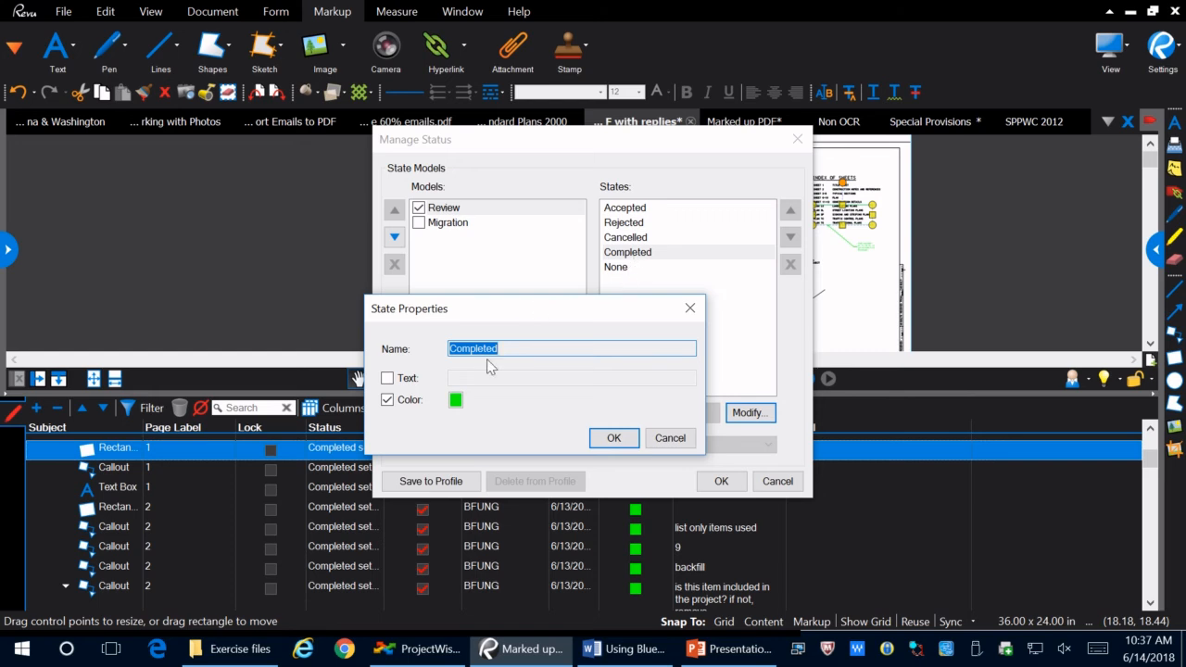
pyautogui.click(669, 439)
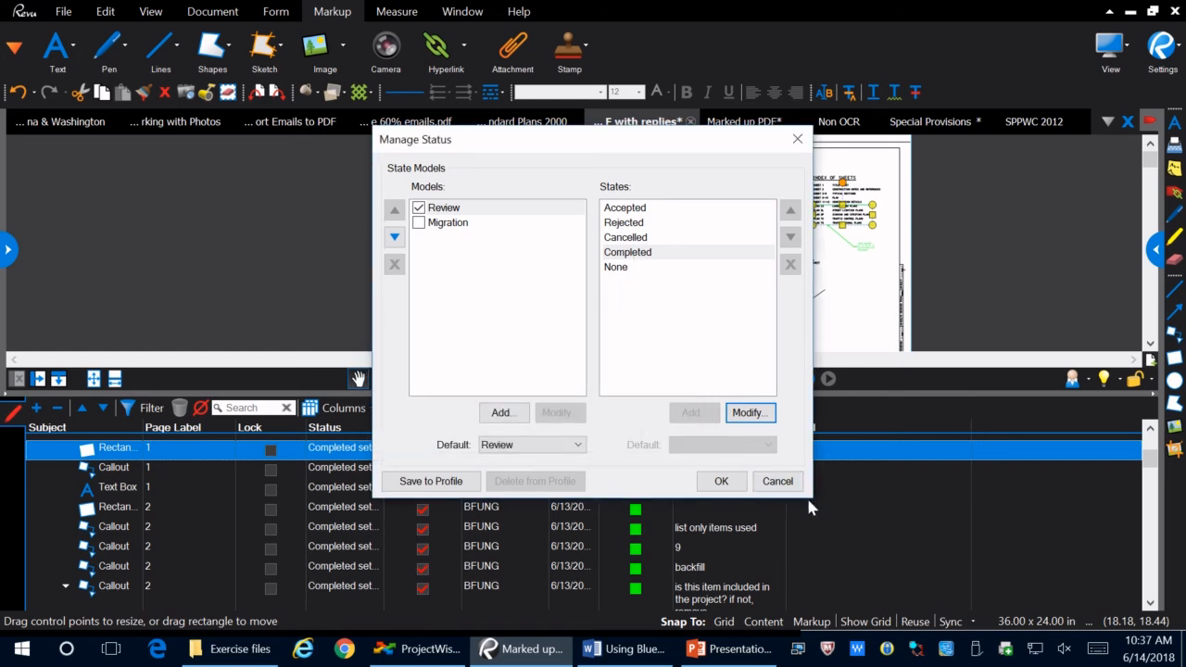
pyautogui.click(783, 483)
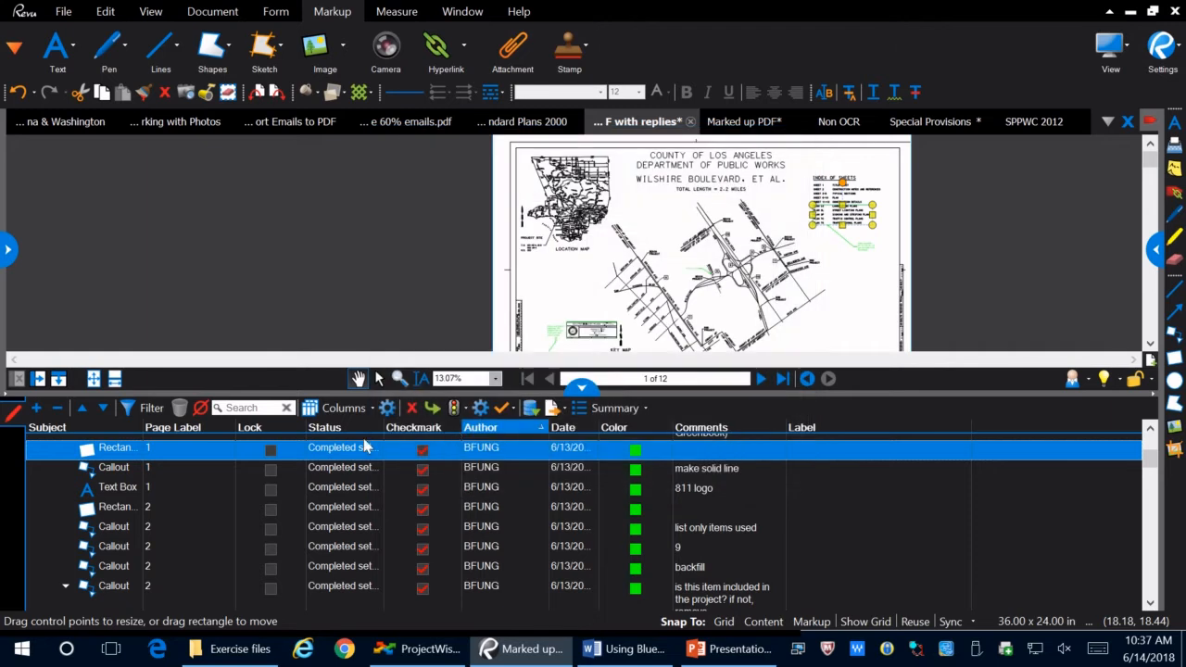
# Set the selected first-page rectangle's review status to None
pyautogui.rightClick(362, 451)
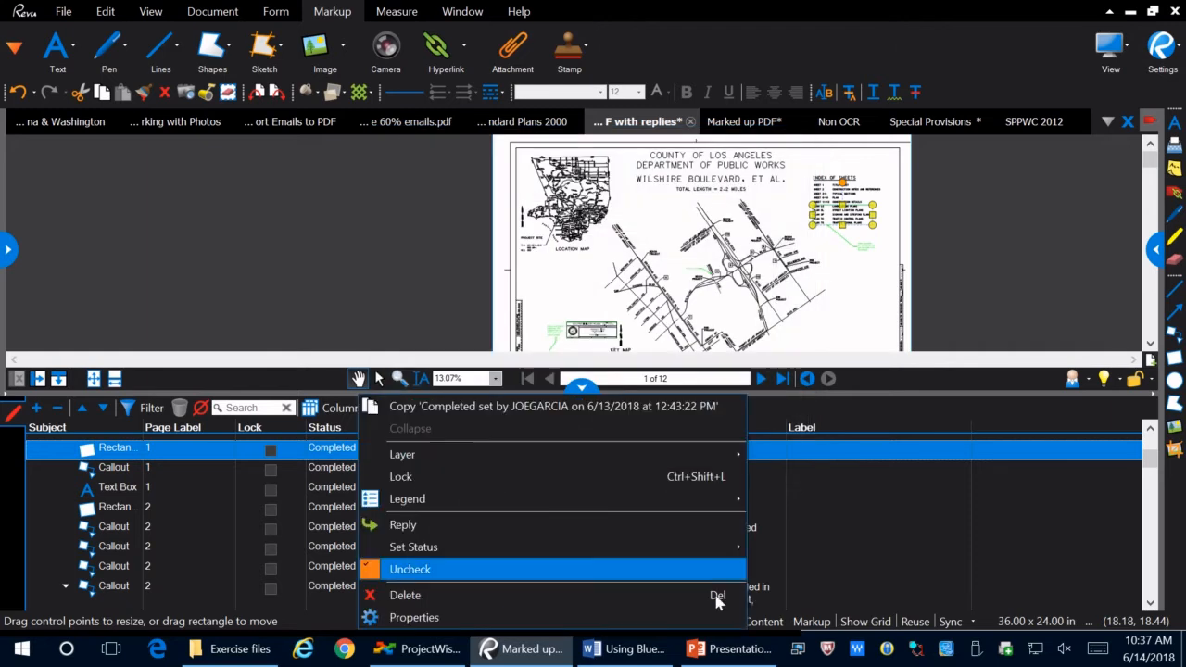
pyautogui.moveTo(733, 552)
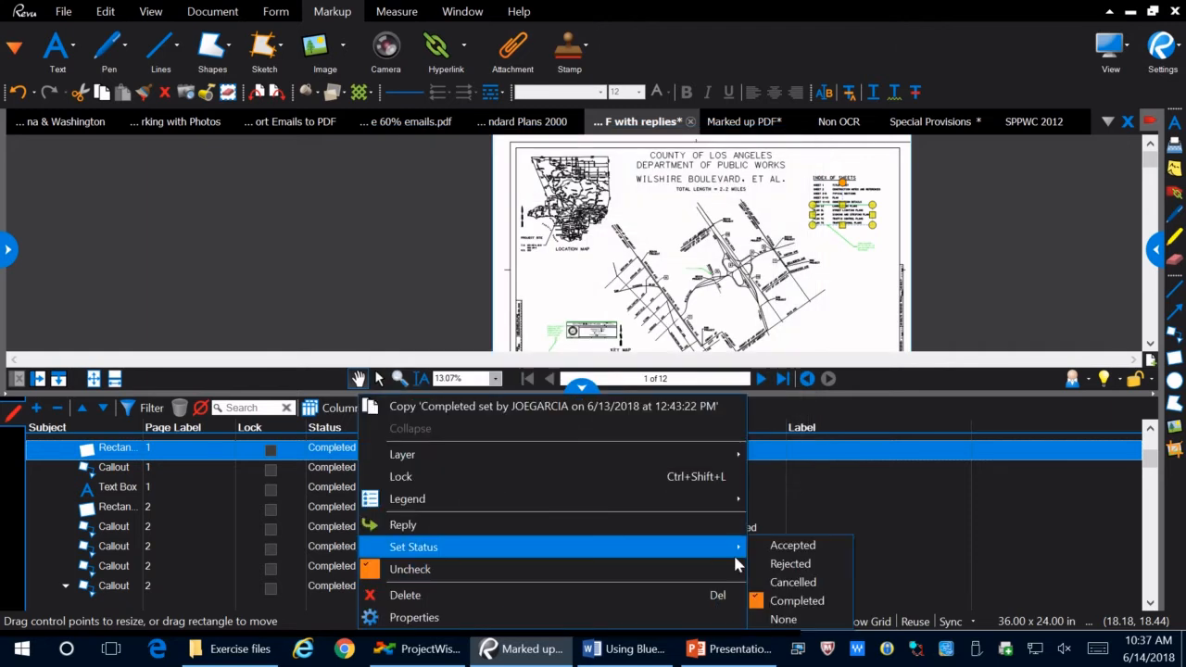
pyautogui.click(783, 599)
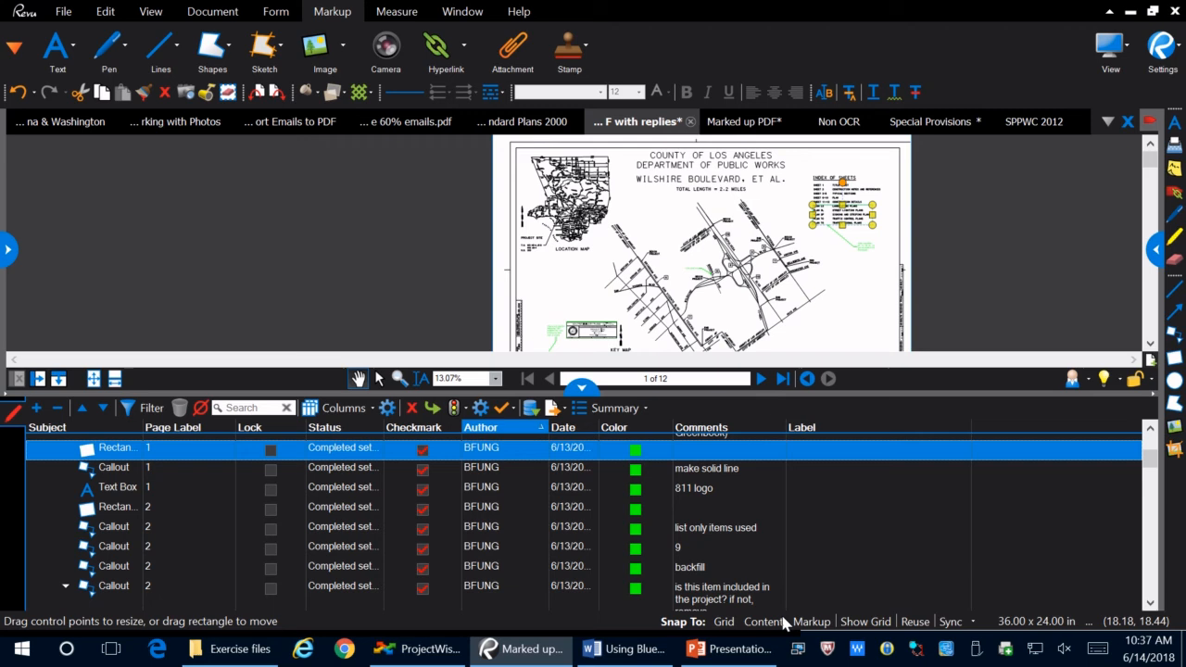
pyautogui.click(339, 476)
pyautogui.click(347, 466)
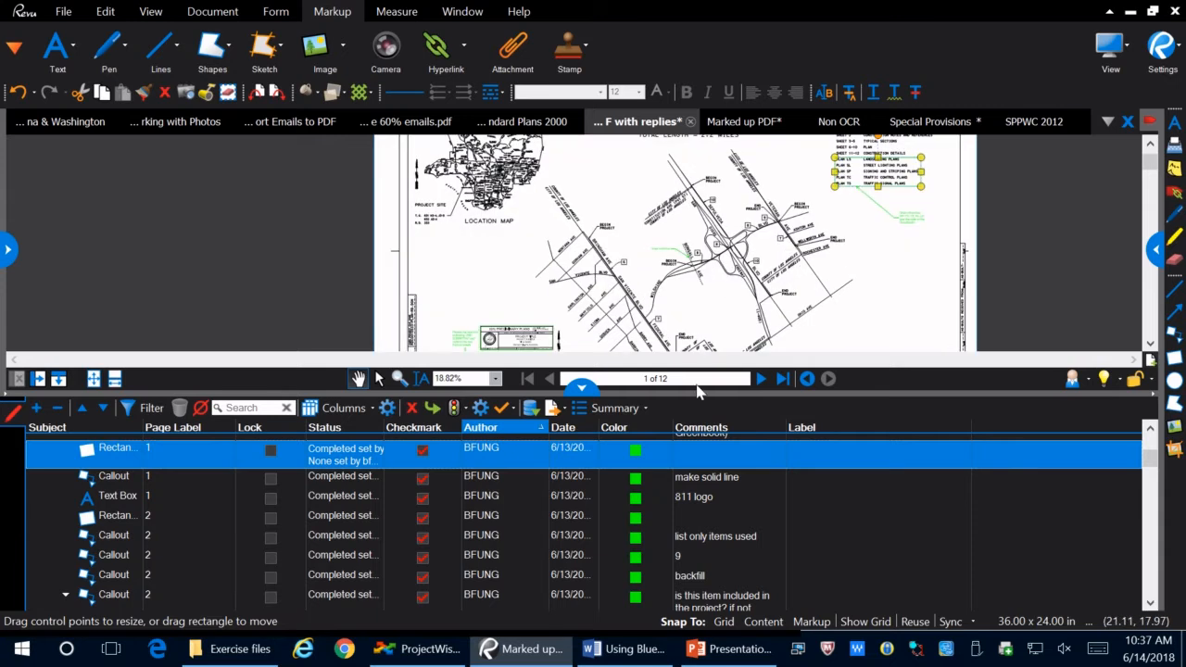
# Switch to Marked up PDF and set the status of the page 2 text box about typical guardrail notes to Completed
pyautogui.scroll(2, 644, 463)
pyautogui.scroll(-2, 636, 556)
pyautogui.scroll(2, 636, 556)
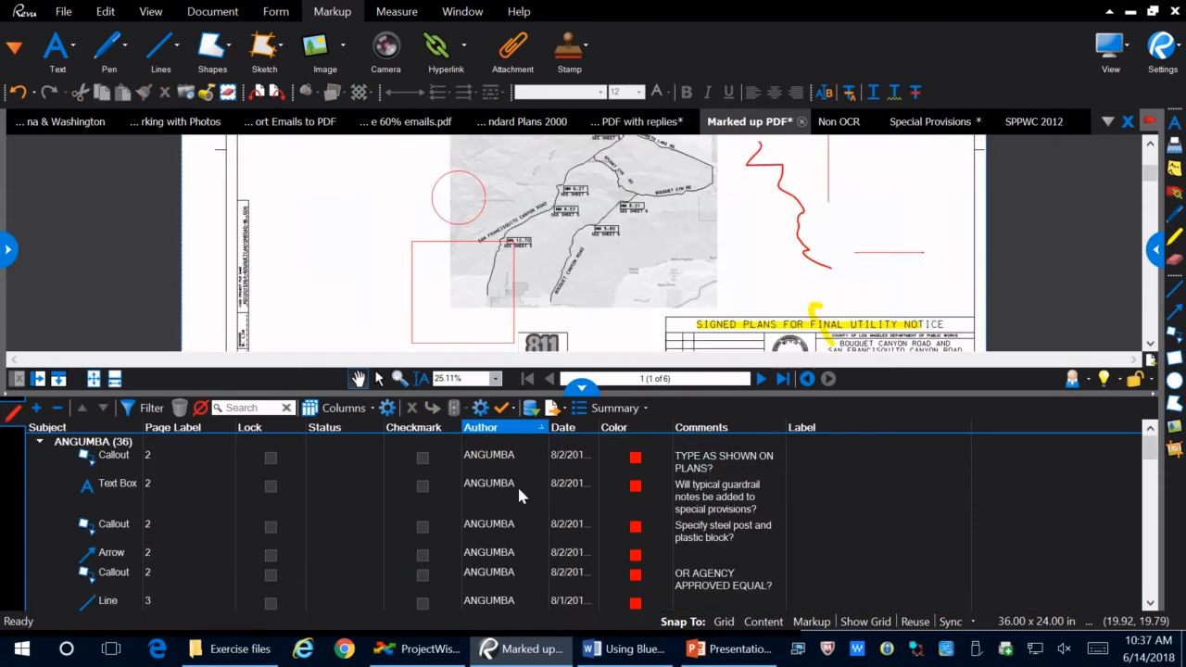
pyautogui.click(512, 486)
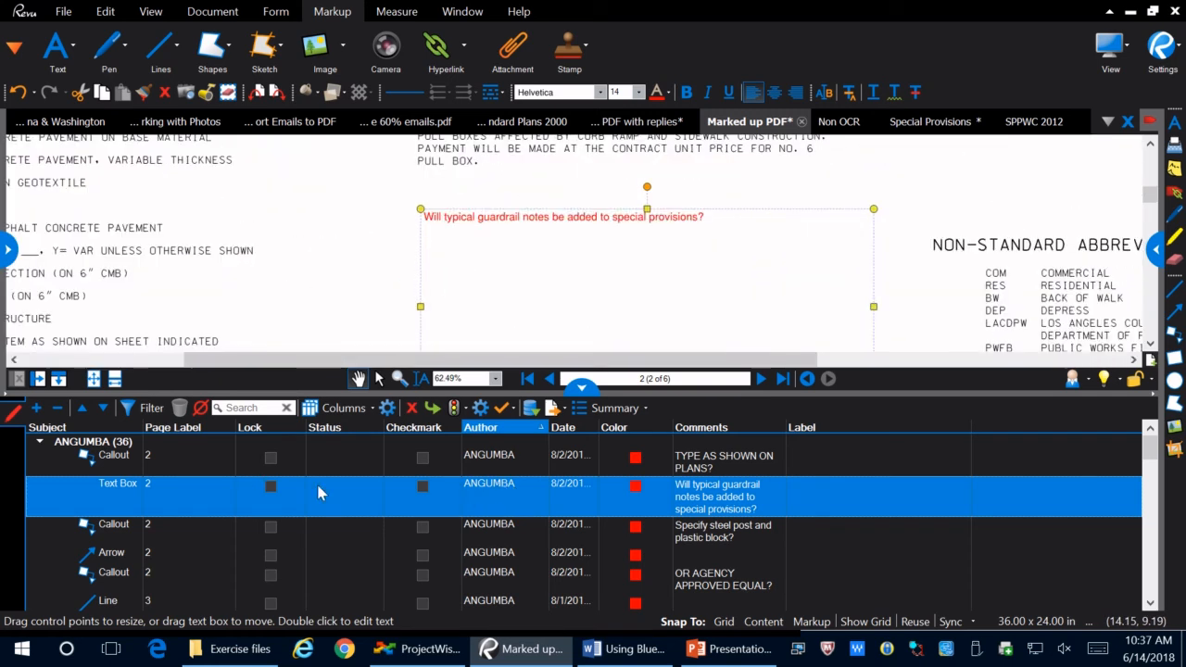
pyautogui.rightClick(405, 502)
pyautogui.click(373, 493)
pyautogui.rightClick(373, 492)
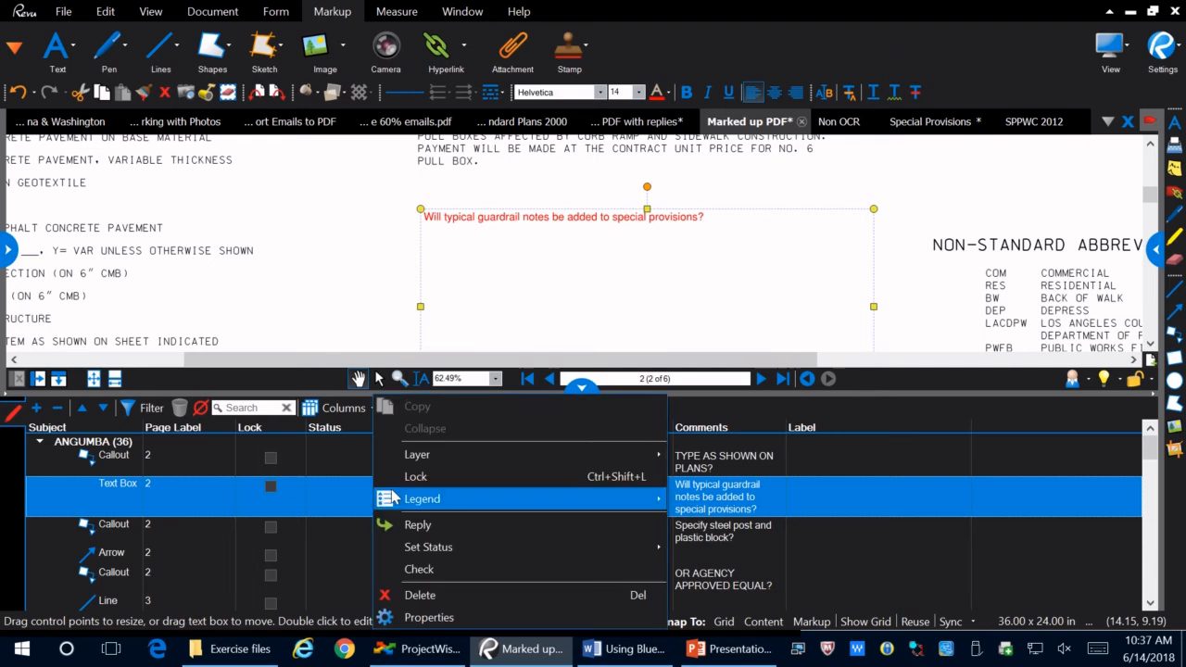
pyautogui.moveTo(544, 546)
pyautogui.click(733, 593)
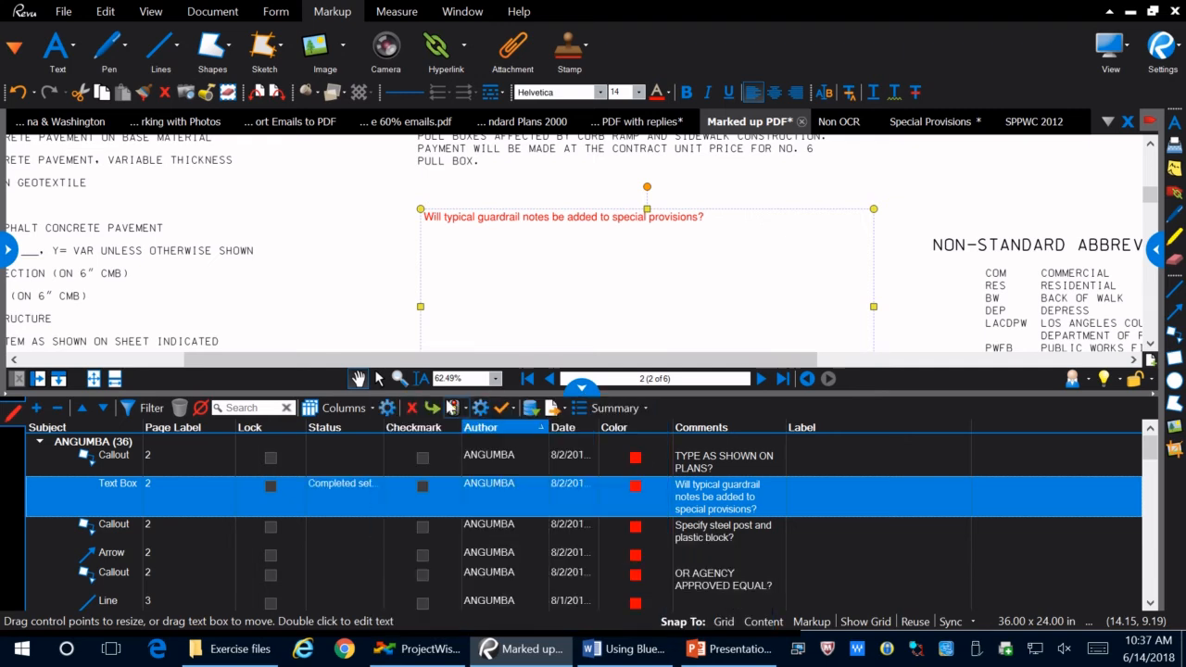
# Modify the Review model's Completed state to apply a green color to markups
pyautogui.click(481, 408)
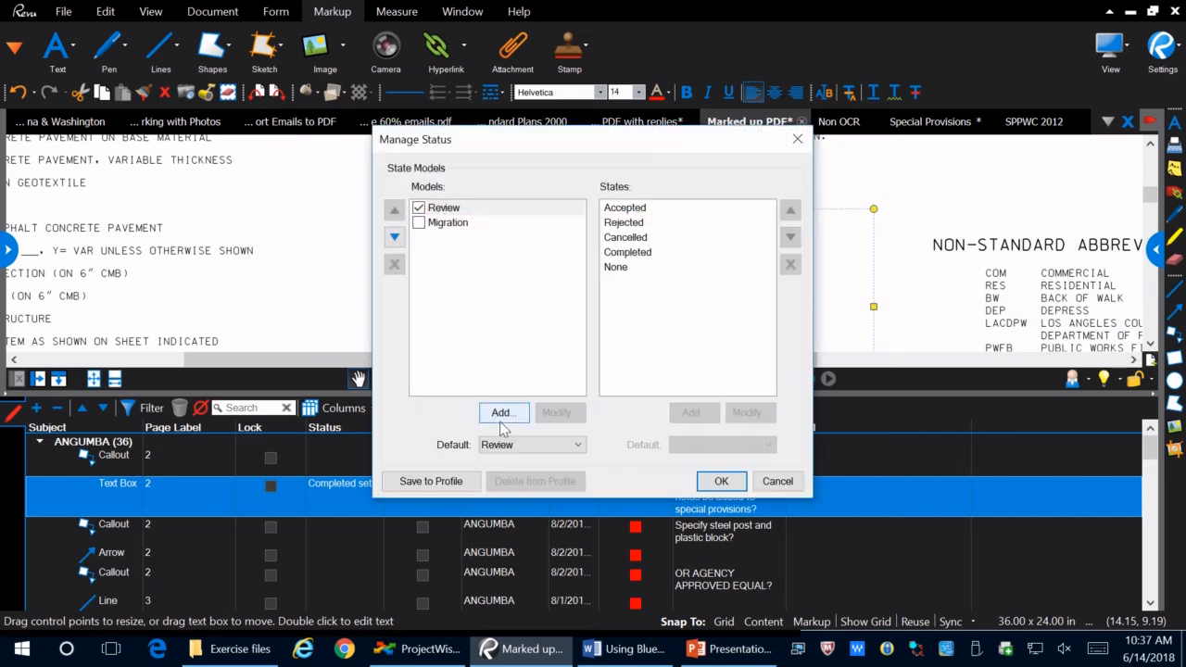
pyautogui.click(628, 253)
pyautogui.click(747, 413)
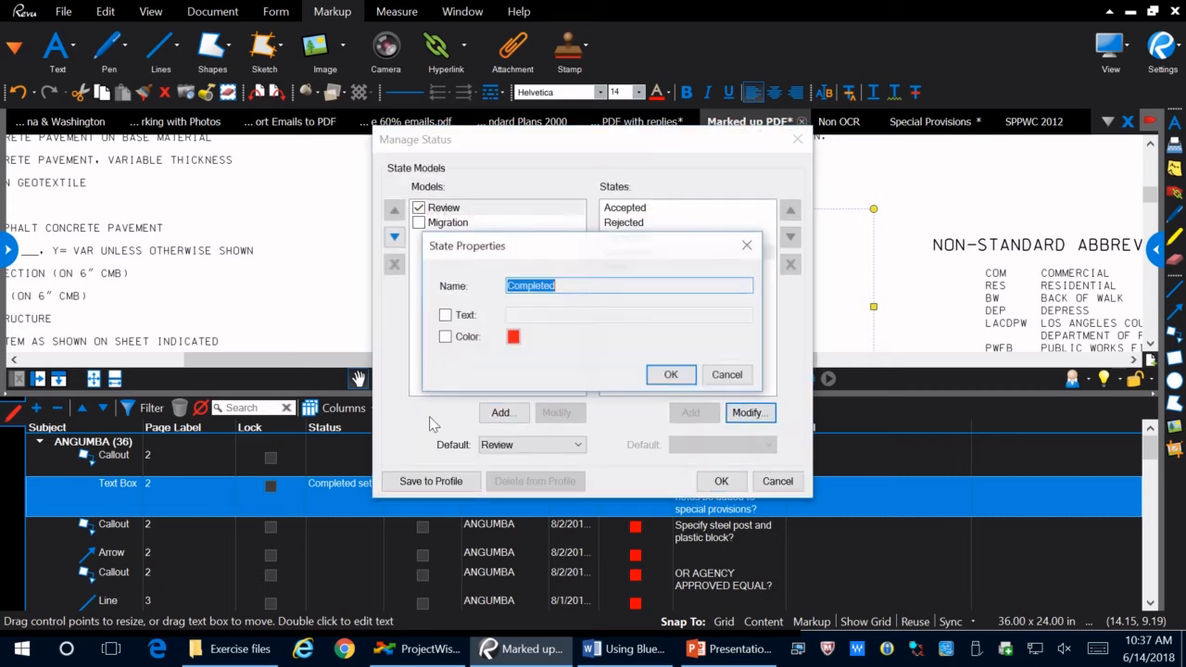
pyautogui.click(447, 337)
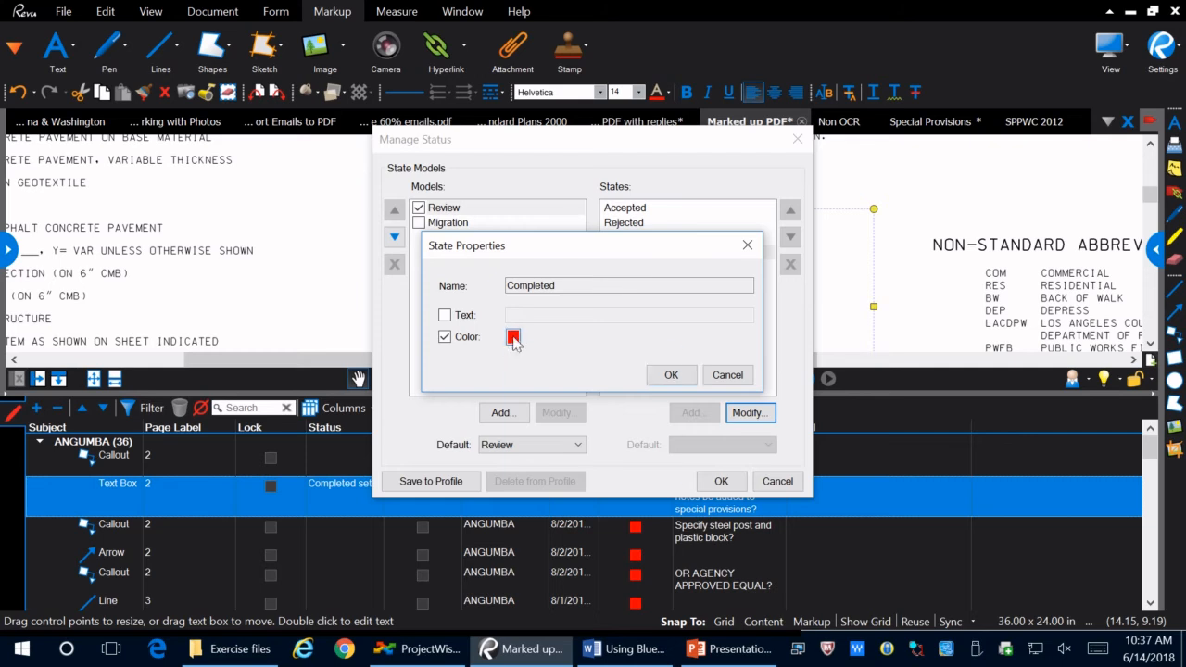
pyautogui.click(514, 336)
pyautogui.click(582, 423)
pyautogui.click(670, 374)
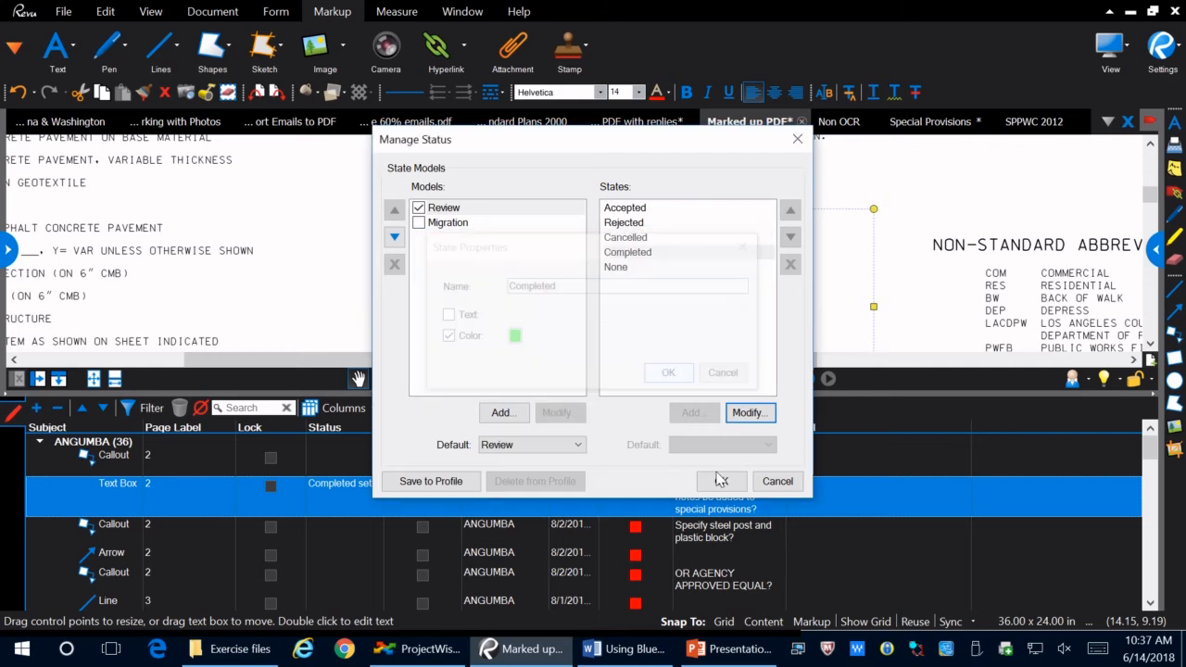
pyautogui.click(719, 481)
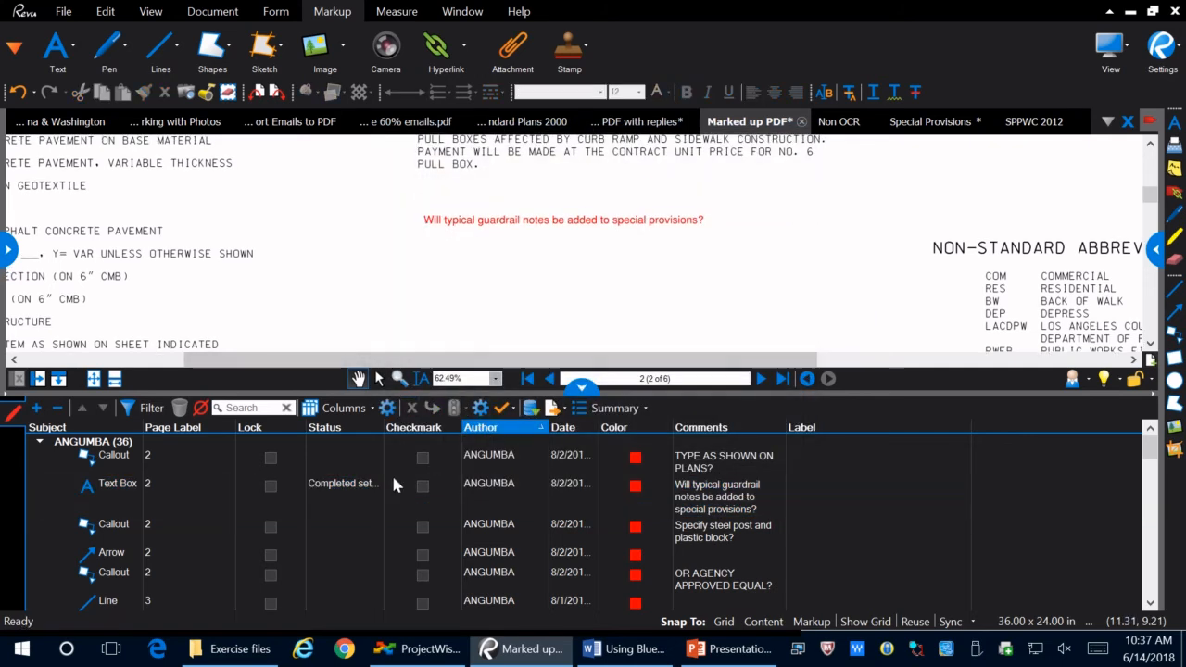
# Set the page 2 callout "Specify steel post and plastic block?" to Completed and check its color on the sheet
pyautogui.rightClick(348, 492)
pyautogui.press('Escape')
pyautogui.rightClick(323, 526)
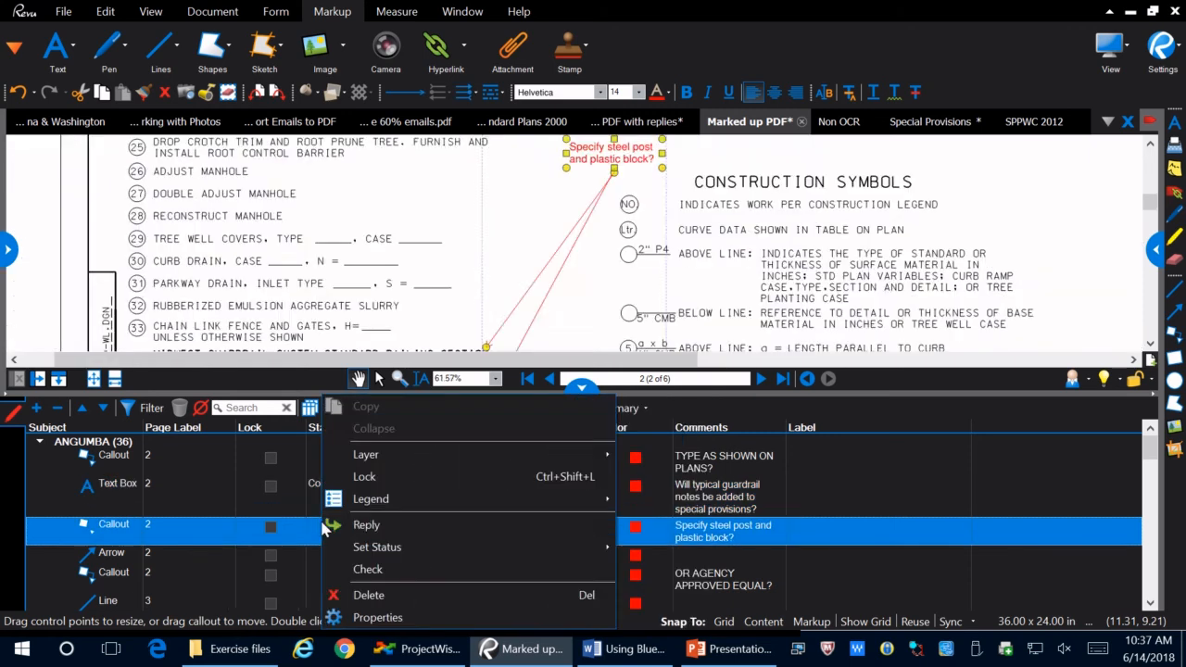
pyautogui.moveTo(556, 547)
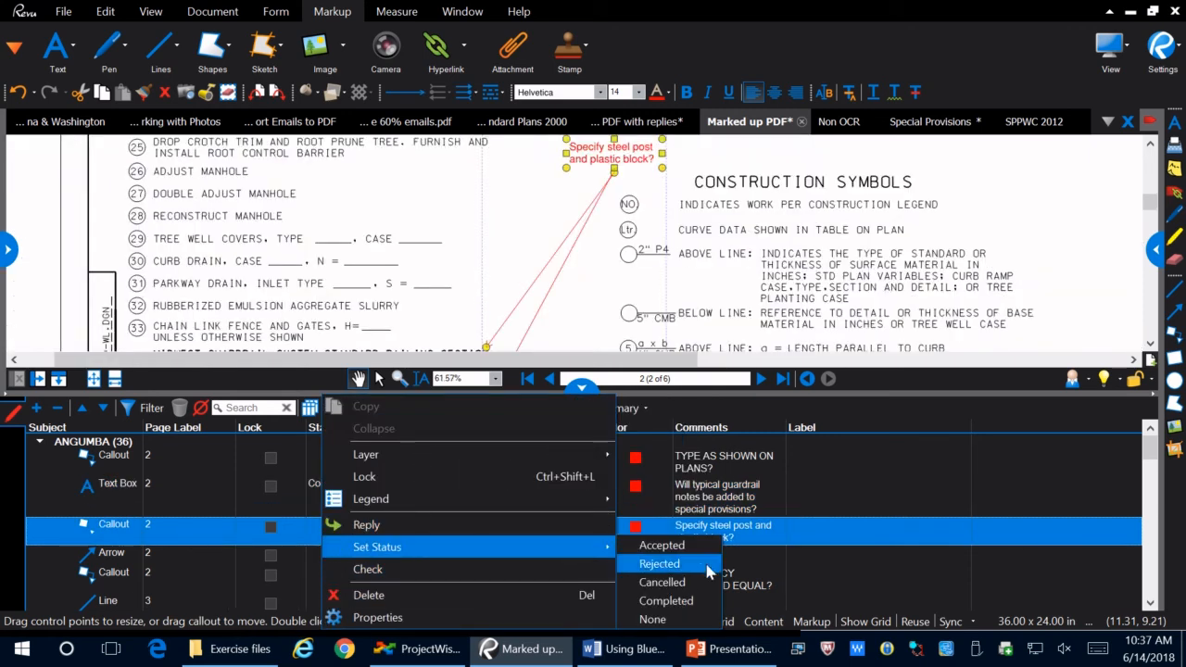
pyautogui.click(665, 601)
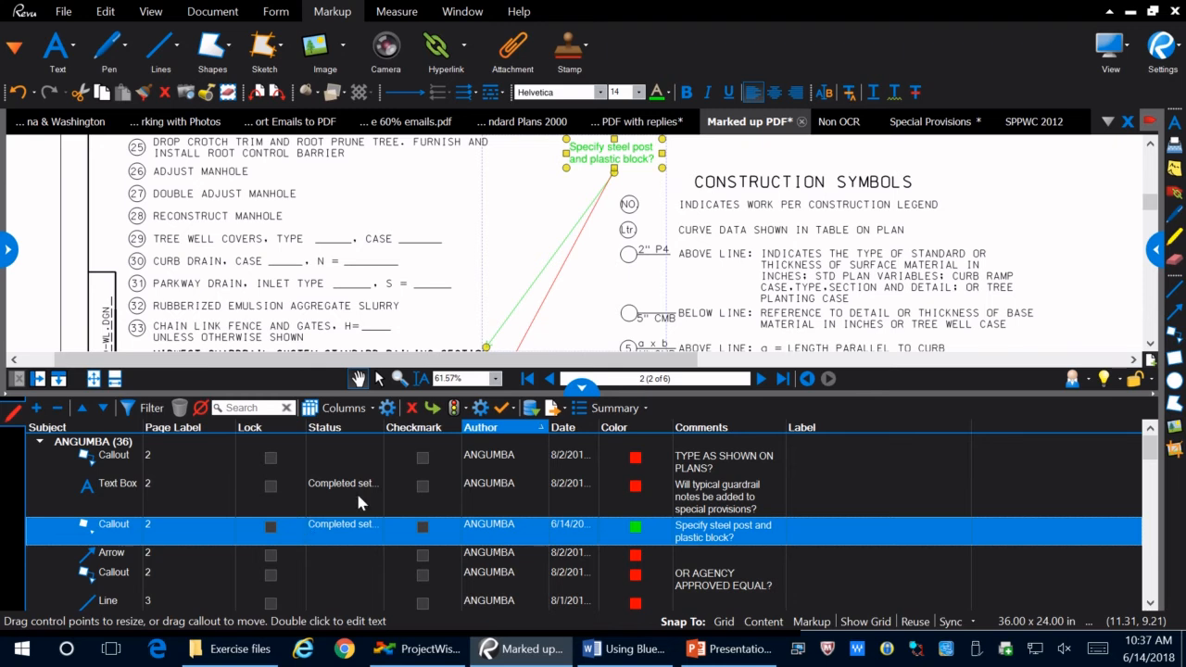
pyautogui.scroll(-2, 451, 311)
pyautogui.scroll(2, 521, 202)
pyautogui.scroll(-3, 434, 286)
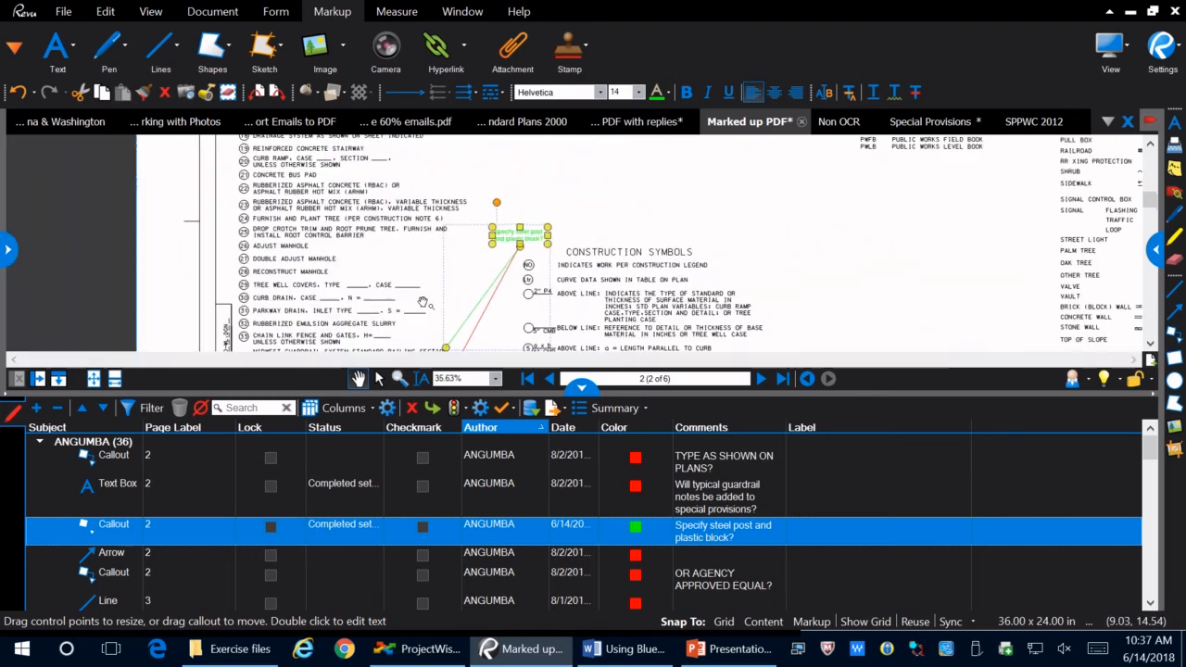
pyautogui.click(613, 226)
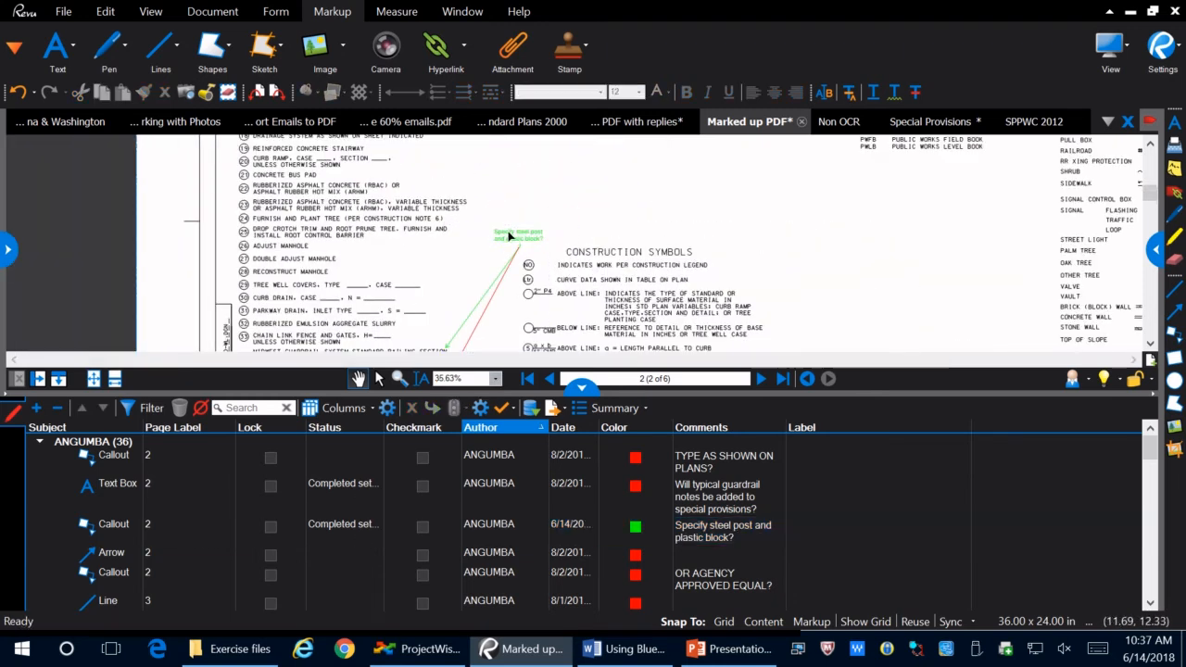
pyautogui.scroll(2, 508, 235)
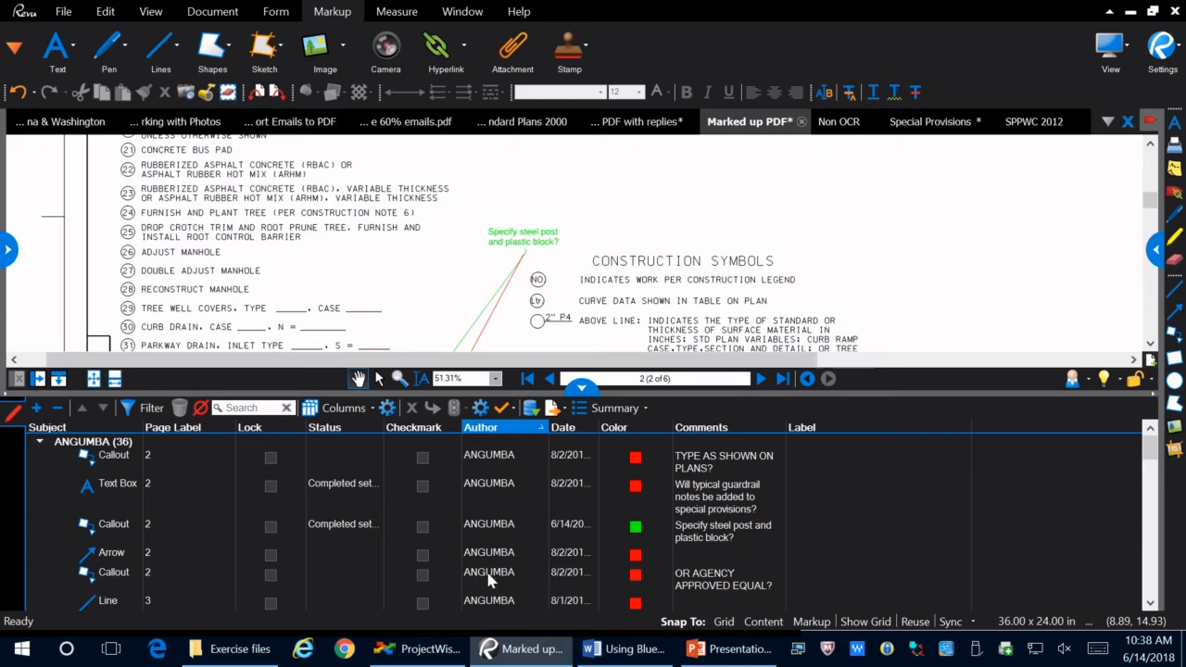
# Switch back to the PDF with replies, then collapse and re-expand the author group in the Markups list
pyautogui.click(611, 126)
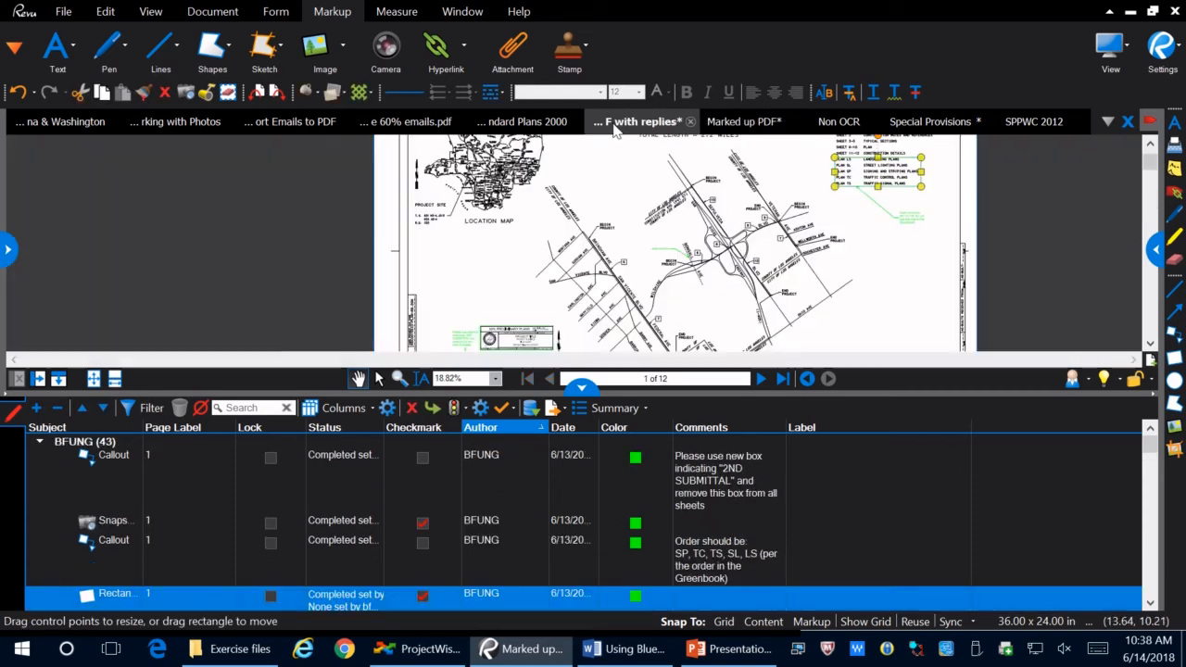
pyautogui.doubleClick(98, 445)
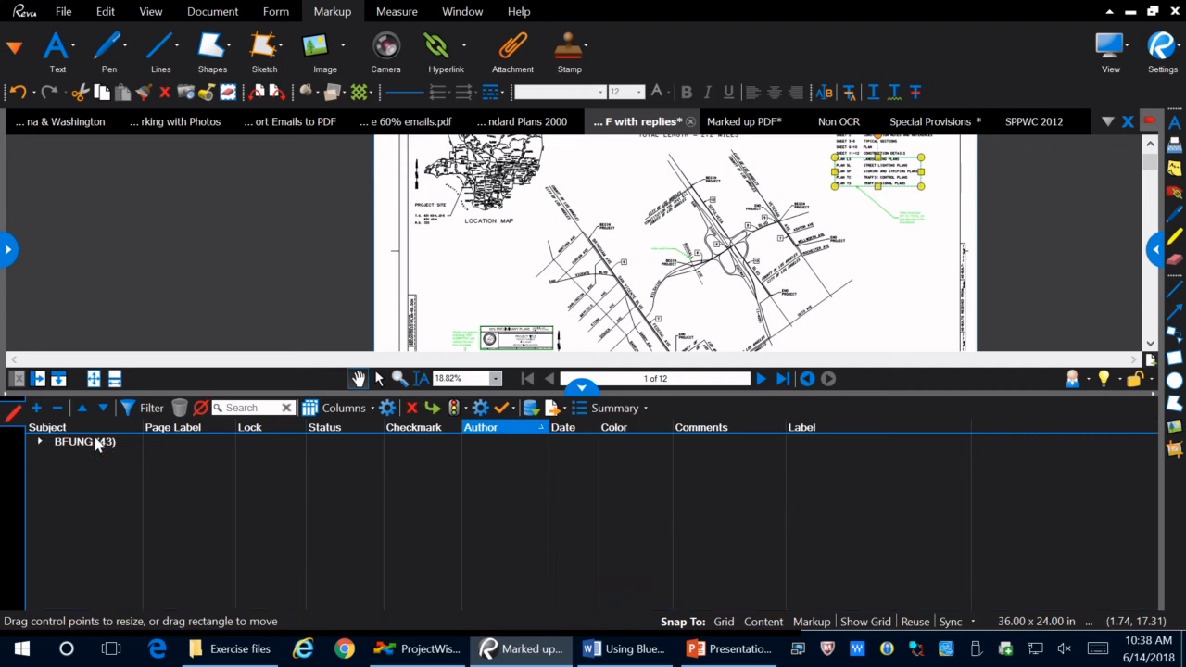
pyautogui.doubleClick(94, 442)
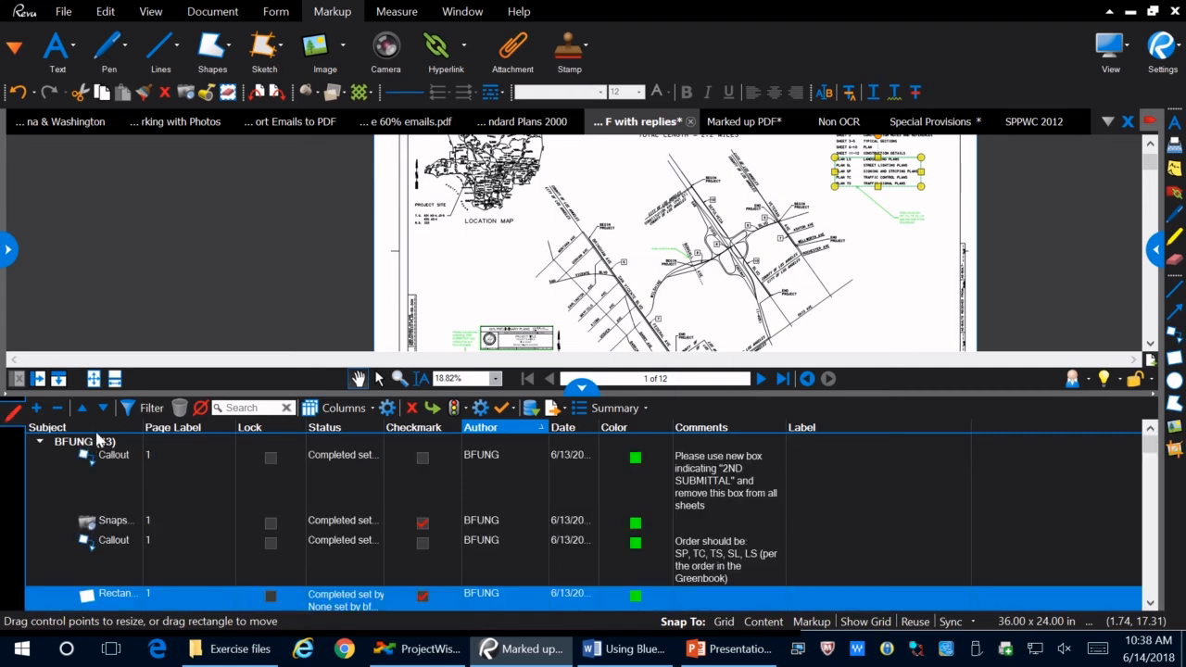
# Hide all markups on the plan, show them again, and look through the Markups list
pyautogui.click(201, 410)
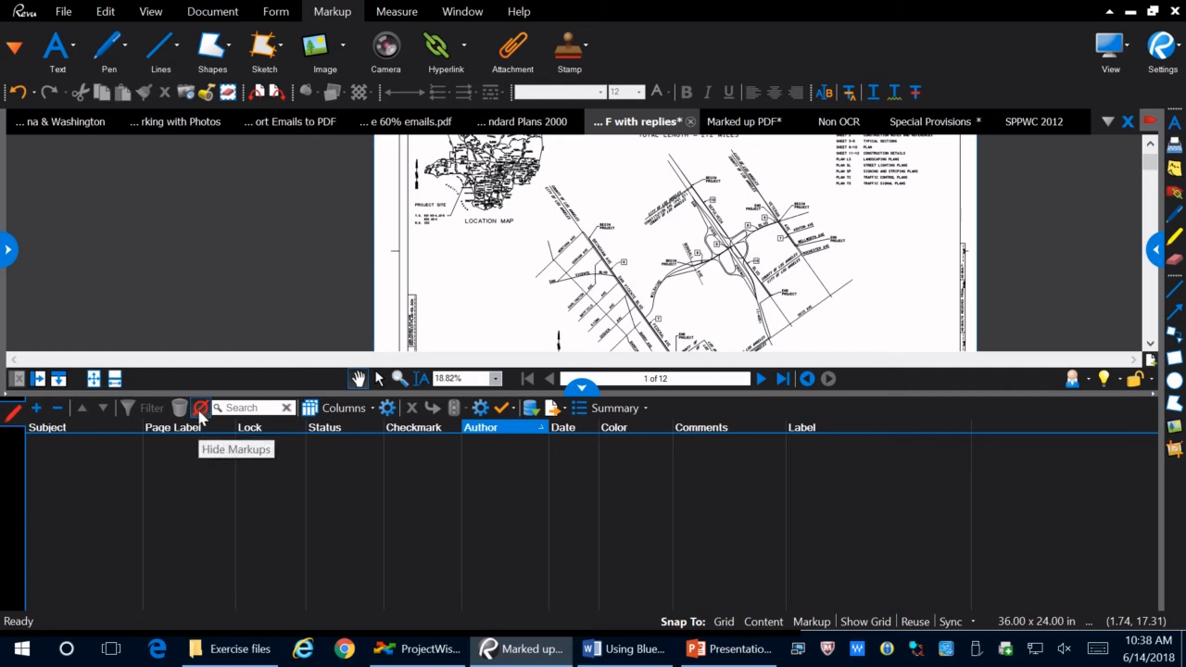
pyautogui.click(228, 408)
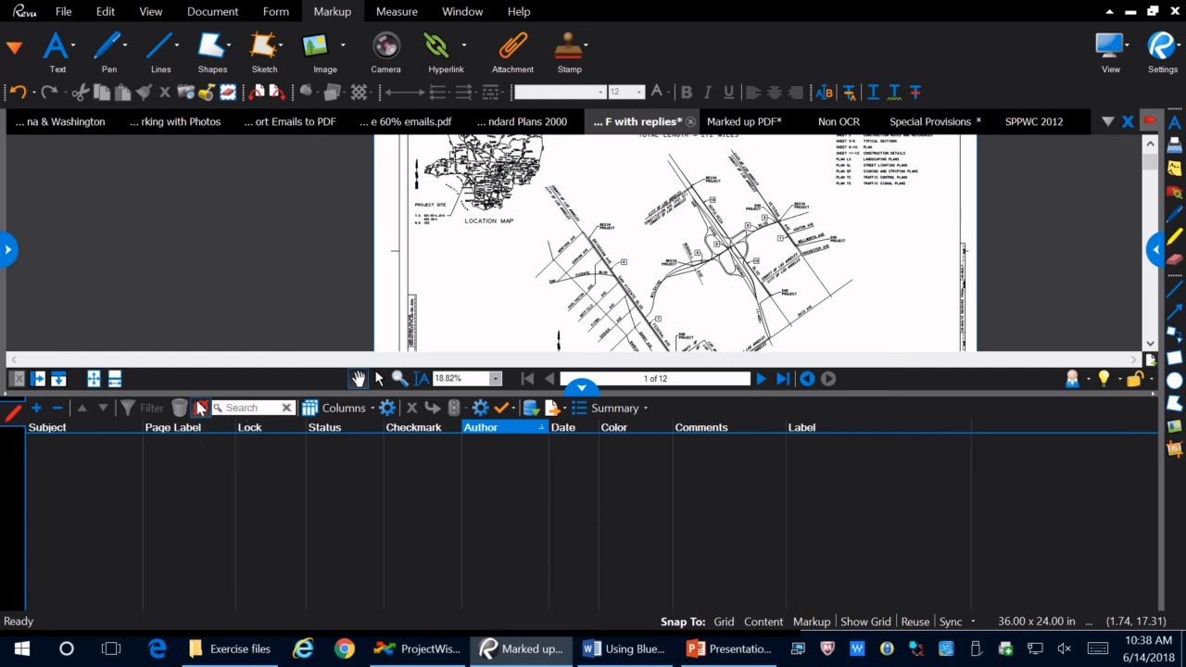
pyautogui.click(197, 409)
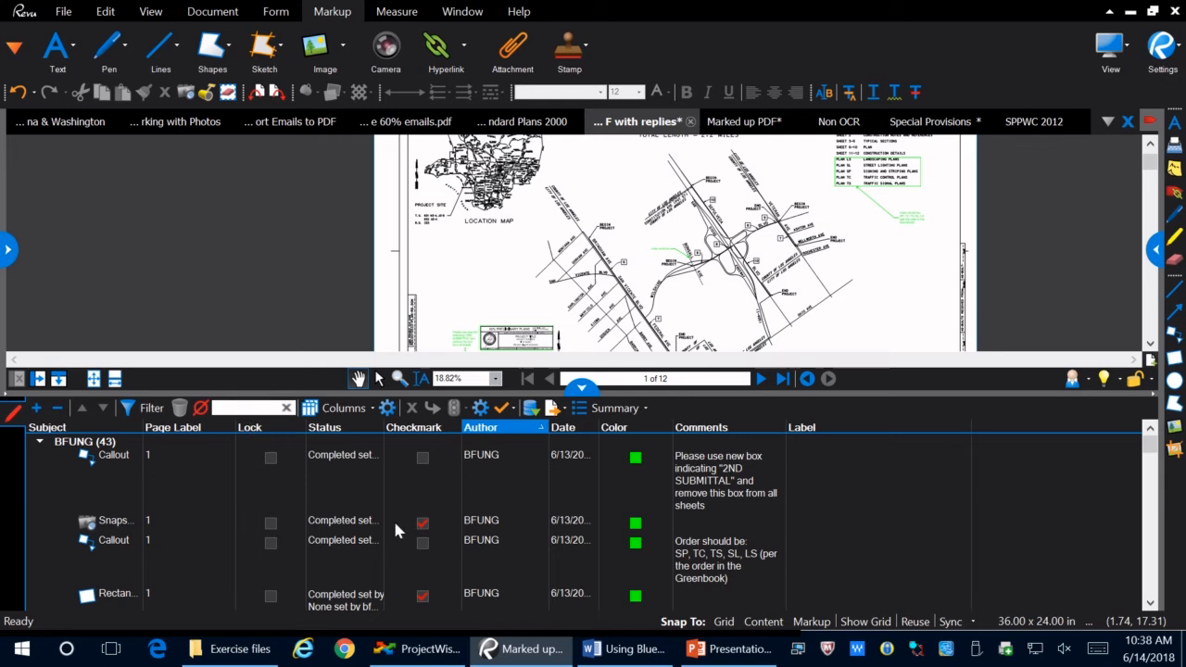
pyautogui.scroll(-3, 569, 517)
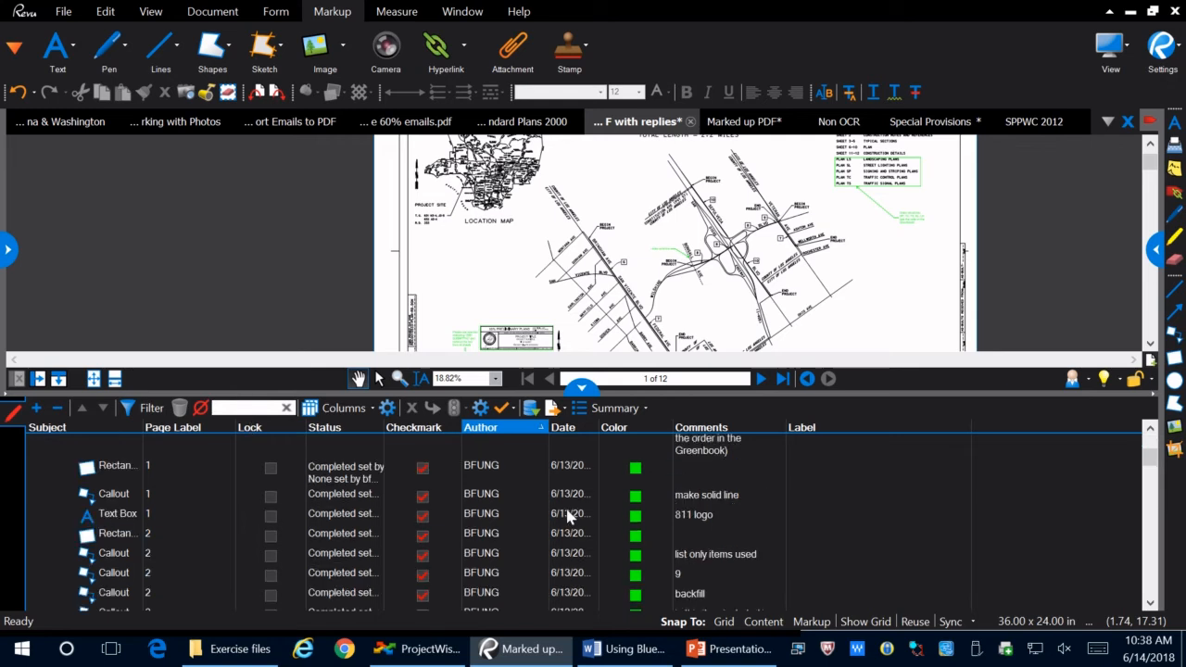
# Look through the Markups list and read the page 2 callout "is this item included in the project?" together with its reply
pyautogui.scroll(-3, 775, 567)
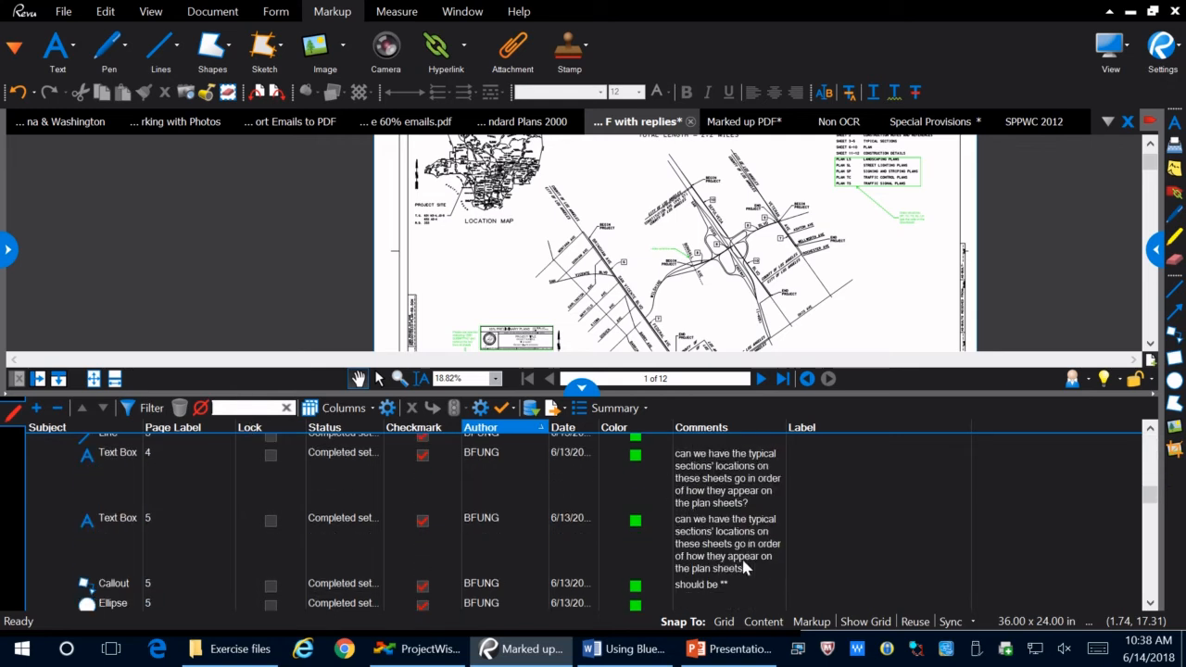
pyautogui.scroll(-3, 744, 568)
pyautogui.scroll(6, 745, 567)
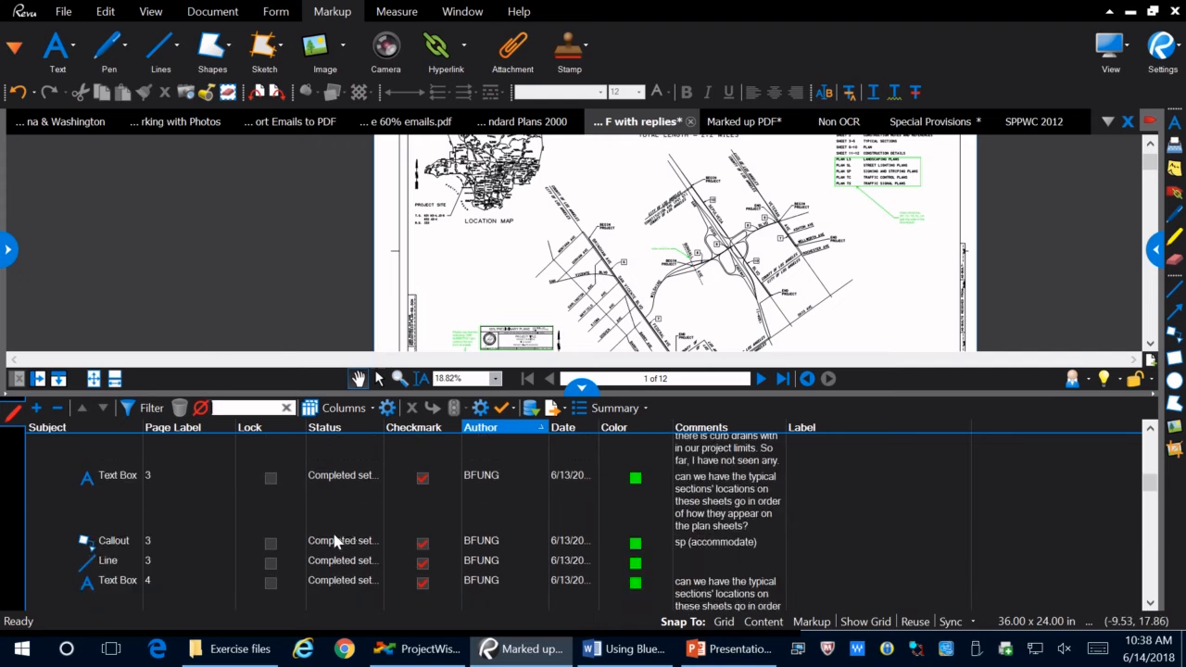
pyautogui.scroll(5, 169, 572)
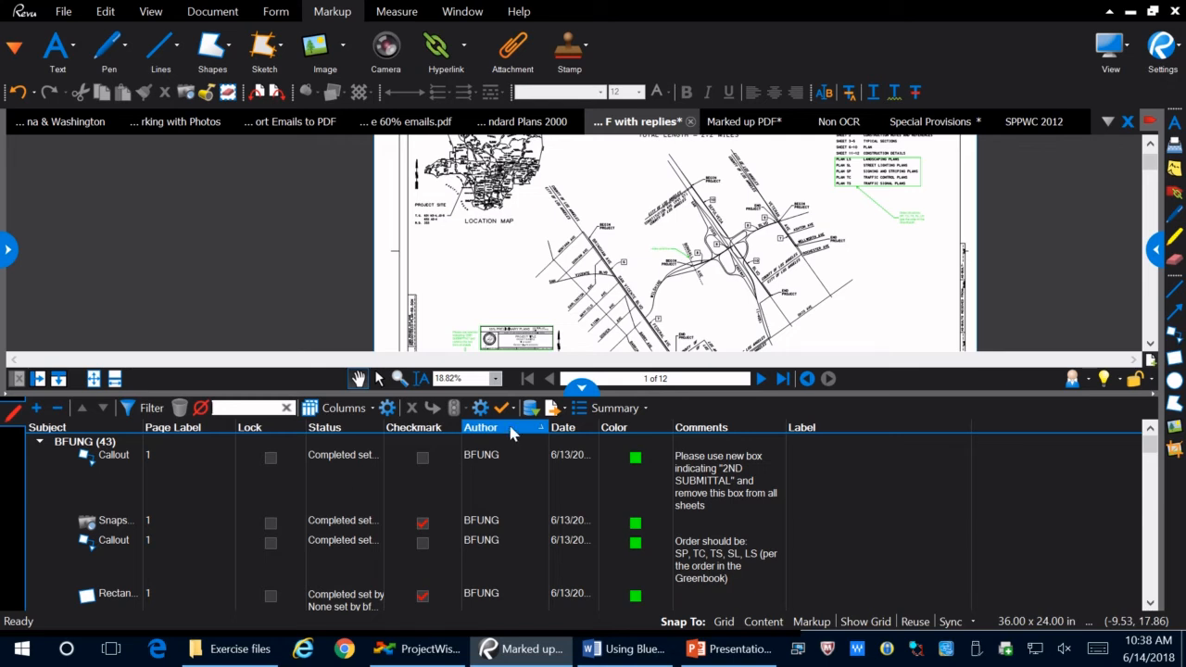
pyautogui.scroll(-6, 223, 455)
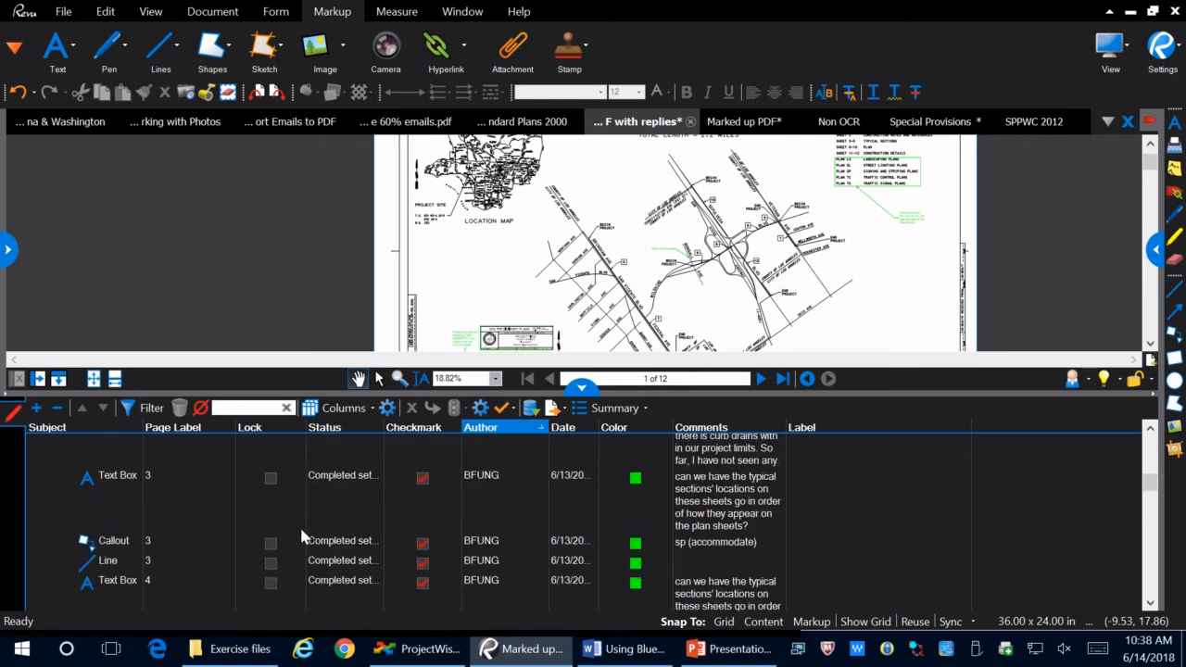
pyautogui.scroll(4, 301, 528)
pyautogui.scroll(-3, 302, 519)
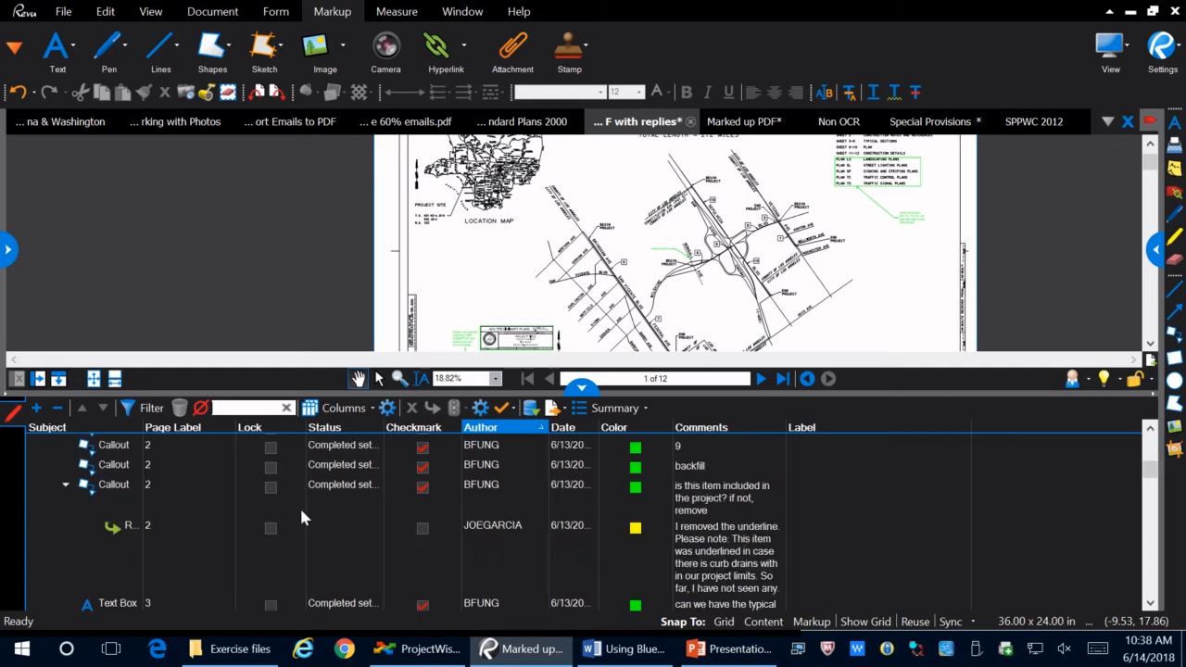
pyautogui.click(238, 484)
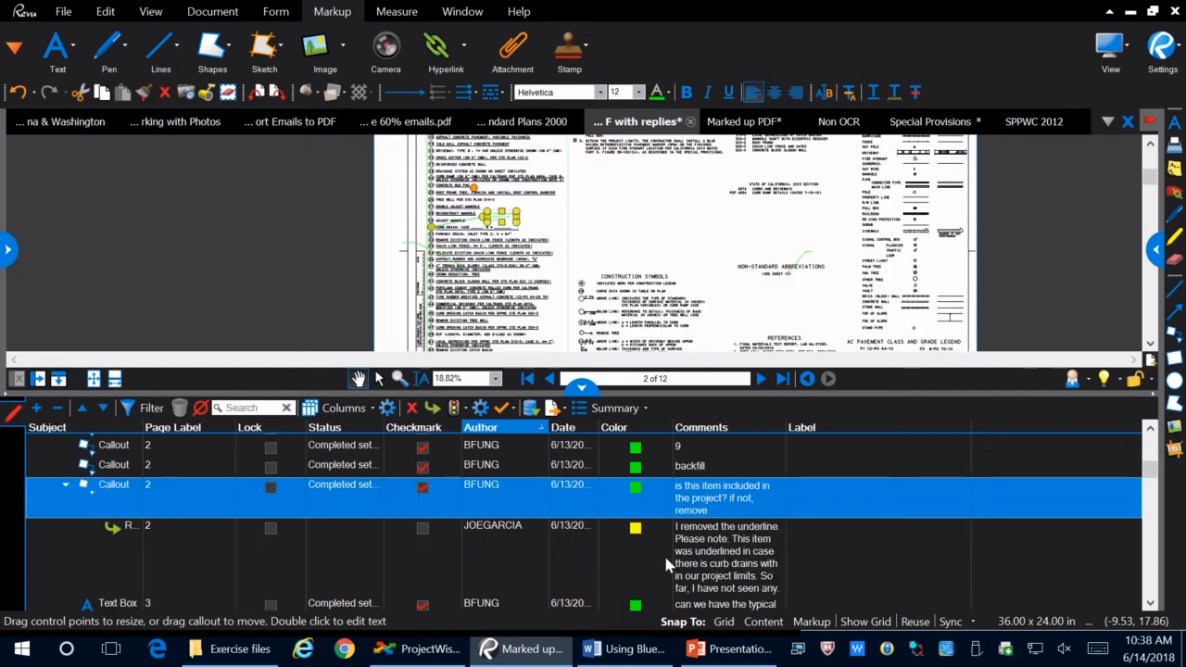
pyautogui.click(540, 533)
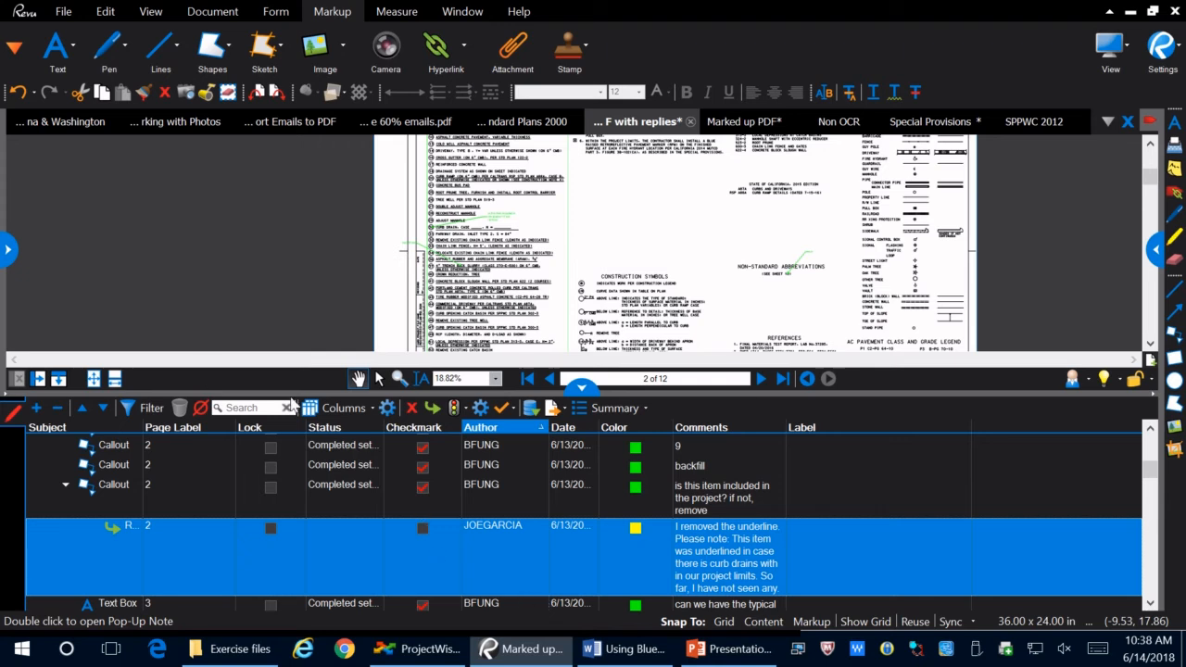
# Sort the Markups list by status and view the status options available for the first page 1 callout
pyautogui.scroll(-1, 321, 425)
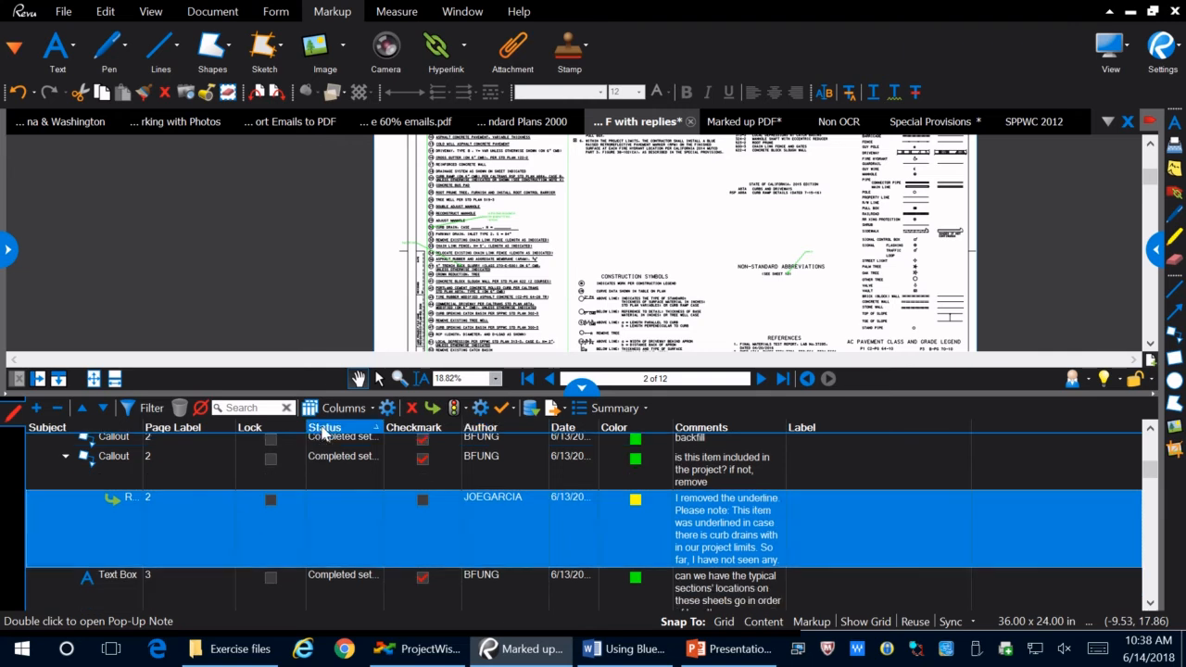
pyautogui.scroll(5, 344, 539)
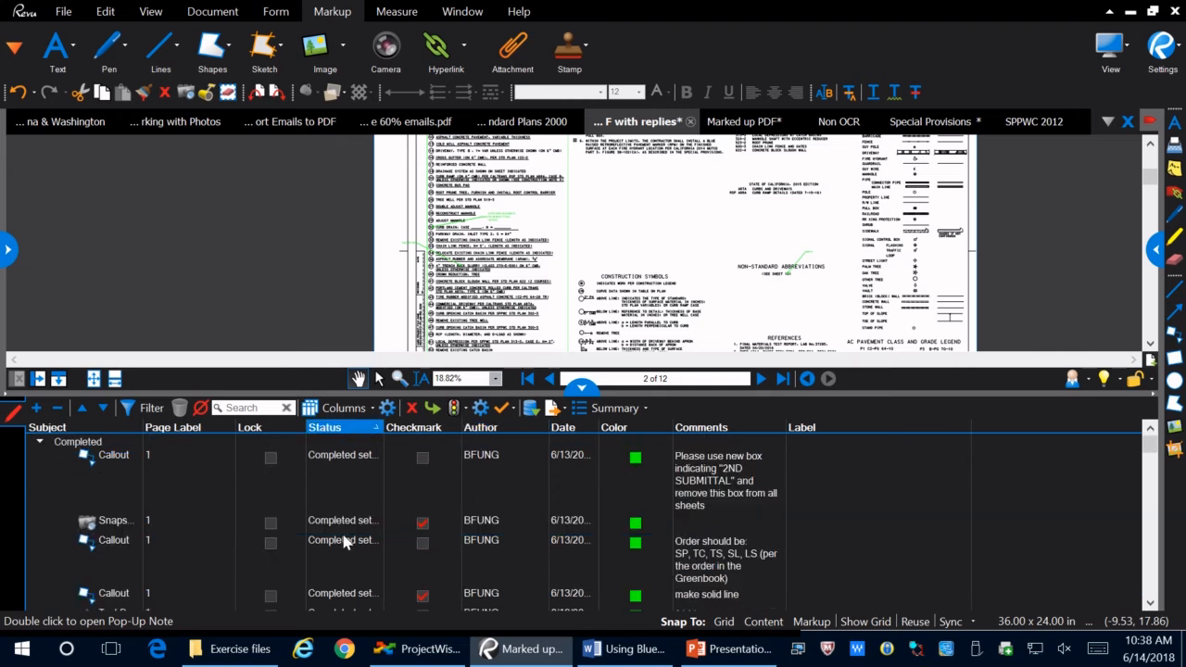
pyautogui.click(343, 456)
pyautogui.rightClick(341, 458)
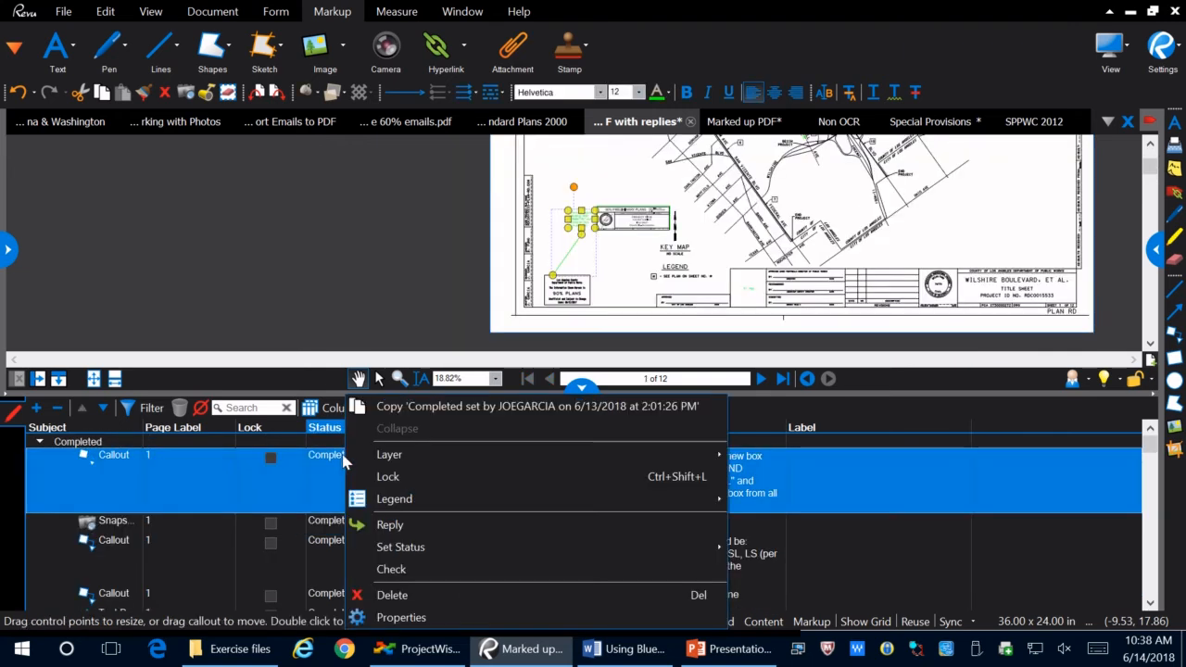
pyautogui.moveTo(562, 556)
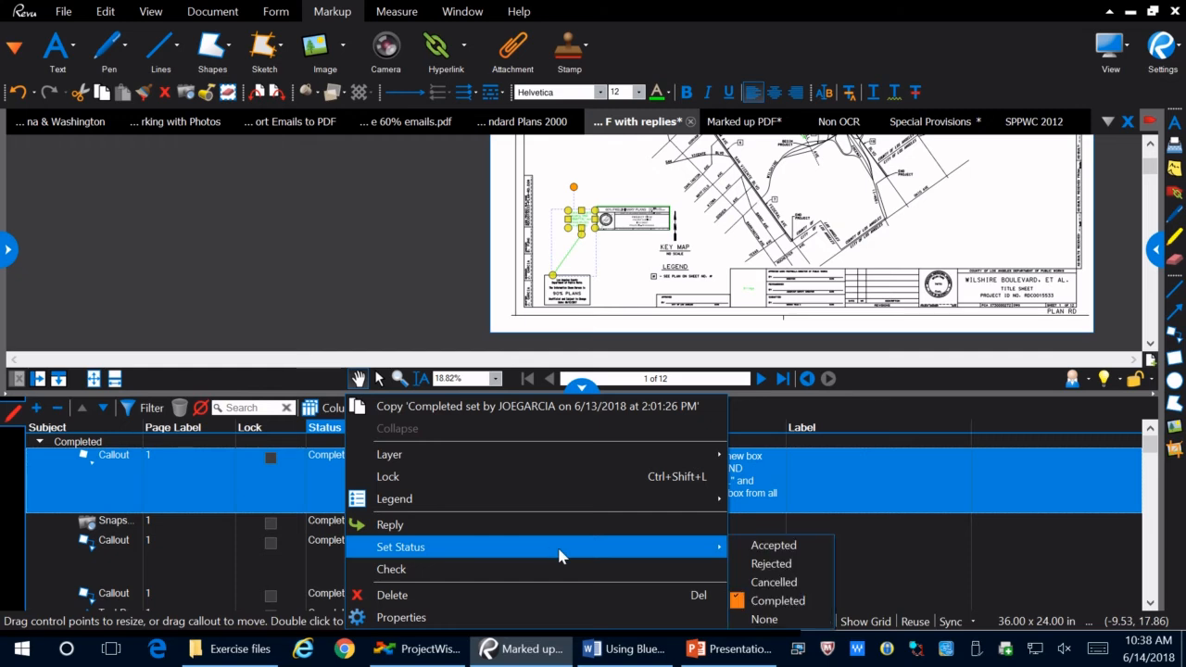
pyautogui.click(335, 369)
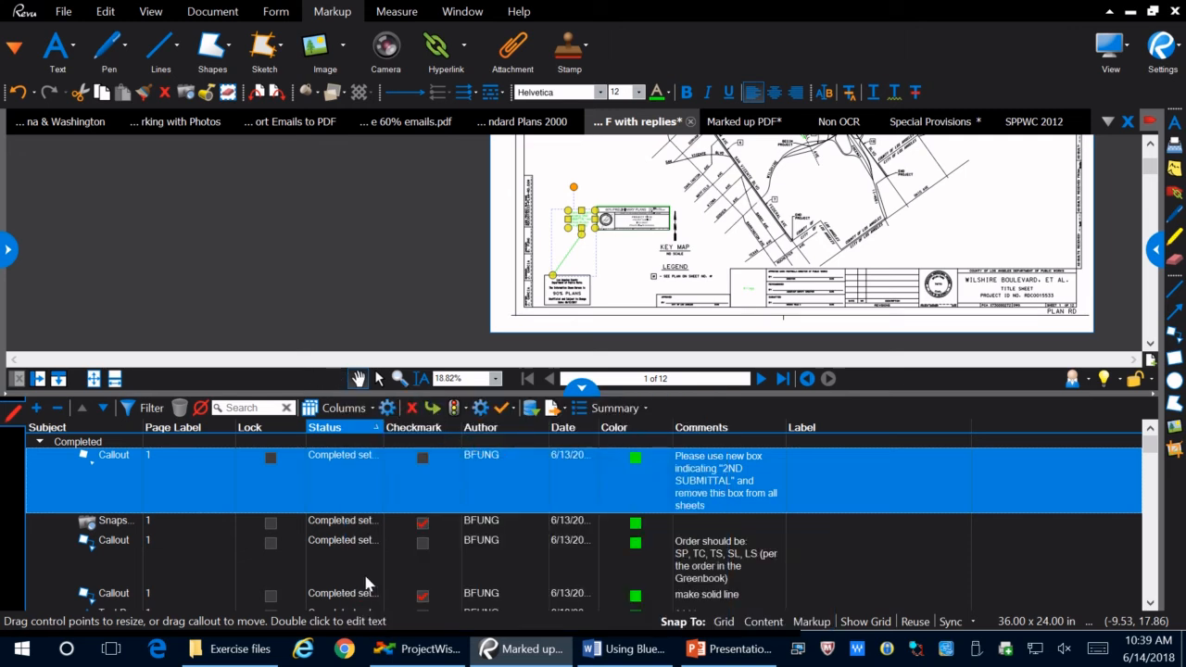
# Examine the summary export formats offered for the markups and check the Exercise files folder in File Explorer
pyautogui.click(612, 409)
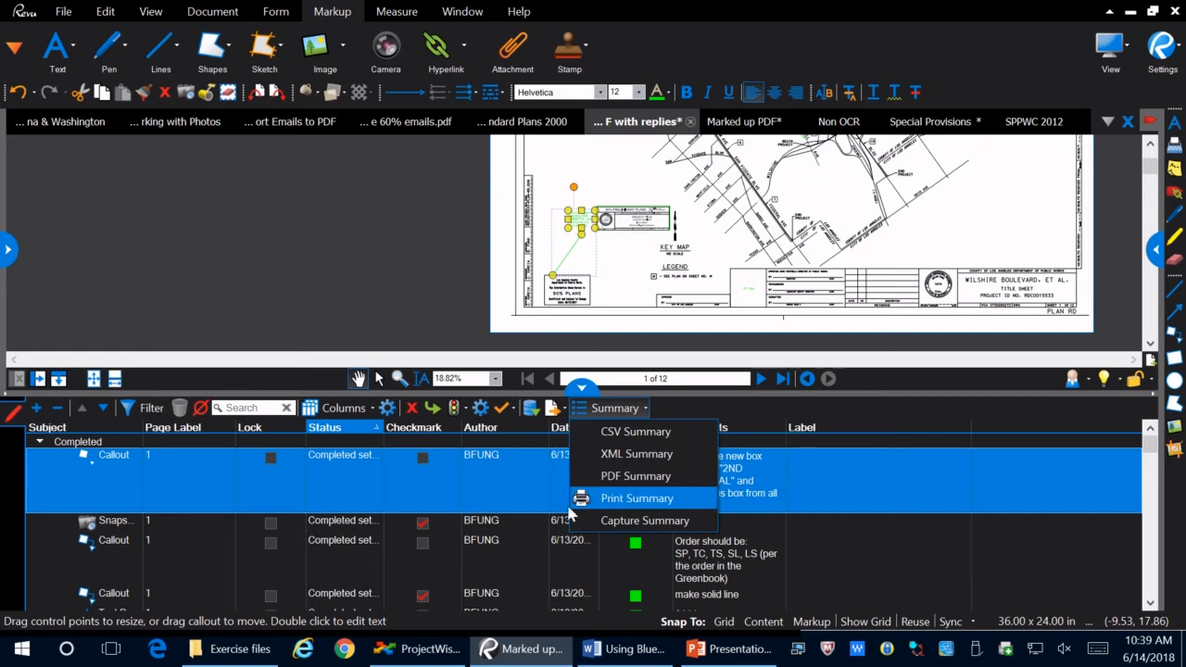
pyautogui.click(208, 652)
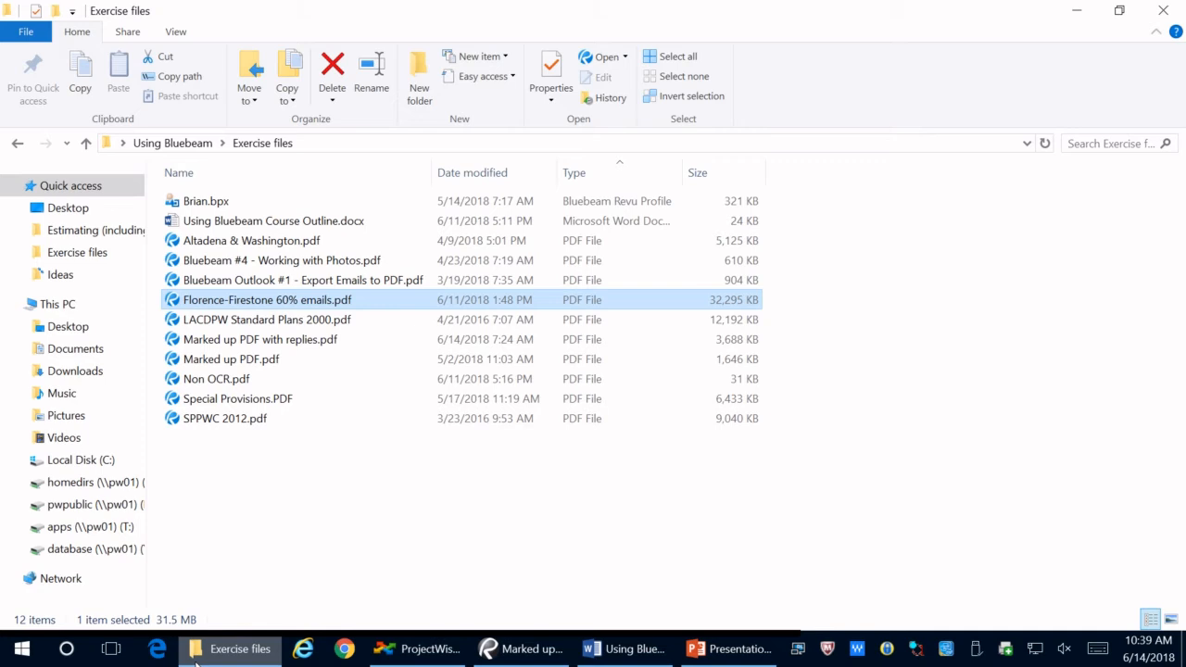
pyautogui.click(196, 651)
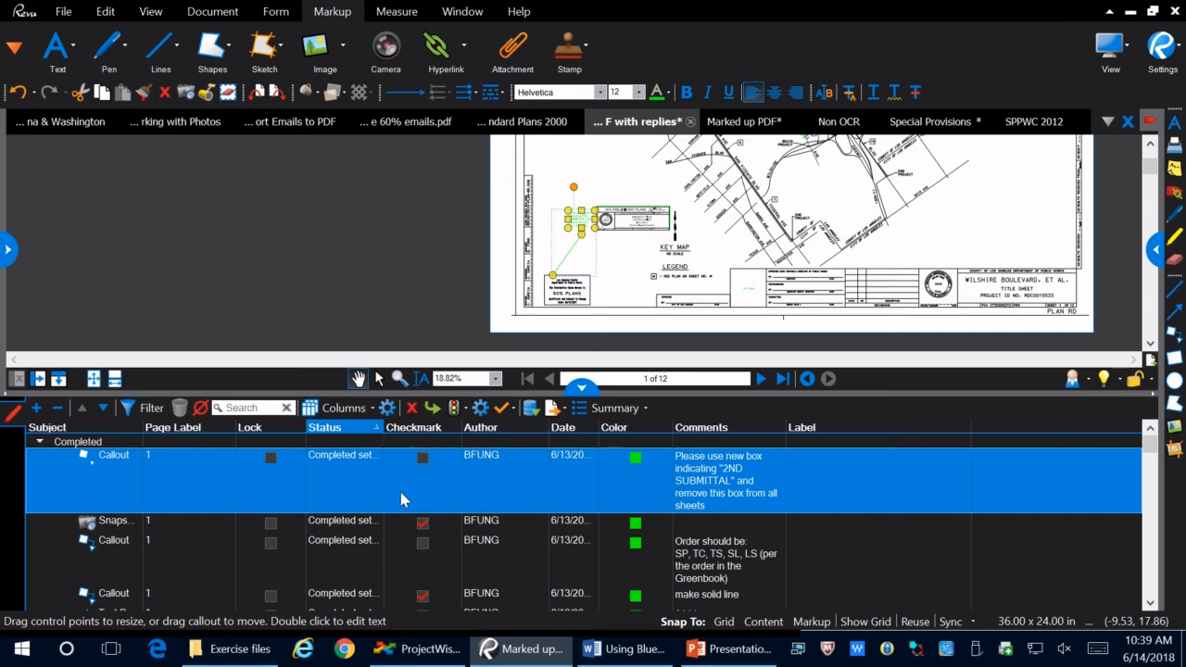
pyautogui.click(614, 408)
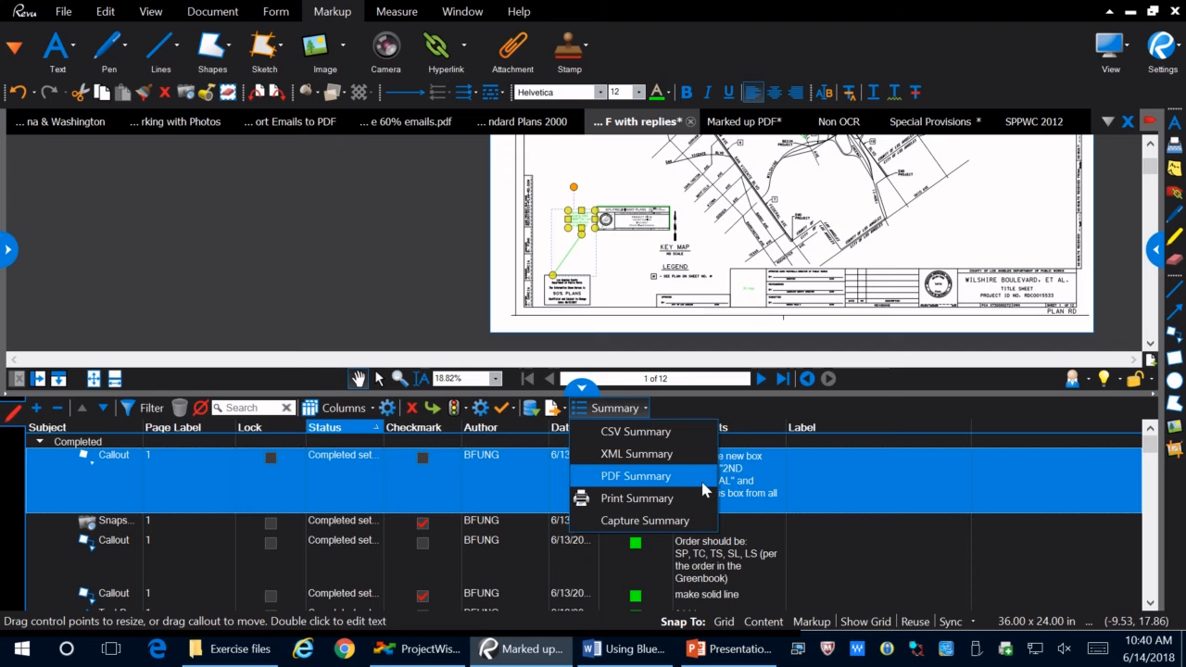
pyautogui.click(222, 482)
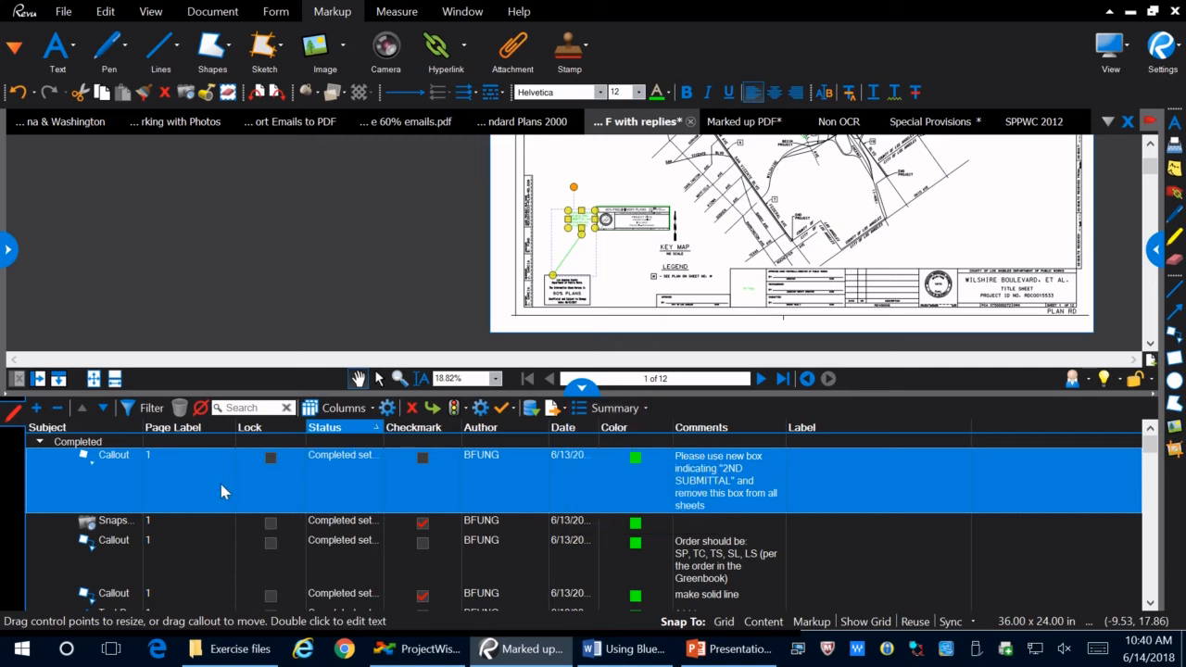
# Locate the page 2 callout that has a reply in the status-sorted list and view the comment and its reply
pyautogui.scroll(-3, 220, 485)
pyautogui.scroll(2, 219, 486)
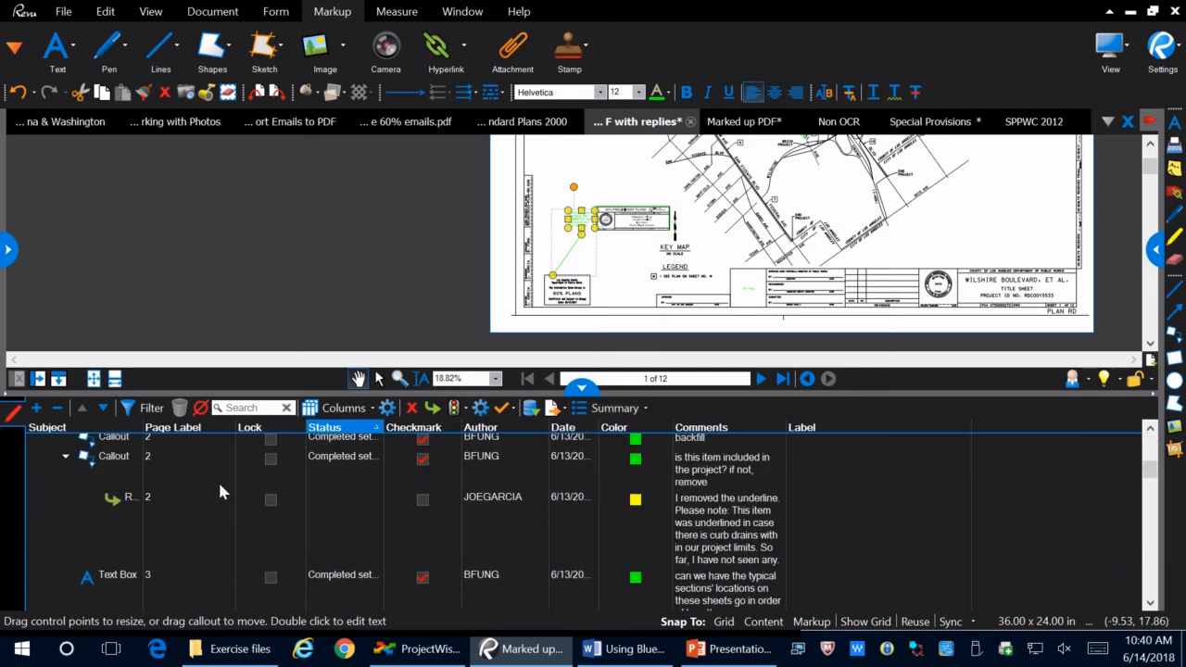
pyautogui.scroll(-3, 220, 491)
pyautogui.click(193, 498)
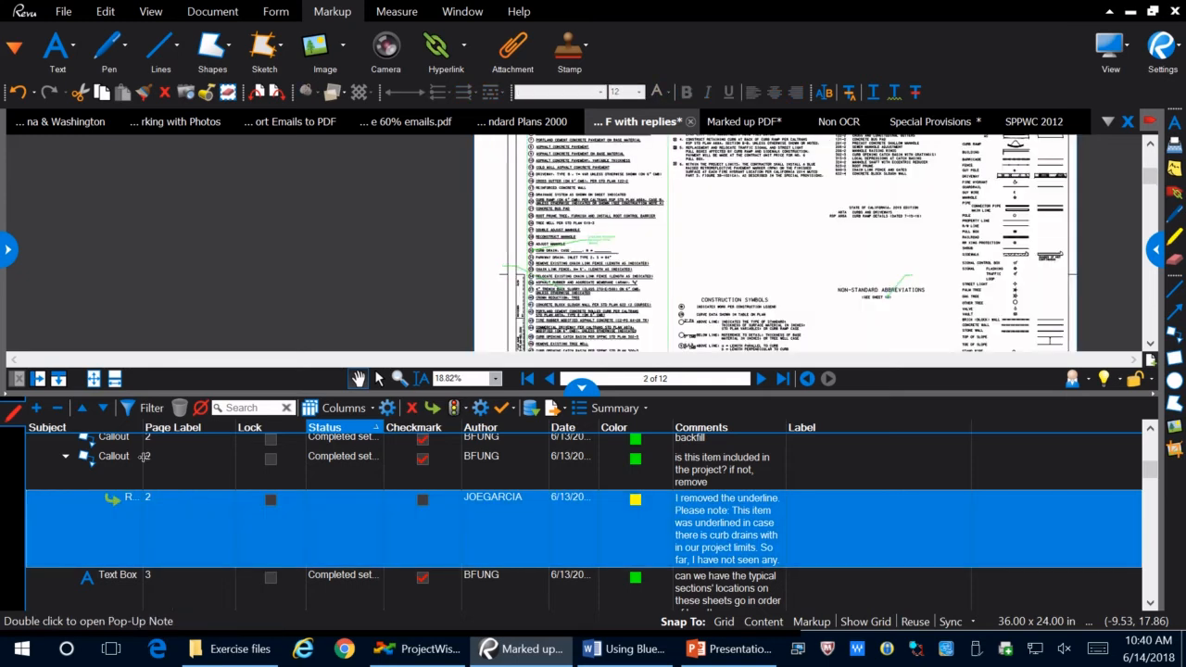
pyautogui.click(181, 470)
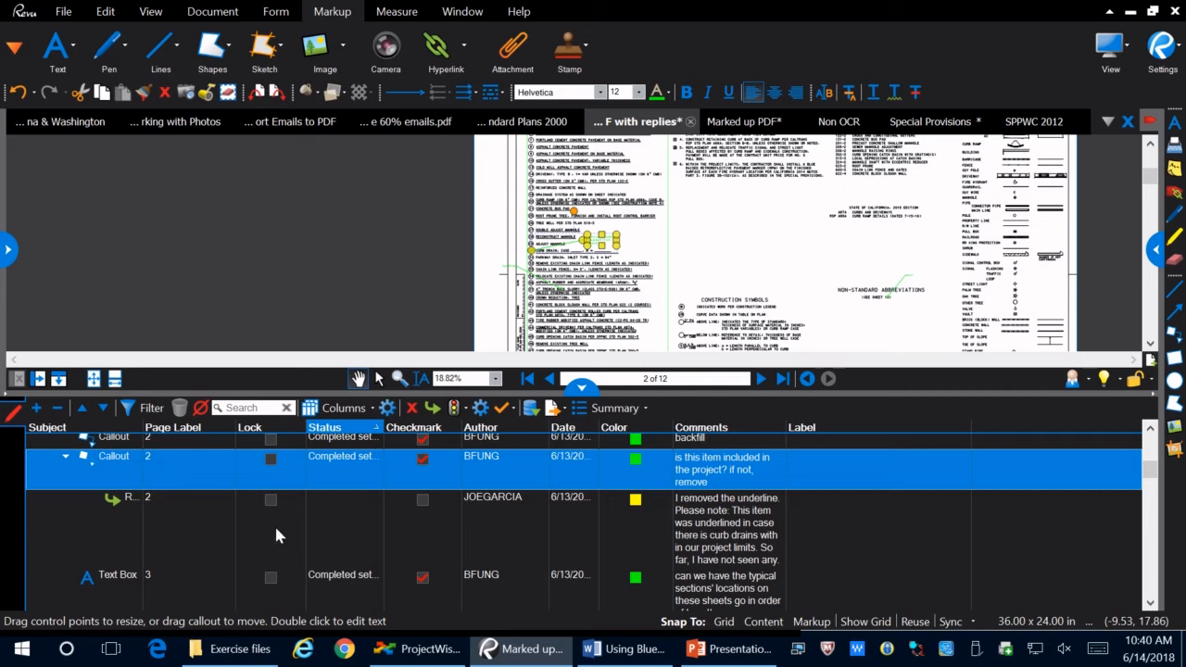
pyautogui.click(202, 510)
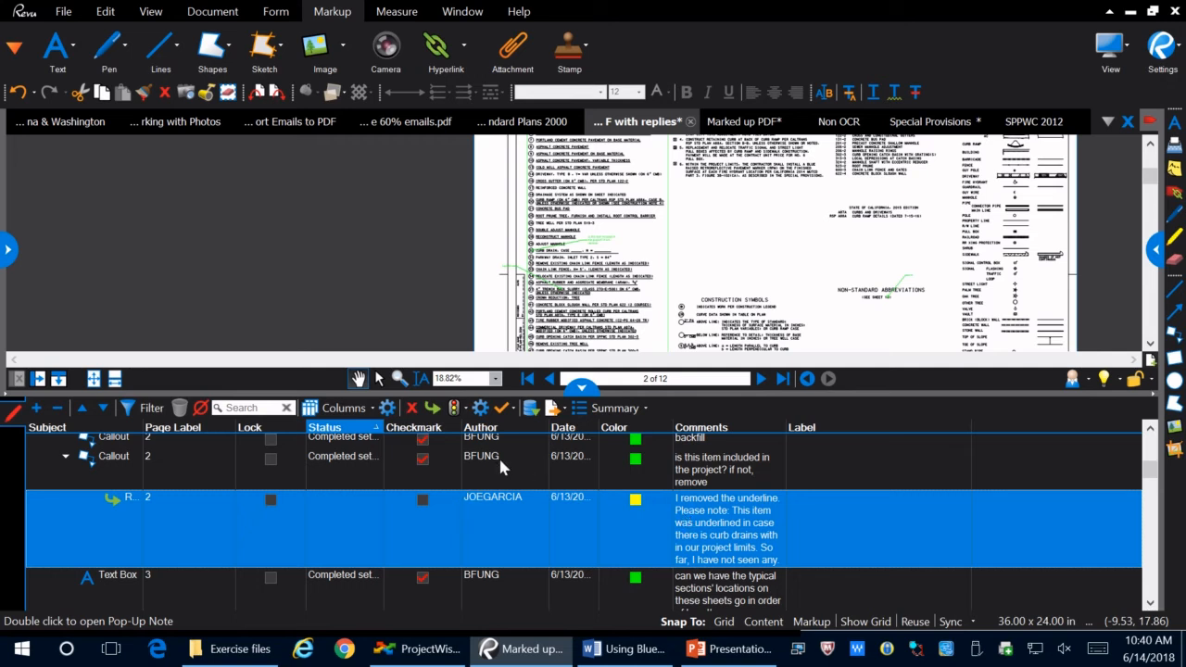
# Add a blank reply to the page 2 callout "list only items used" and close its note
pyautogui.scroll(2, 264, 507)
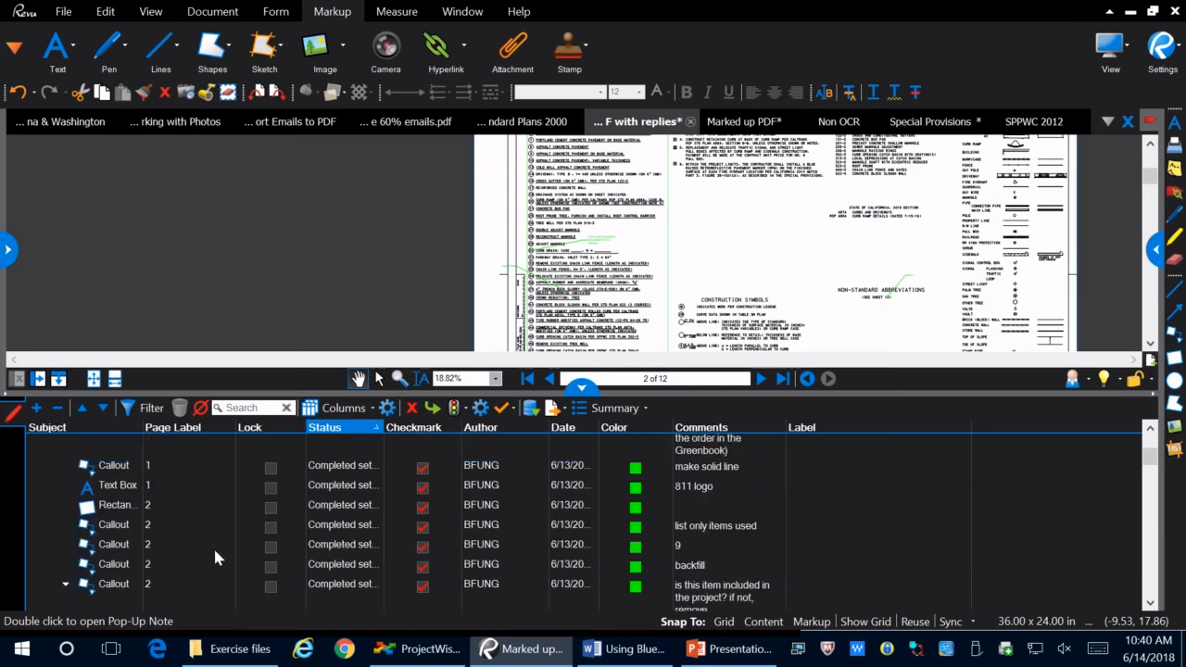
pyautogui.click(223, 526)
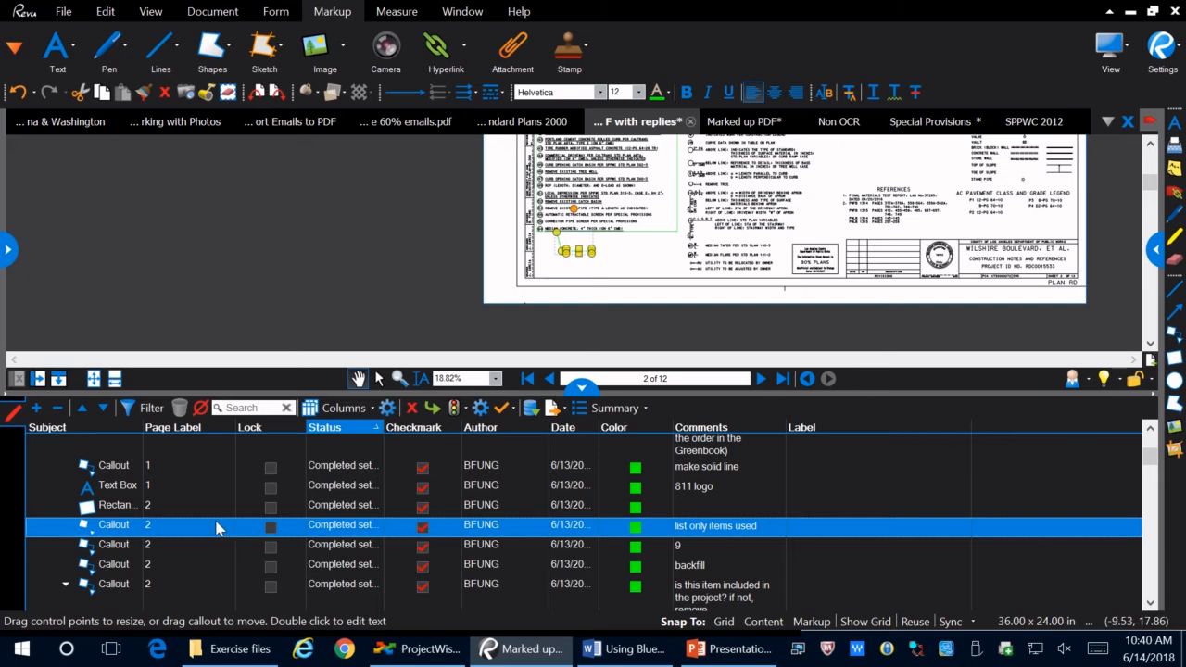
pyautogui.rightClick(218, 527)
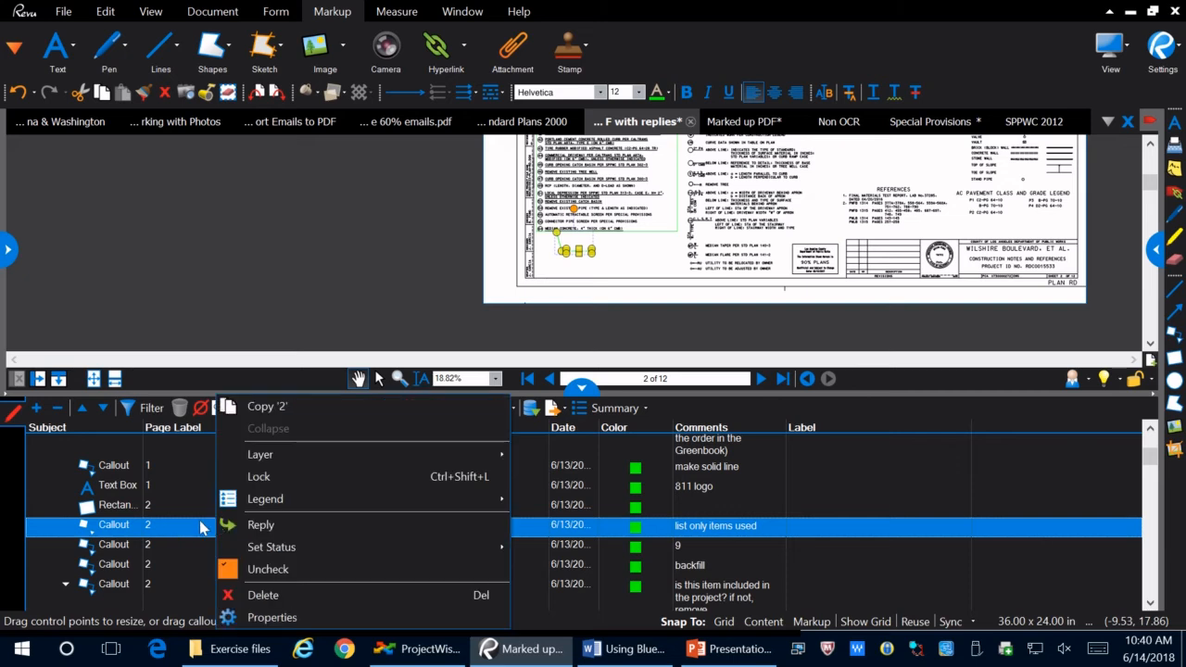
pyautogui.click(158, 525)
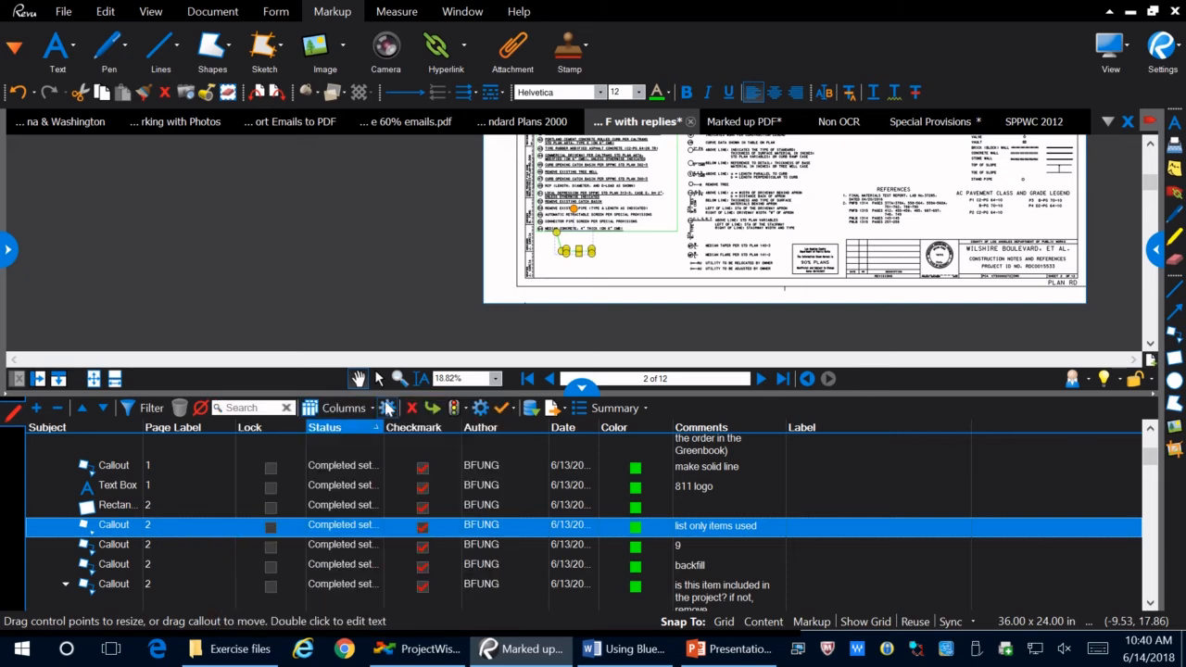
pyautogui.click(432, 407)
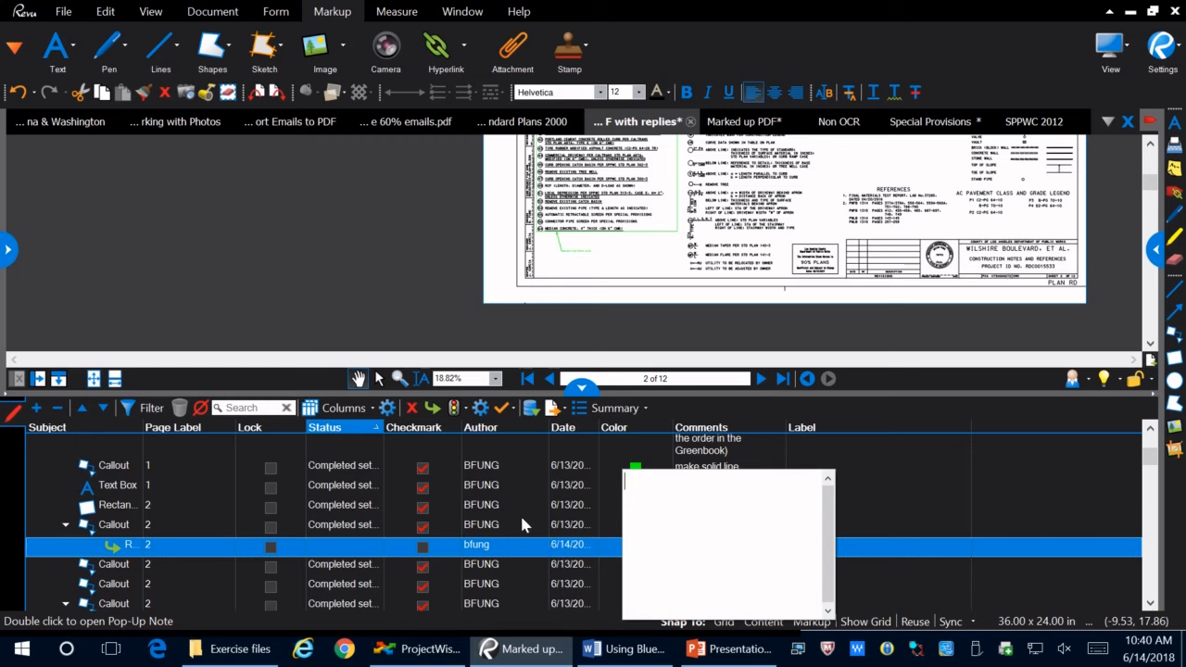
pyautogui.click(508, 558)
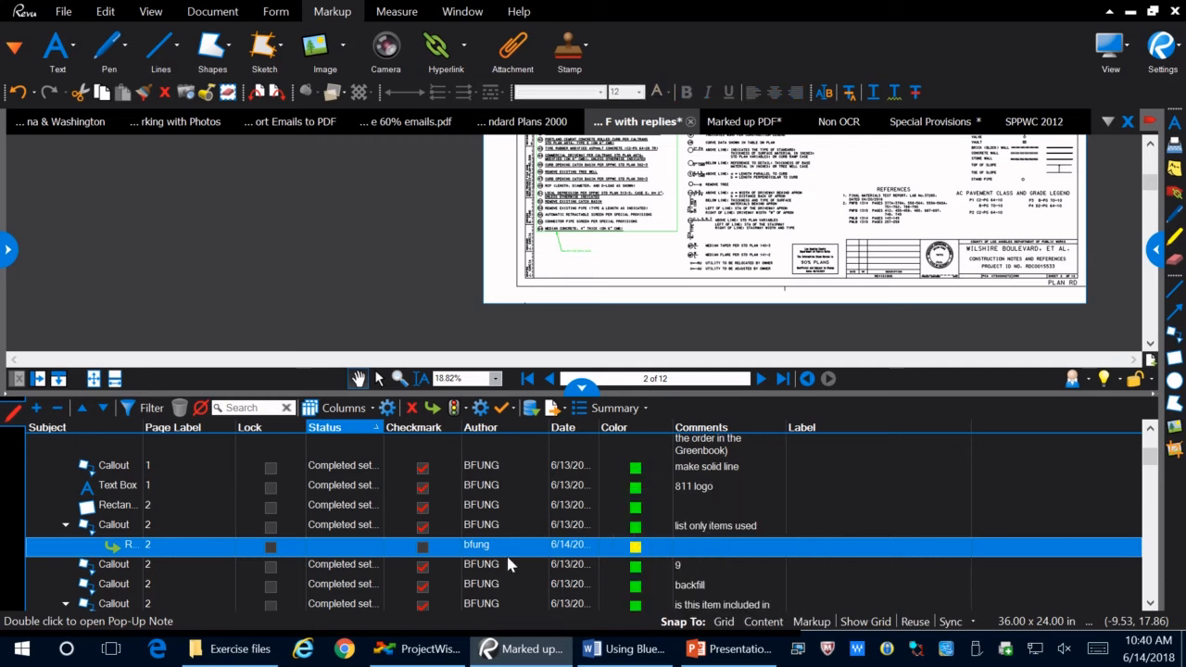
# Find and select the reply beginning "I removed the underline" in the Markups list to read it
pyautogui.scroll(3, 681, 543)
pyautogui.scroll(-3, 712, 576)
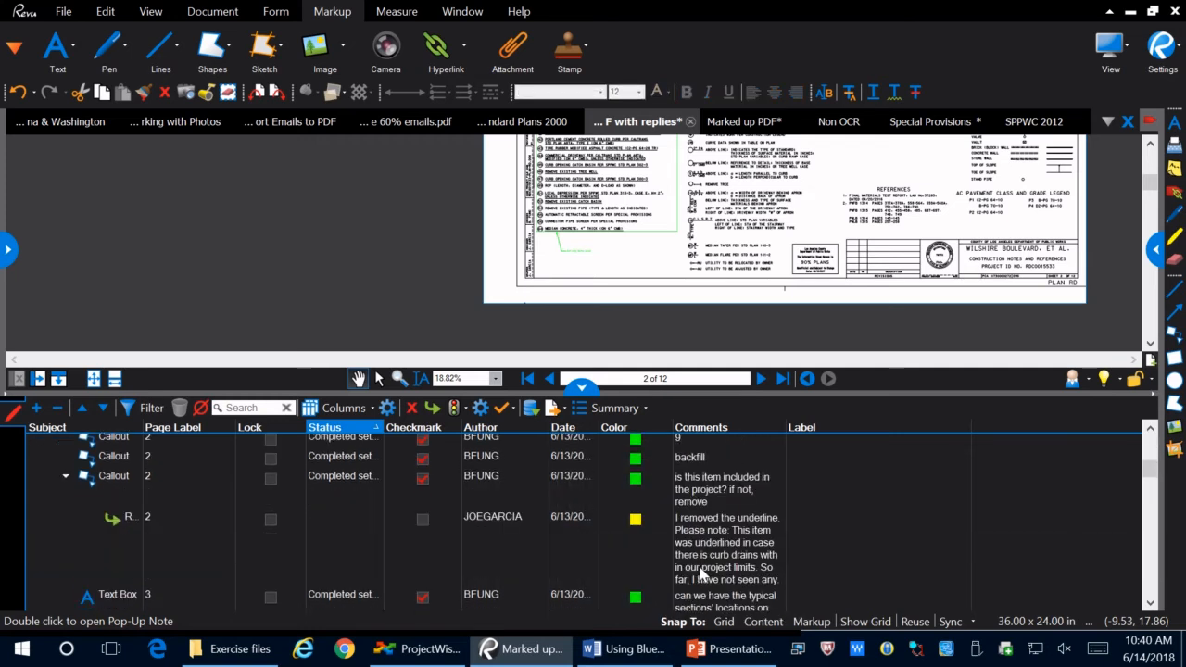
pyautogui.click(728, 553)
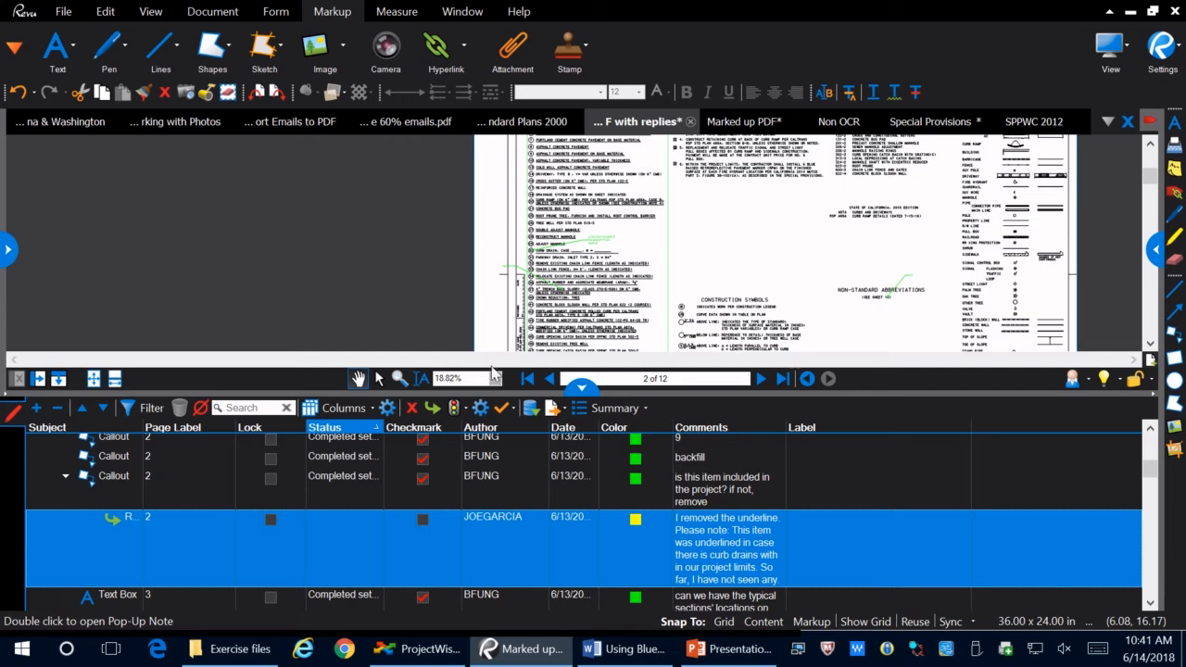
# Examine the Manage Status settings, including the new model entry and the Review model's states, and leave without saving
pyautogui.click(481, 407)
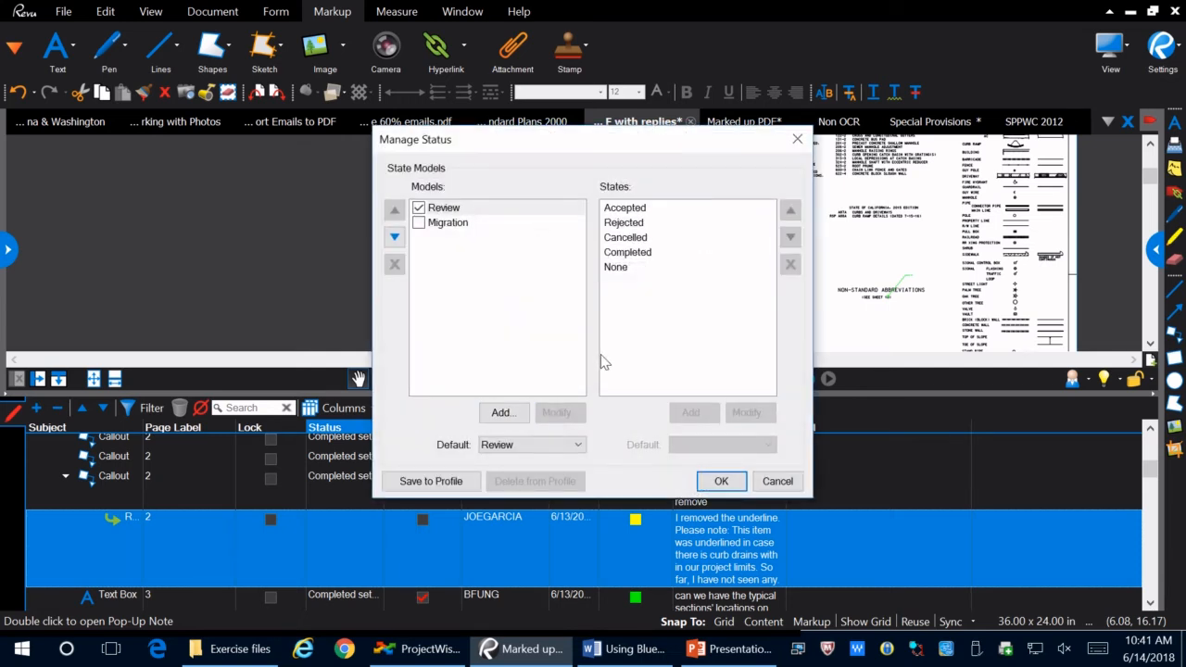
pyautogui.click(500, 412)
pyautogui.moveTo(519, 252); pyautogui.dragTo(554, 320)
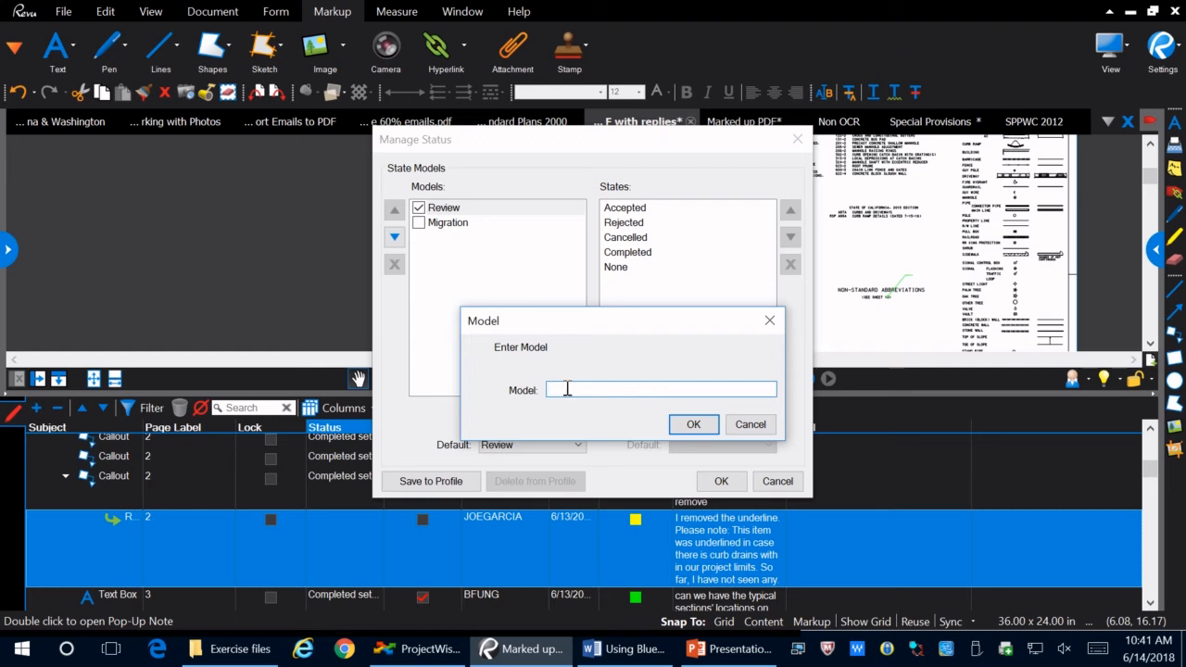
pyautogui.click(753, 431)
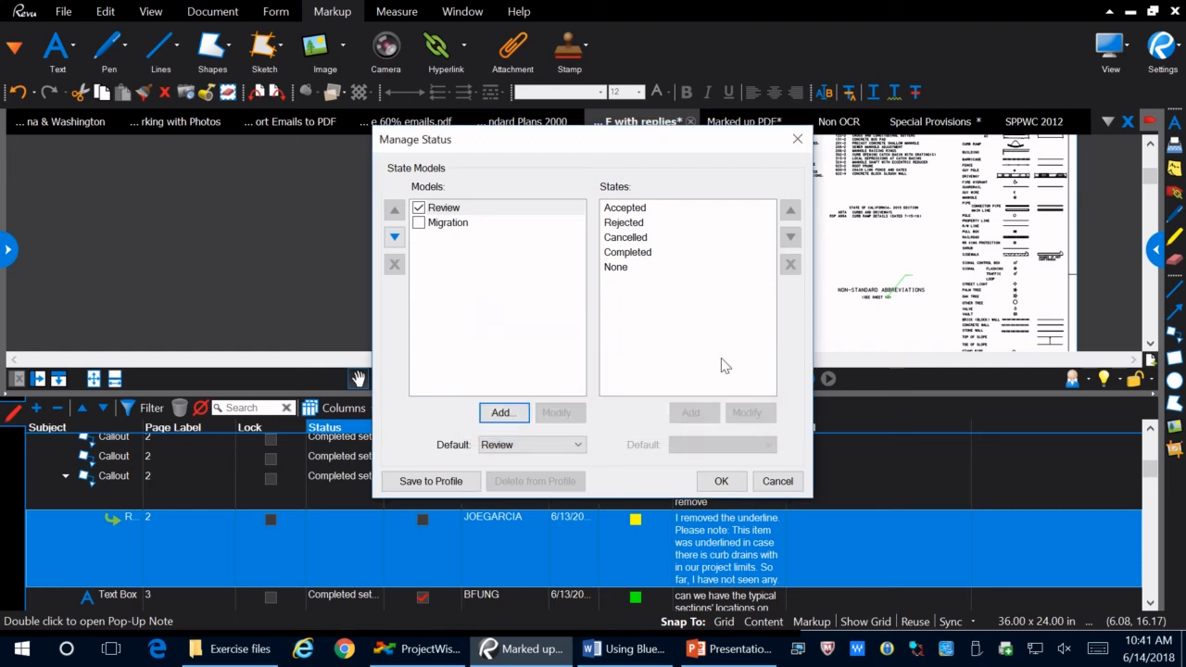
pyautogui.click(670, 271)
pyautogui.click(675, 315)
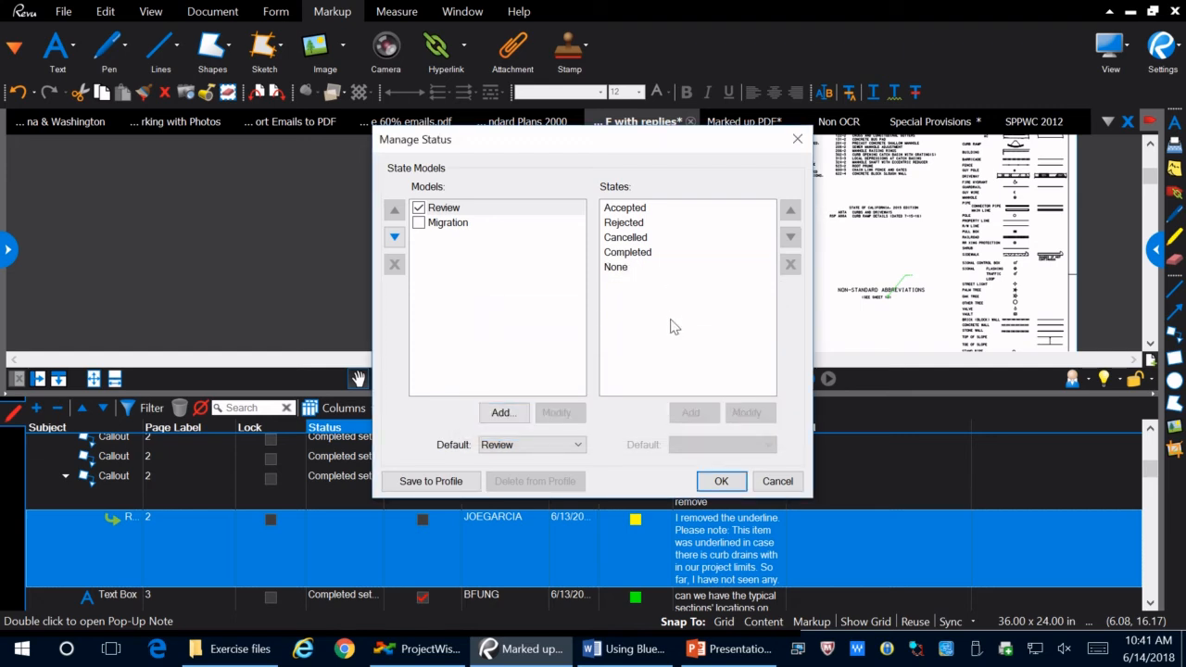
pyautogui.click(546, 261)
pyautogui.click(517, 213)
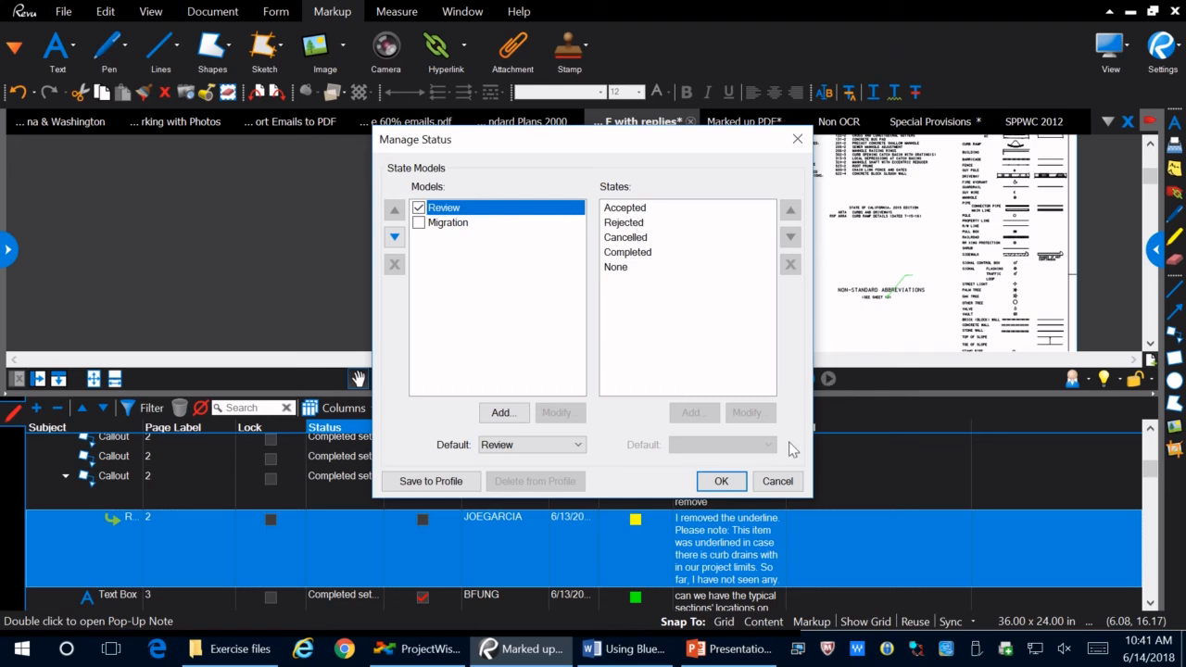
pyautogui.click(776, 481)
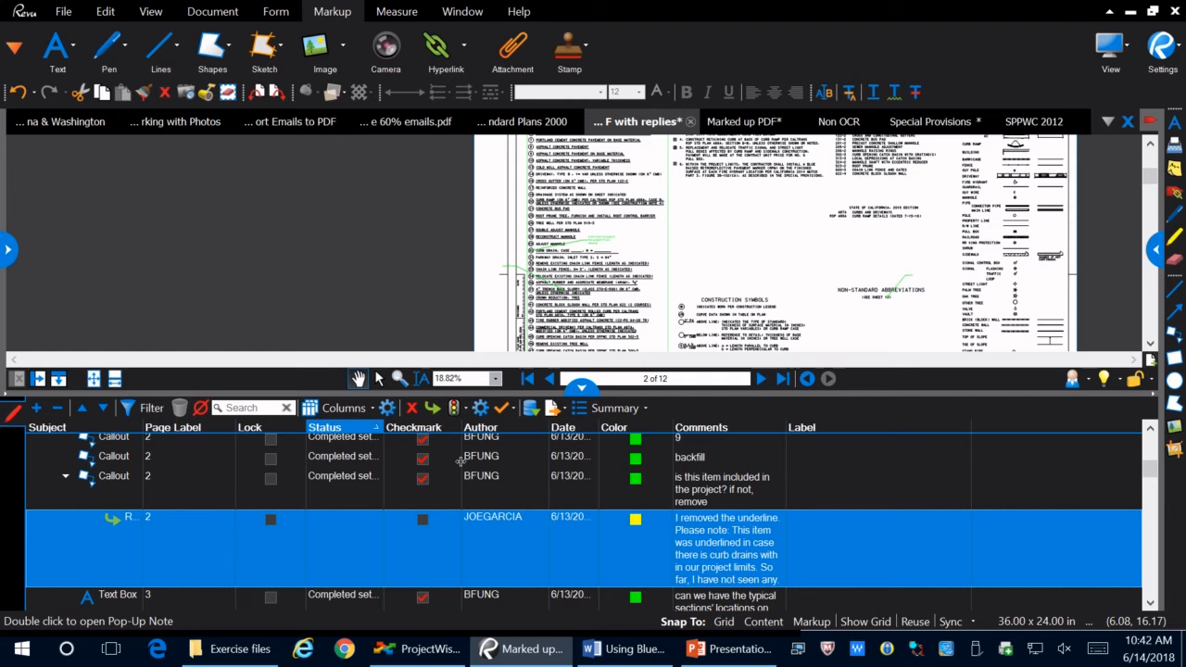
# Open a WebTab showing the intranet home page and hide the Markups list
pyautogui.click(64, 11)
pyautogui.click(673, 51)
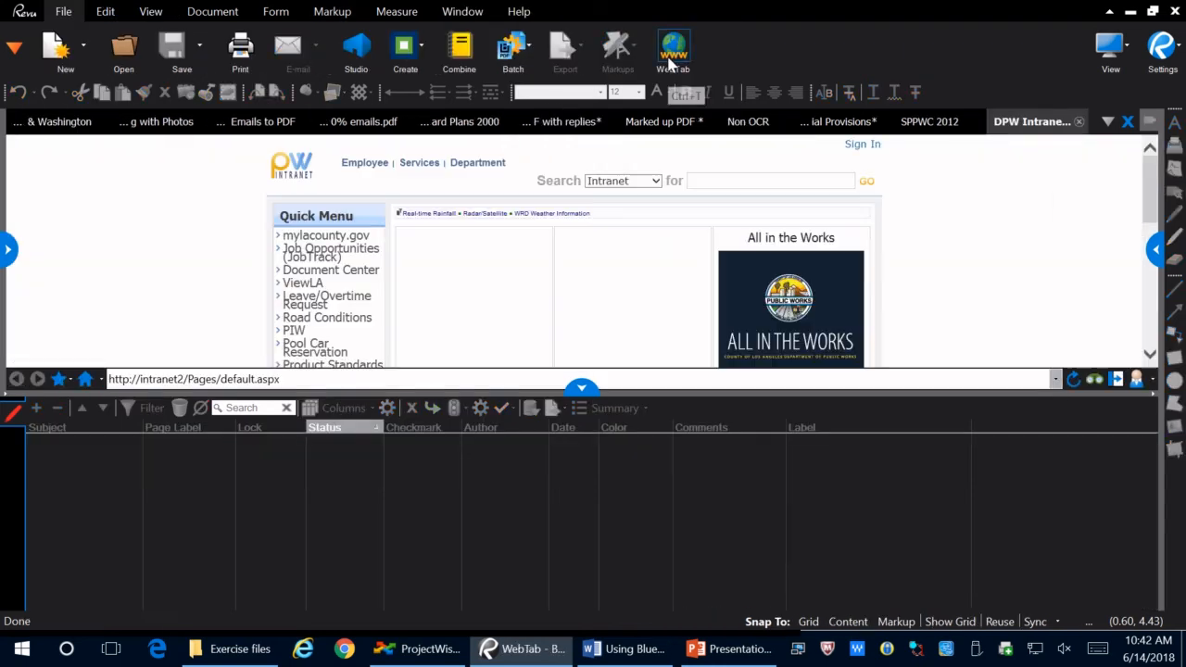
pyautogui.click(581, 387)
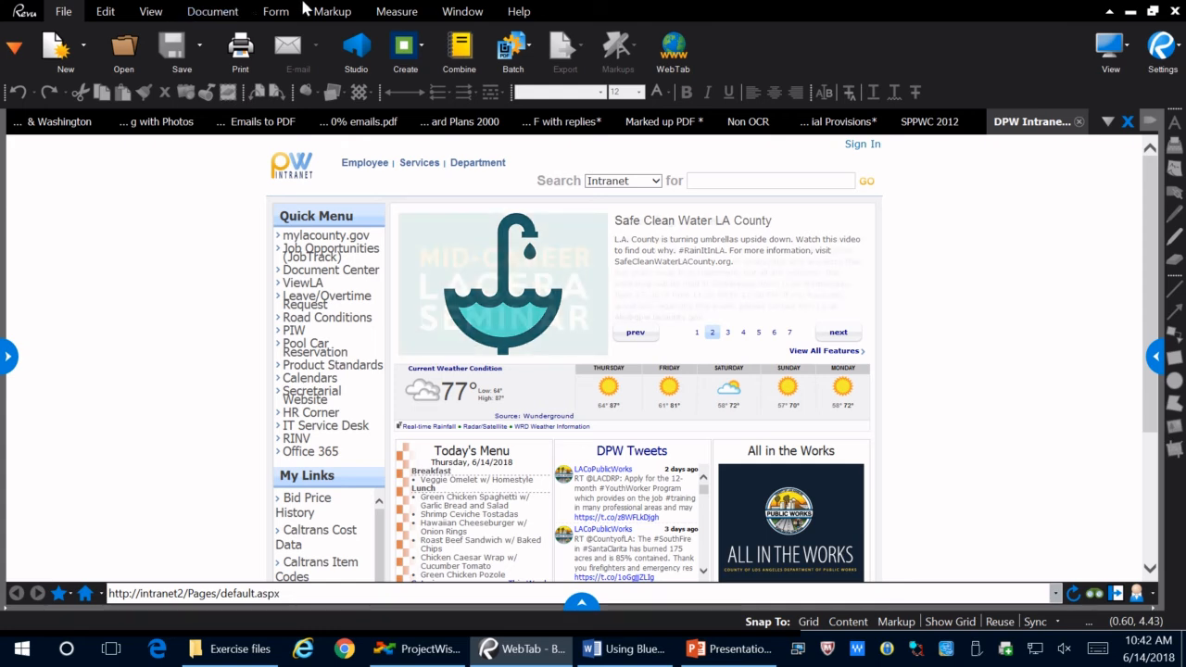
pyautogui.click(331, 11)
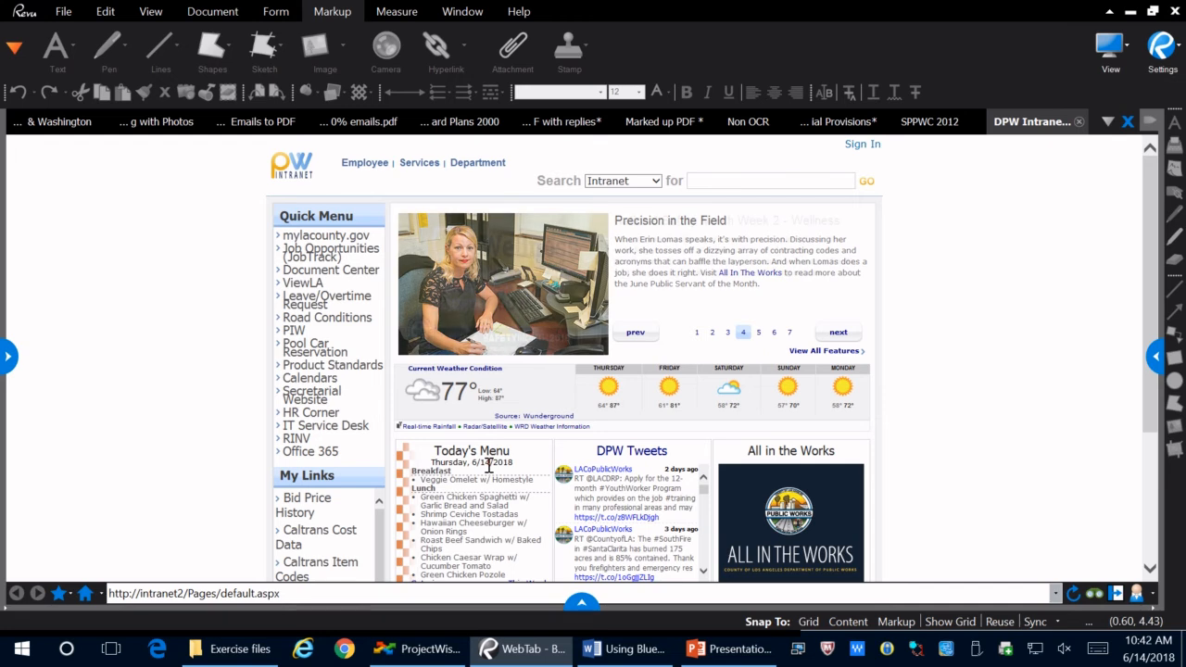
pyautogui.click(105, 12)
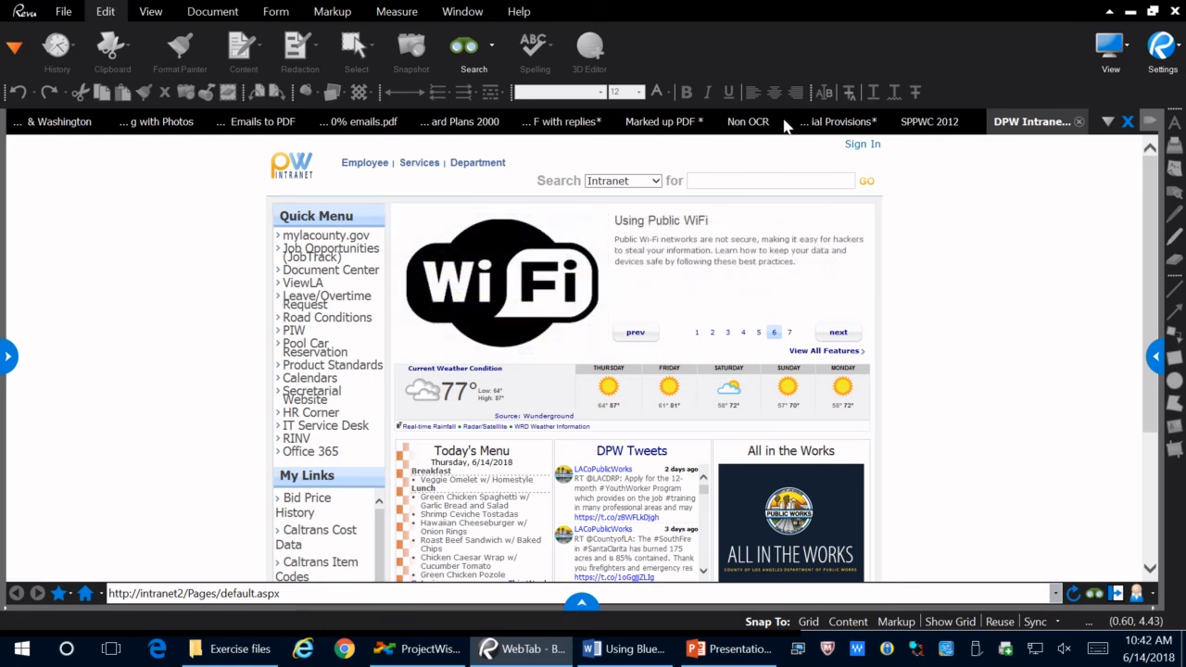
# Place a screenshot of the web page on page 2 of the Marked up PDF, reposition it, and delete it
pyautogui.click(681, 130)
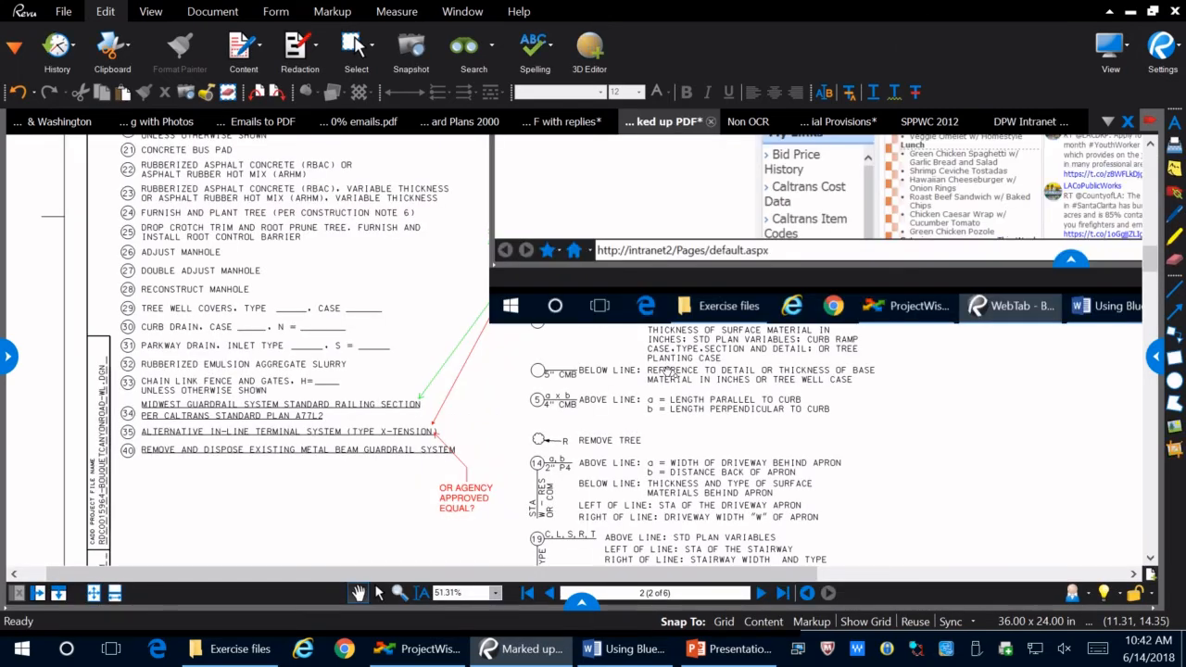
pyautogui.scroll(-5, 675, 307)
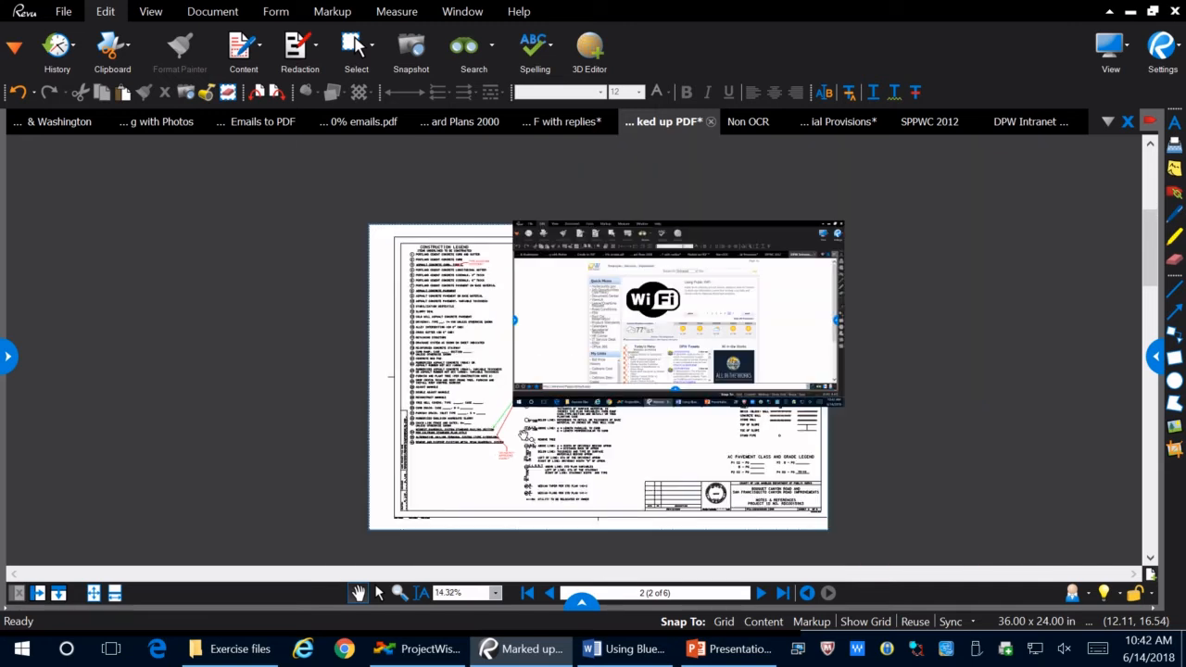
pyautogui.moveTo(674, 307); pyautogui.dragTo(579, 406)
pyautogui.scroll(2, 420, 369)
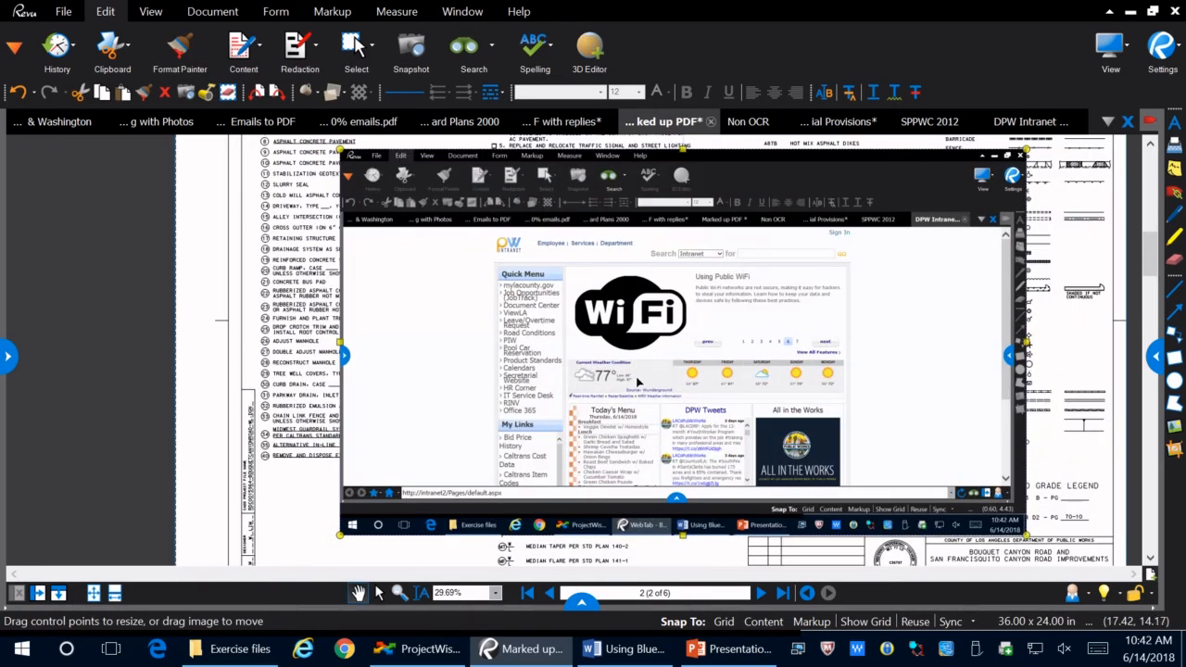
pyautogui.press('Delete')
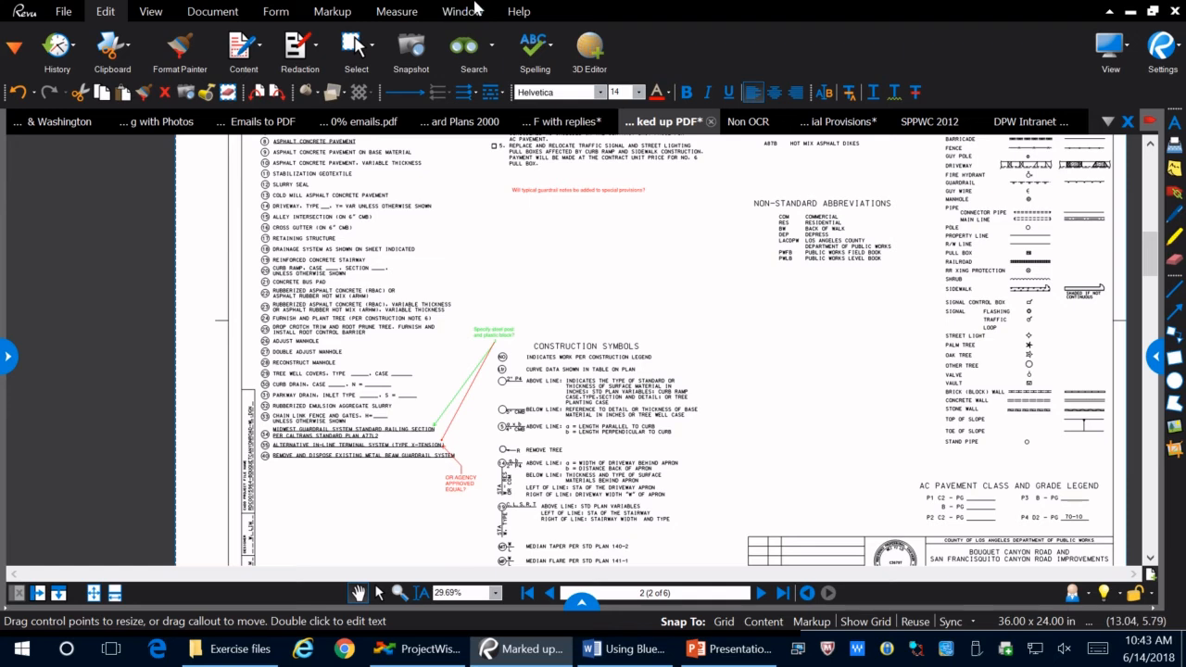
# Take a snapshot of the AC Pavement Class and Grade Legend block on page 2
pyautogui.click(422, 73)
pyautogui.scroll(-3, 607, 225)
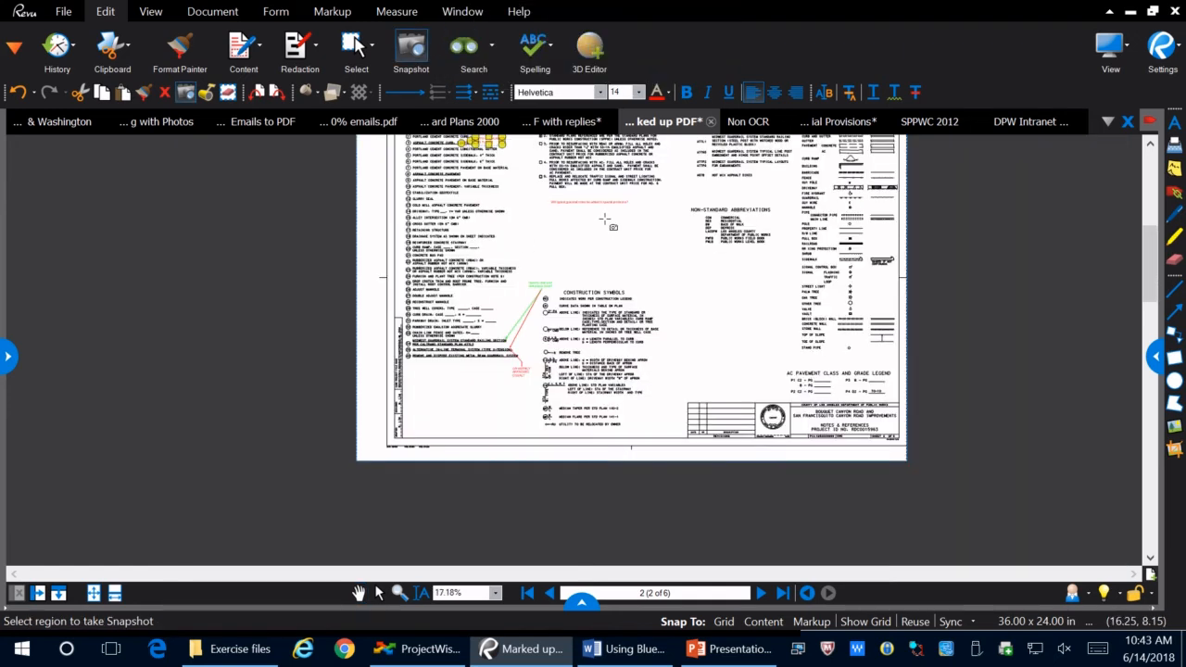
pyautogui.scroll(3, 807, 472)
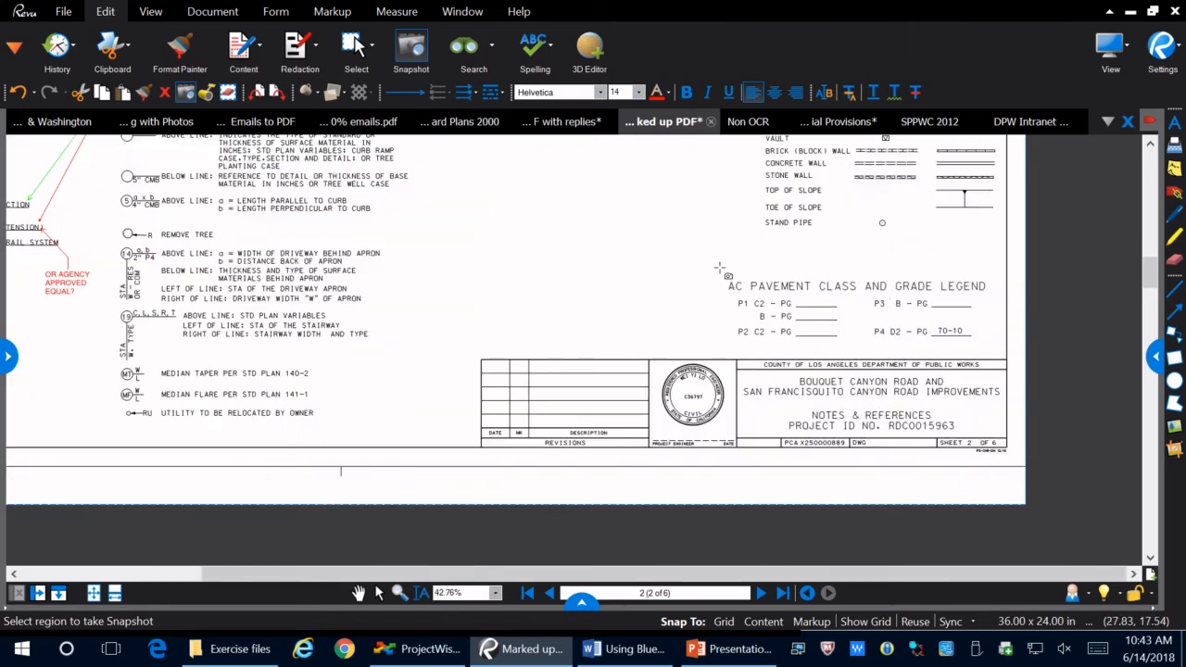
pyautogui.moveTo(720, 269)
pyautogui.mouseDown()
pyautogui.moveTo(1017, 371)
pyautogui.moveTo(1006, 348)
pyautogui.mouseUp()
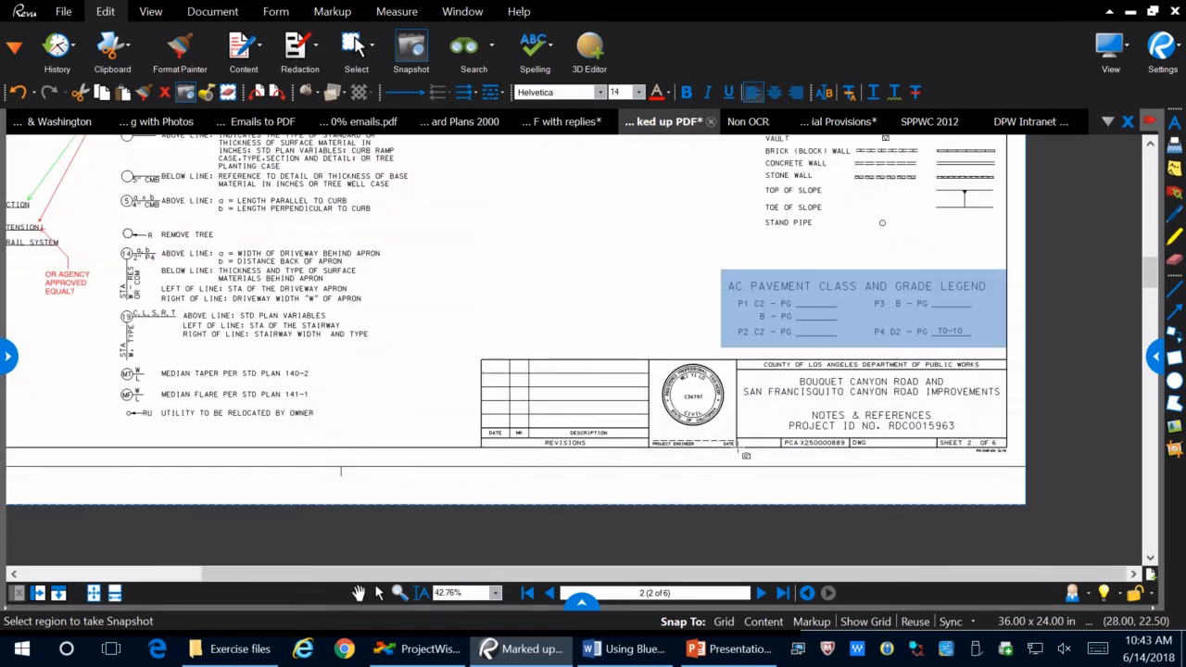
# Paste the legend snapshot on page 2, place it beside the Construction Symbols, and delete the pasted copy
pyautogui.scroll(-1, 340, 470)
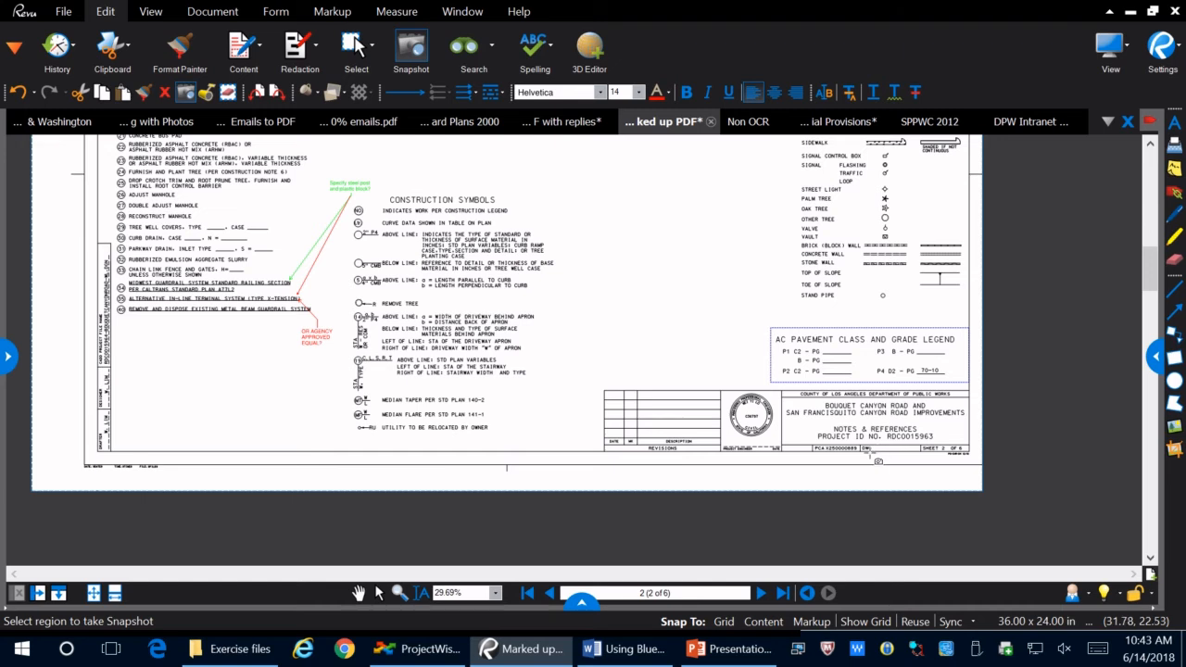
pyautogui.hotkey('ctrl', 'v')
pyautogui.scroll(-3, 740, 492)
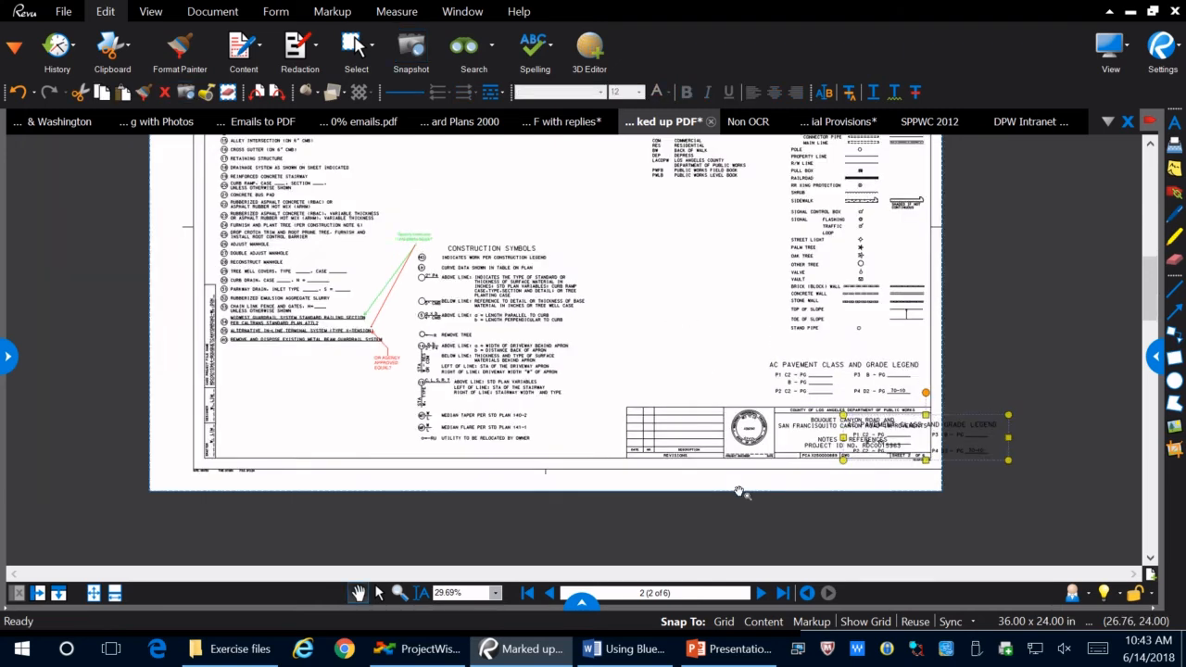
pyautogui.scroll(1, 895, 469)
pyautogui.scroll(3, 639, 340)
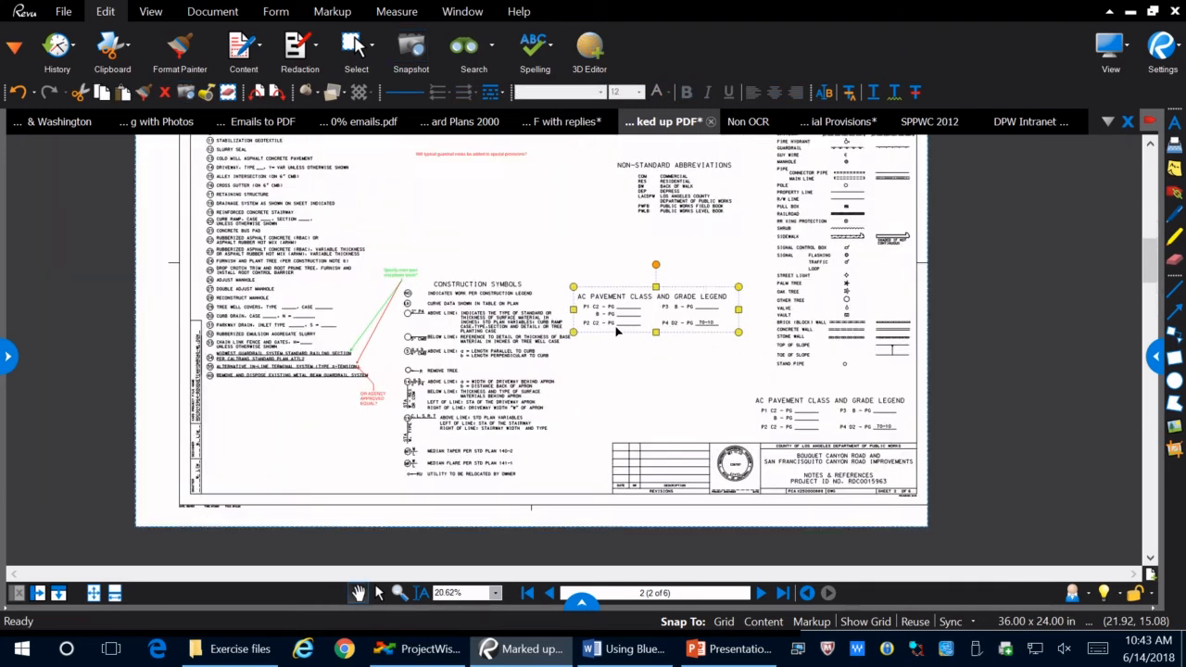
pyautogui.click(637, 326)
pyautogui.press('Delete')
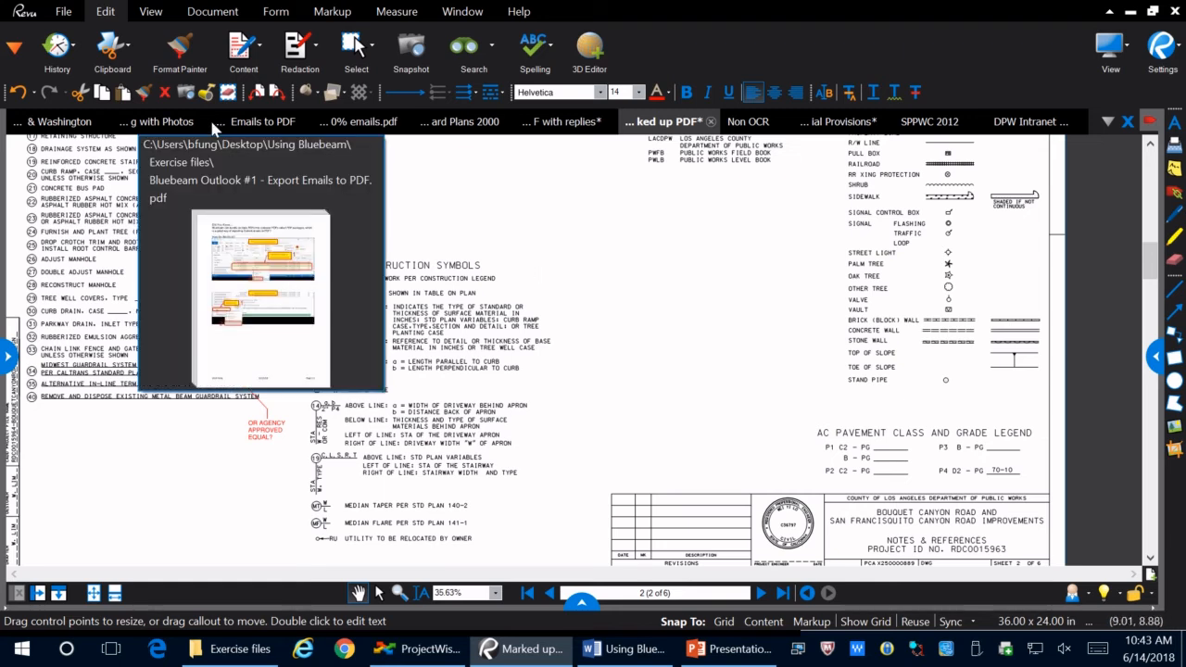
# Show the Markups list of the Marked up PDF to check its entries, and hide it again
pyautogui.click(104, 9)
pyautogui.scroll(-2, 422, 416)
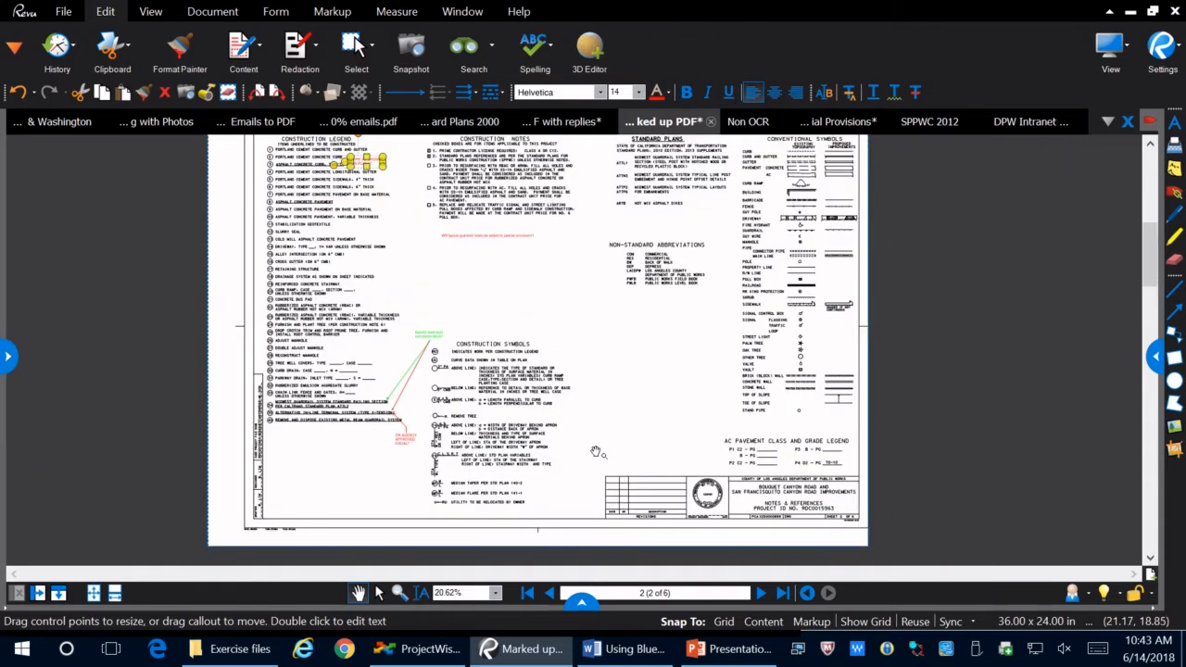
pyautogui.scroll(2, 423, 417)
pyautogui.click(581, 603)
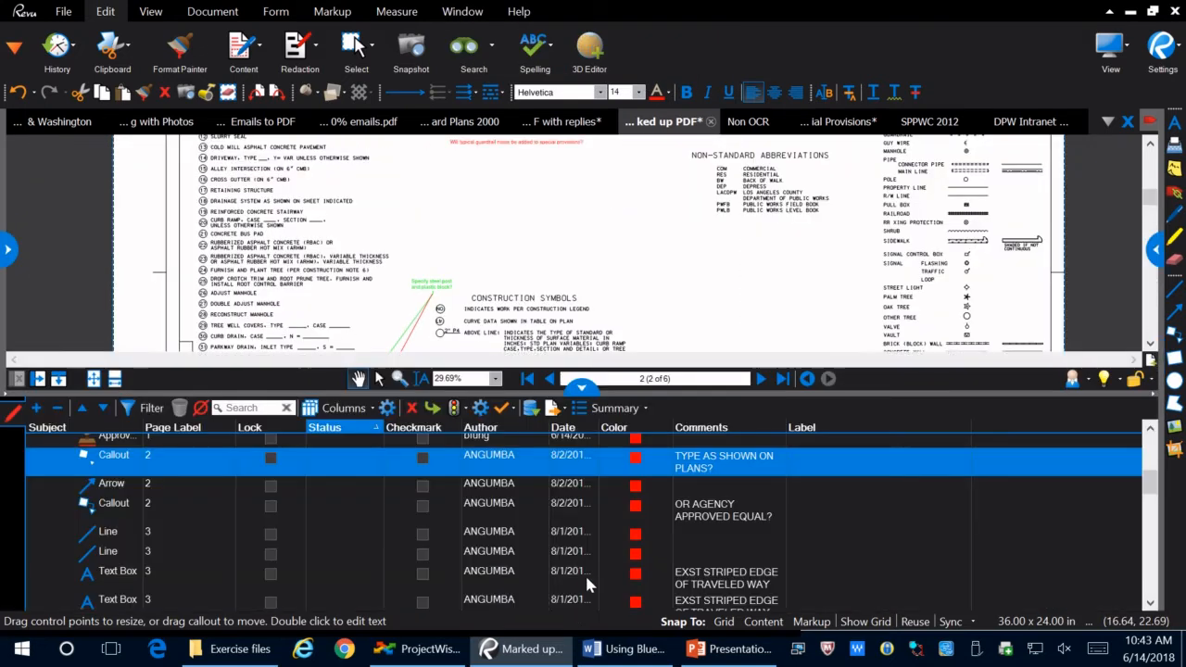
pyautogui.click(581, 387)
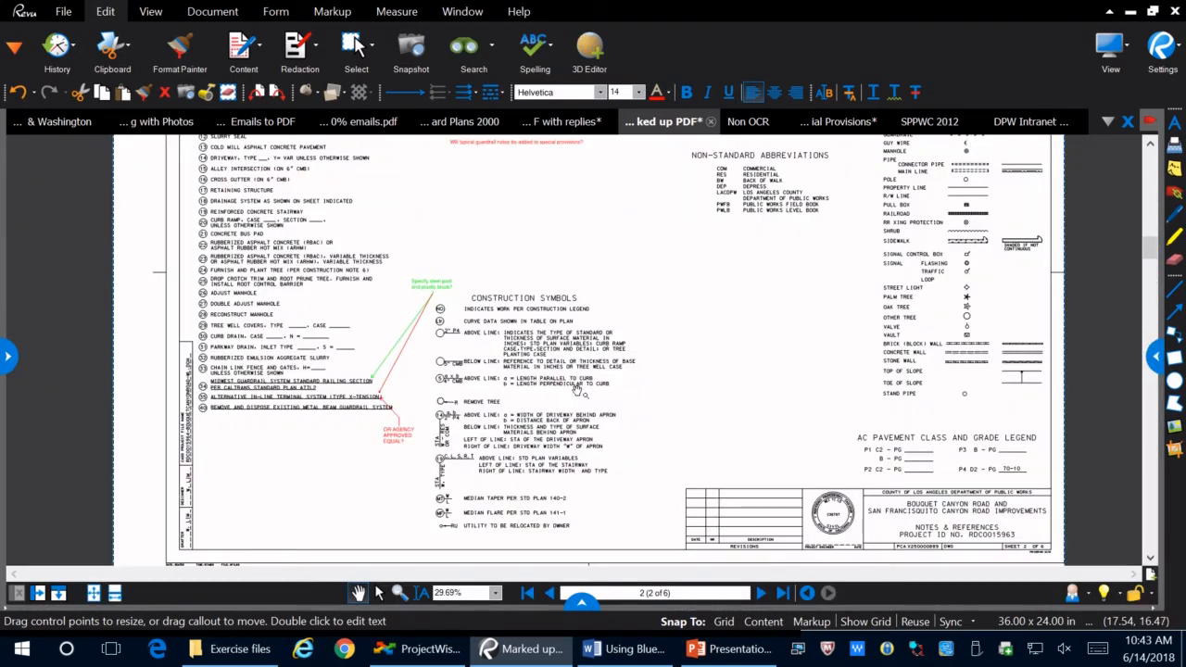
# Flatten all markups on all pages (1-6) of Marked up PDF.pdf
pyautogui.click(212, 11)
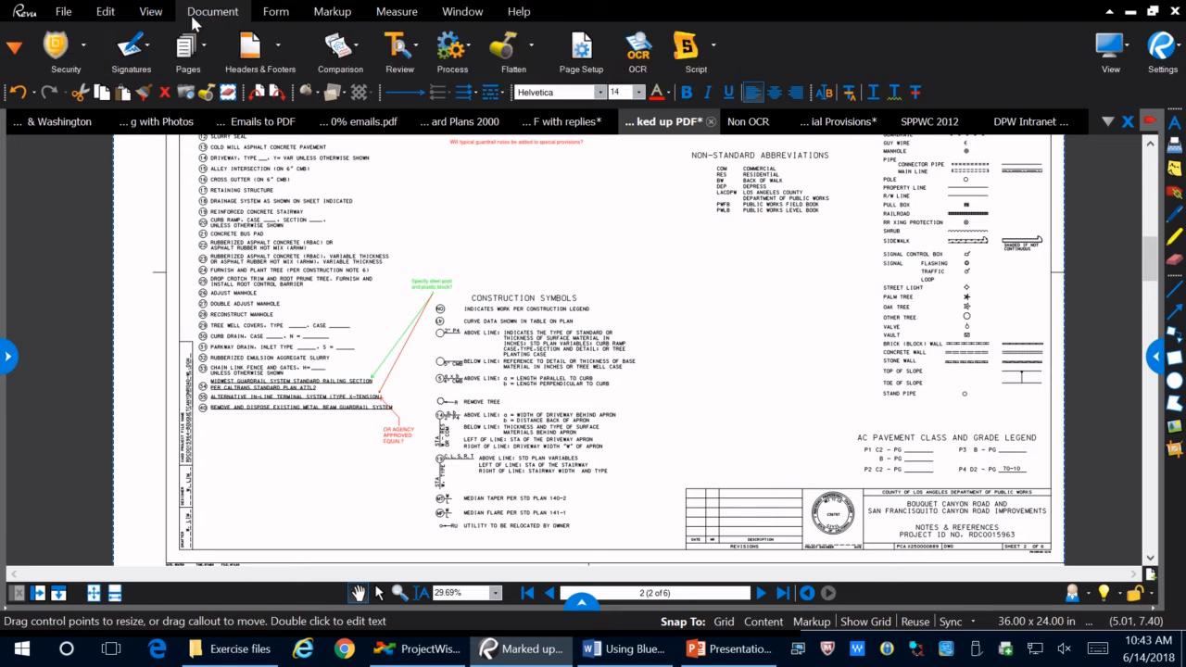
pyautogui.click(516, 57)
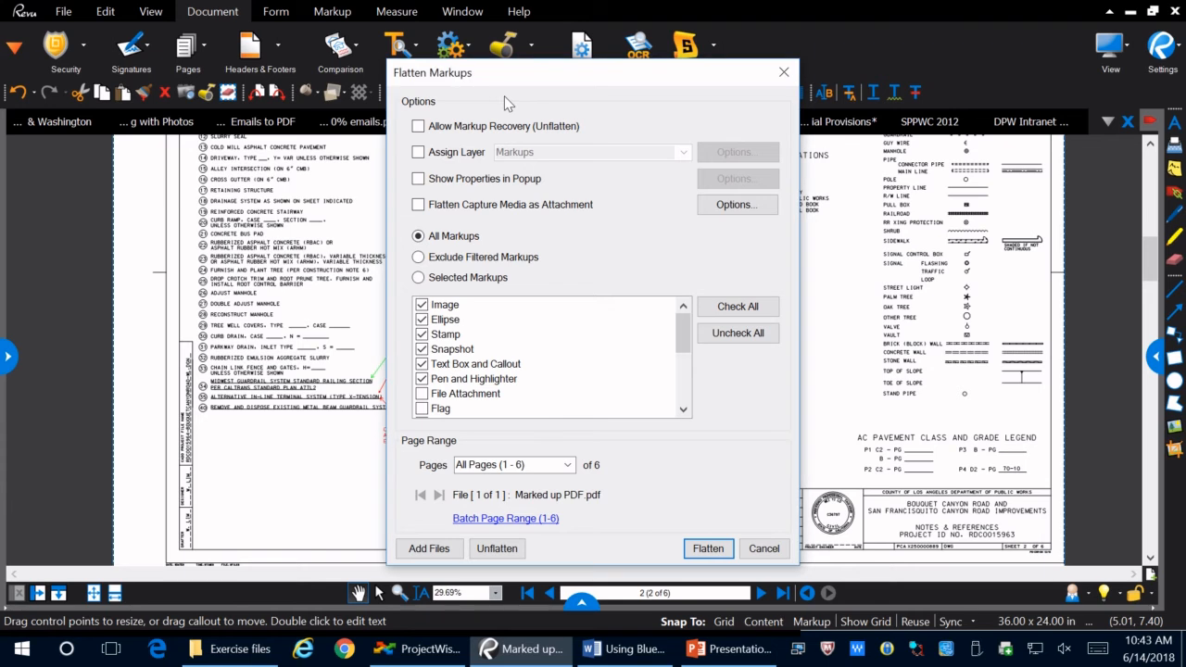
pyautogui.click(707, 549)
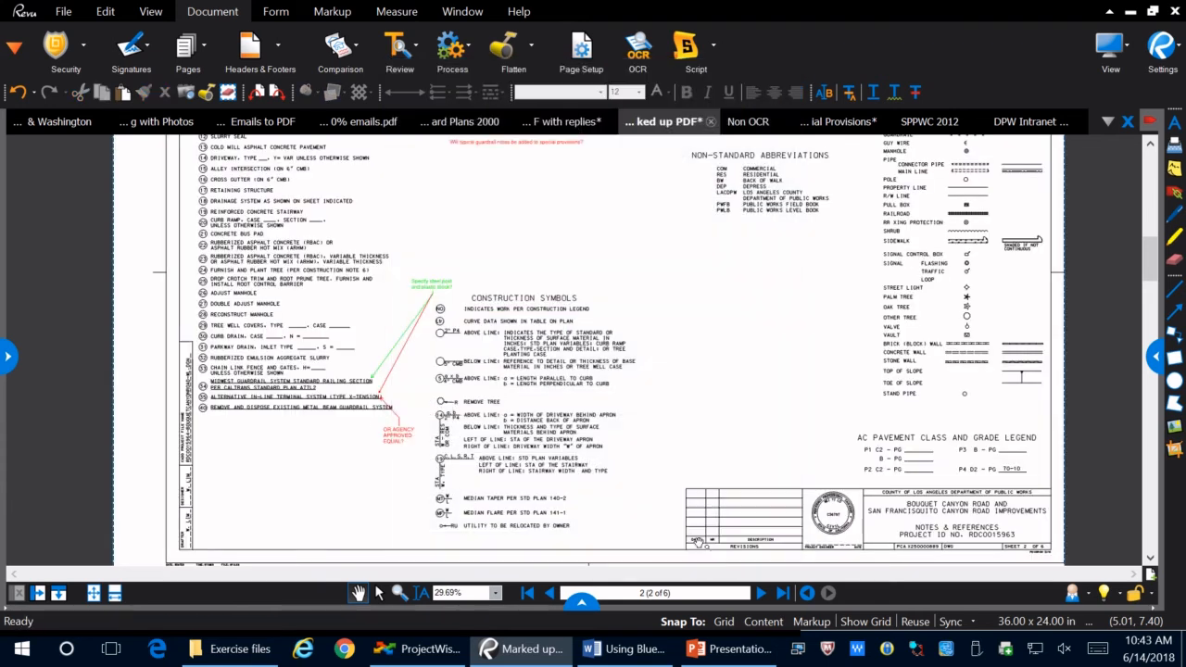
# Check the Markups list after flattening and view the page 1 note in the drawing
pyautogui.click(582, 602)
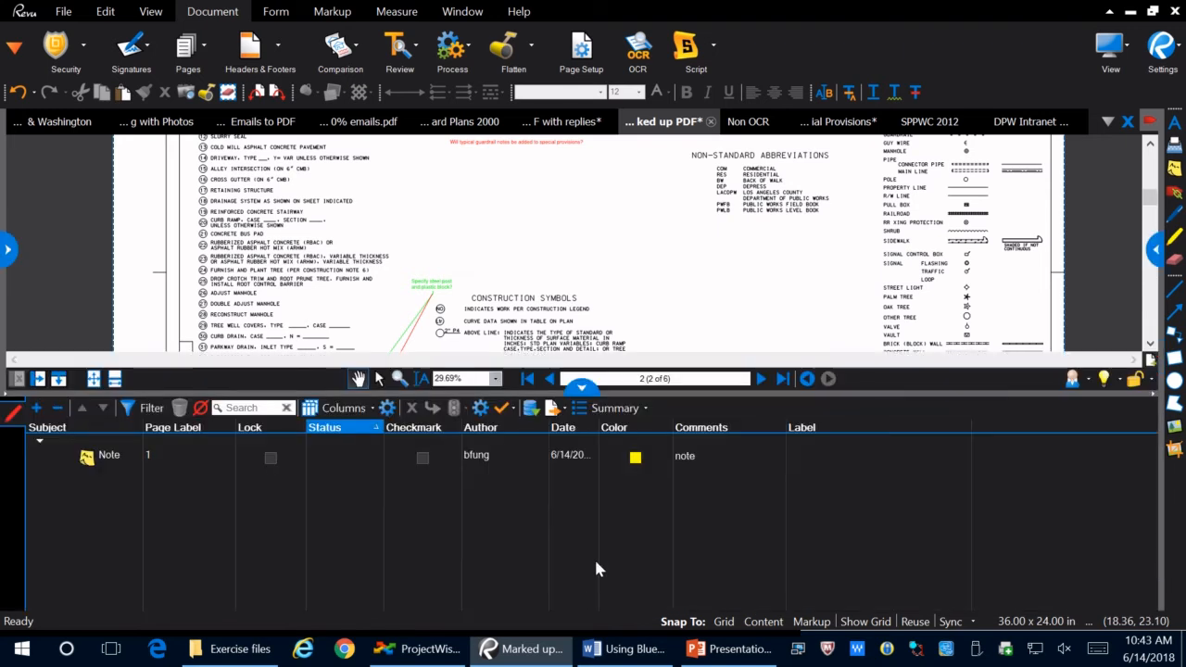
pyautogui.click(533, 456)
pyautogui.click(581, 386)
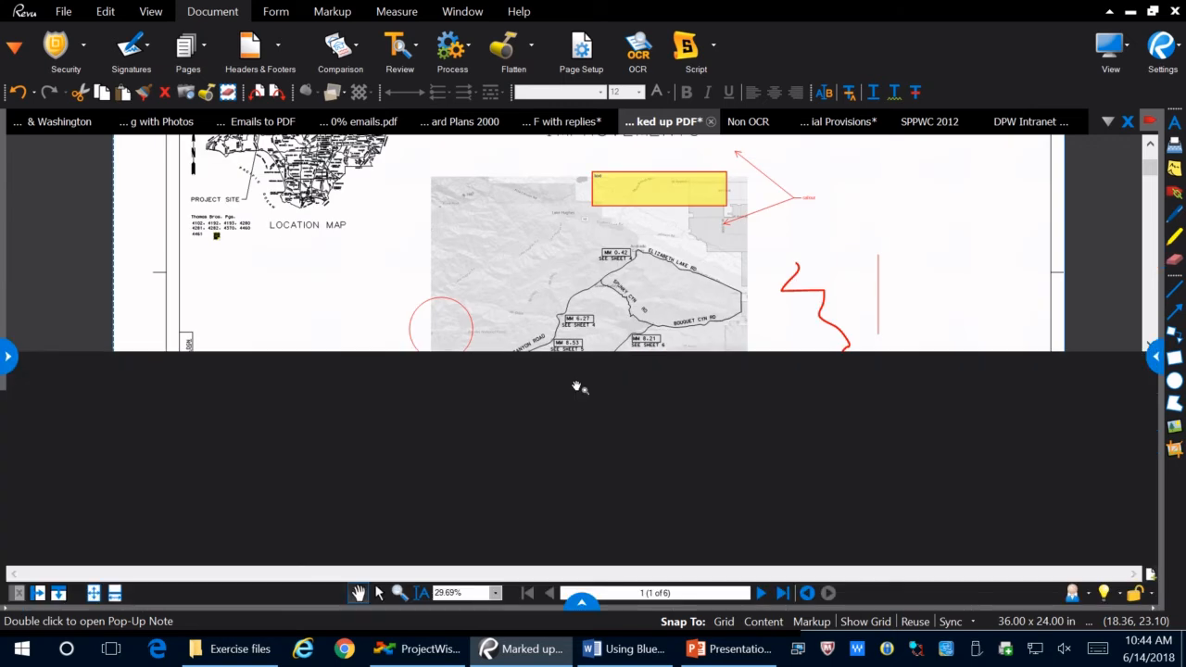
pyautogui.scroll(-3, 634, 449)
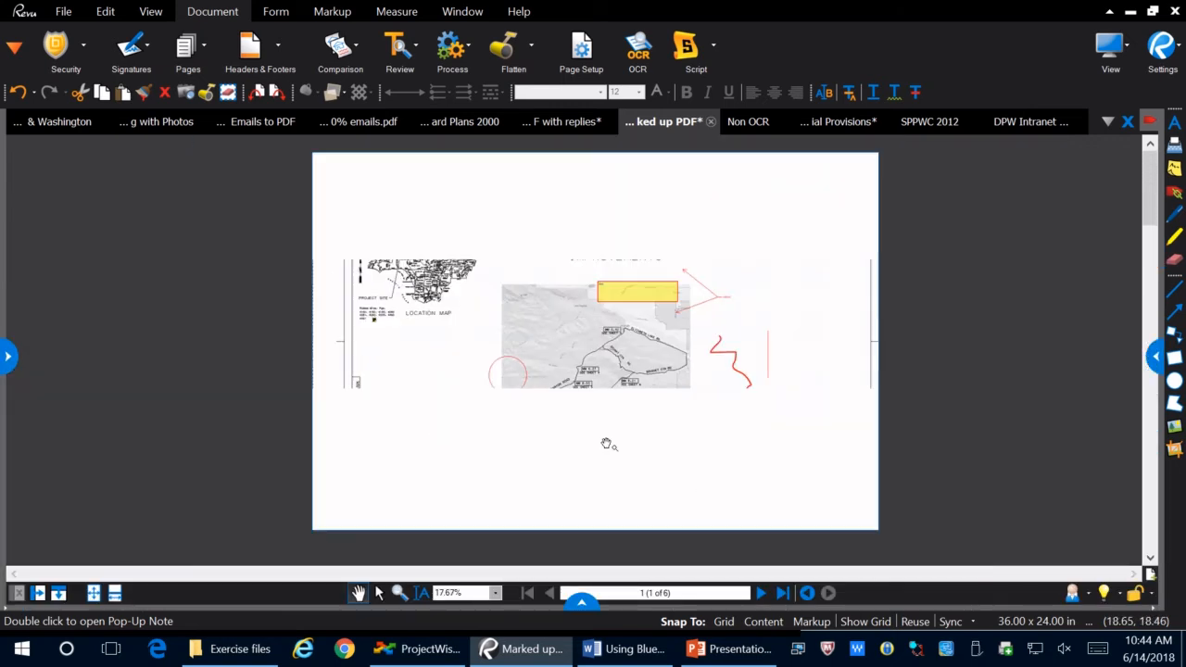
# Undo the flattening of all markups
pyautogui.click(74, 18)
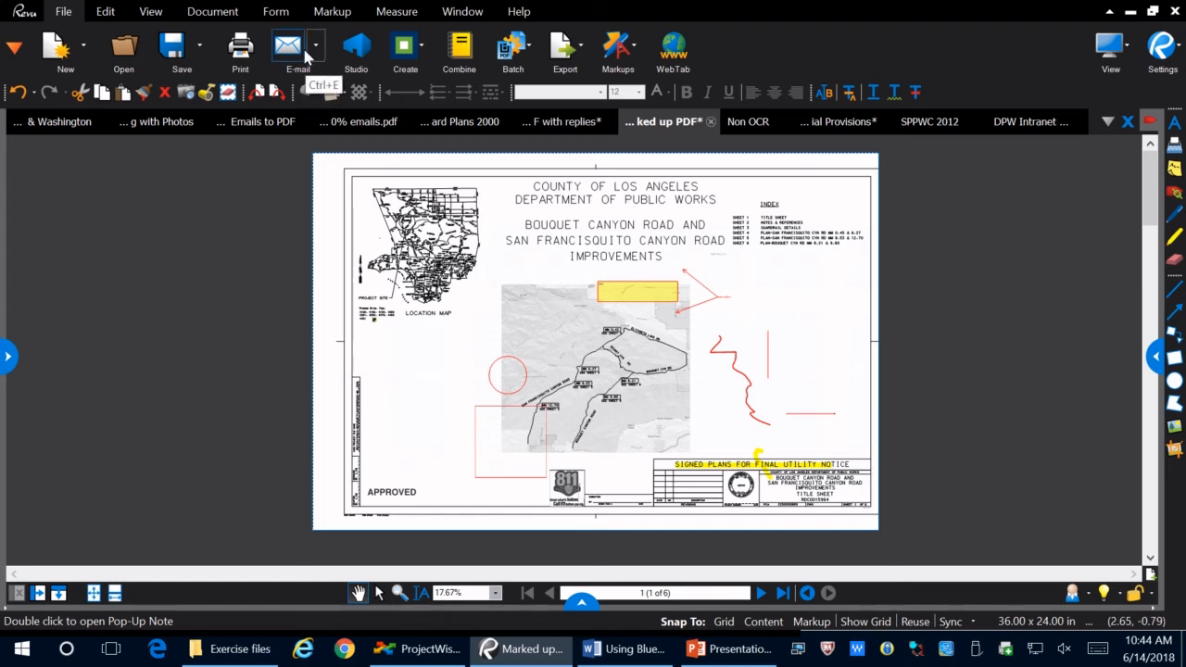
pyautogui.click(111, 11)
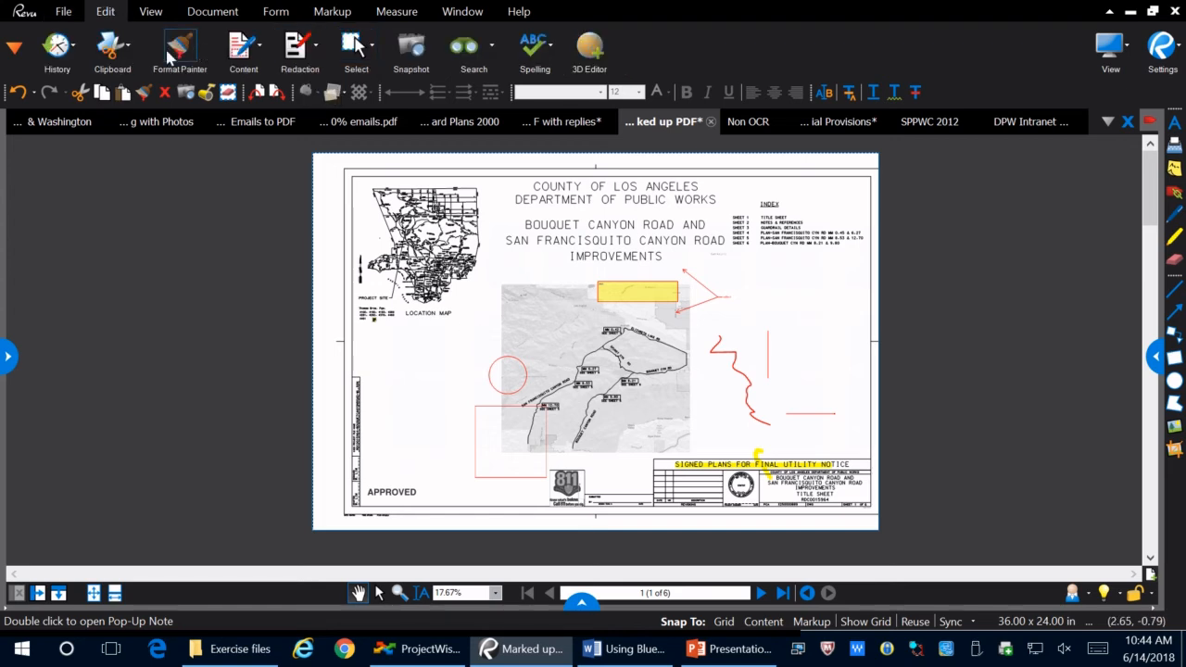
pyautogui.hotkey('ctrl', 'z')
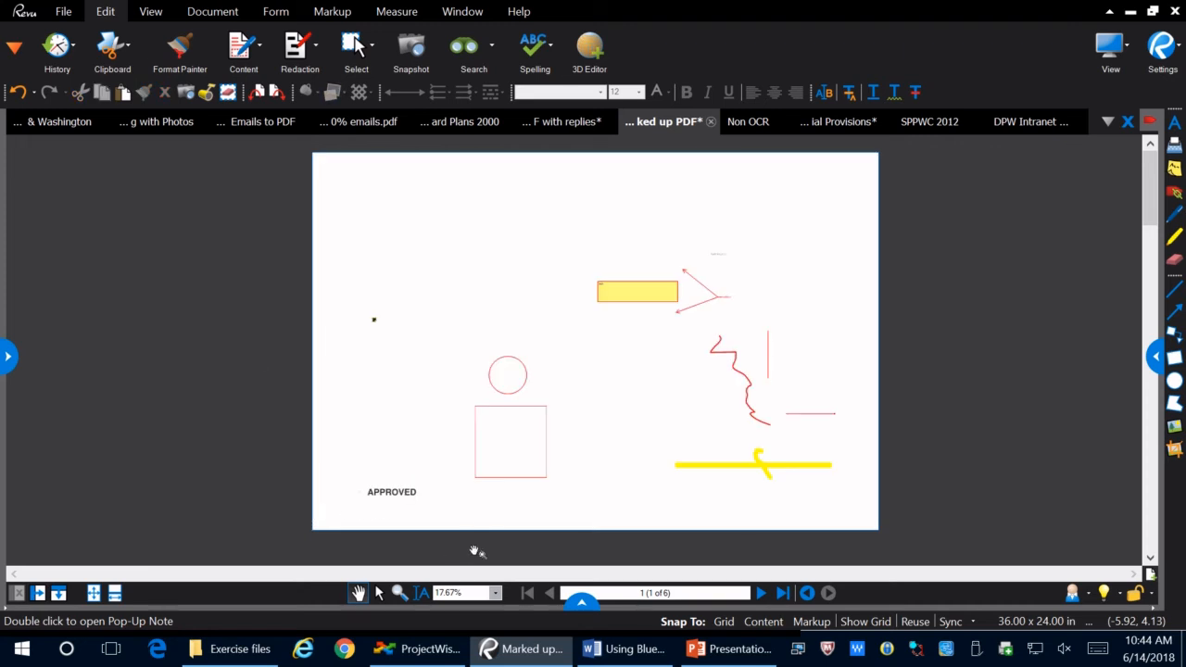
# Select the page 1 line, arrow, rectangle and ellipse in the Markups list and flatten only the selected markups
pyautogui.click(581, 604)
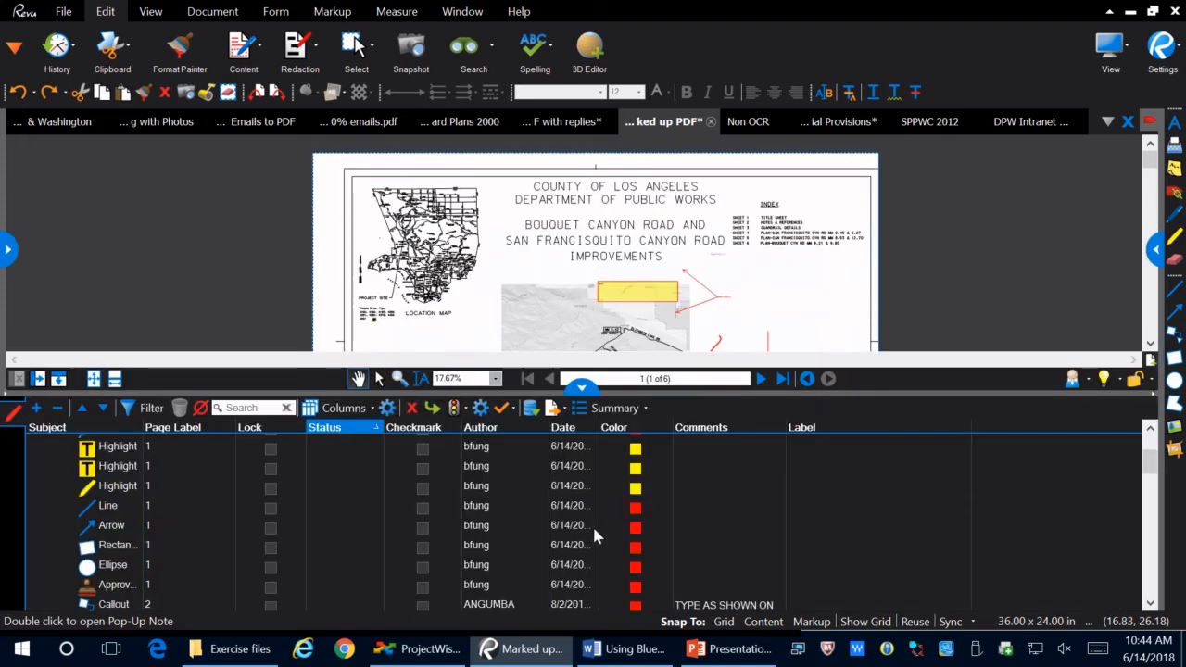
pyautogui.click(617, 506)
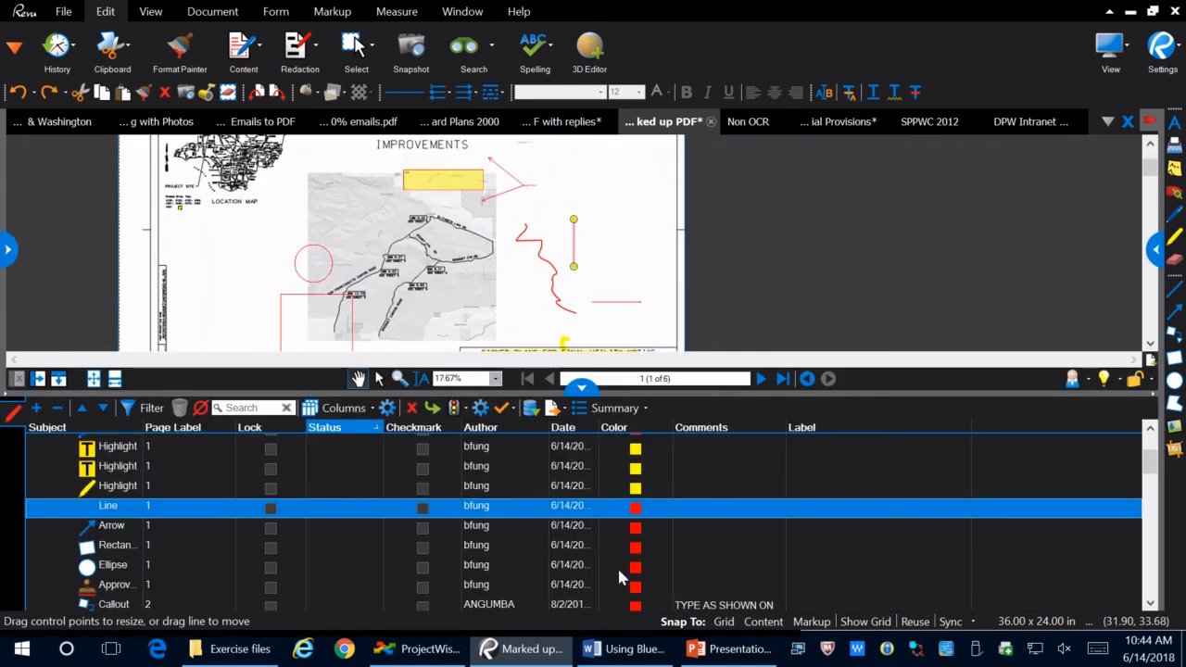
pyautogui.keyDown('shift'); pyautogui.click(618, 566); pyautogui.keyUp('shift')
pyautogui.rightClick(619, 578)
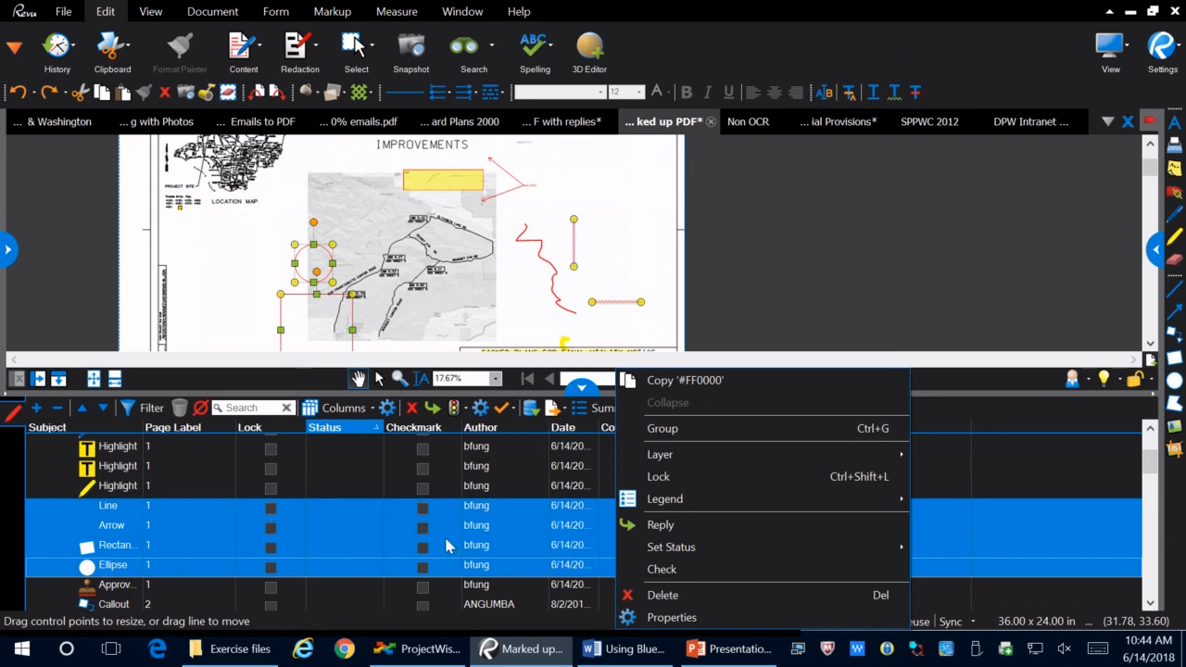
pyautogui.click(654, 41)
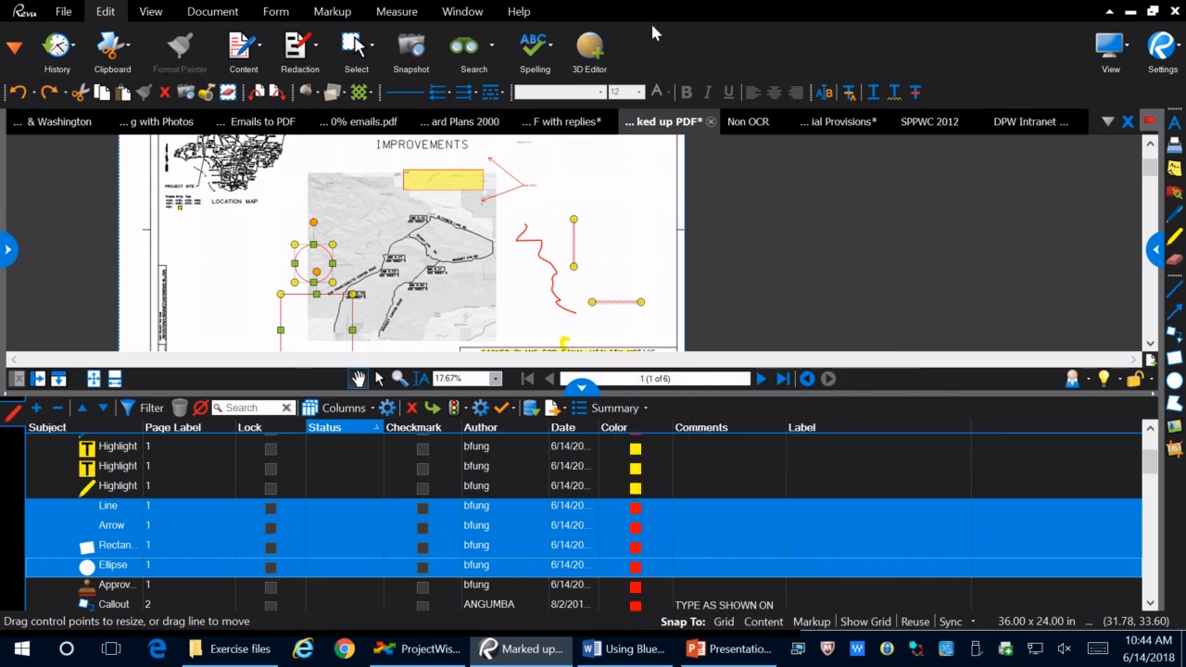
pyautogui.click(224, 11)
pyautogui.click(503, 46)
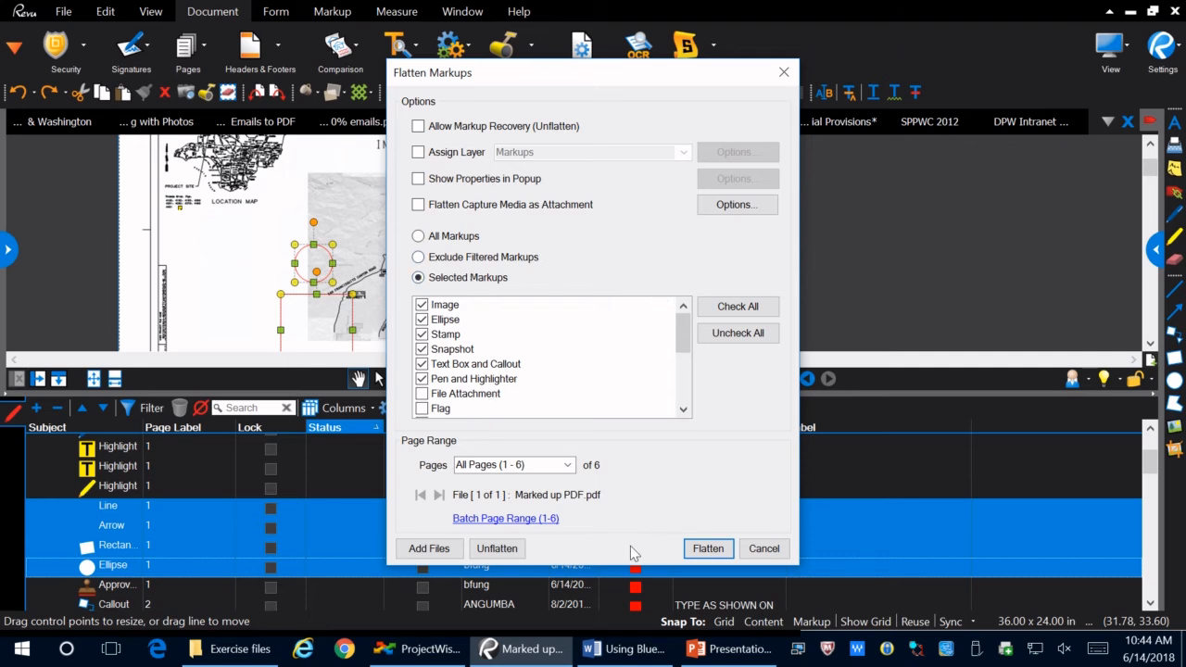
pyautogui.click(708, 549)
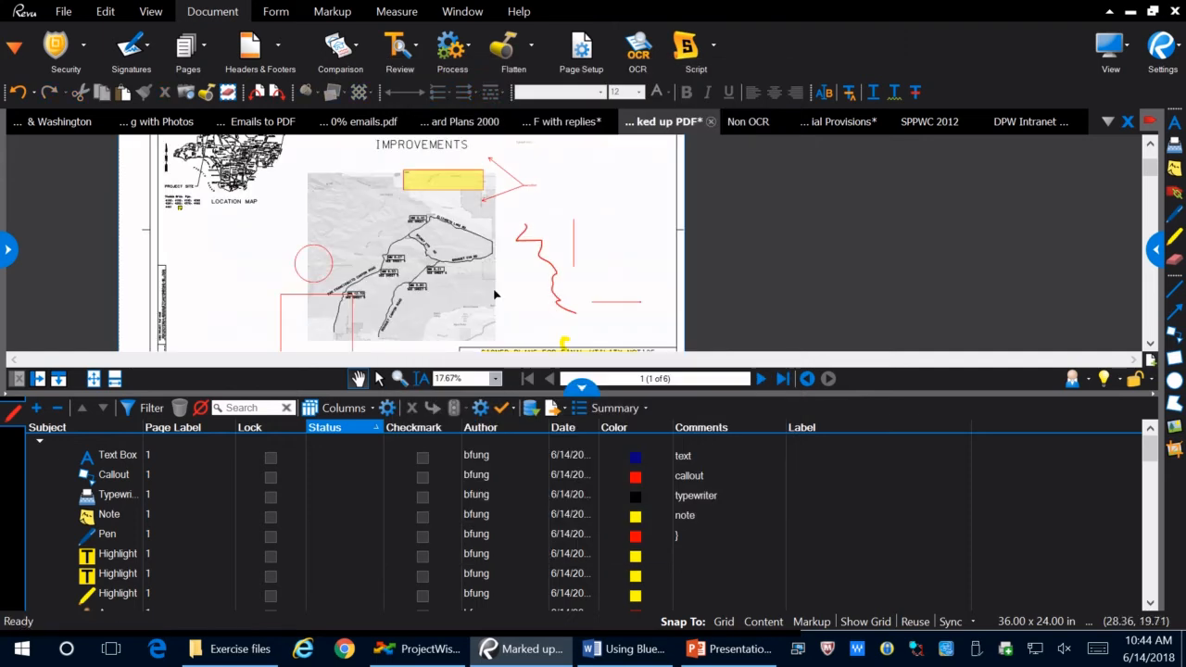
# Review the markup recovery (unflatten) option in the flattening settings, then leave the settings without flattening
pyautogui.scroll(-2, 473, 273)
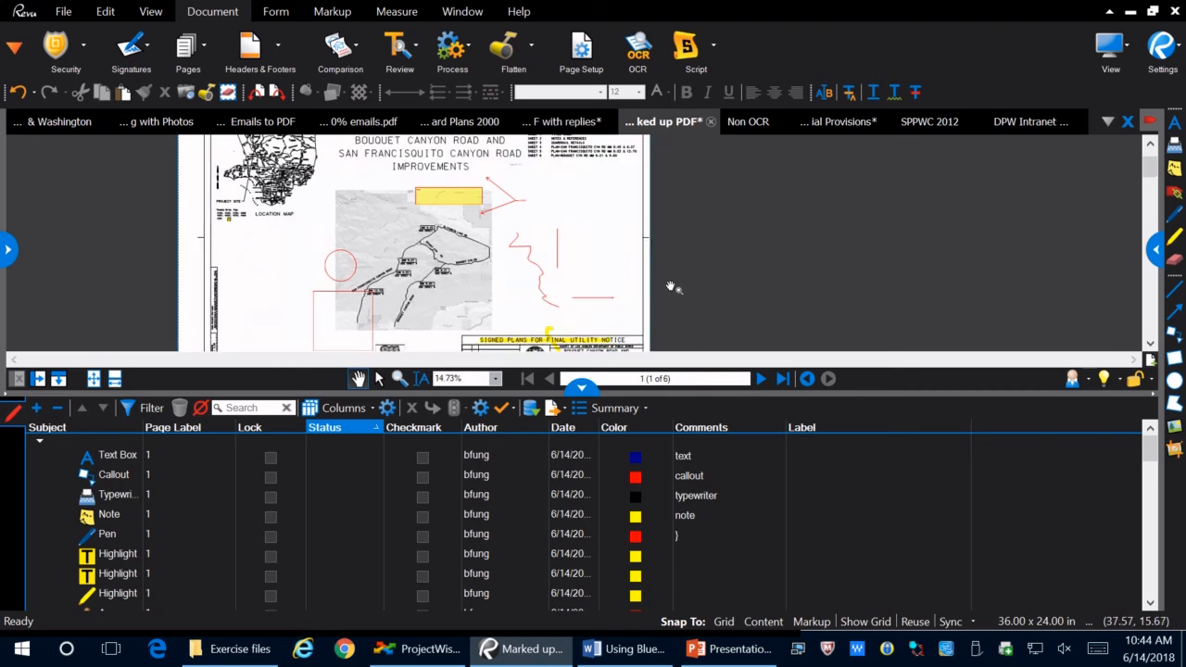
pyautogui.click(502, 58)
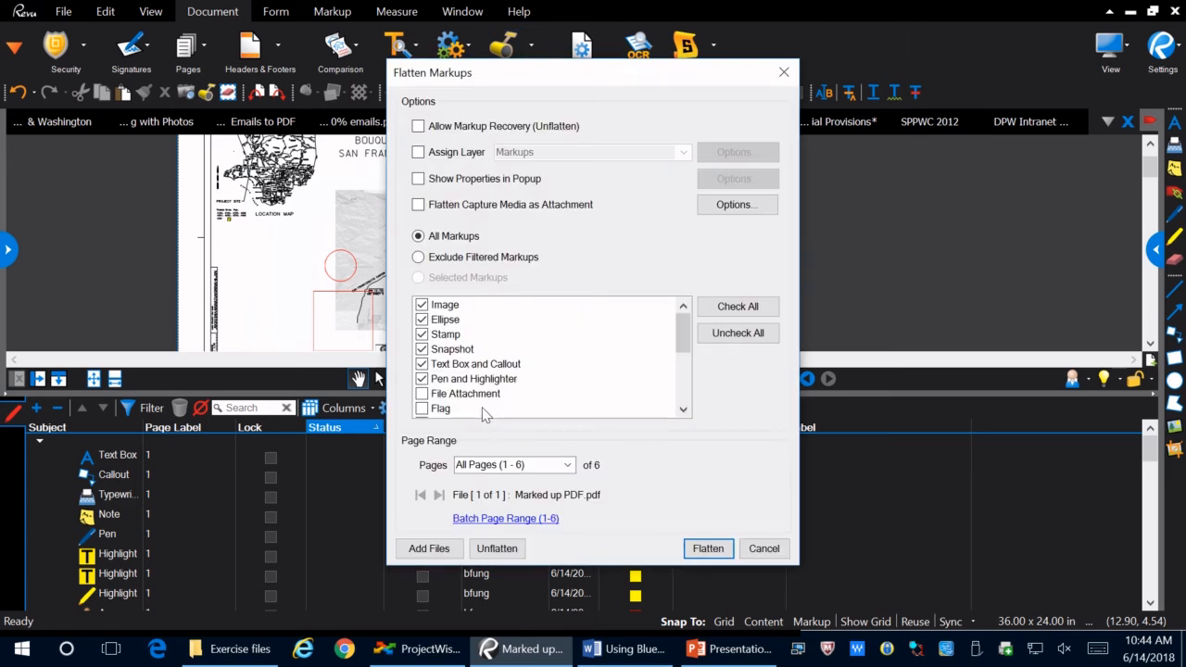
pyautogui.click(545, 137)
pyautogui.click(510, 130)
pyautogui.click(708, 547)
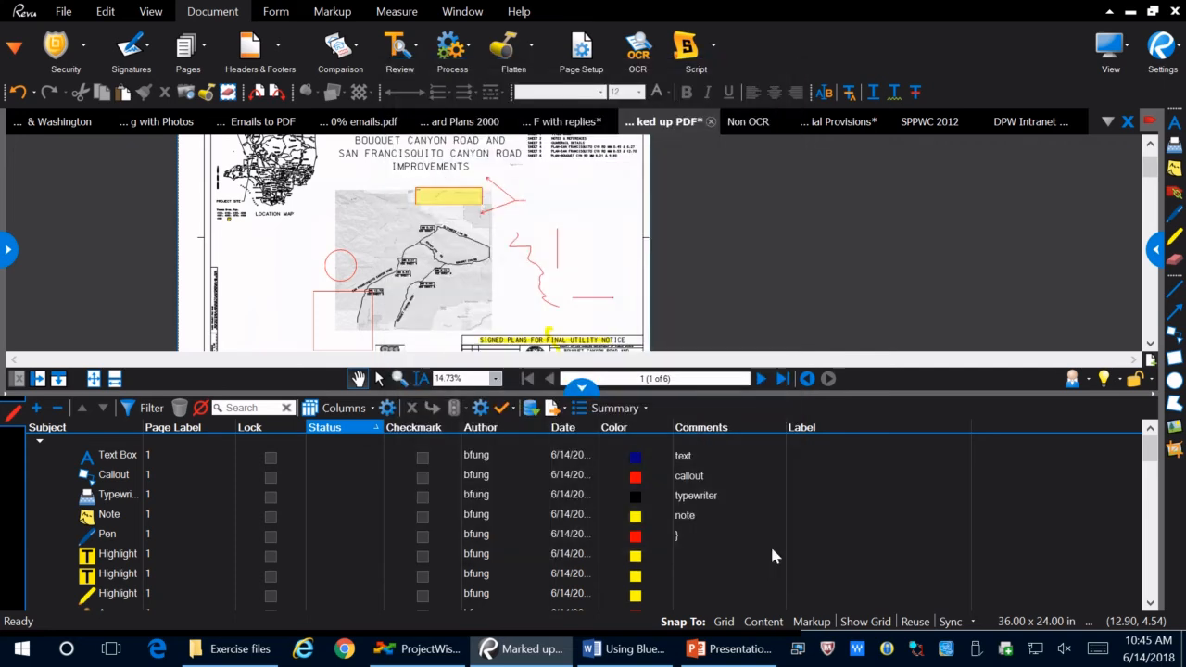
pyautogui.scroll(-3, 639, 328)
pyautogui.scroll(4, 636, 328)
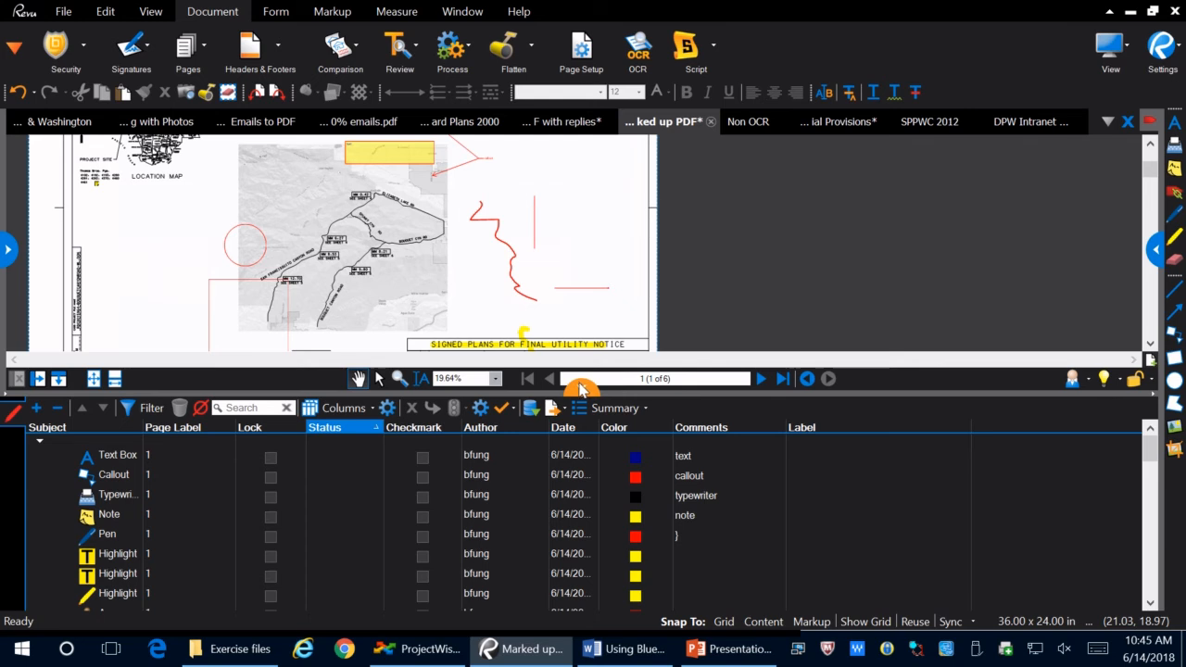
# Switch to the Special Provisions document and rearrange the workspace, hiding the Markups list and showing both side panels
pyautogui.moveTo(601, 137)
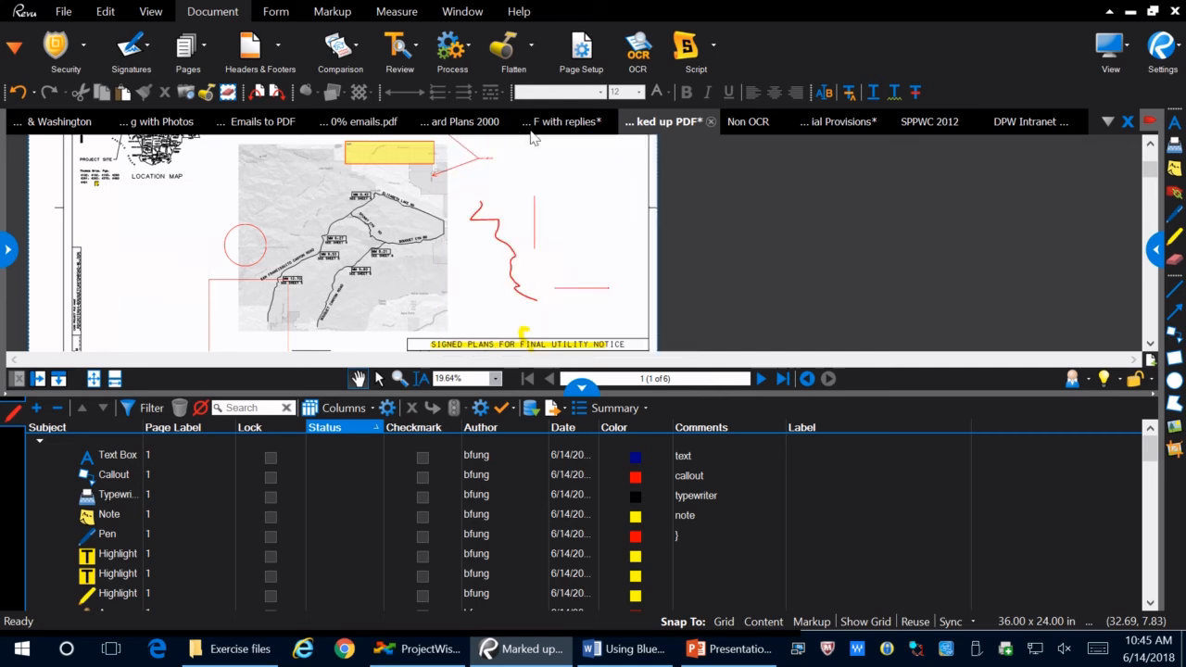
pyautogui.click(863, 125)
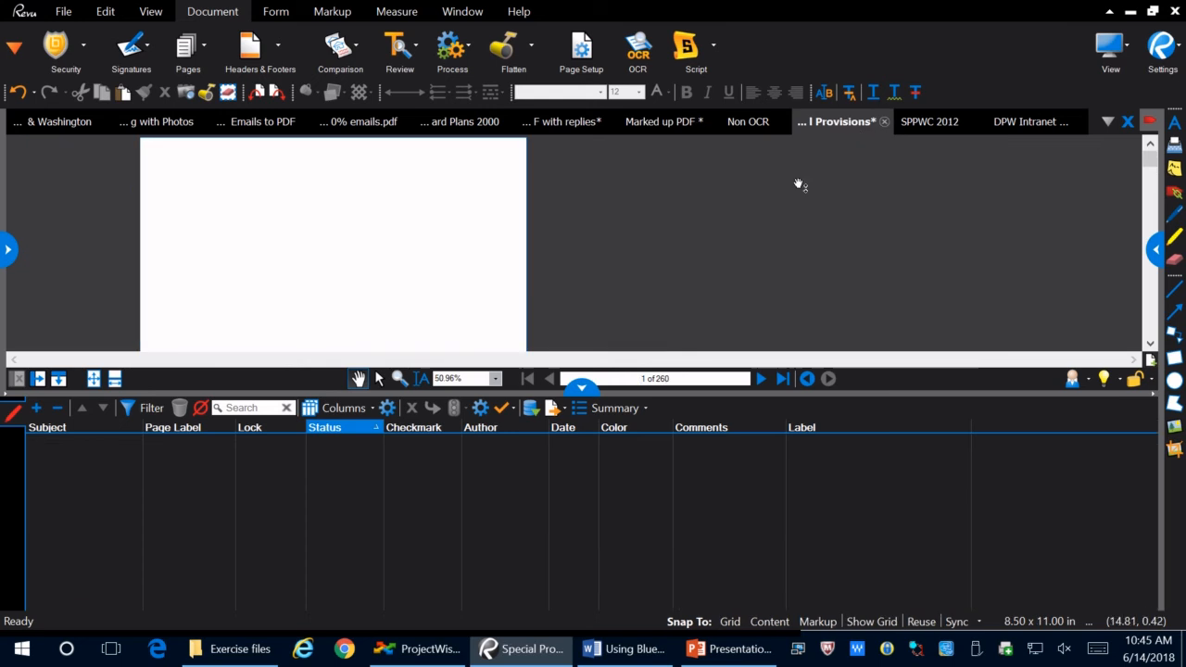
pyautogui.click(582, 386)
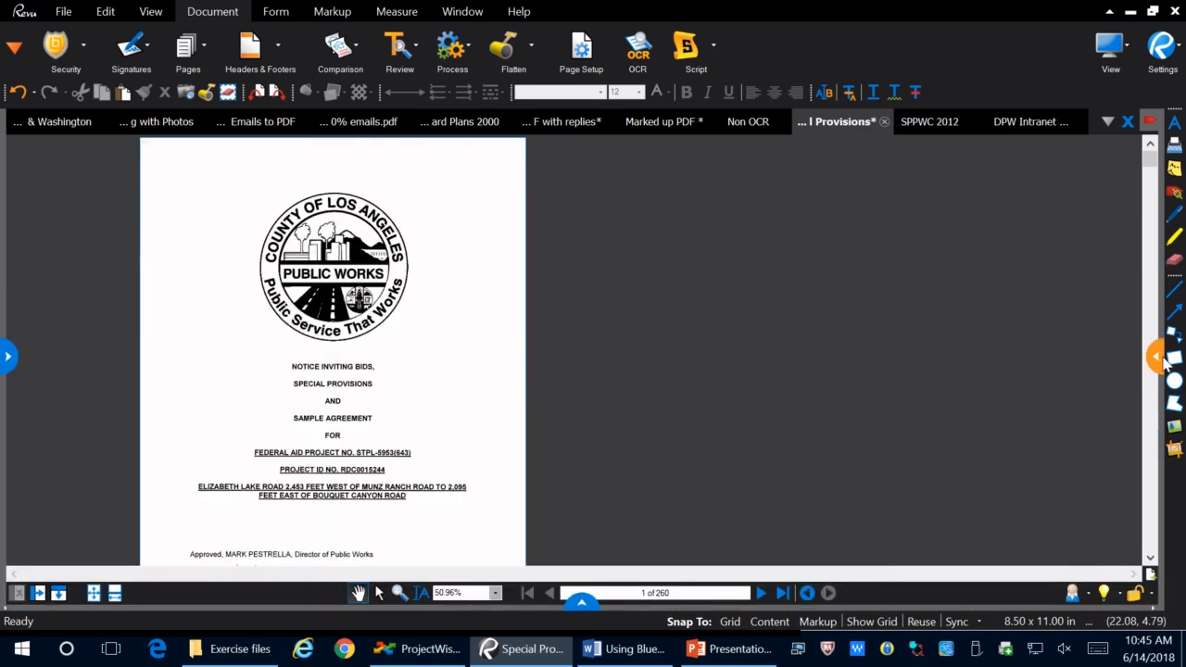
pyautogui.click(1156, 356)
pyautogui.click(7, 367)
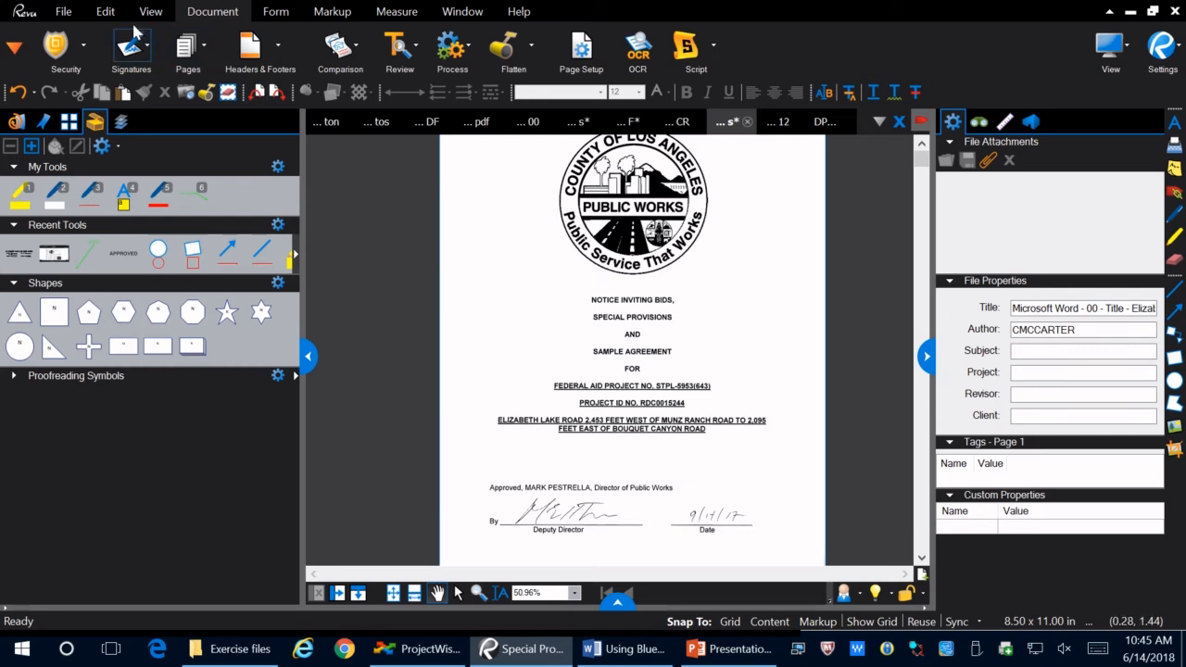
pyautogui.click(106, 11)
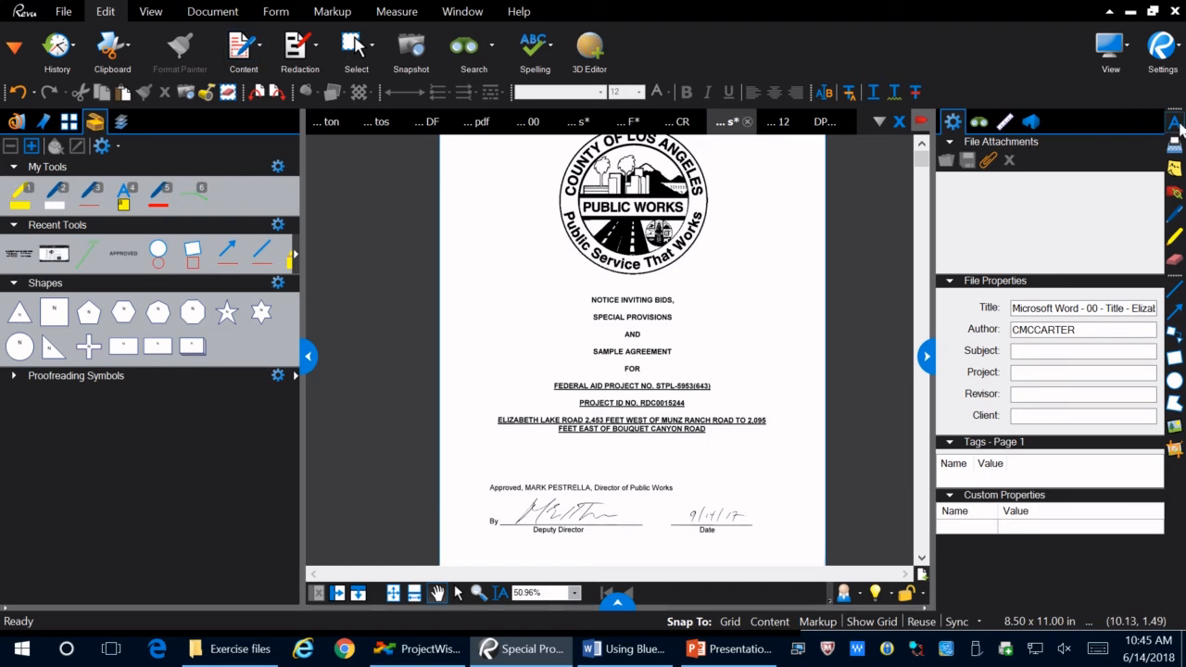
# Place a text box reading "test" on the cover page, beside the "NOTICE INVITING BIDS, SPECIAL PROVISIONS" heading
pyautogui.click(1175, 124)
pyautogui.moveTo(491, 309); pyautogui.dragTo(561, 375)
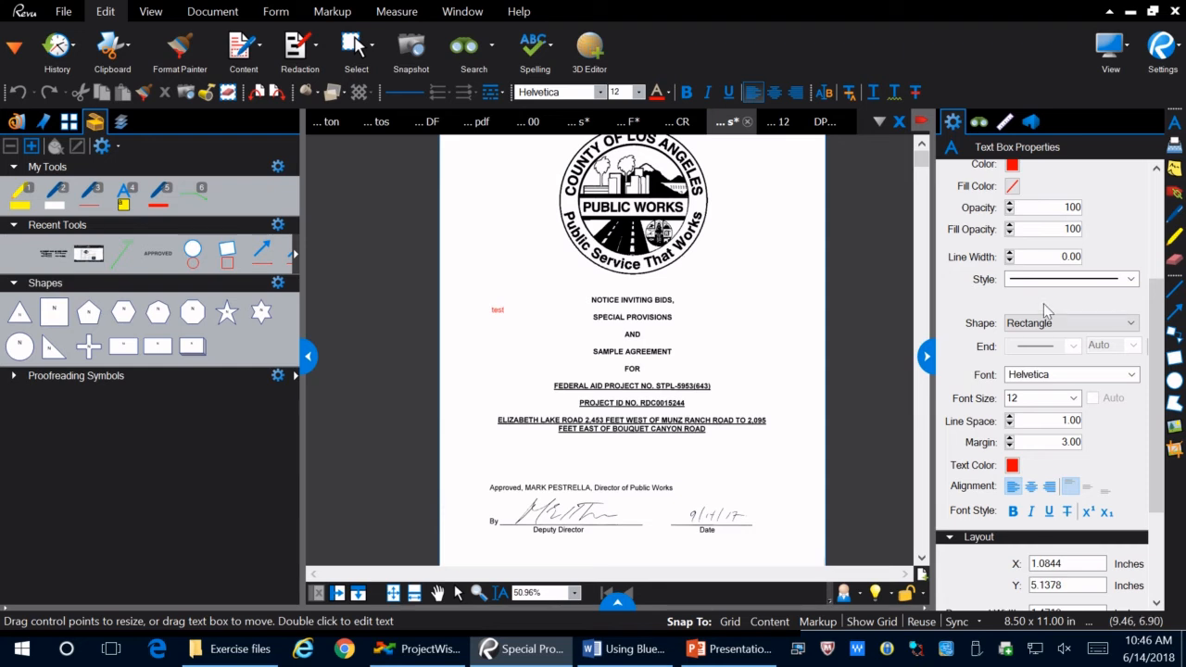
pyautogui.press('Escape')
pyautogui.click(445, 405)
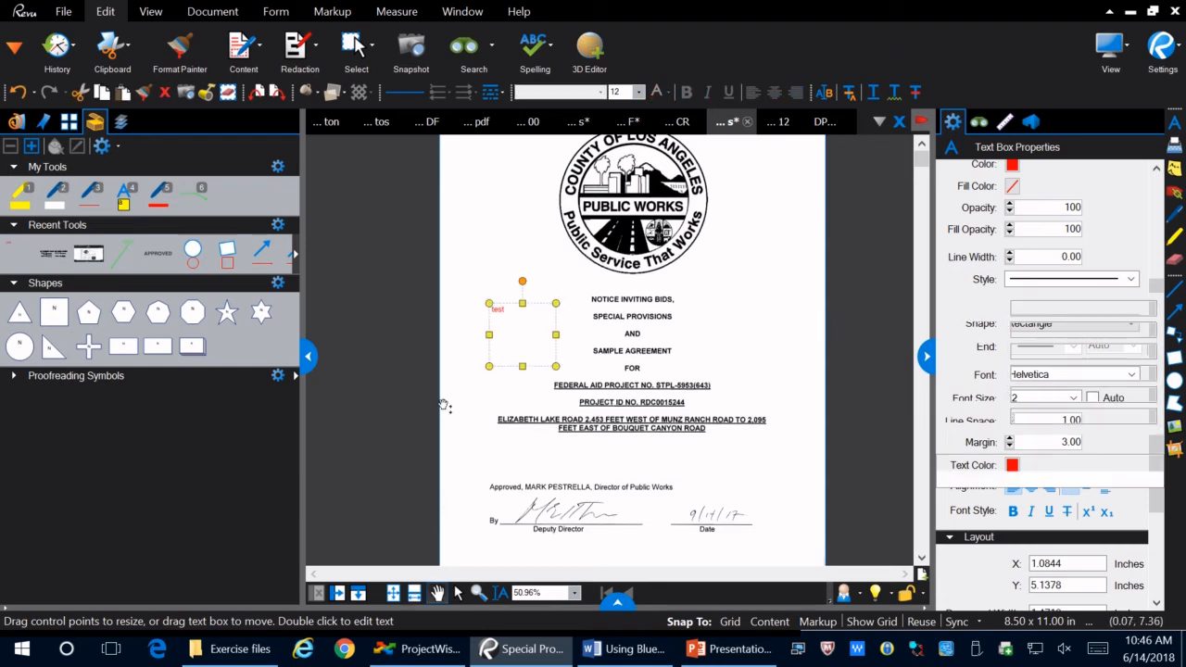
# Try reopening the "test" text box for editing and leaving it again with its text untouched
pyautogui.doubleClick(518, 315)
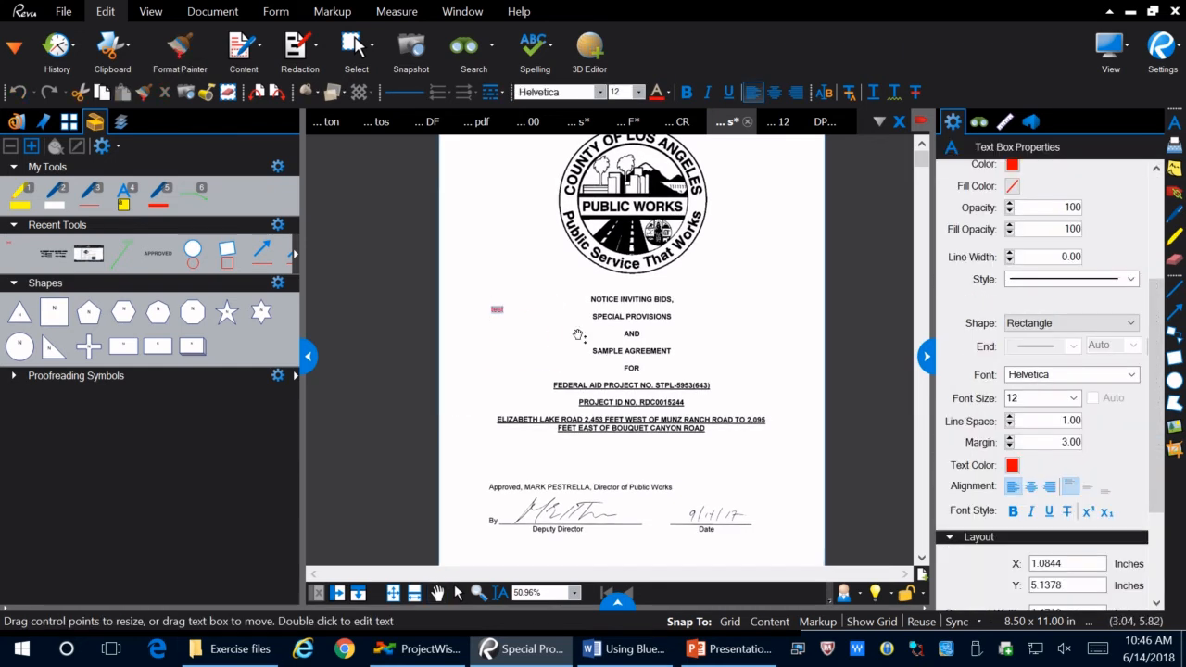
pyautogui.press('Escape')
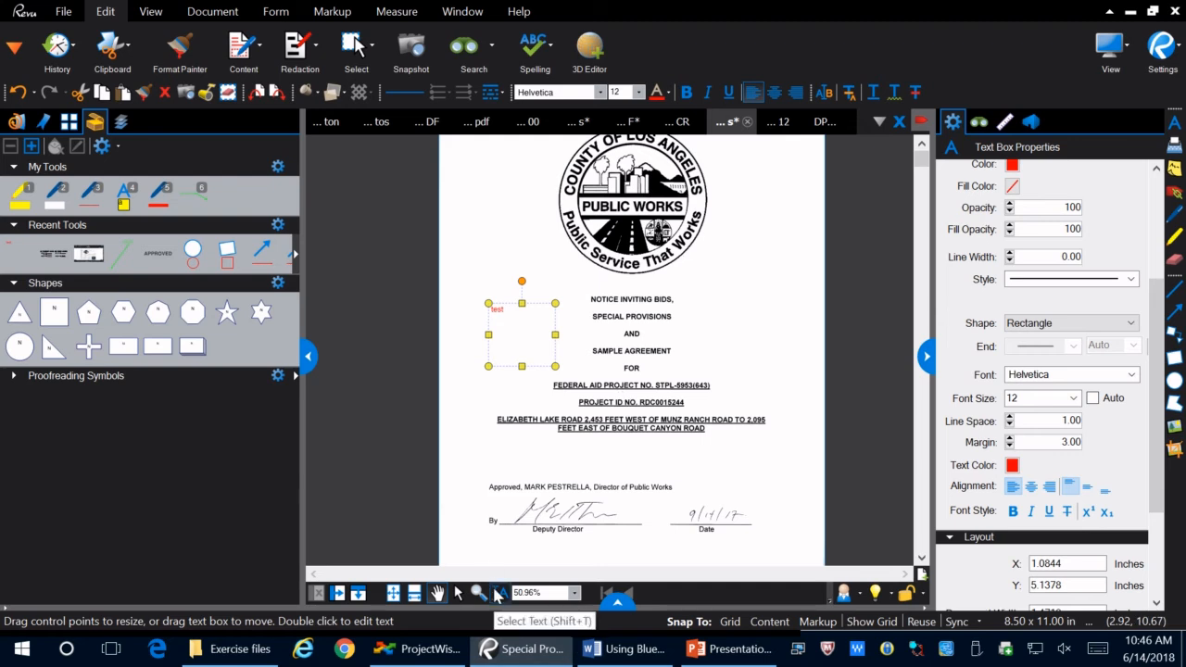
pyautogui.click(526, 324)
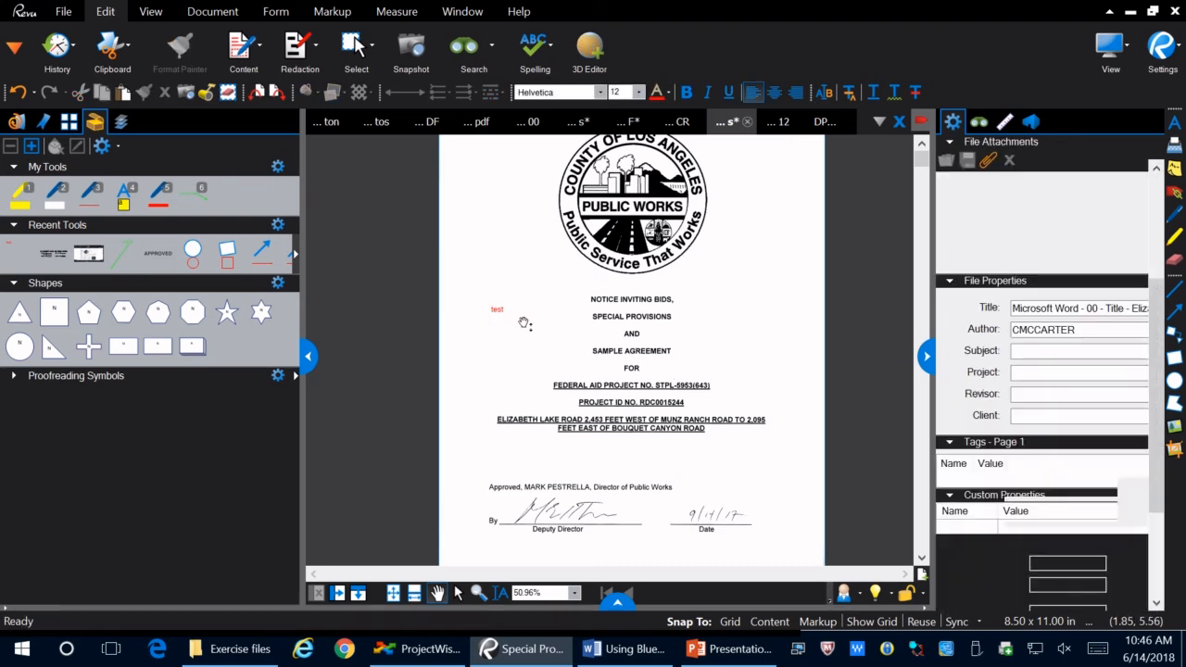
pyautogui.click(514, 323)
pyautogui.doubleClick(512, 322)
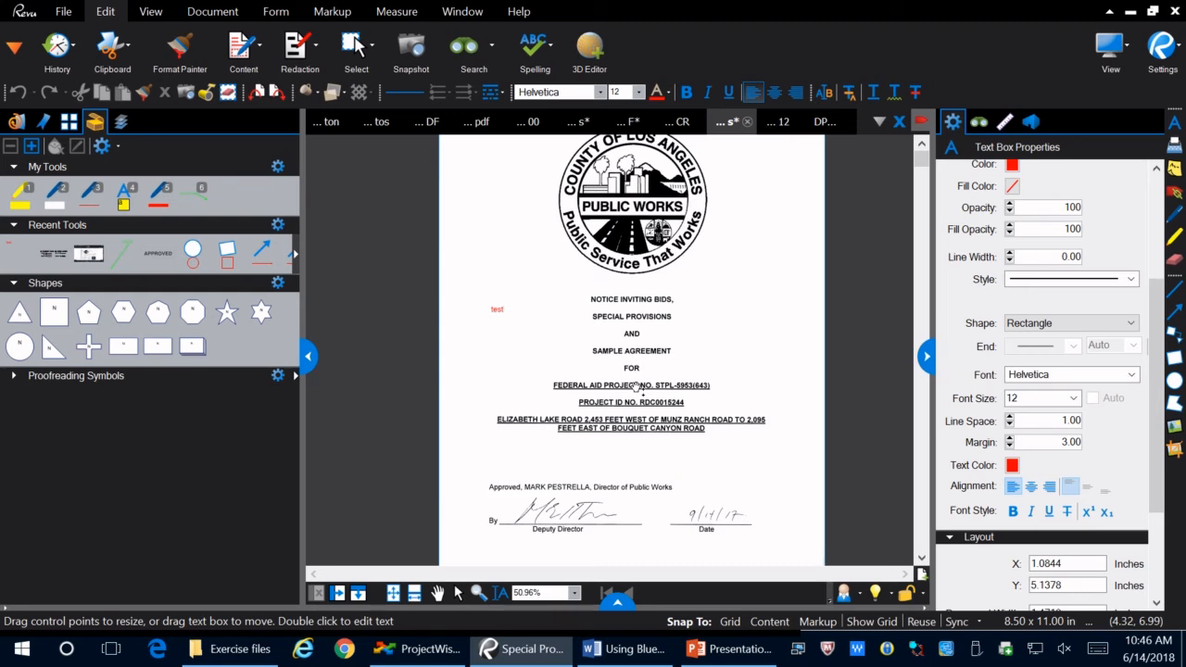
pyautogui.click(683, 429)
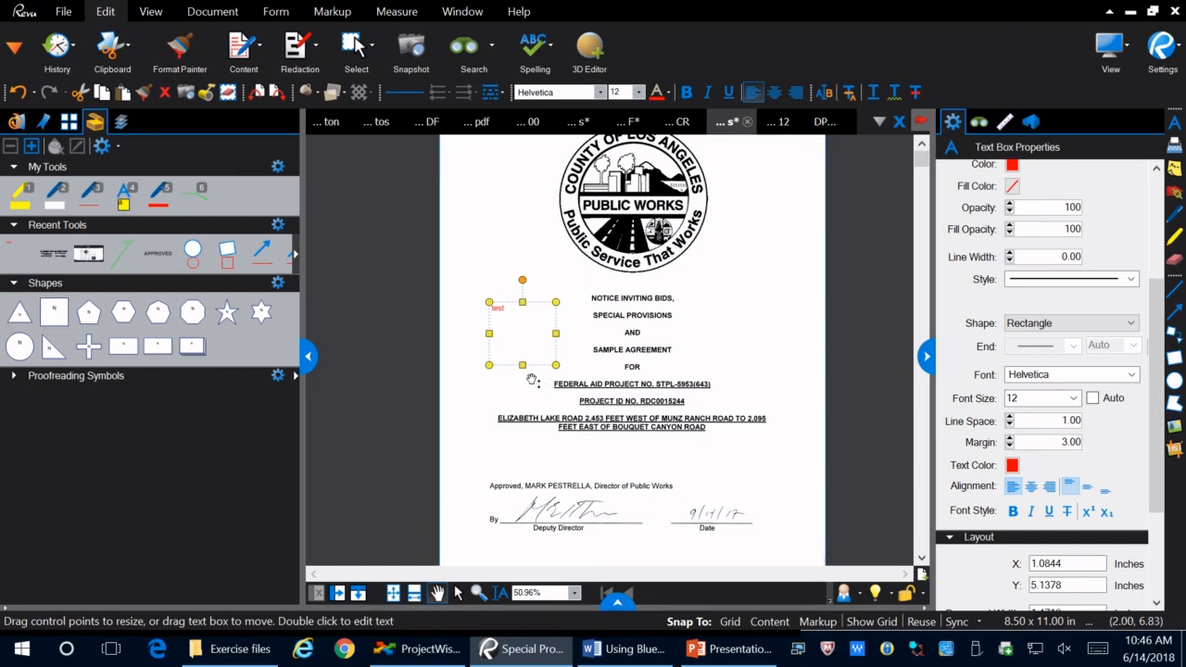
# Extend the text box contents after "test" with the sample text "ert wert wert wert wret wert wret erwt wert wer"
pyautogui.doubleClick(517, 314)
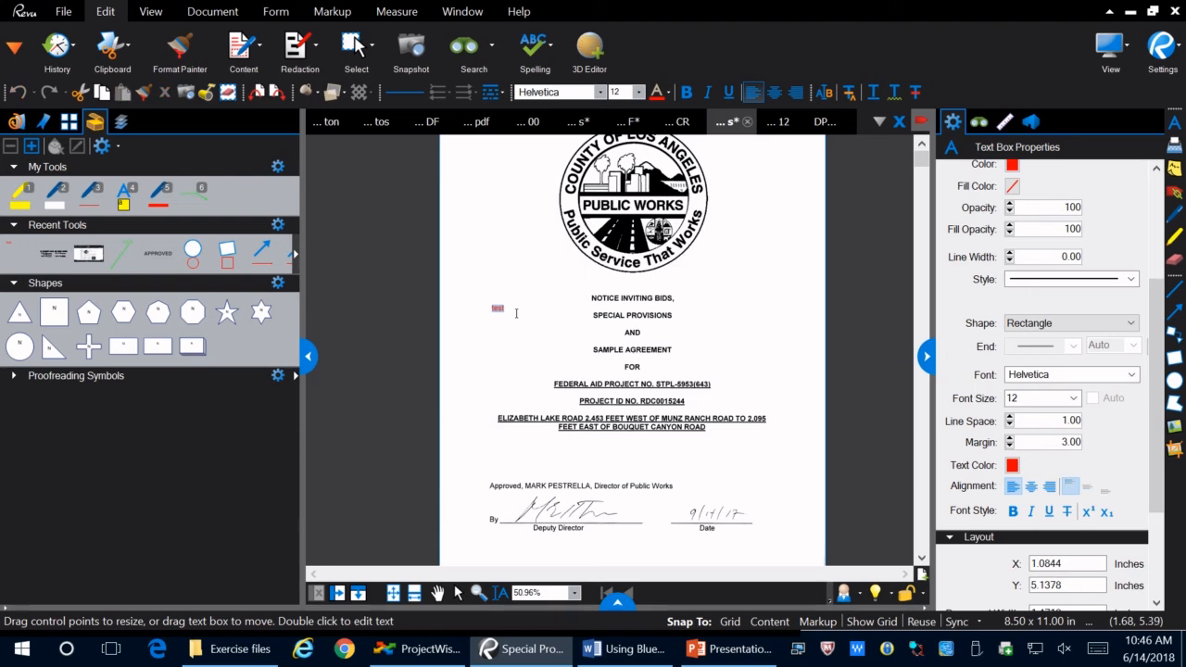
pyautogui.click(516, 314)
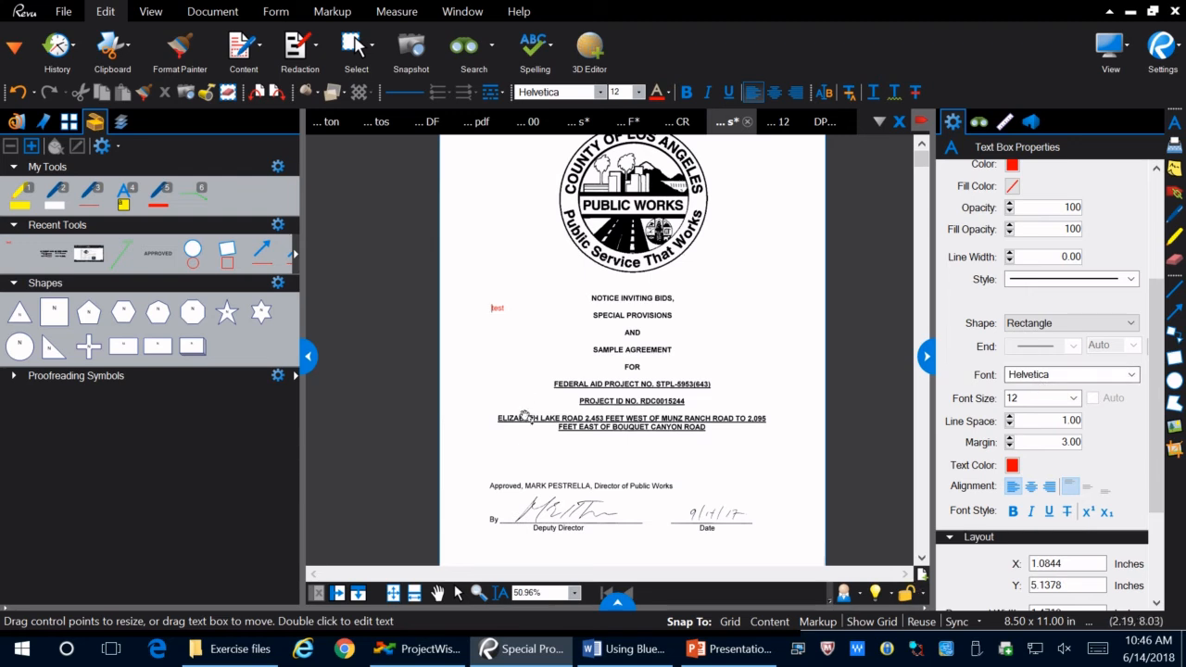
pyautogui.click(500, 309)
pyautogui.doubleClick(521, 309)
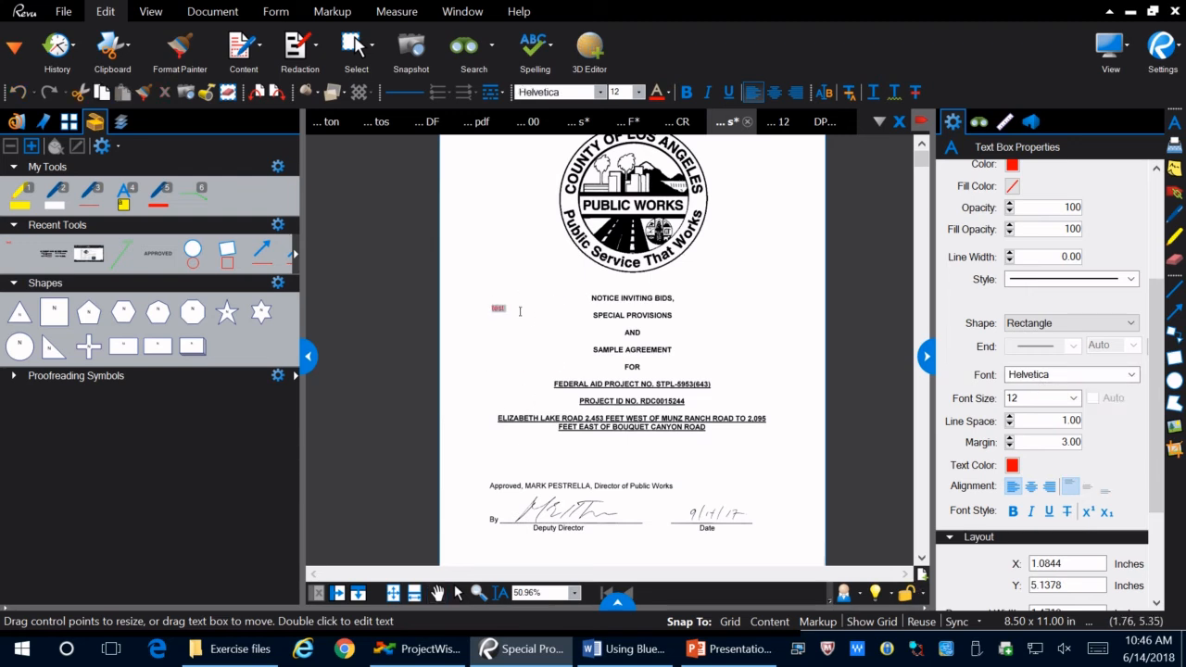
pyautogui.write('ert wert wert wert')
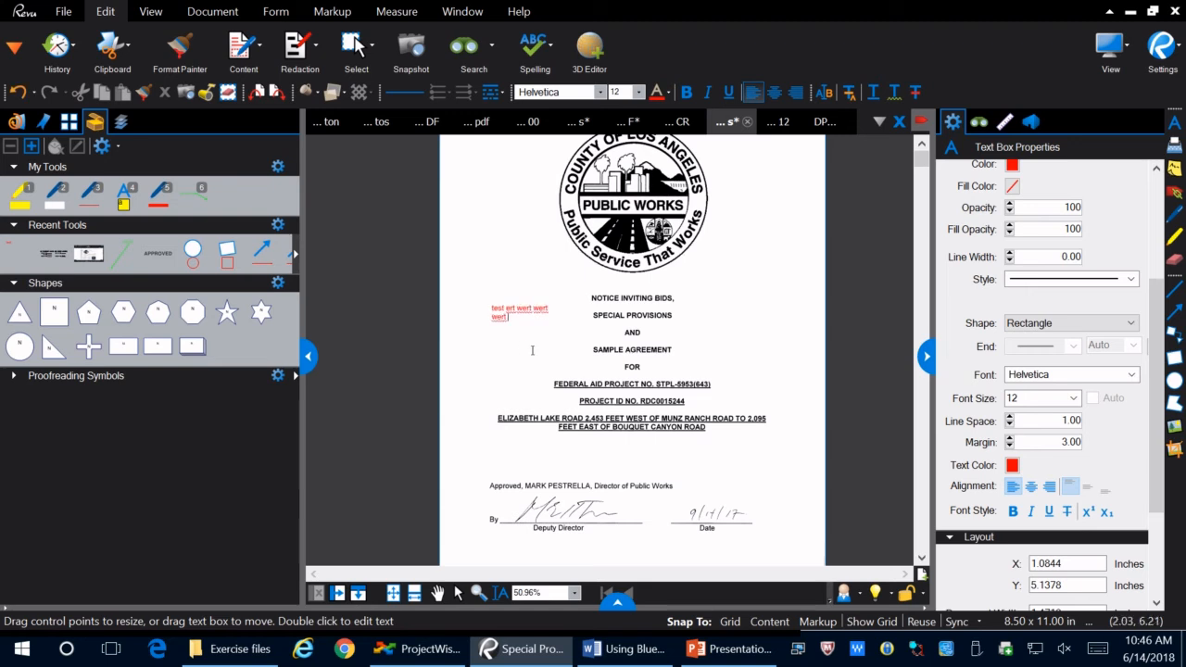
pyautogui.write(' wret wert wret erwt wet wert wret erwt wert wer')
pyautogui.press('Escape')
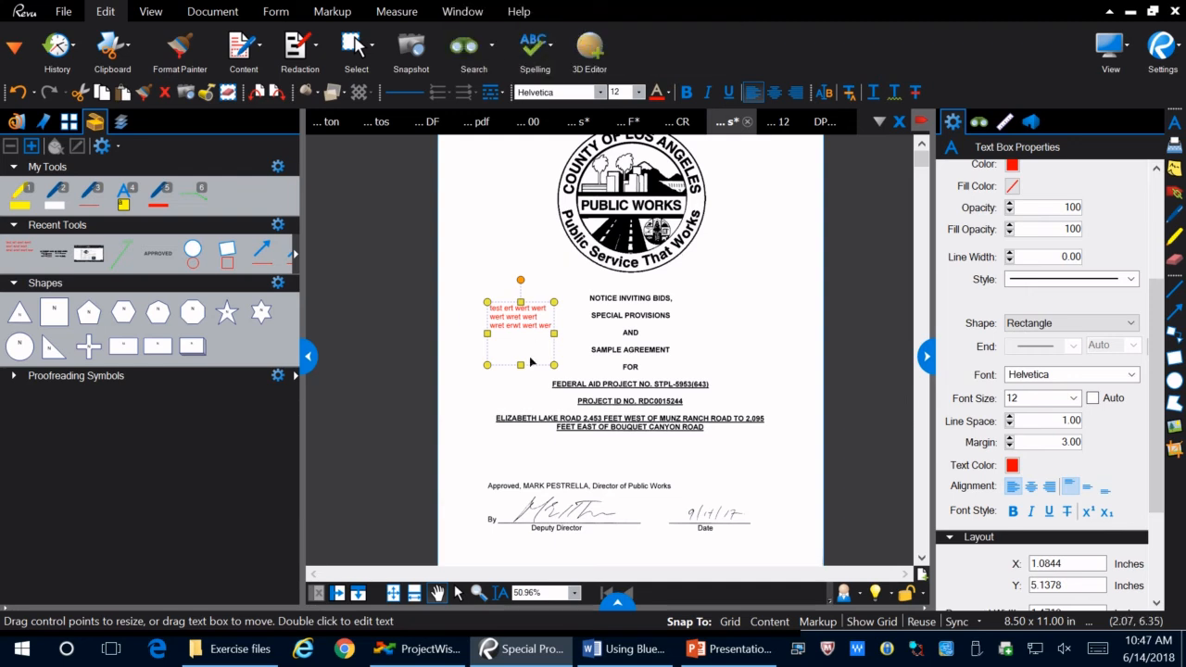
# Remove all text after "test" from the text box and shrink the box to fit that single word
pyautogui.moveTo(521, 367); pyautogui.dragTo(553, 330)
pyautogui.click(526, 337)
pyautogui.doubleClick(509, 315)
pyautogui.click(496, 319)
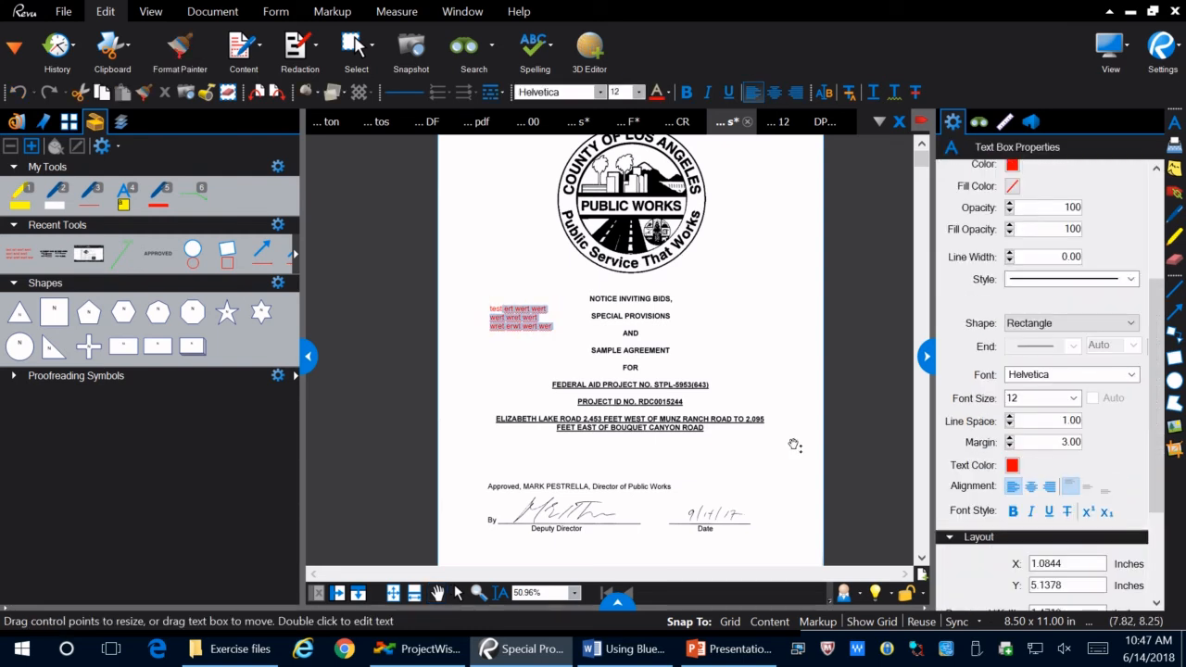
pyautogui.press('Delete')
pyautogui.click(660, 375)
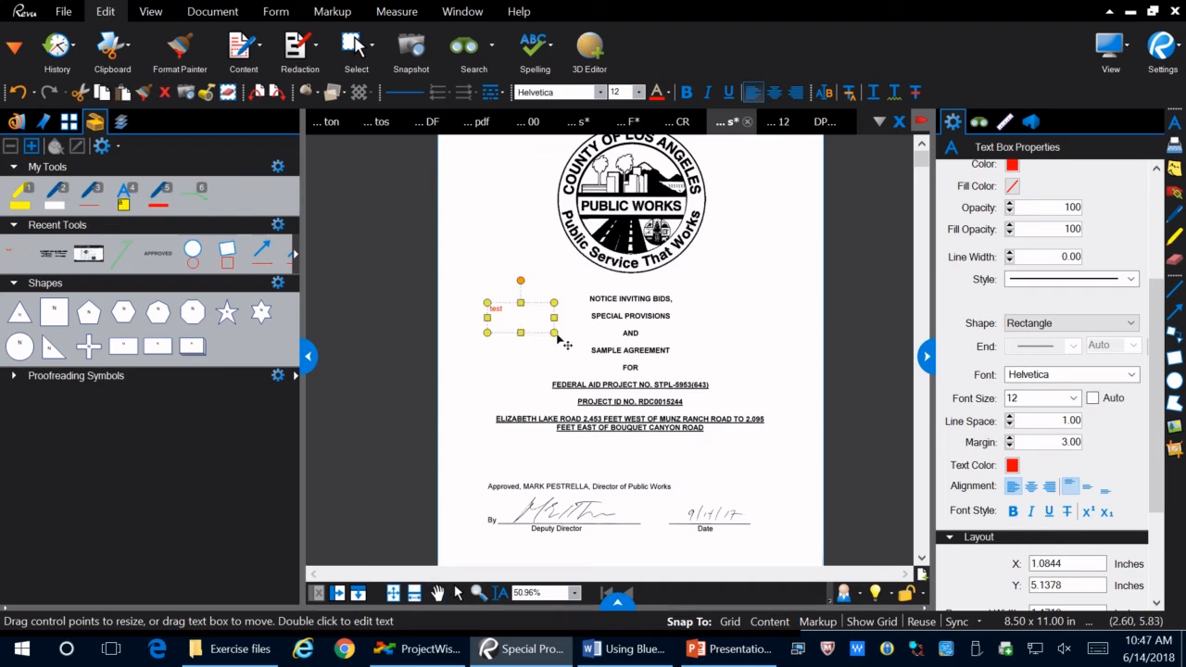
pyautogui.moveTo(557, 336); pyautogui.dragTo(521, 322)
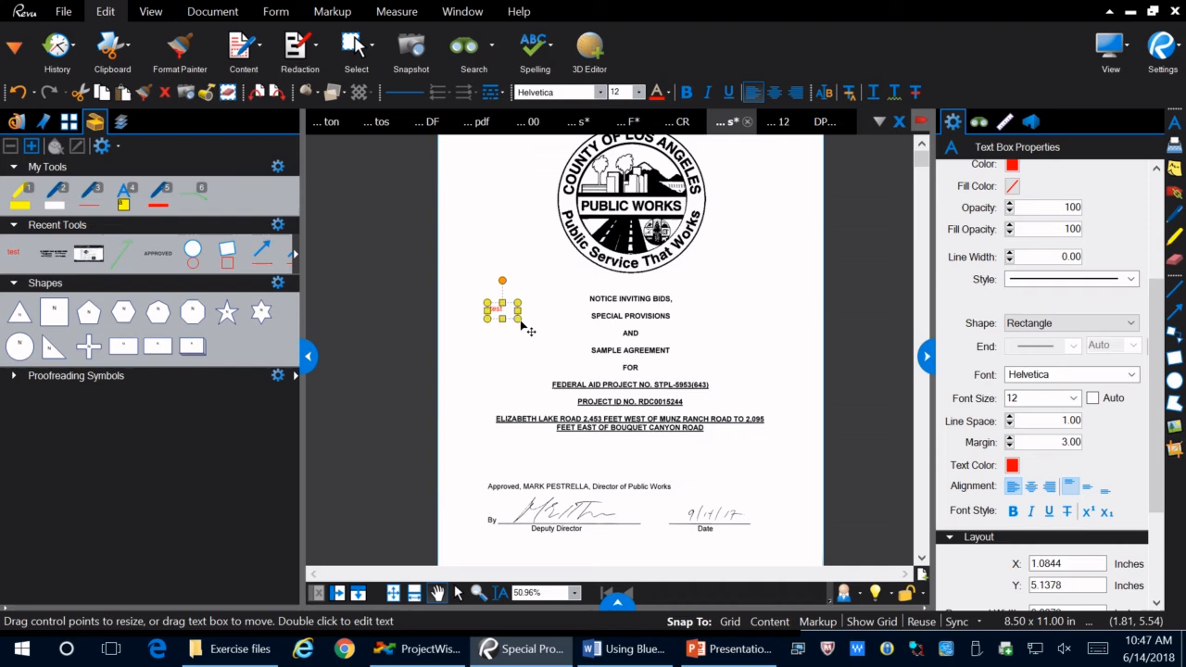
pyautogui.click(671, 359)
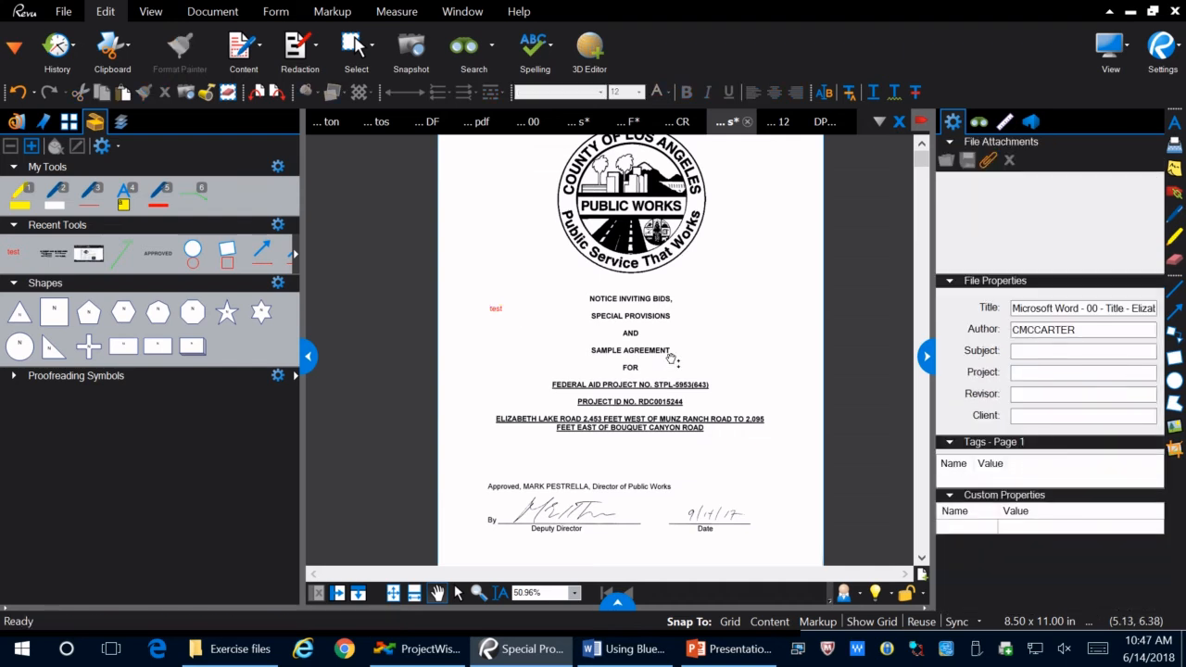
# Search only the current page (3), the table of contents, for the text "general"
pyautogui.click(979, 123)
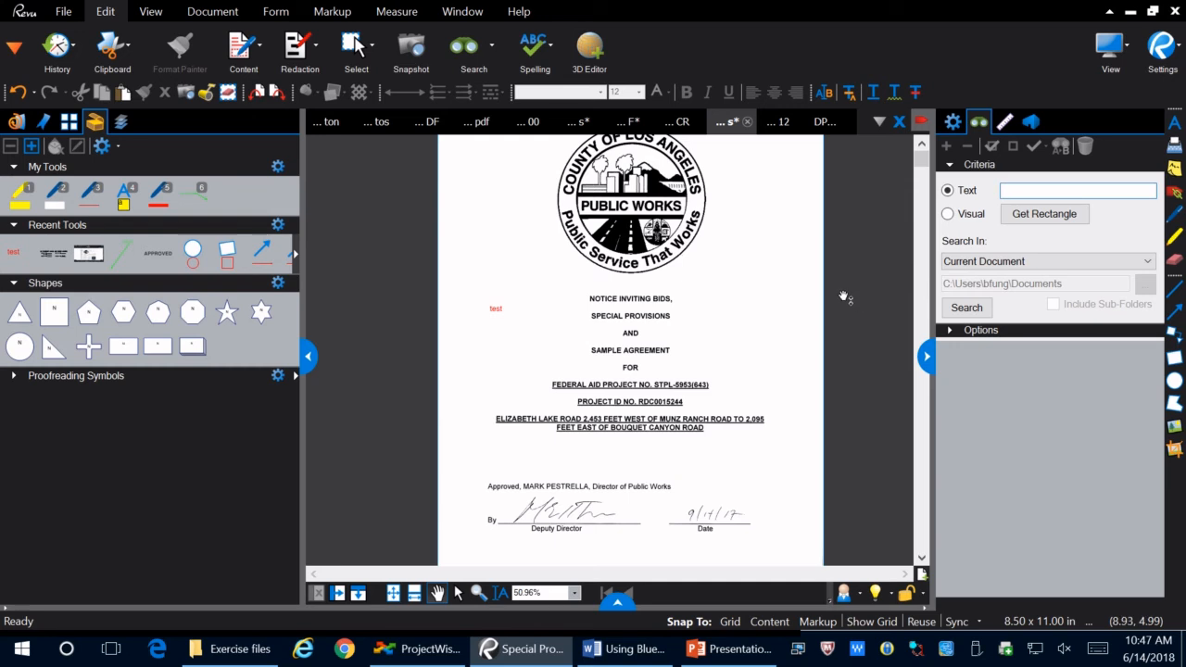
pyautogui.scroll(-10, 664, 308)
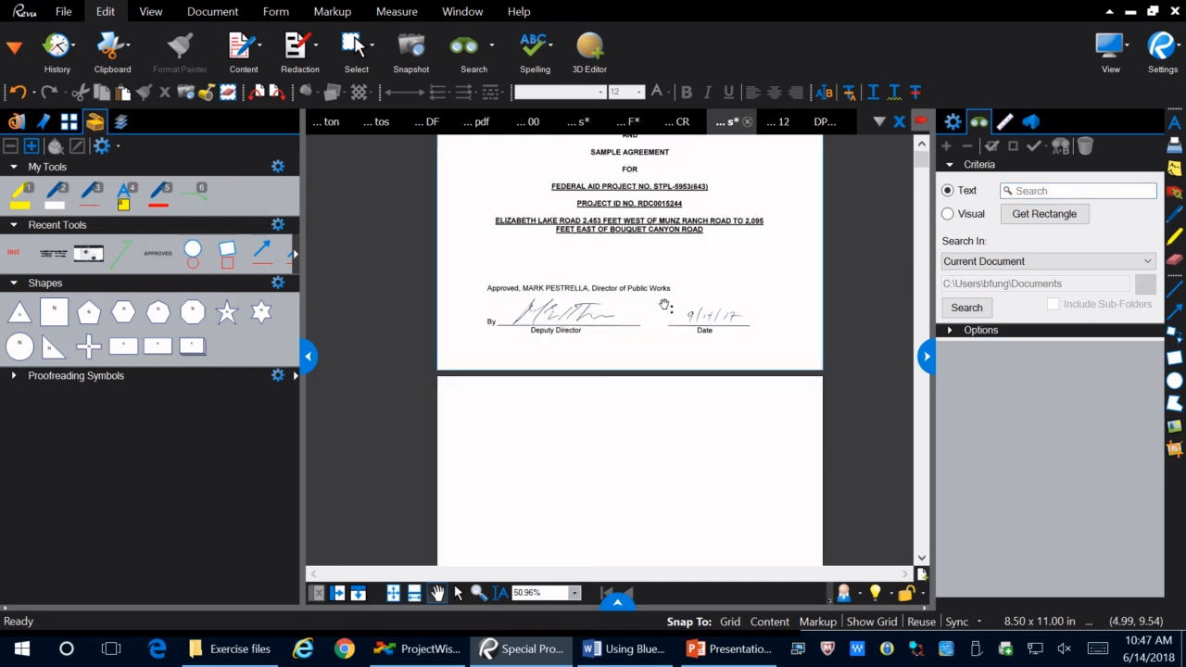
pyautogui.scroll(-3, 659, 306)
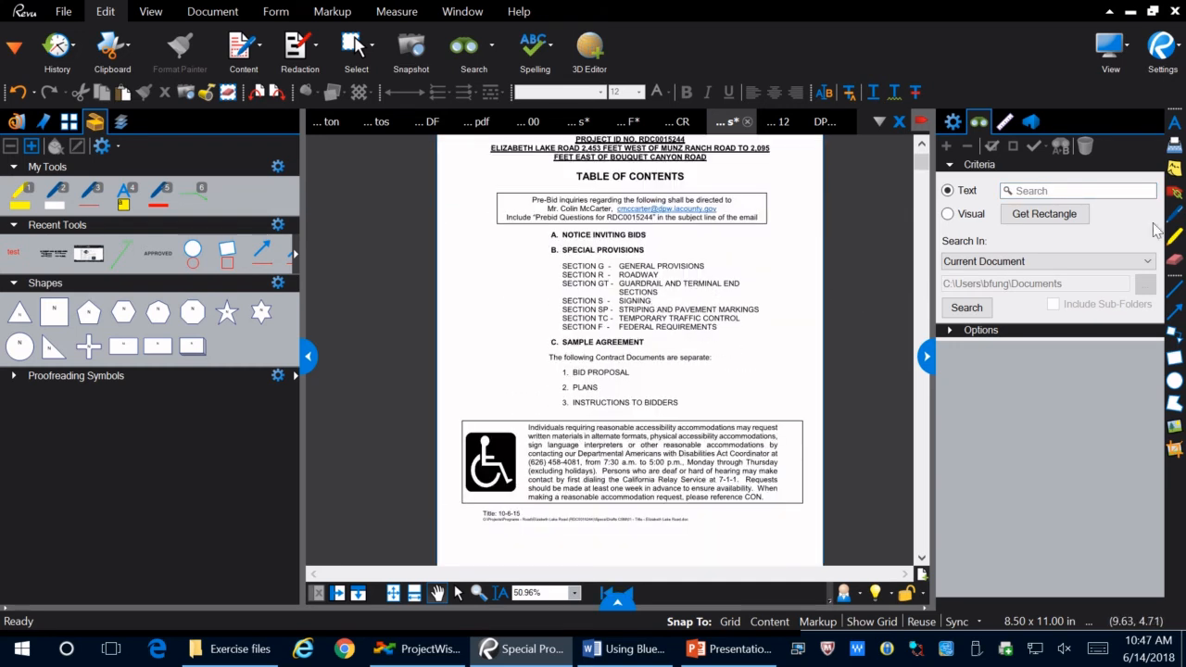
pyautogui.click(1049, 262)
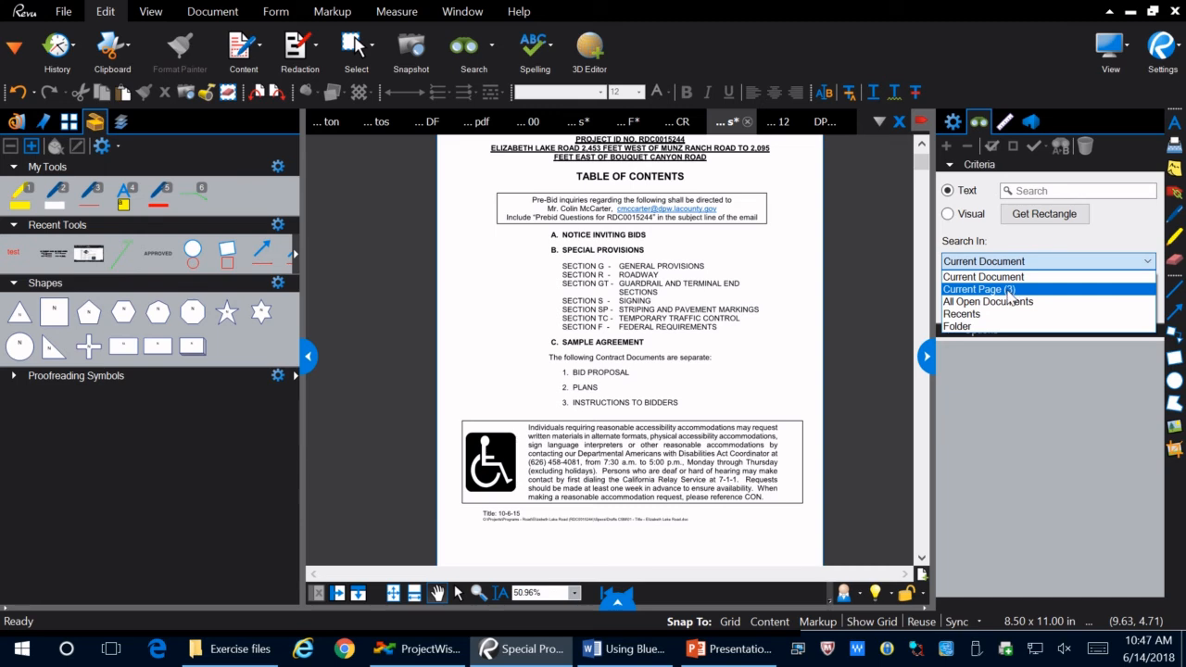
pyautogui.click(1009, 292)
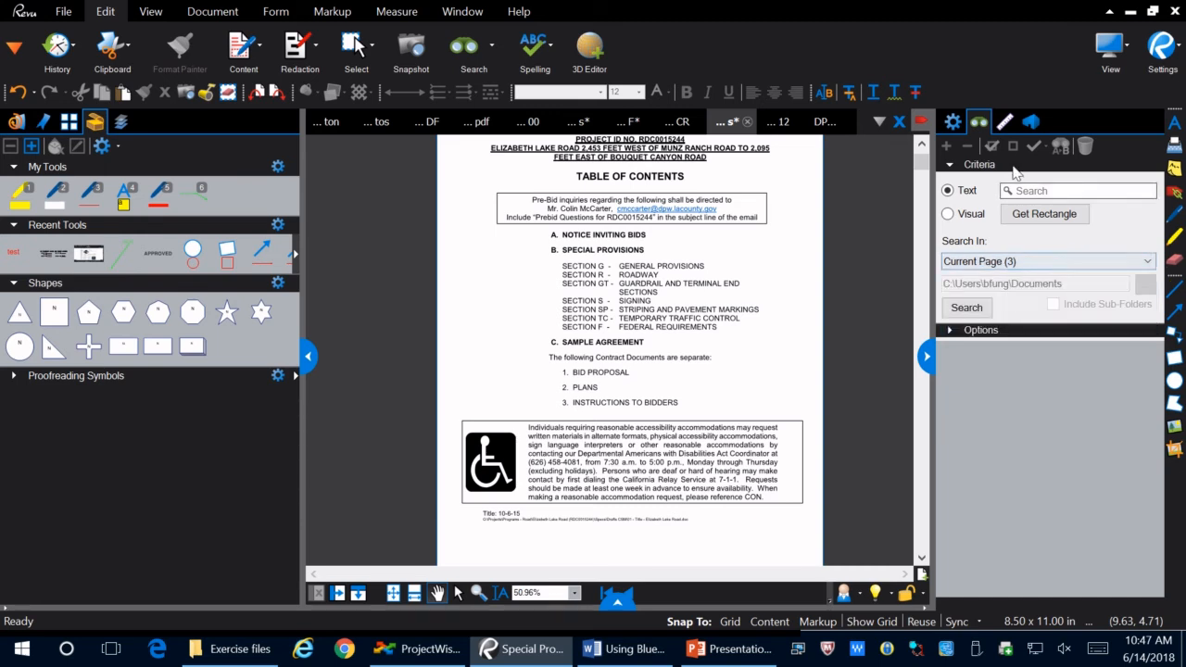
pyautogui.click(1048, 192)
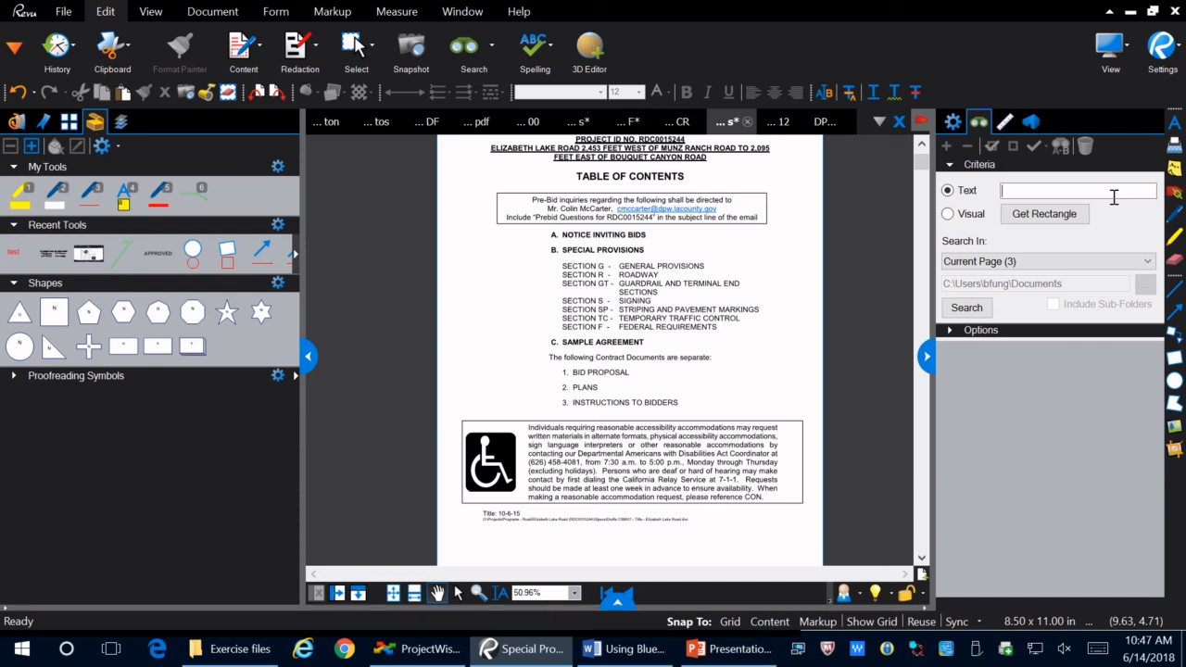
pyautogui.write('general')
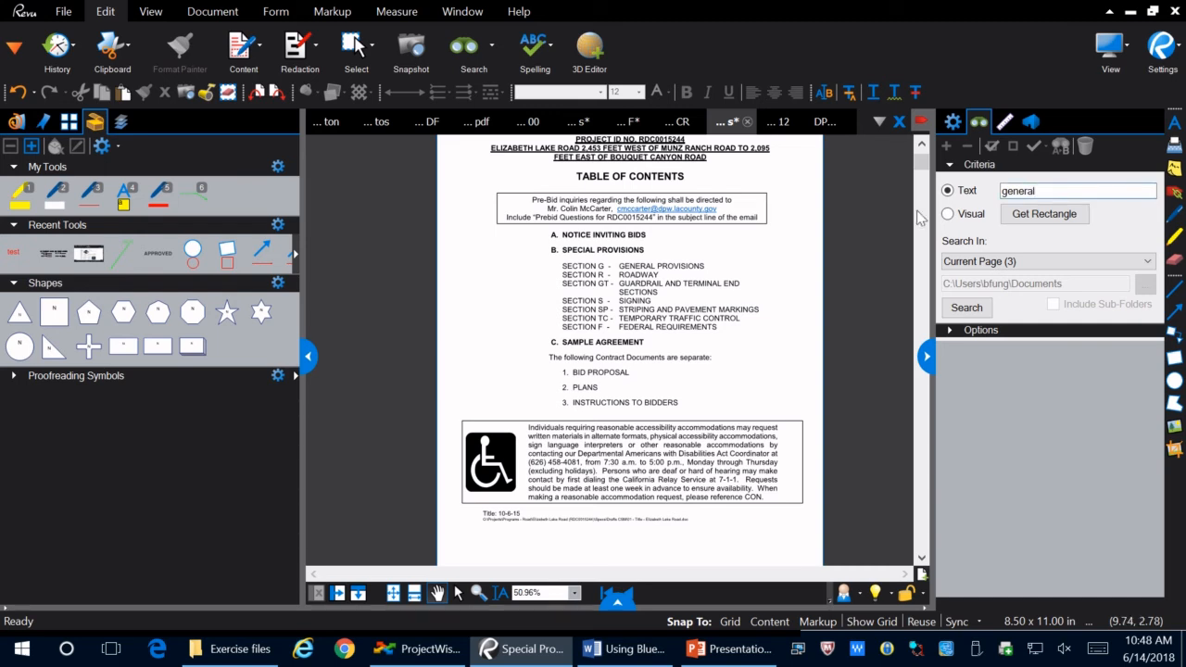
pyautogui.click(982, 306)
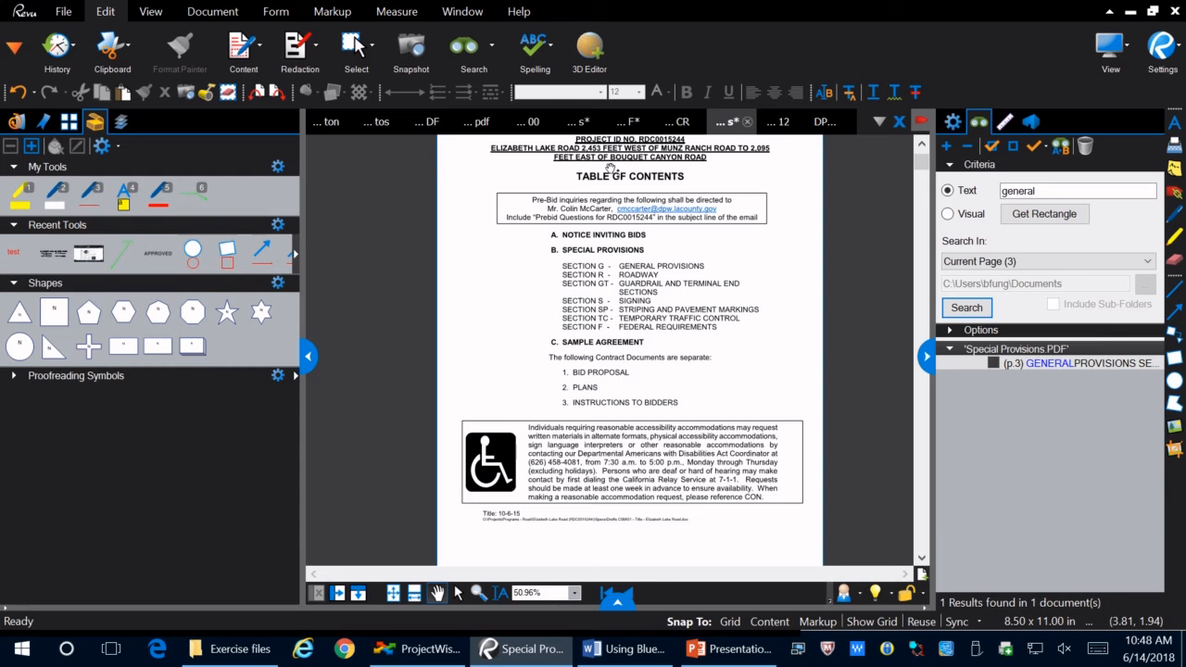
pyautogui.moveTo(579, 70)
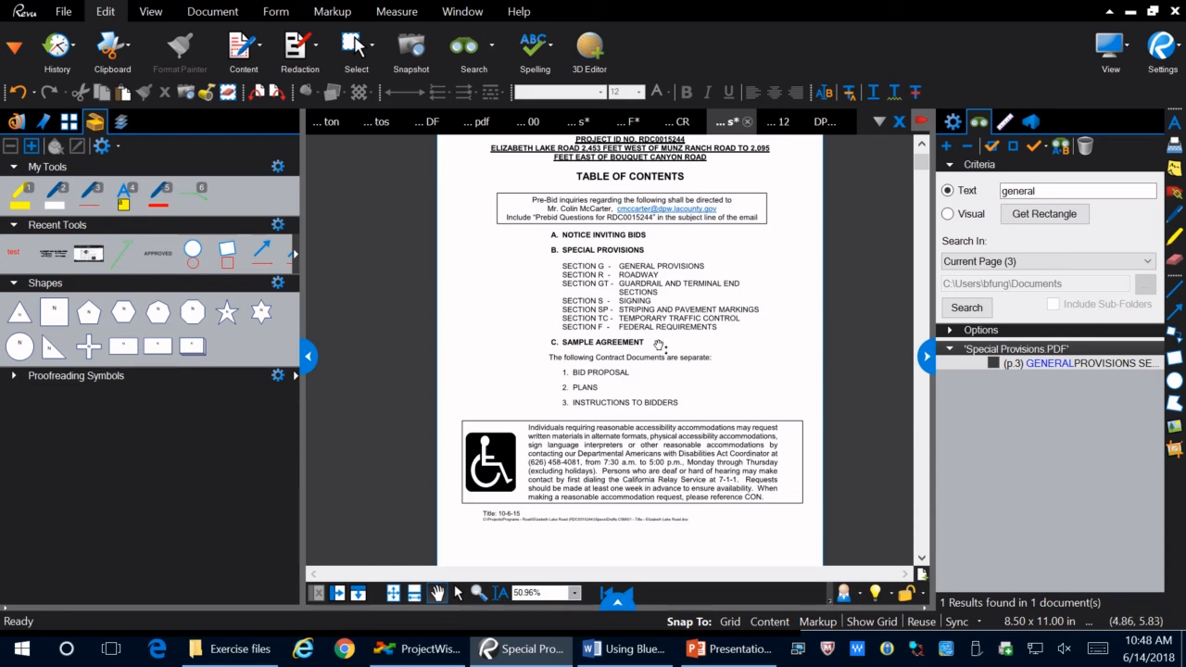
pyautogui.scroll(1, 660, 346)
pyautogui.scroll(-1, 659, 346)
pyautogui.scroll(1, 646, 344)
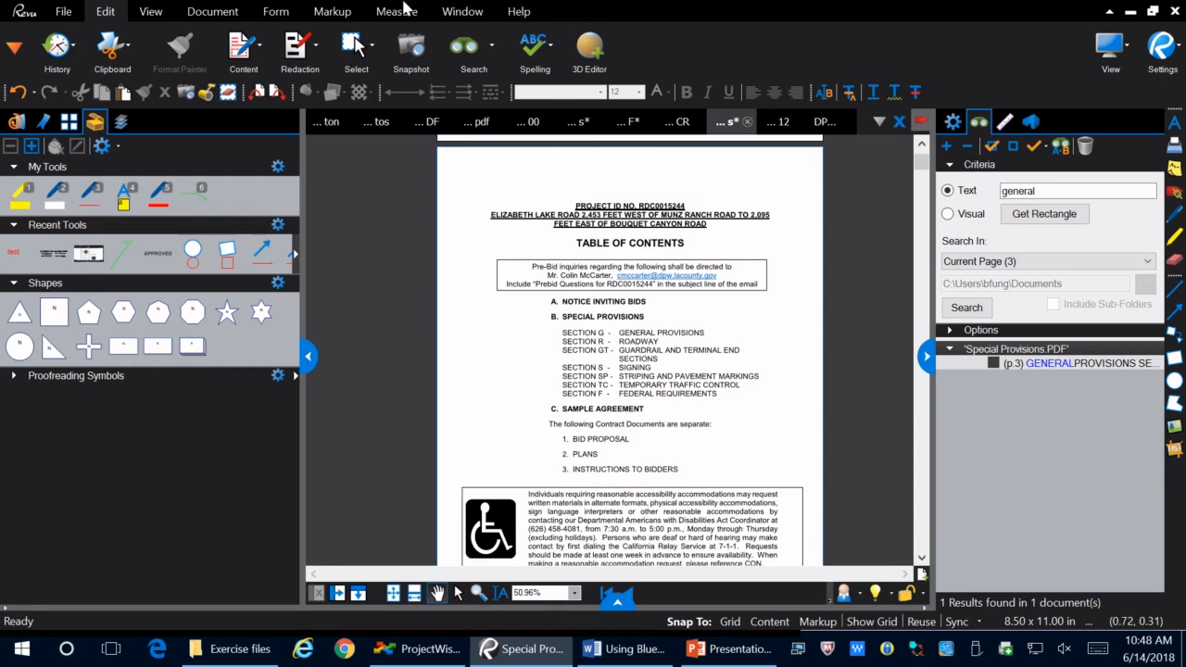
# Switch to the Non OCR letter with more viewing room and examine its scanned lettering up close
pyautogui.click(212, 11)
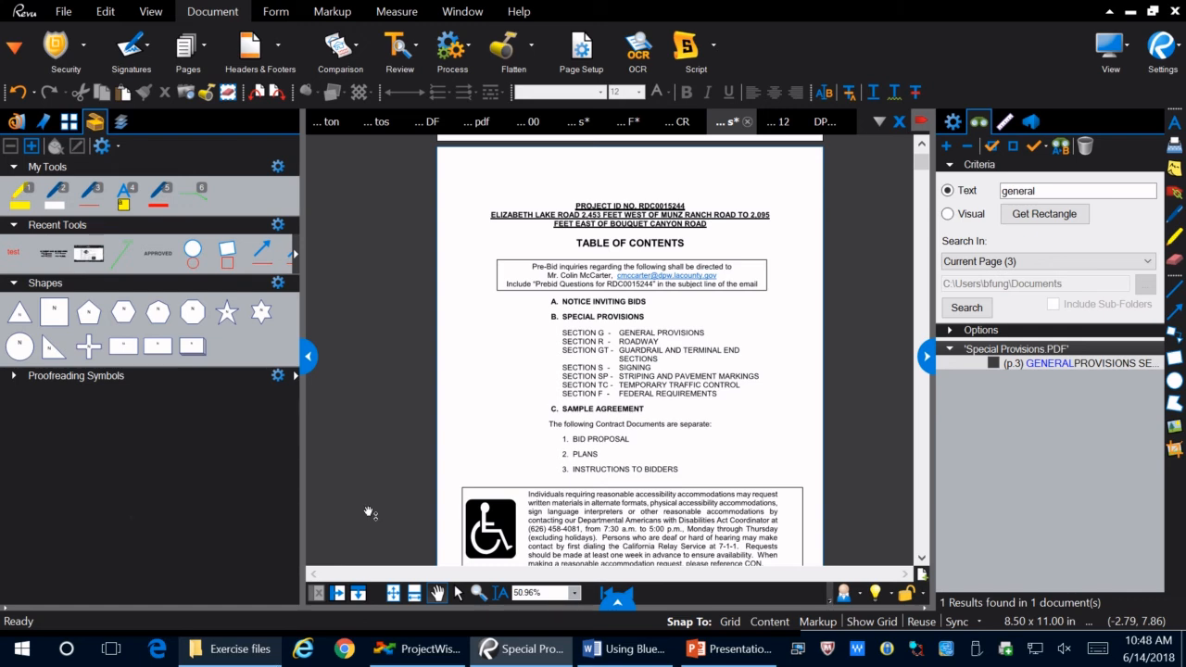
pyautogui.click(309, 356)
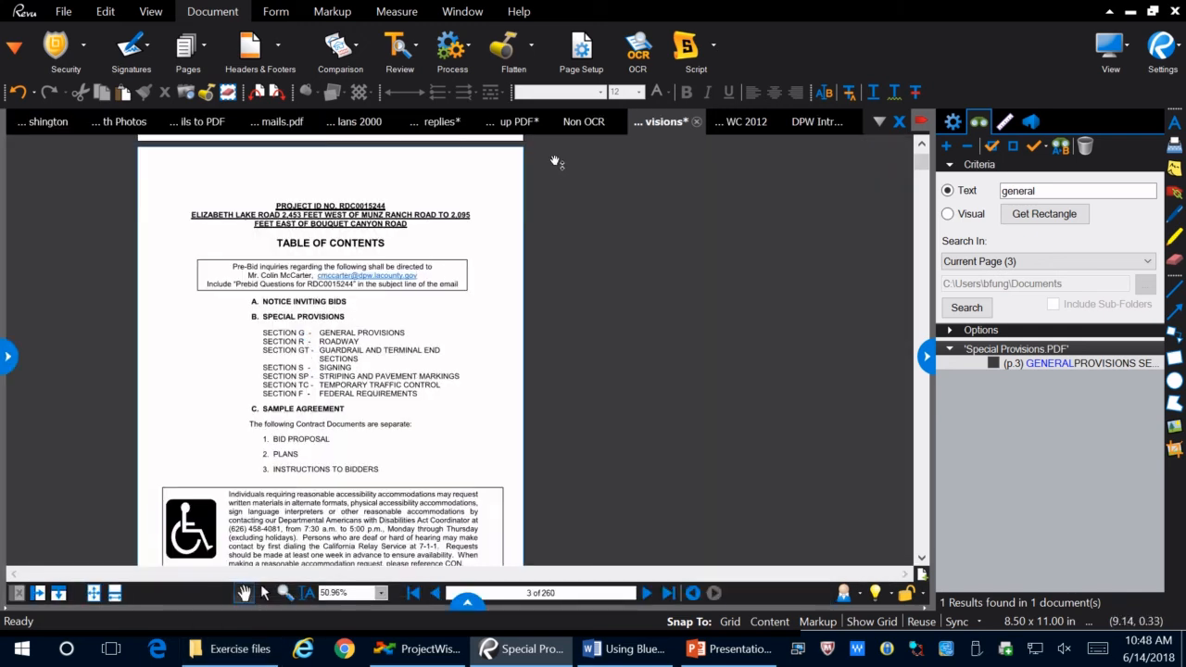
pyautogui.click(590, 124)
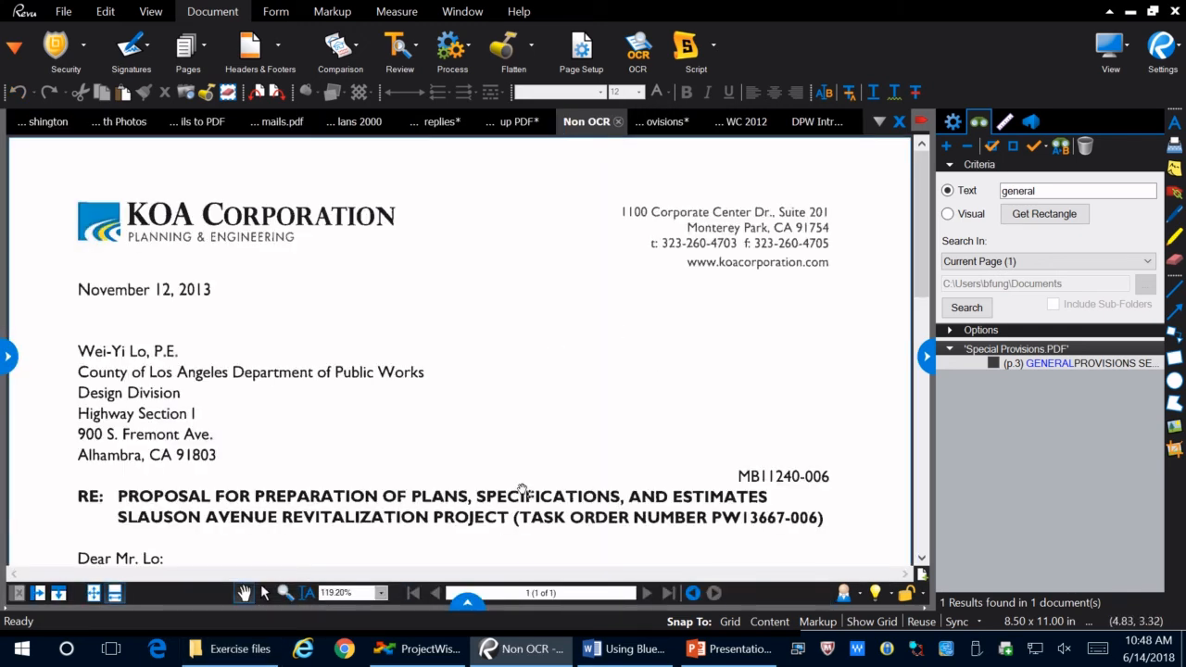
pyautogui.scroll(-3, 524, 405)
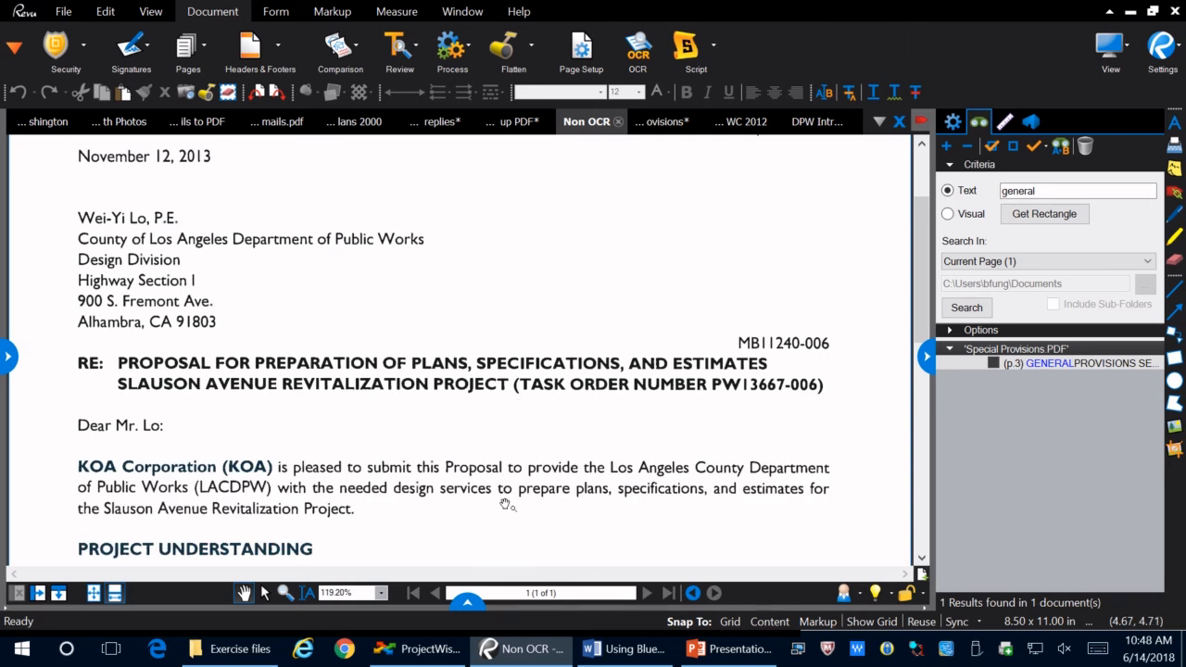
pyautogui.scroll(10, 505, 505)
pyautogui.scroll(2, 501, 422)
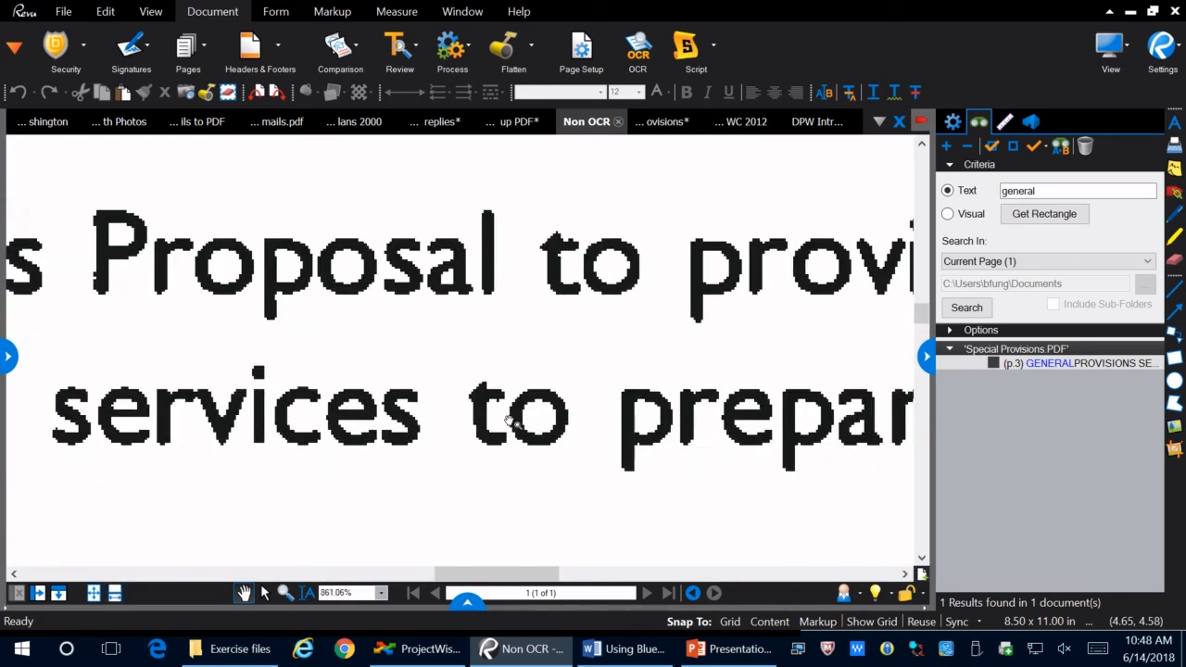
pyautogui.scroll(-9, 502, 421)
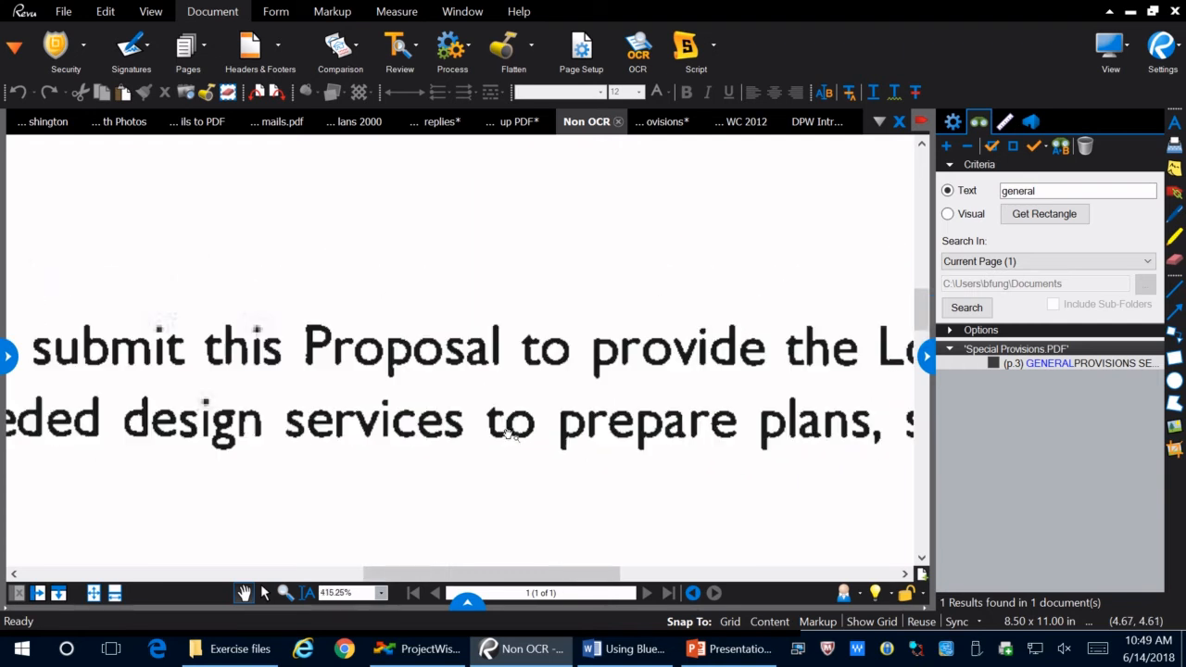
# Try to run OCR on the scanned Non OCR letter
pyautogui.moveTo(631, 58)
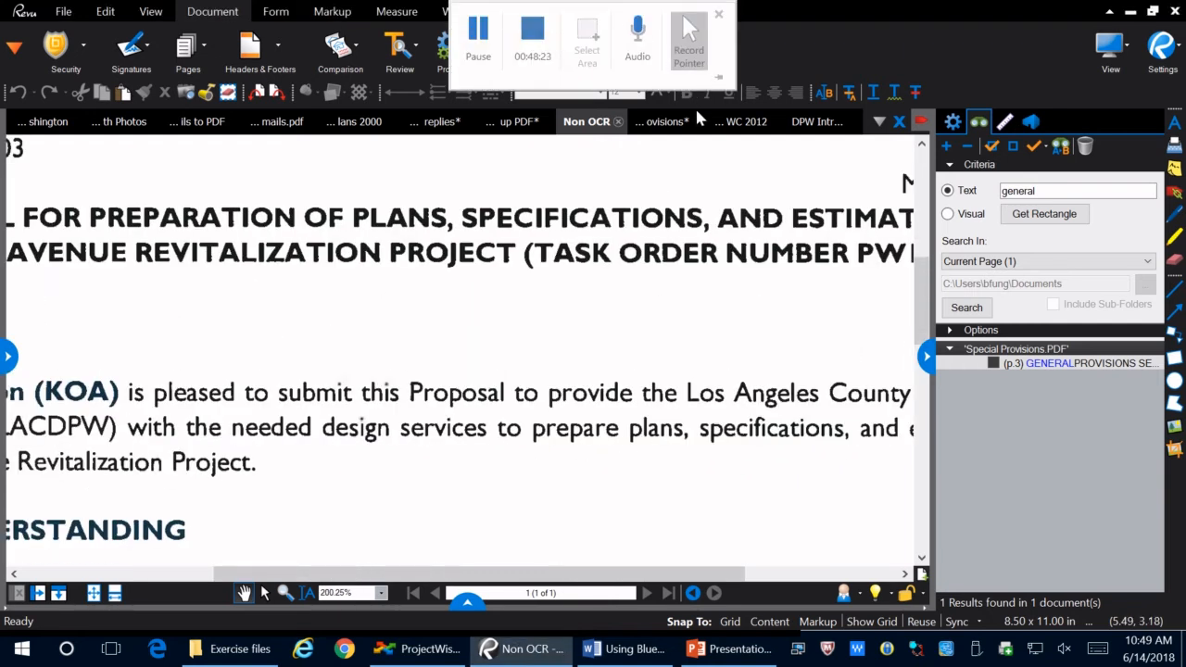
pyautogui.click(638, 51)
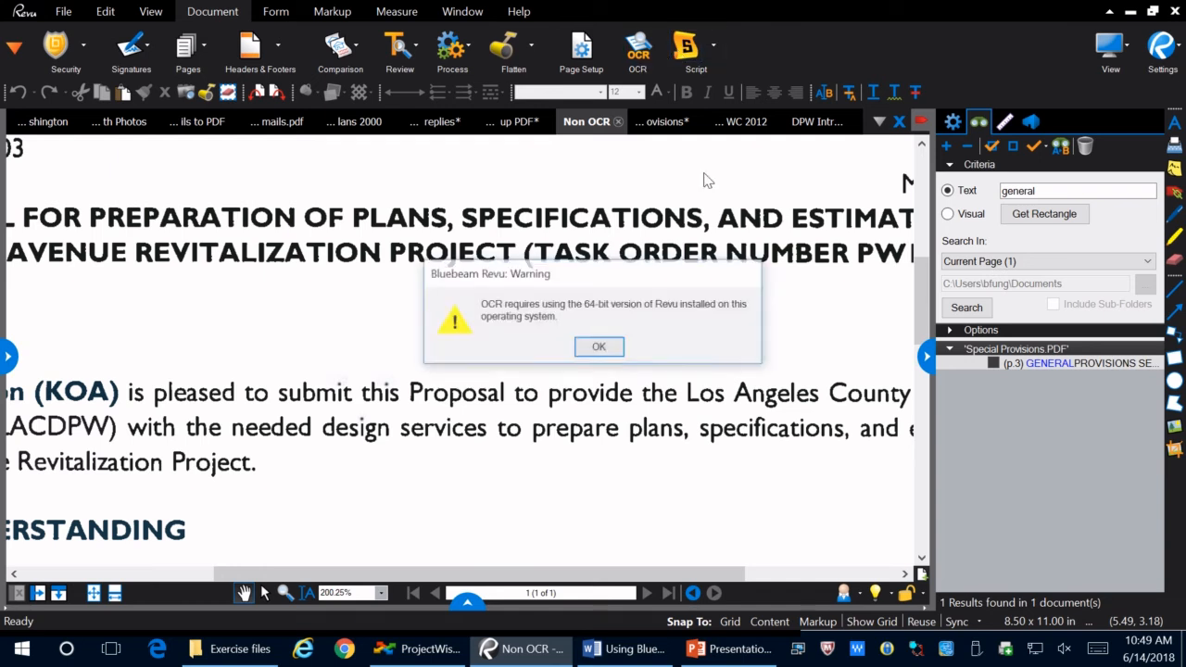
pyautogui.click(594, 349)
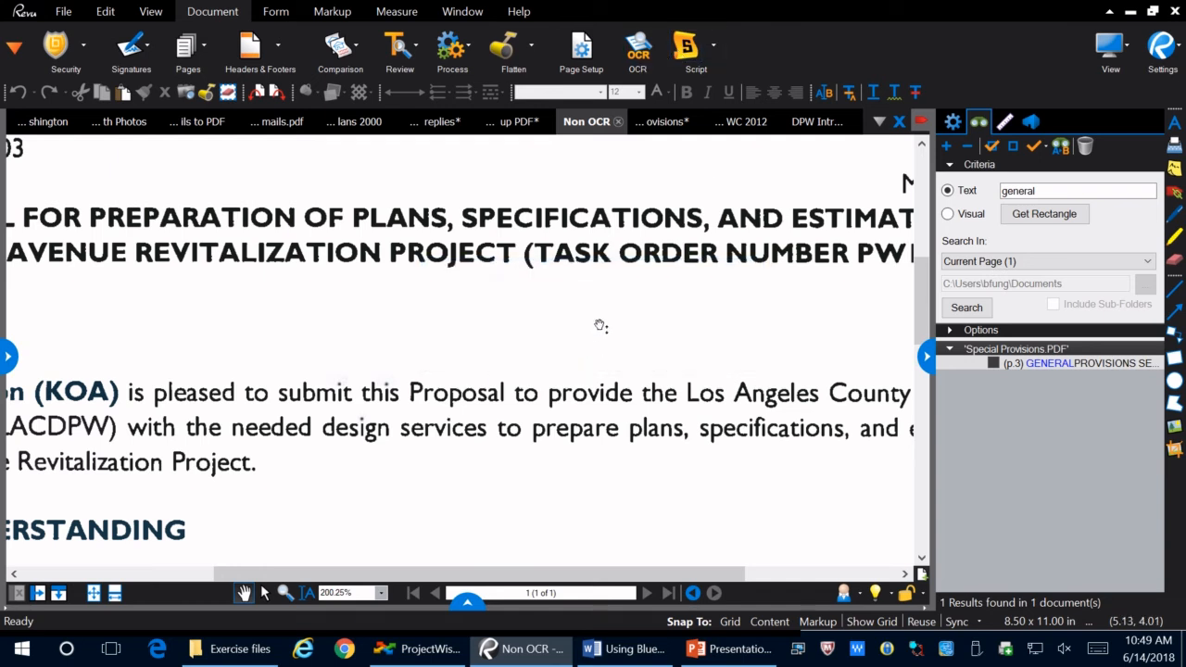
pyautogui.scroll(-5, 674, 391)
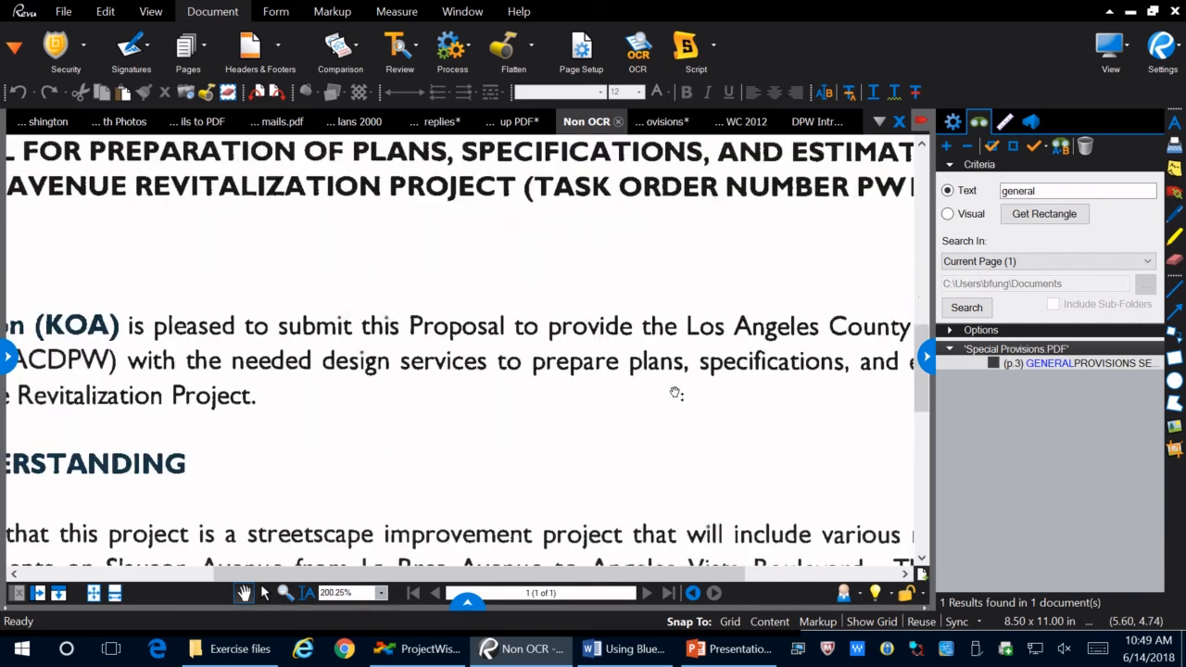
pyautogui.scroll(-3, 675, 392)
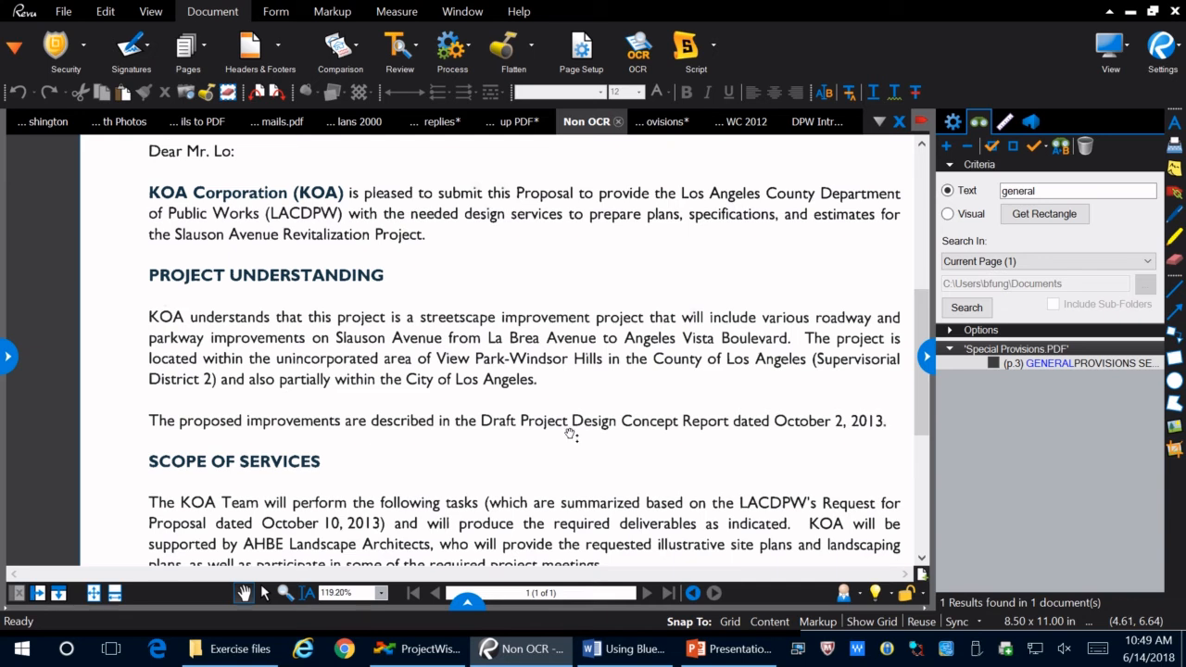
# Switch to the Altadena & Washington plan set and bring up the numbered construction notes on page 2
pyautogui.click(530, 128)
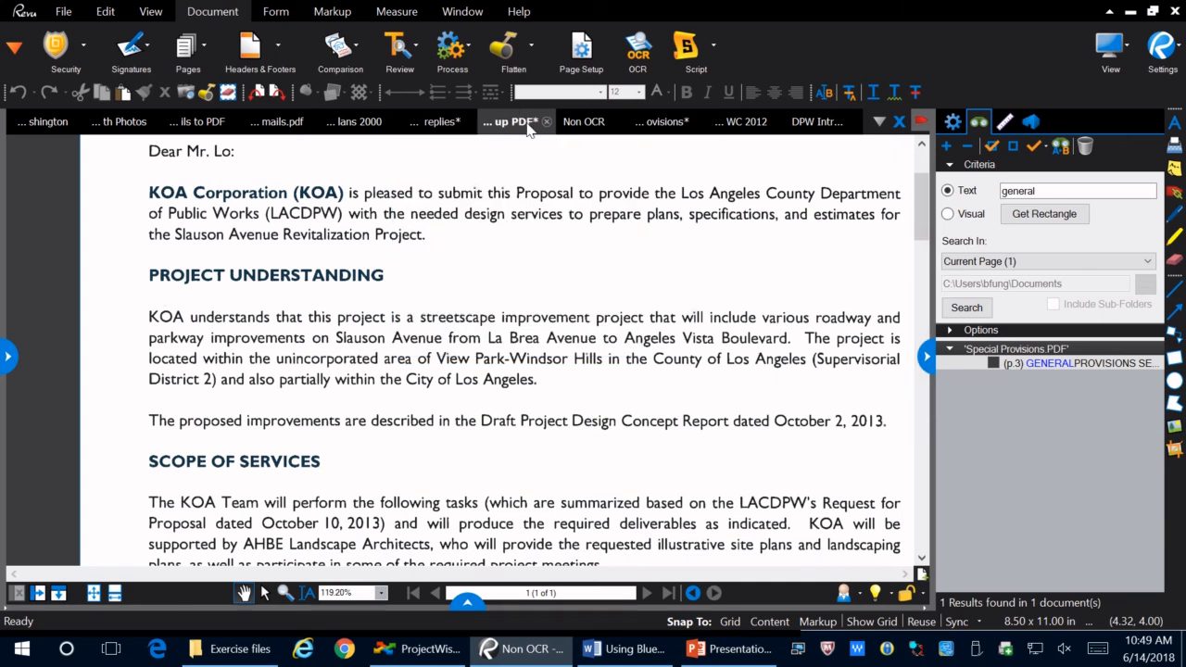
pyautogui.click(649, 122)
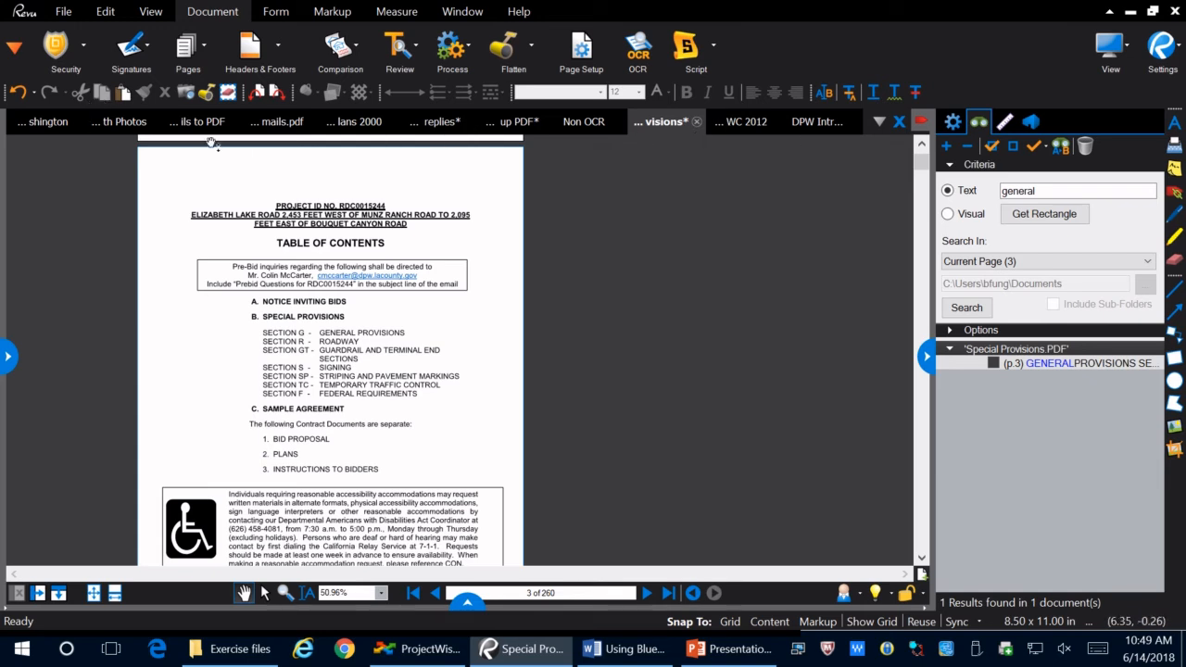
pyautogui.click(46, 121)
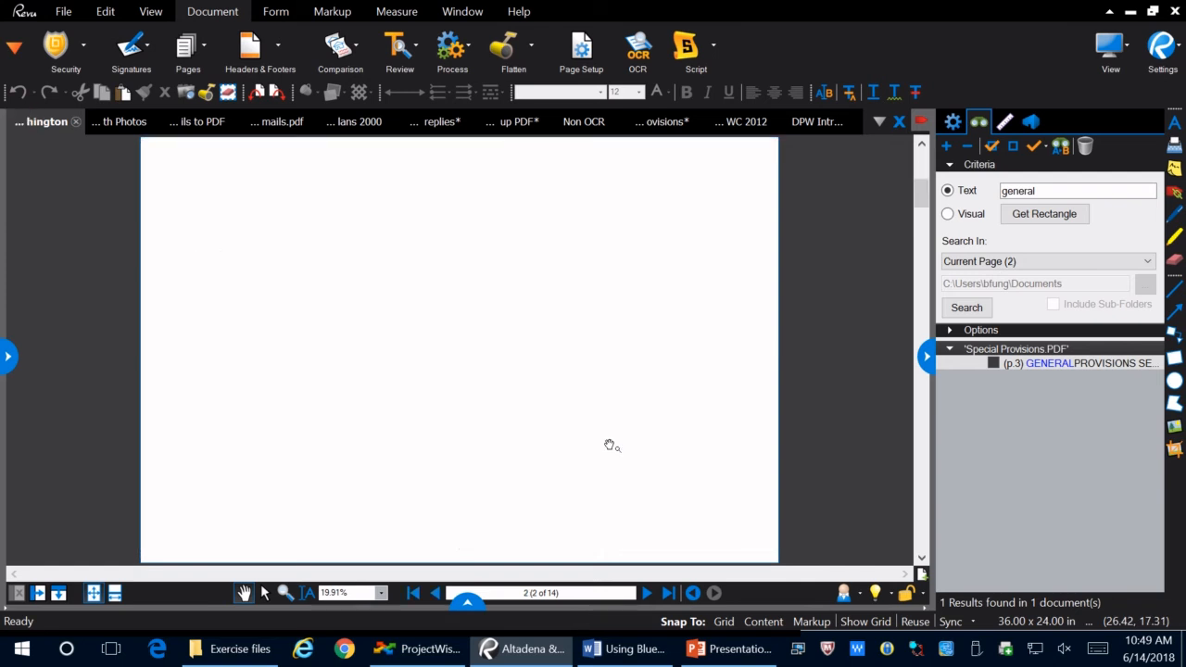
pyautogui.scroll(-1, 177, 419)
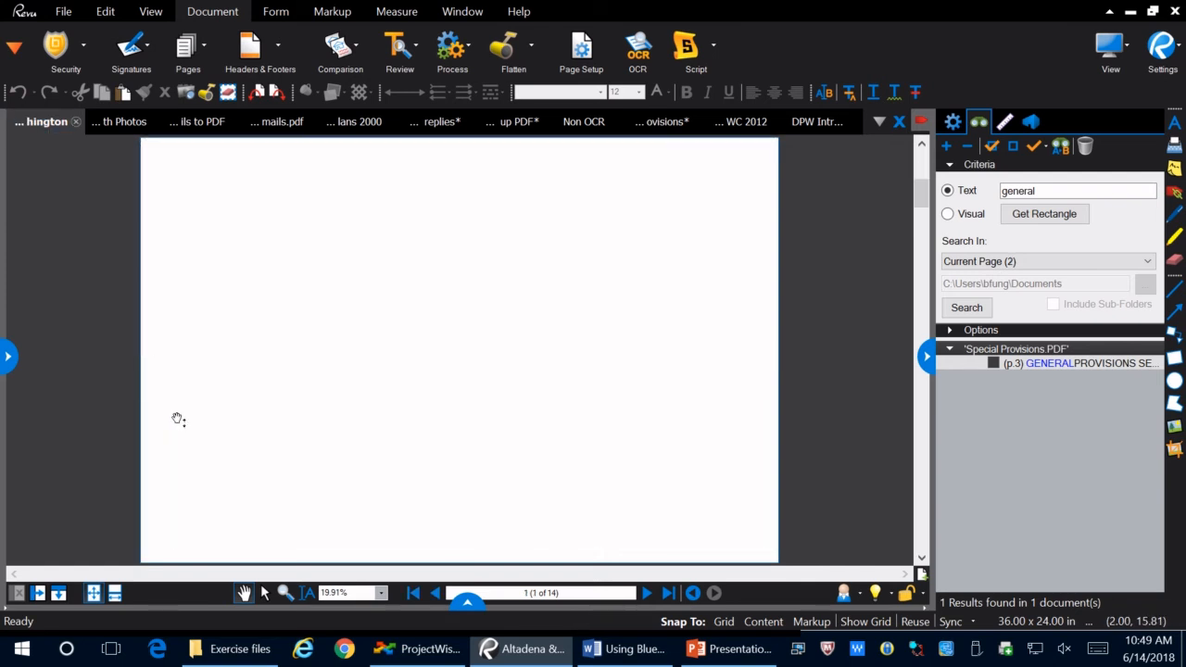
pyautogui.scroll(3, 177, 419)
pyautogui.scroll(4, 177, 419)
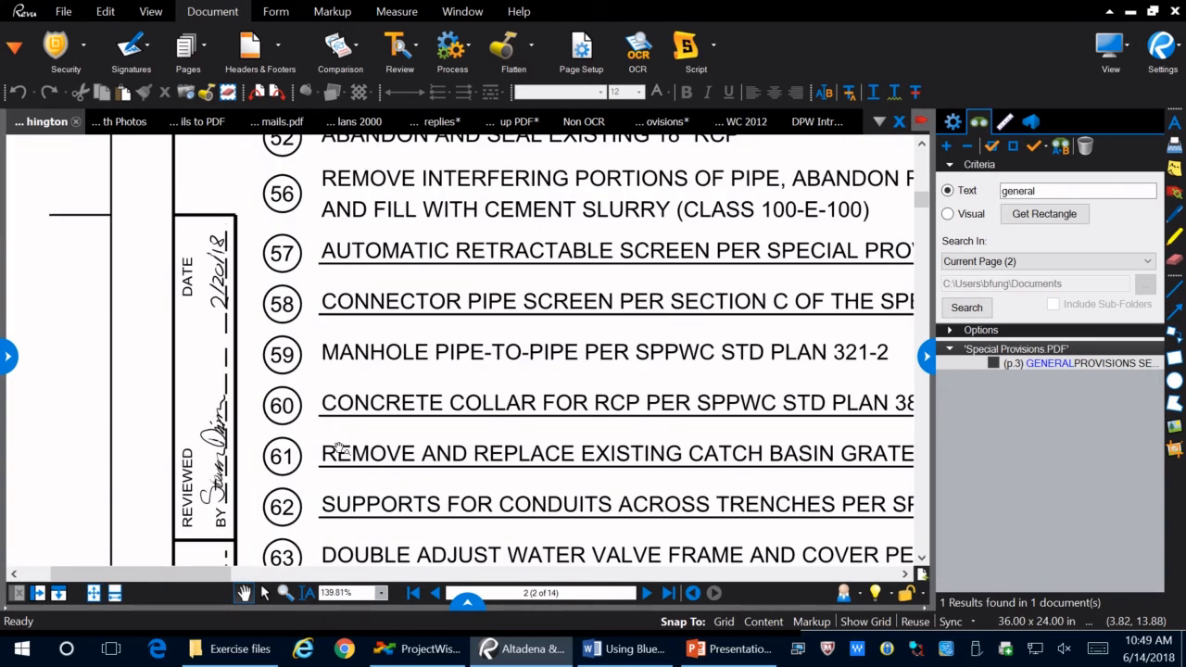
# Run a visual search of the whole current document for the circled 60 symbol captured from the page 2 notes
pyautogui.click(956, 214)
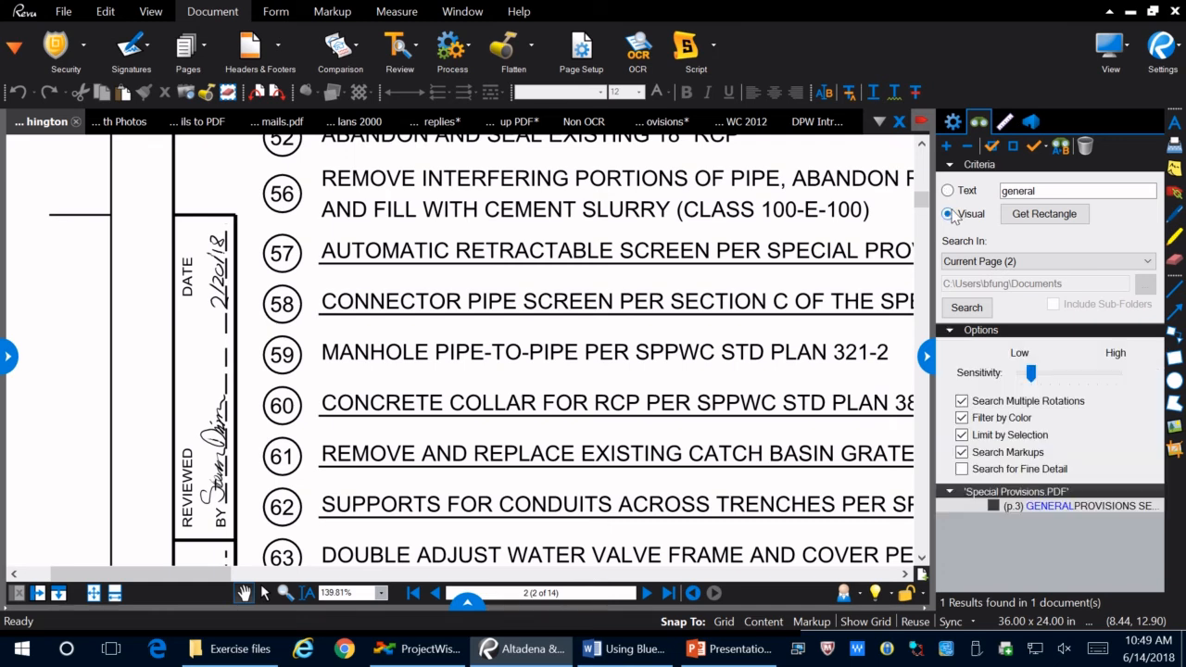
pyautogui.click(1032, 219)
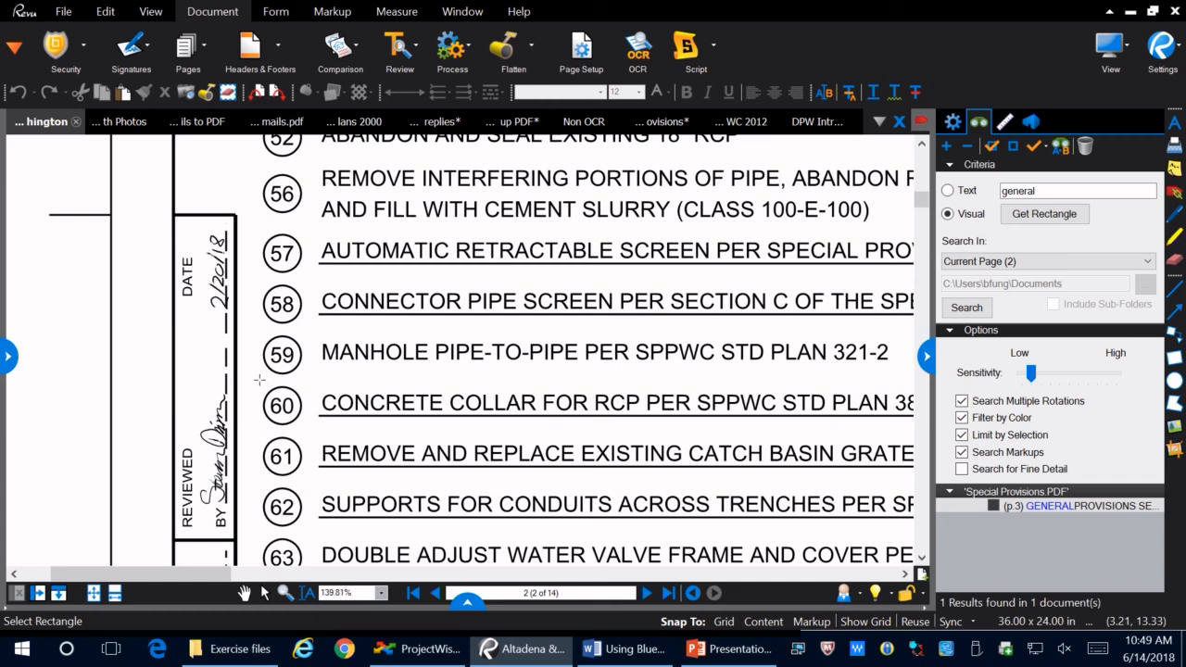
pyautogui.moveTo(265, 383); pyautogui.dragTo(315, 431)
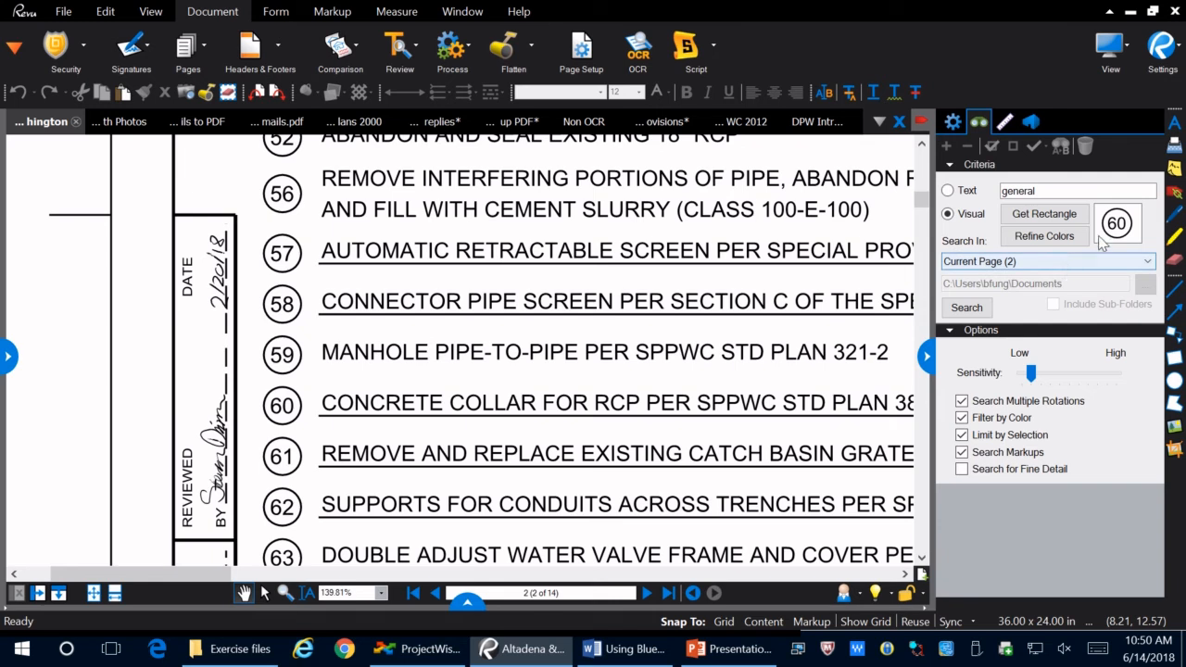
pyautogui.click(1107, 261)
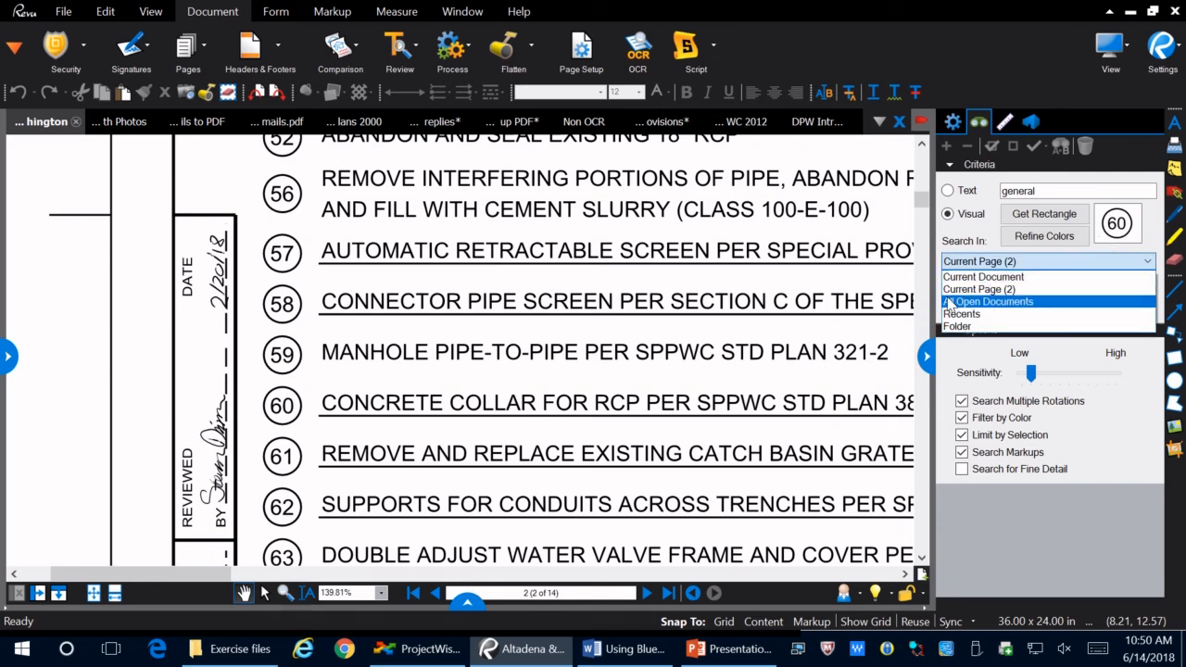
pyautogui.click(984, 277)
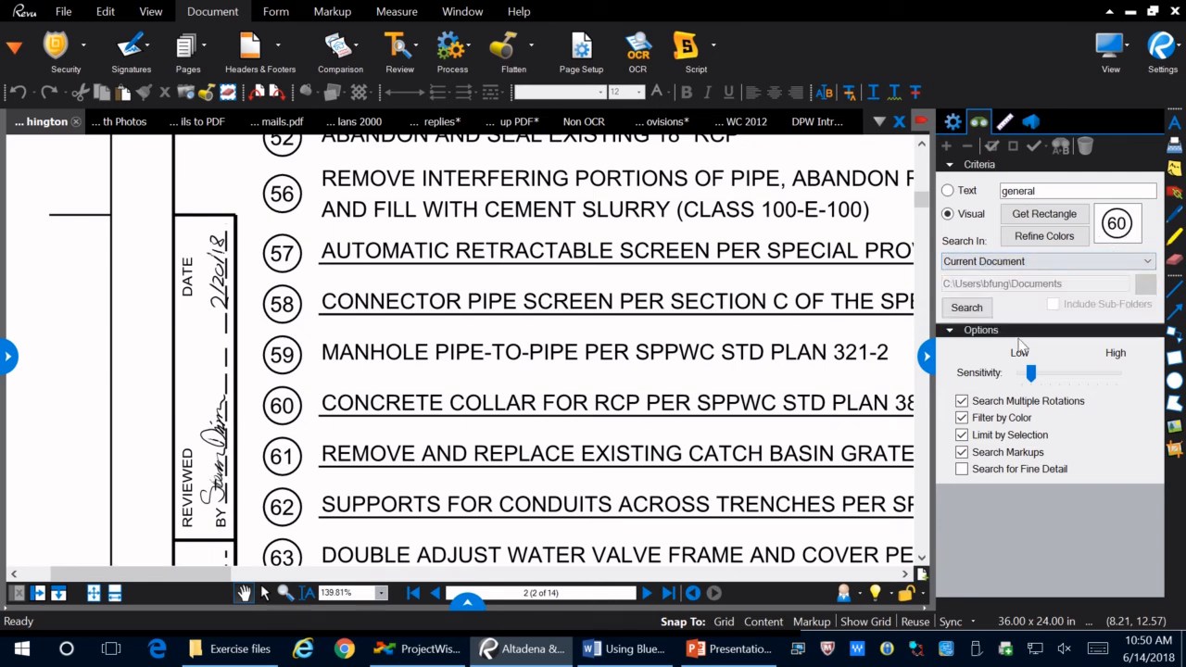
pyautogui.click(977, 314)
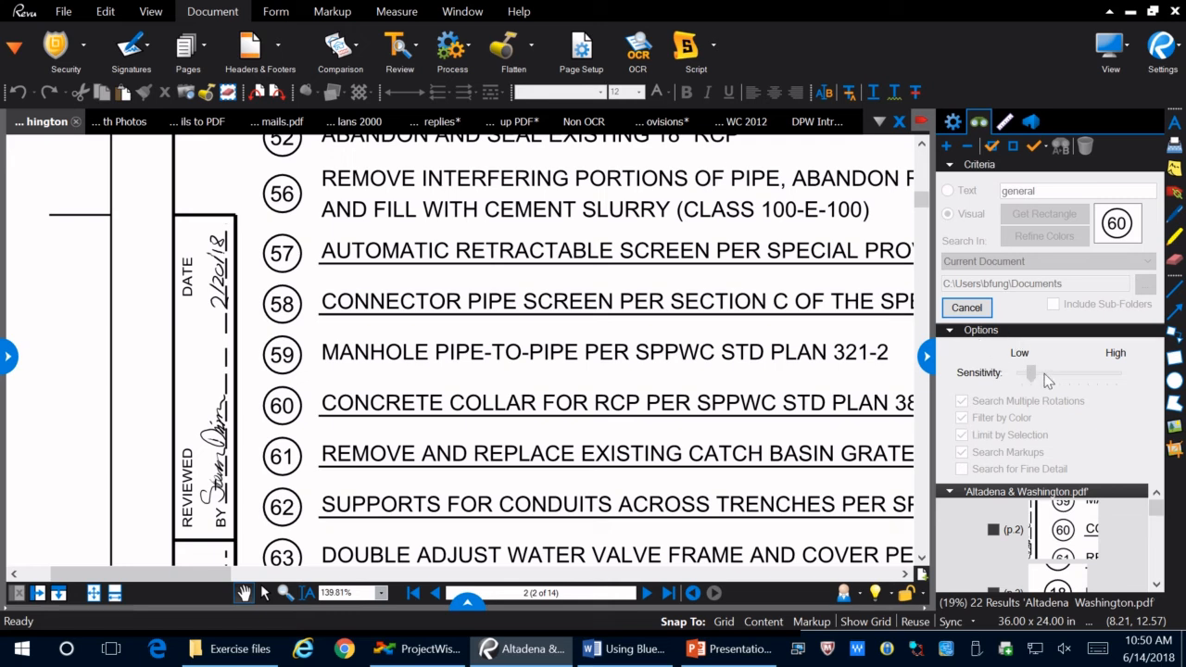
# Examine the visual search results to see which circled numbers are matched
pyautogui.click(1157, 587)
pyautogui.click(1157, 588)
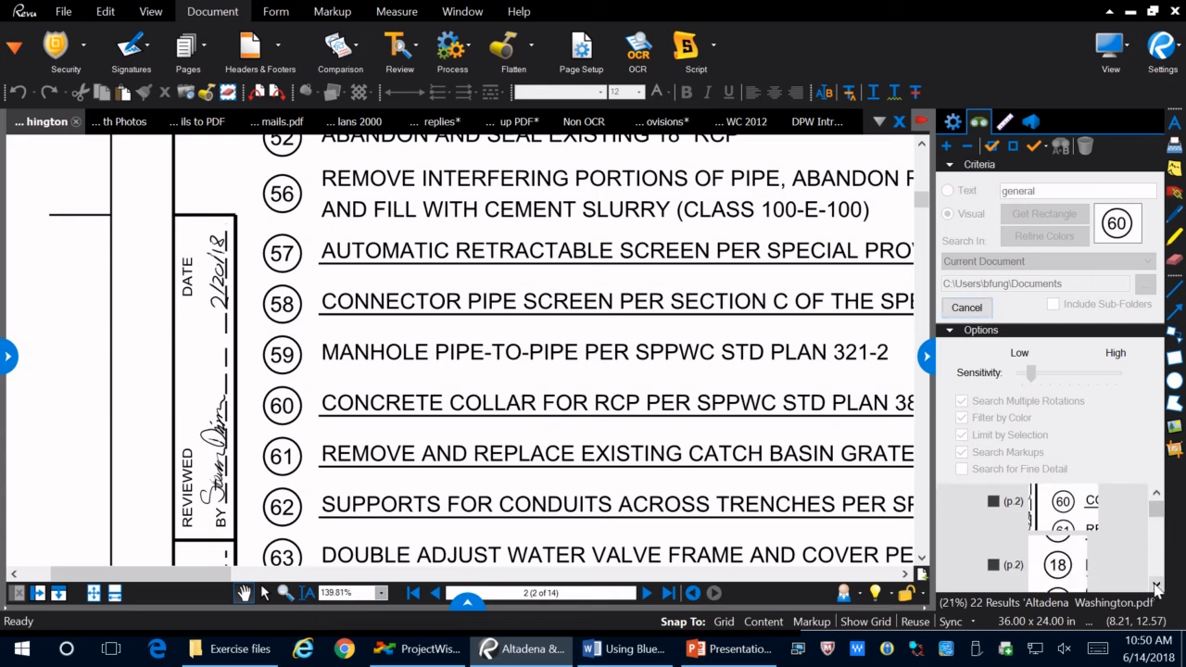
pyautogui.click(1157, 589)
pyautogui.click(1157, 588)
pyautogui.click(1156, 588)
pyautogui.click(1157, 588)
pyautogui.click(1157, 589)
pyautogui.click(1157, 588)
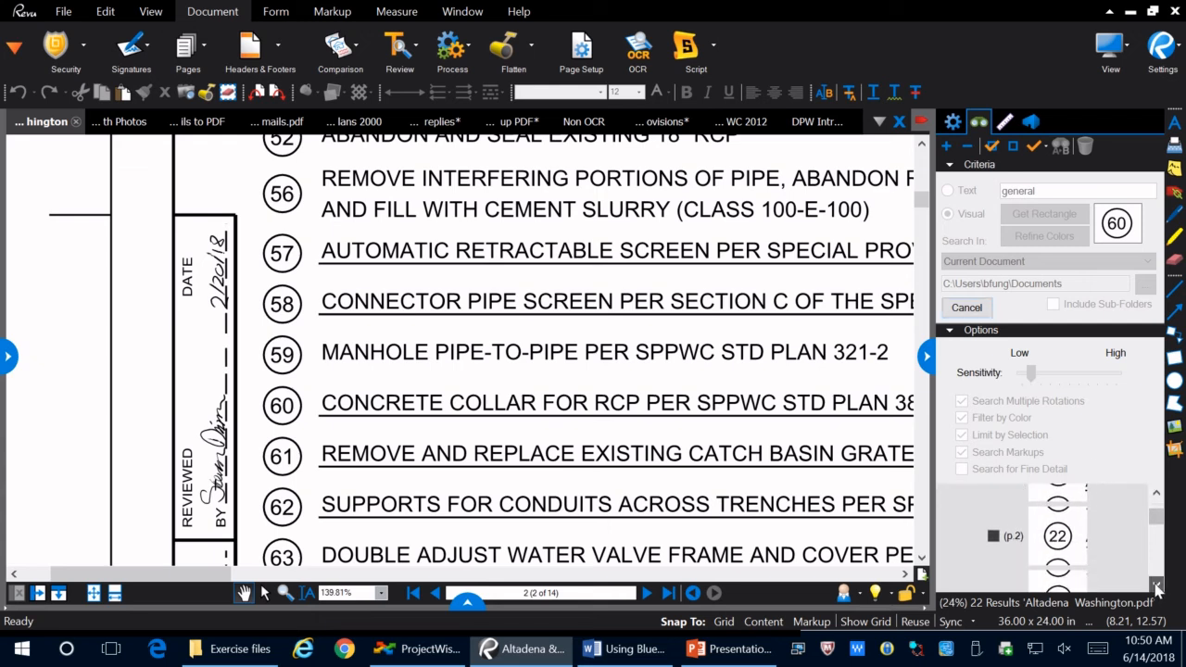
pyautogui.click(1156, 589)
pyautogui.click(1157, 588)
pyautogui.click(1157, 589)
pyautogui.click(1157, 589)
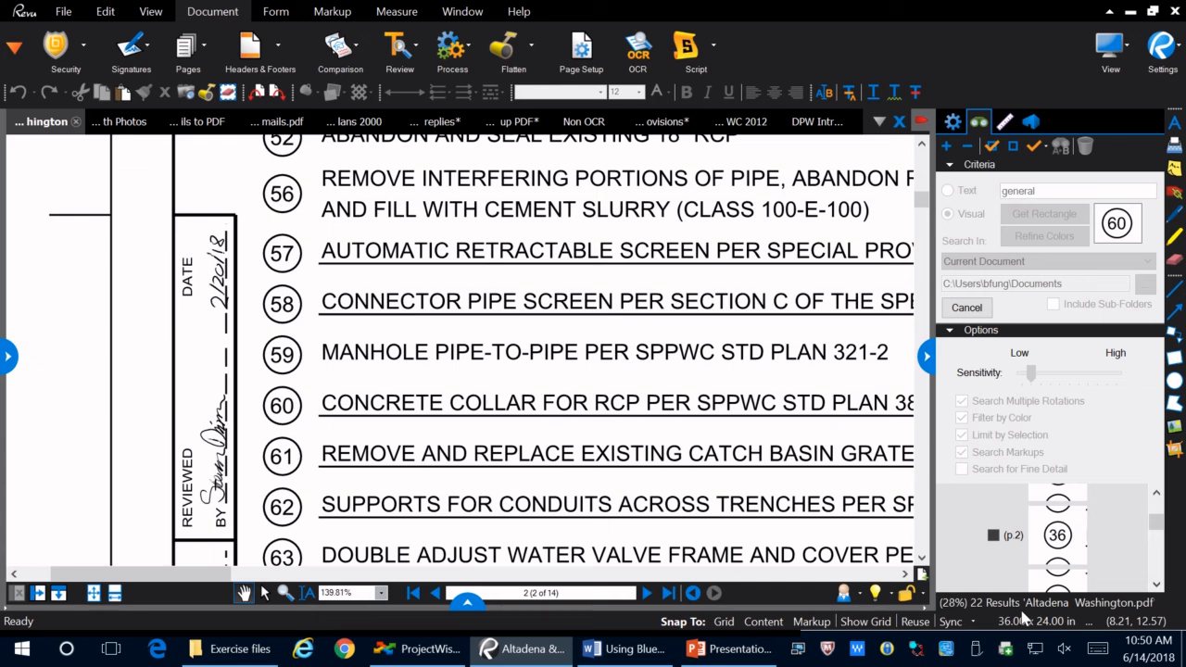
# Stop the running search, raise the sensitivity well toward High, and rerun the visual search for the circled 60
pyautogui.click(960, 308)
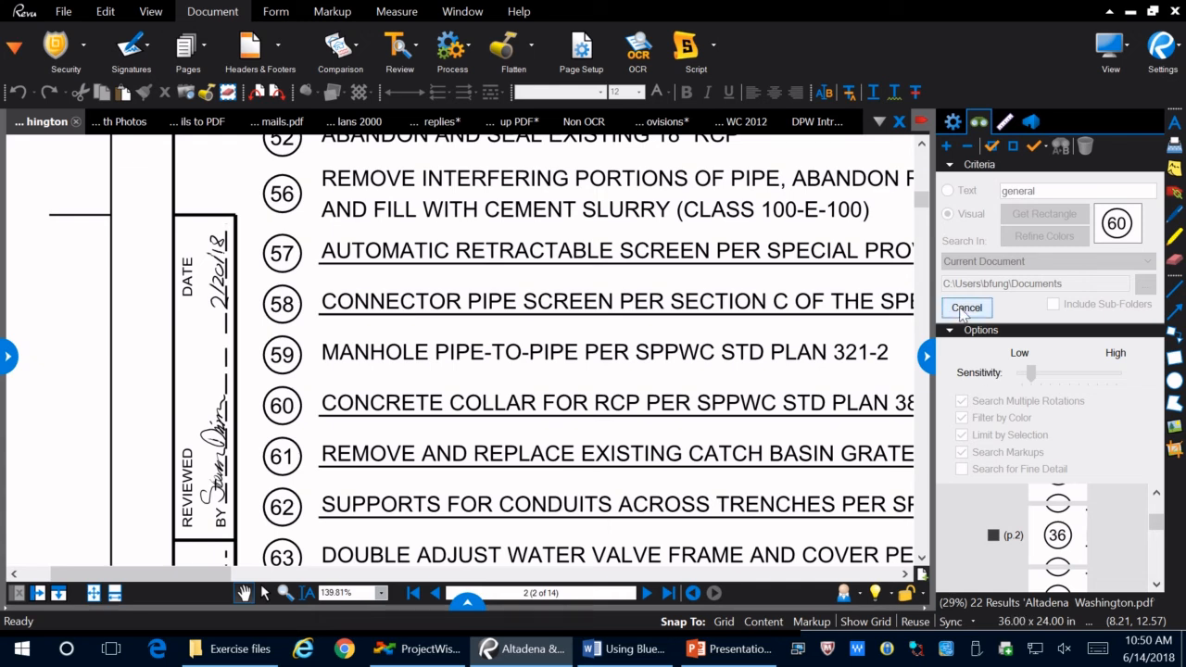
pyautogui.moveTo(1031, 372); pyautogui.dragTo(1099, 387)
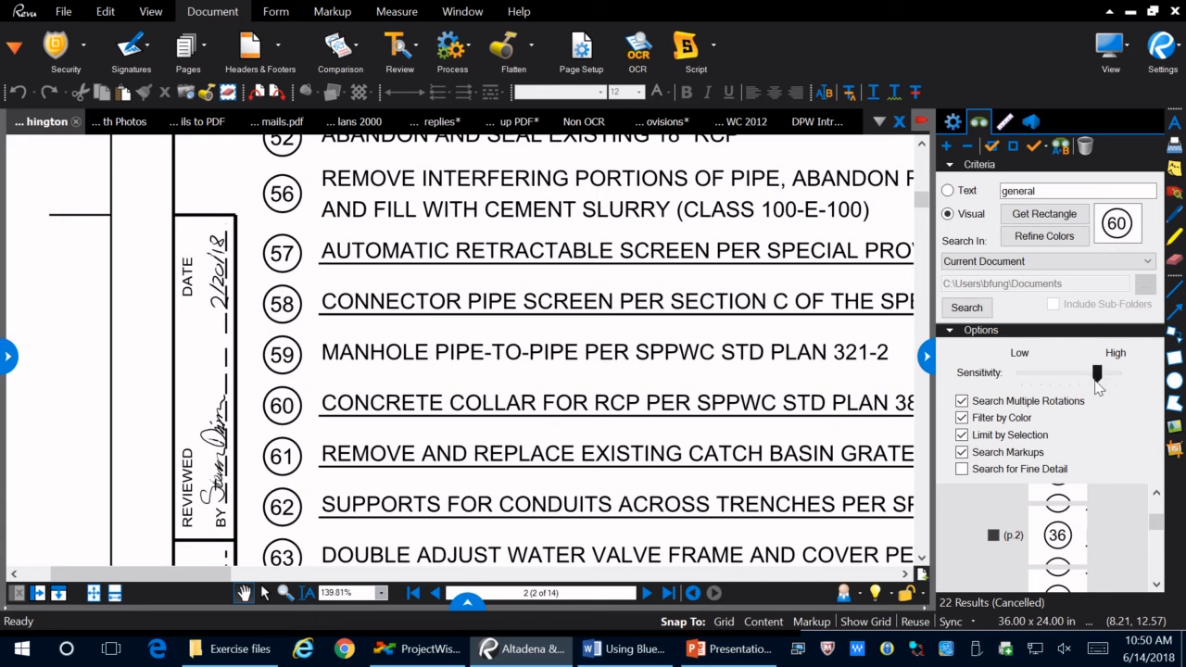
pyautogui.click(967, 308)
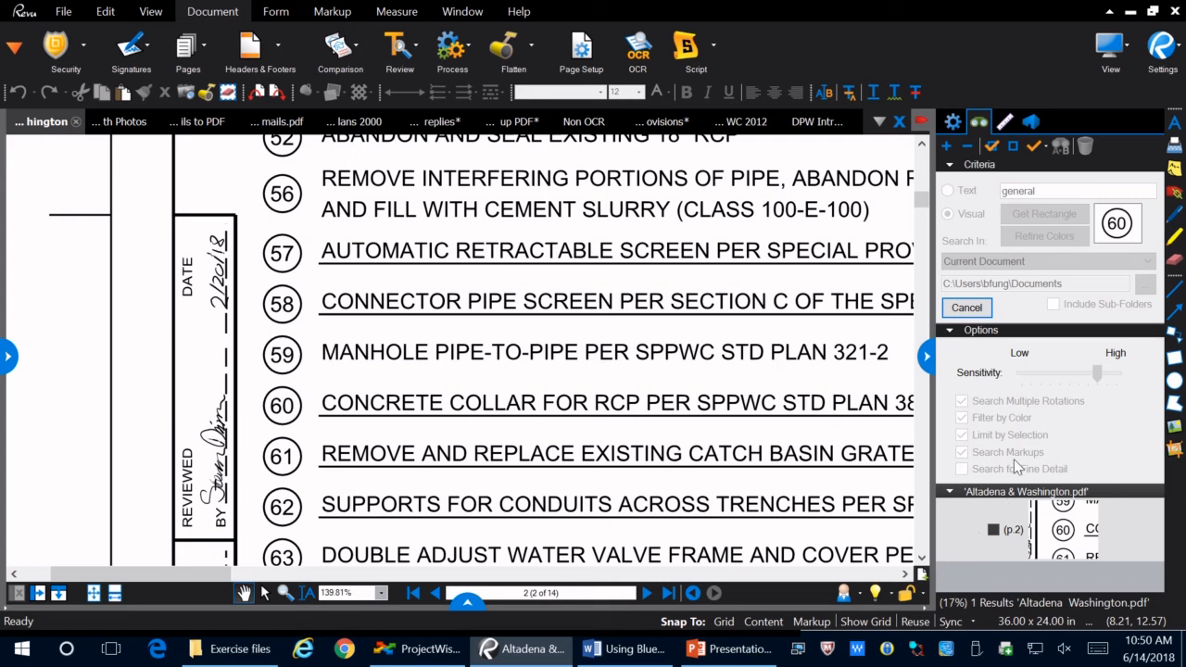
pyautogui.click(952, 331)
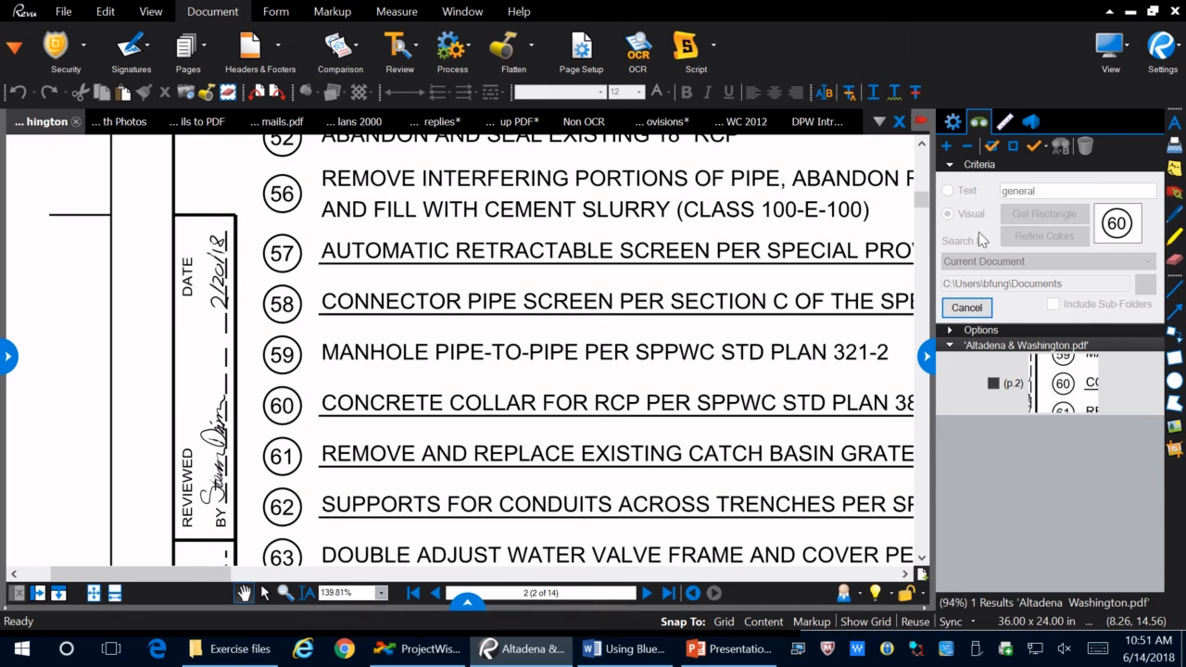
pyautogui.click(952, 333)
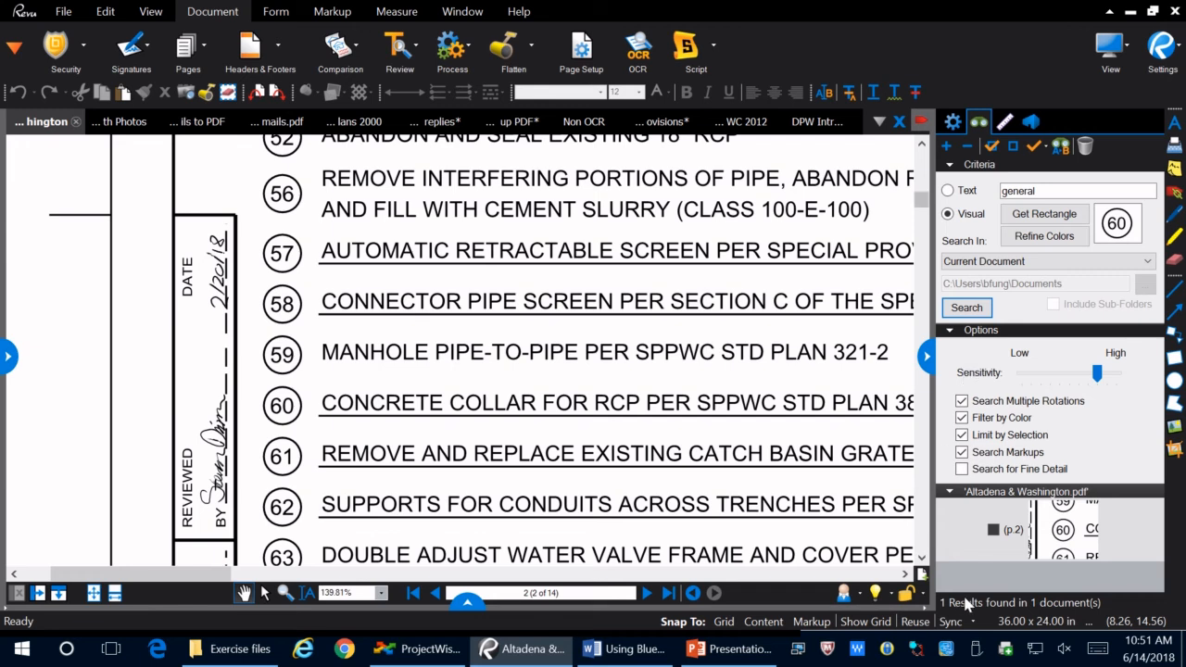
# Open the hyperlink action options for the page 2 search result, then cancel without adding a link
pyautogui.click(1050, 535)
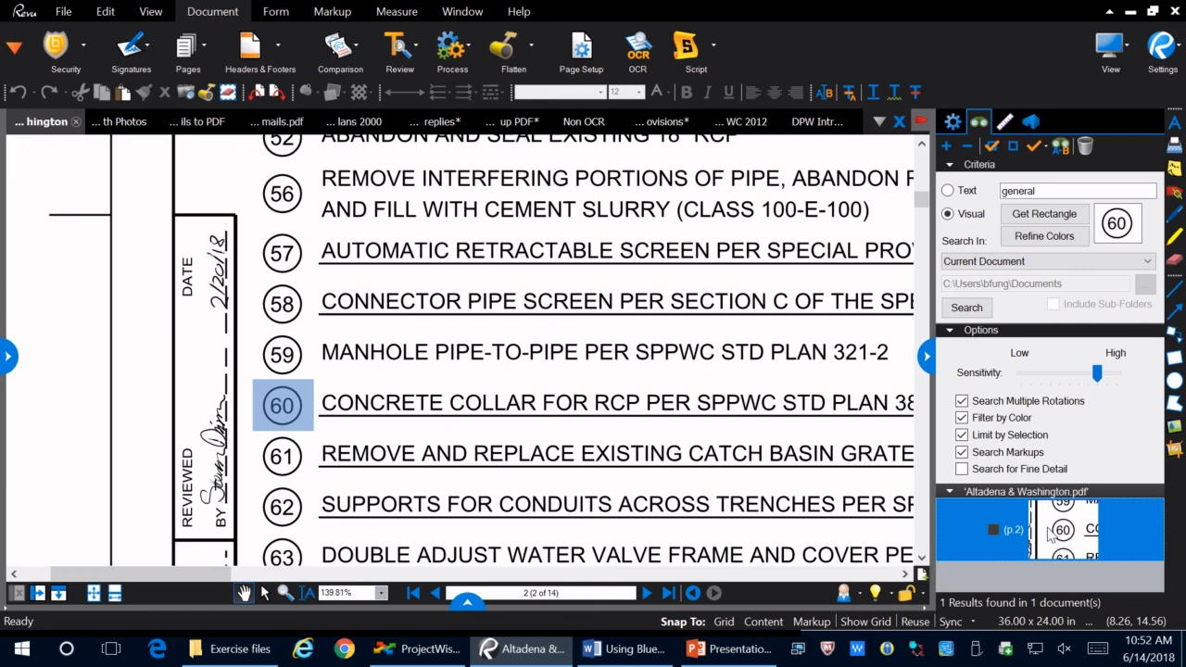
pyautogui.rightClick(1048, 534)
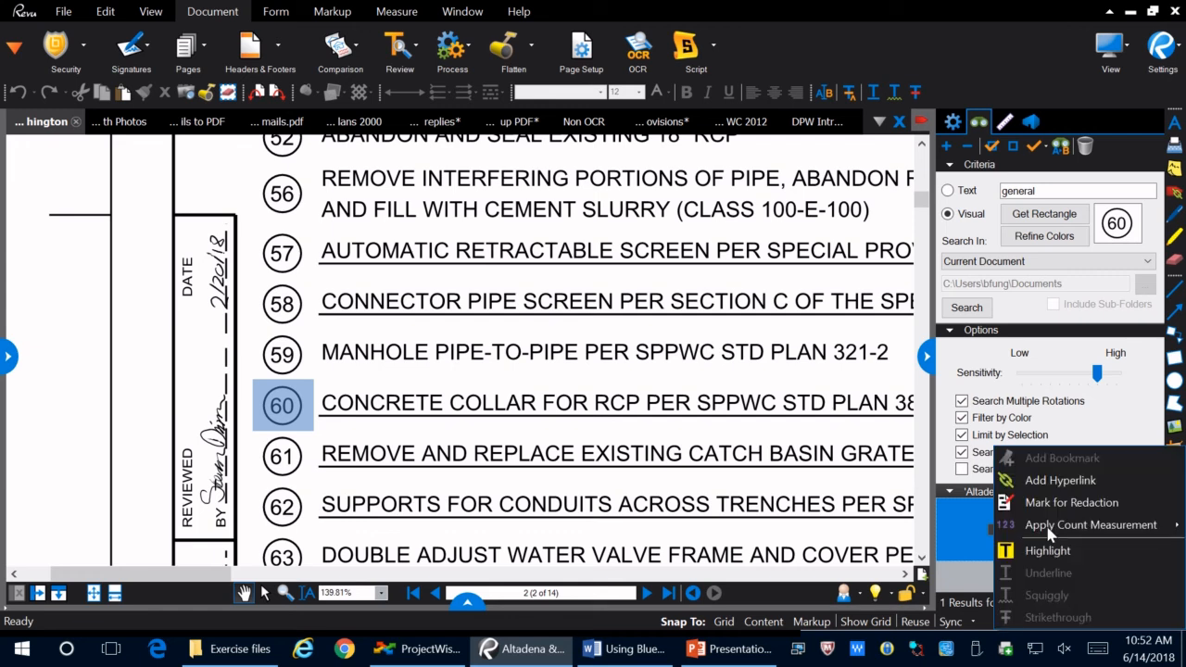
pyautogui.click(964, 520)
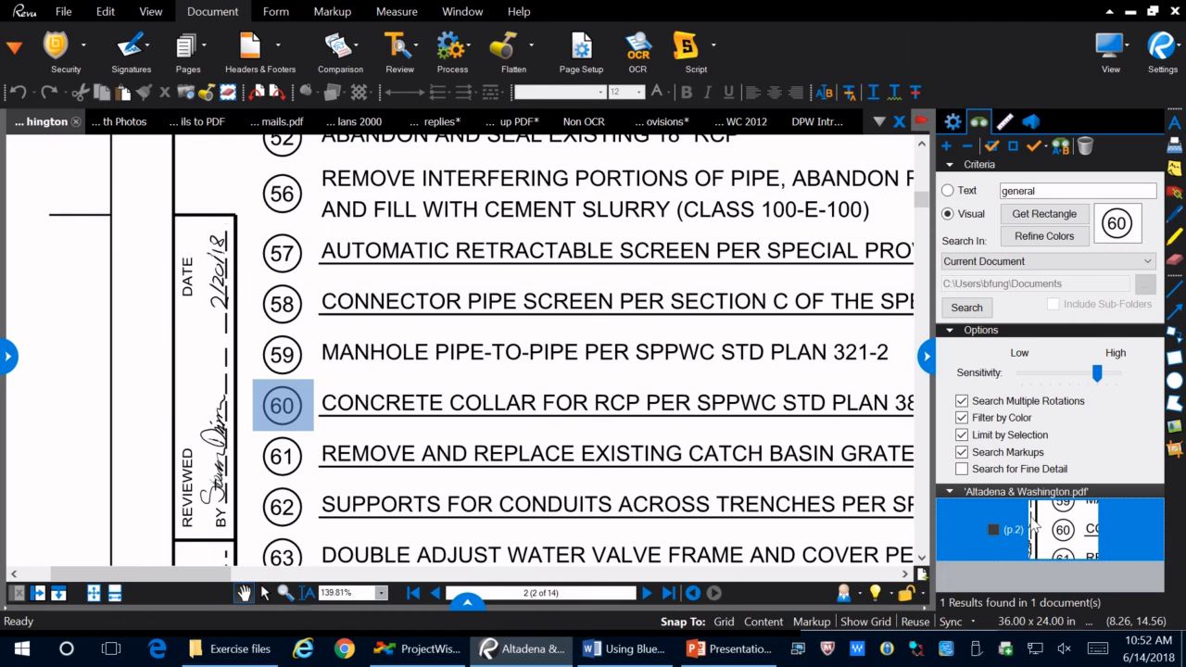
pyautogui.rightClick(1036, 525)
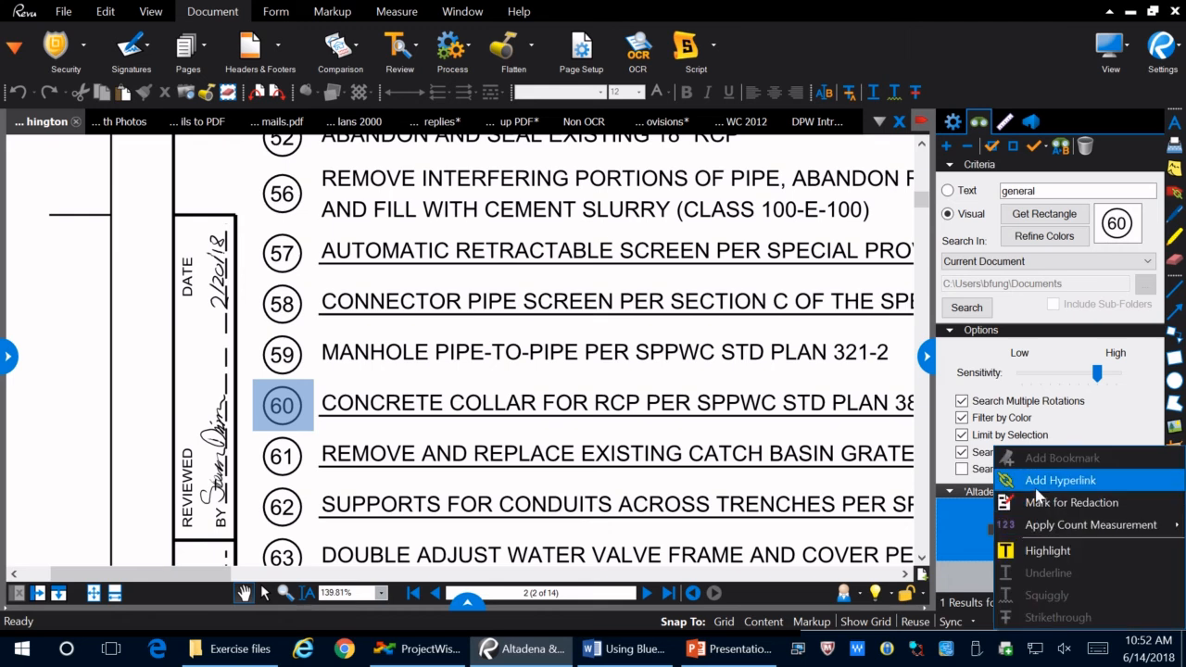
pyautogui.click(1037, 488)
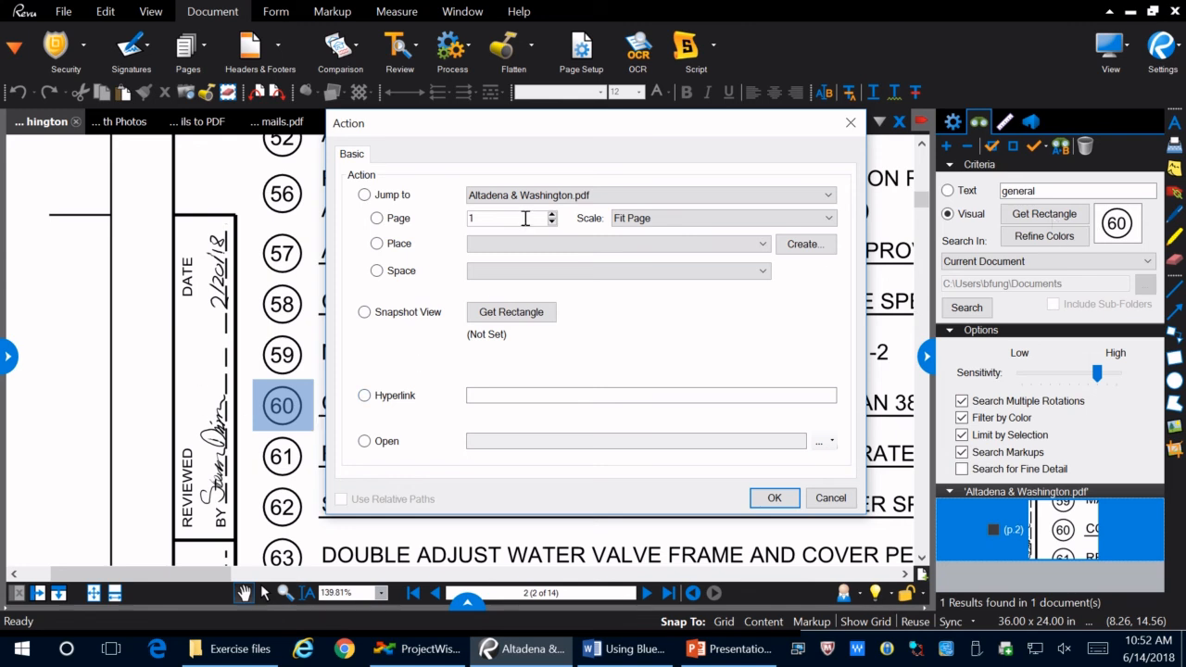
pyautogui.click(495, 221)
pyautogui.click(829, 497)
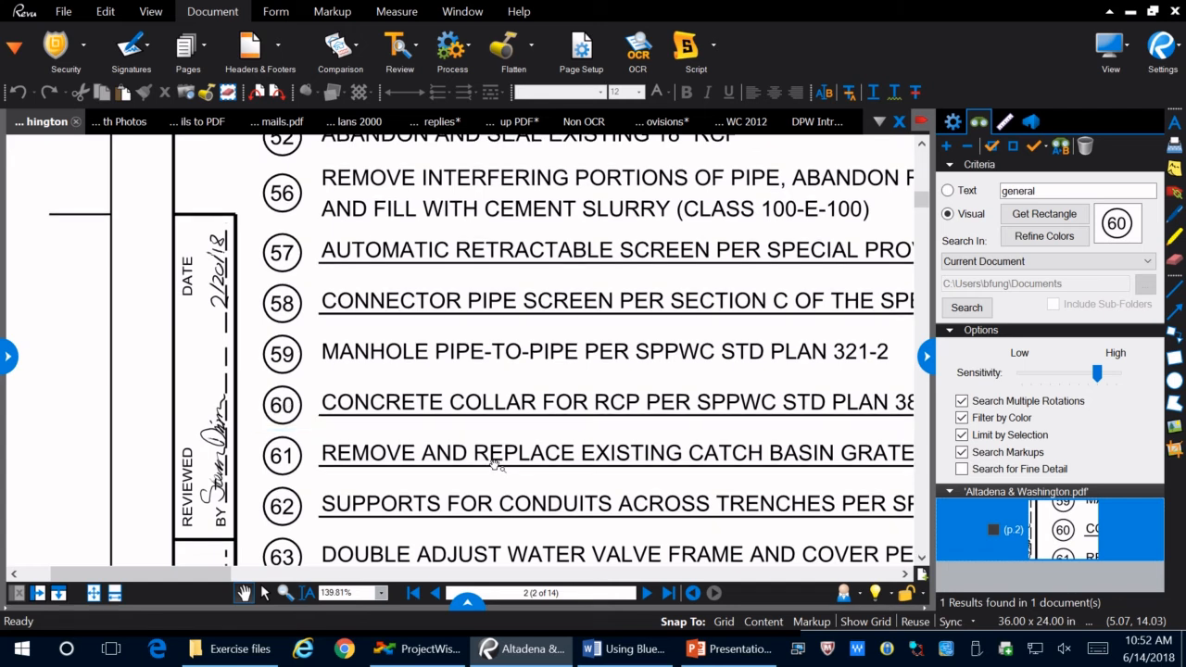
# Go to page 4 of the plan set and bring the Washington Blvd plan view into view
pyautogui.click(926, 363)
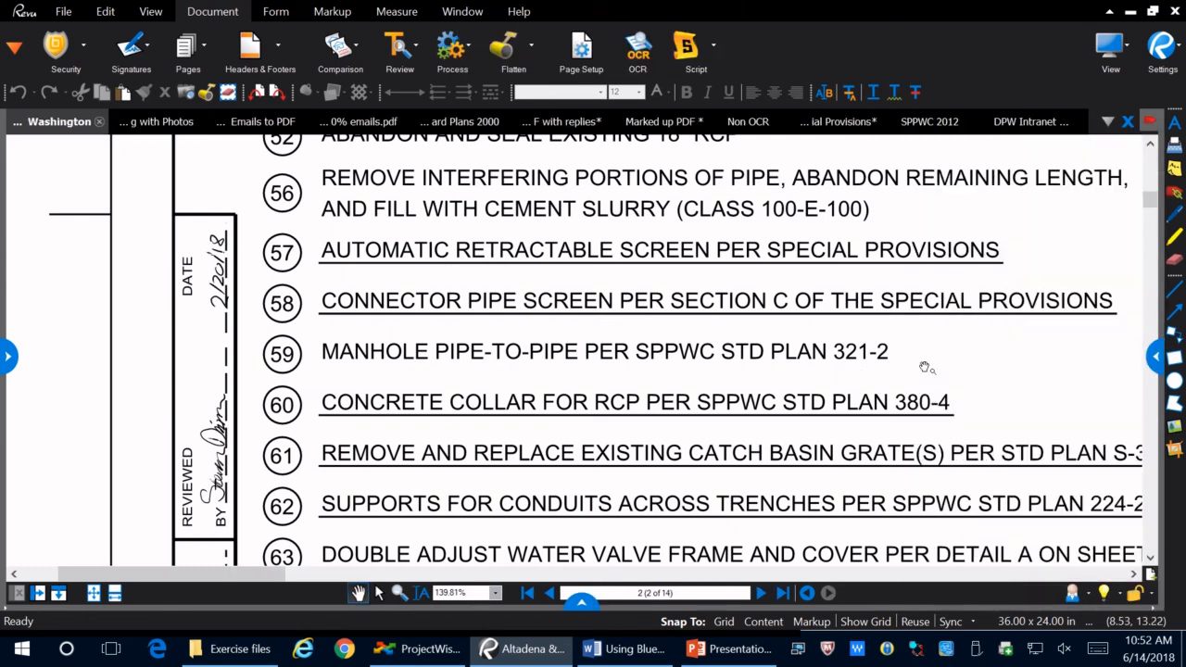
pyautogui.scroll(-10, 389, 285)
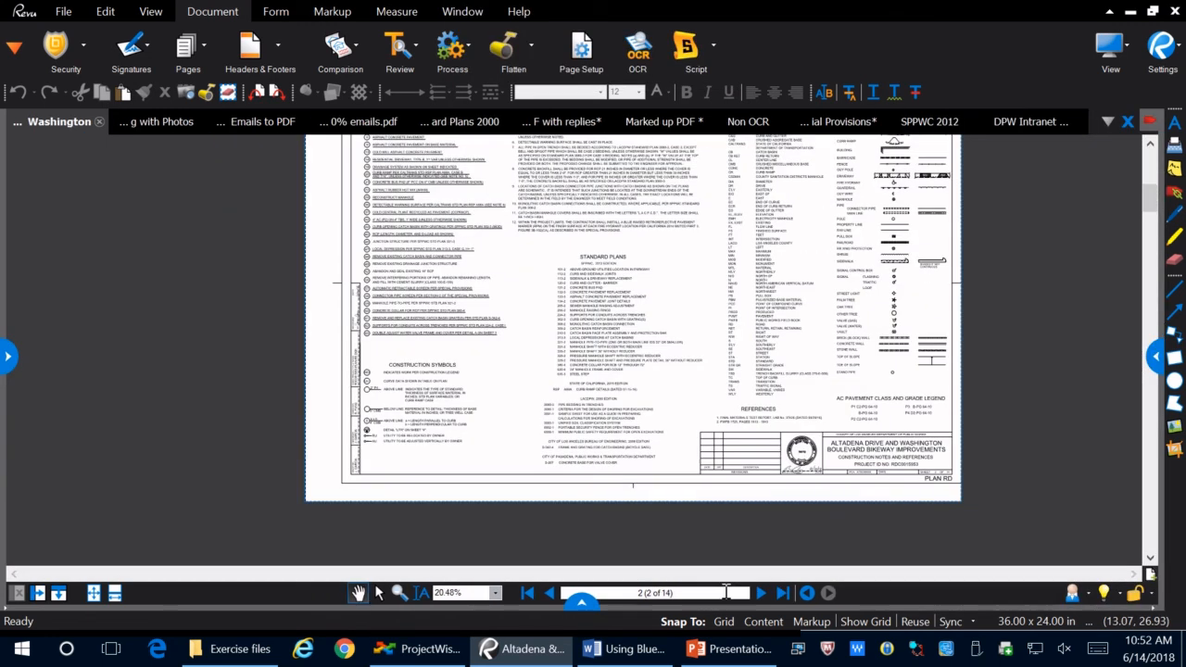
pyautogui.click(760, 593)
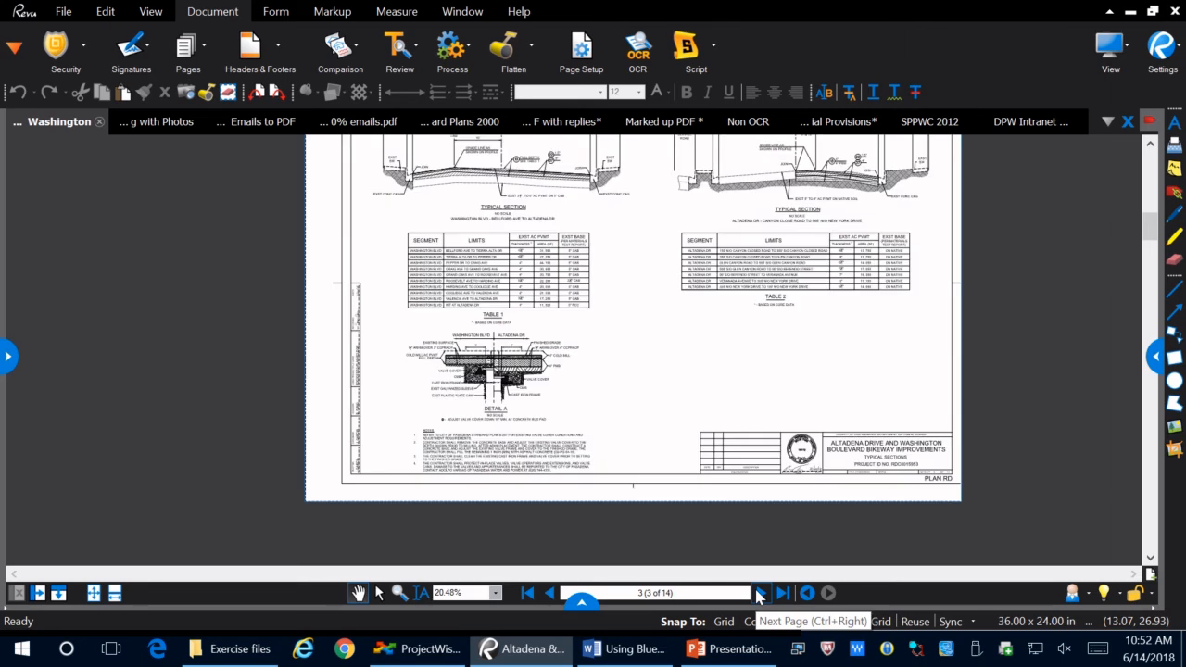
pyautogui.click(760, 594)
pyautogui.scroll(3, 600, 321)
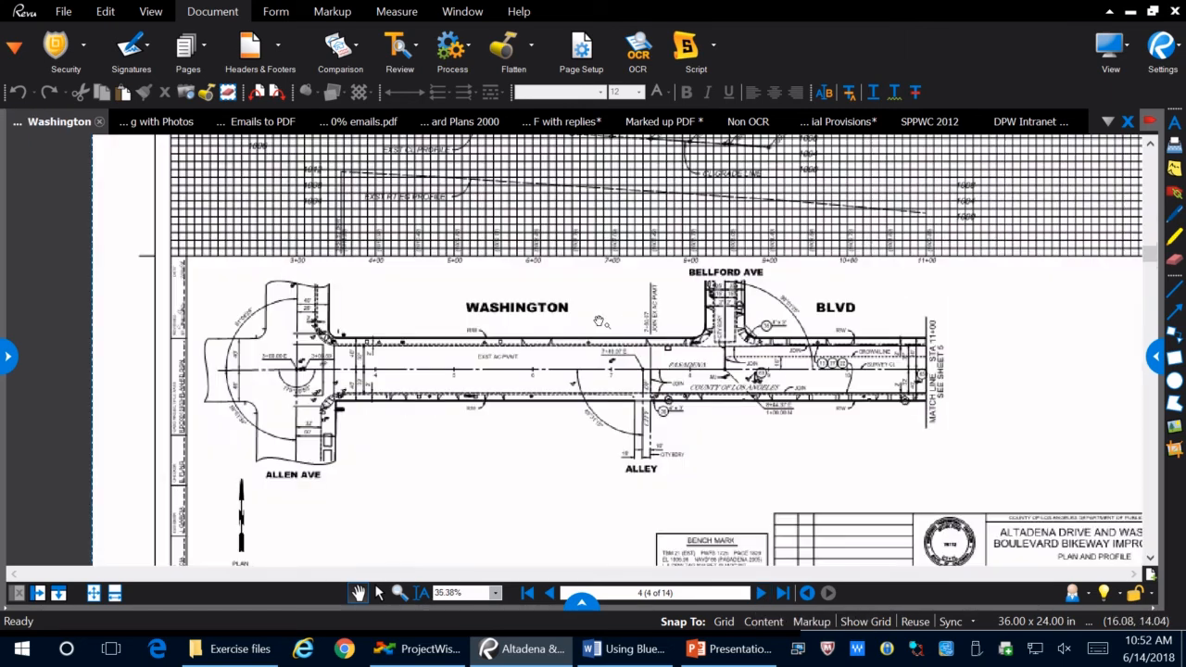
# Show the measuring tools and the scale settings for page 4
pyautogui.click(395, 11)
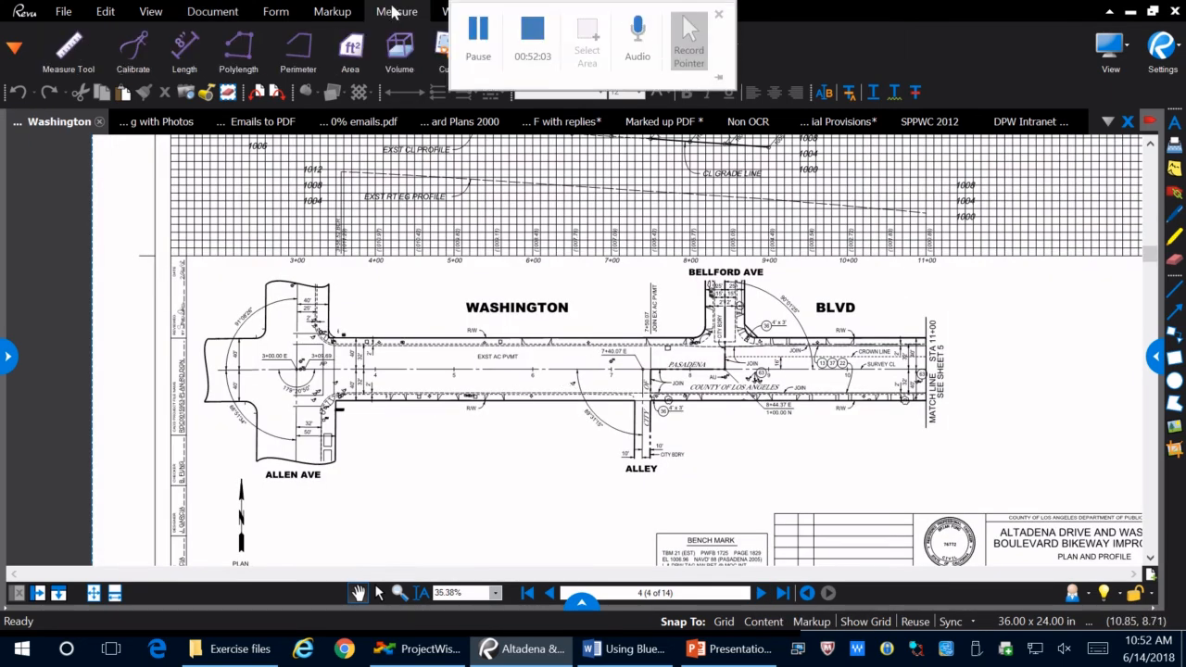
pyautogui.click(1156, 354)
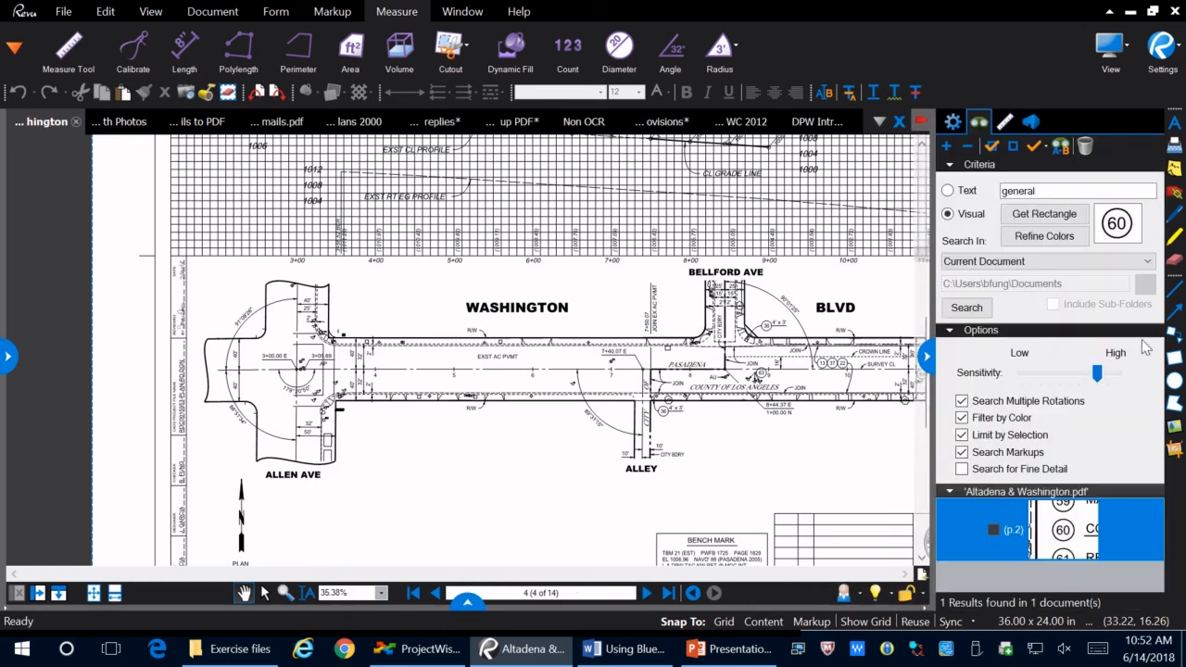
pyautogui.click(1004, 120)
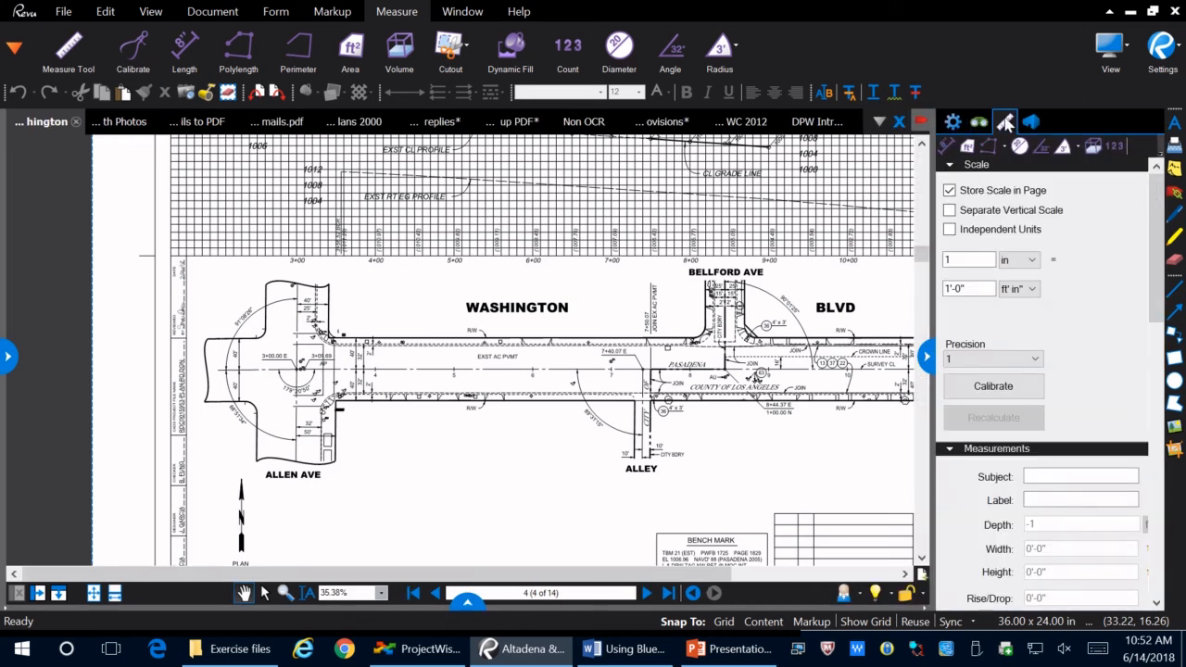
# Calibrate page 4's scale along the 40' dimension from the centerline to the lower R/W line near station 4, entering 40 feet
pyautogui.scroll(4, 242, 434)
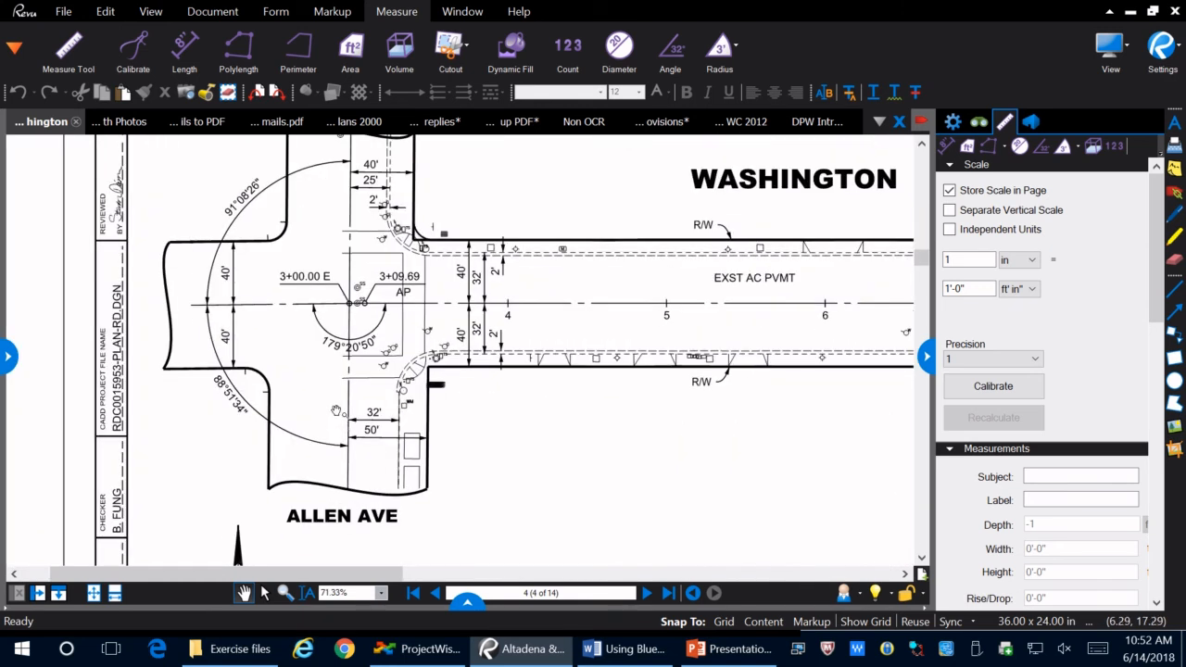
pyautogui.scroll(-3, 331, 410)
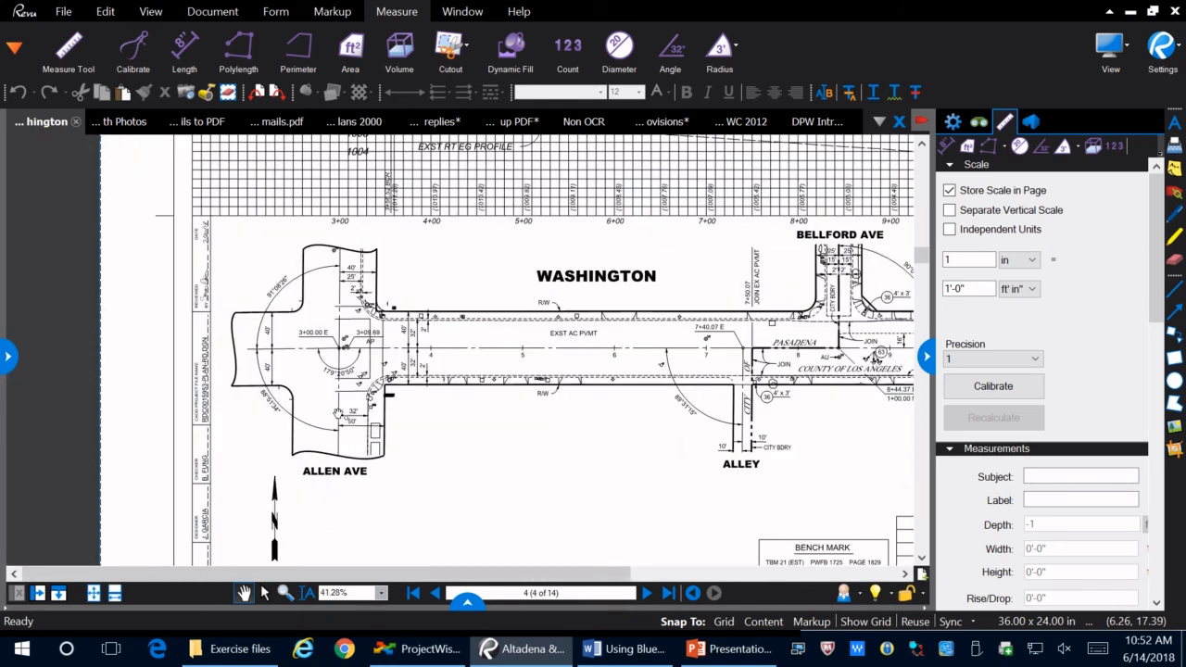
pyautogui.scroll(5, 338, 415)
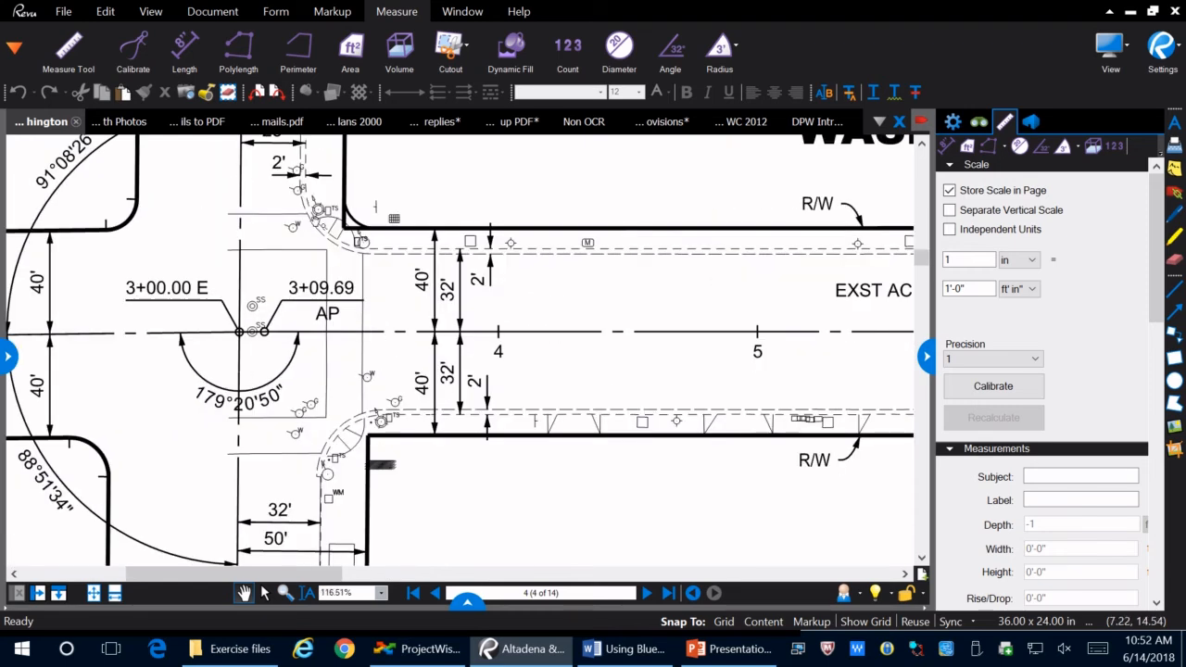
pyautogui.click(135, 46)
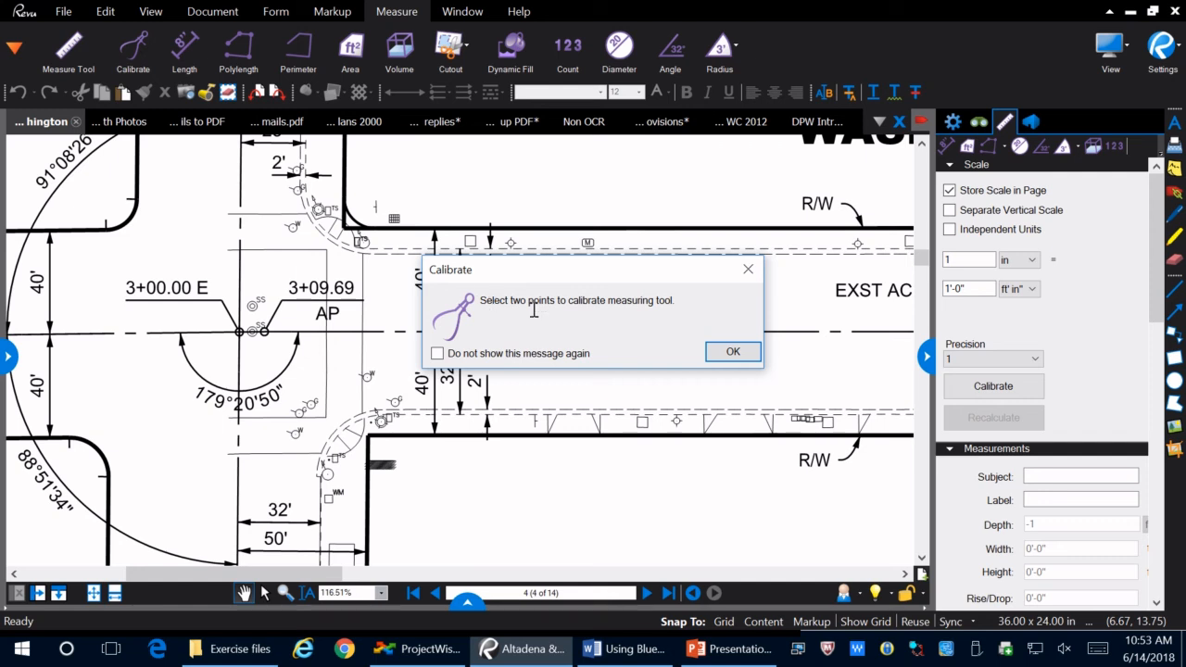
pyautogui.click(728, 353)
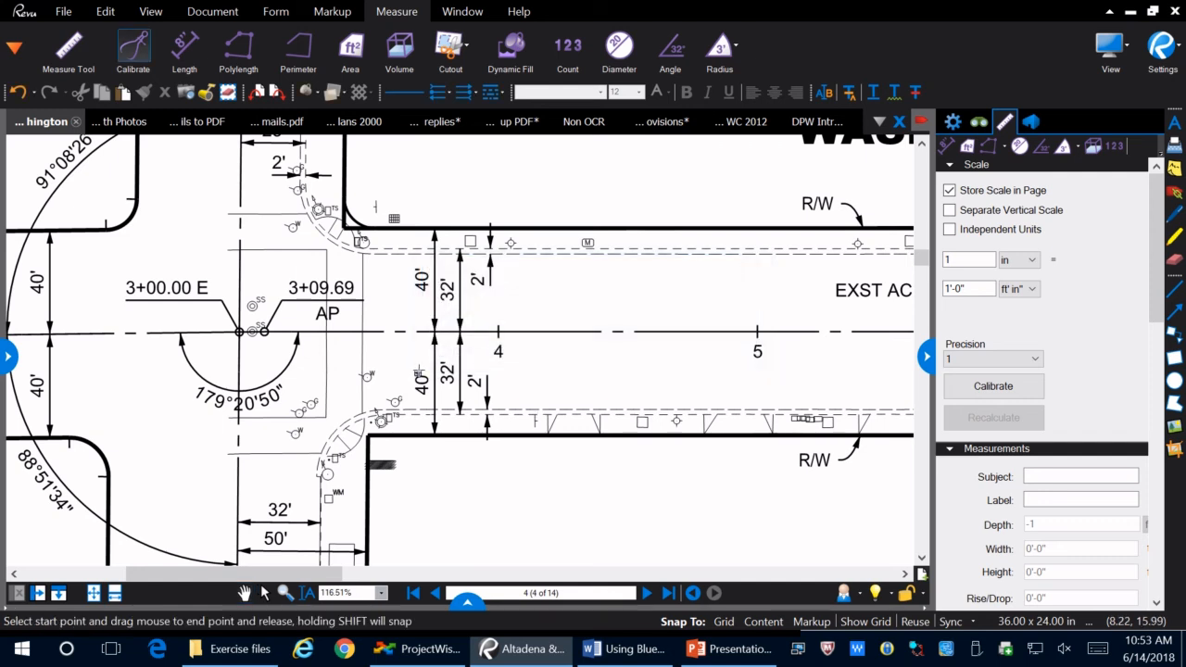
pyautogui.scroll(5, 435, 331)
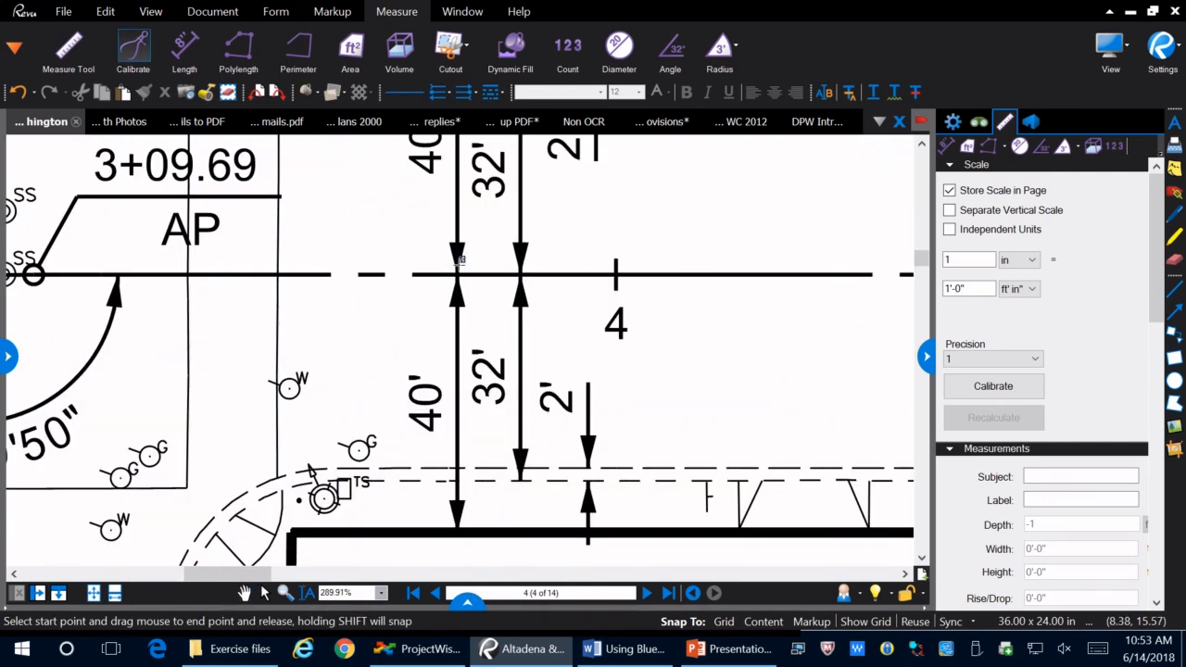
pyautogui.moveTo(458, 275); pyautogui.dragTo(457, 531)
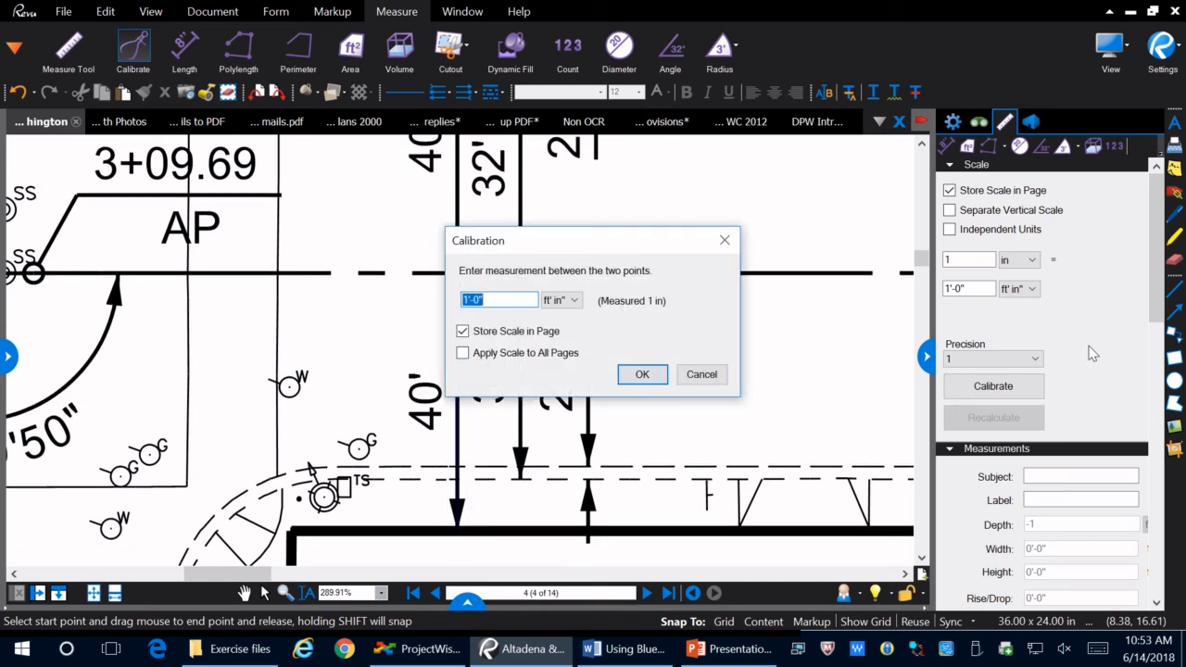
pyautogui.write('40')
pyautogui.click(642, 374)
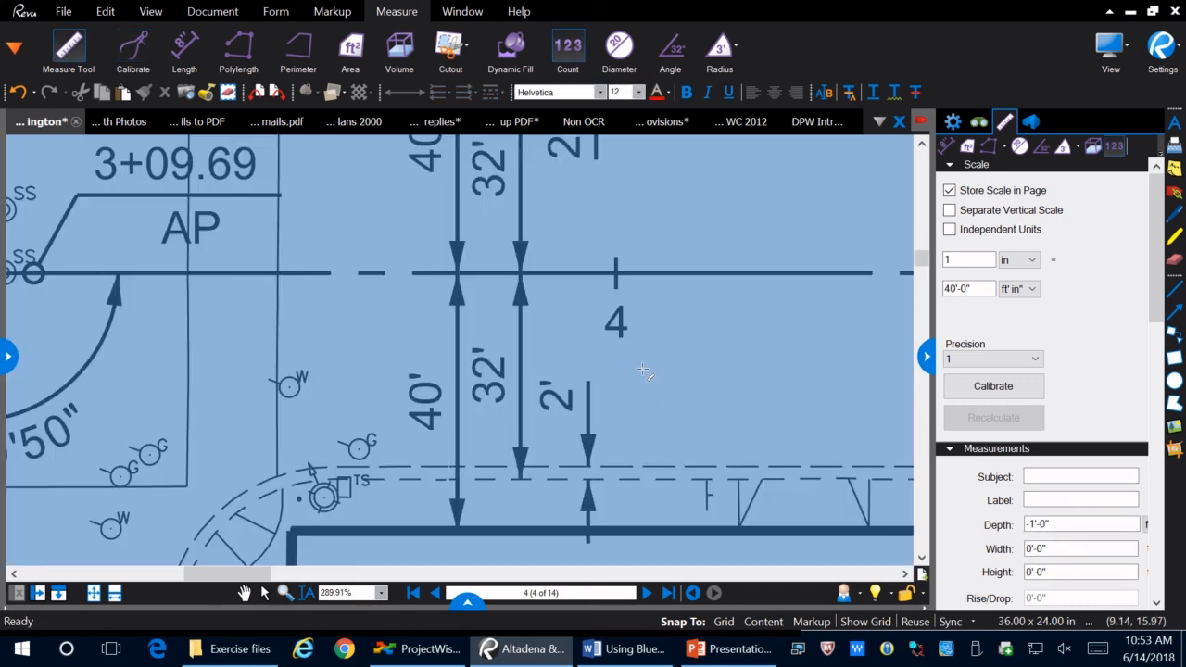
pyautogui.scroll(-1, 586, 369)
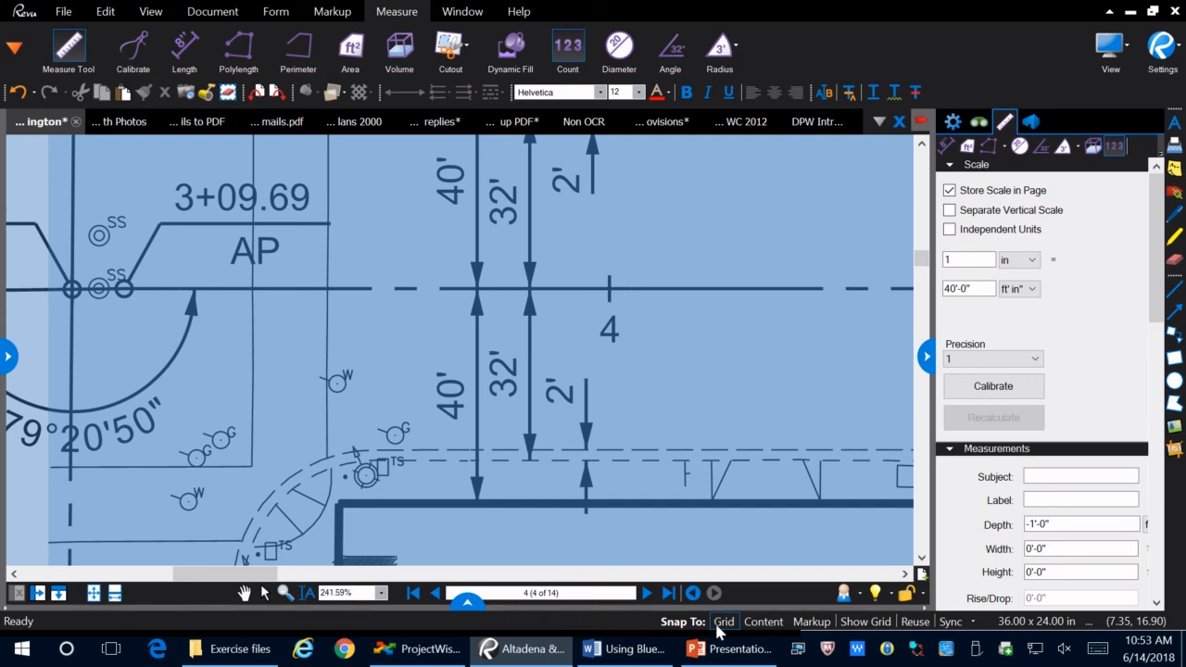
pyautogui.click(754, 629)
pyautogui.scroll(-2, 476, 456)
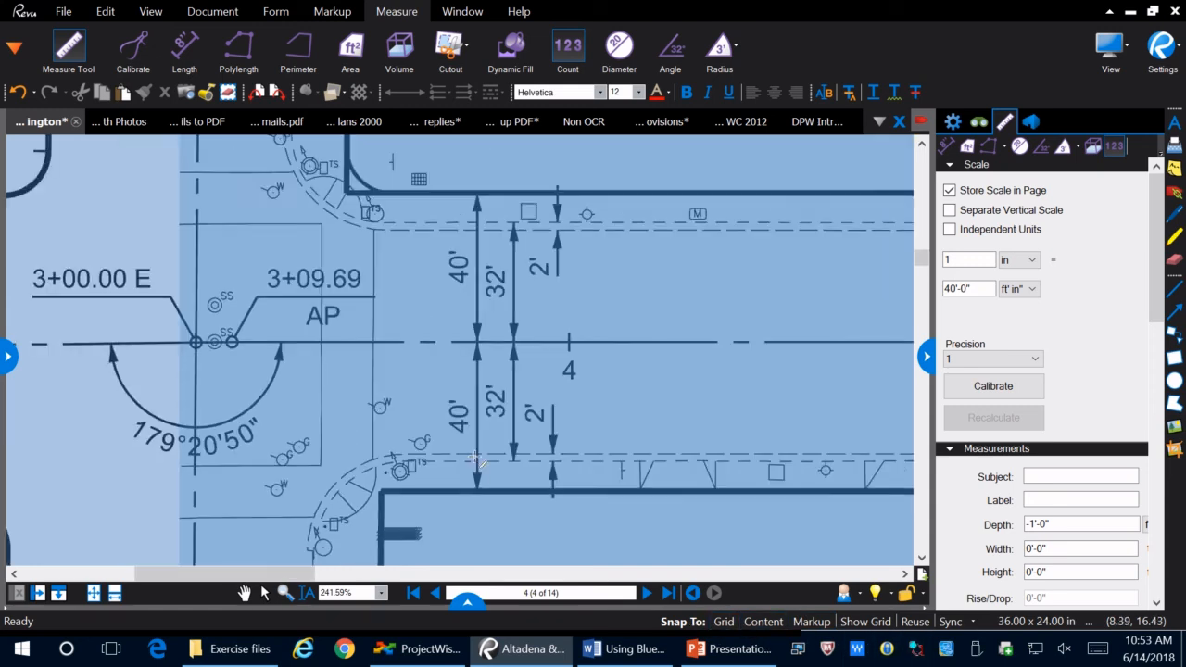
pyautogui.click(243, 593)
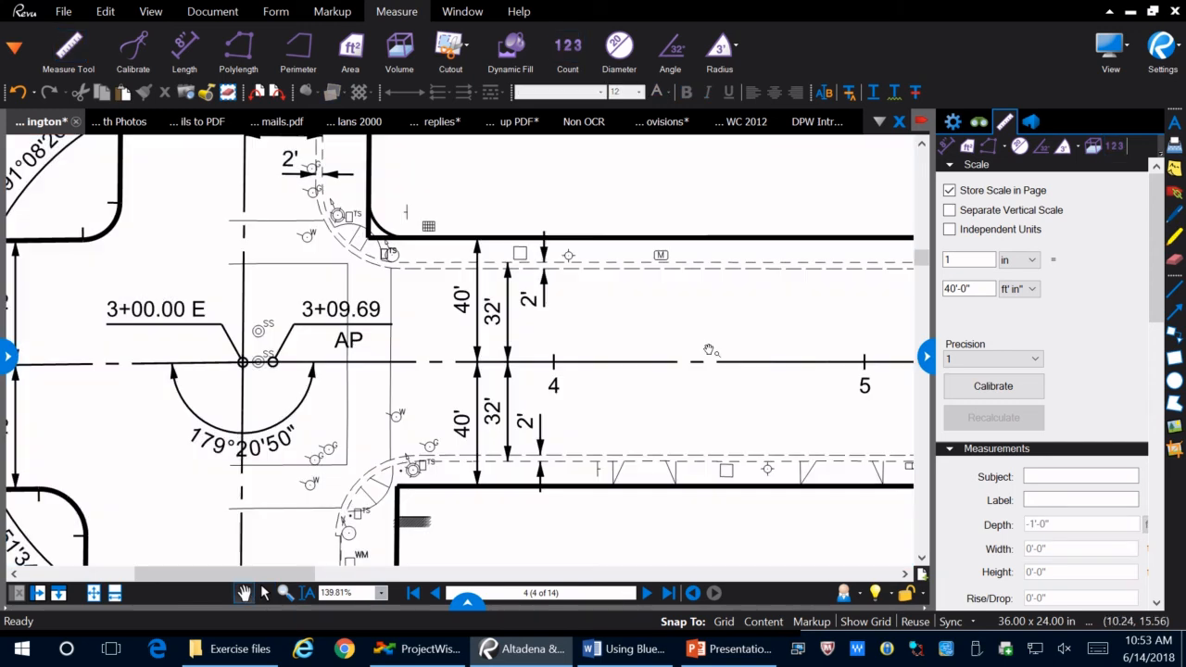
pyautogui.scroll(-2, 575, 406)
pyautogui.scroll(1, 601, 329)
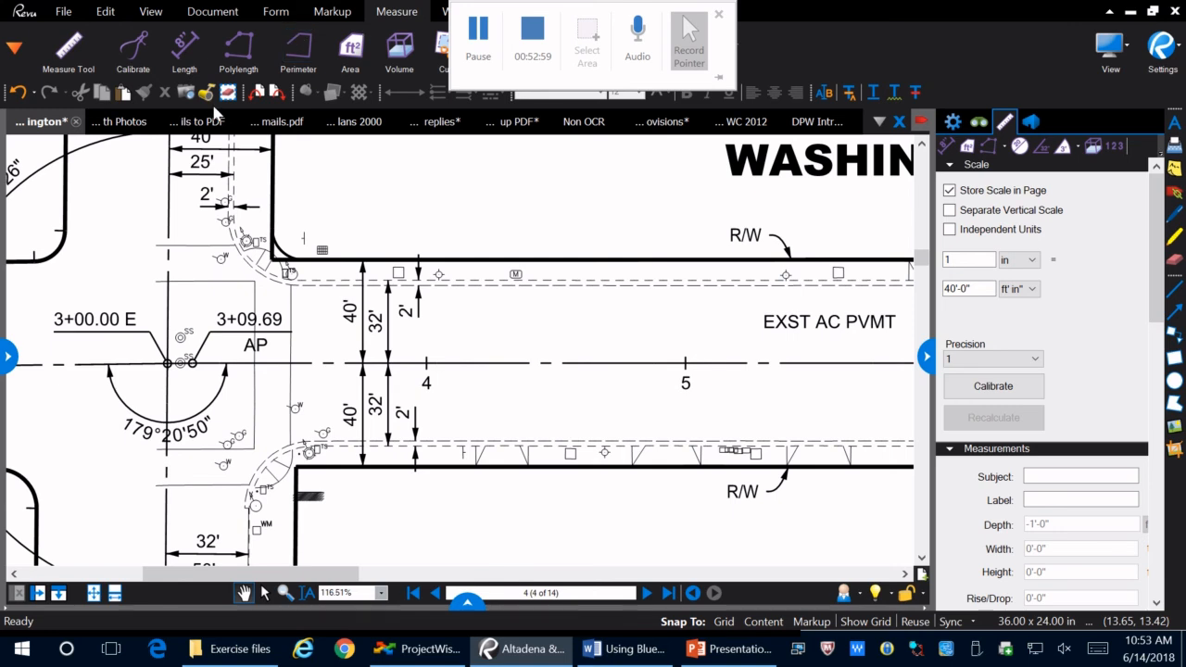
# Add a length measurement across the 2' strip between the dashed lines below the centerline near station 4
pyautogui.click(185, 49)
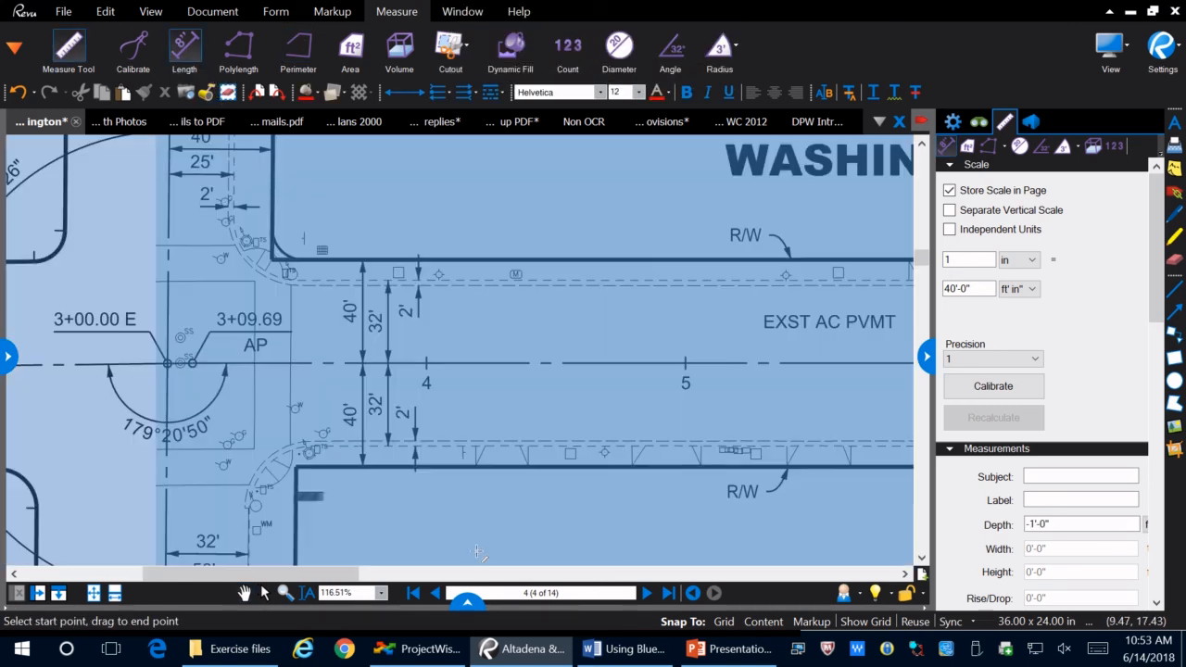
pyautogui.scroll(2, 417, 482)
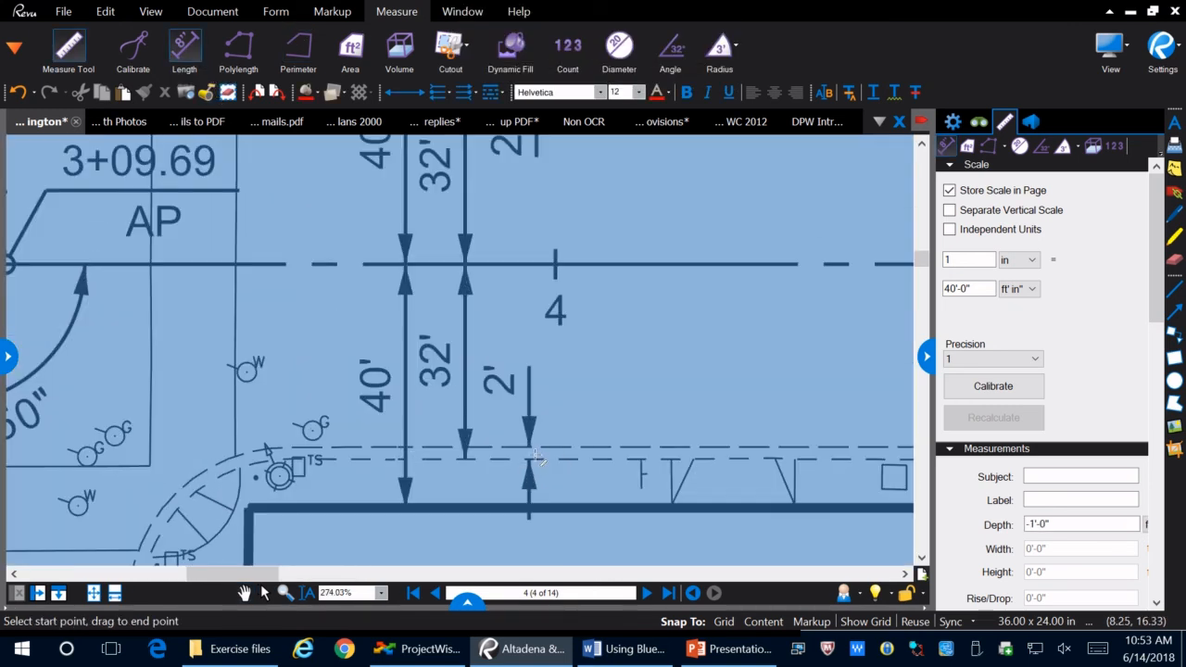
pyautogui.moveTo(529, 448); pyautogui.dragTo(530, 460)
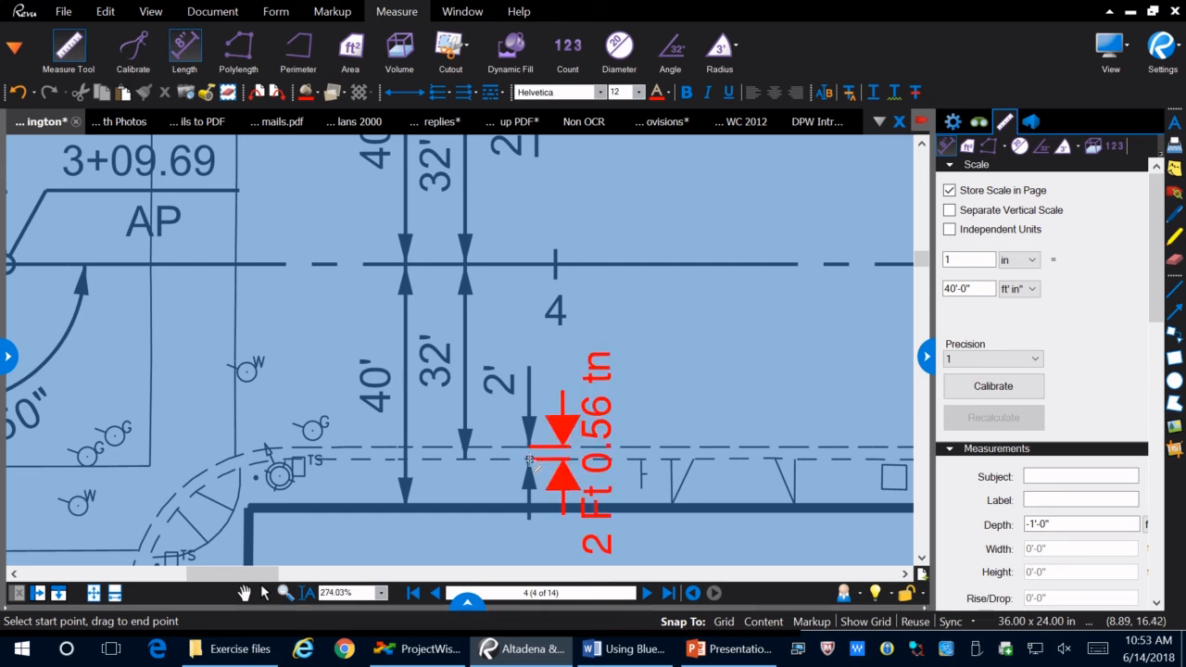
pyautogui.scroll(-1, 357, 354)
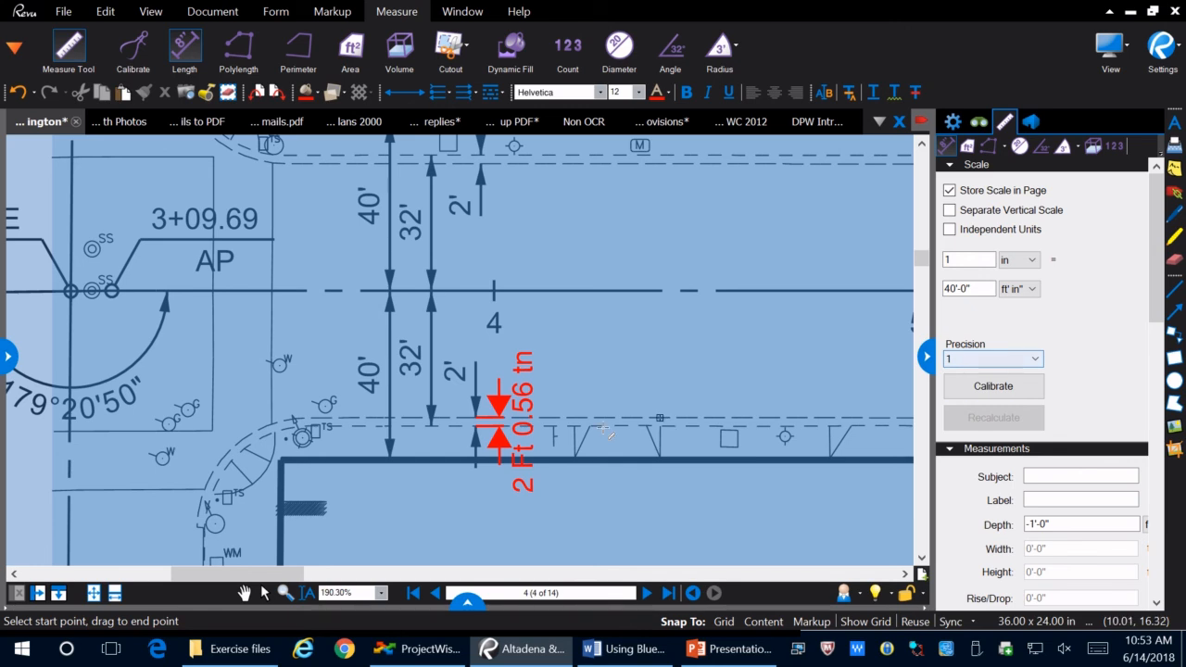
pyautogui.scroll(-1, 355, 436)
pyautogui.scroll(3, 433, 391)
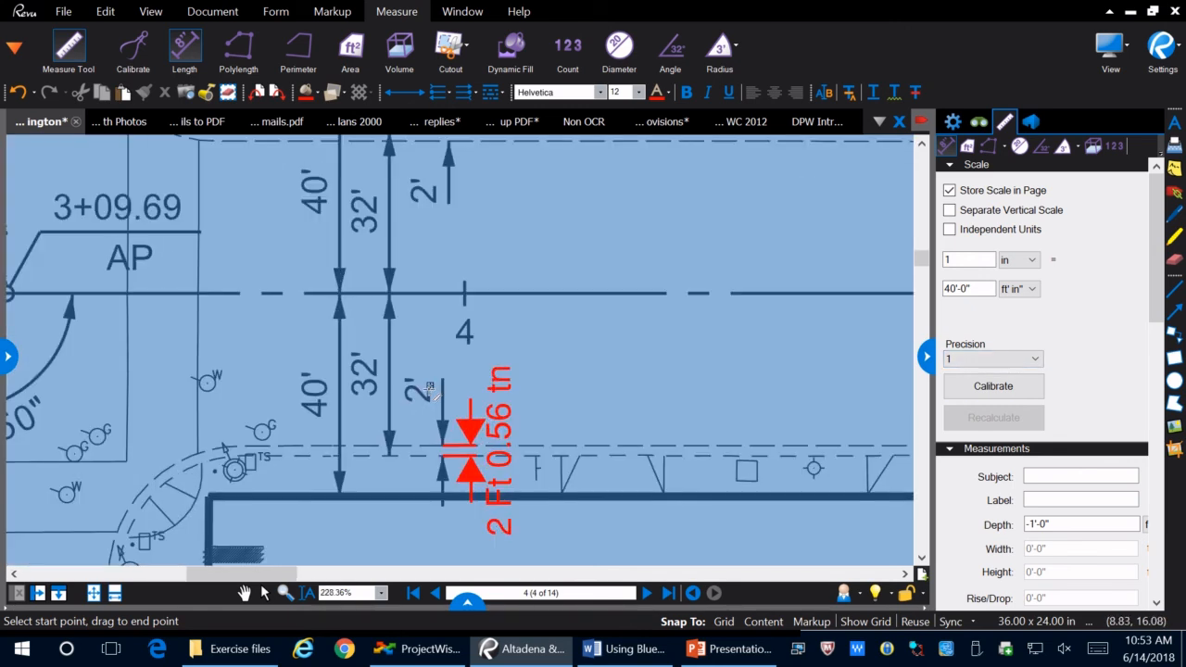
# Draw a four-segment polylength measurement about 163 ft long in the blank area below Washington Blvd's lower R/W line
pyautogui.scroll(-5, 363, 417)
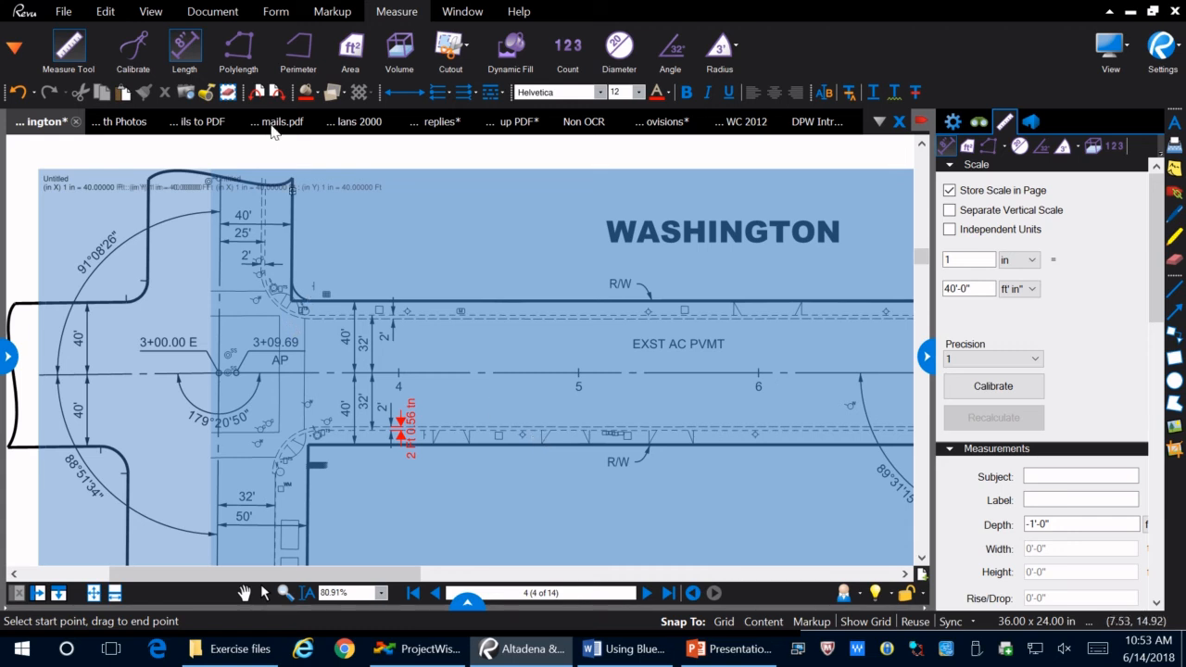
pyautogui.click(238, 48)
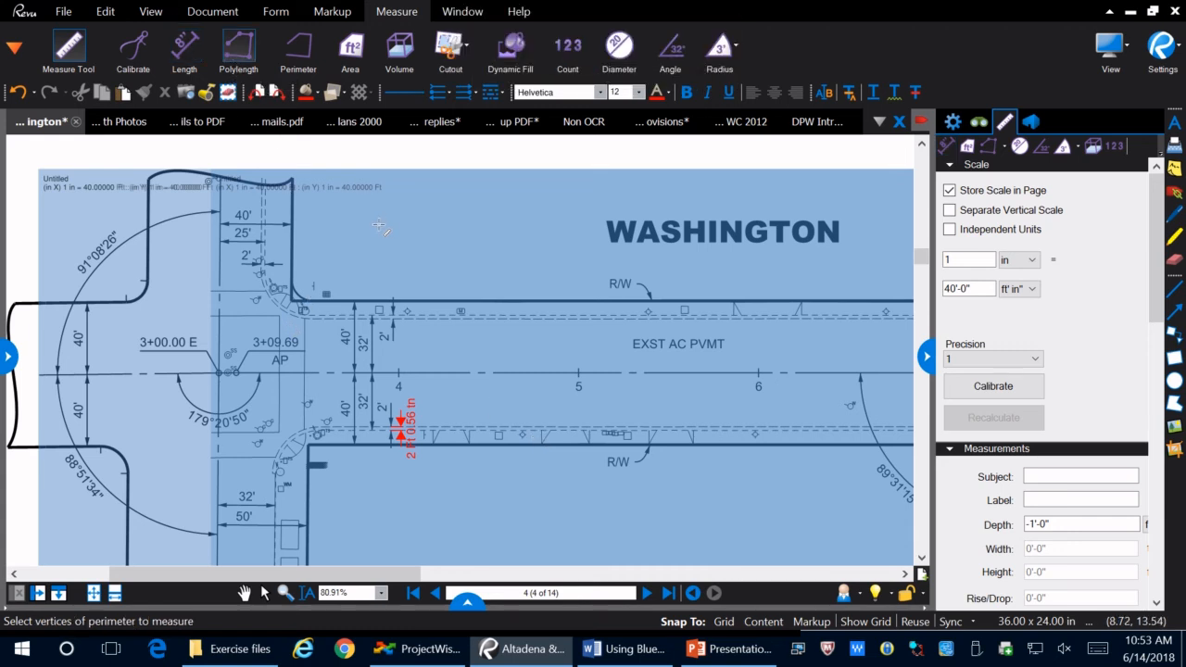
pyautogui.click(407, 501)
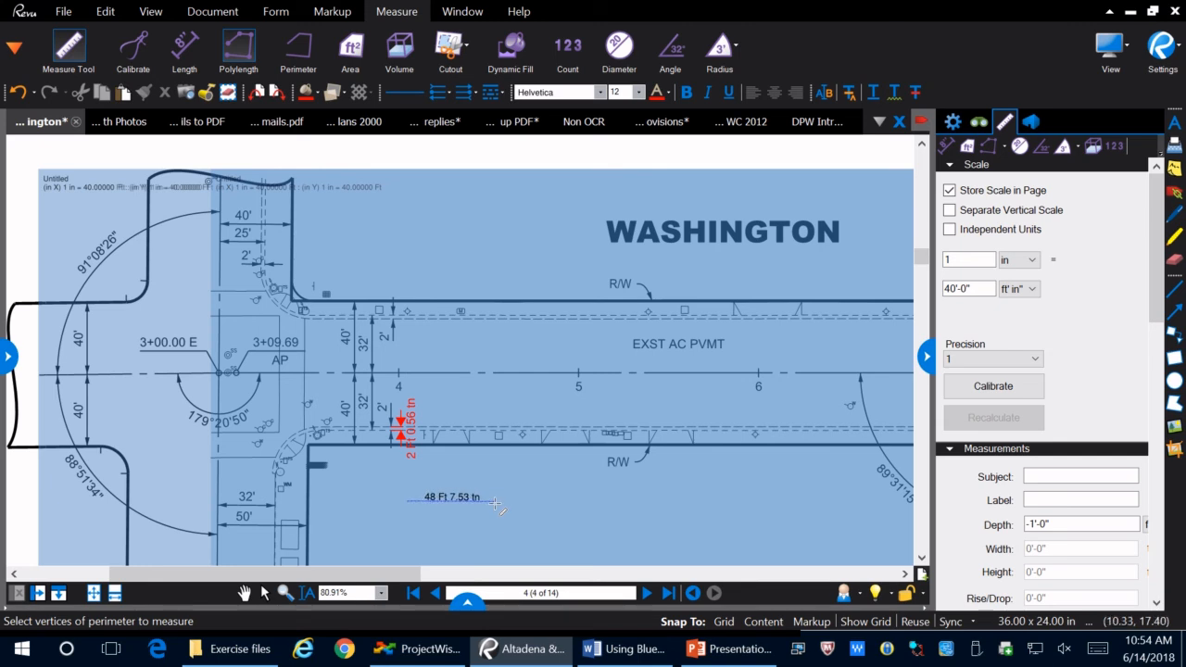
pyautogui.click(491, 528)
pyautogui.click(628, 501)
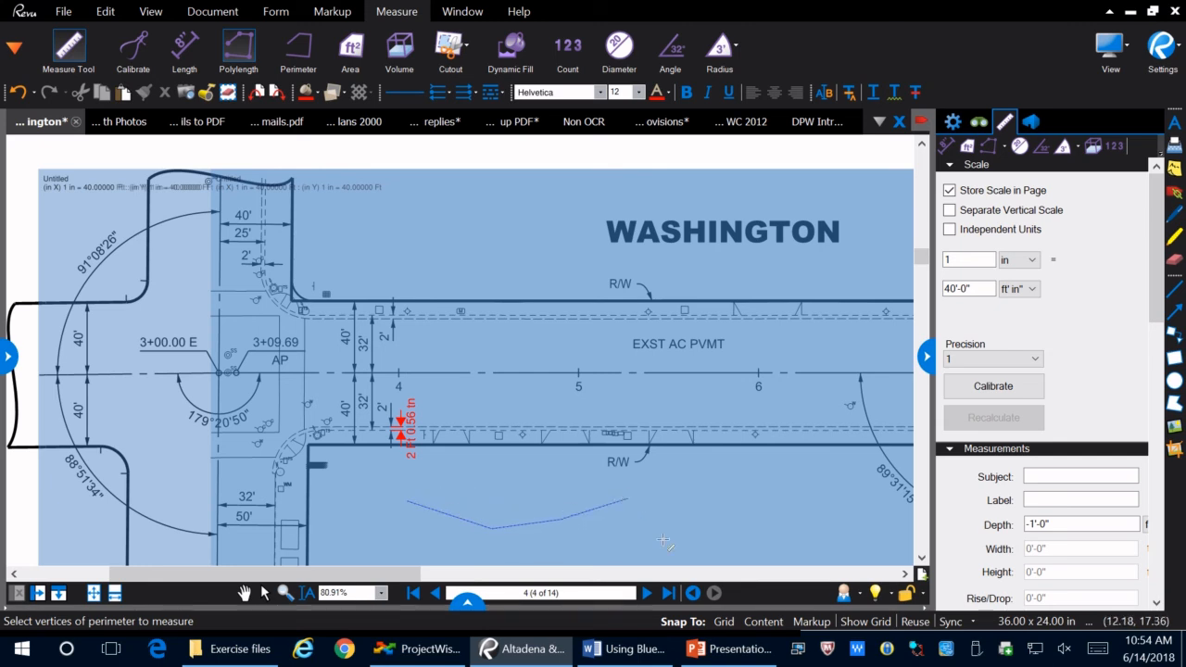
pyautogui.doubleClick(745, 542)
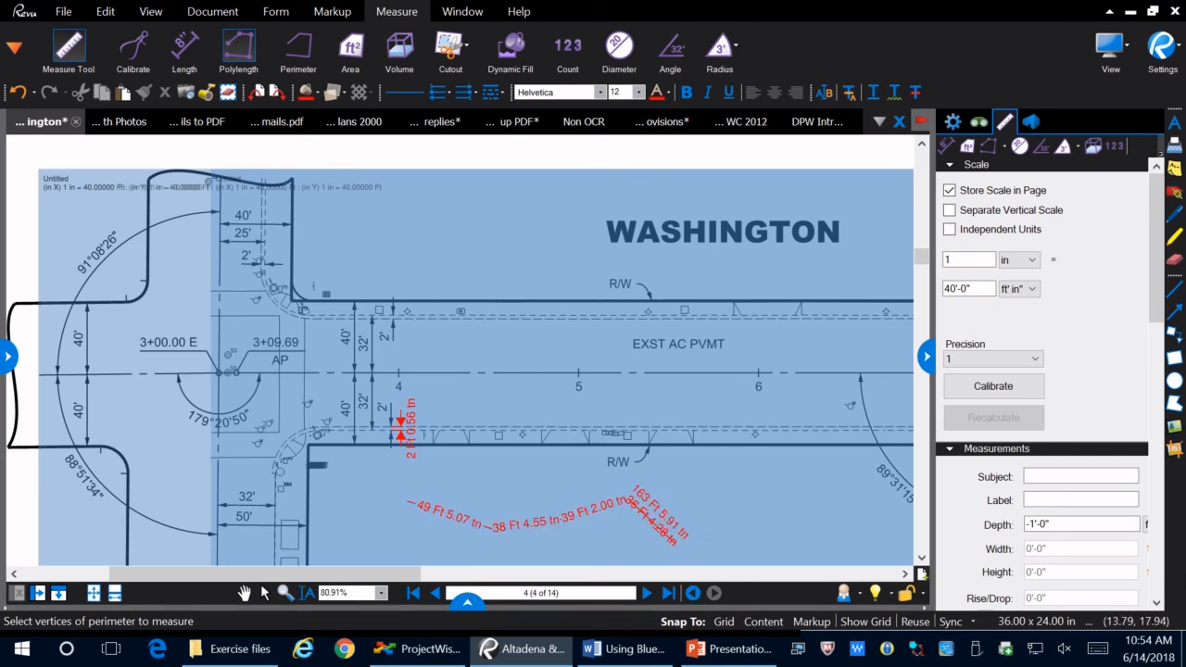
# Draw a three-segment perimeter measurement about 114 ft long below Washington Blvd's lower R/W line, beside the polylength measurement
pyautogui.scroll(2, 447, 515)
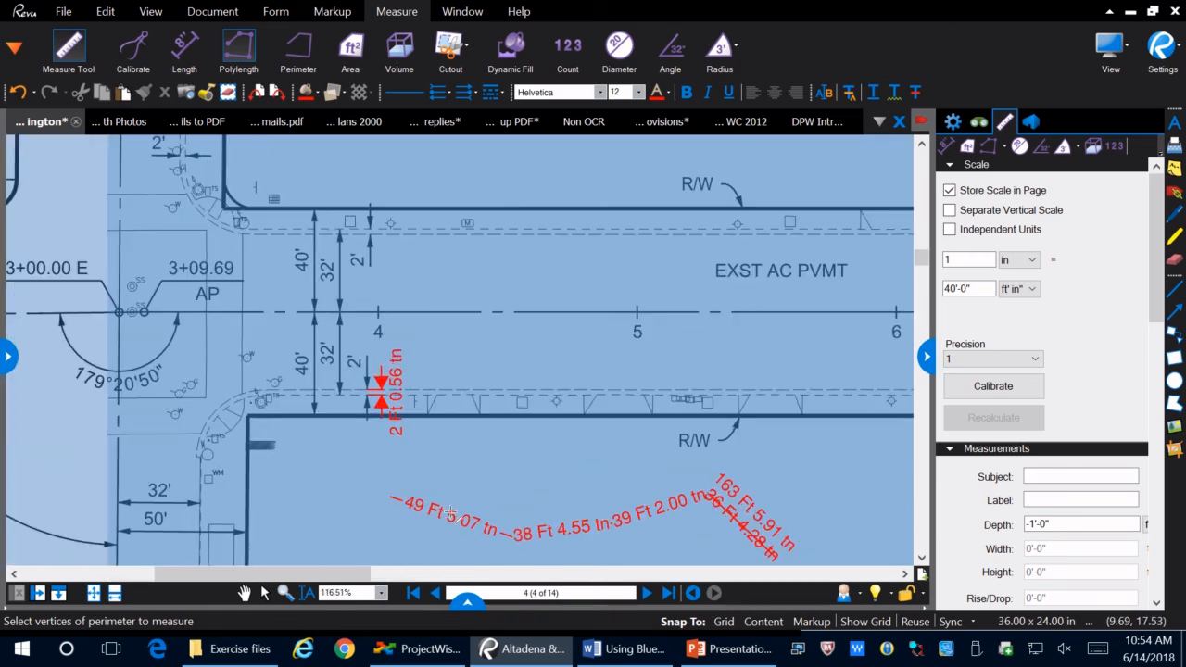
pyautogui.scroll(-2, 409, 467)
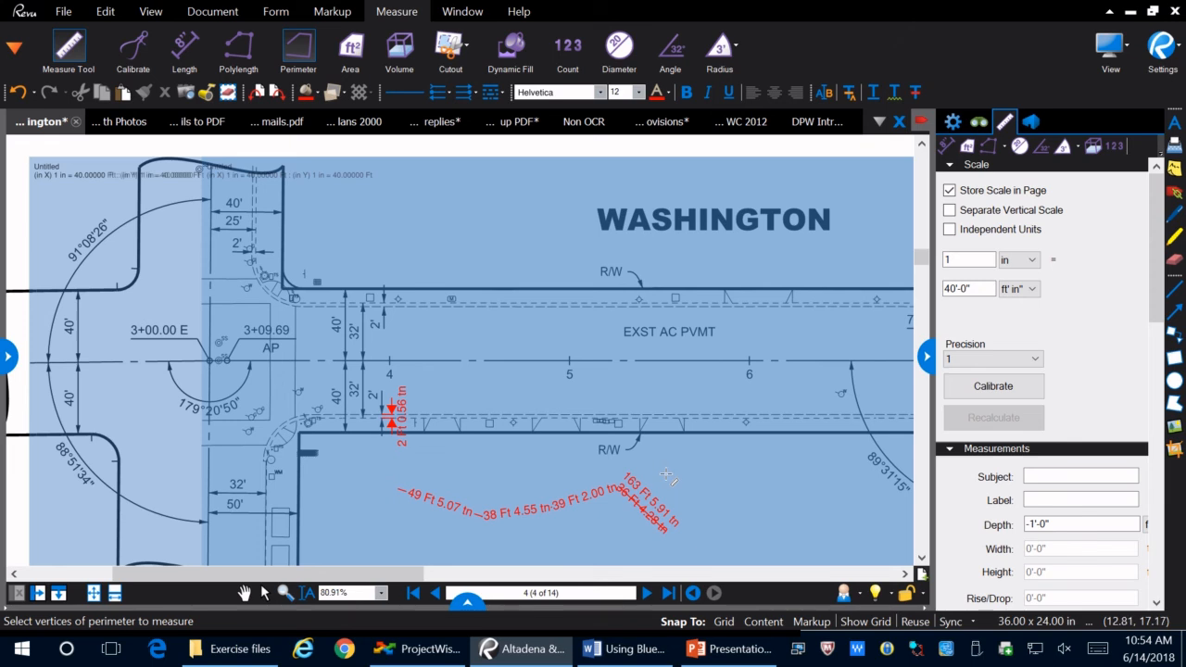
pyautogui.click(666, 474)
pyautogui.click(732, 503)
pyautogui.click(783, 476)
pyautogui.doubleClick(845, 516)
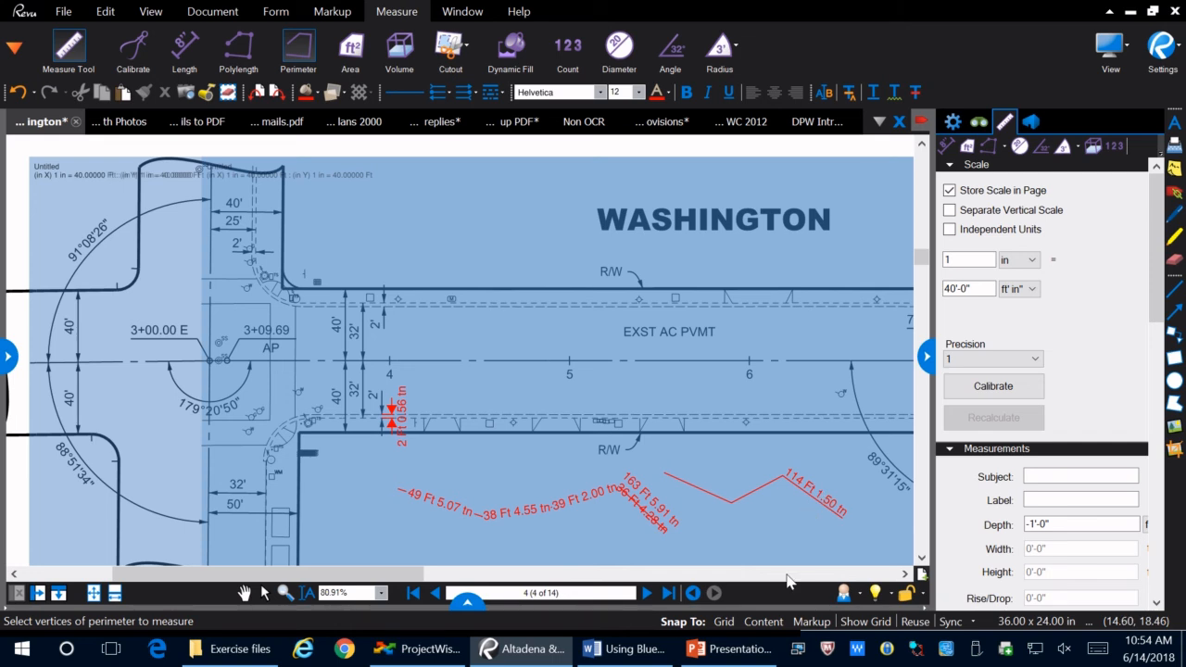
# Draw a rectangular area measurement of about 3,171 sq ft across the upper R/W line and centerline between stations 4 and 5
pyautogui.click(349, 55)
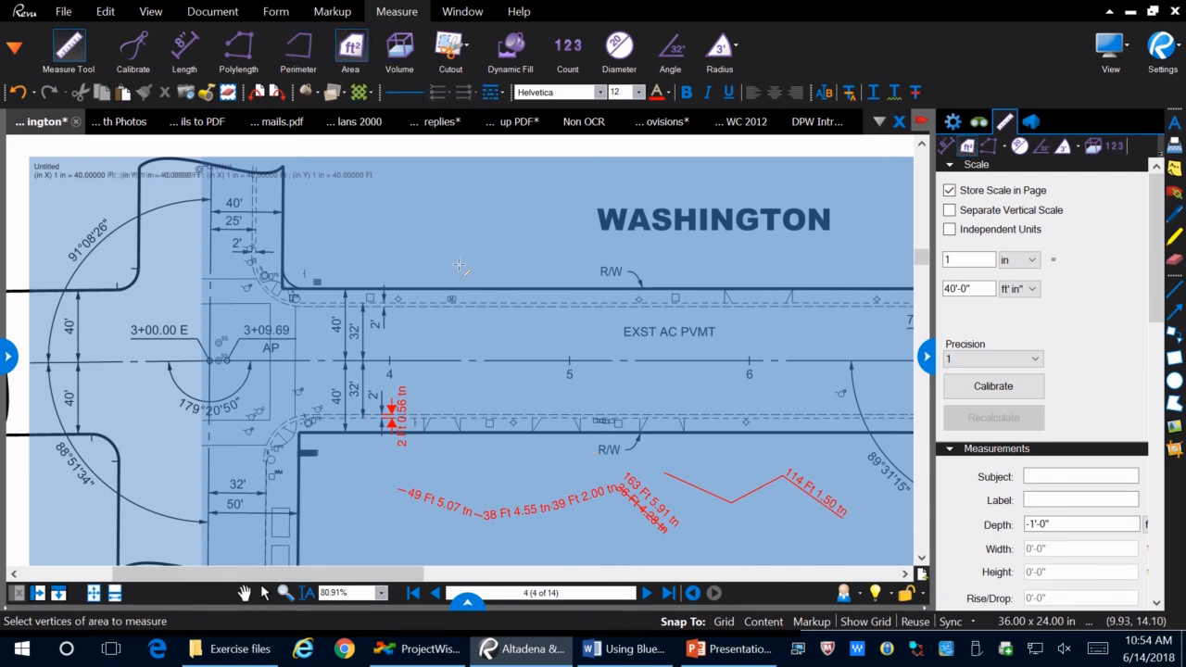
pyautogui.moveTo(456, 251); pyautogui.dragTo(529, 391)
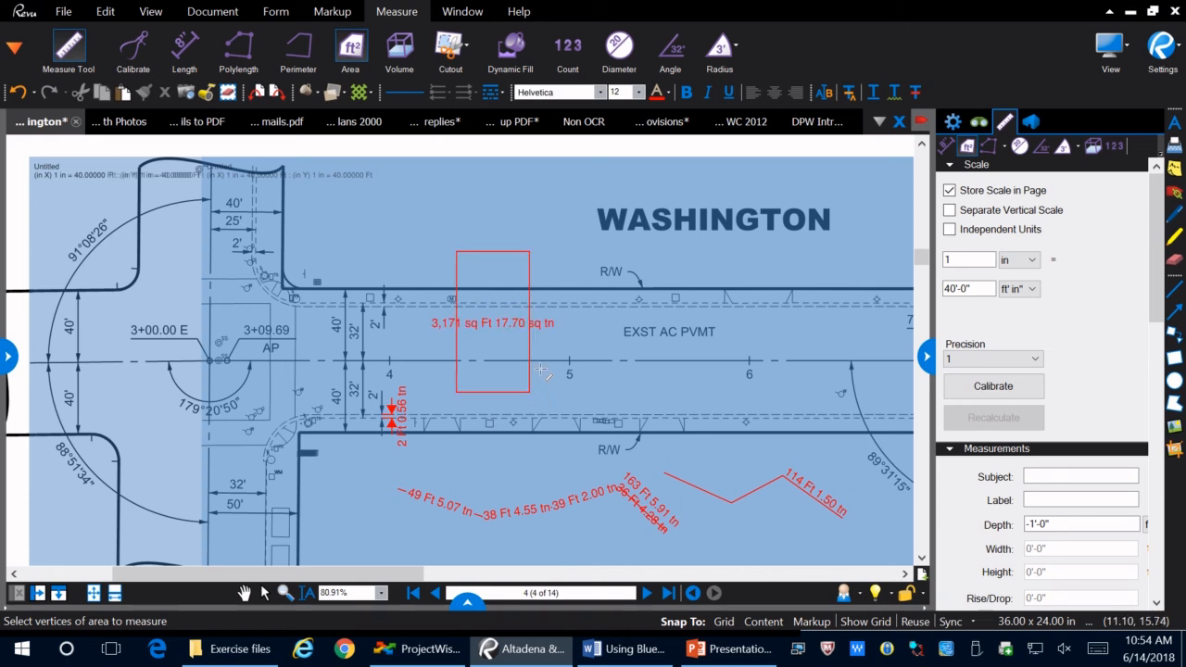
pyautogui.scroll(2, 486, 325)
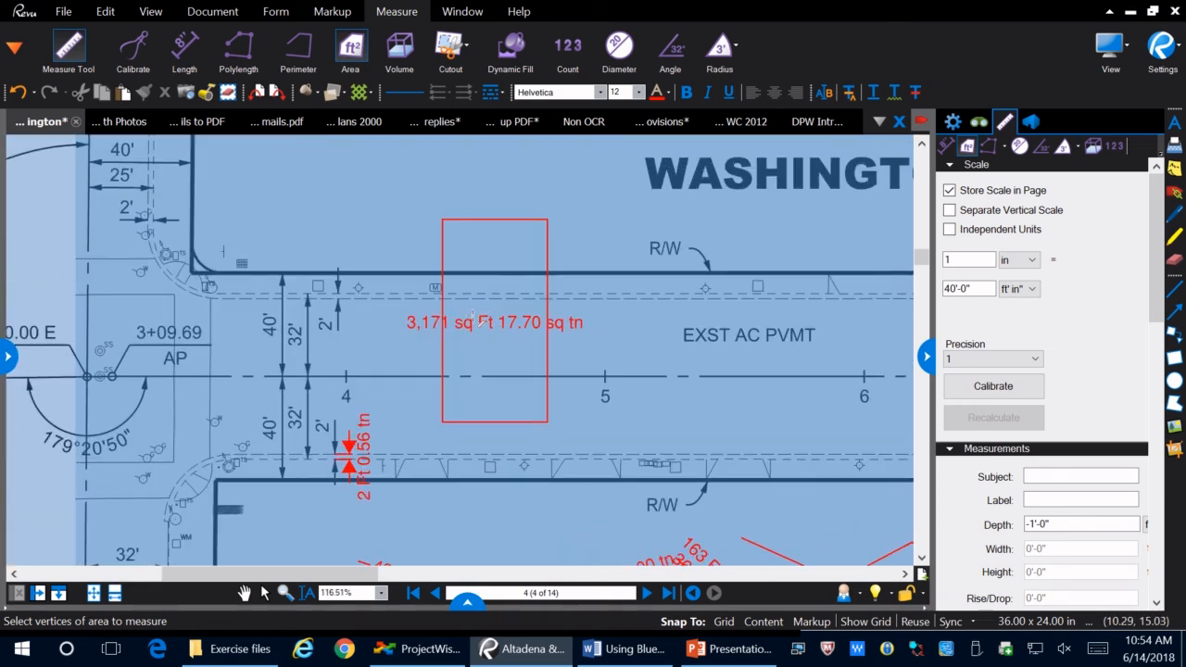
pyautogui.scroll(-2, 304, 357)
pyautogui.scroll(2, 488, 278)
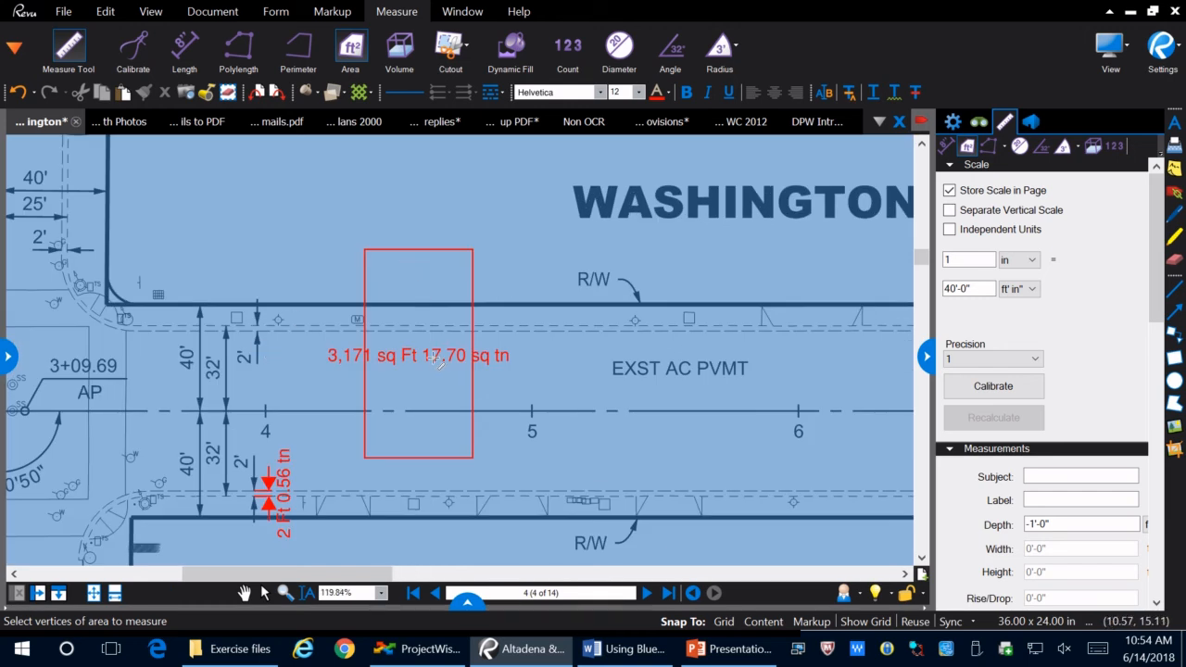
pyautogui.press('Escape')
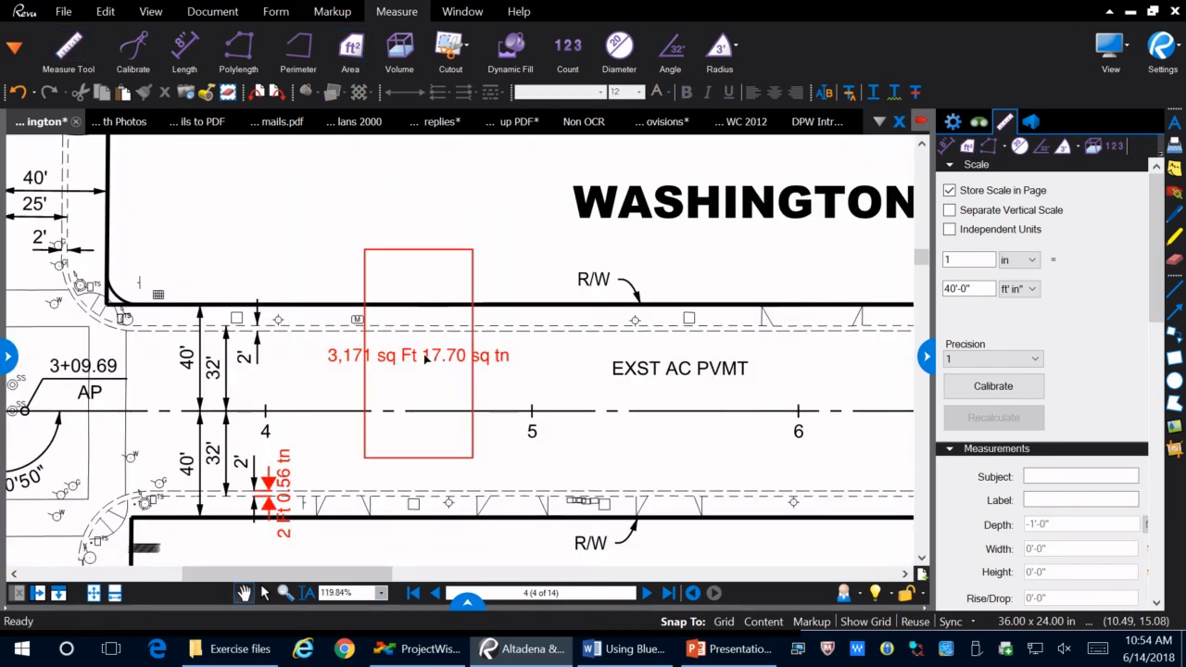
# Start Dynamic Fill for the Washington Blvd plan on page 4
pyautogui.scroll(-5, 380, 271)
pyautogui.scroll(2, 401, 236)
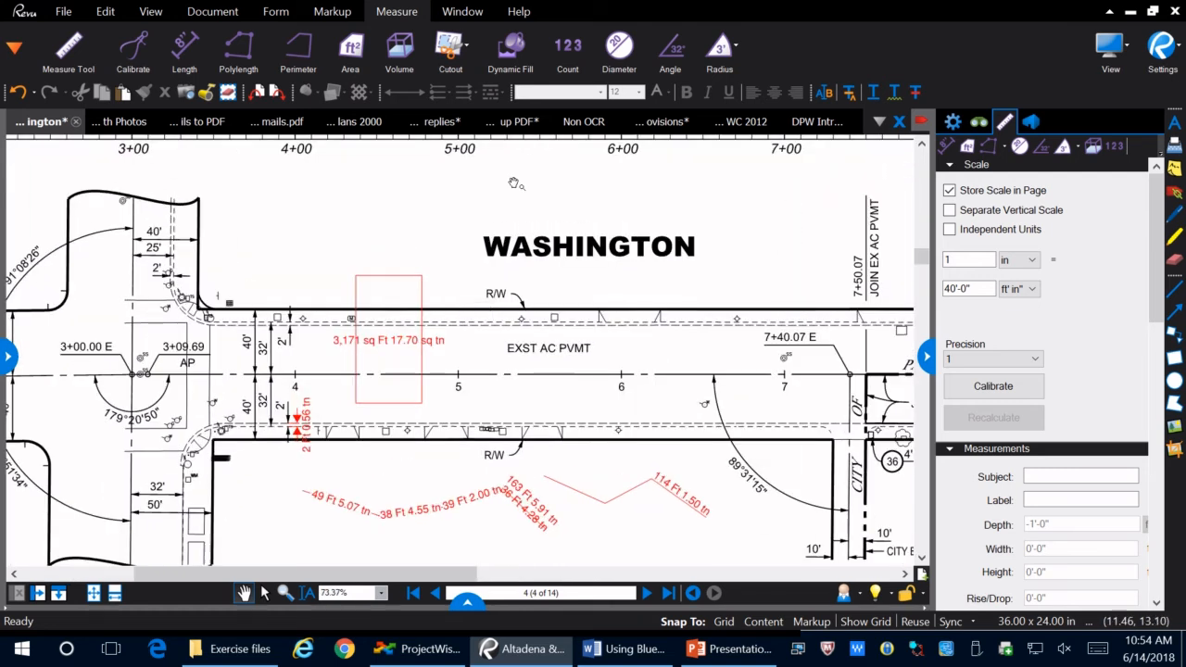
pyautogui.click(524, 71)
pyautogui.scroll(-2, 583, 278)
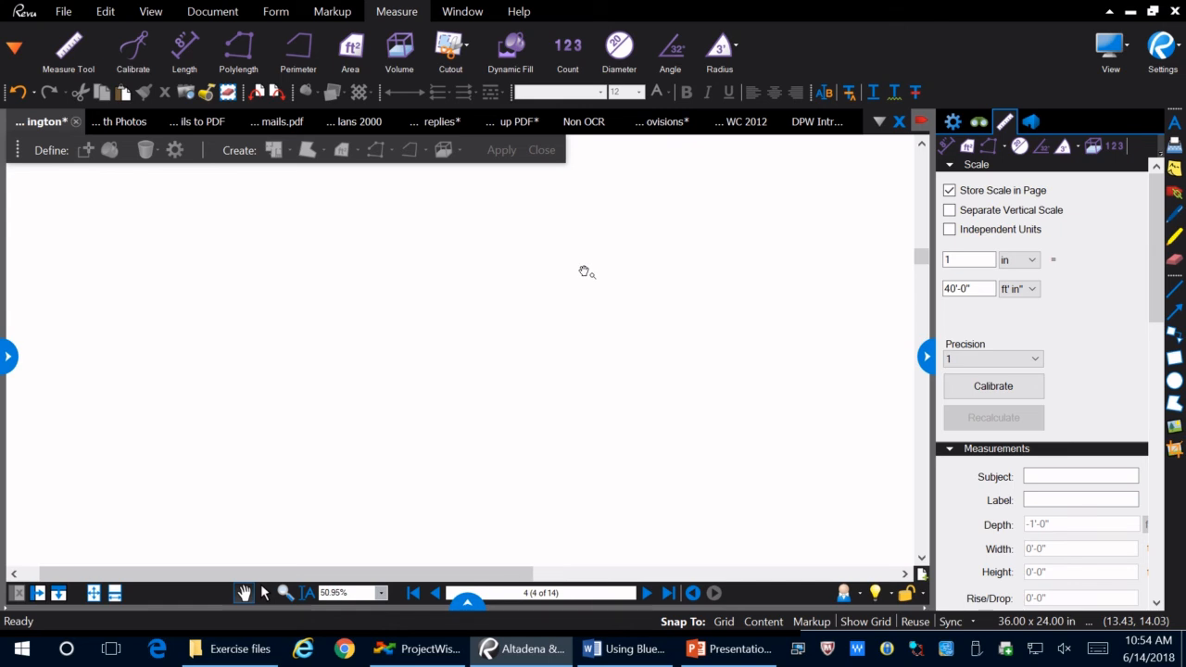
pyautogui.scroll(-3, 582, 271)
pyautogui.scroll(3, 580, 286)
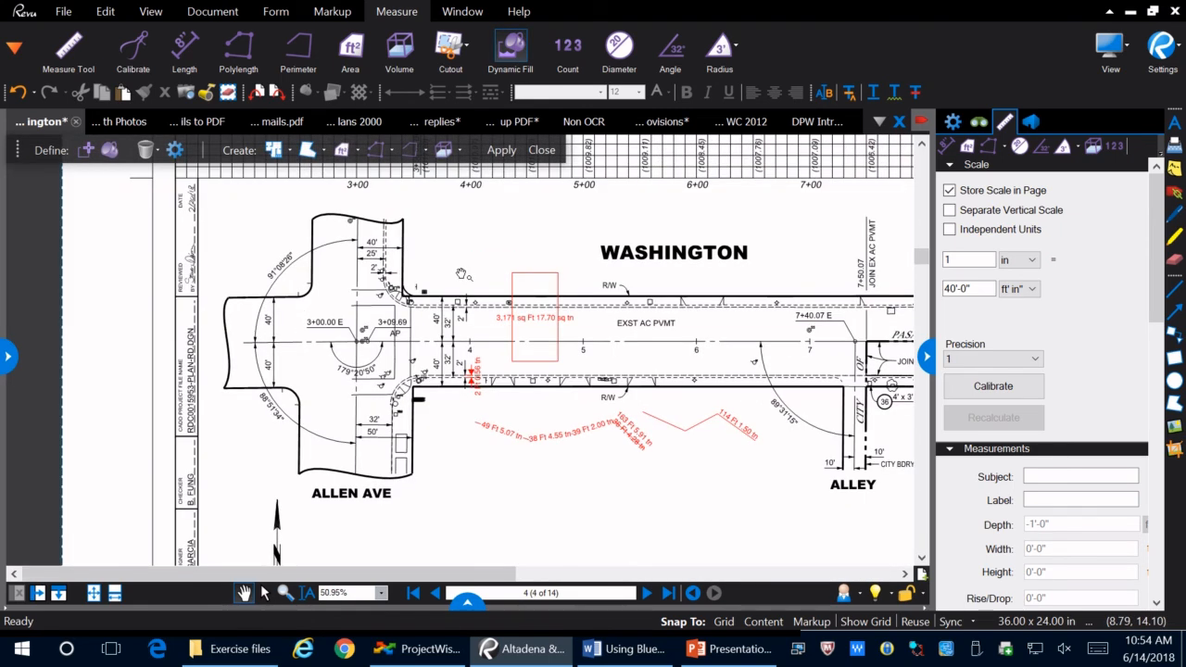
# Delete the area, length, polylength and perimeter measurements from the Washington Blvd plan
pyautogui.click(559, 350)
pyautogui.press('Delete')
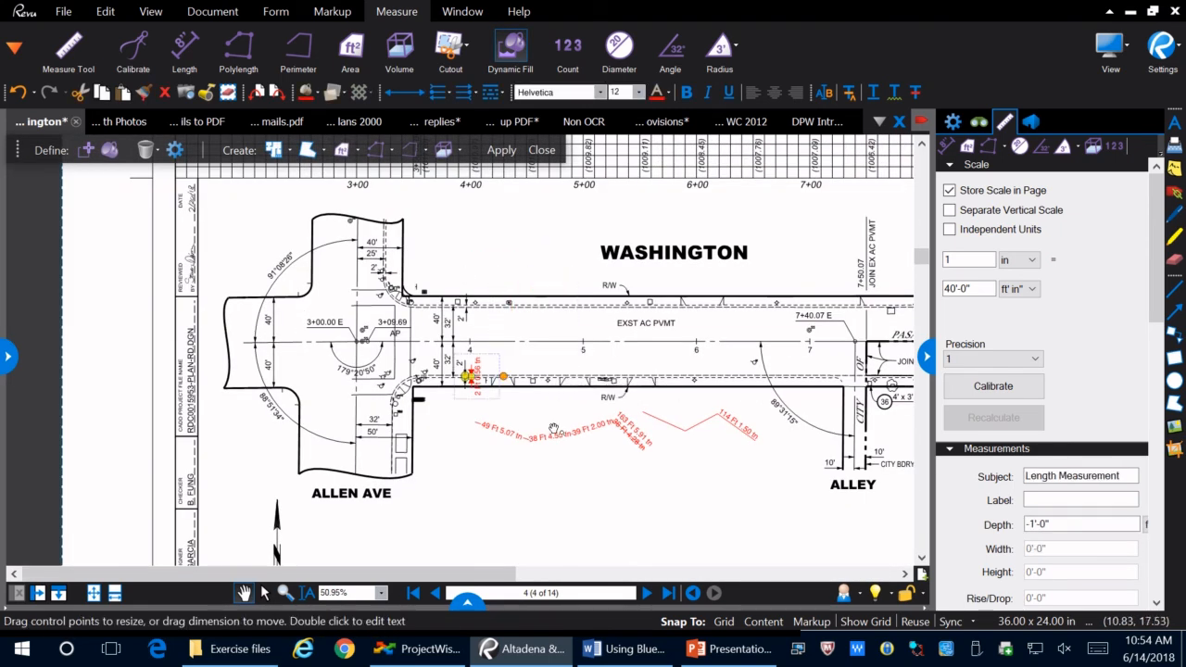
pyautogui.press('Delete')
pyautogui.click(520, 435)
pyautogui.moveTo(499, 386); pyautogui.dragTo(500, 381)
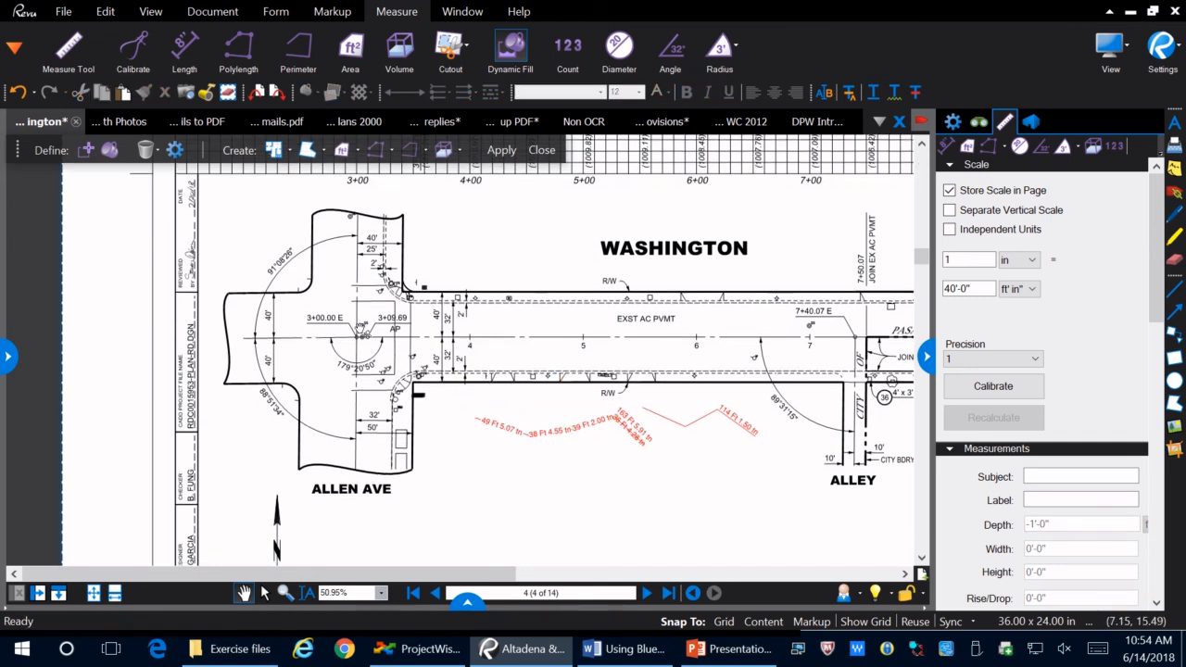
pyautogui.scroll(2, 298, 334)
pyautogui.scroll(-3, 259, 394)
pyautogui.scroll(3, 572, 378)
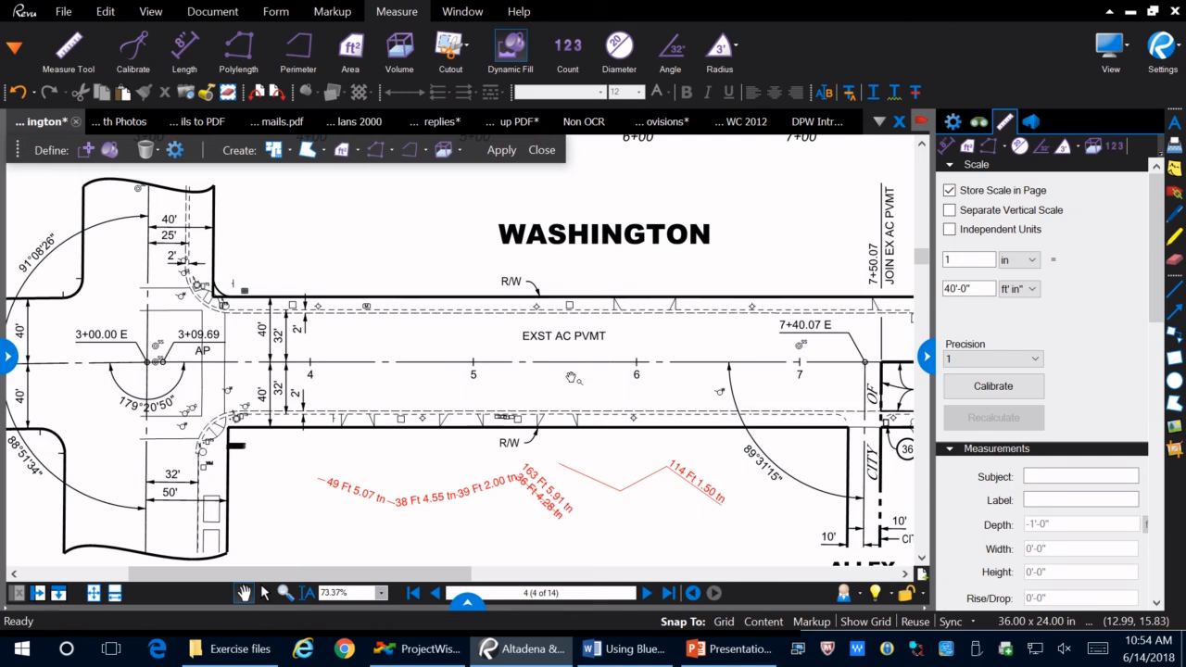
# Fill the Washington Blvd roadway around station 4 and draw a straight boundary across the road between that fill and the Allen Ave intersection
pyautogui.click(111, 151)
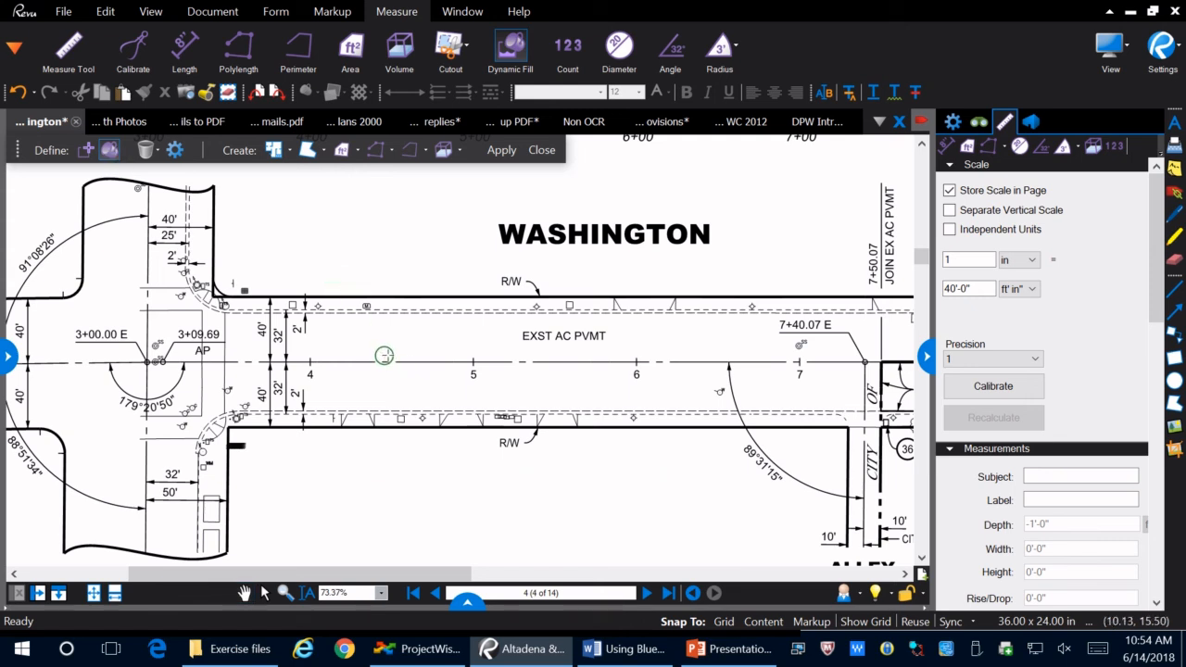
pyautogui.moveTo(396, 352)
pyautogui.mouseDown()
pyautogui.moveTo(332, 380)
pyautogui.moveTo(261, 369)
pyautogui.mouseUp()
pyautogui.click(84, 148)
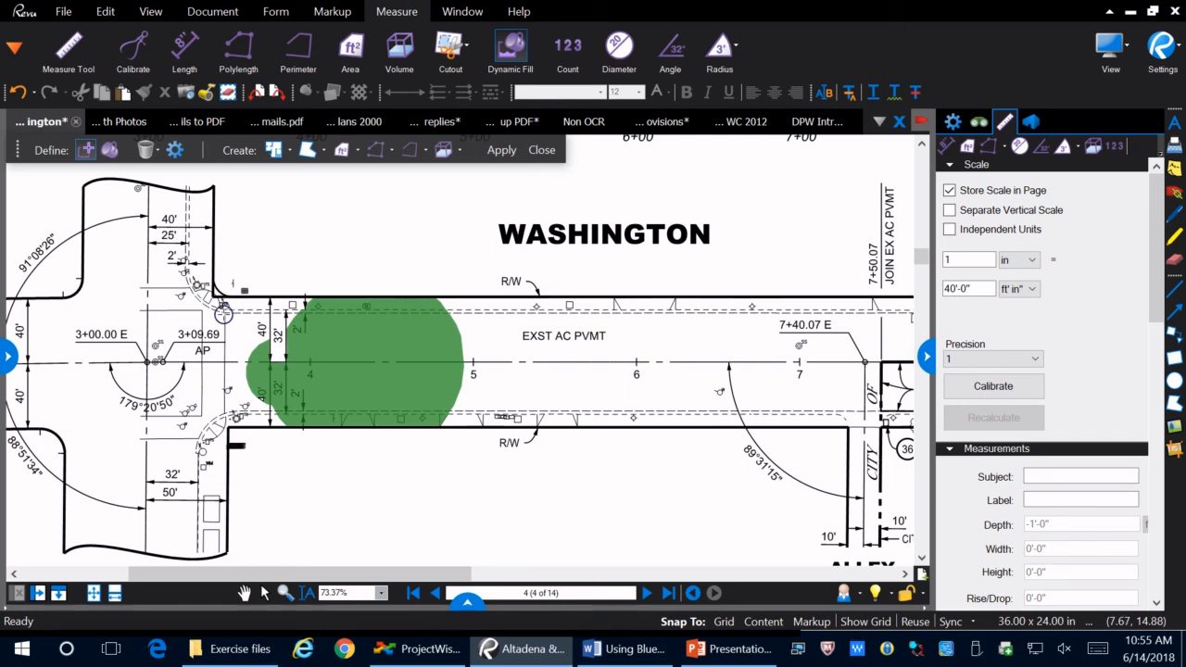
pyautogui.click(243, 284)
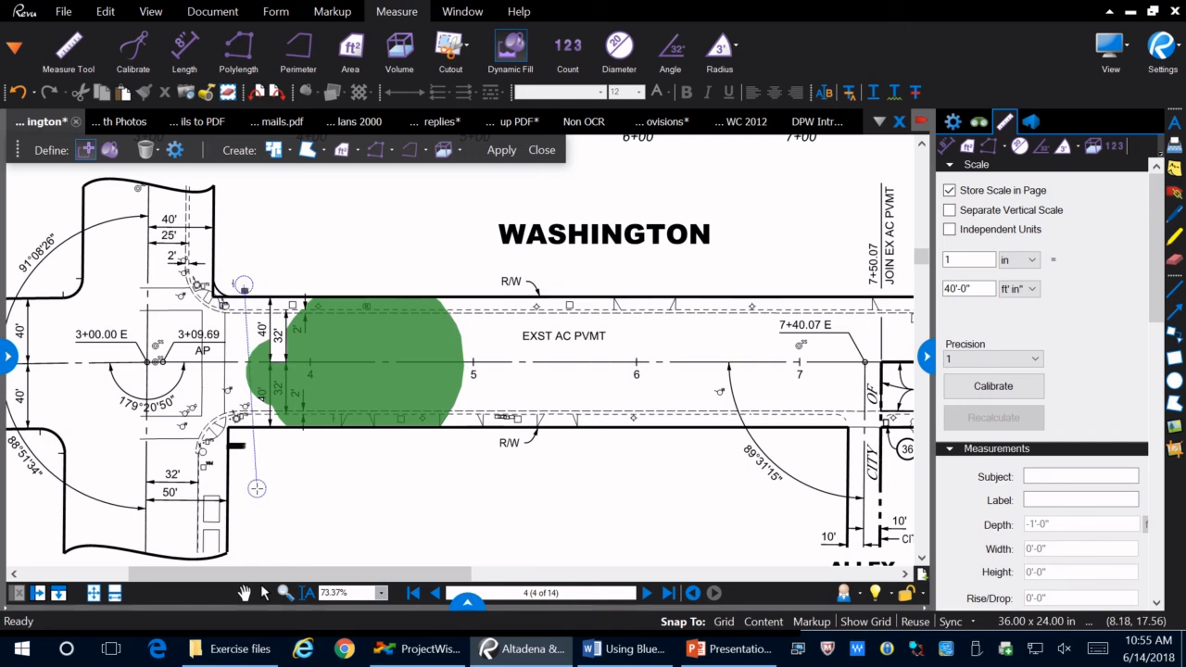
pyautogui.scroll(-1, 245, 491)
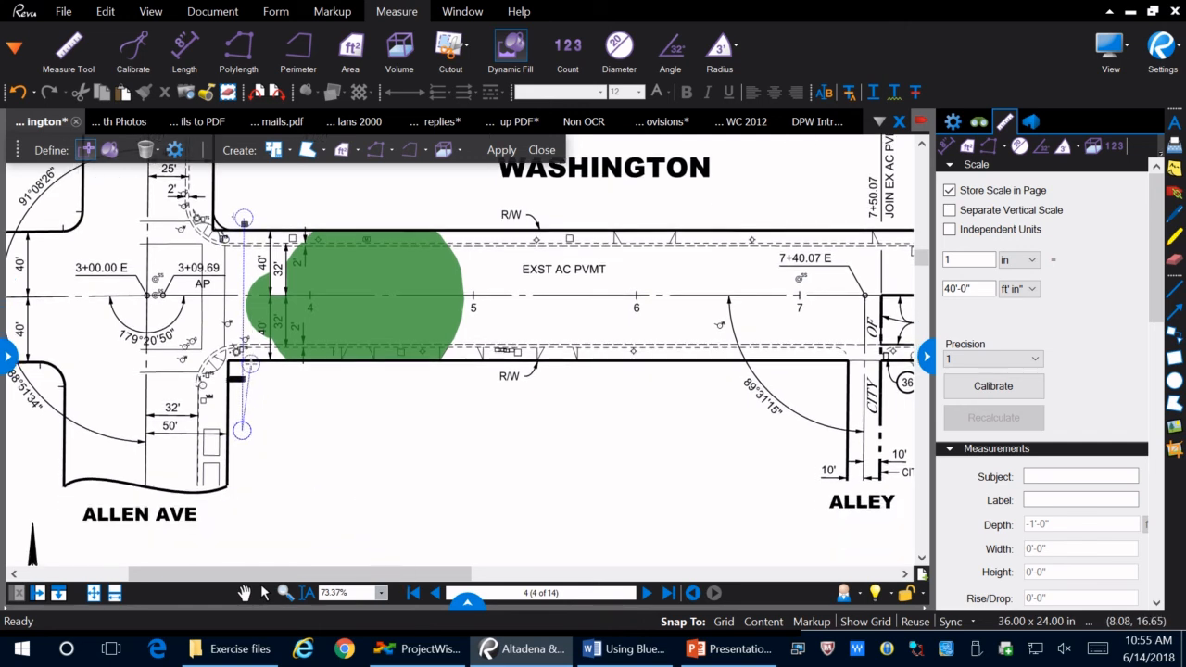
pyautogui.click(242, 431)
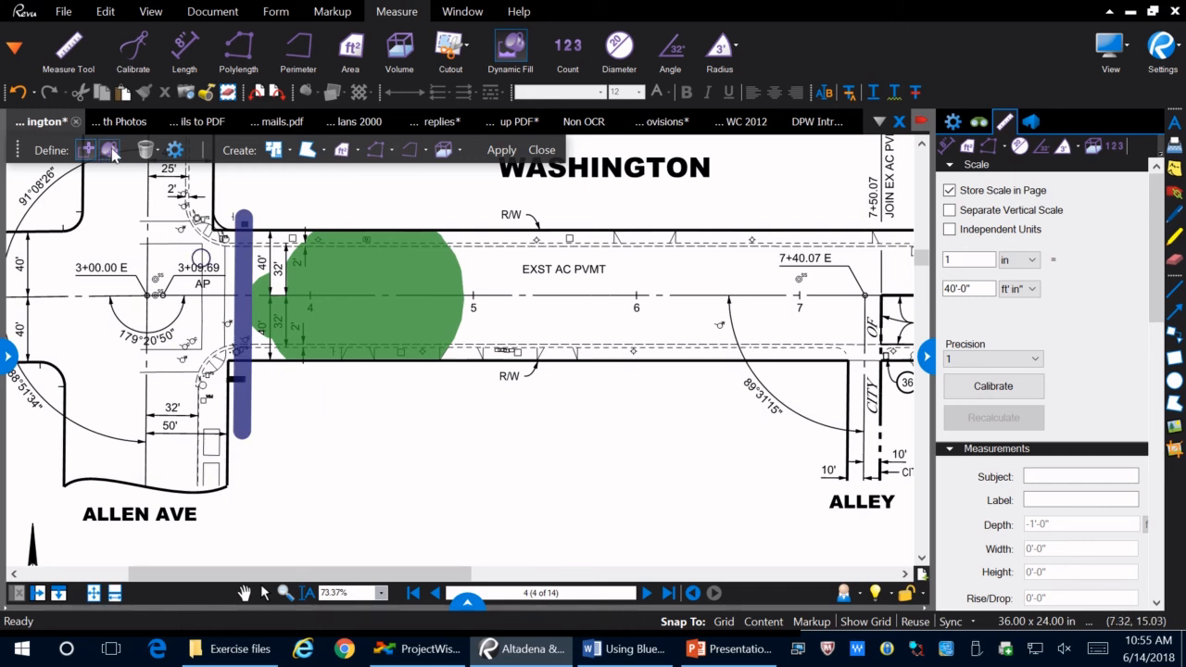
# Draw a short boundary joining the open ends of the two parallel crosswalk lines above station 3+00.00 E, across Allen Ave's centerline
pyautogui.scroll(-1, 248, 378)
pyautogui.scroll(2, 248, 379)
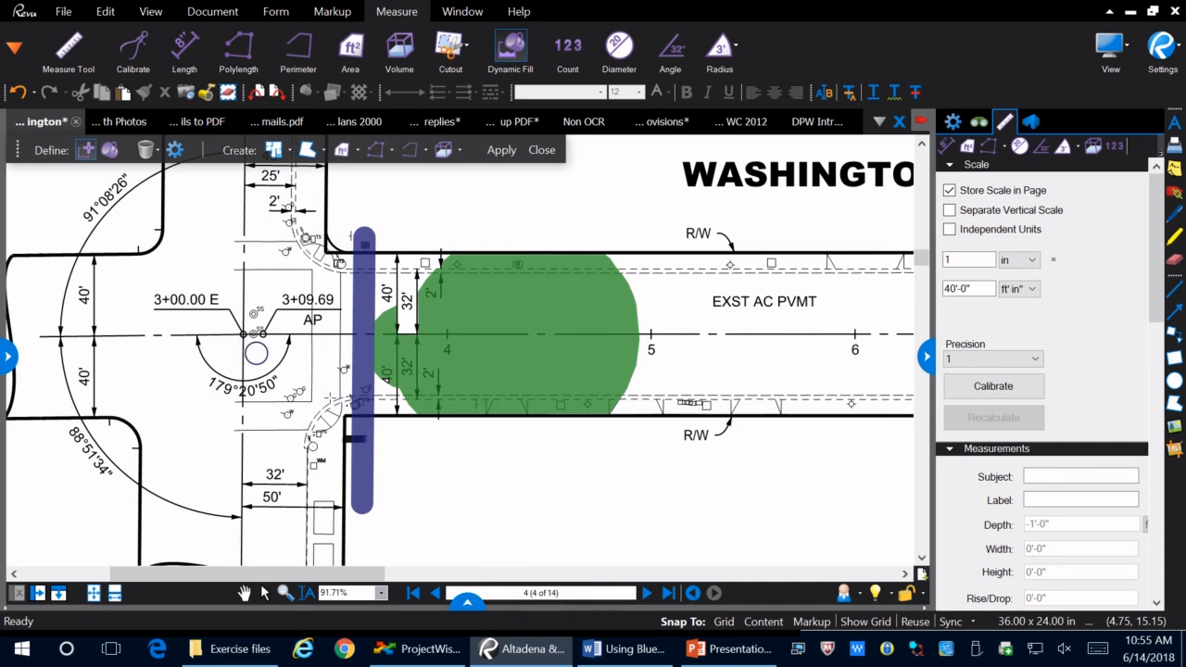
pyautogui.scroll(3, 330, 396)
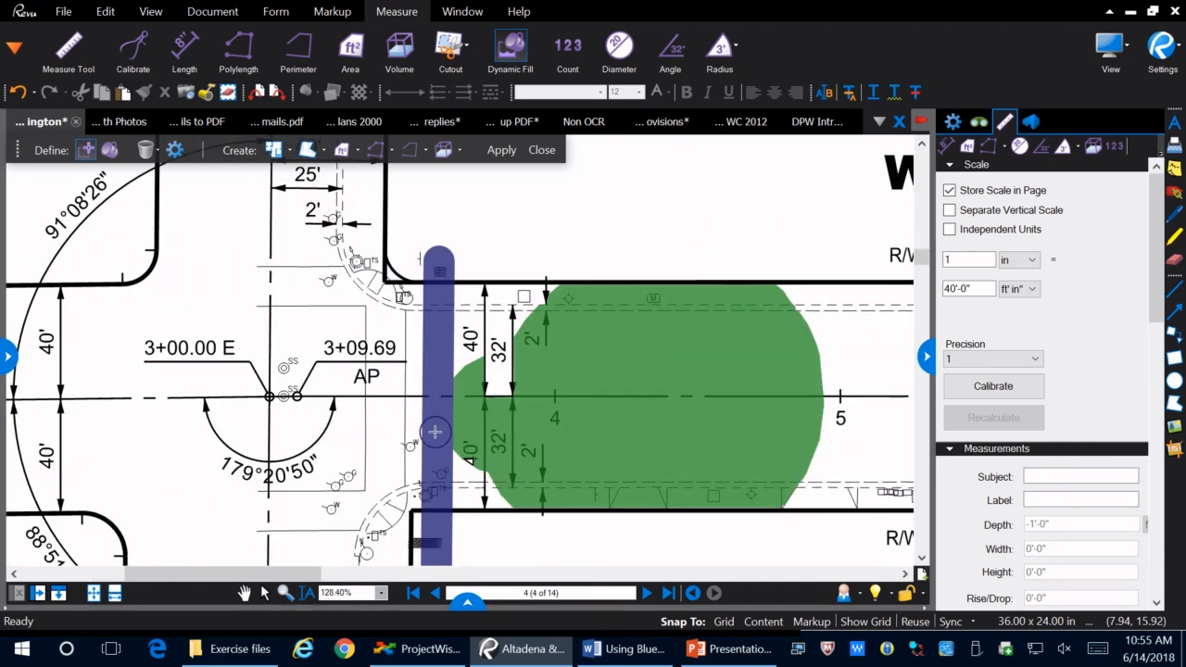
pyautogui.click(87, 148)
pyautogui.scroll(-2, 330, 369)
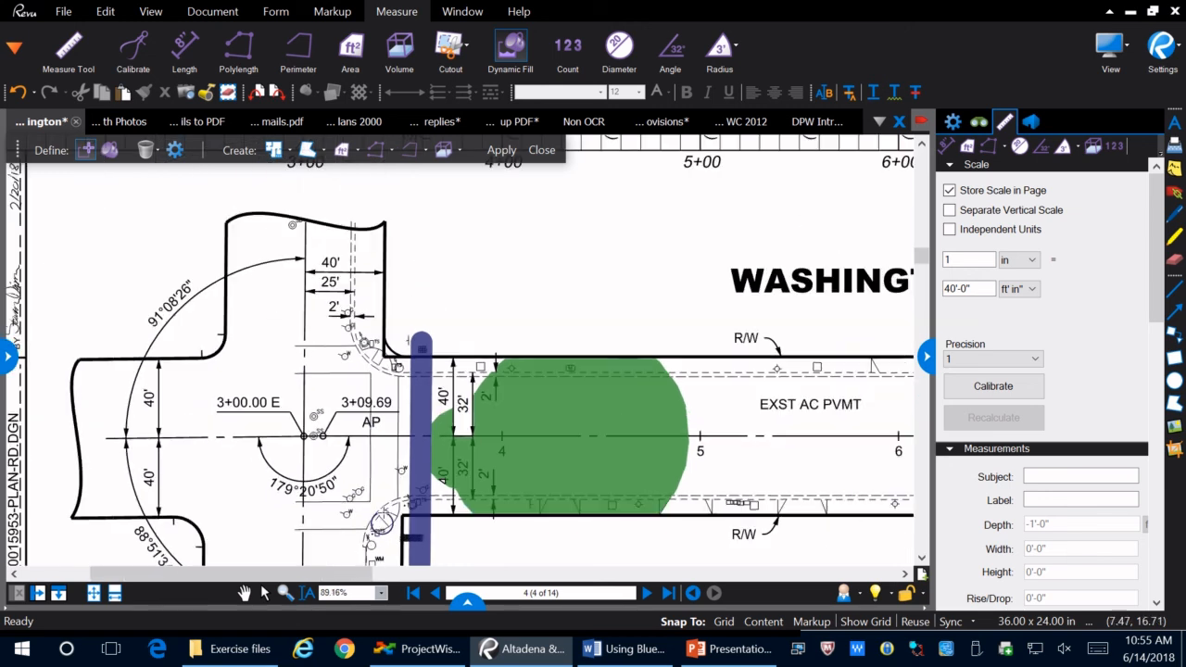
pyautogui.scroll(4, 327, 369)
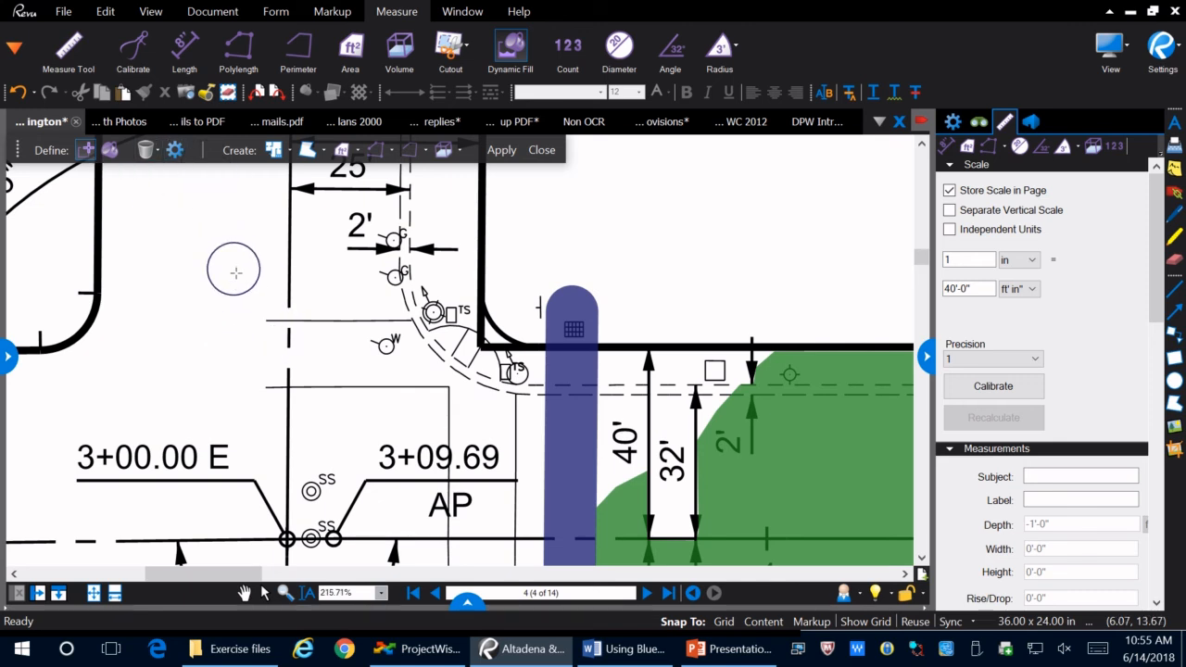
pyautogui.click(267, 320)
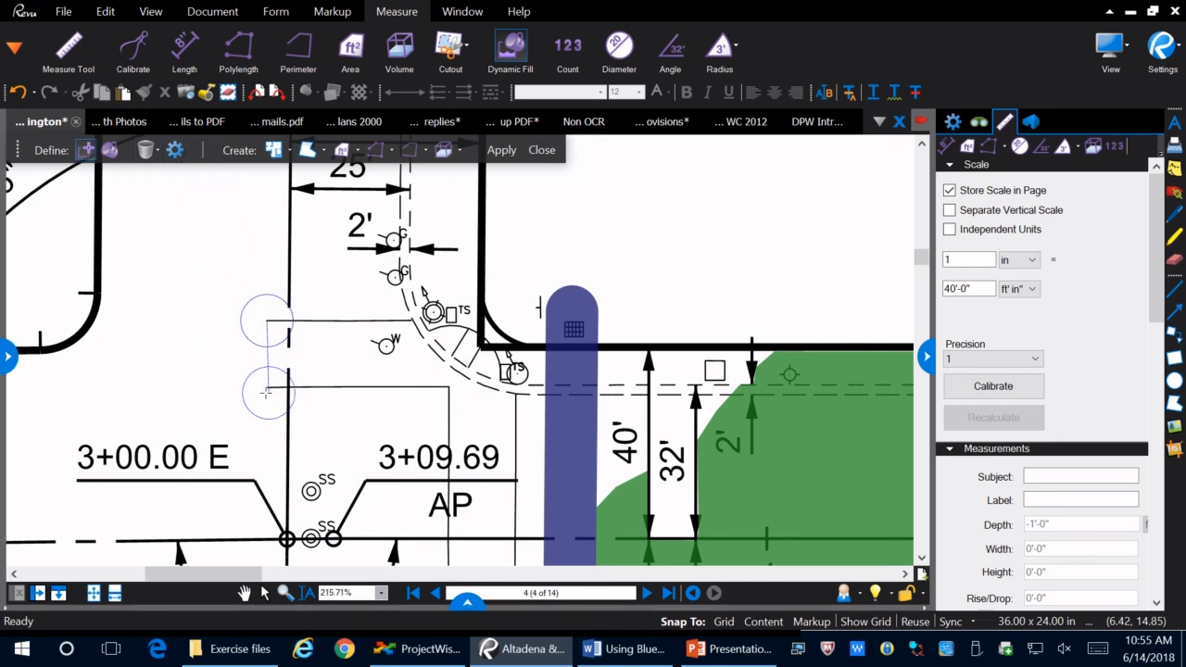
pyautogui.click(265, 391)
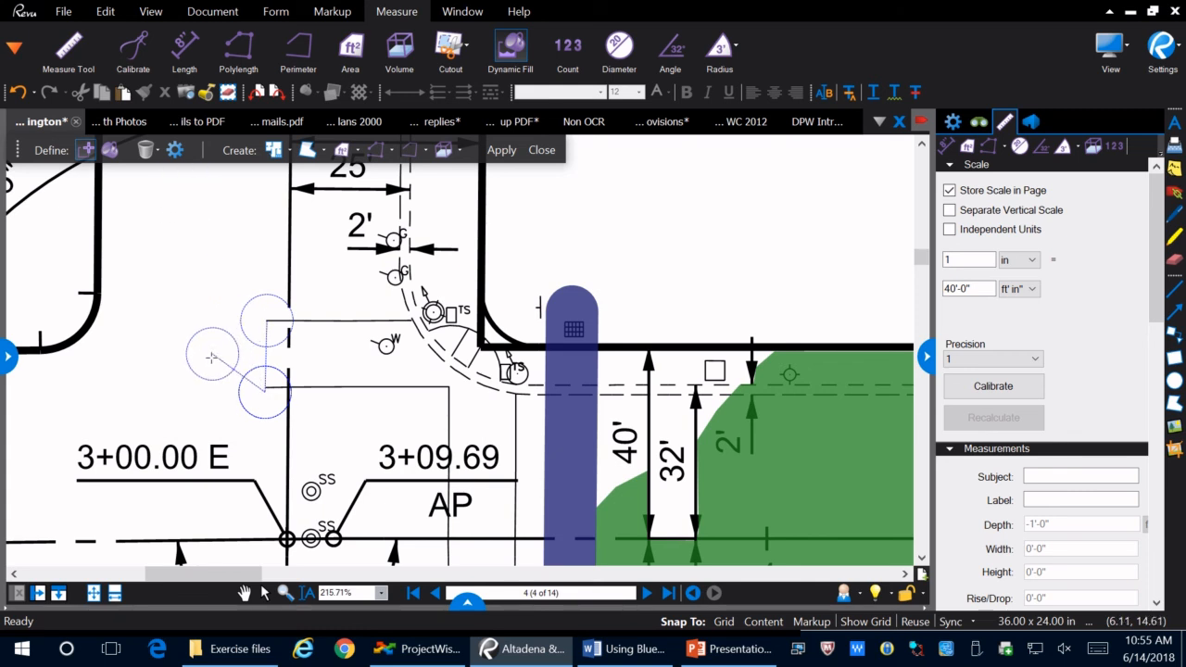
pyautogui.press('Return')
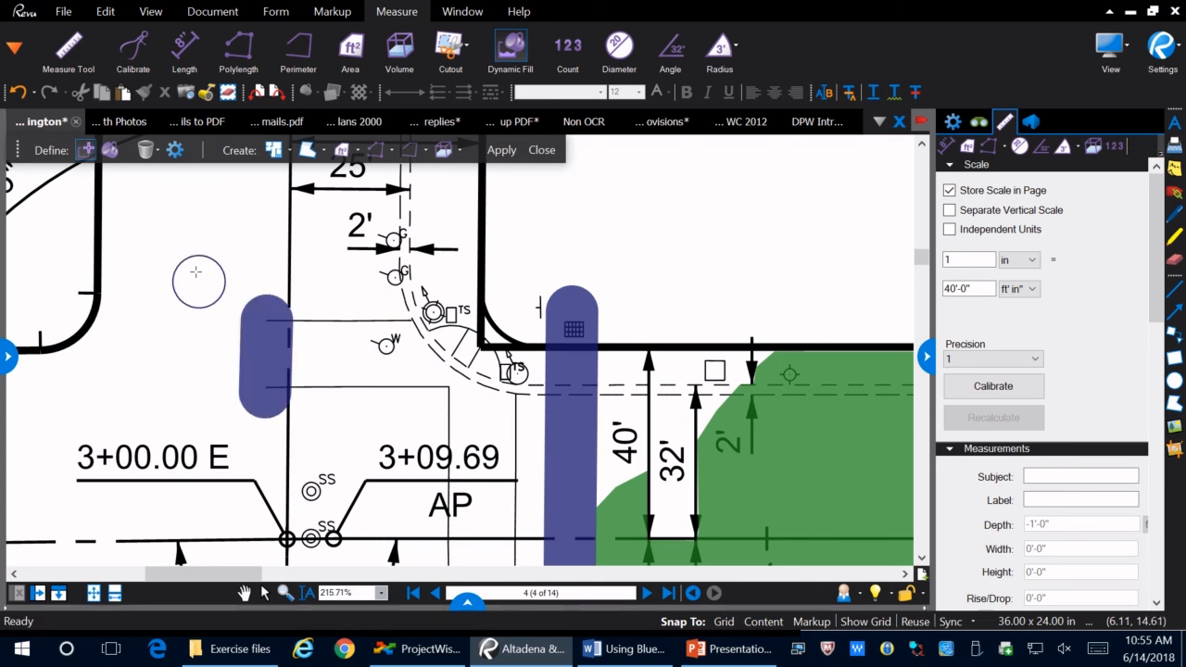
# Set the boundary size to 28% and draw a short boundary from the lower crosswalk line's corner to the adjacent line's end at the dashed curb
pyautogui.click(175, 150)
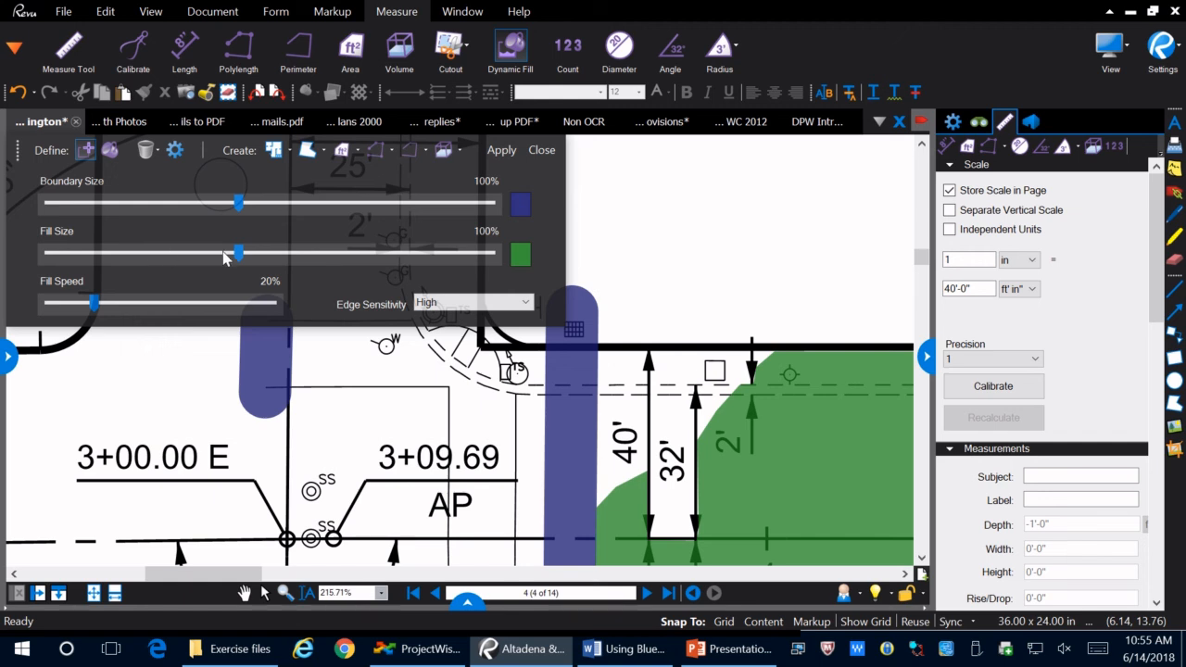
pyautogui.click(129, 202)
pyautogui.click(56, 205)
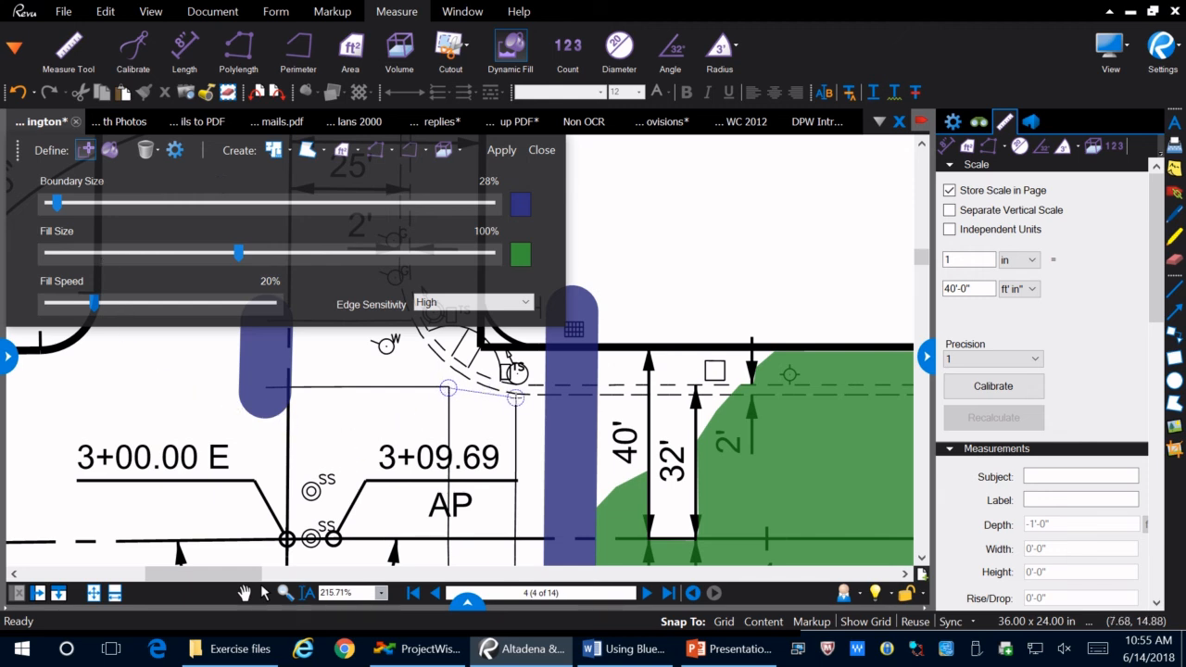
pyautogui.click(572, 405)
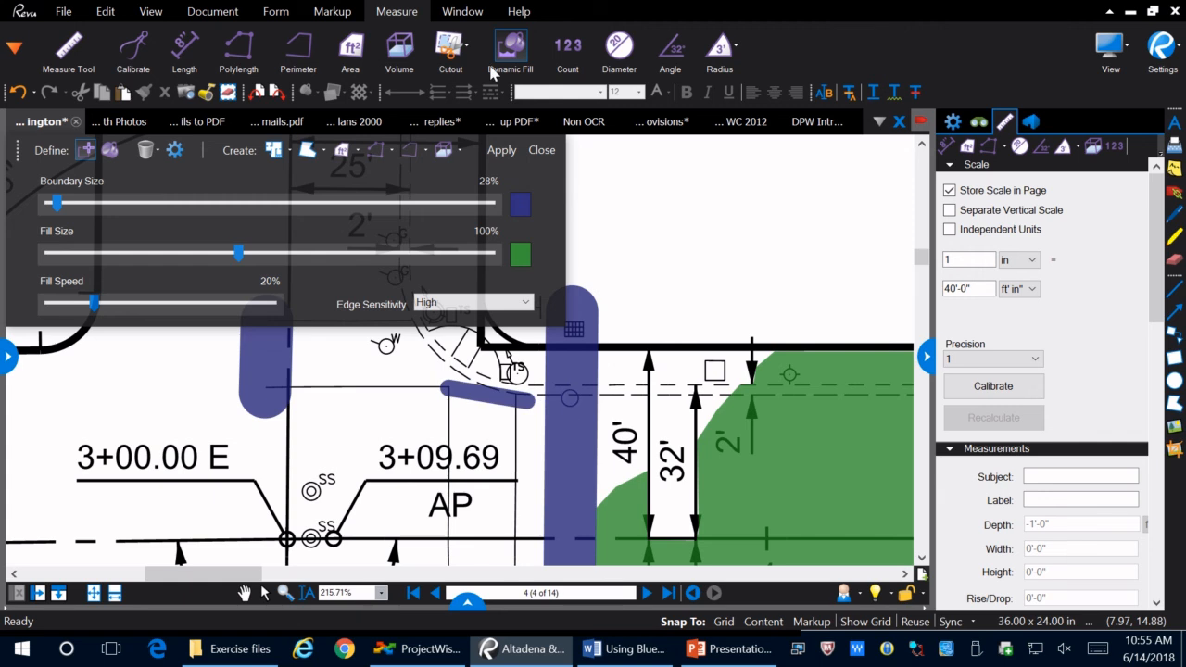
pyautogui.click(175, 150)
# Fill the crosswalk area above station 3+09.69 AP and inspect how the fill meets the surrounding boundaries
pyautogui.click(109, 150)
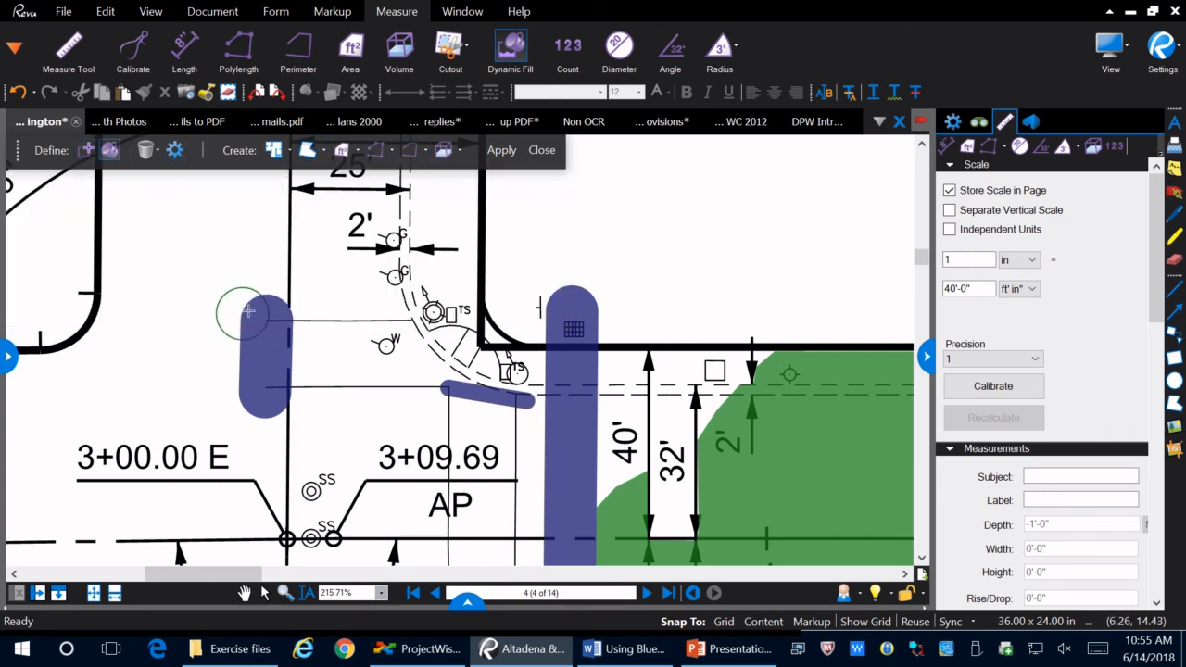
pyautogui.moveTo(394, 347); pyautogui.dragTo(395, 347)
pyautogui.scroll(2, 397, 407)
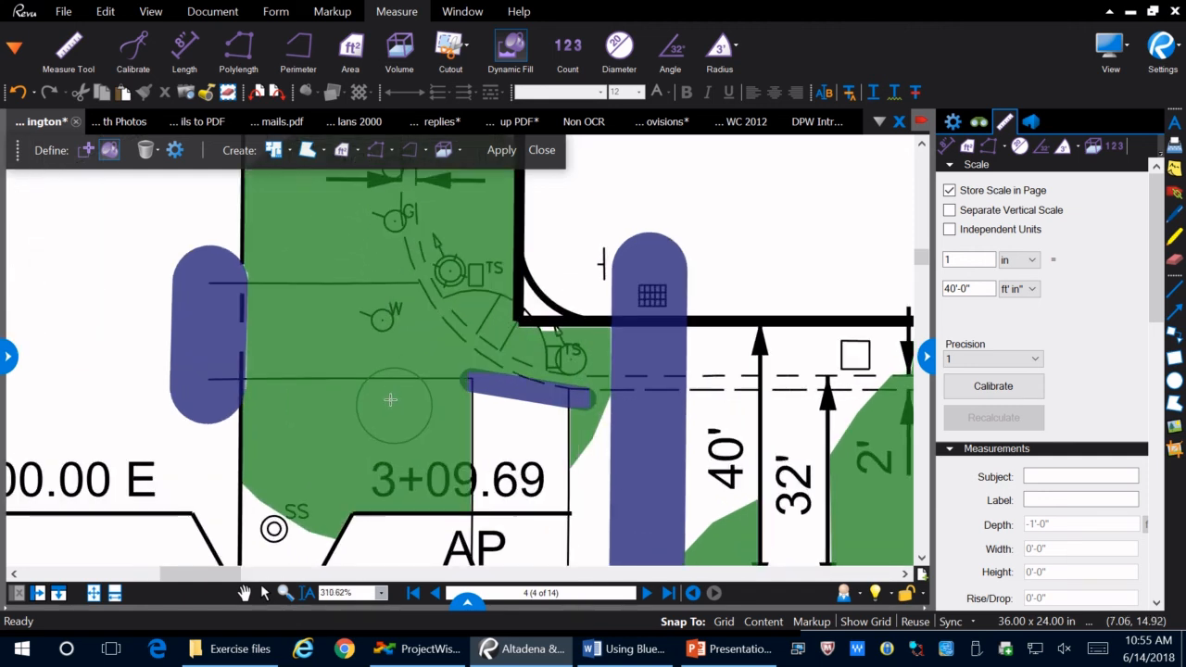
pyautogui.scroll(-3, 390, 399)
pyautogui.scroll(3, 398, 397)
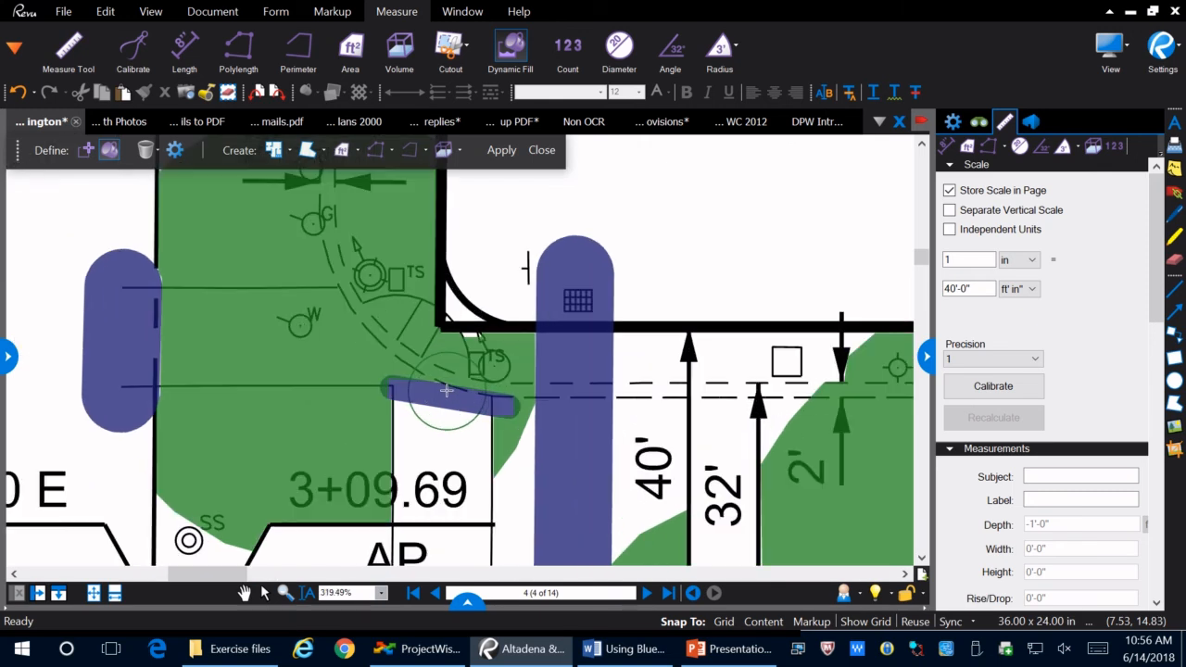
pyautogui.scroll(-4, 446, 393)
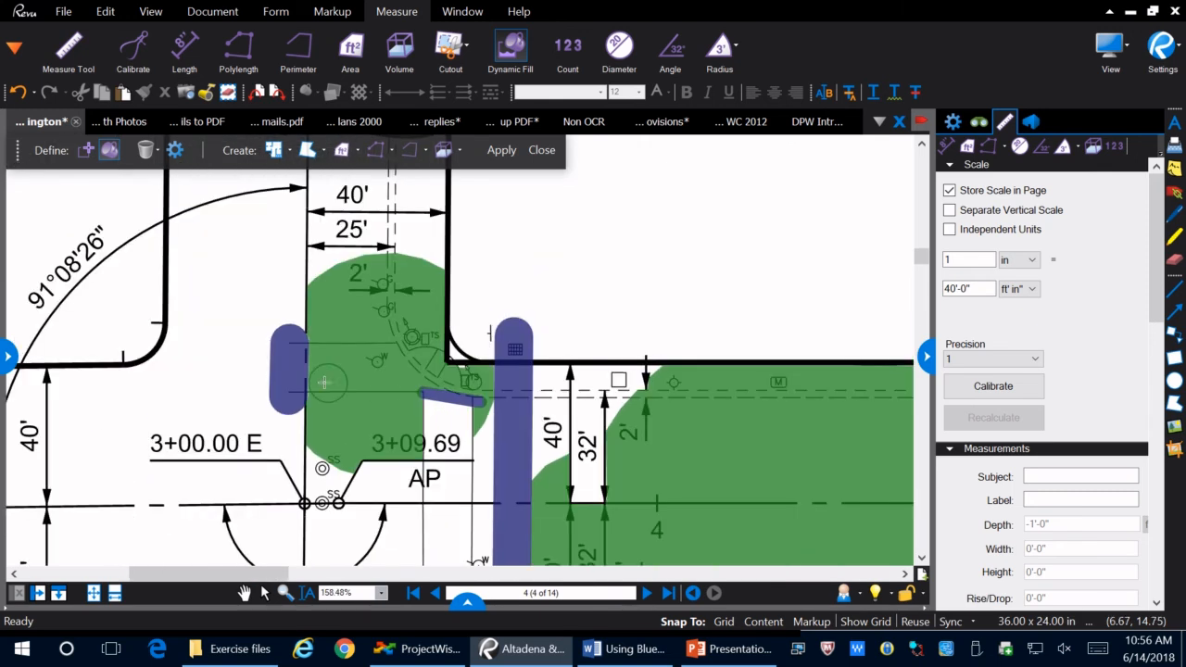
pyautogui.scroll(2, 297, 376)
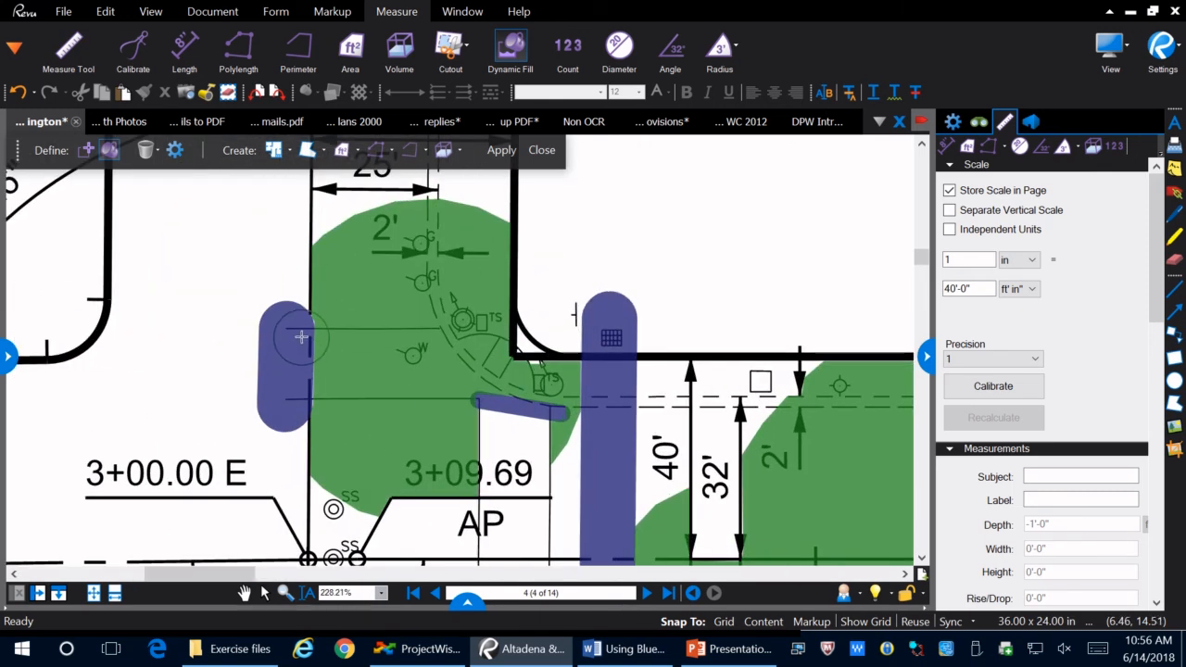
pyautogui.scroll(3, 290, 338)
pyautogui.scroll(-3, 290, 338)
pyautogui.scroll(-1, 316, 363)
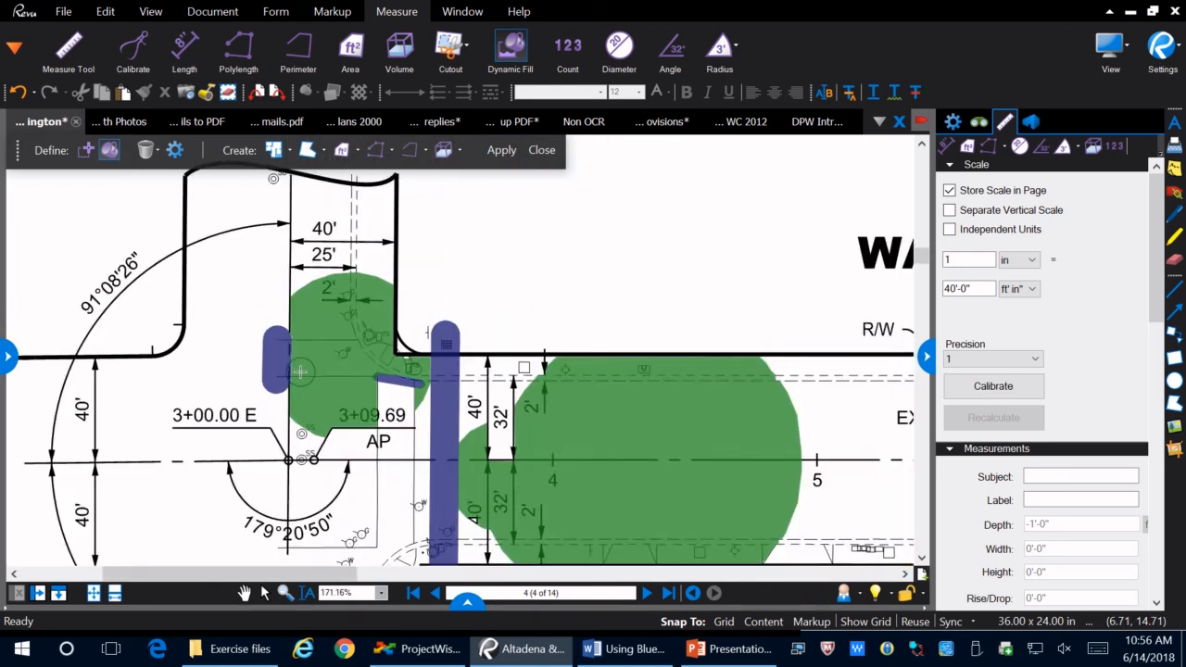
# Generate area and perimeter measurements from the filled roadway and crosswalk regions
pyautogui.scroll(2, 390, 376)
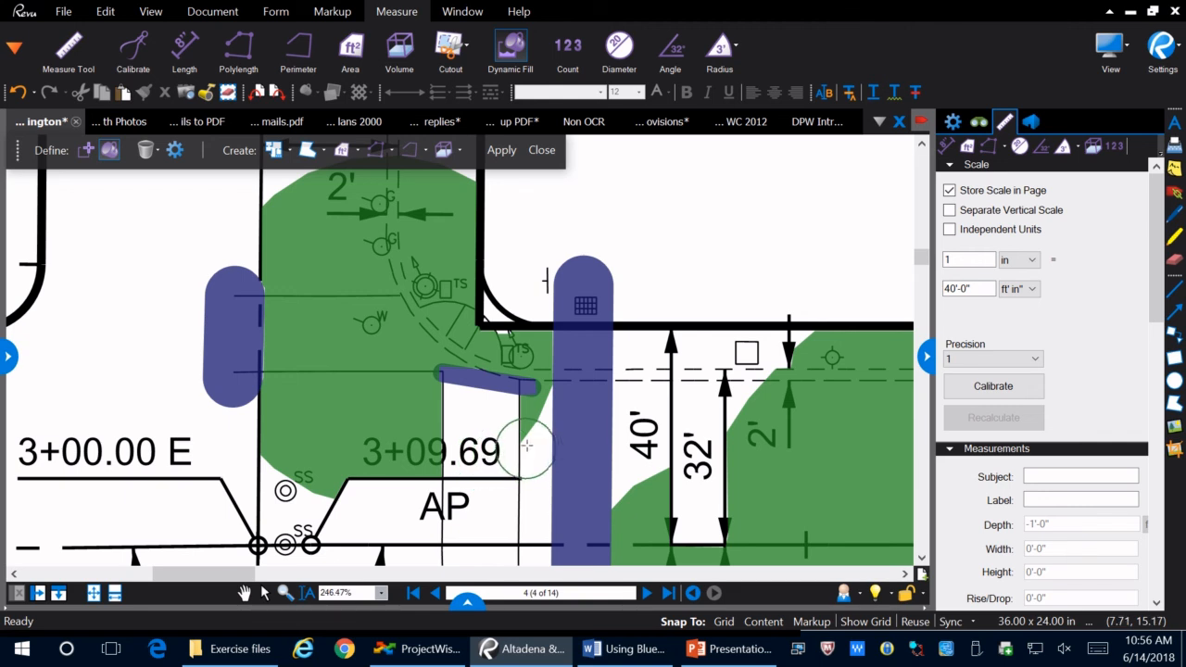
pyautogui.scroll(-4, 410, 369)
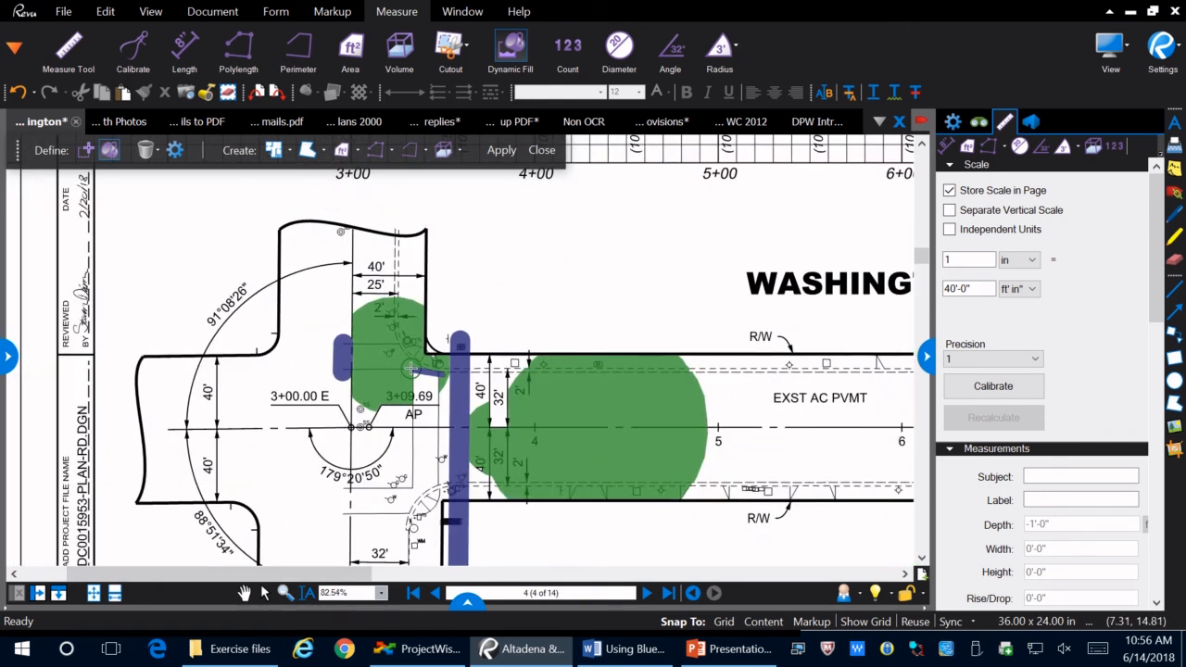
pyautogui.scroll(-1, 410, 370)
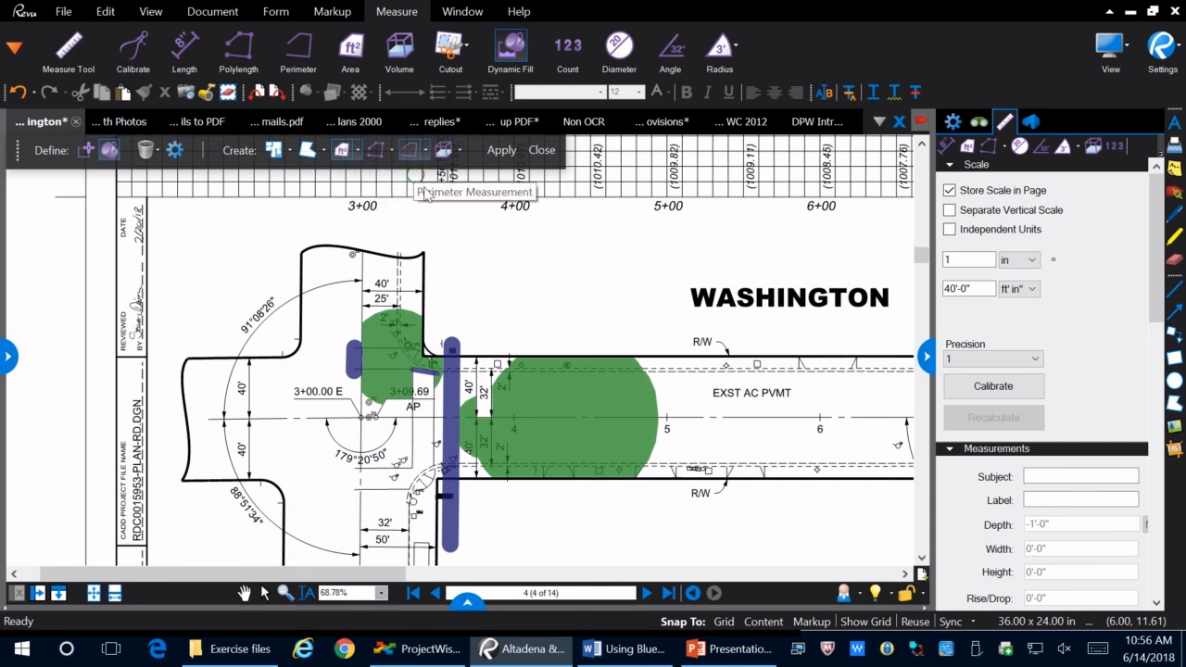
pyautogui.click(501, 151)
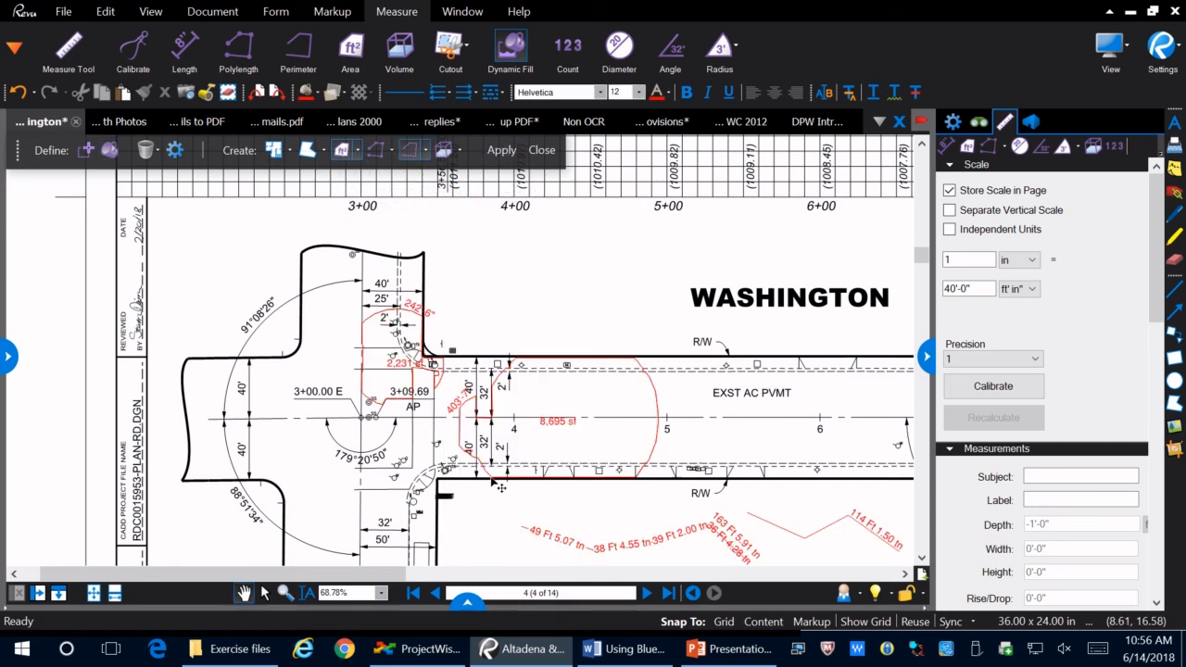
# Move the crosswalk's area measurement into the blank space above Washington Blvd and check the separate perimeter measurement left in place
pyautogui.scroll(2, 399, 320)
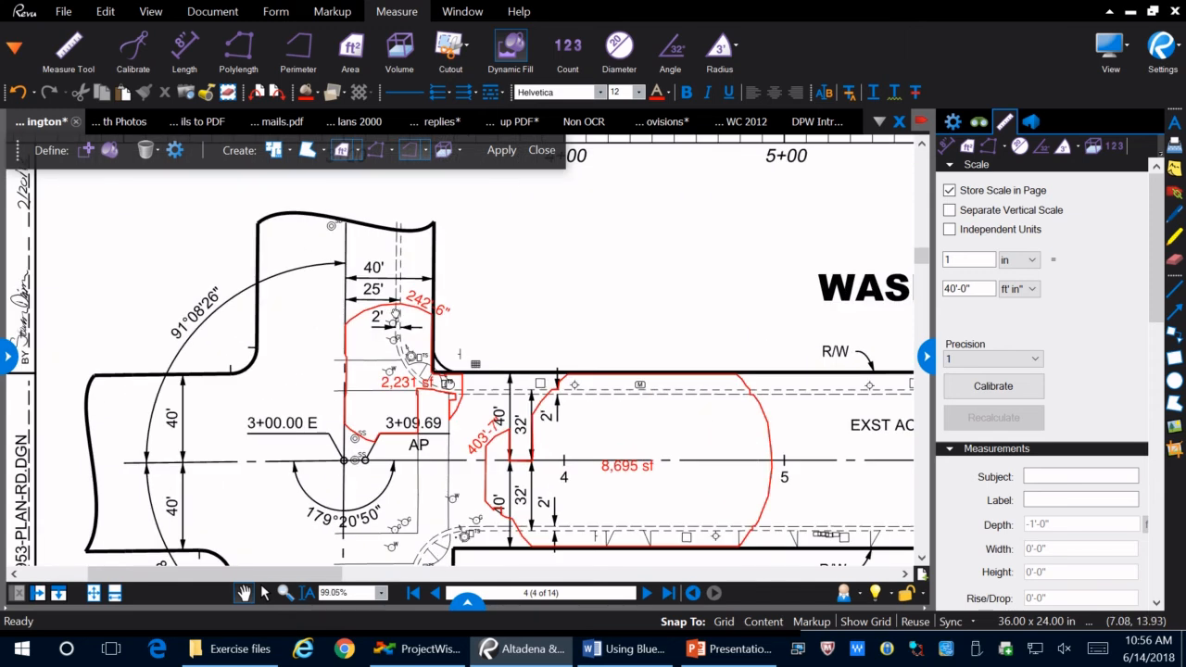
pyautogui.click(407, 318)
pyautogui.moveTo(424, 374)
pyautogui.mouseDown()
pyautogui.moveTo(519, 252)
pyautogui.moveTo(585, 263)
pyautogui.mouseUp()
pyautogui.scroll(1, 586, 263)
pyautogui.scroll(2, 586, 262)
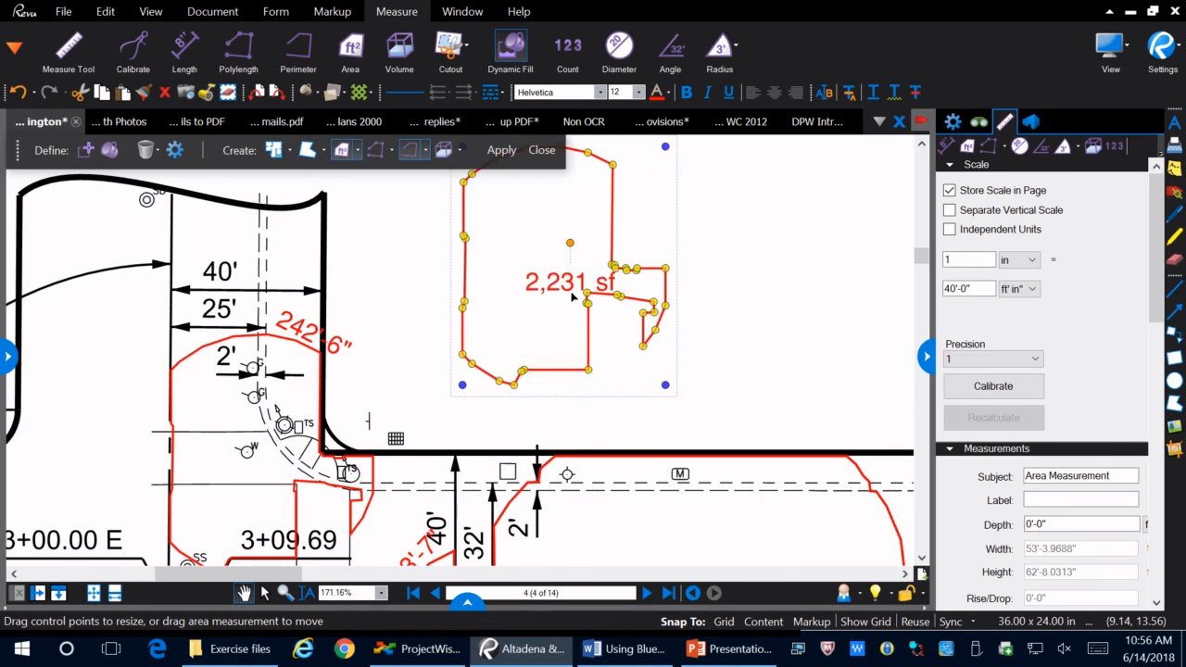
pyautogui.scroll(-2, 542, 296)
pyautogui.click(340, 344)
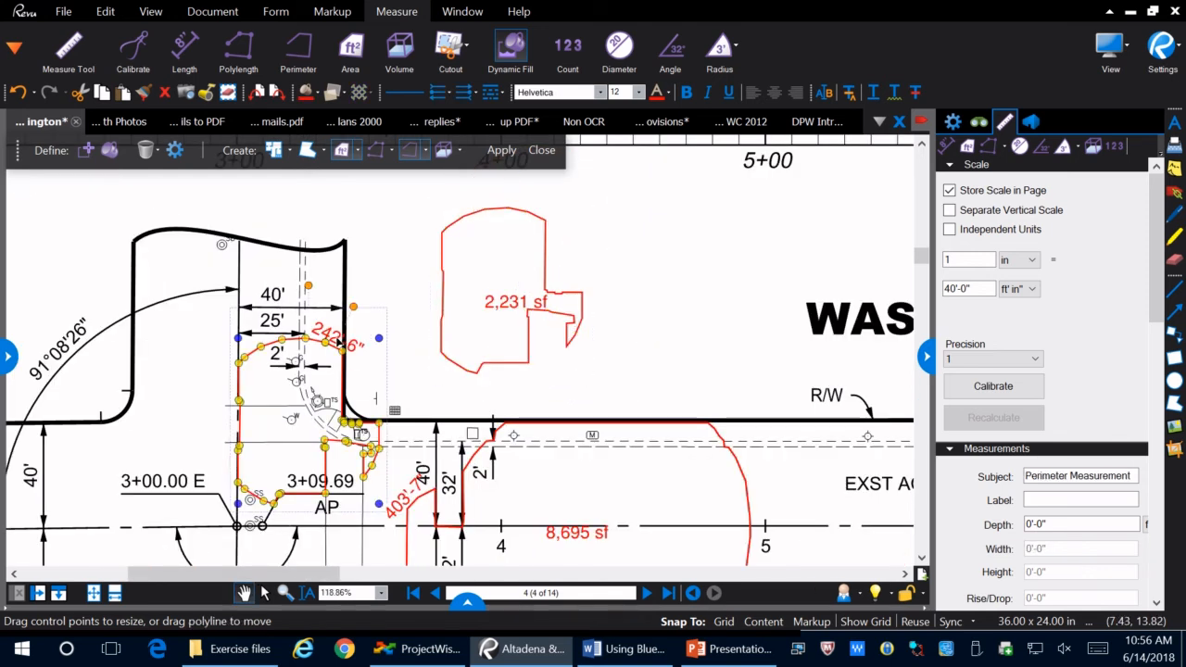
pyautogui.click(550, 389)
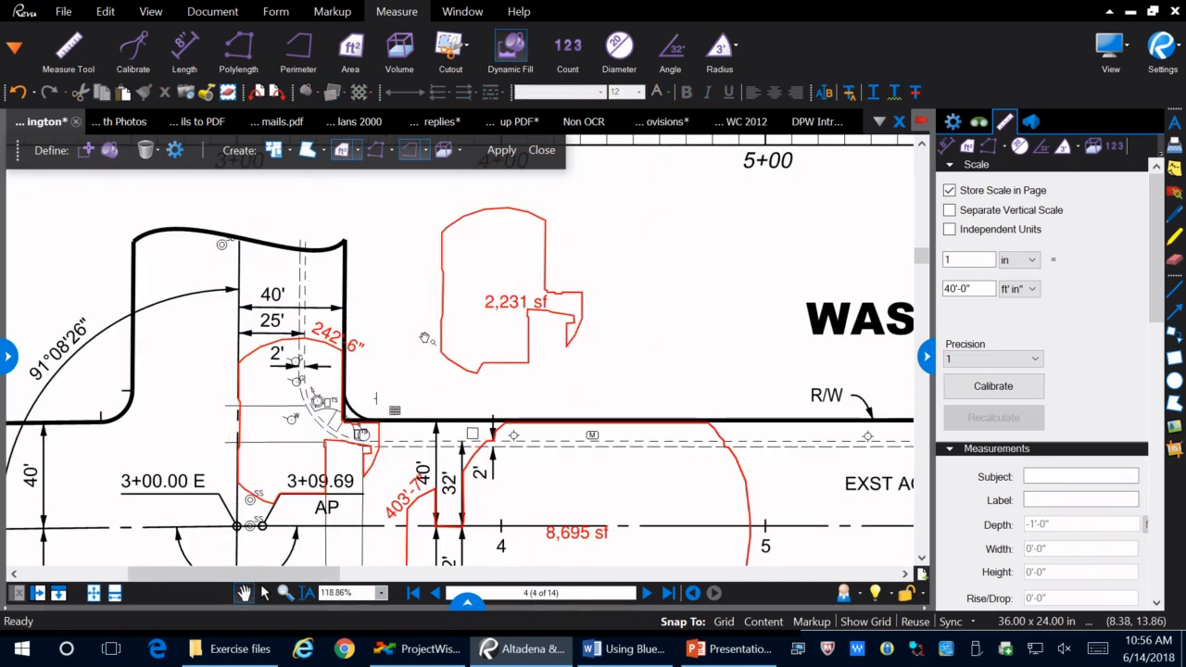
# Delete the roadway's perimeter measurement and the crosswalk's area and perimeter measurements, keeping the roadway area
pyautogui.scroll(-3, 429, 339)
pyautogui.scroll(2, 473, 393)
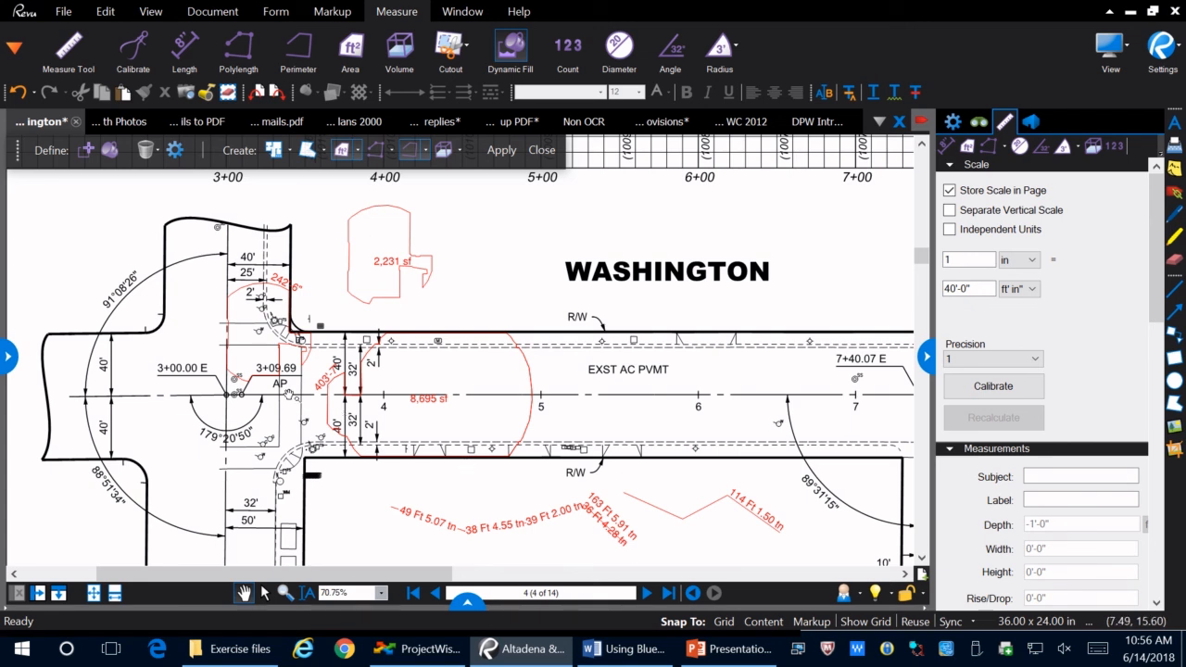
pyautogui.scroll(-2, 464, 462)
pyautogui.scroll(3, 385, 397)
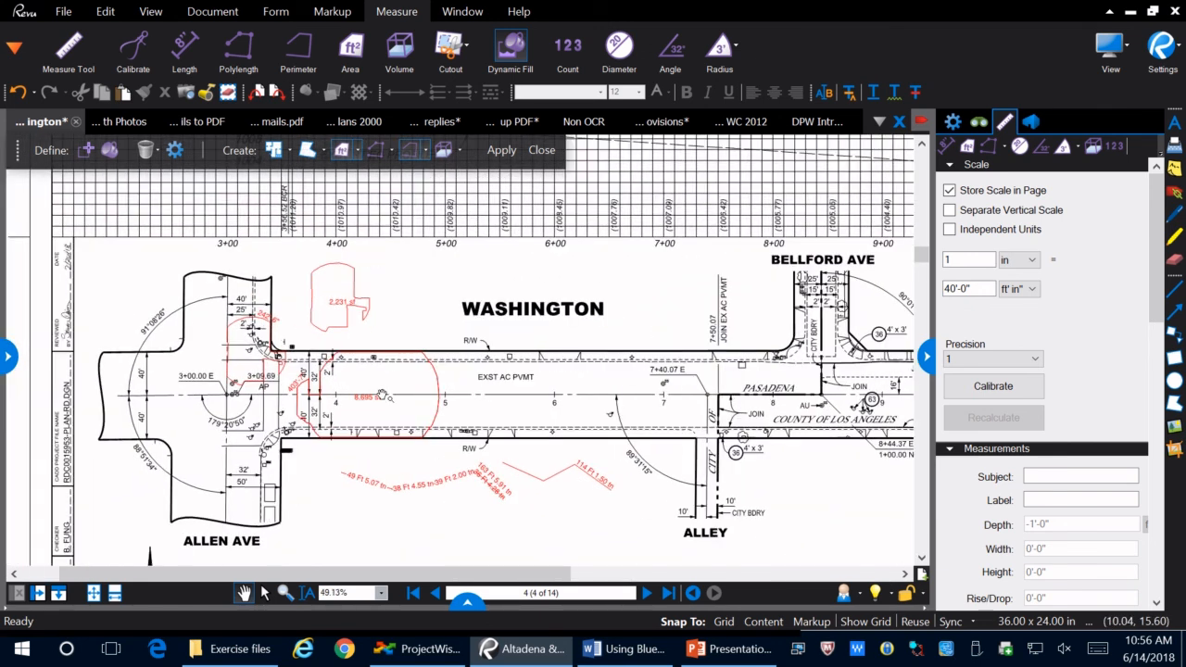
pyautogui.scroll(-2, 397, 395)
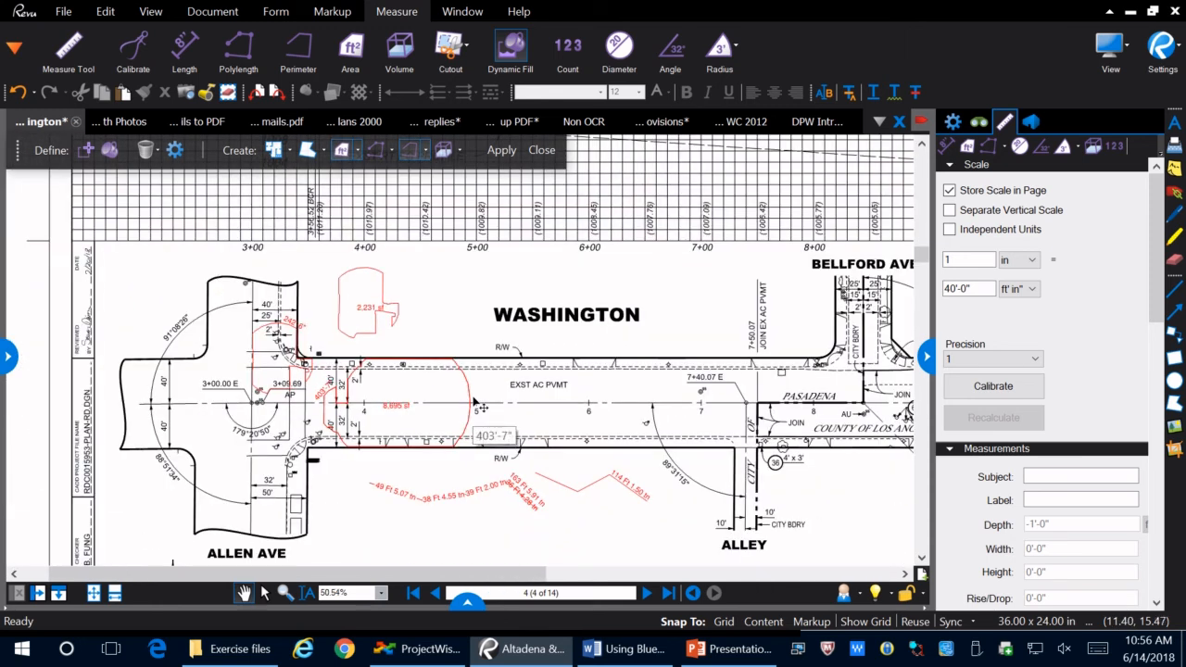
pyautogui.click(472, 405)
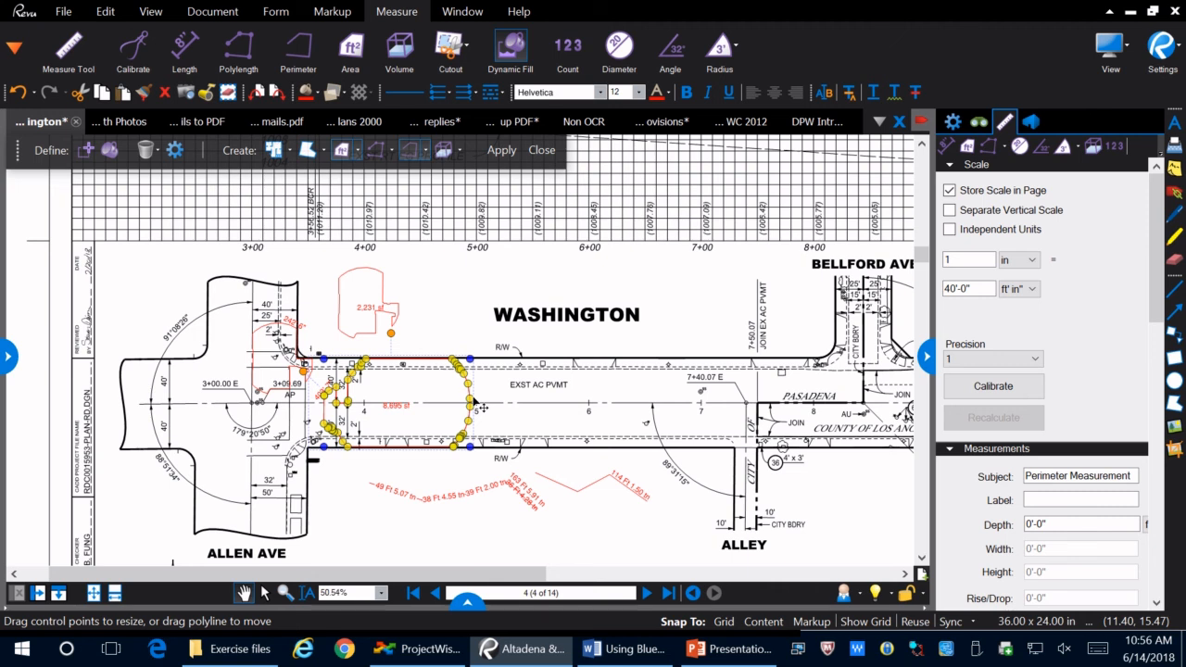
pyautogui.moveTo(437, 397); pyautogui.dragTo(323, 369)
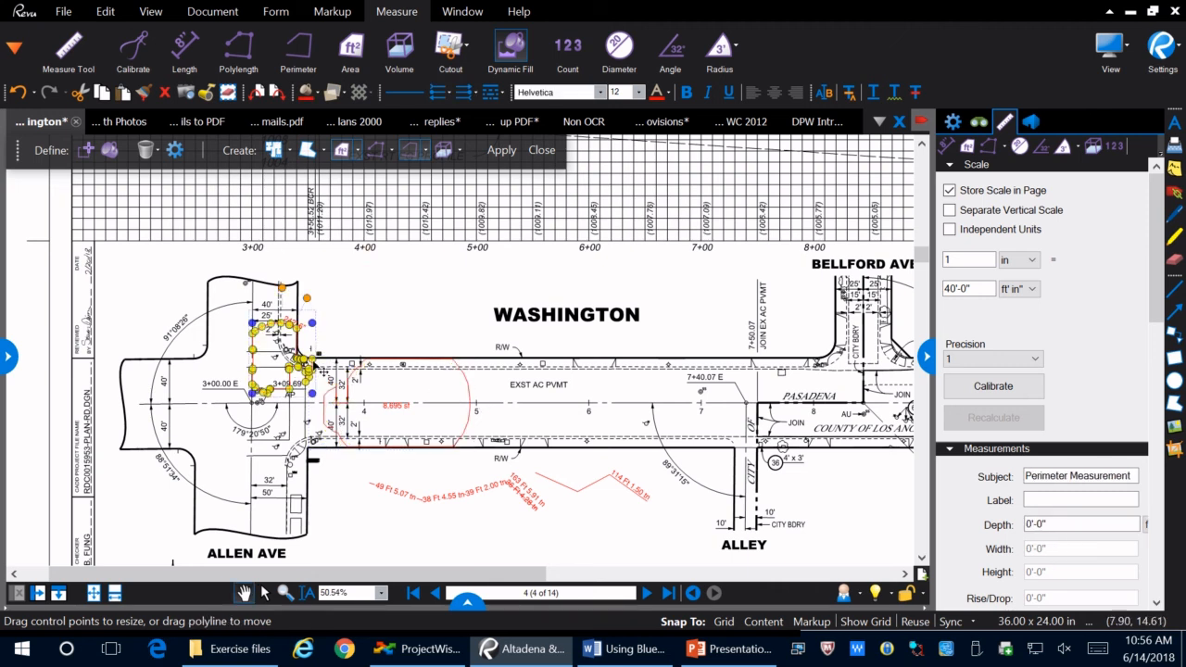
pyautogui.press('Delete')
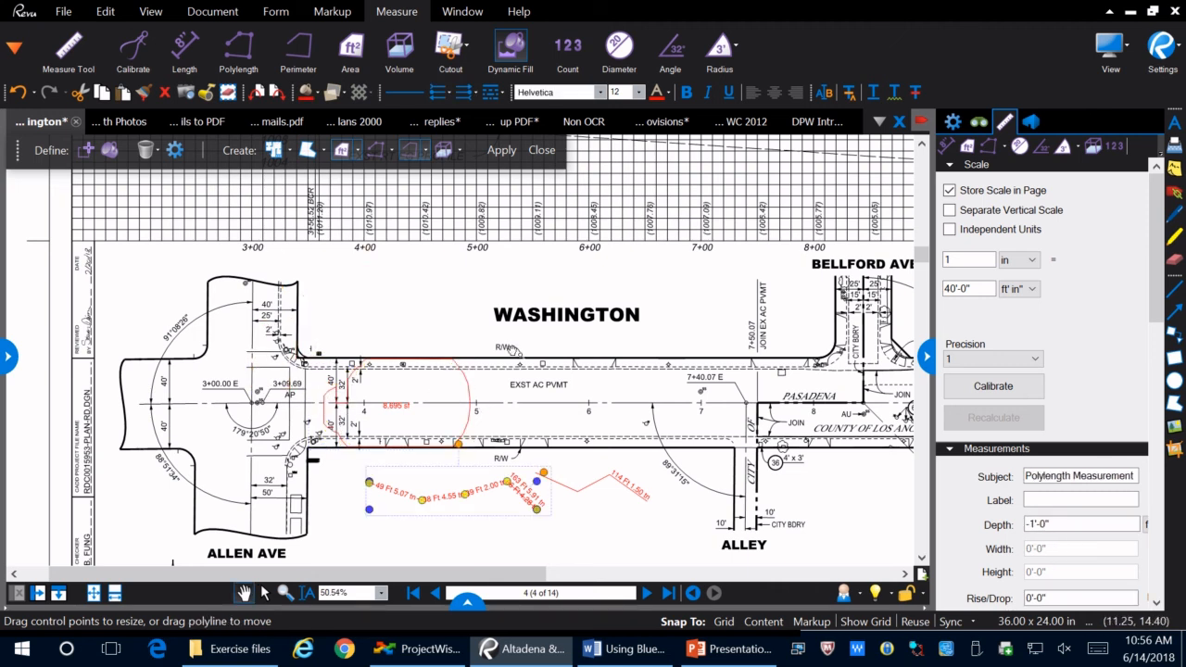
# Start a new dynamic fill at the Bellford Ave intersection and set the fill size to 25%
pyautogui.scroll(-2, 329, 407)
pyautogui.scroll(10, 575, 513)
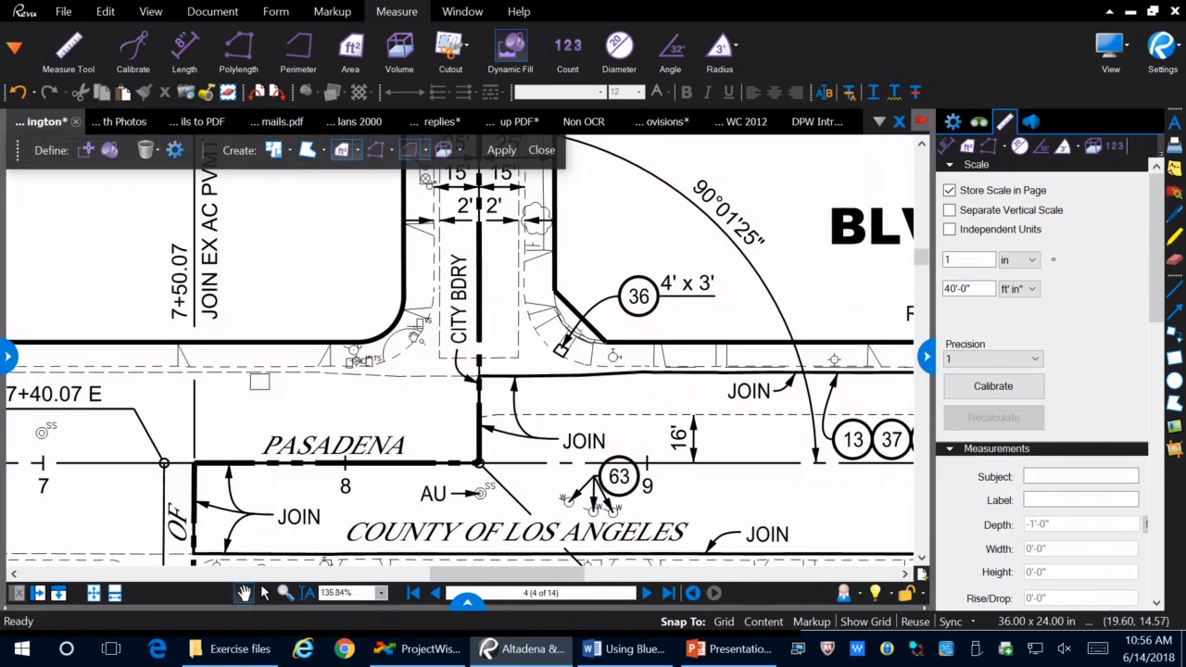
pyautogui.scroll(-2, 575, 512)
pyautogui.scroll(3, 527, 415)
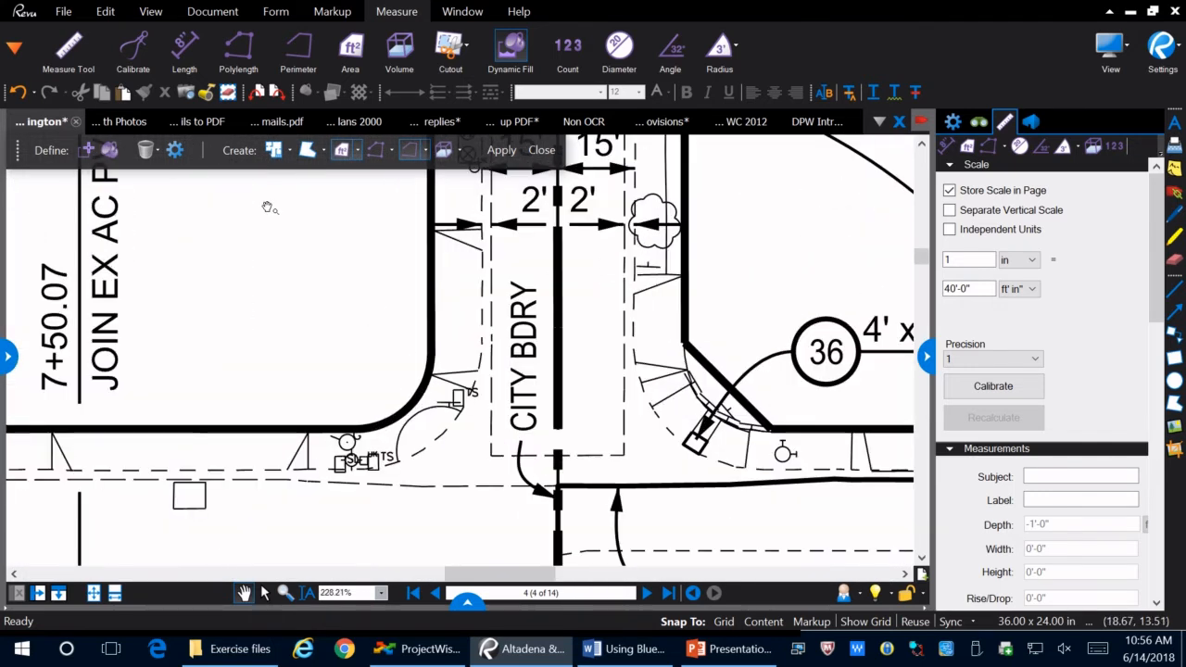
pyautogui.click(110, 151)
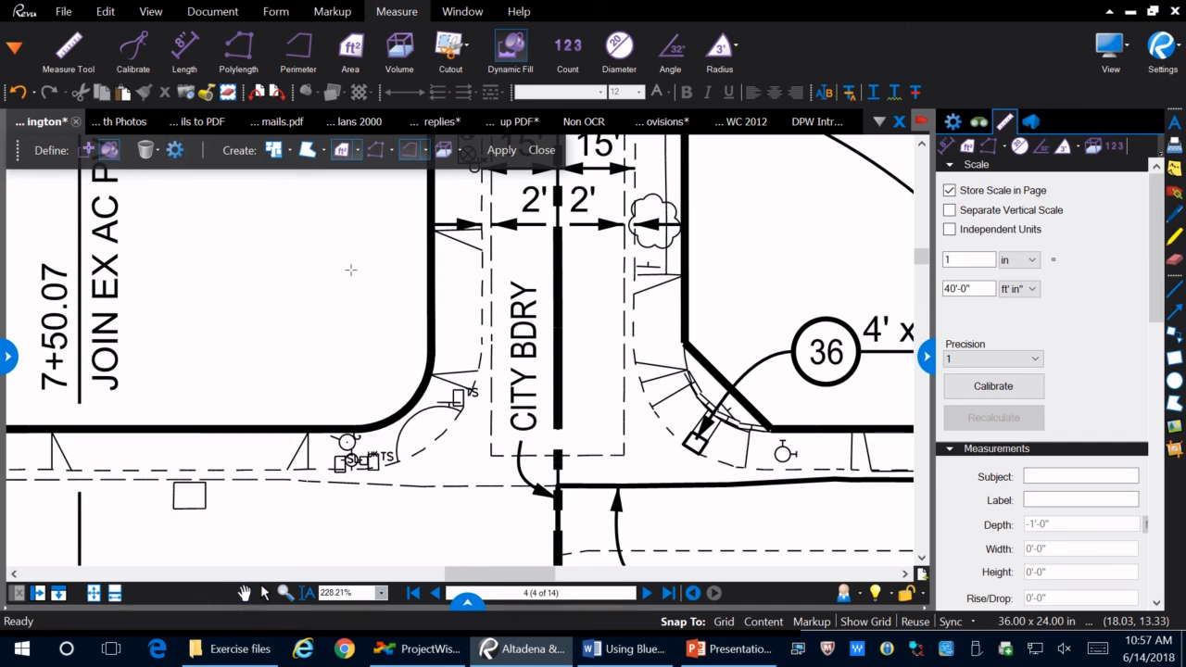
pyautogui.click(174, 150)
pyautogui.moveTo(151, 252); pyautogui.dragTo(25, 261)
# Try filling Bellford Ave's west corner with High and Low edge sensitivity, undoing each fill and restoring High
pyautogui.moveTo(454, 465); pyautogui.dragTo(469, 463)
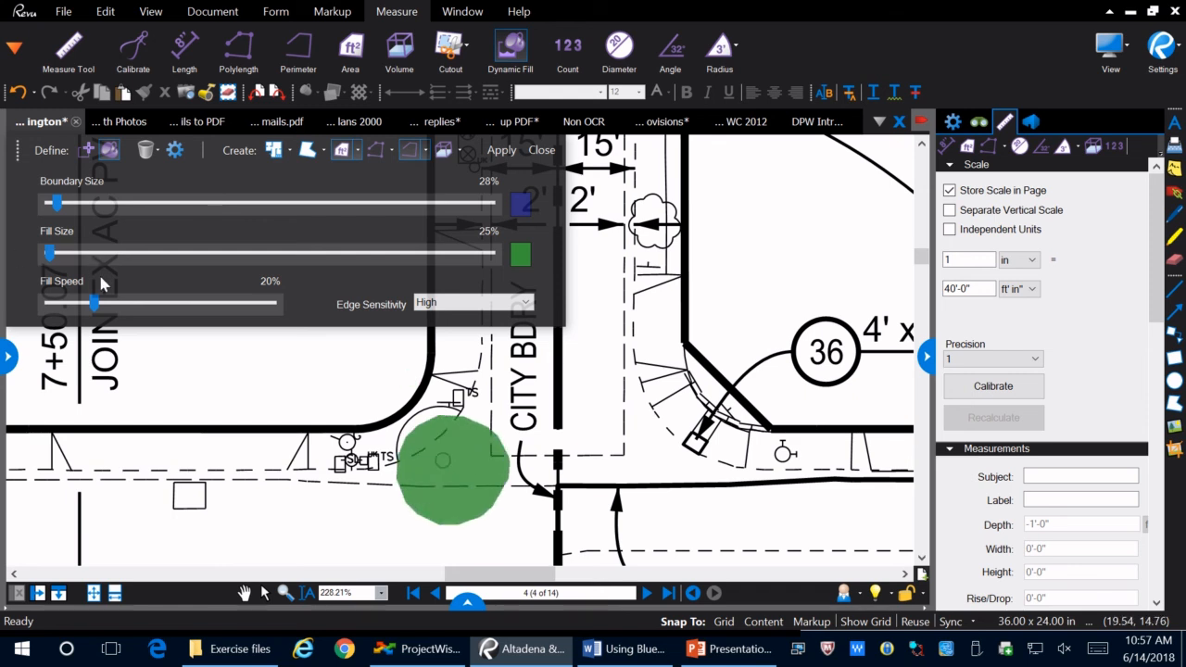
pyautogui.hotkey('ctrl', 'z')
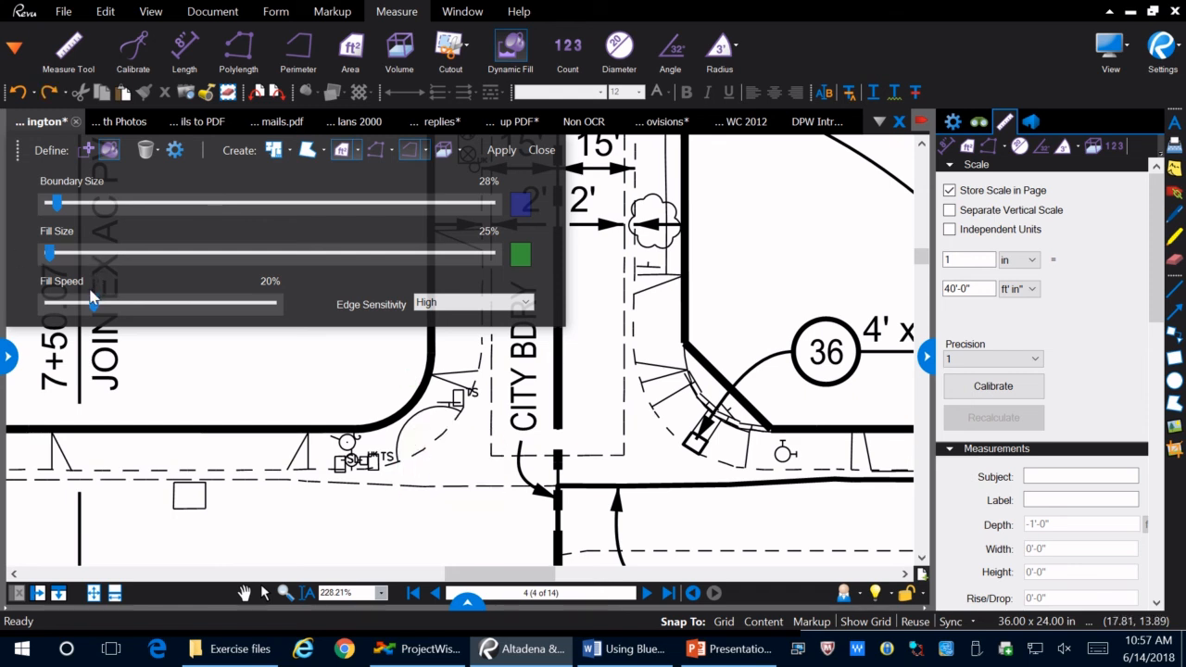
pyautogui.click(426, 304)
pyautogui.click(427, 318)
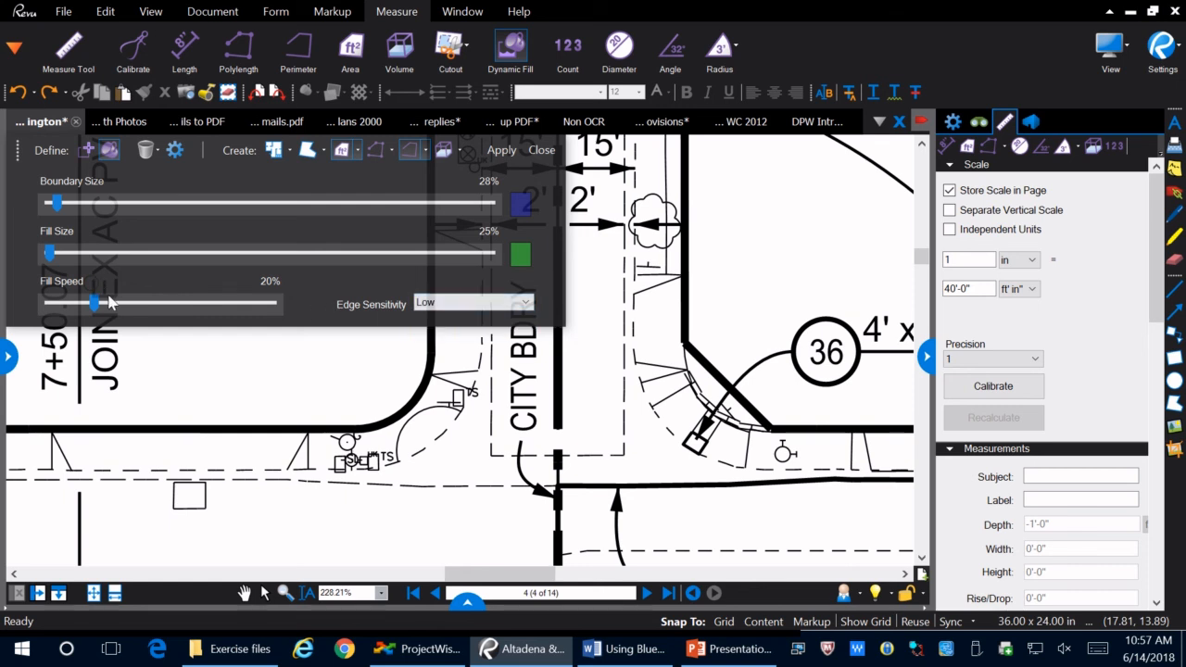
pyautogui.click(467, 452)
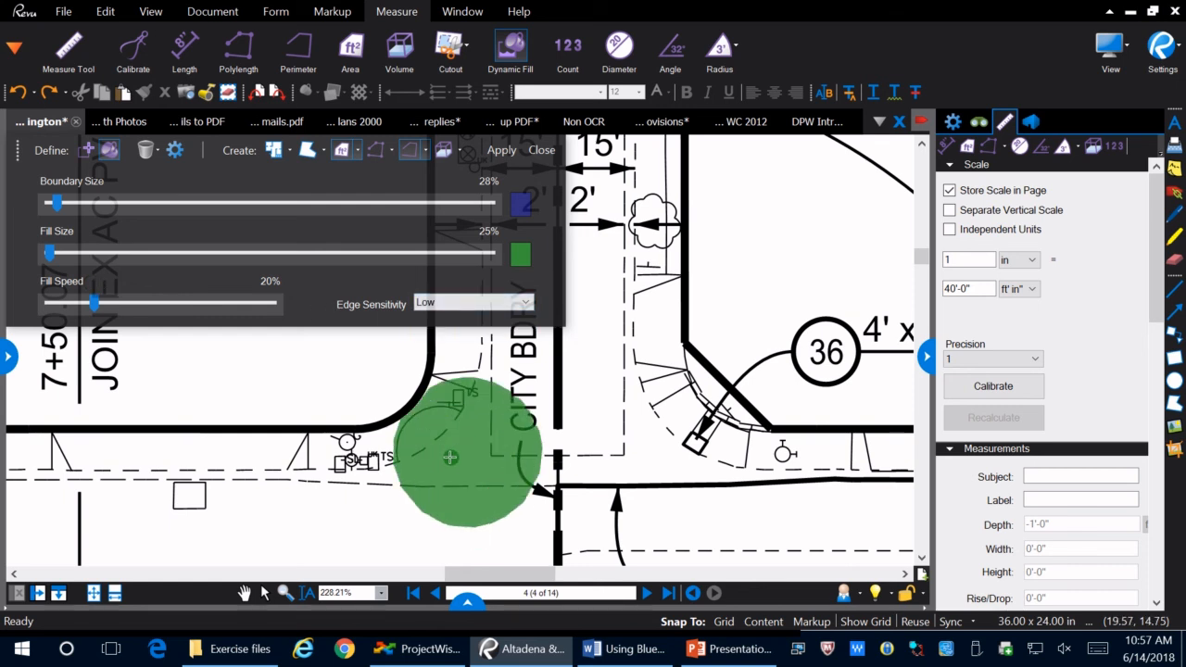
pyautogui.click(454, 302)
pyautogui.click(439, 331)
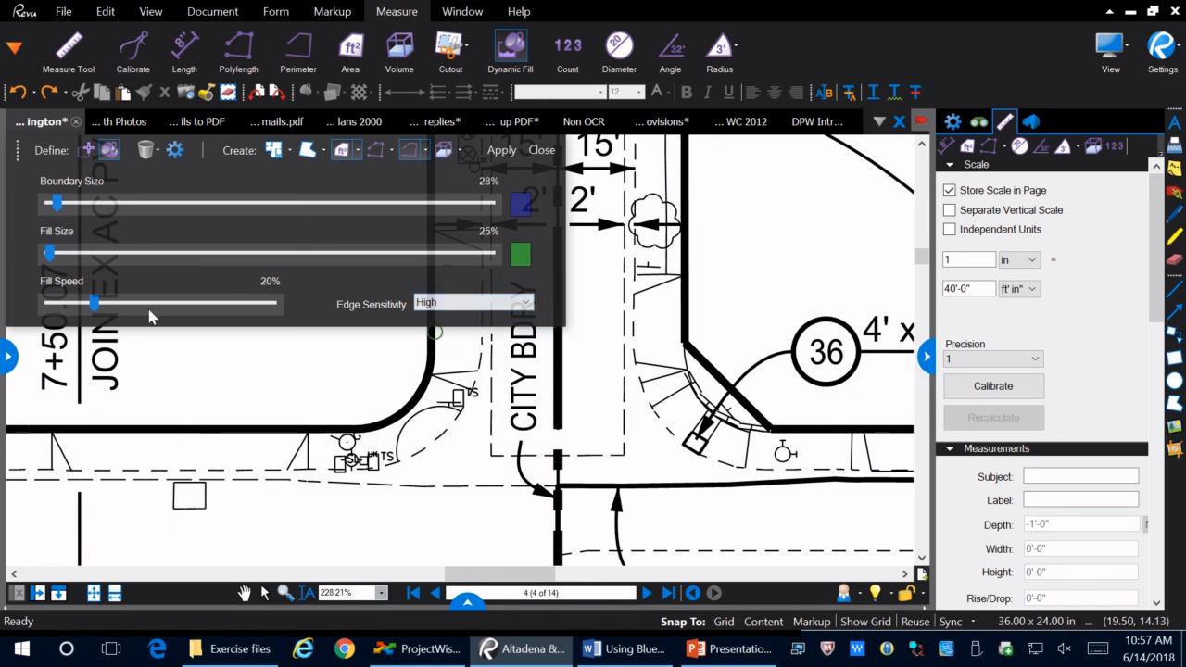
# Set the fill speed to 0% and try a fill at Bellford Ave's west corner
pyautogui.click(58, 303)
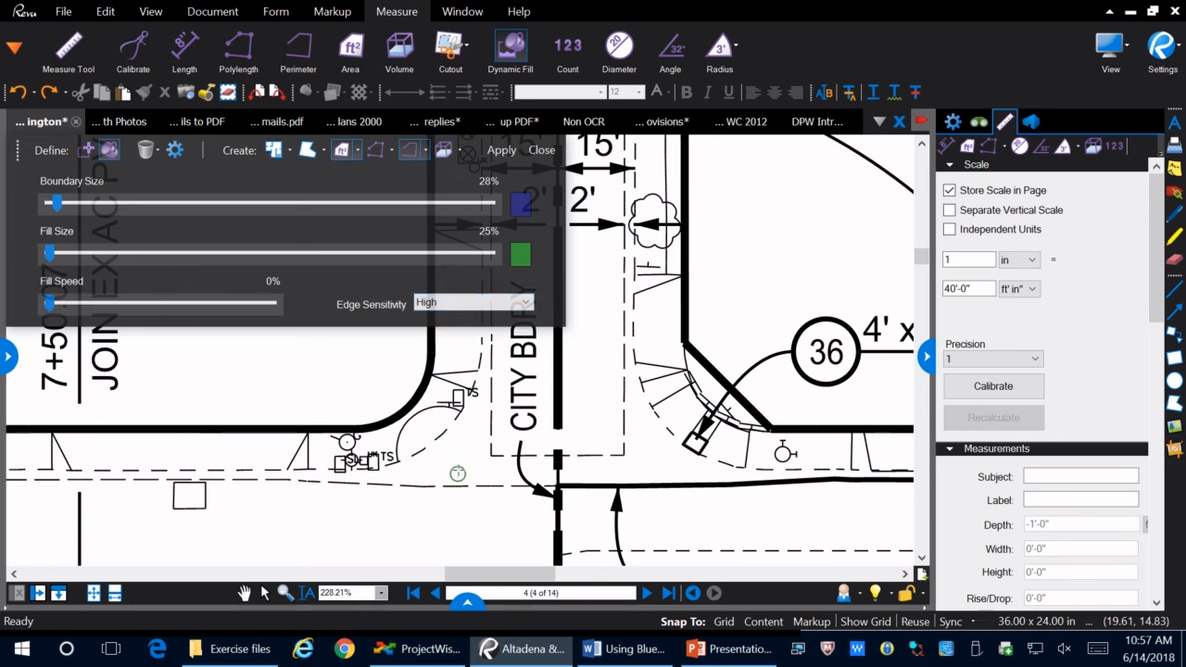
pyautogui.moveTo(459, 467)
pyautogui.mouseDown()
pyautogui.moveTo(448, 471)
pyautogui.moveTo(500, 451)
pyautogui.moveTo(435, 460)
pyautogui.mouseUp()
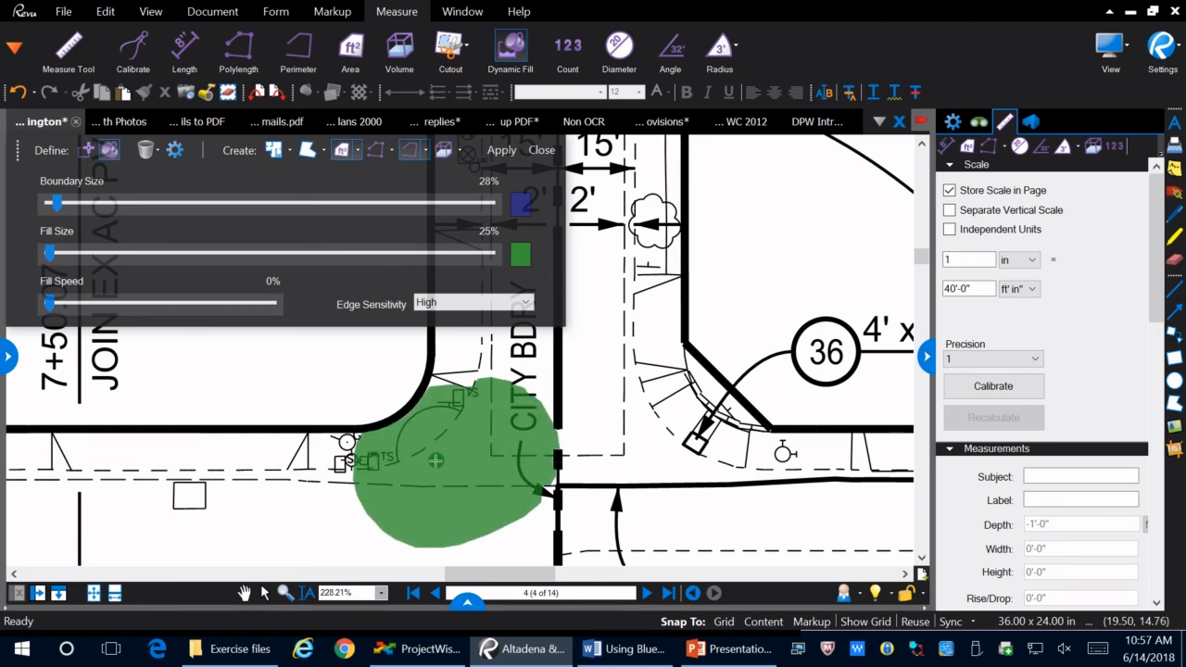
pyautogui.press('z')
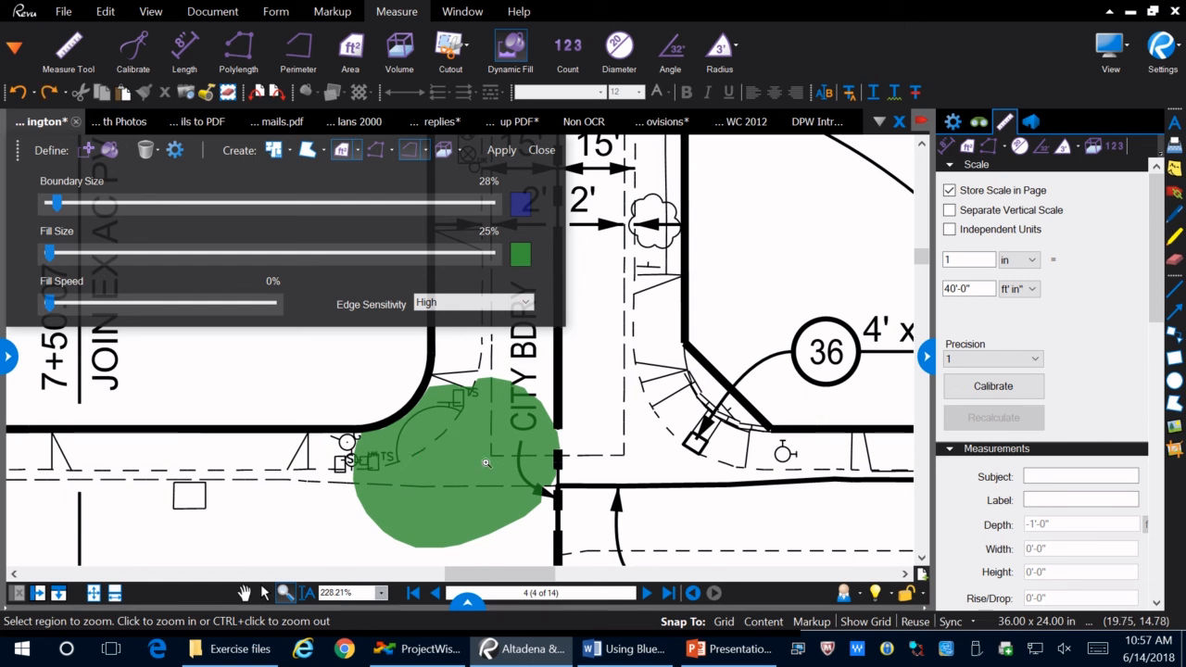
# Draw a boundary along Washington Blvd's curb line across Bellford Ave, around the east curb return, and back along the dashed lines beside CITY BDRY
pyautogui.scroll(-3, 486, 464)
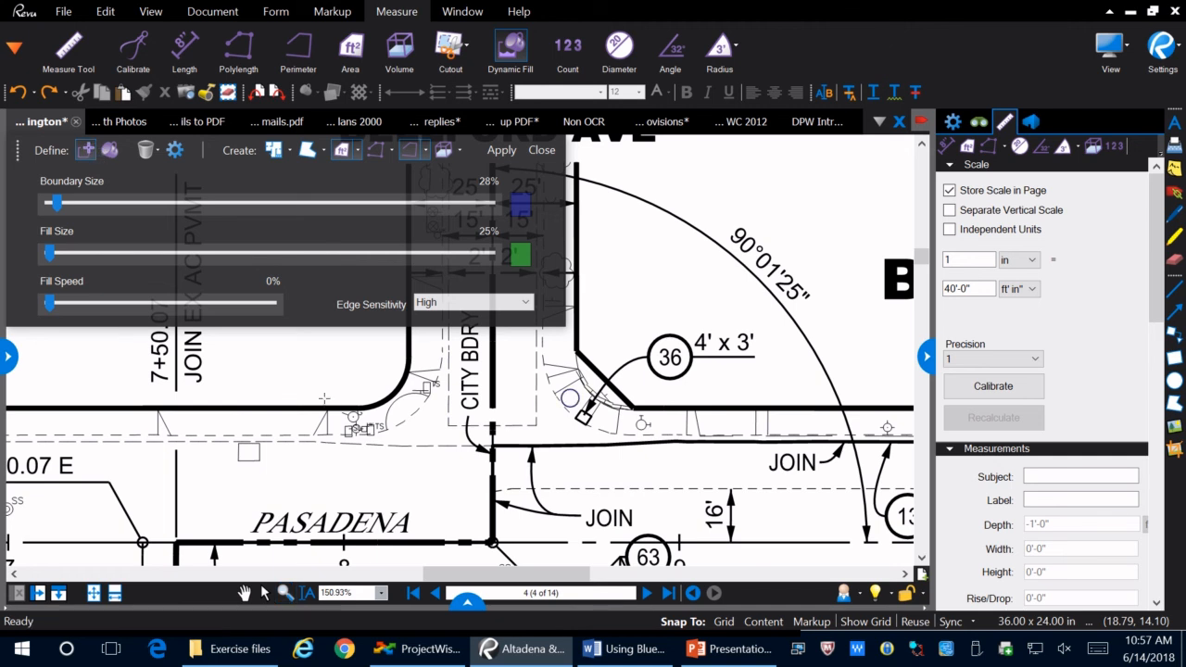
pyautogui.click(357, 450)
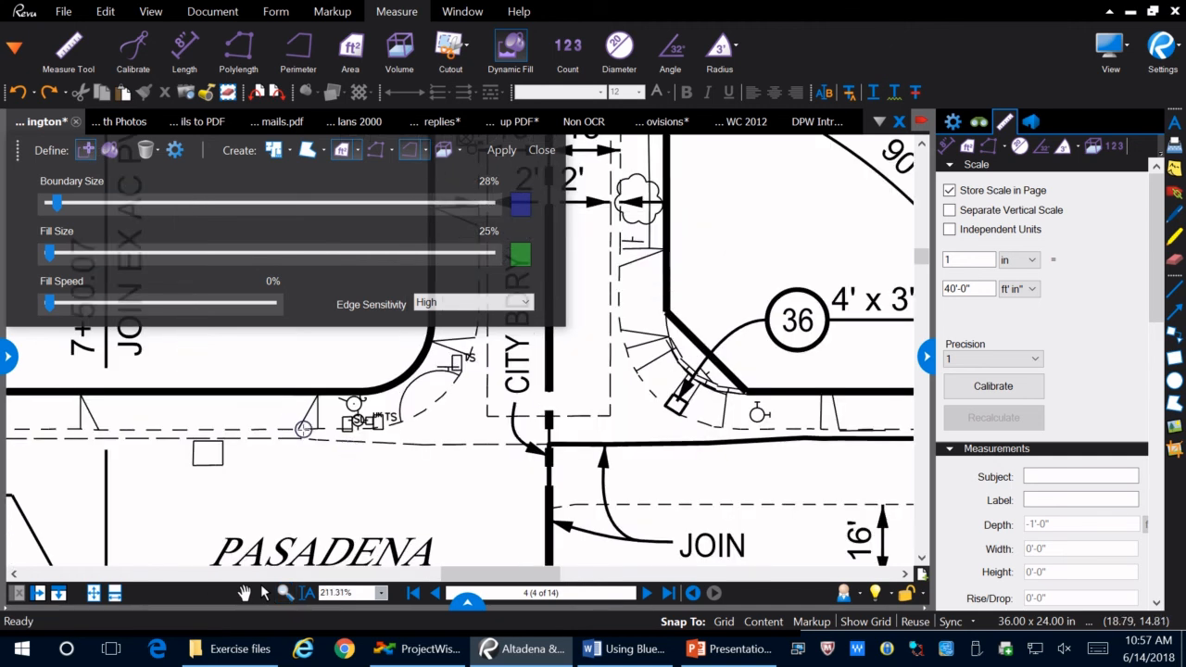
pyautogui.click(297, 435)
pyautogui.click(420, 445)
pyautogui.click(713, 445)
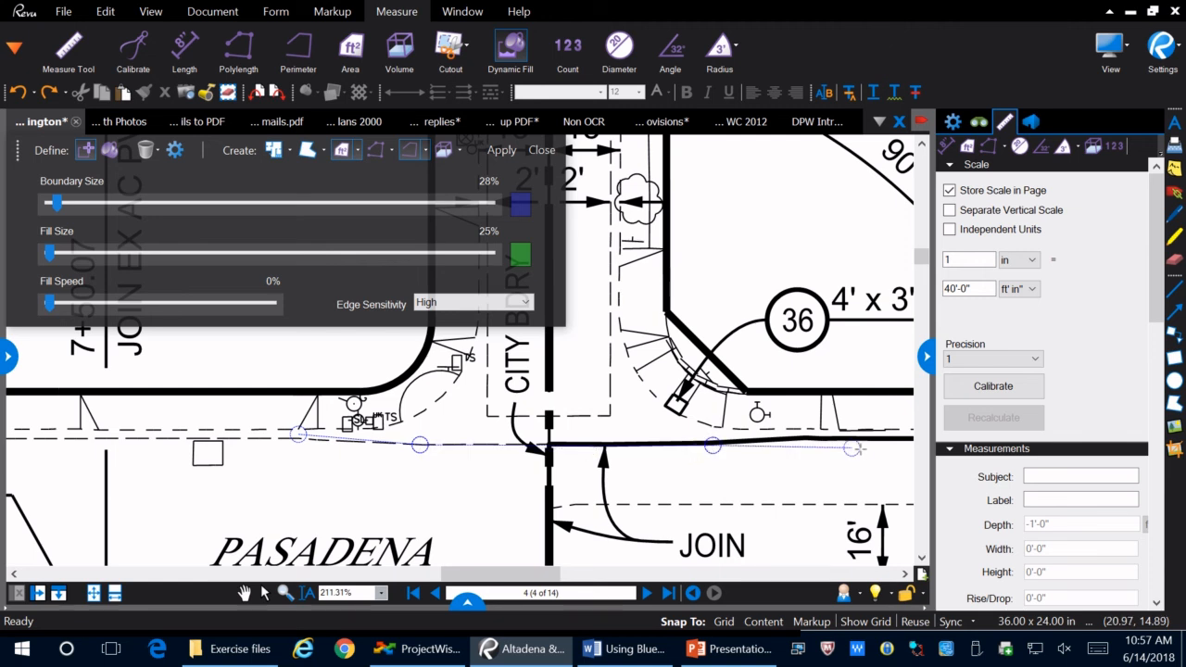
pyautogui.click(801, 421)
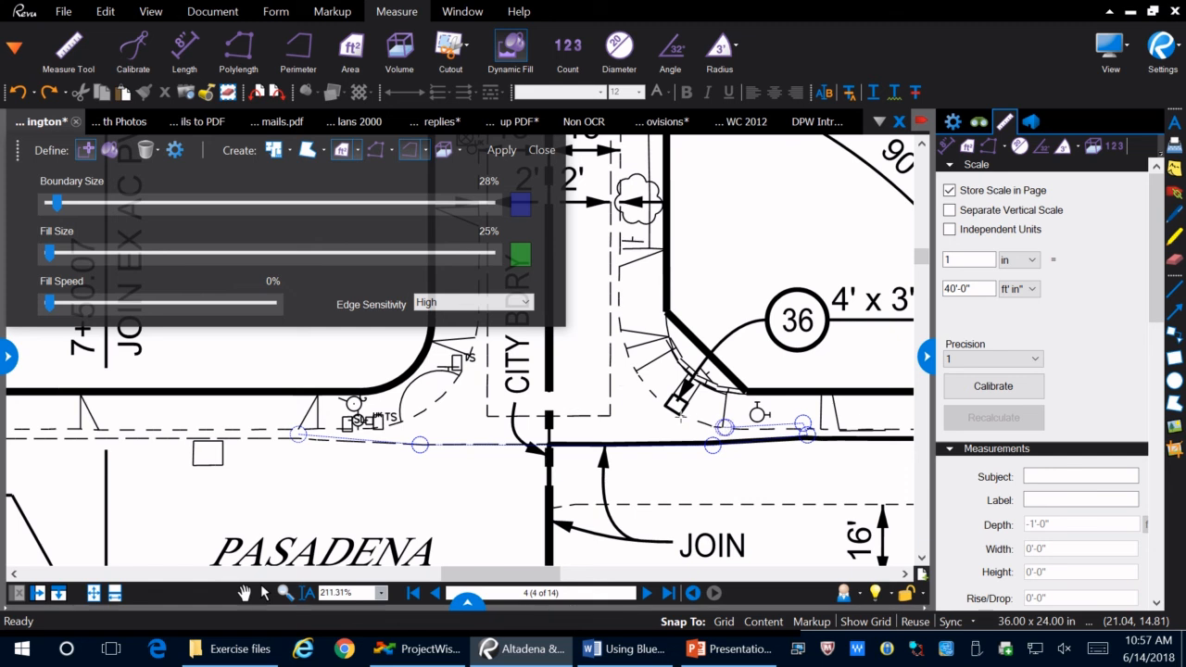
pyautogui.click(644, 384)
pyautogui.click(618, 273)
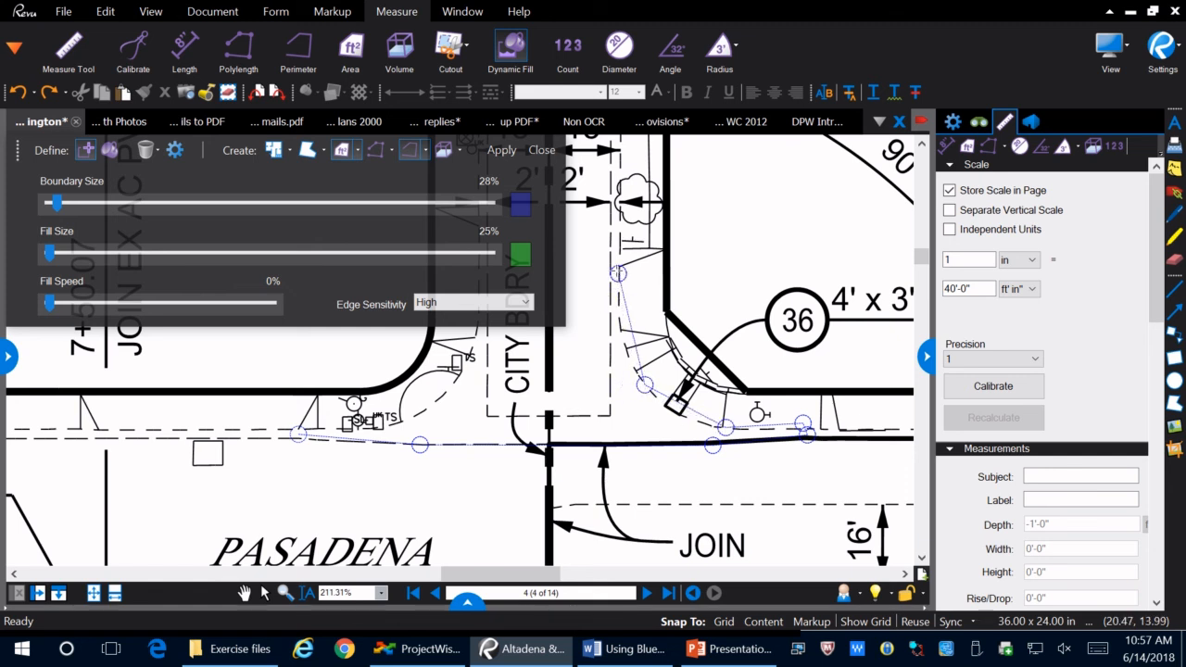
pyautogui.click(608, 414)
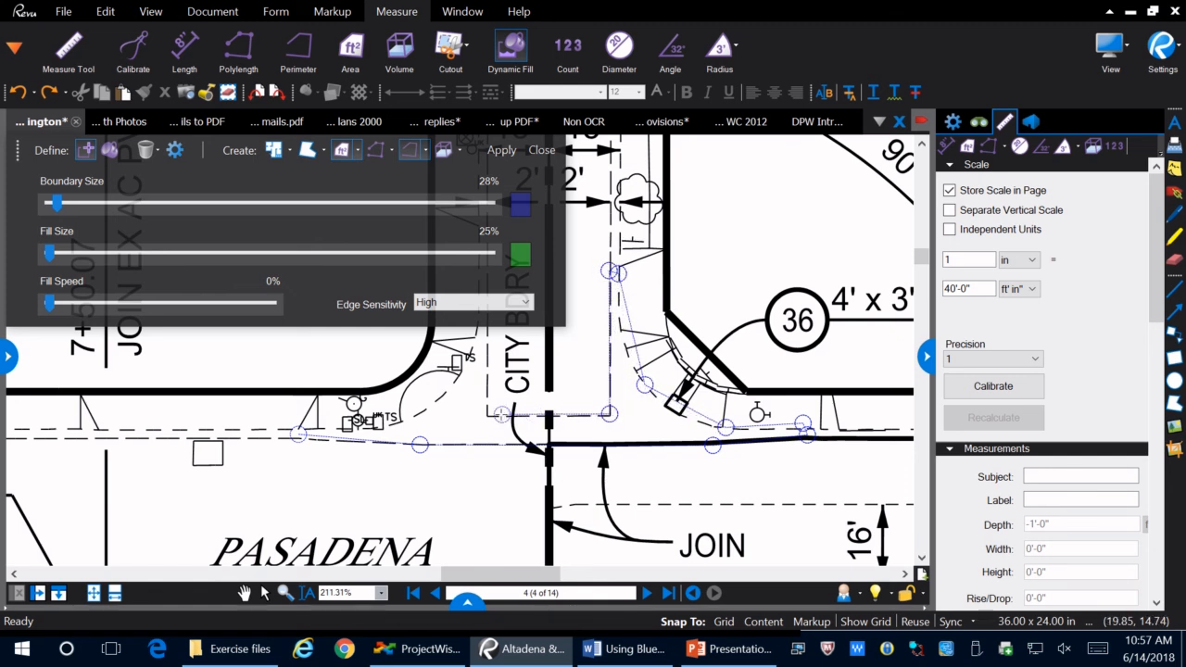
pyautogui.click(488, 417)
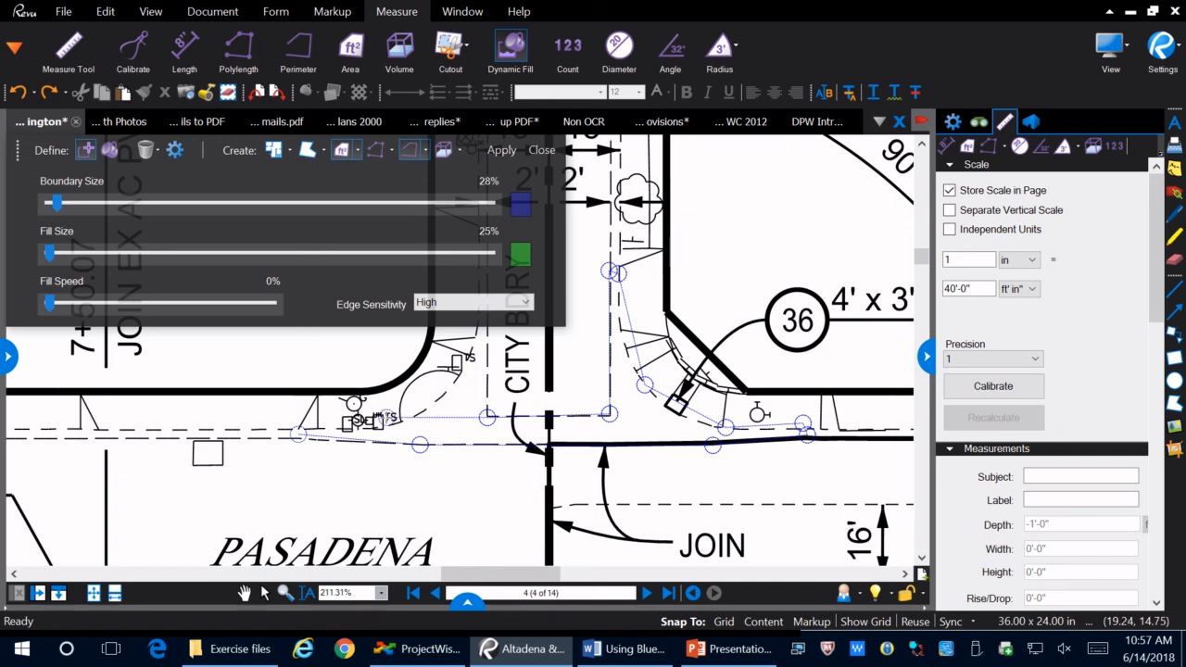
pyautogui.press('Return')
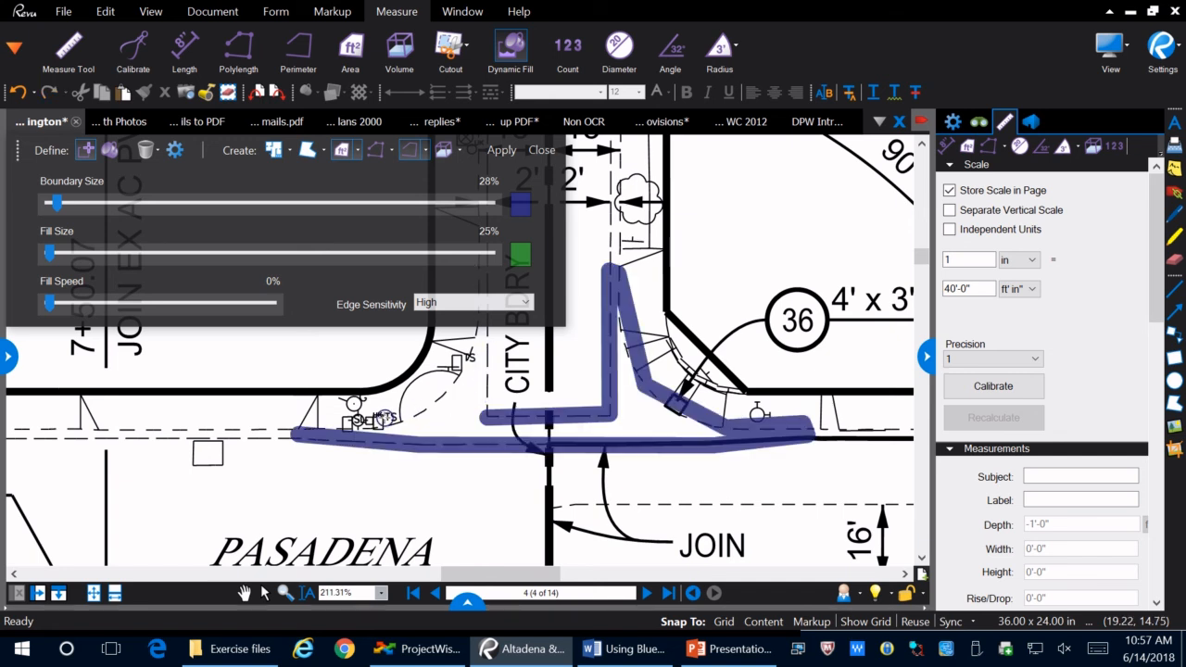
# Fill the enclosed area at Bellford Ave's east corner and generate its area and perimeter measurements
pyautogui.click(109, 150)
pyautogui.click(635, 420)
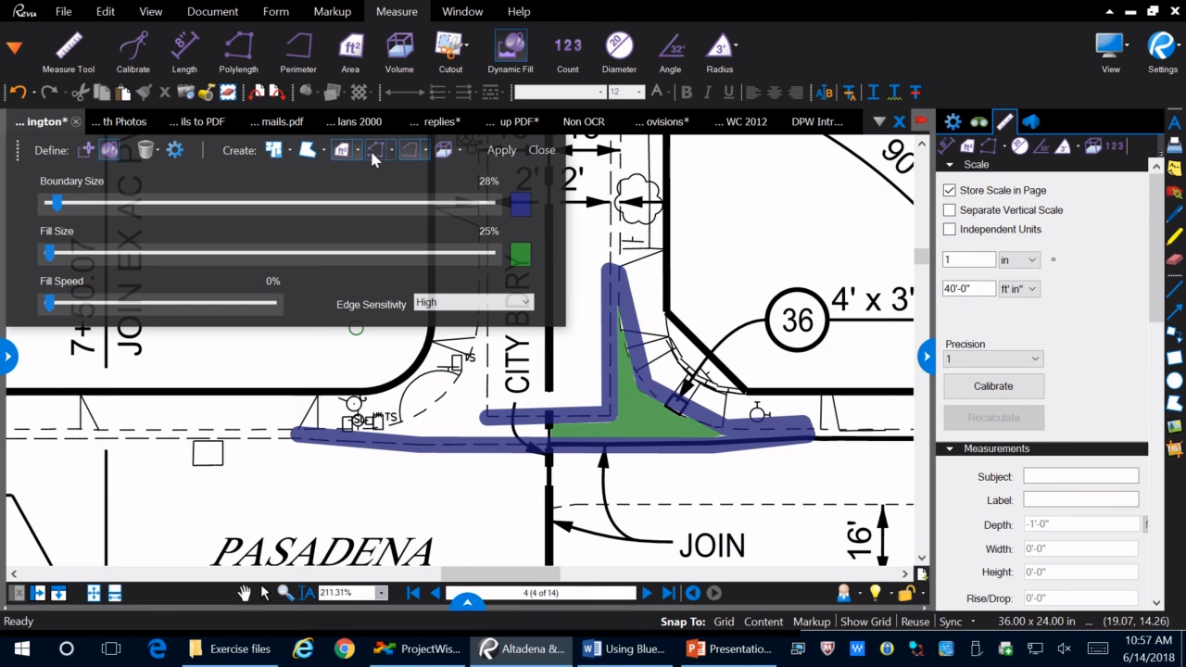
pyautogui.click(501, 151)
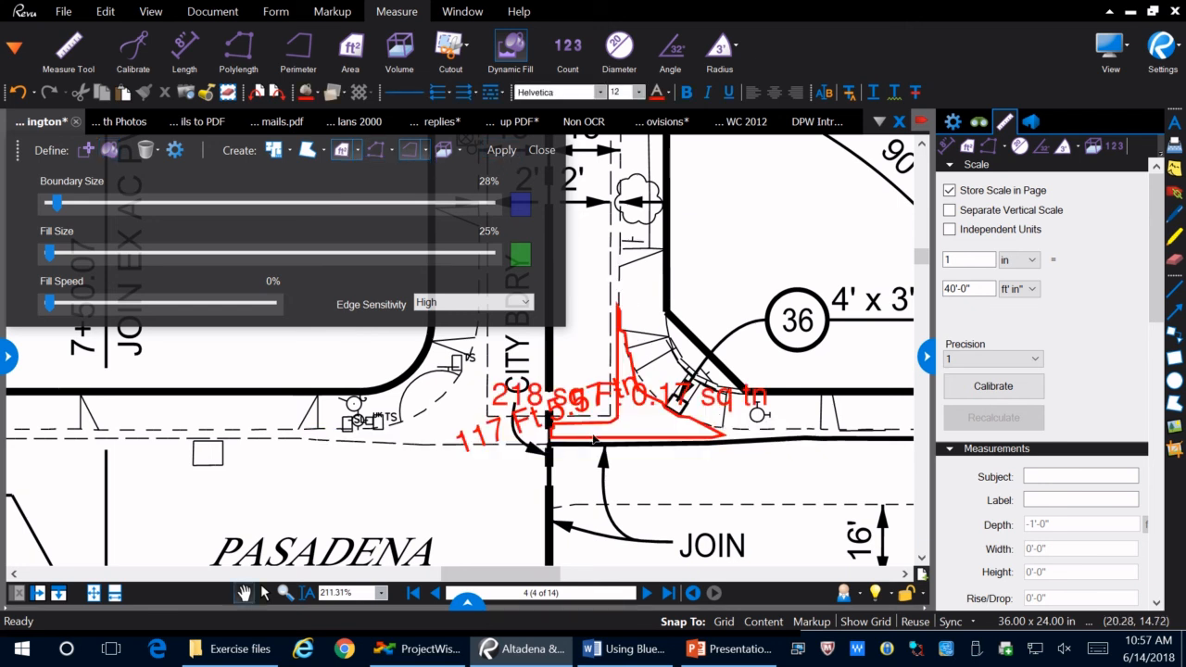
# Move the perimeter measurement off the filled corner area into the roadway beside the JOIN note
pyautogui.scroll(-2, 594, 439)
pyautogui.click(622, 451)
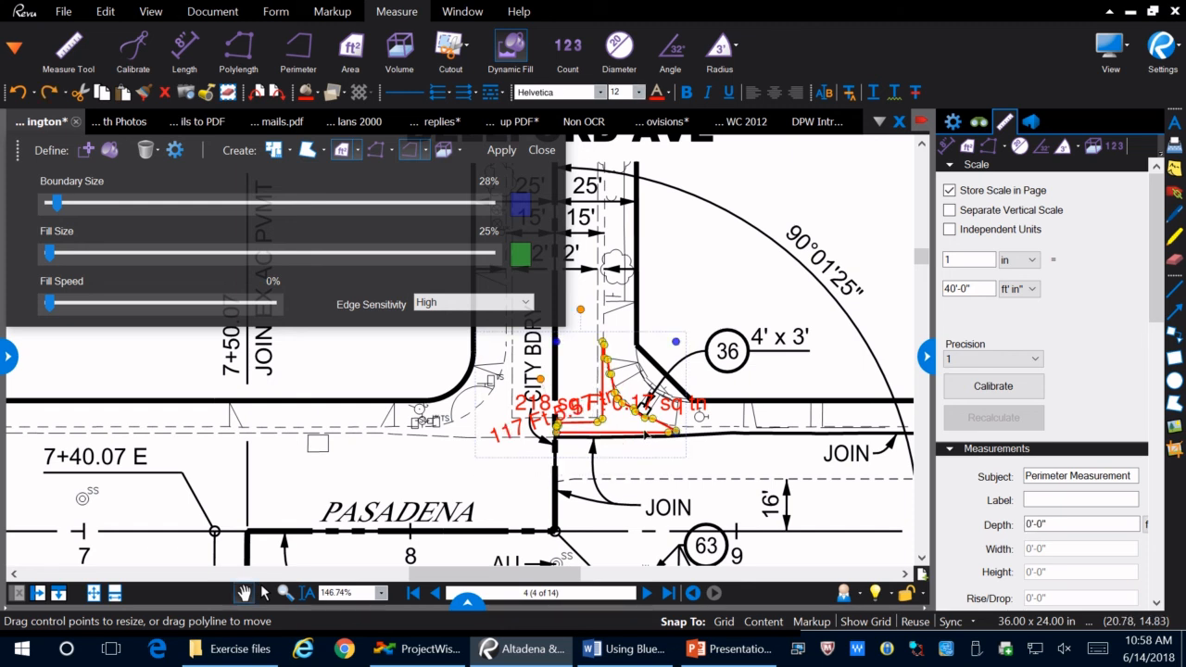
pyautogui.moveTo(647, 435); pyautogui.dragTo(769, 502)
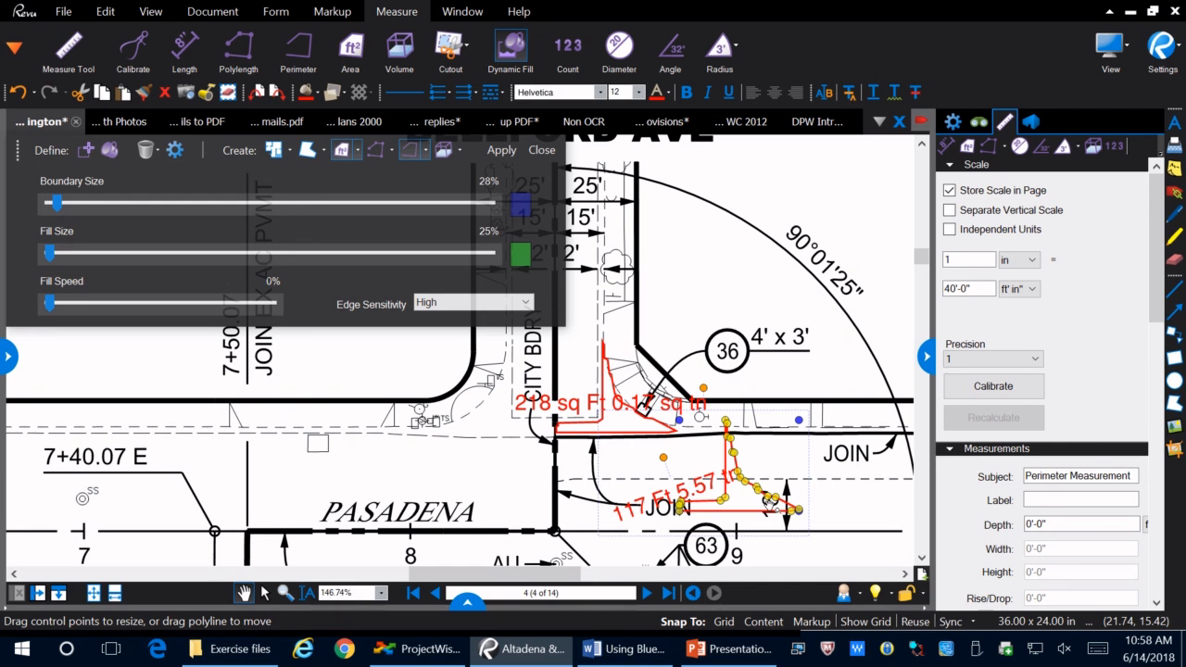
pyautogui.scroll(1, 769, 501)
pyautogui.click(578, 408)
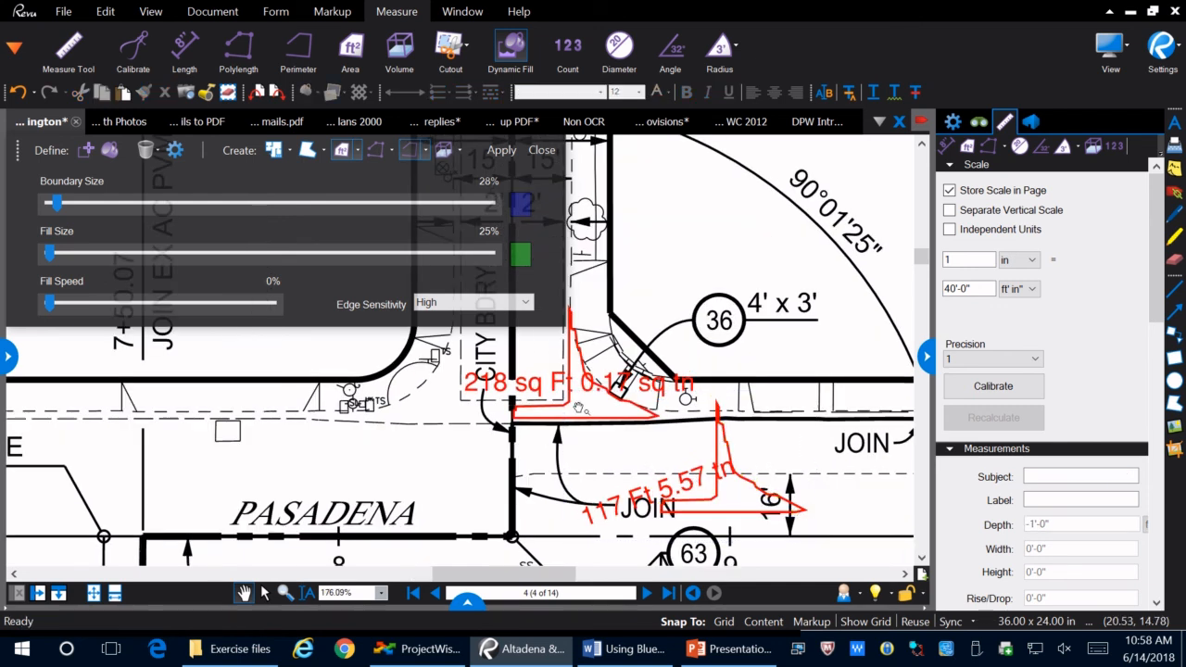
pyautogui.click(708, 494)
pyautogui.scroll(-3, 713, 496)
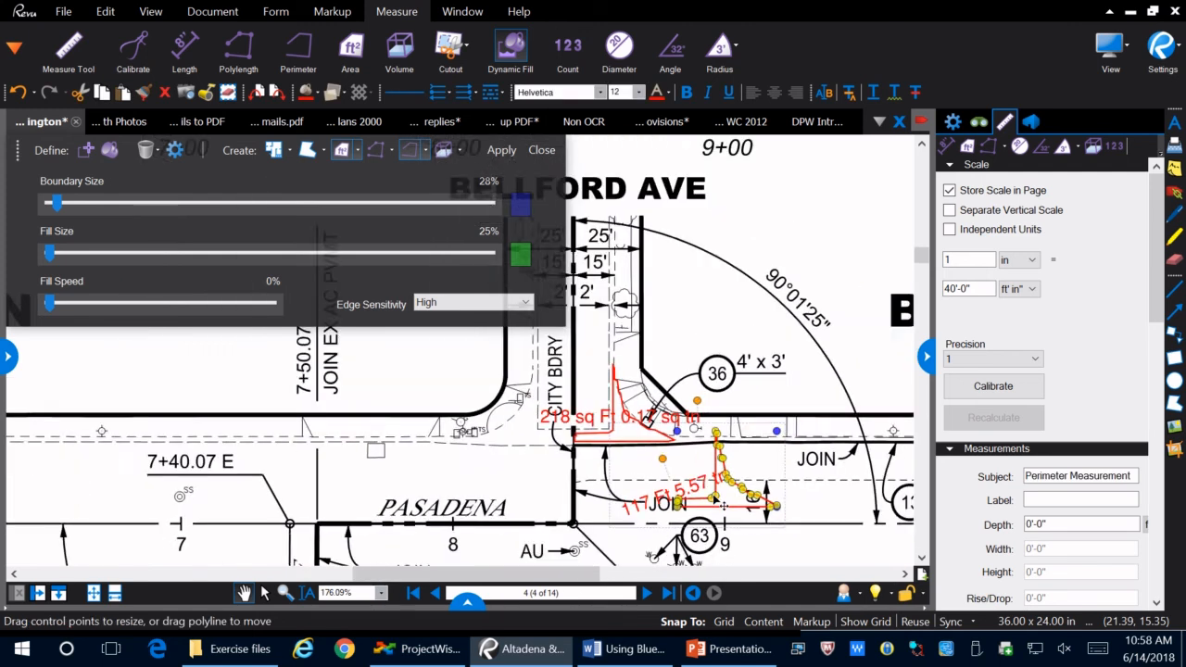
pyautogui.scroll(5, 709, 495)
pyautogui.scroll(-3, 710, 496)
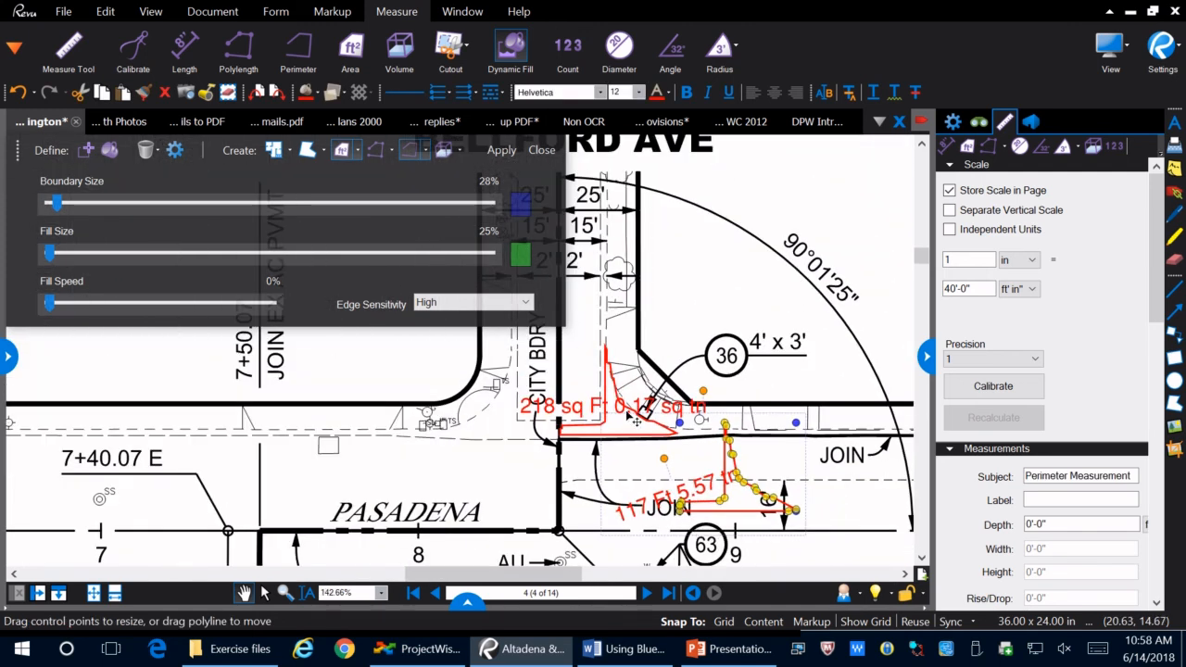
# Reshape the area measurement at Bellford Ave's east corner by pulling its lower-left vertex southwest across the city boundary line
pyautogui.click(627, 422)
pyautogui.click(616, 428)
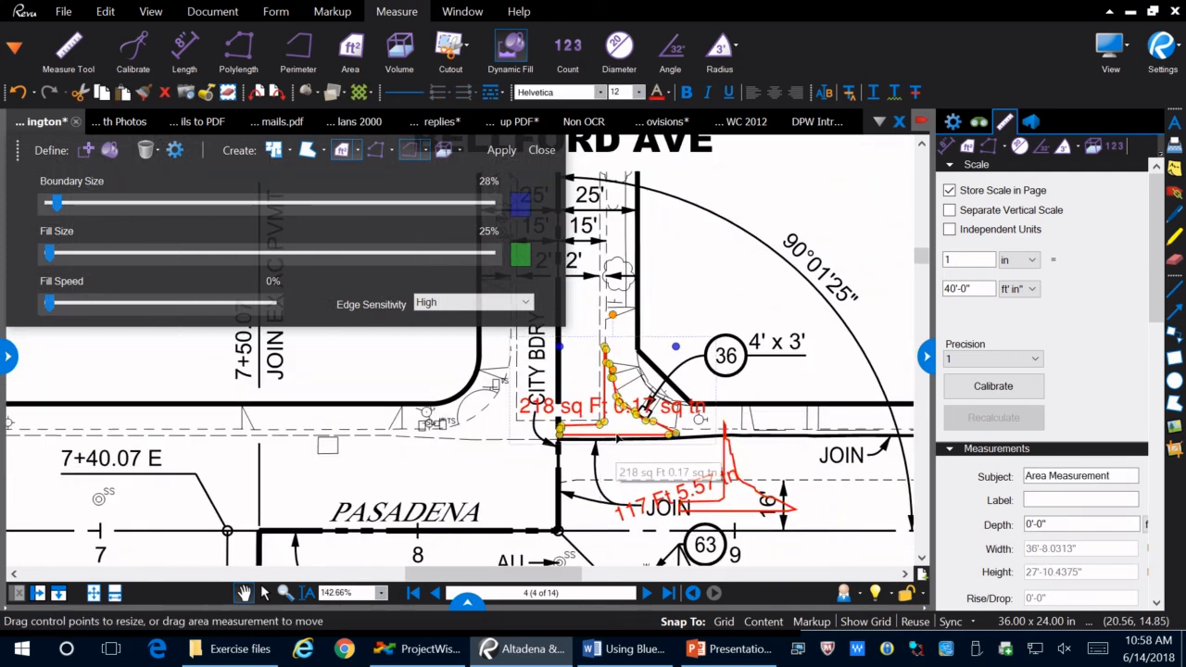
pyautogui.scroll(-3, 593, 425)
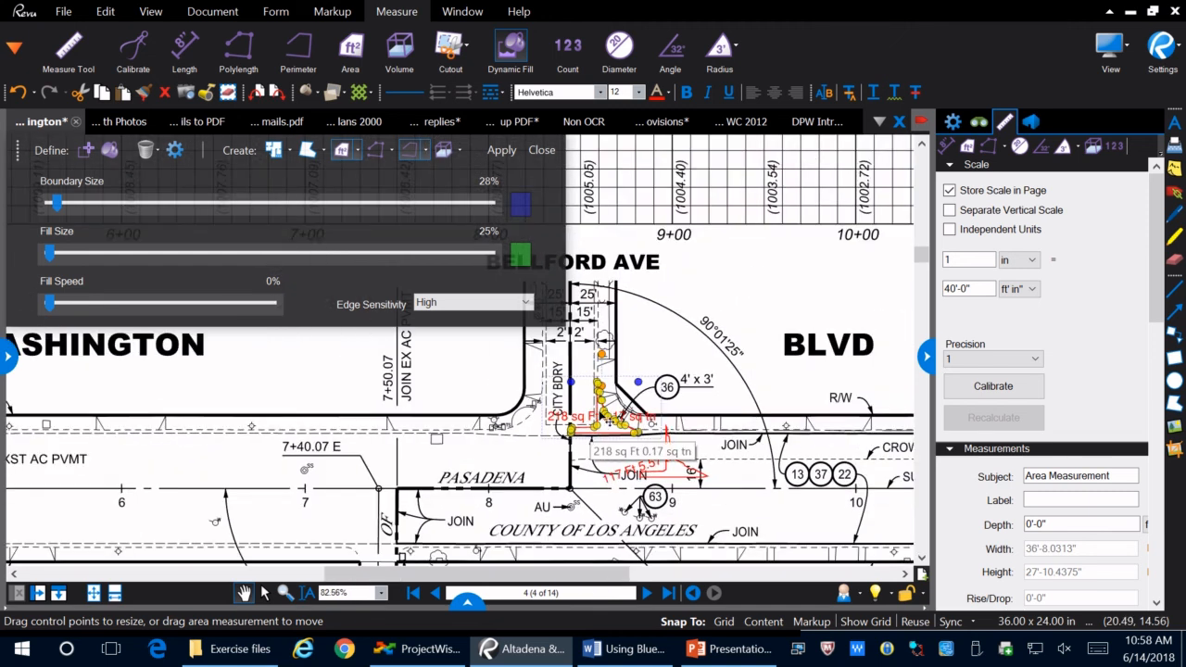
pyautogui.scroll(4, 616, 403)
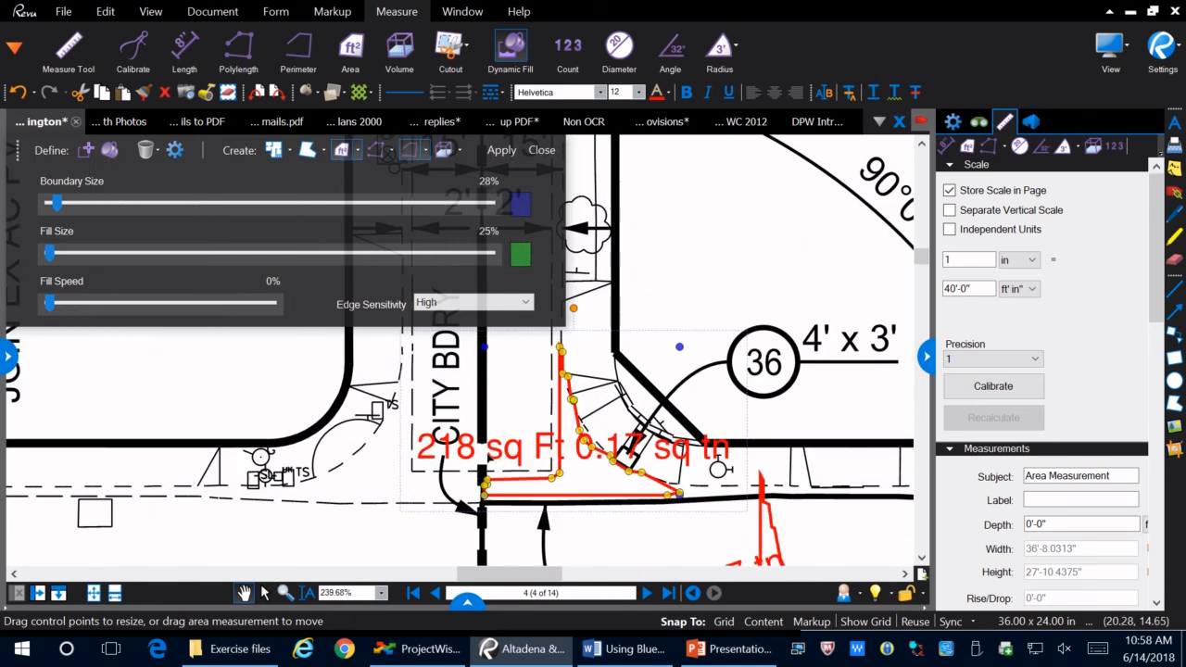
pyautogui.moveTo(489, 503); pyautogui.dragTo(352, 540)
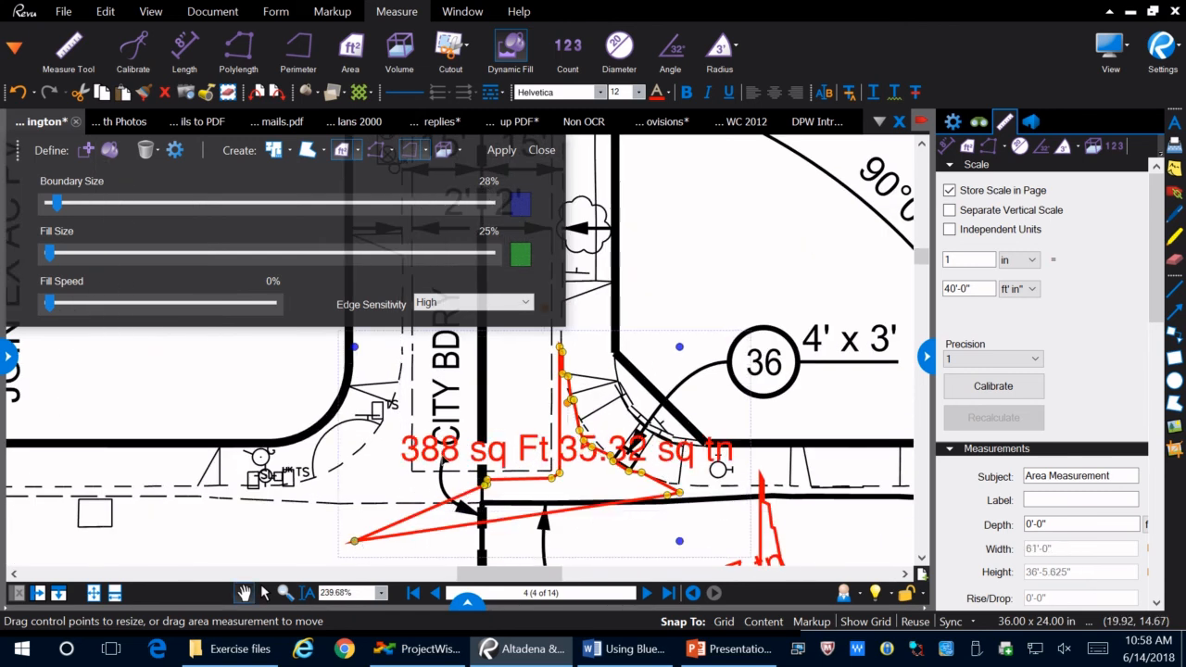
pyautogui.scroll(-2, 418, 411)
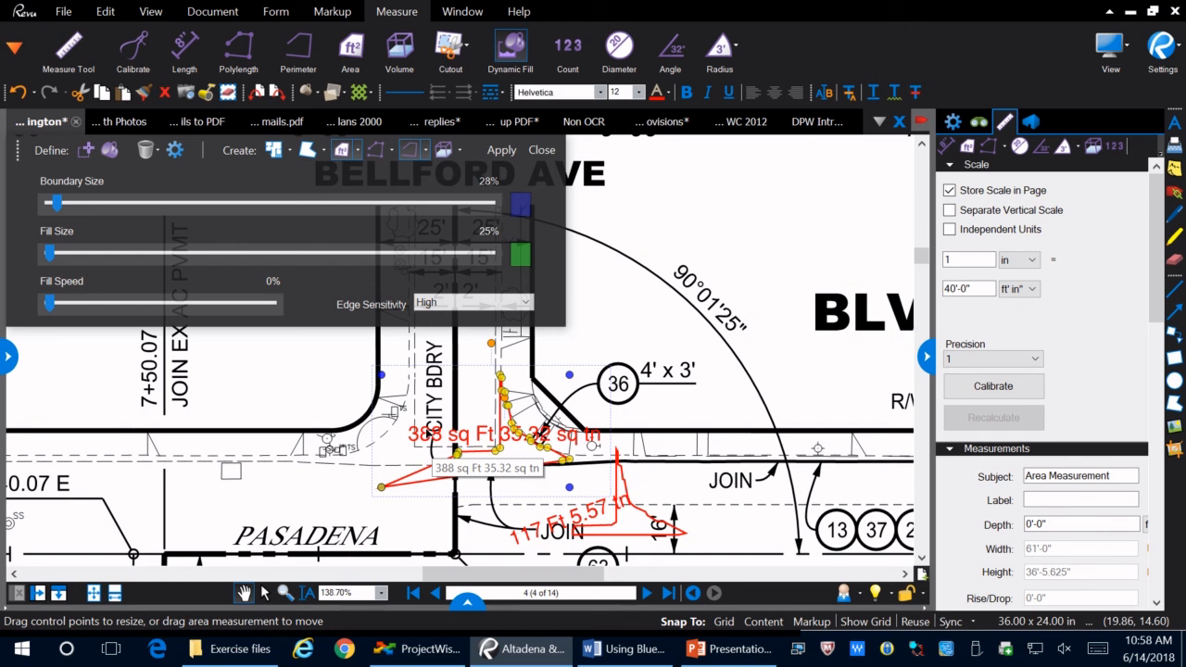
pyautogui.scroll(-1, 379, 336)
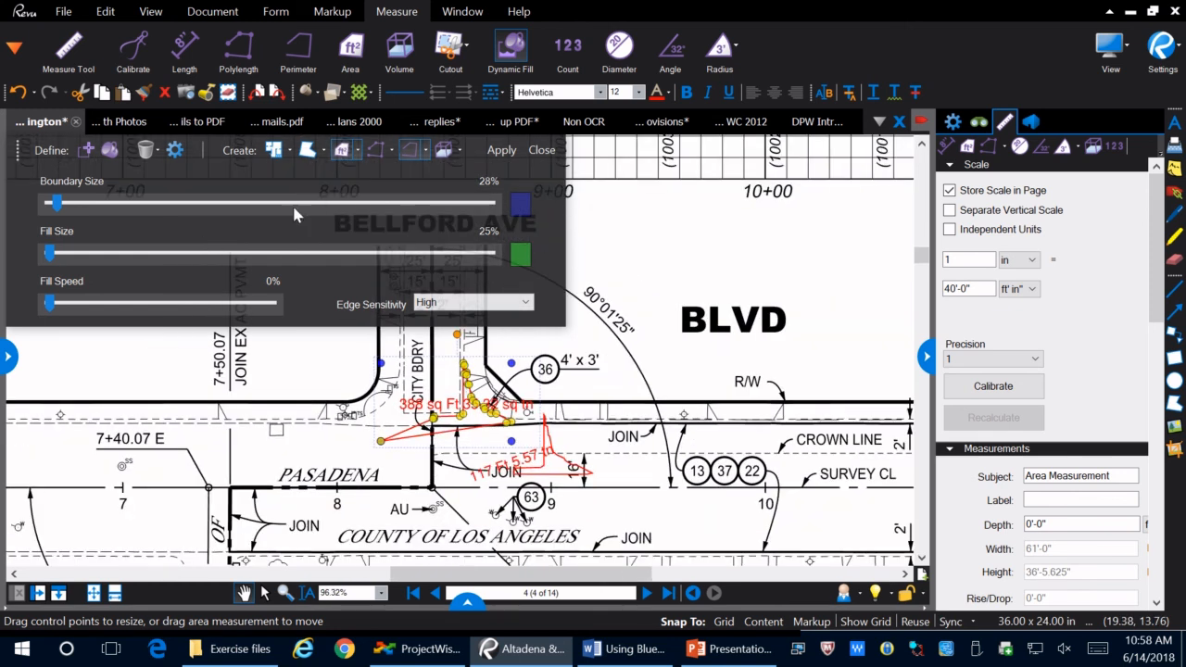
# Use the Count tool to mark callout 36 by the alley, callout 37, and callout 63 at the match line
pyautogui.click(566, 39)
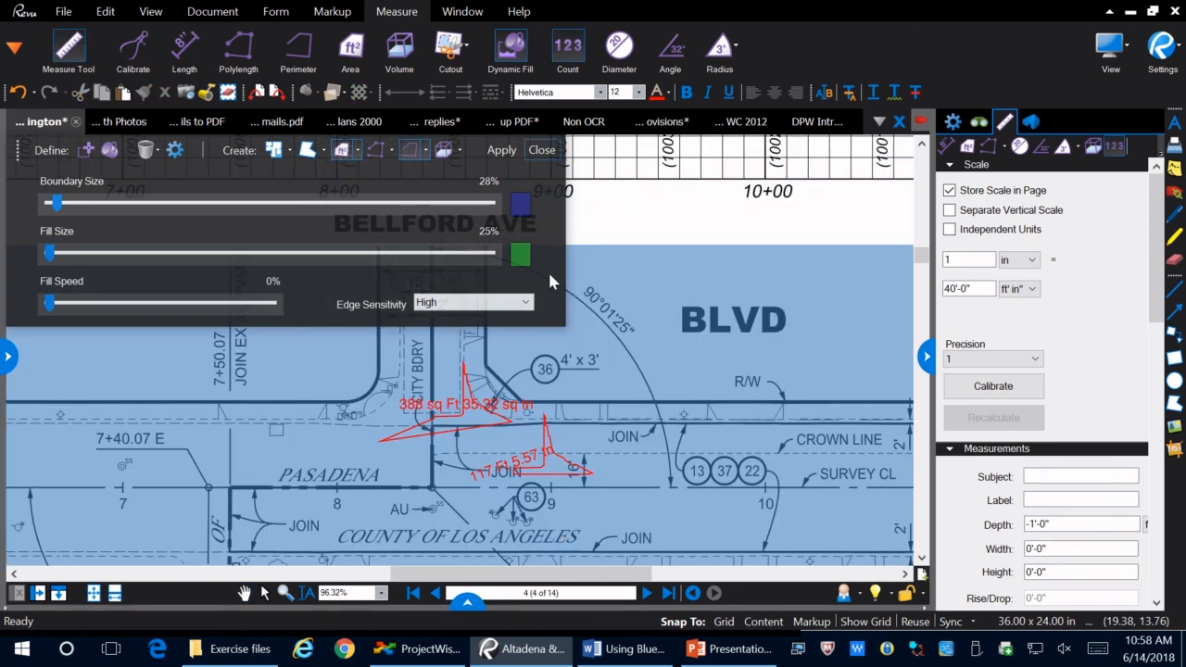
pyautogui.scroll(-4, 536, 420)
pyautogui.scroll(2, 584, 487)
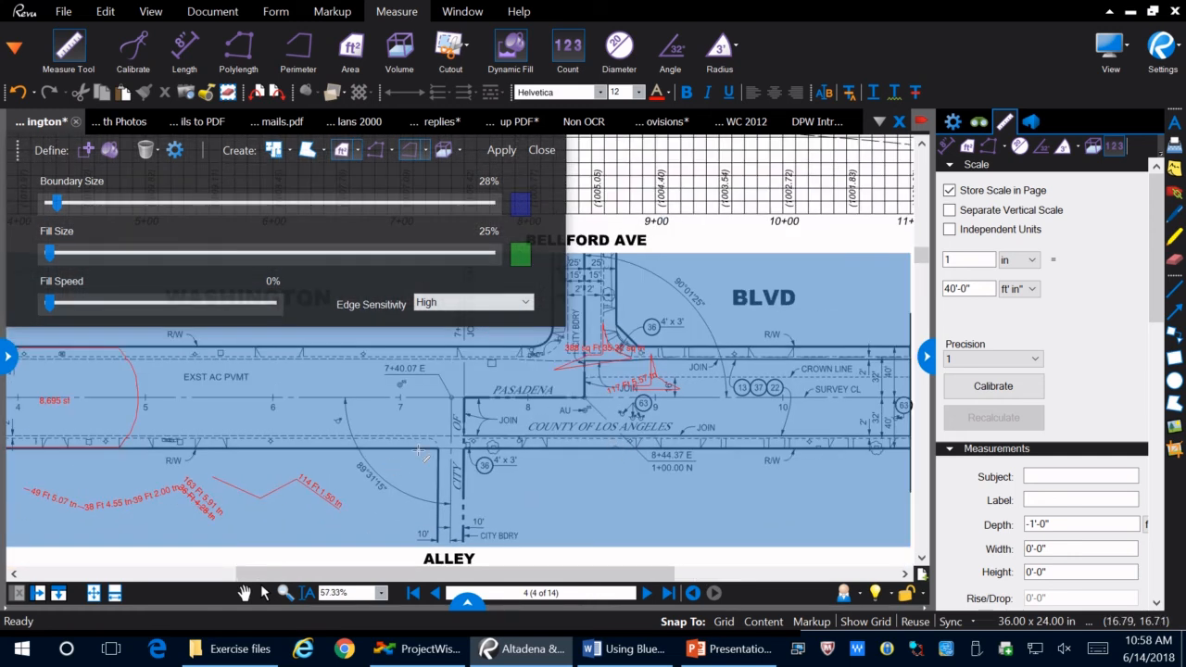
pyautogui.scroll(3, 419, 450)
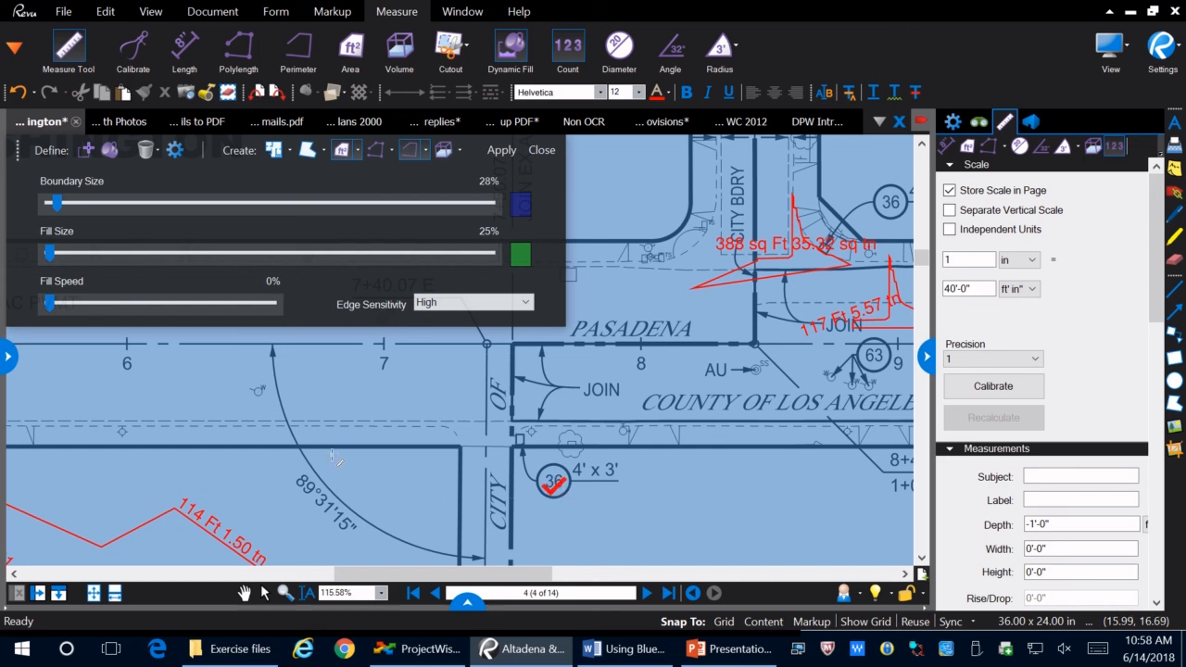
pyautogui.scroll(-3, 335, 457)
pyautogui.scroll(3, 739, 524)
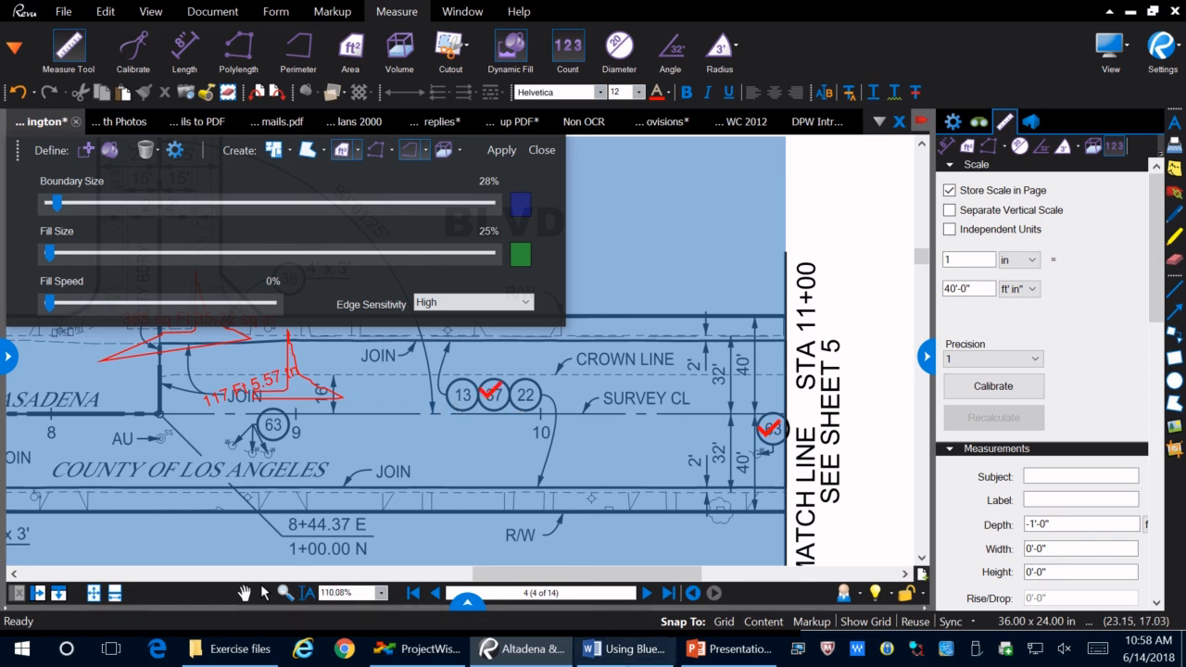
# Show the markups list, locate the count marks on the plan through their entry, and hide the list again
pyautogui.click(467, 604)
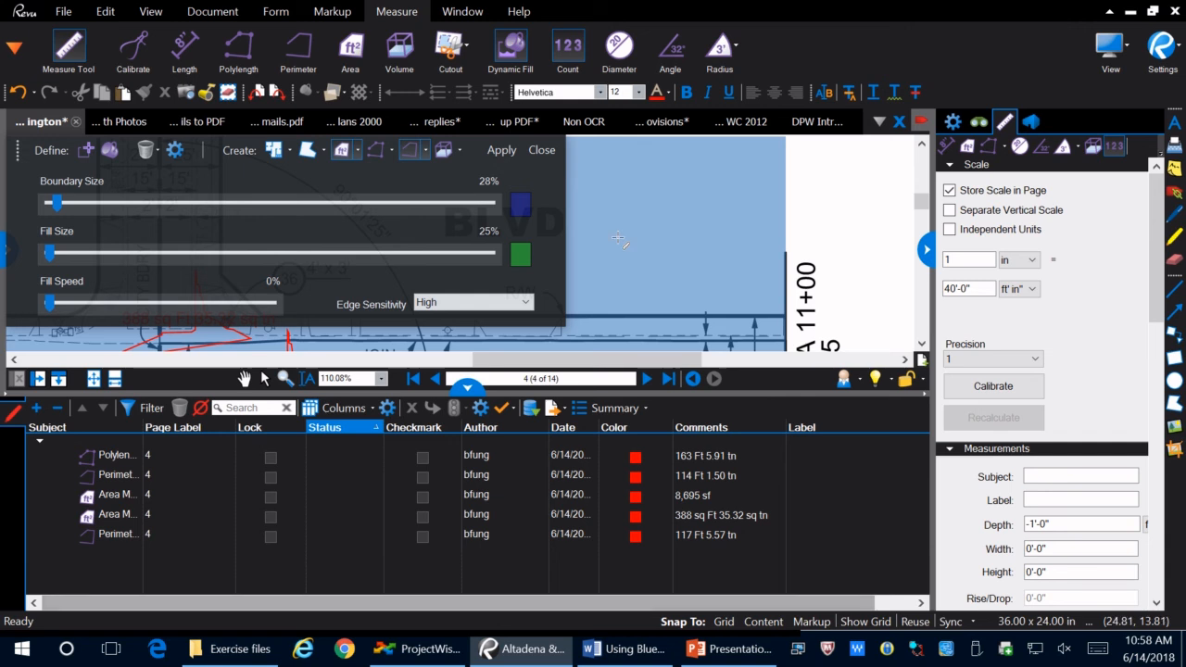
pyautogui.scroll(-3, 616, 242)
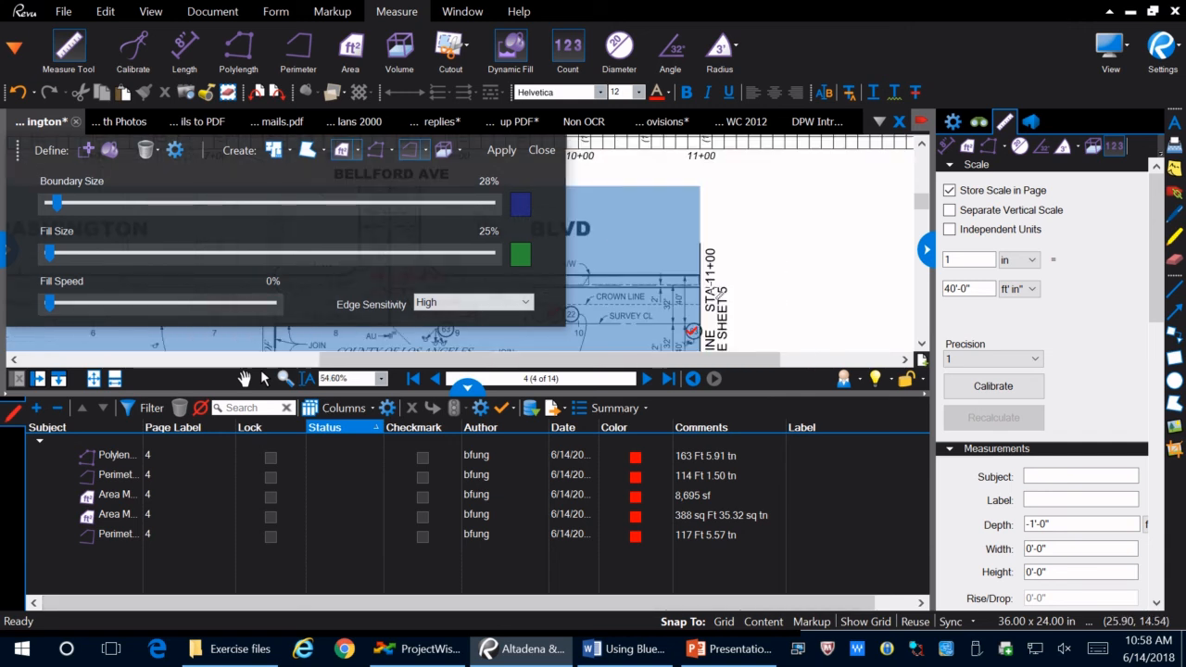
pyautogui.scroll(-2, 616, 242)
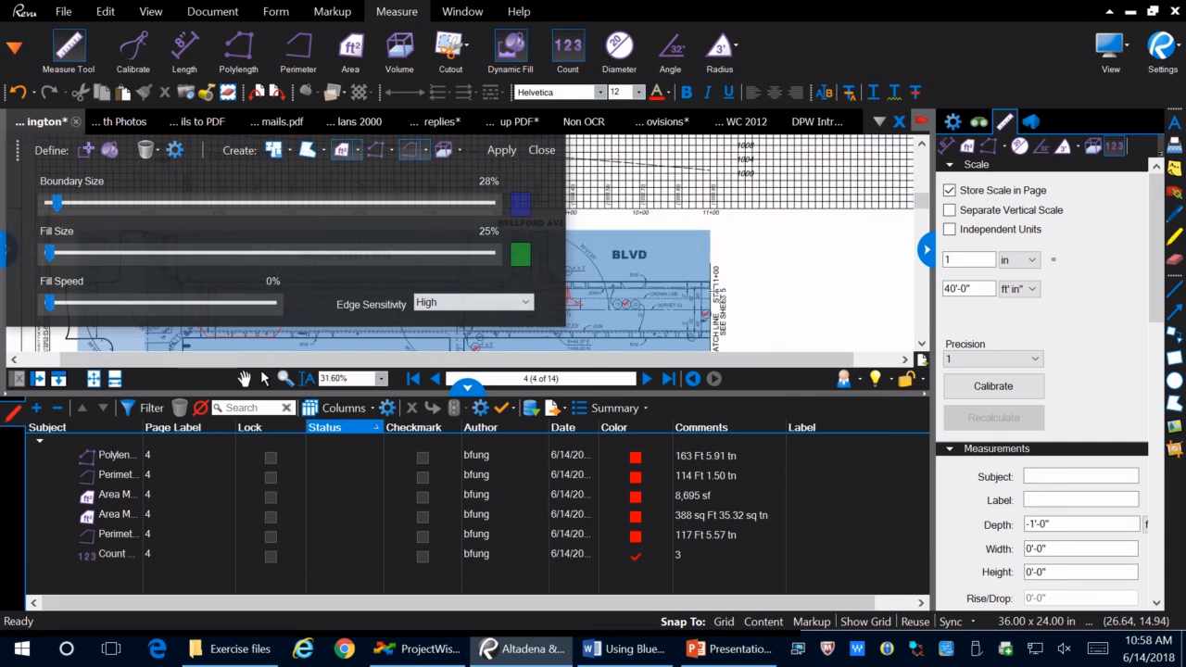
pyautogui.scroll(2, 719, 293)
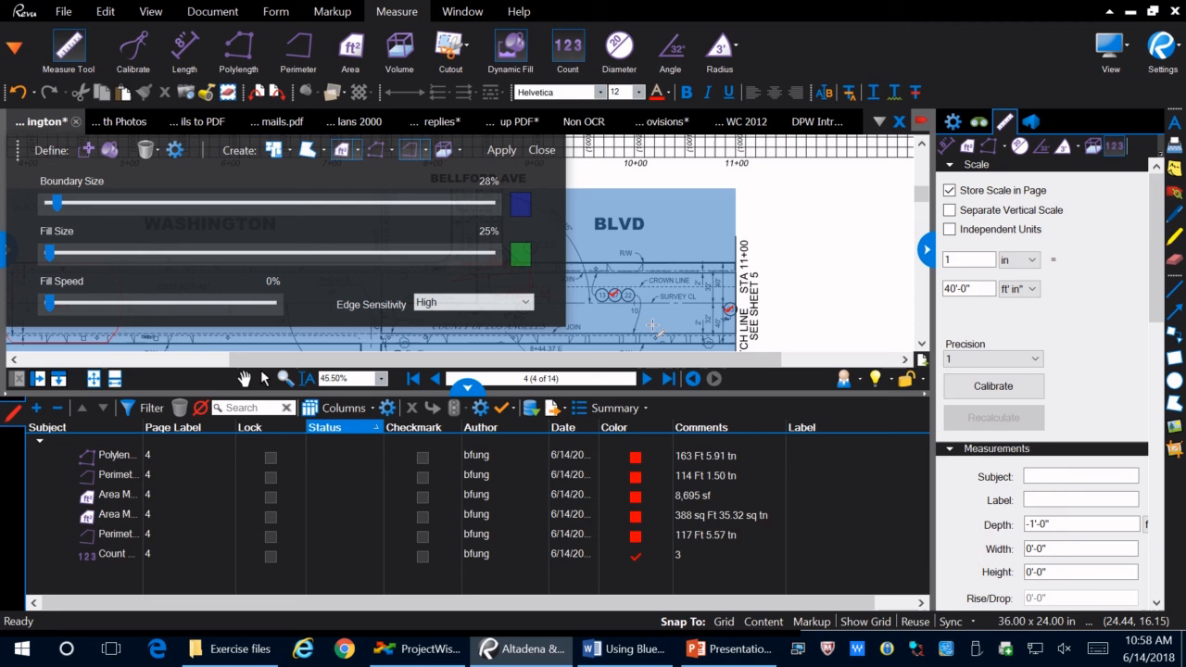
pyautogui.click(505, 555)
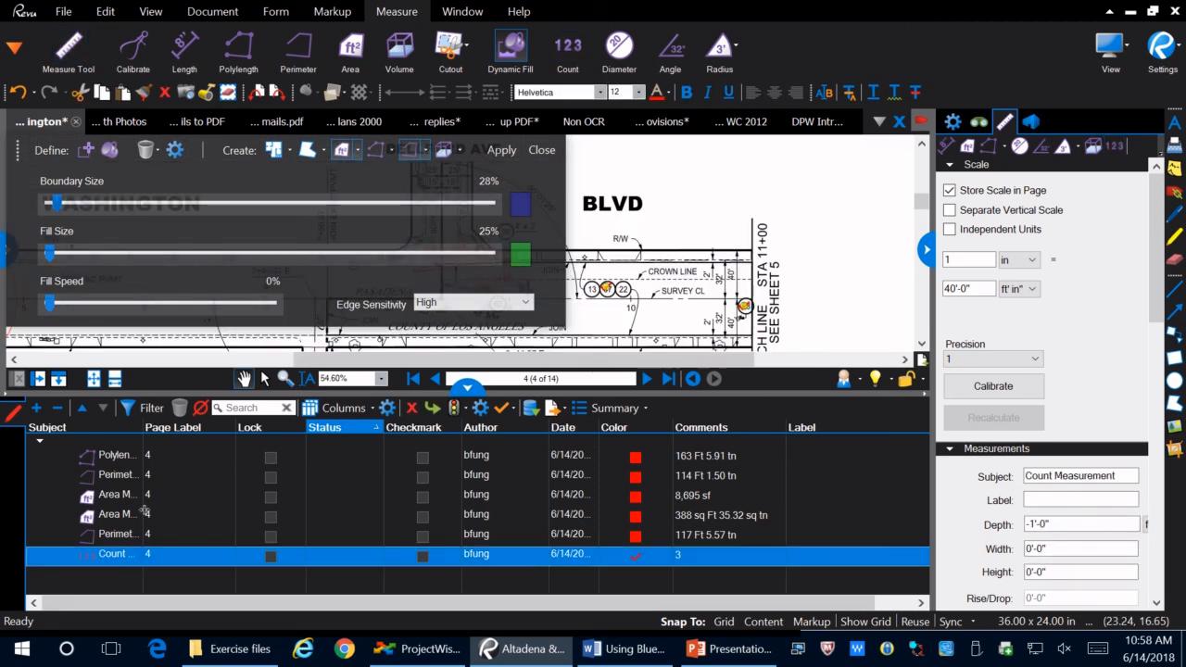
pyautogui.click(468, 386)
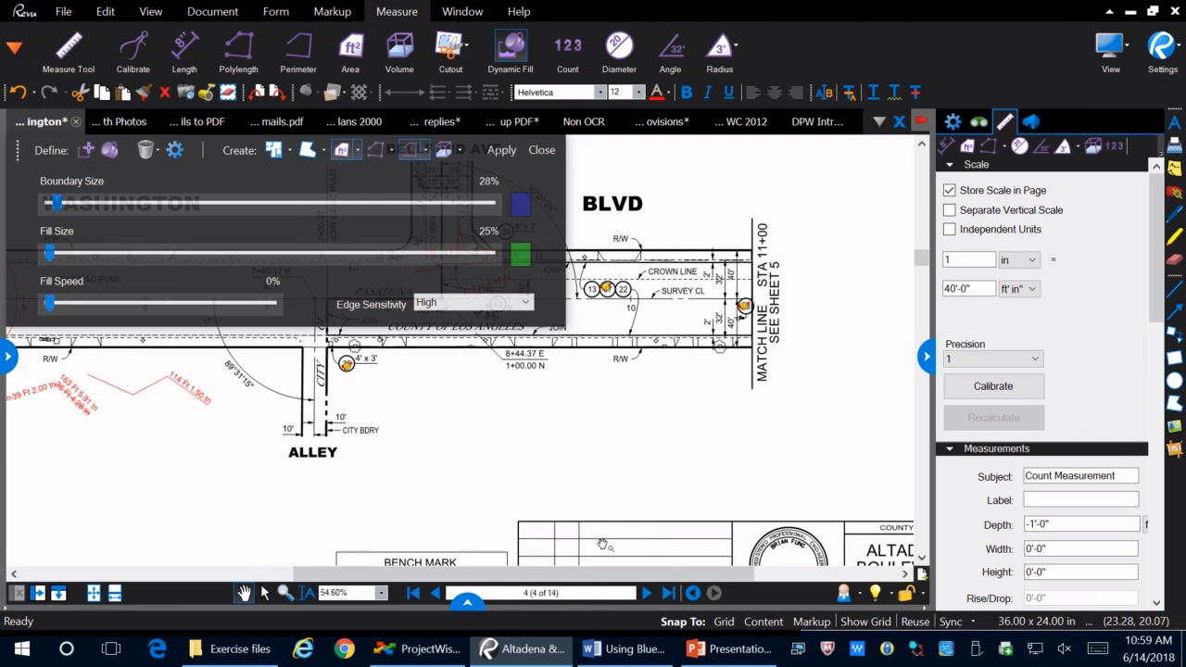
# Reopen the markups list, review the available actions for the polylength measurement, and hide the list
pyautogui.click(467, 603)
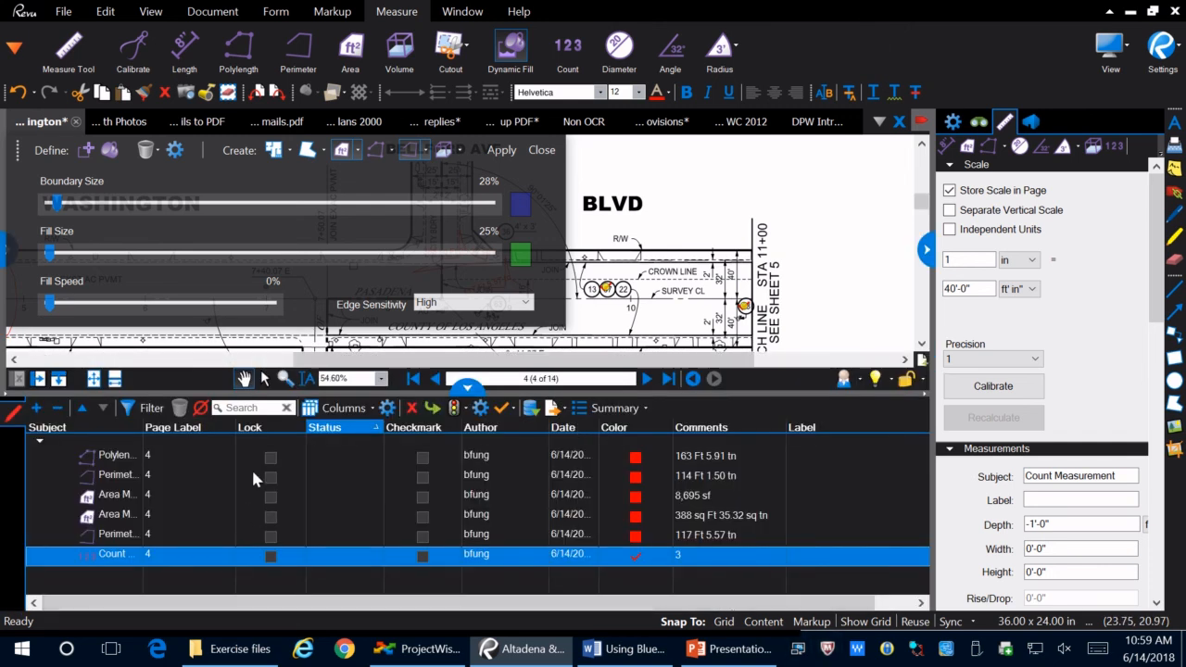
pyautogui.click(90, 458)
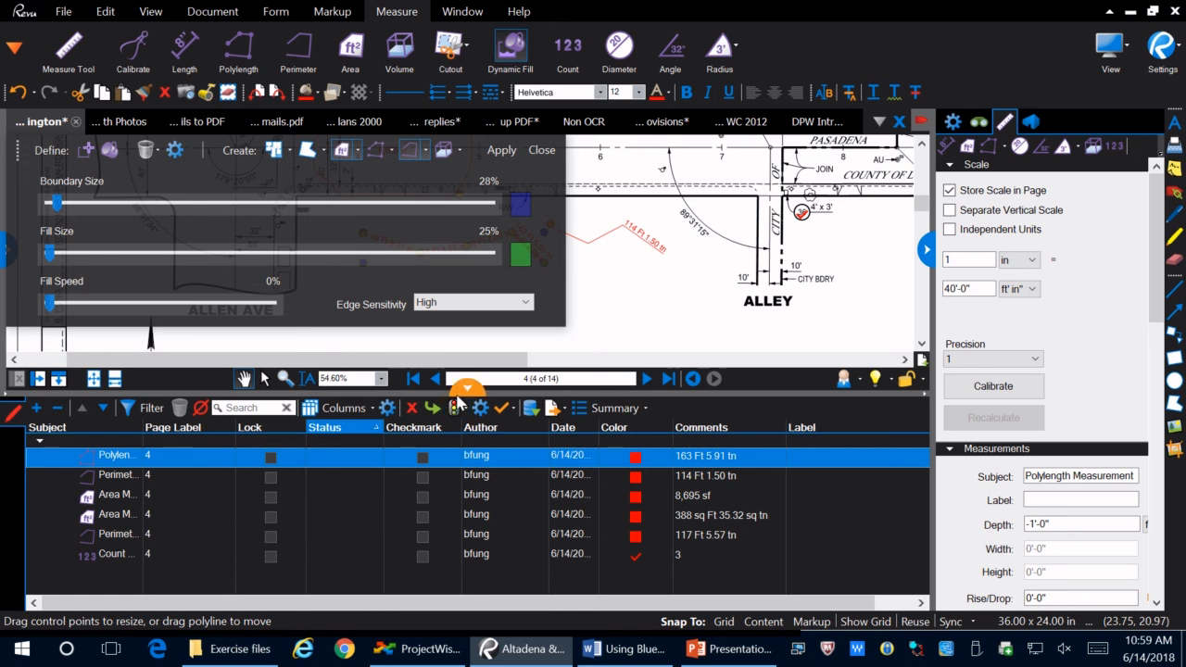
pyautogui.rightClick(793, 457)
pyautogui.click(790, 457)
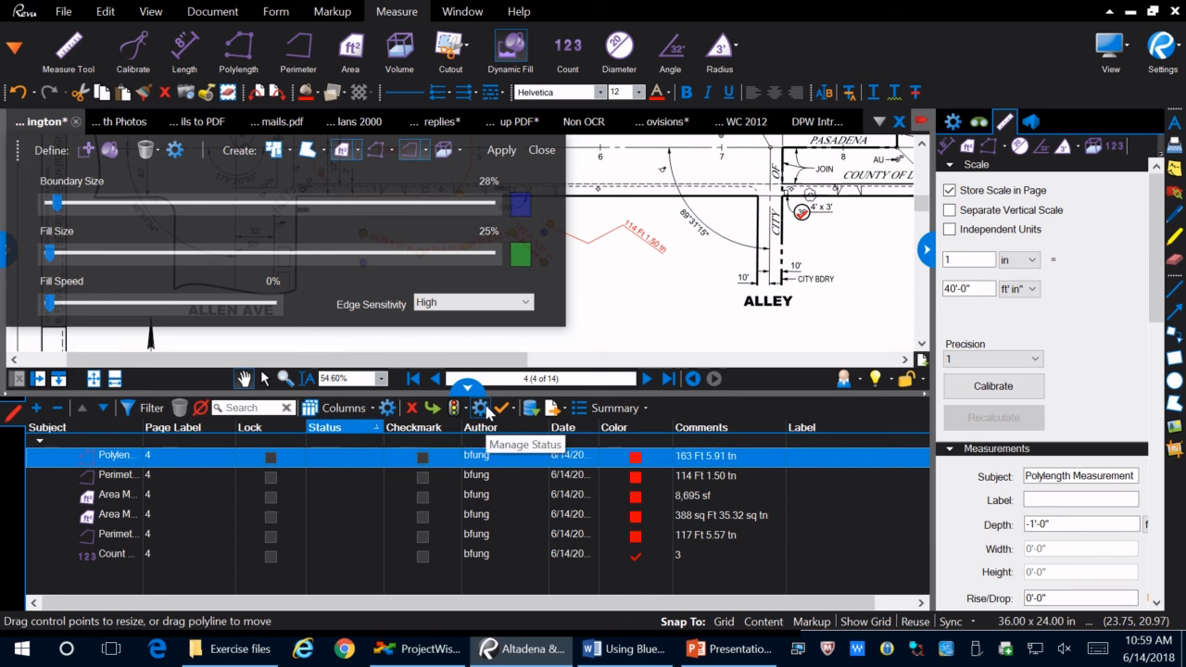
pyautogui.rightClick(805, 458)
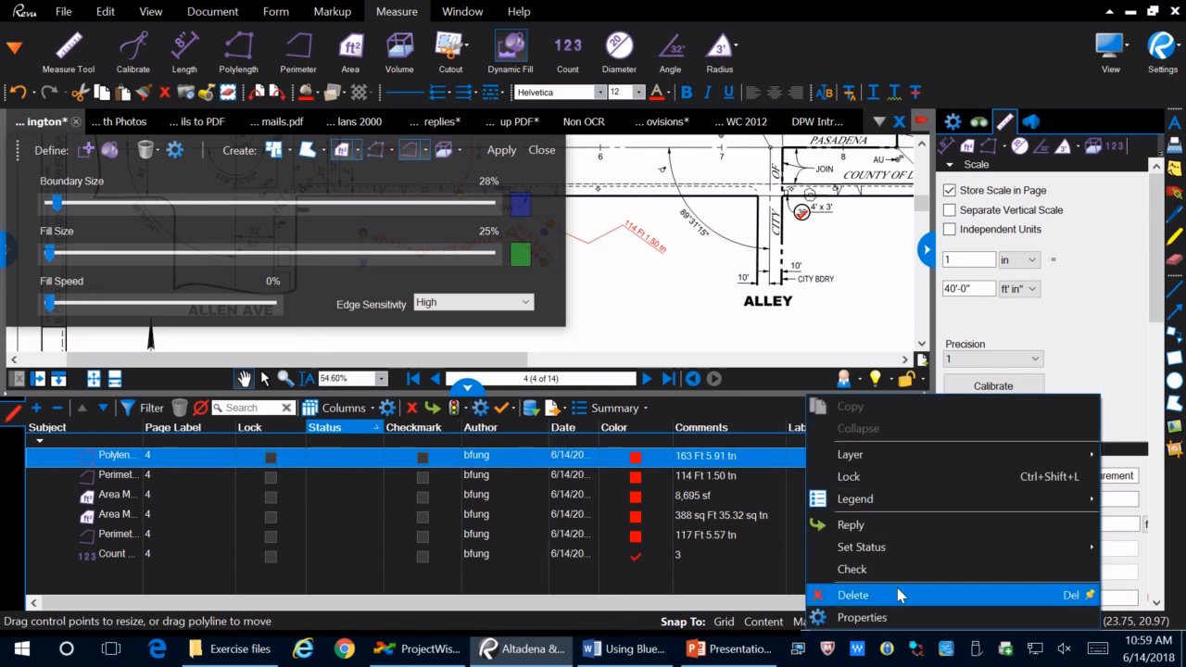
pyautogui.click(719, 399)
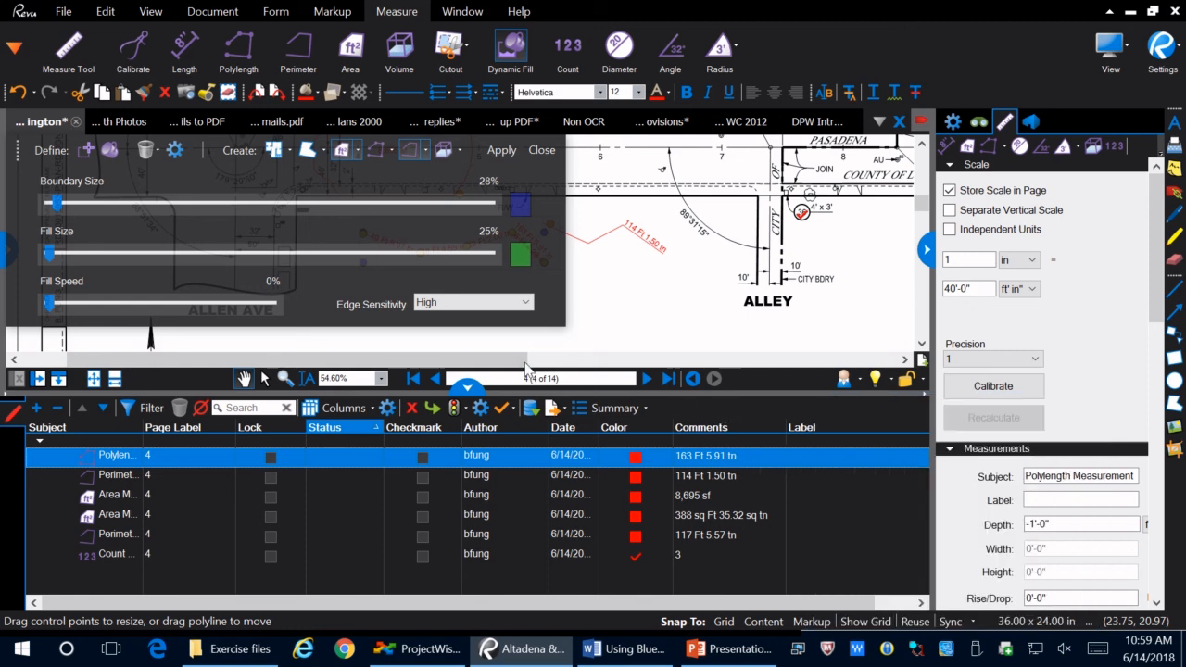
pyautogui.click(467, 387)
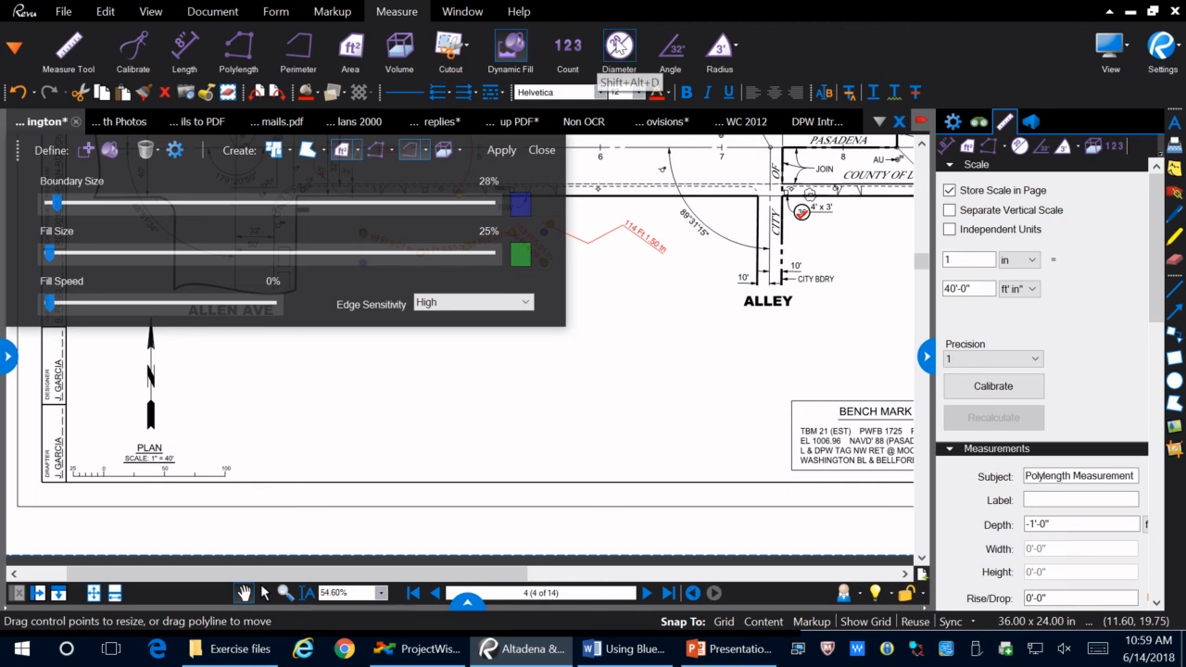
# Draw a diameter measurement of about 32 ft in the Allen Ave intersection, beside the southwest curb return
pyautogui.click(619, 46)
pyautogui.scroll(-3, 530, 477)
pyautogui.scroll(2, 530, 477)
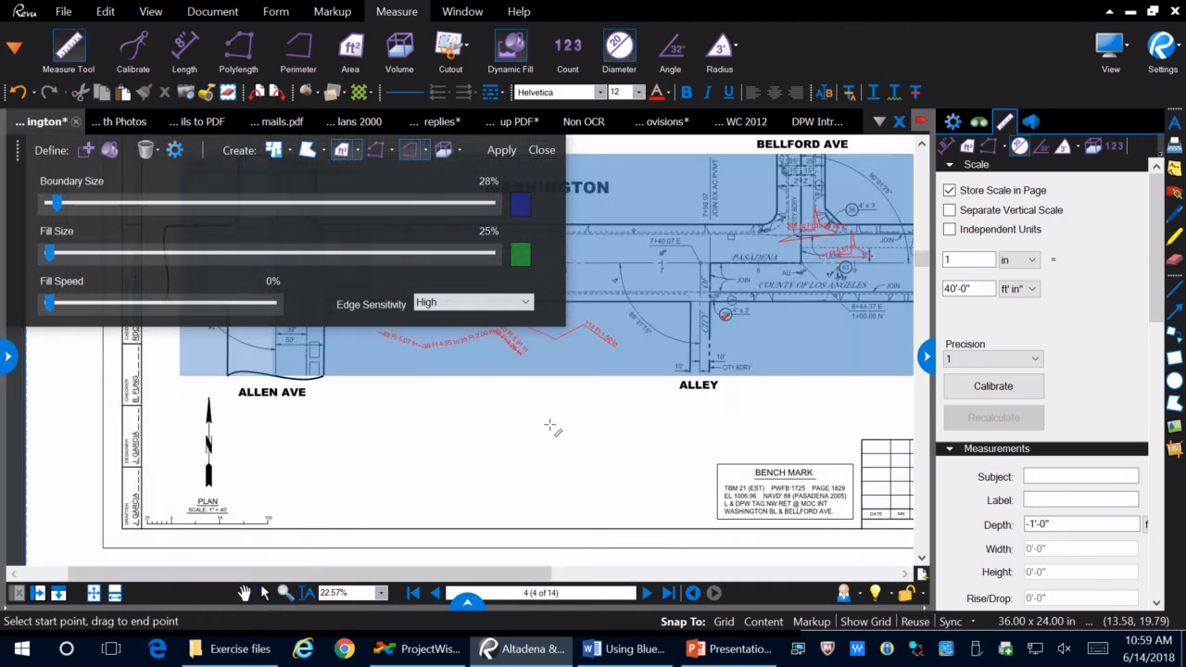
pyautogui.scroll(-2, 550, 466)
pyautogui.scroll(1, 619, 289)
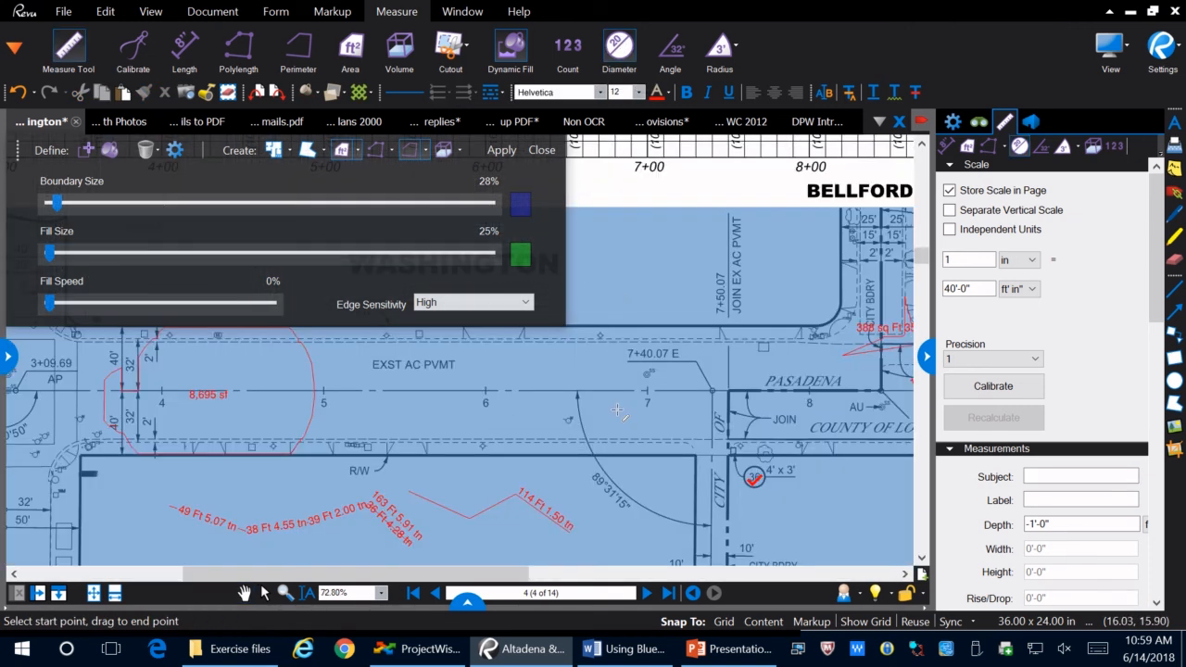
pyautogui.scroll(-2, 697, 393)
pyautogui.scroll(2, 218, 412)
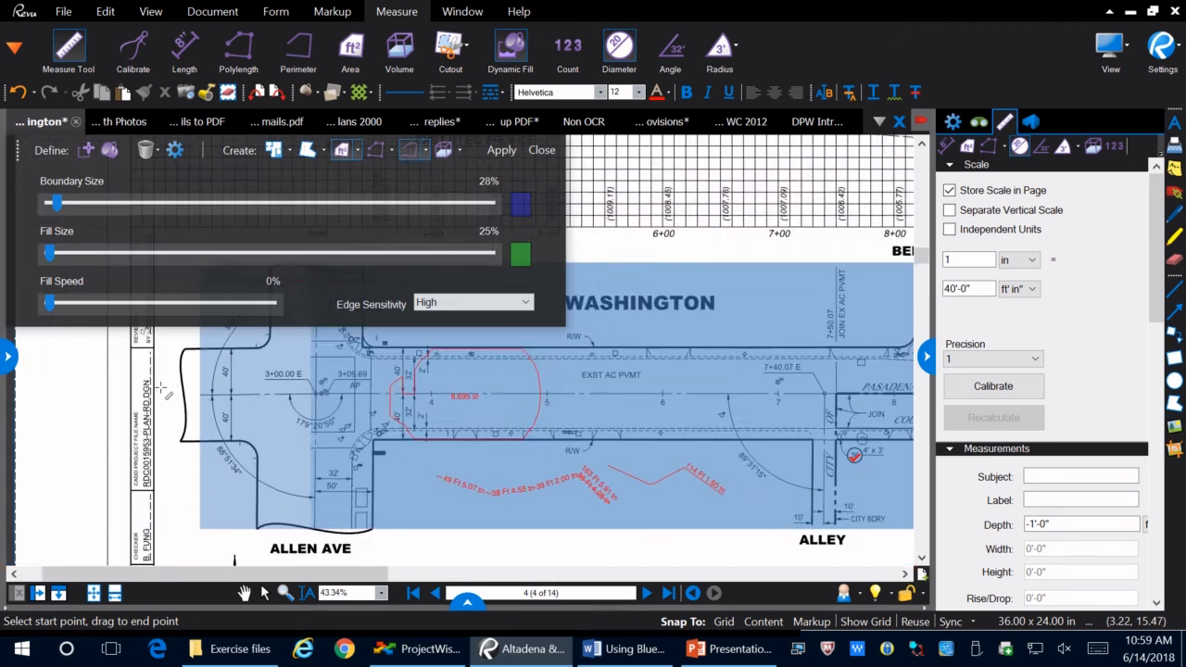
pyautogui.scroll(3, 366, 508)
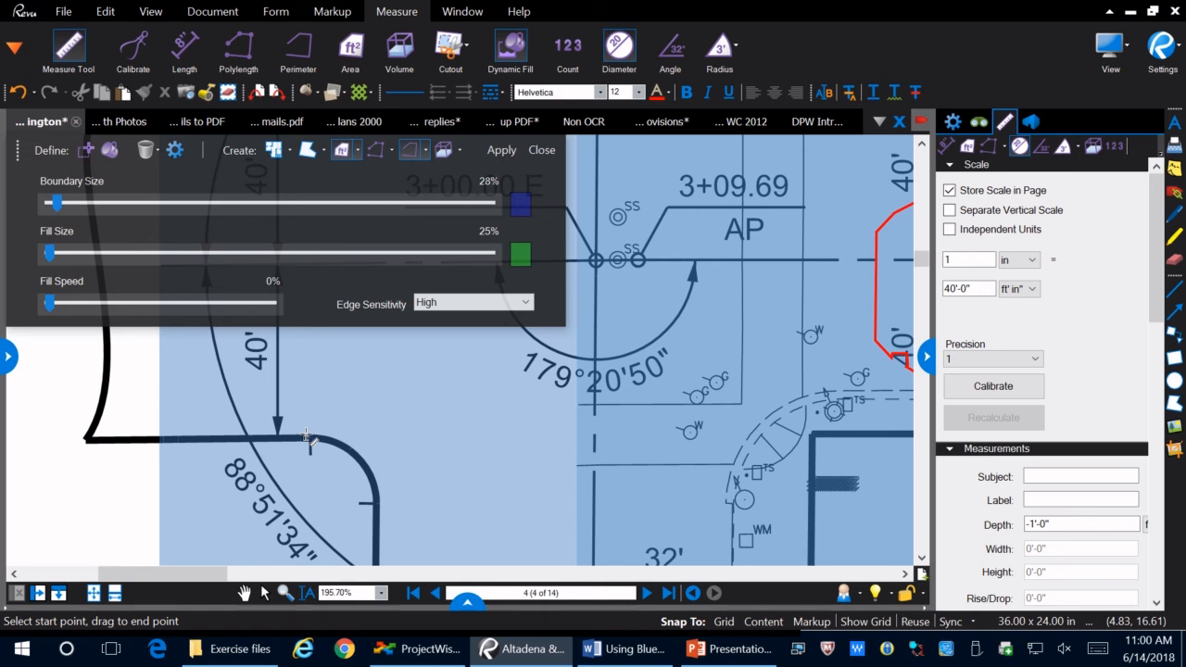
pyautogui.scroll(1, 457, 448)
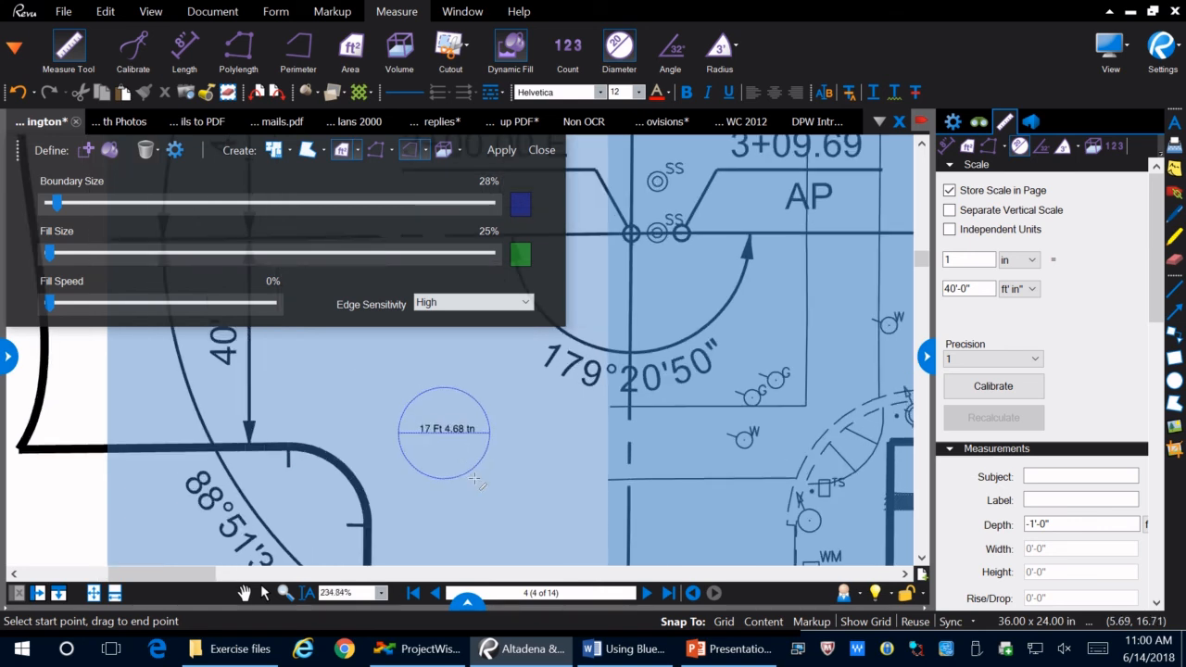
pyautogui.scroll(-1, 426, 407)
pyautogui.scroll(1, 488, 438)
pyautogui.moveTo(427, 404)
pyautogui.mouseDown()
pyautogui.moveTo(489, 439)
pyautogui.moveTo(513, 479)
pyautogui.mouseUp()
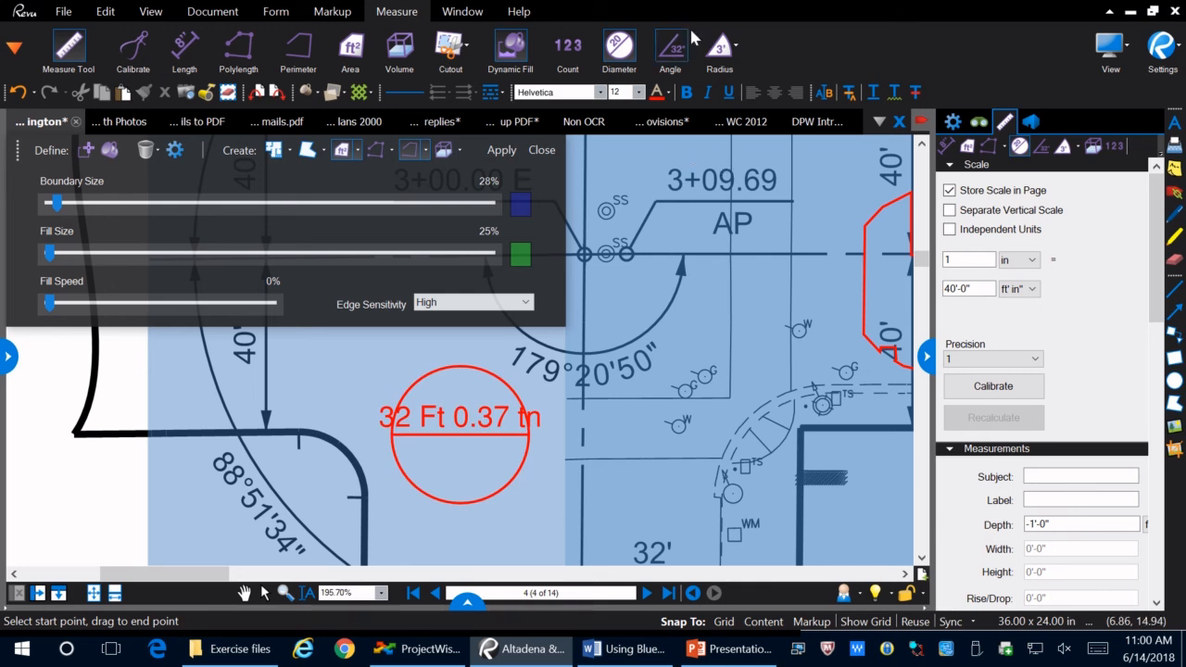
# Draw a 3-point radius measurement of about 23 ft along the curb return at the southeast corner of the Allen Ave intersection
pyautogui.click(735, 45)
pyautogui.scroll(-2, 535, 405)
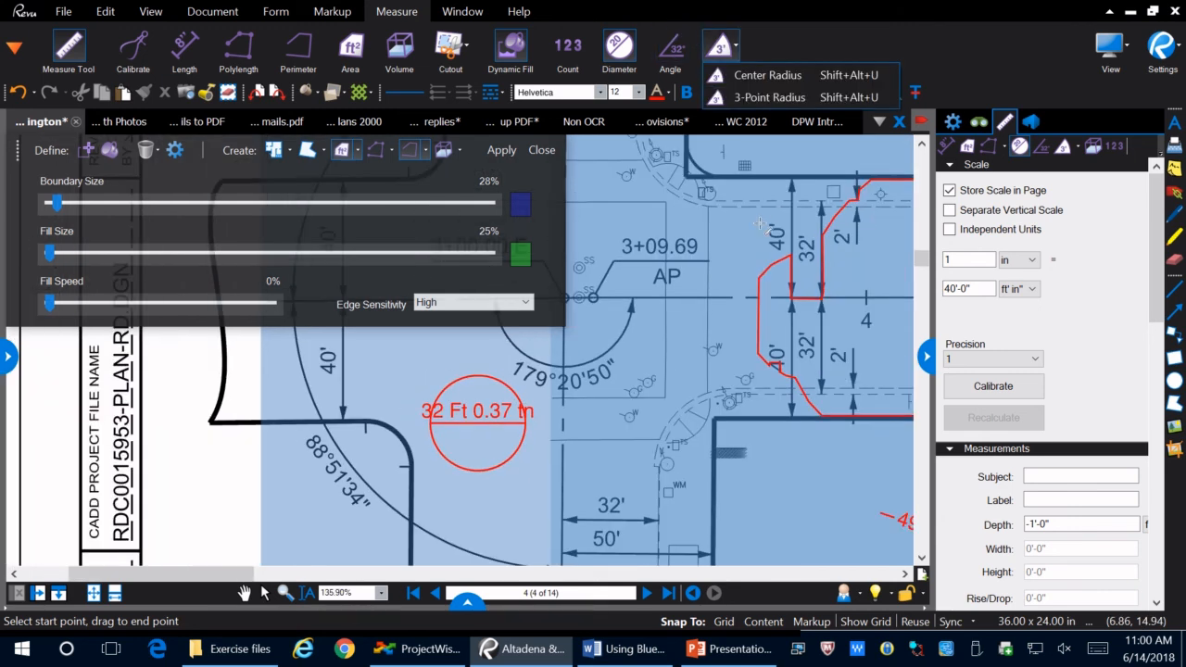
pyautogui.click(765, 97)
pyautogui.hscroll(2, 491, 454)
pyautogui.scroll(2, 491, 454)
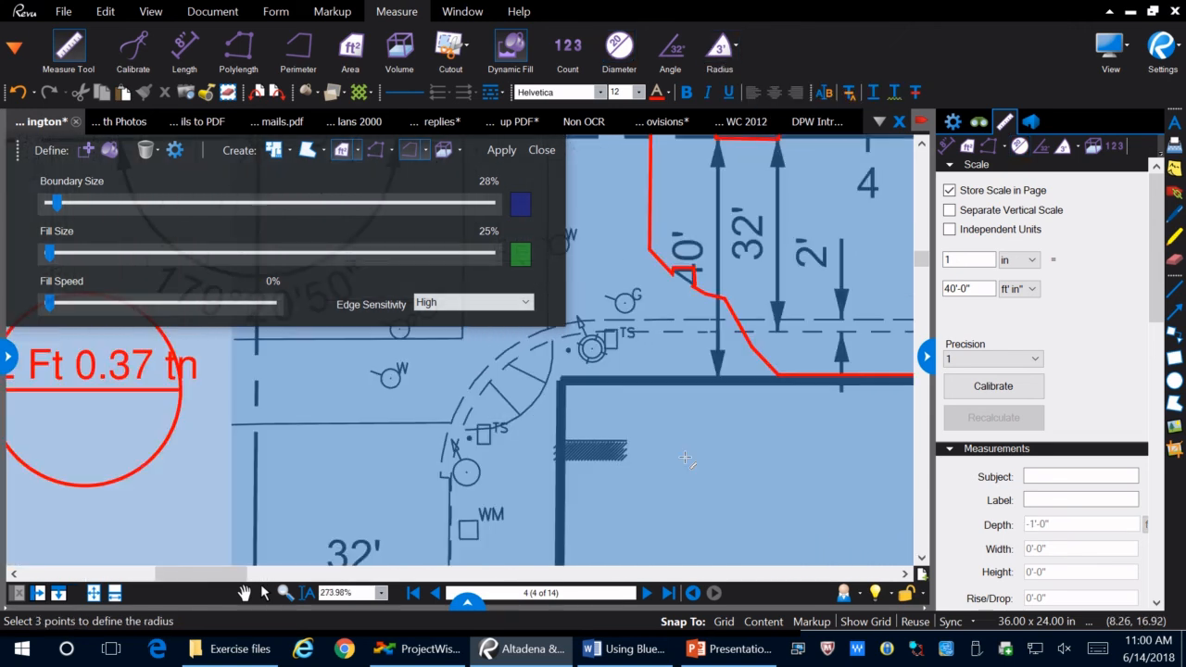
pyautogui.click(448, 502)
pyautogui.click(508, 351)
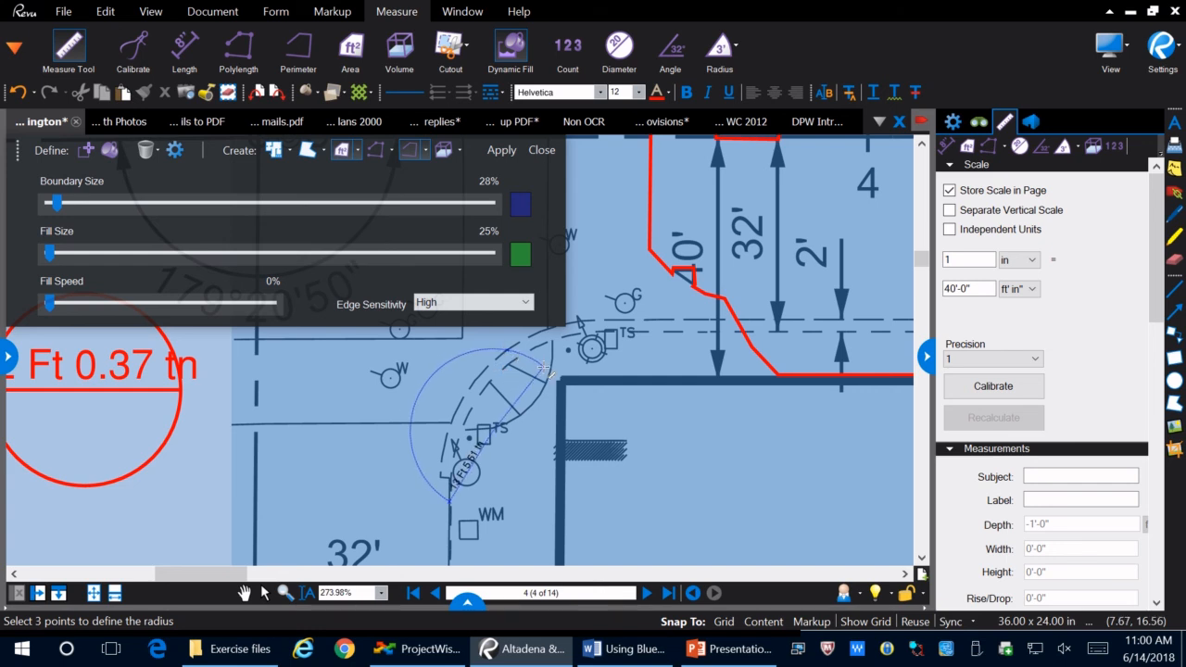
pyautogui.click(638, 335)
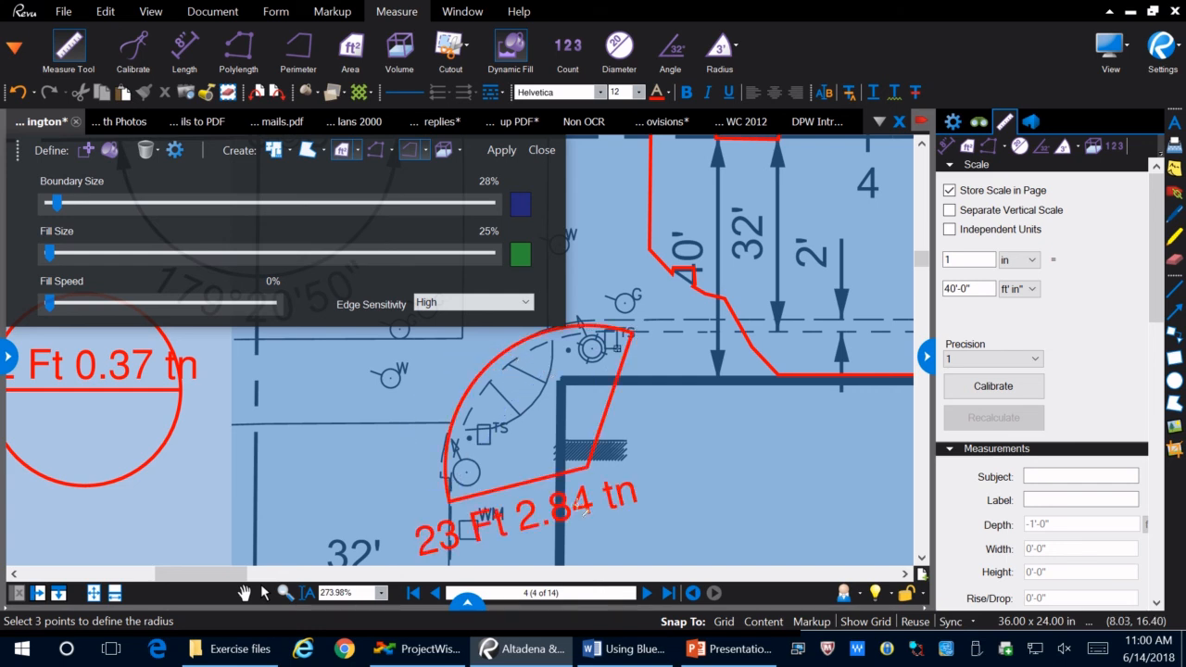
# Draw an angle measurement of about 91.2° at station 3+00.00 E, from the west centerline leg to the north Allen Ave centerline
pyautogui.scroll(-1, 536, 510)
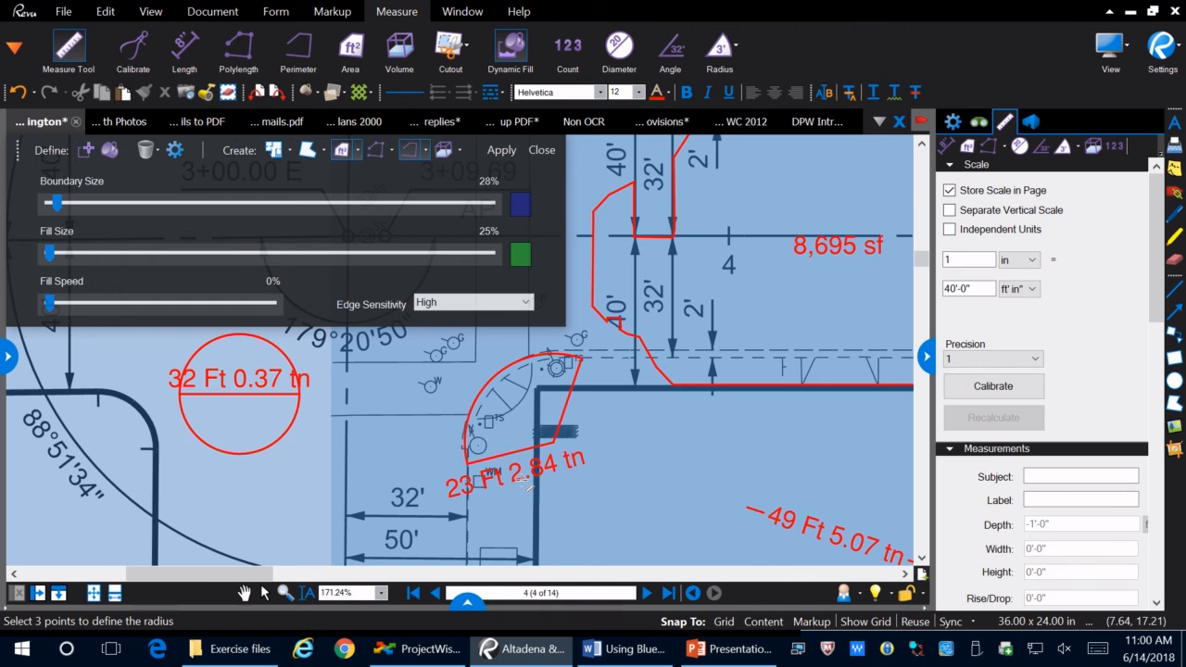
pyautogui.scroll(1, 519, 484)
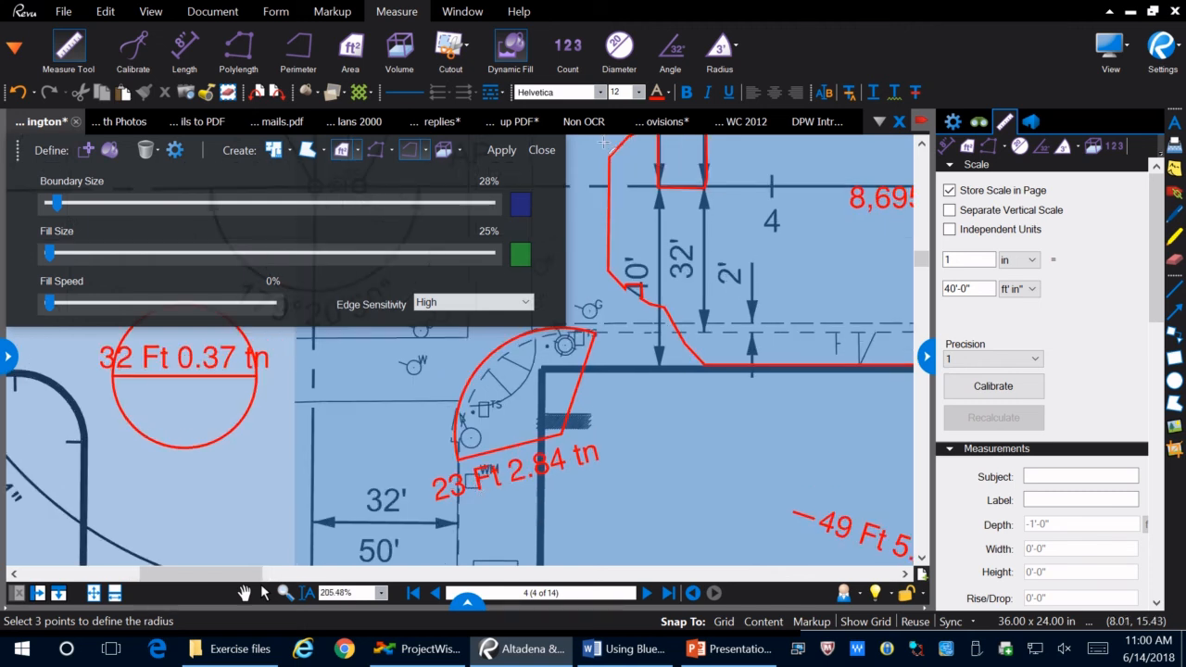
pyautogui.click(670, 48)
pyautogui.scroll(-3, 501, 436)
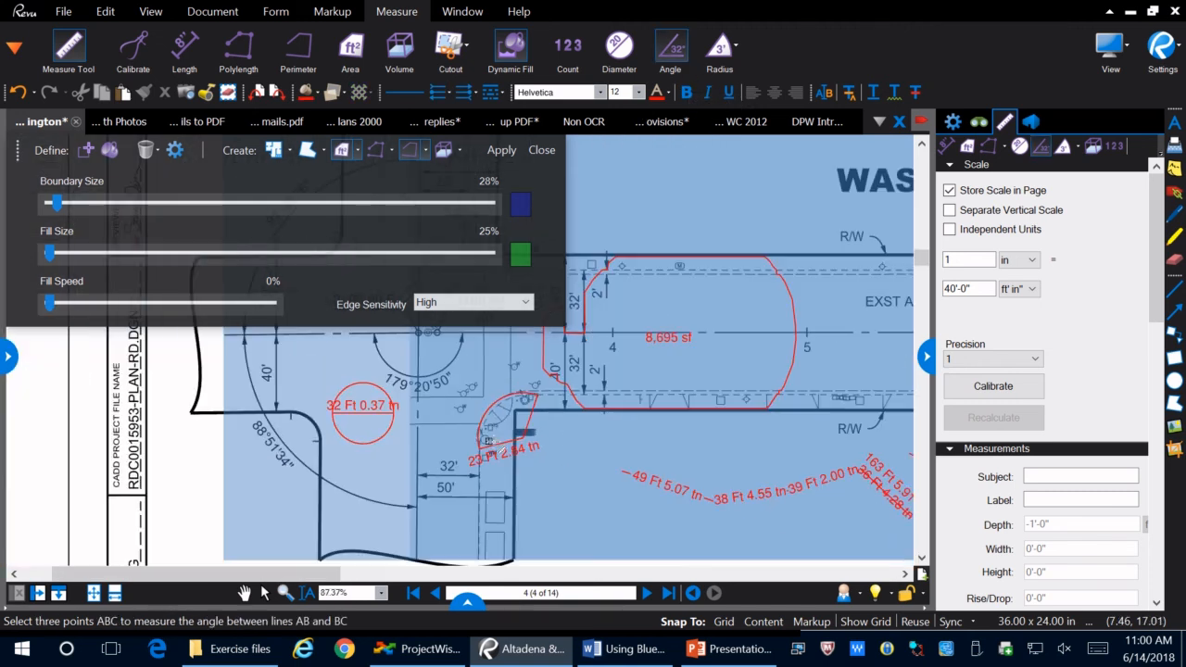
pyautogui.scroll(1, 362, 429)
pyautogui.scroll(-1, 361, 429)
pyautogui.scroll(1, 361, 429)
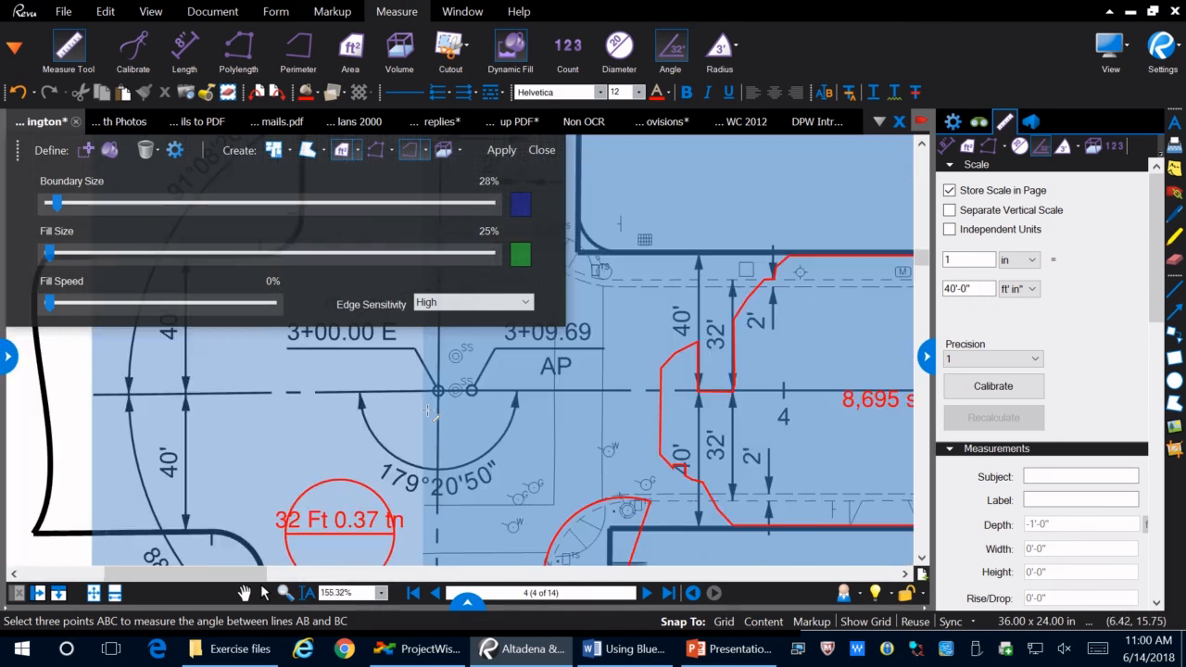
pyautogui.scroll(-2, 371, 426)
pyautogui.scroll(1, 375, 424)
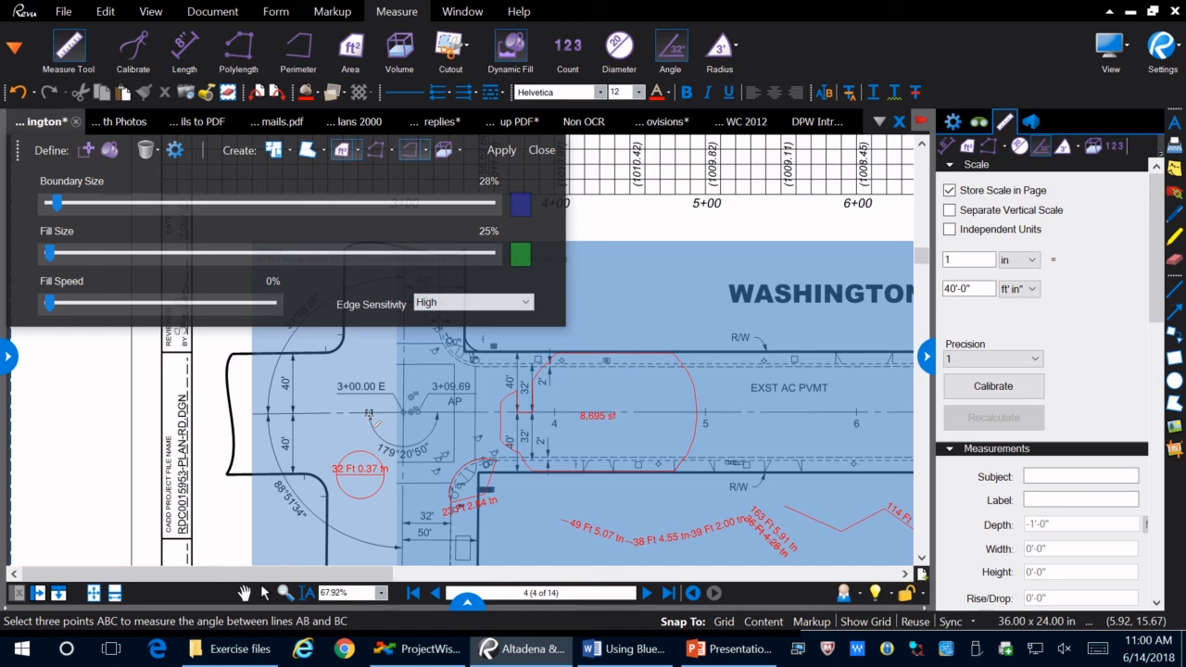
pyautogui.scroll(4, 373, 401)
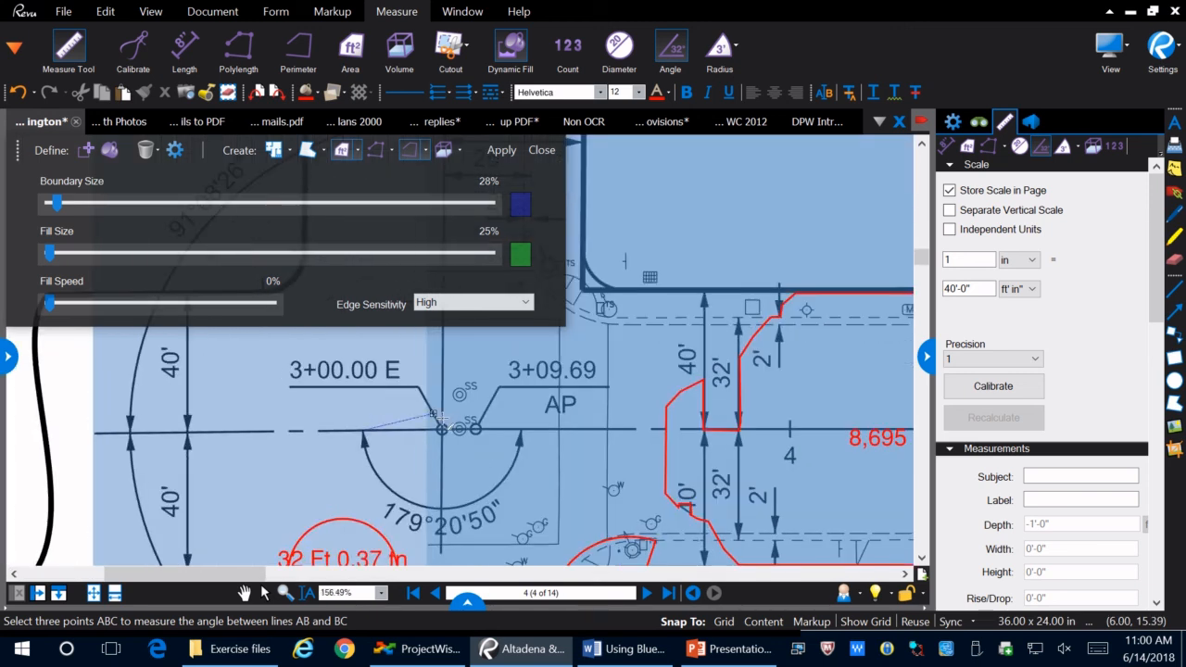
pyautogui.click(442, 429)
pyautogui.click(442, 378)
pyautogui.scroll(-4, 489, 433)
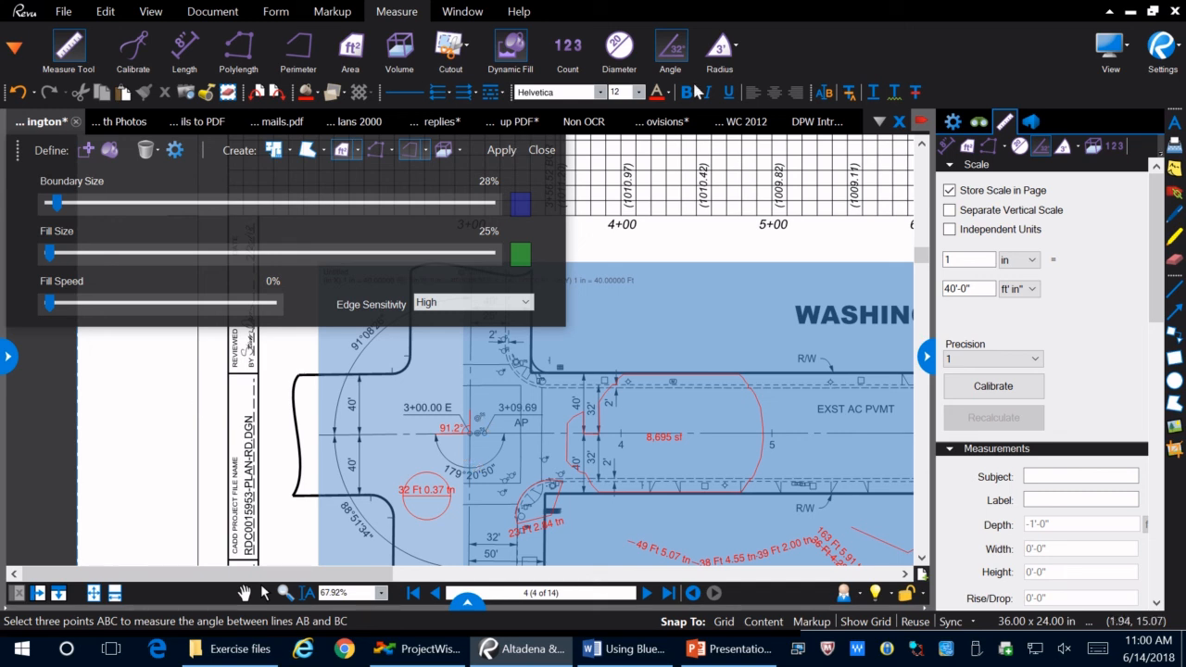
# Cut a rectangular opening out of the large pavement area measurement with Polygon Cutout, just above the centerline east of station 4
pyautogui.click(464, 44)
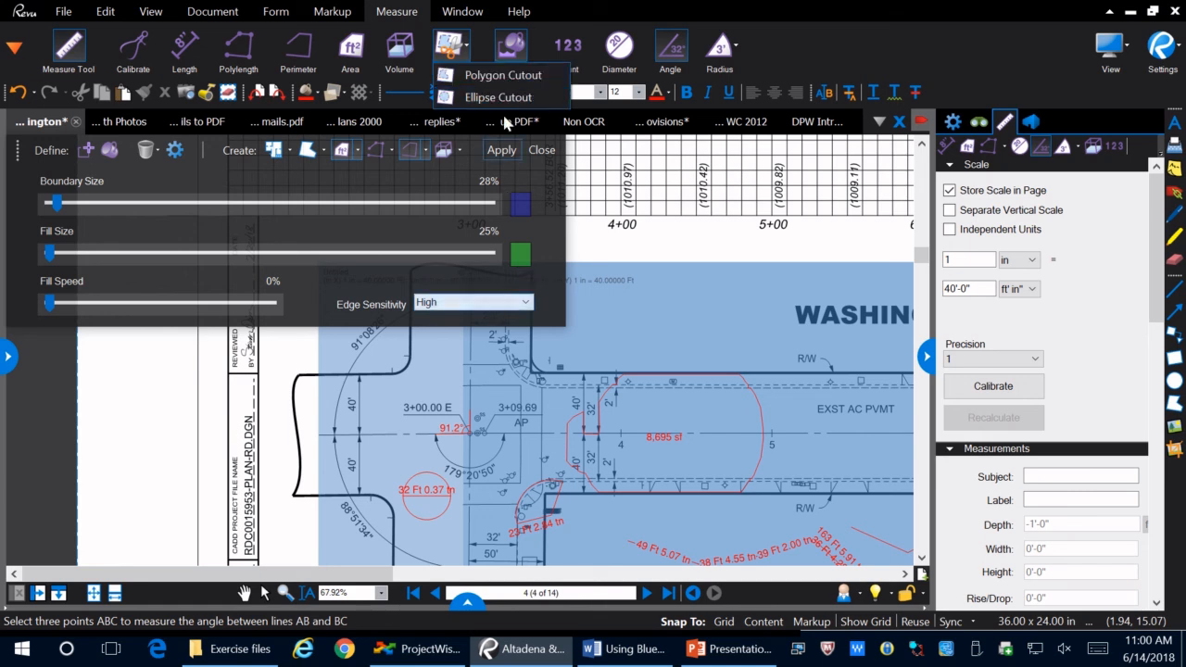
pyautogui.click(510, 80)
pyautogui.scroll(3, 683, 509)
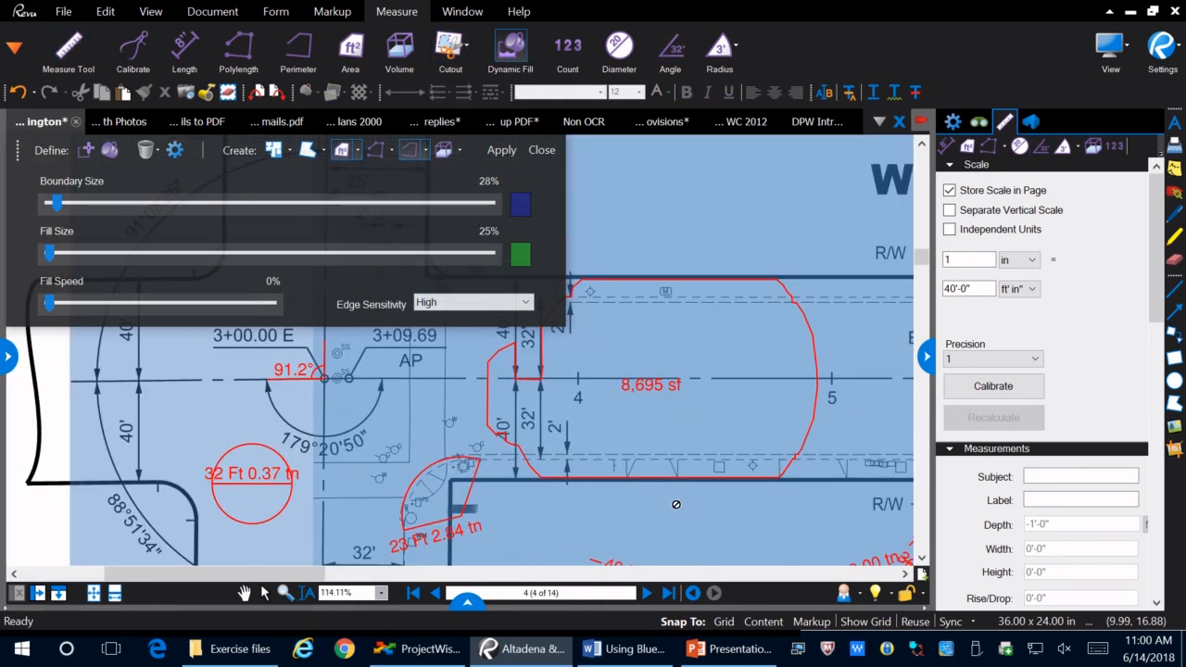
pyautogui.scroll(-3, 680, 413)
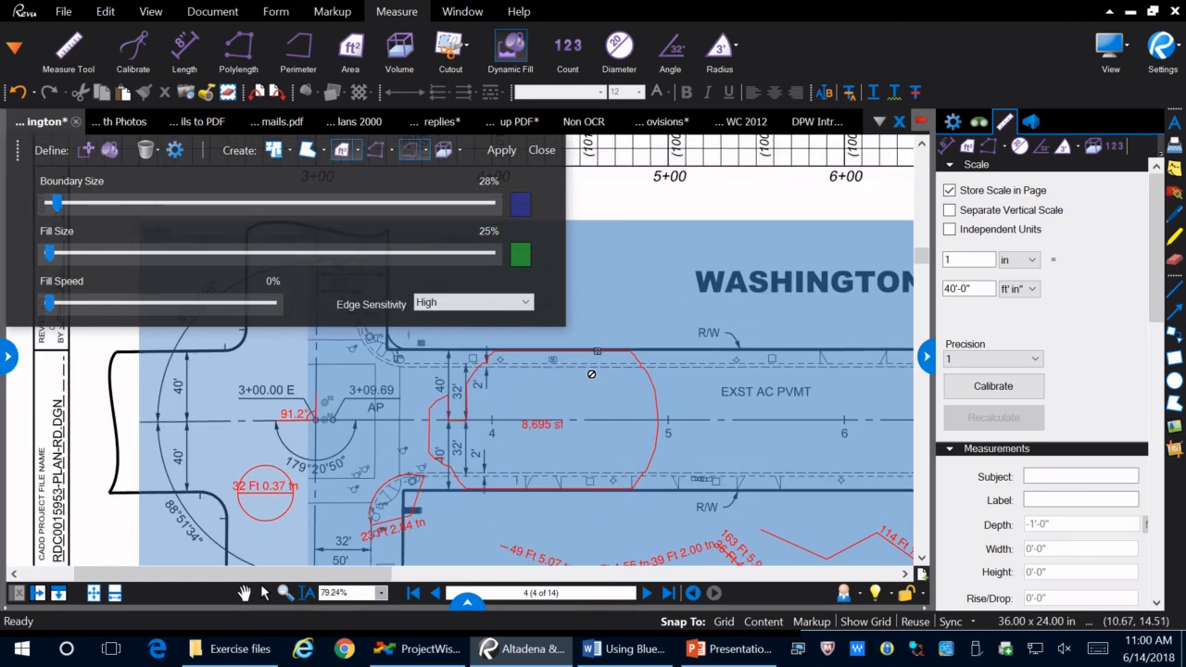
pyautogui.moveTo(580, 391)
pyautogui.mouseDown()
pyautogui.moveTo(504, 400)
pyautogui.moveTo(492, 420)
pyautogui.mouseUp()
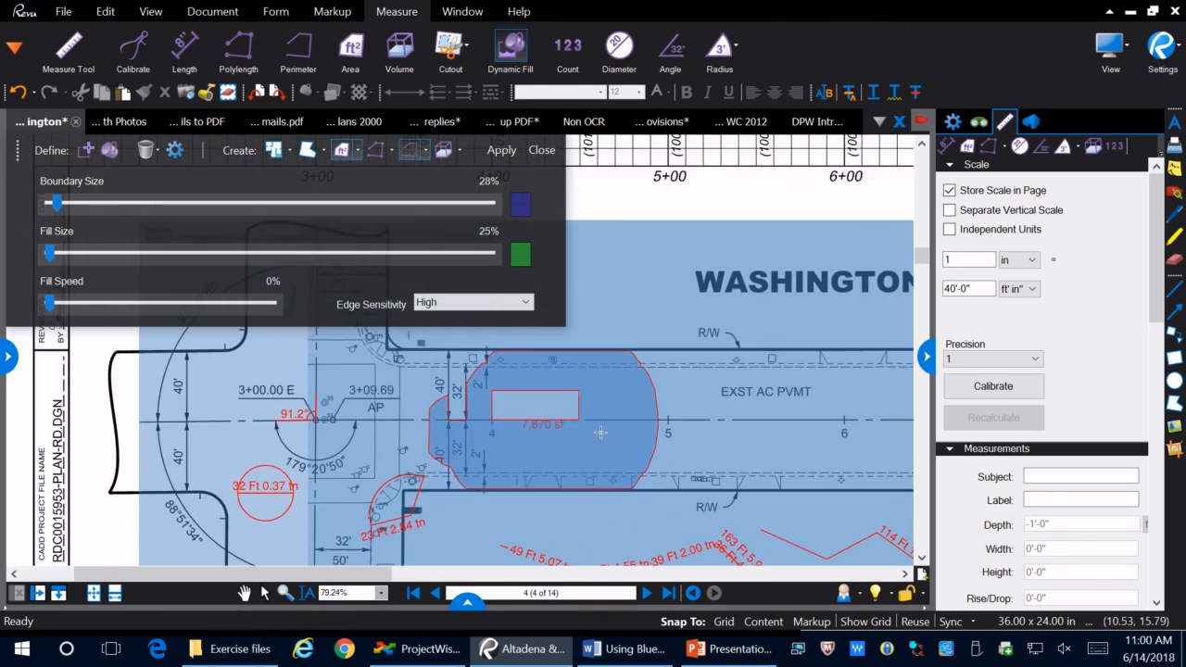
# Cut a second, smaller rectangle out of the same area measurement, below the centerline near the south curb
pyautogui.scroll(3, 596, 461)
pyautogui.scroll(-3, 276, 442)
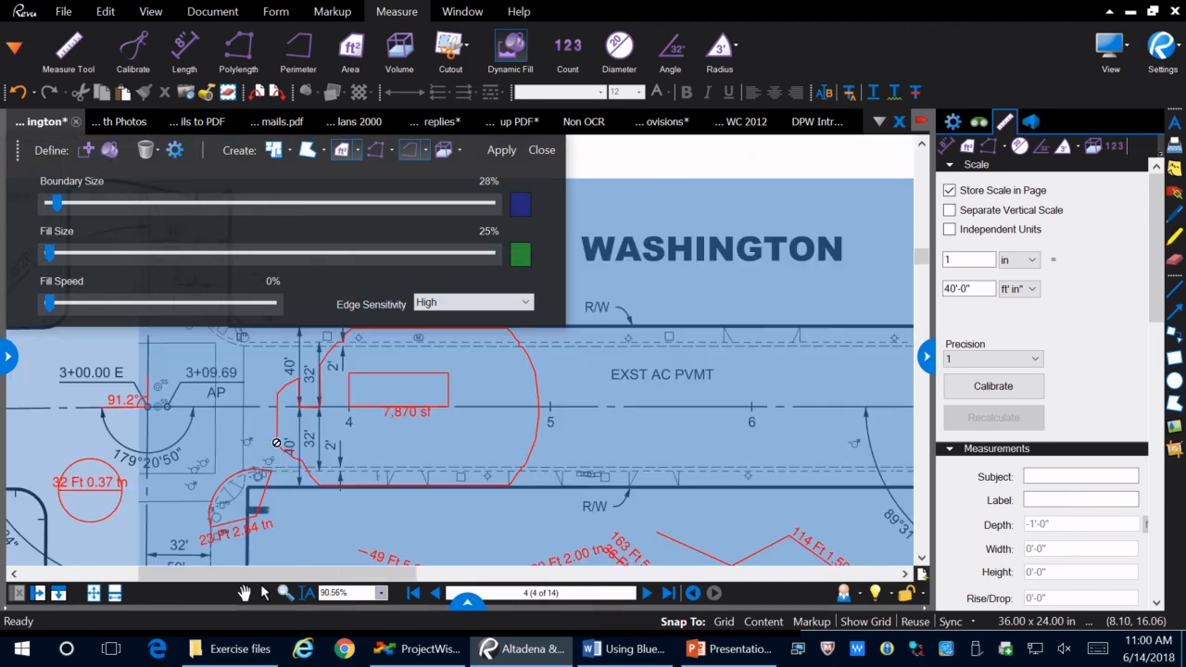
pyautogui.scroll(-3, 276, 443)
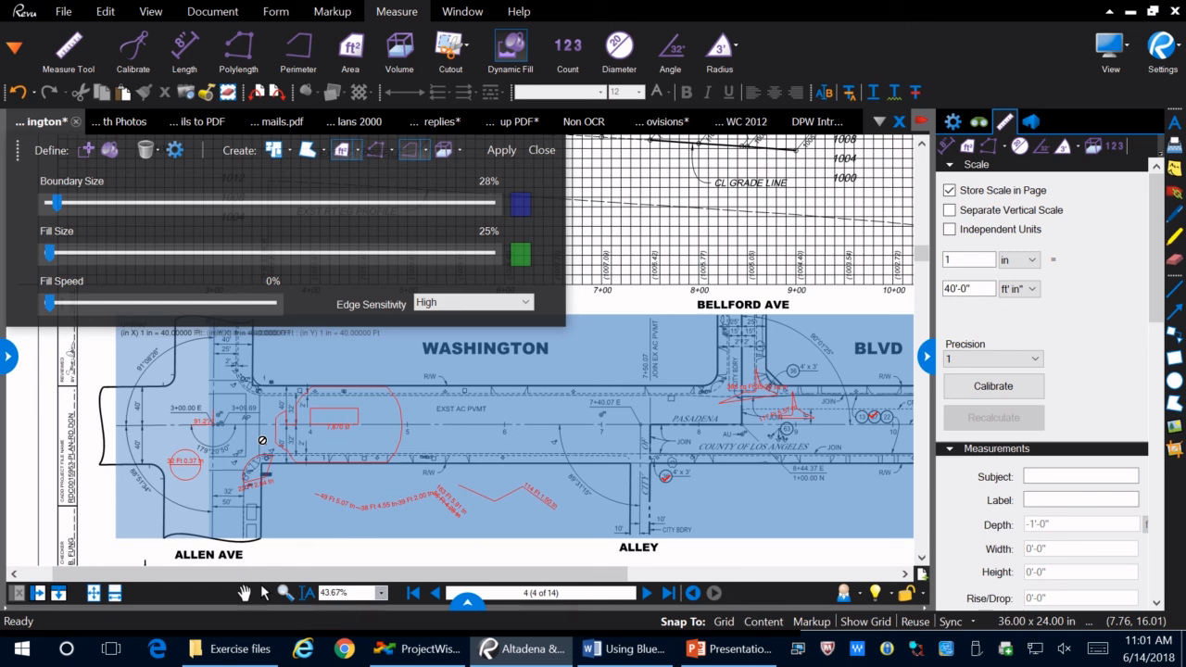
pyautogui.scroll(4, 297, 426)
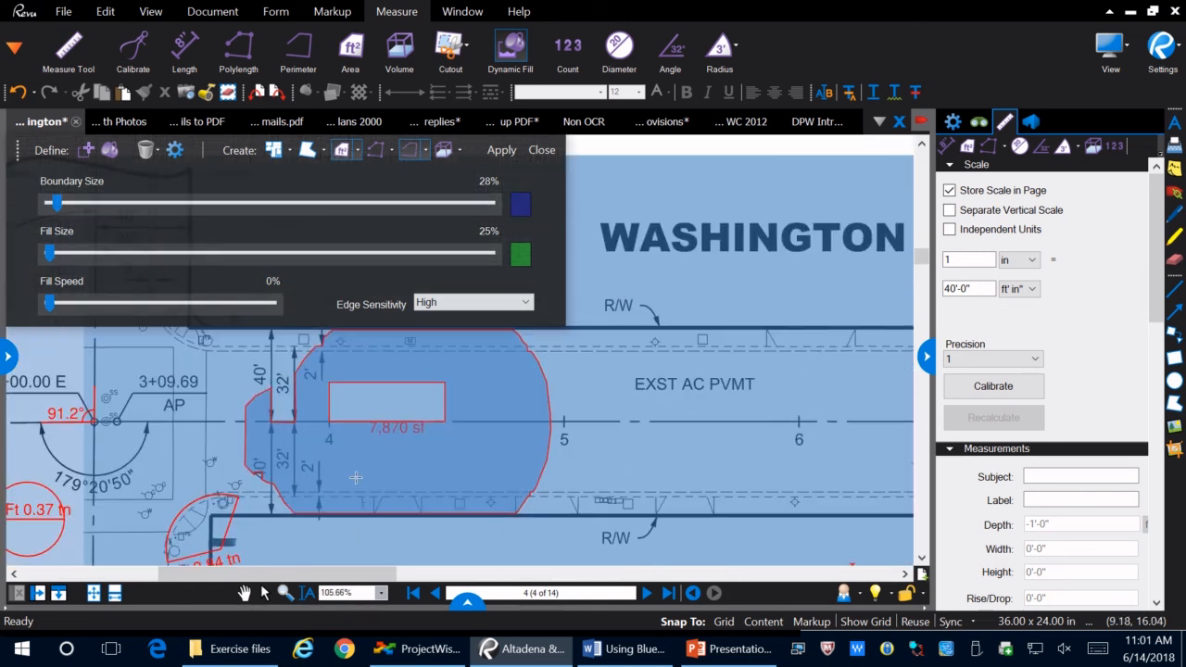
pyautogui.moveTo(357, 480); pyautogui.dragTo(400, 496)
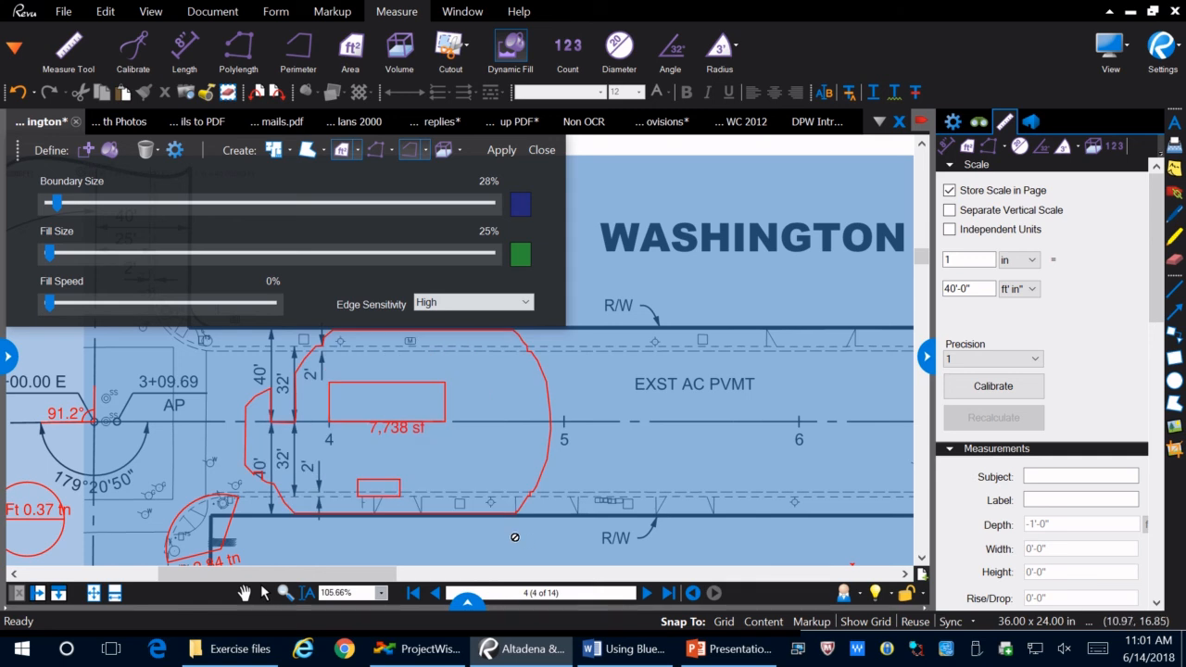